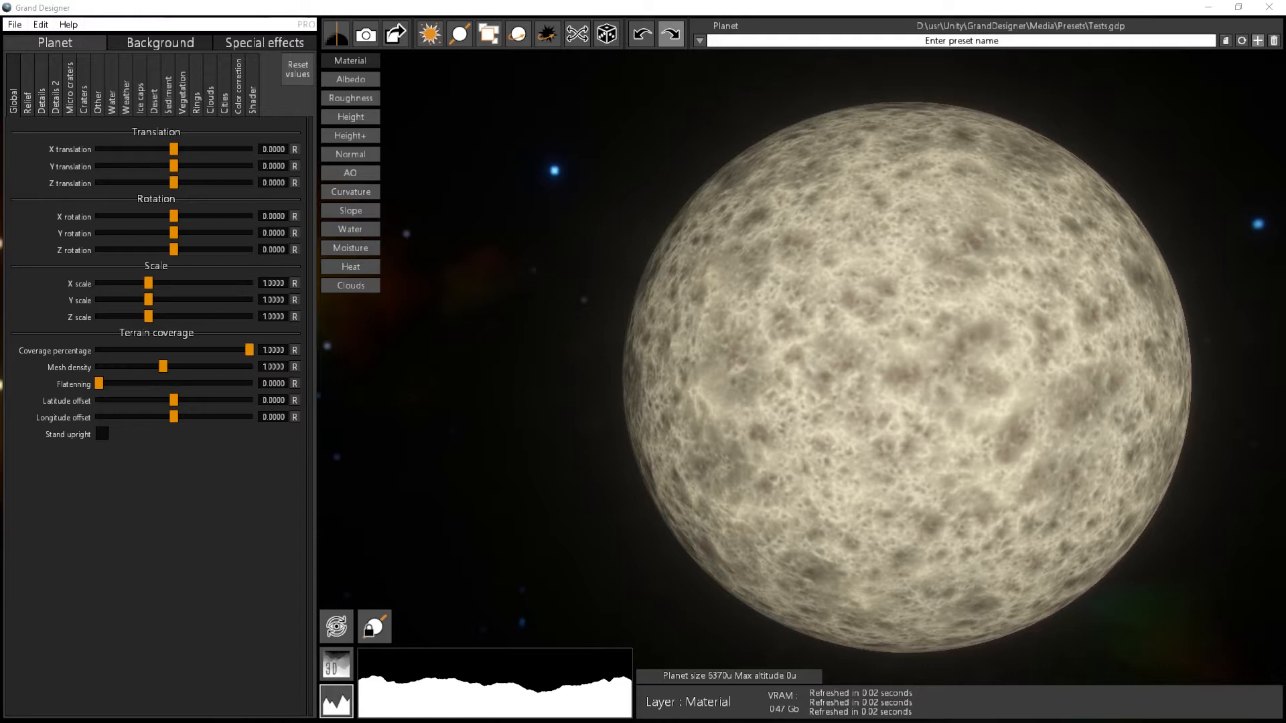
# - Examine the planet from several angles and distances and under different light directions, and reset the view
pyautogui.moveTo(550, 302); pyautogui.dragTo(941, 359)
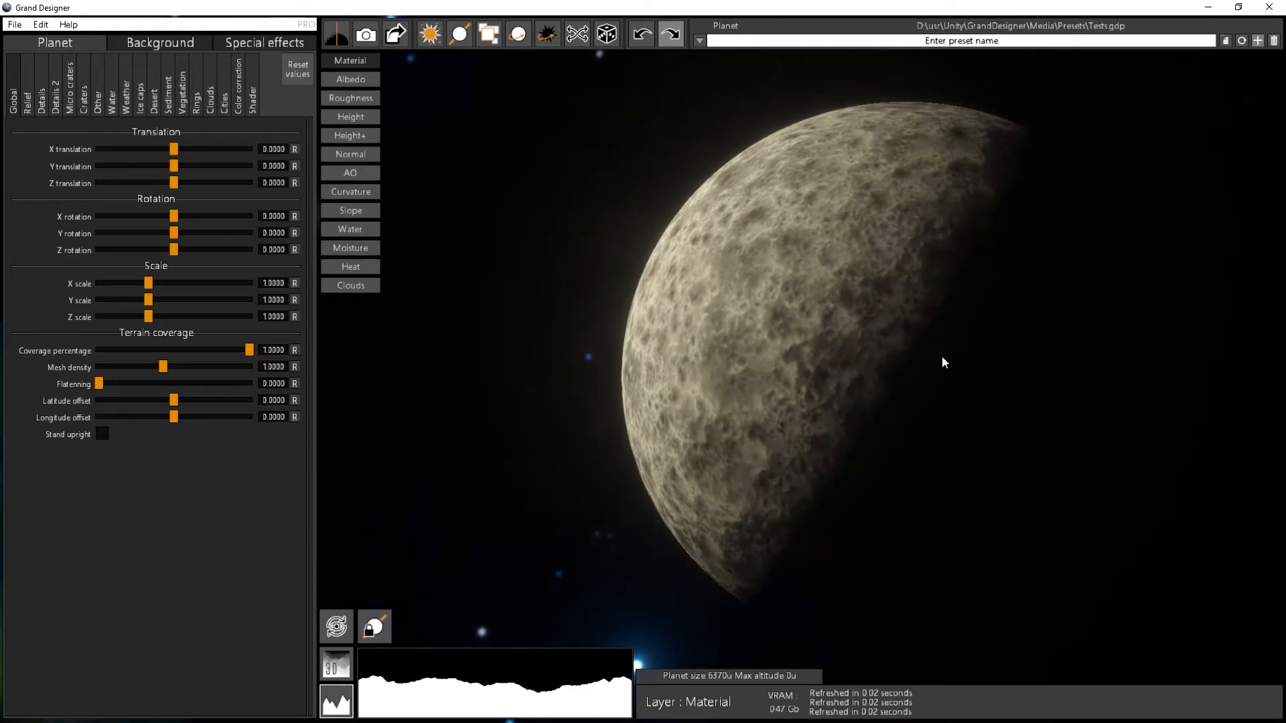
pyautogui.moveTo(783, 392); pyautogui.dragTo(554, 180)
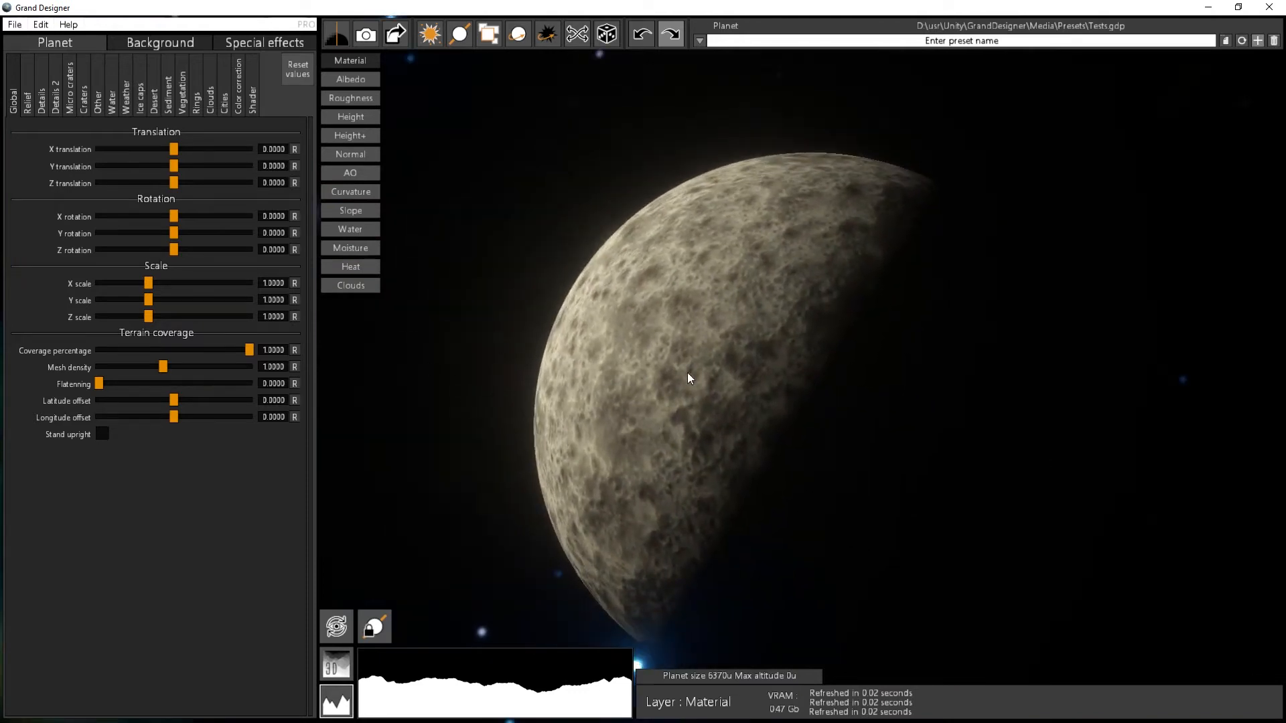
pyautogui.scroll(4, 688, 377)
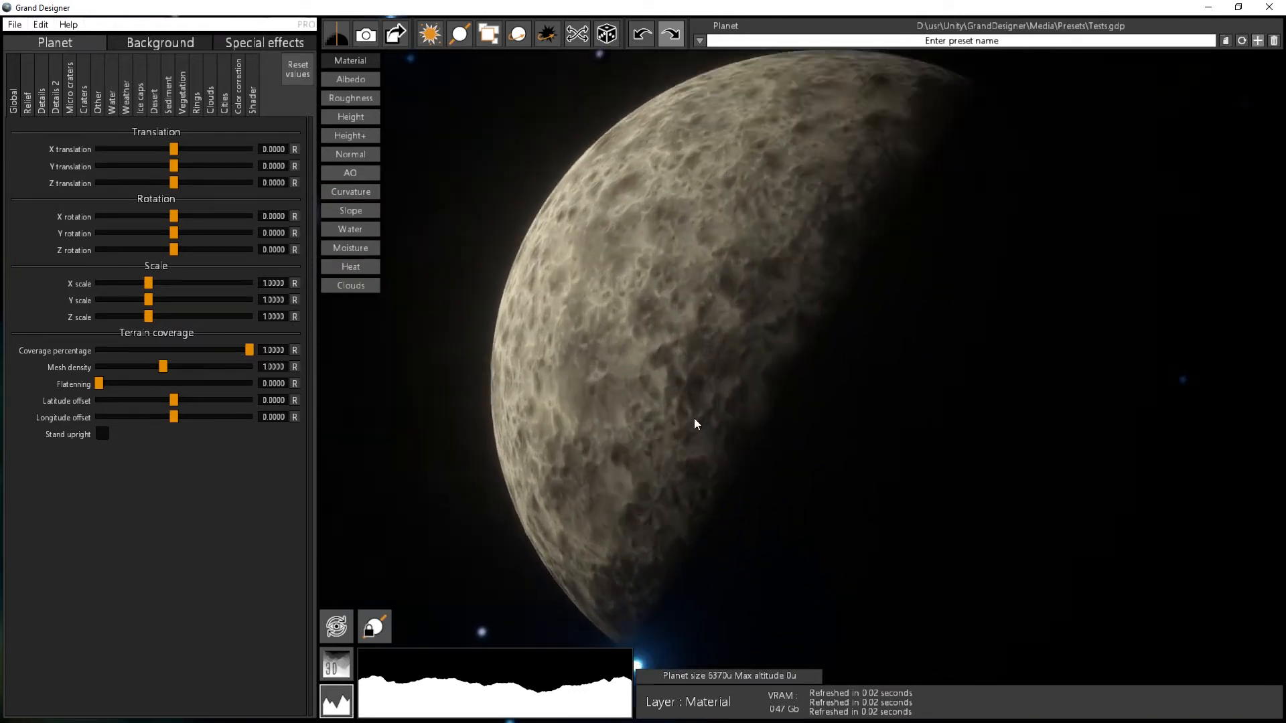
pyautogui.scroll(3, 697, 417)
pyautogui.moveTo(733, 387); pyautogui.dragTo(701, 461, button='middle')
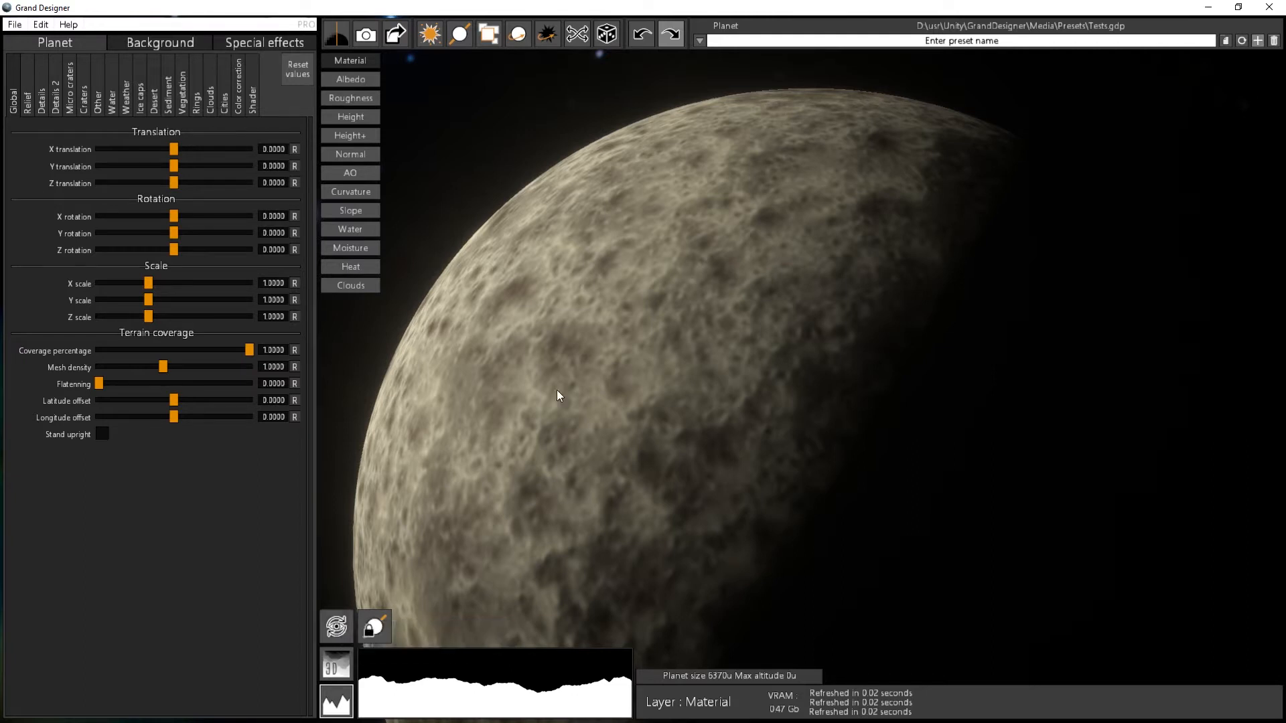
pyautogui.scroll(-5, 557, 390)
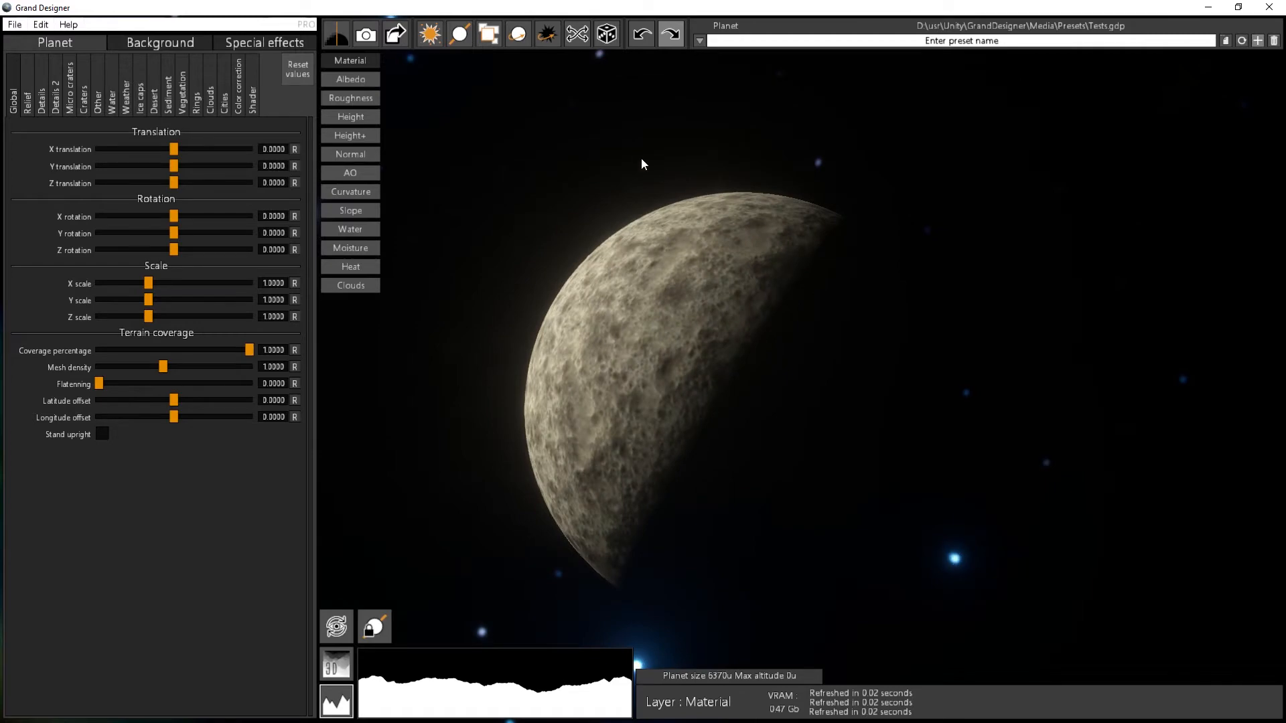
pyautogui.moveTo(641, 158); pyautogui.dragTo(61, 404, button='right')
pyautogui.moveTo(677, 268); pyautogui.dragTo(719, 328)
pyautogui.moveTo(719, 328); pyautogui.dragTo(763, 252, button='middle')
pyautogui.moveTo(565, 233); pyautogui.dragTo(478, 330, button='right')
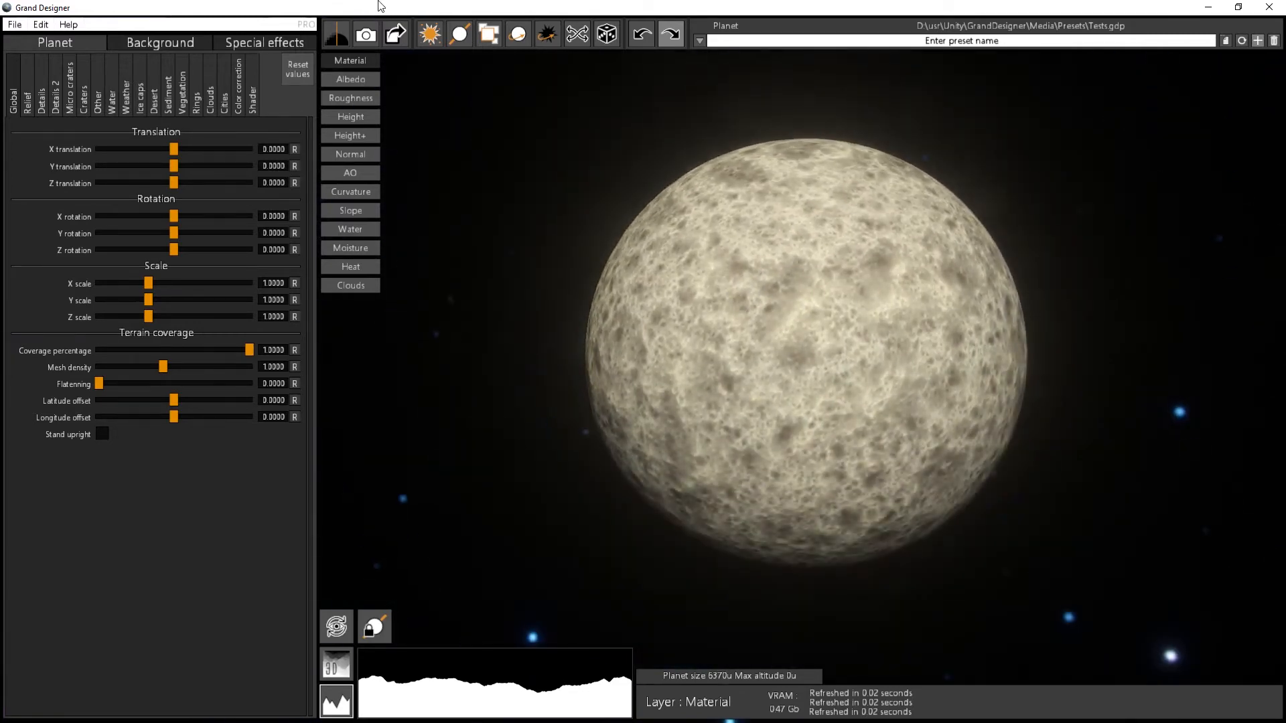
pyautogui.click(345, 626)
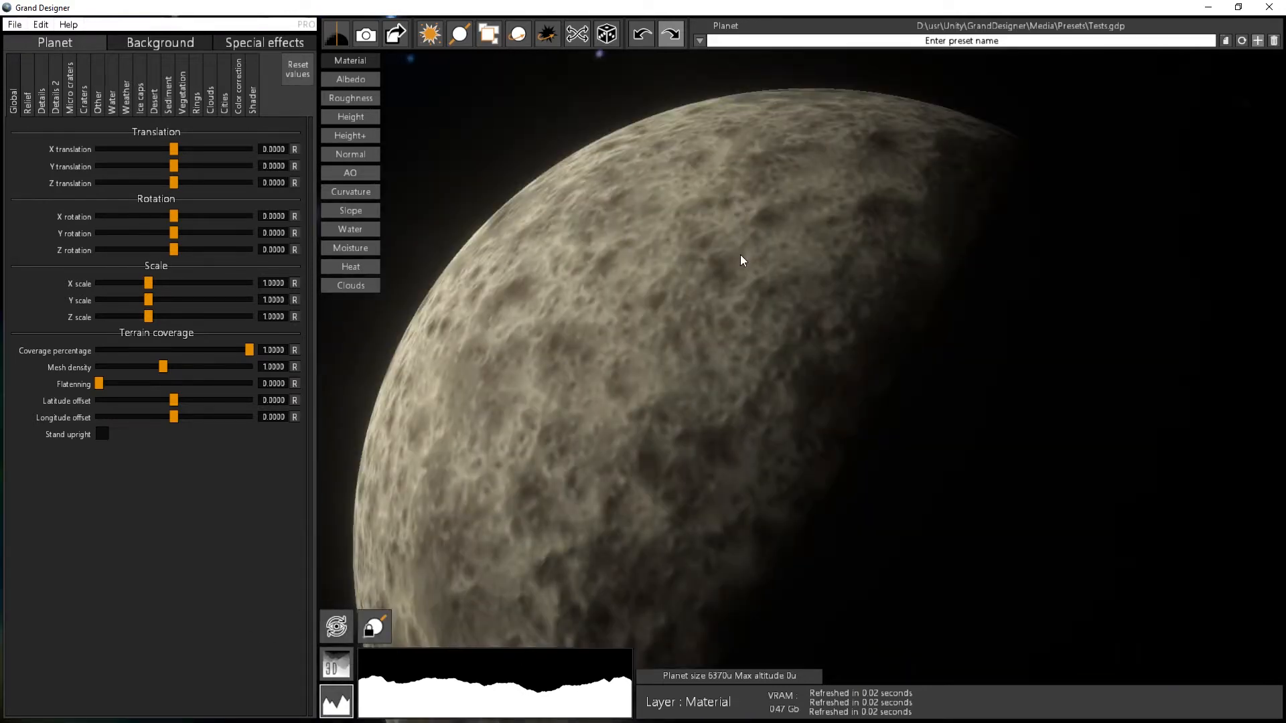
# - Frame the half-lit planet and save it as a preset named "Planet 1"
pyautogui.moveTo(741, 255); pyautogui.dragTo(825, 303, button='middle')
pyautogui.scroll(-5, 831, 318)
pyautogui.moveTo(814, 360); pyautogui.dragTo(830, 321, button='middle')
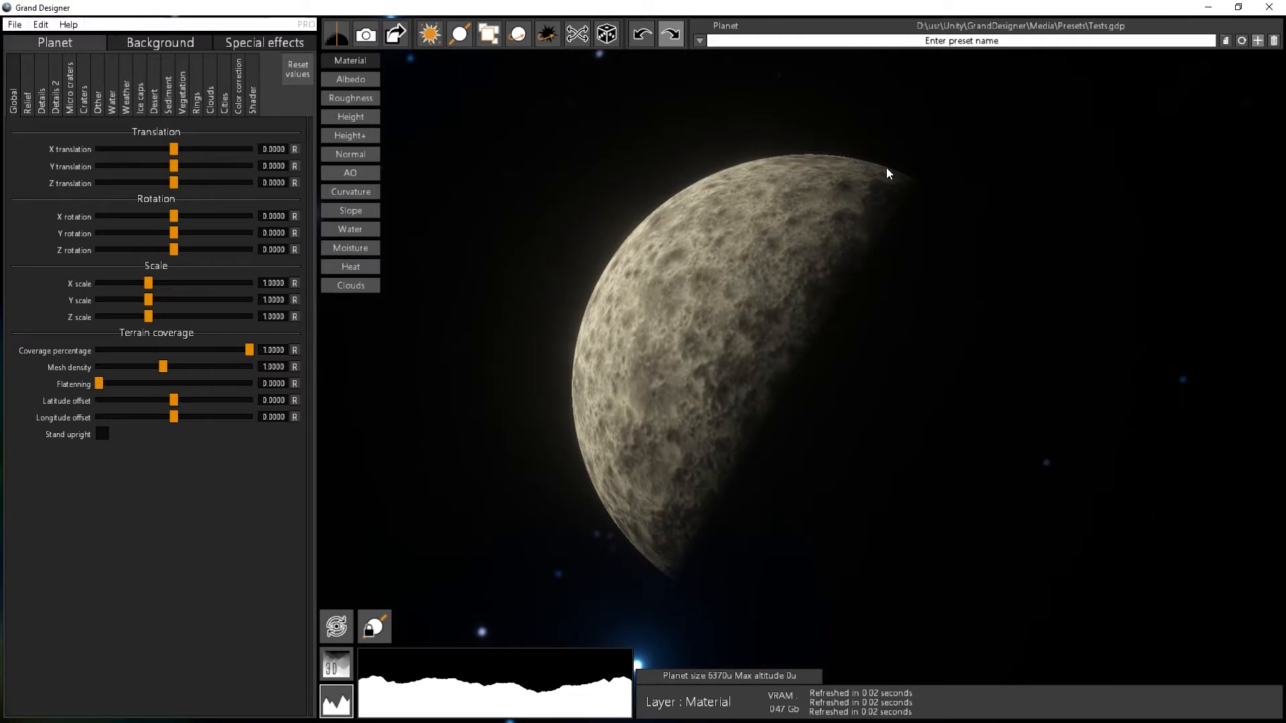
pyautogui.click(997, 42)
pyautogui.write('Planet 1')
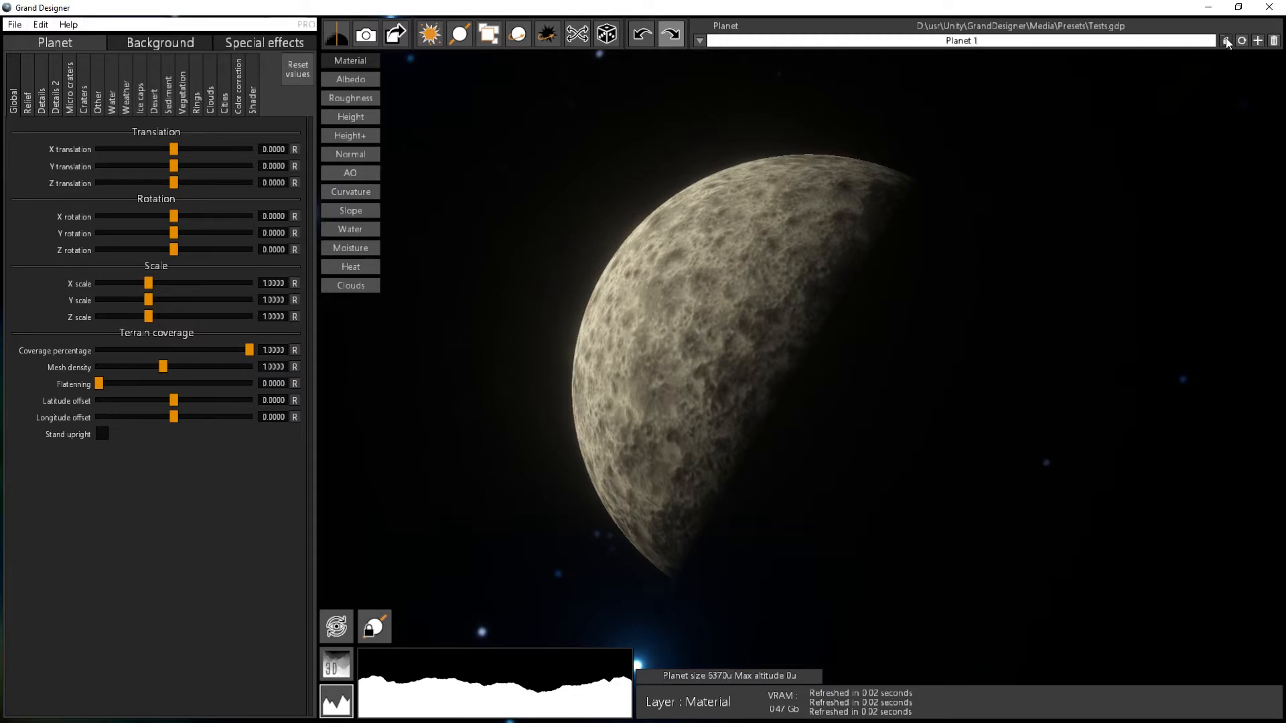
# - Reset the view and apply the Blue colour ramp to the planet's relief
pyautogui.click(337, 626)
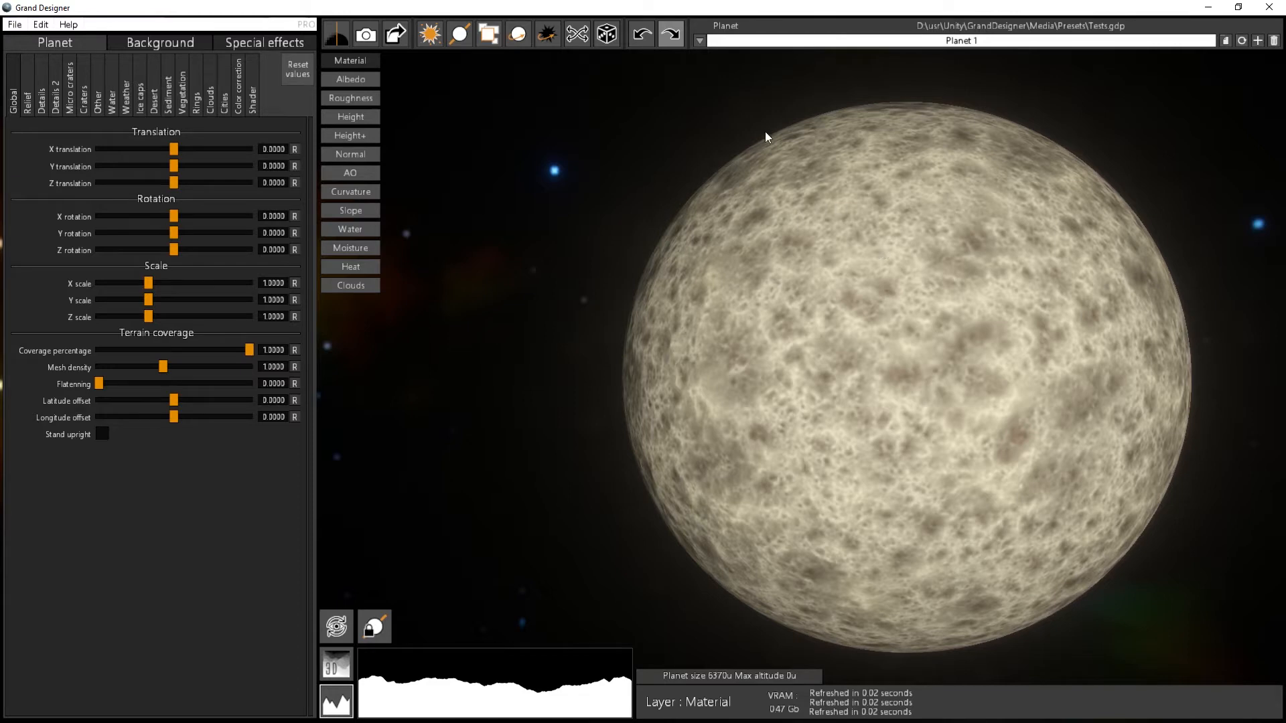
pyautogui.click(27, 97)
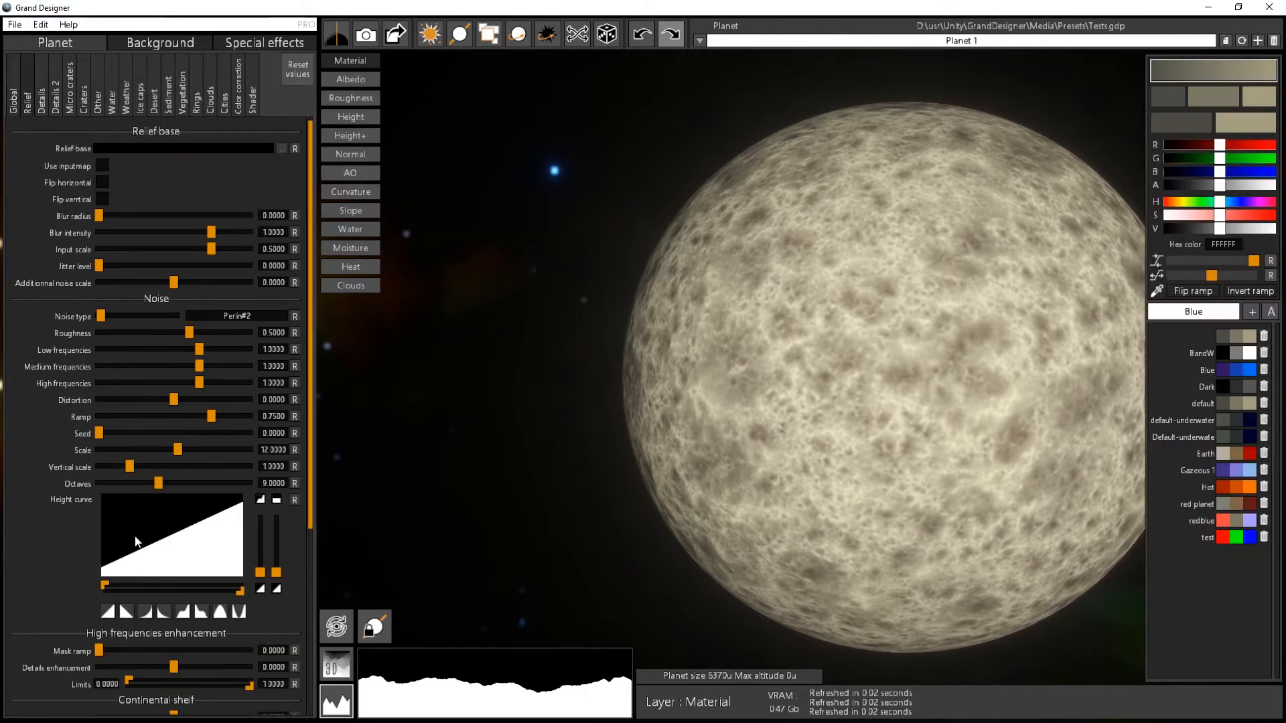
pyautogui.click(1239, 369)
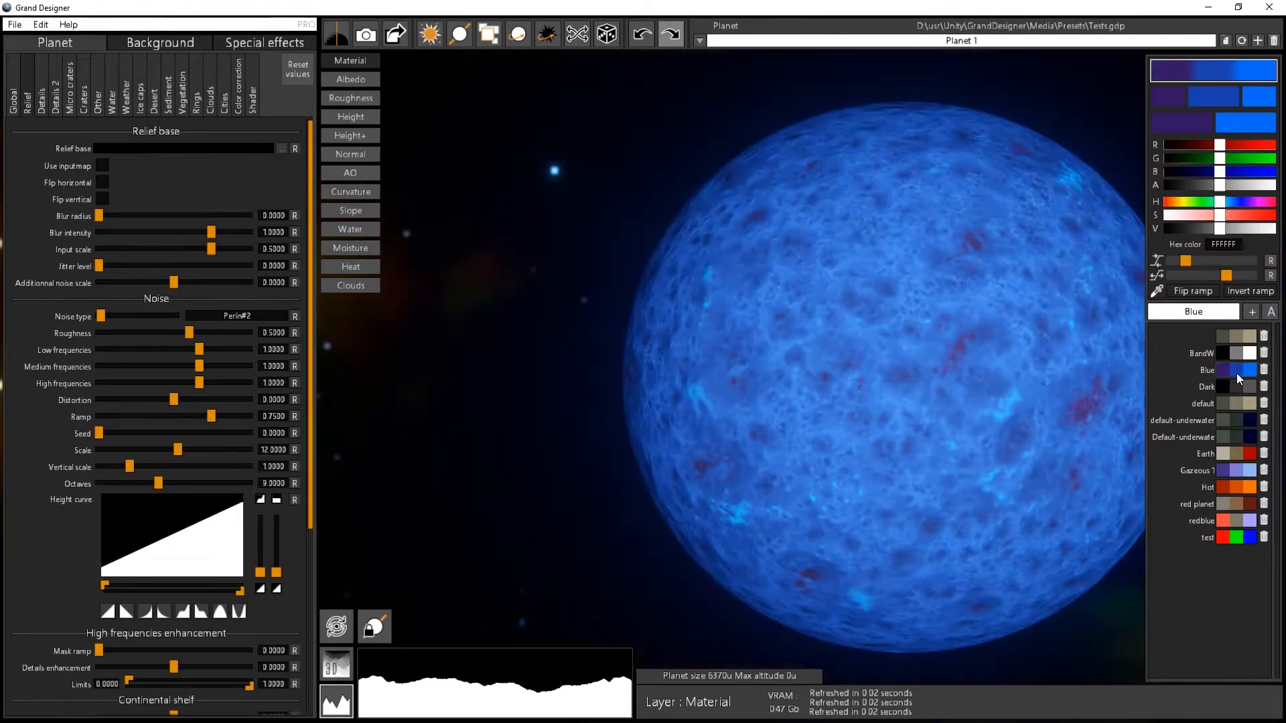
# - Redirect the light across the blue planet and save it as a preset named "Planet 2"
pyautogui.moveTo(625, 168); pyautogui.dragTo(837, 263, button='right')
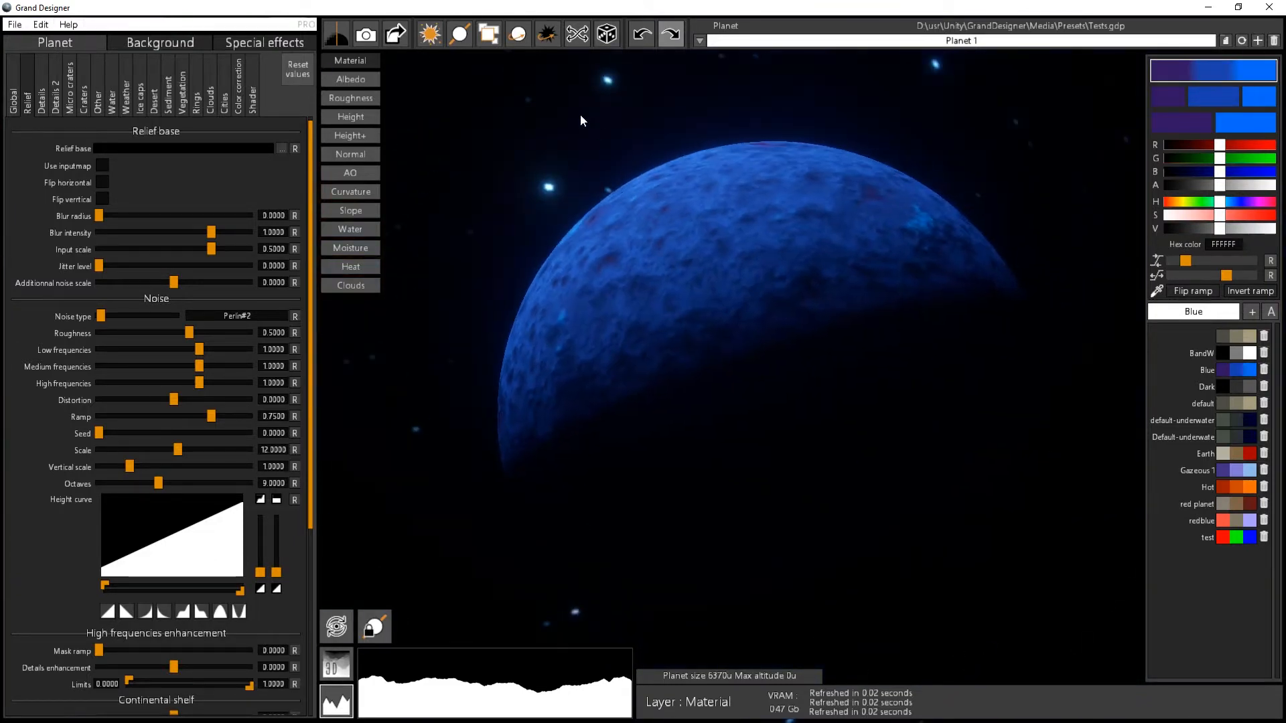
pyautogui.moveTo(580, 115); pyautogui.dragTo(991, 115, button='right')
pyautogui.moveTo(825, 275); pyautogui.dragTo(839, 277, button='middle')
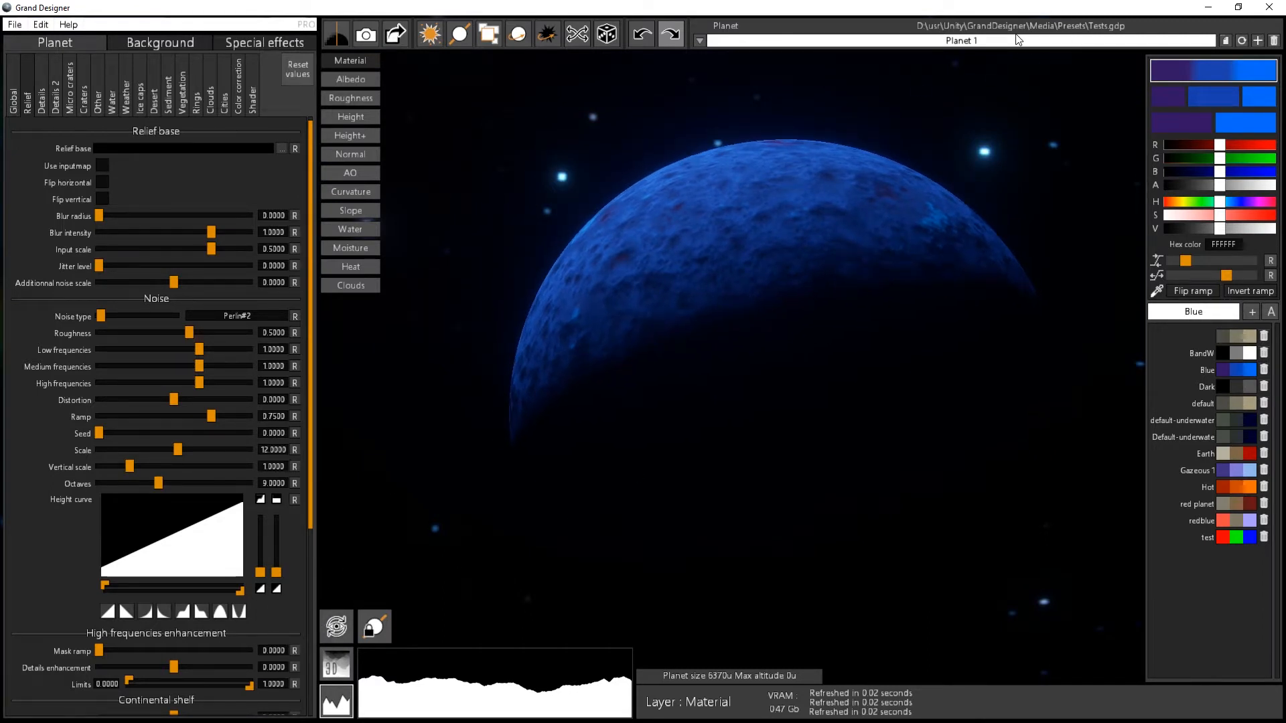
pyautogui.click(1036, 41)
pyautogui.press('BackSpace')
pyautogui.write('2')
# - Load the saved preset Planet 1, followed by Planet 2, to compare them
pyautogui.click(700, 40)
pyautogui.click(712, 55)
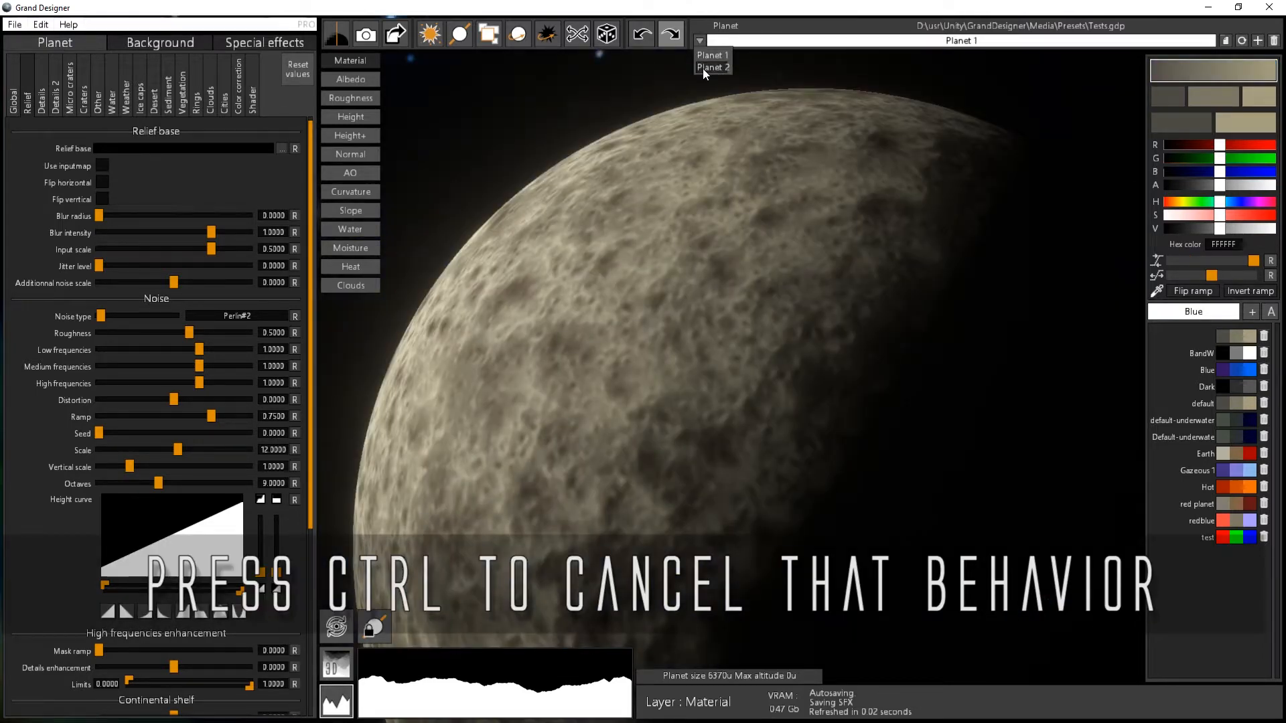
pyautogui.click(705, 67)
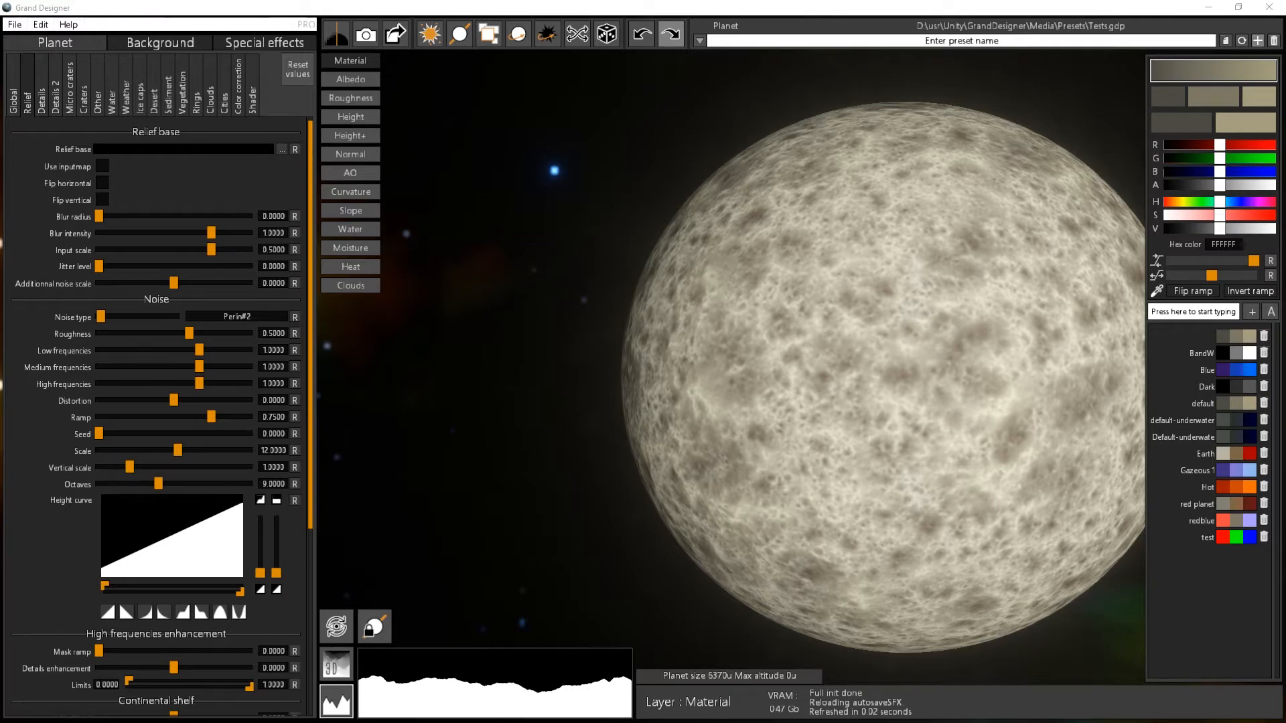
# - Frame the upper half of the default planet closely and enable its first set of surface details
pyautogui.moveTo(869, 329); pyautogui.dragTo(828, 427, button='middle')
pyautogui.scroll(2, 833, 427)
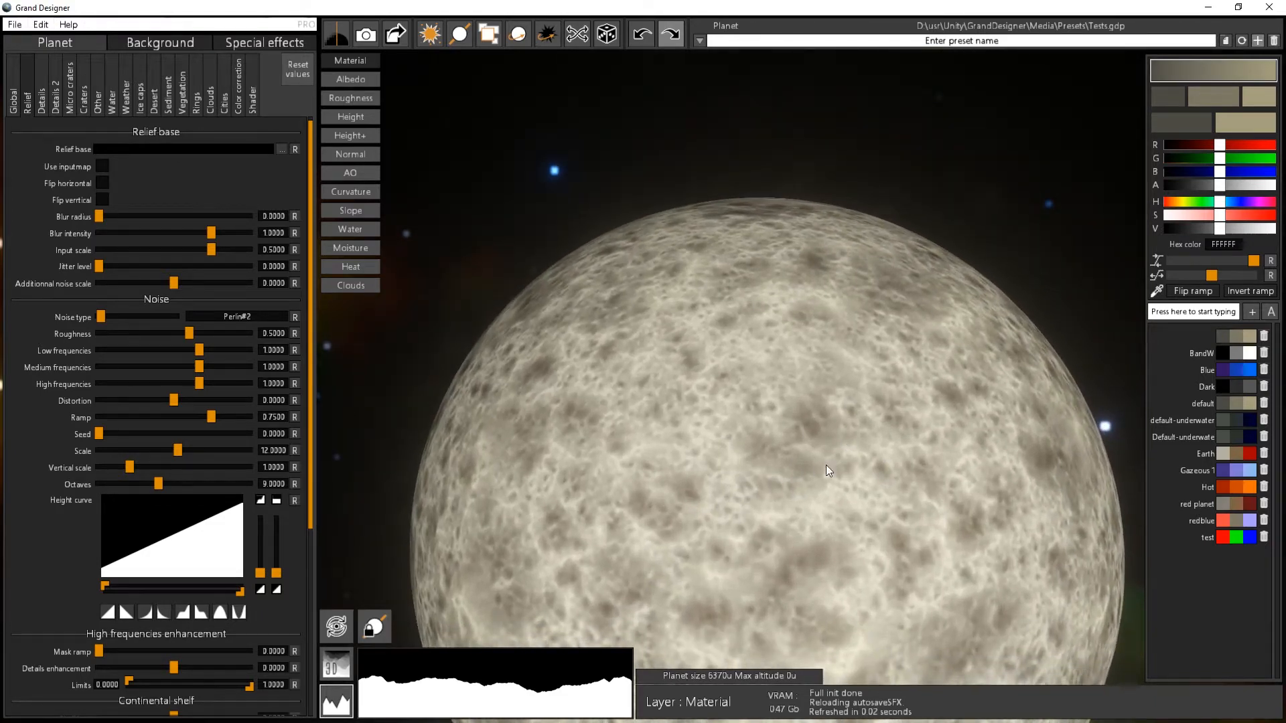
pyautogui.moveTo(755, 514); pyautogui.dragTo(775, 464)
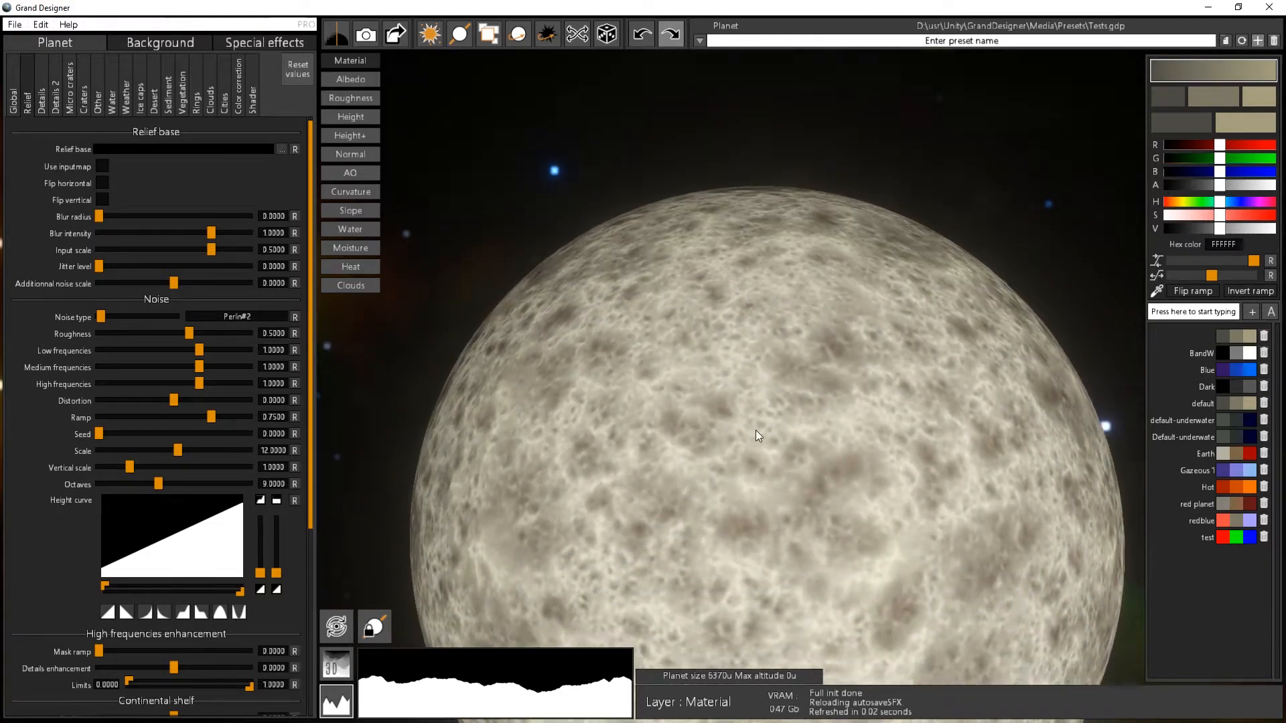
pyautogui.moveTo(756, 429); pyautogui.dragTo(770, 251, button='middle')
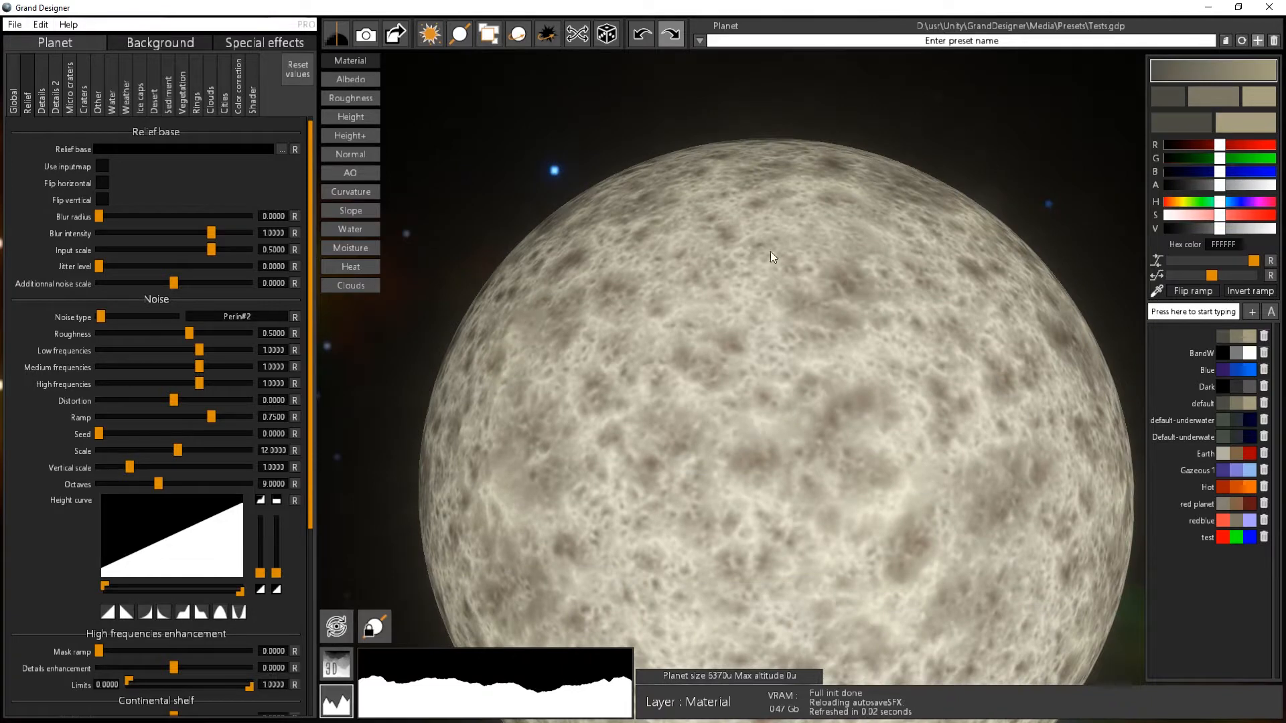
pyautogui.click(44, 107)
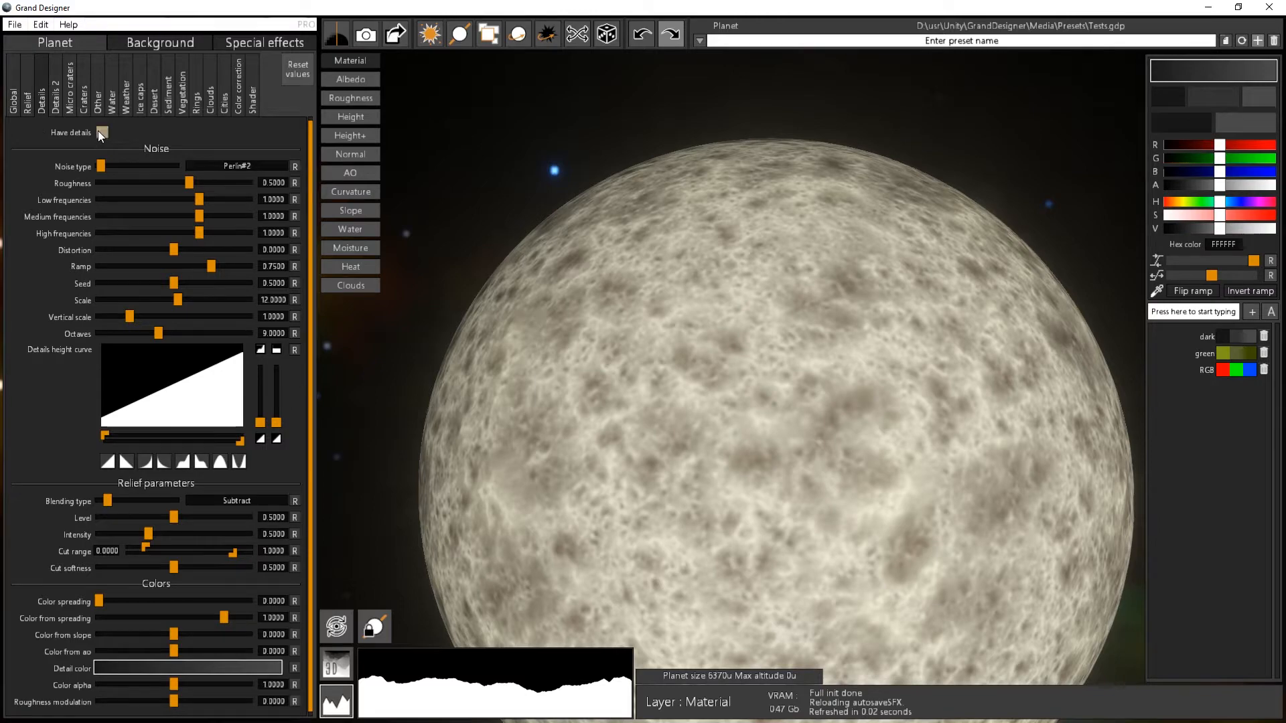
pyautogui.click(101, 132)
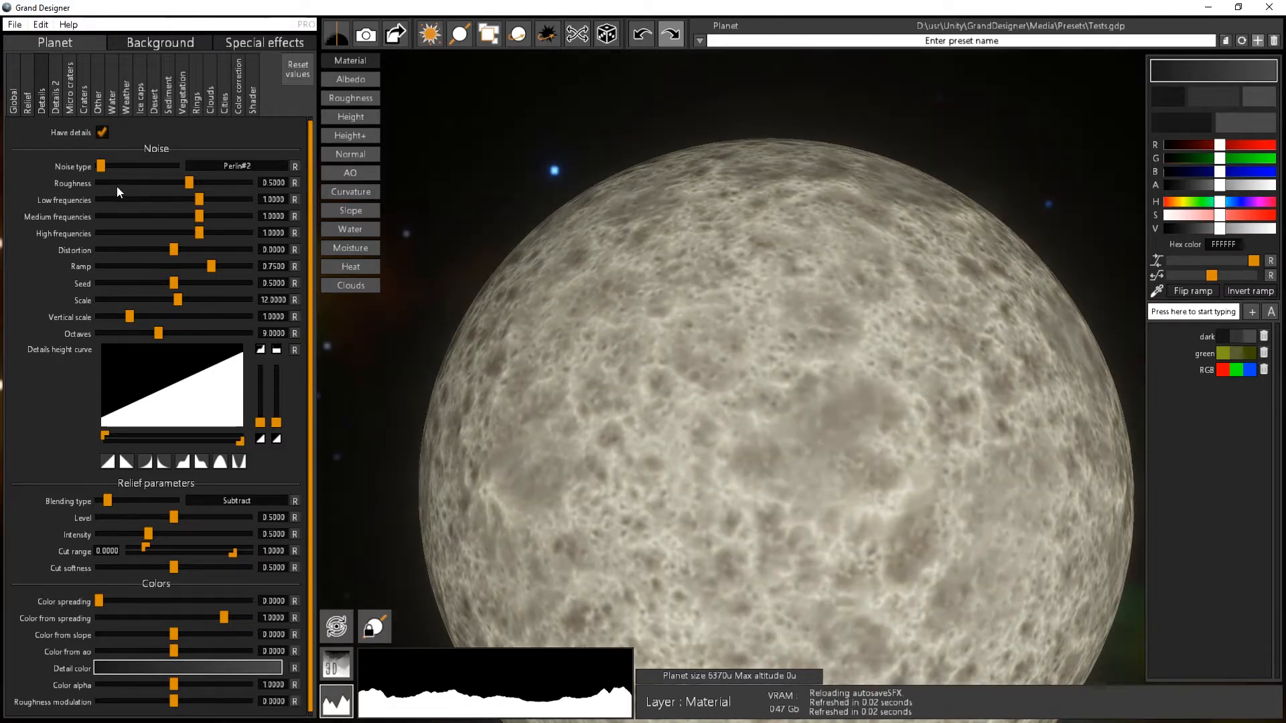
# - Set the details noise type to Multifractal Voronoi and narrow the details height curve range from both ends
pyautogui.moveTo(103, 166); pyautogui.dragTo(134, 166)
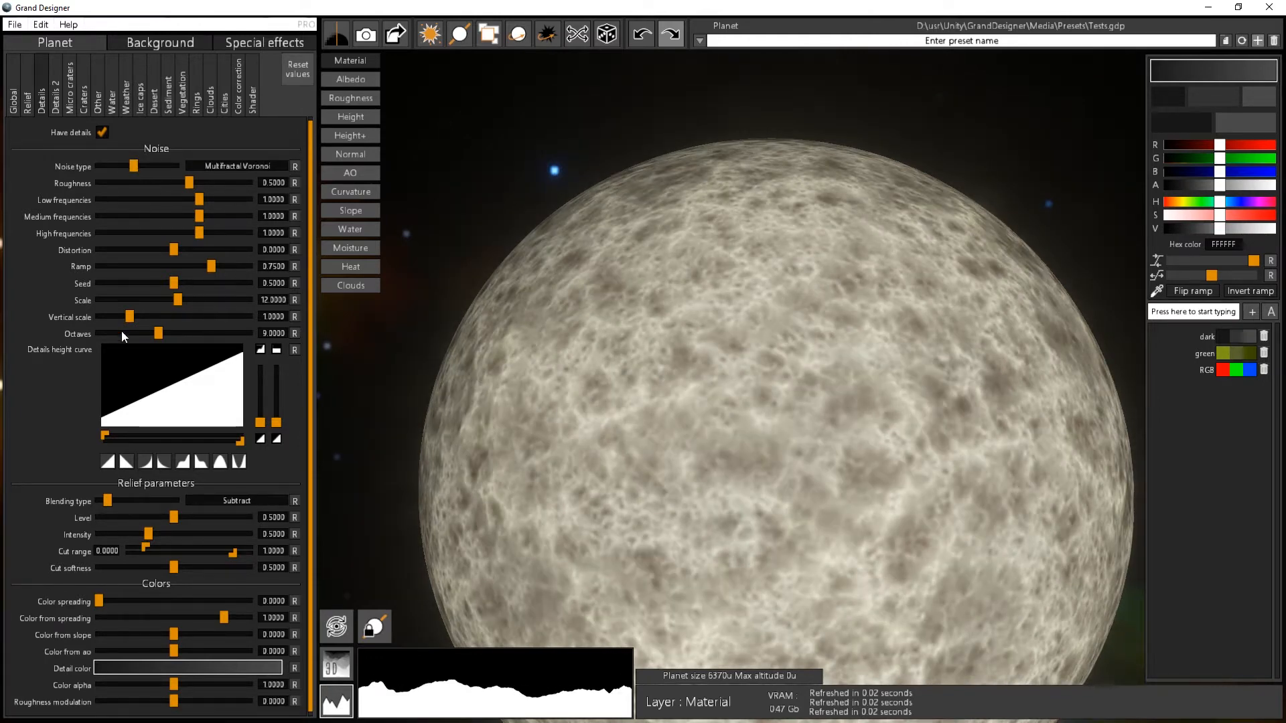
pyautogui.moveTo(240, 441); pyautogui.dragTo(196, 442)
pyautogui.moveTo(114, 436)
pyautogui.mouseDown()
pyautogui.moveTo(175, 440)
pyautogui.moveTo(136, 435)
pyautogui.mouseUp()
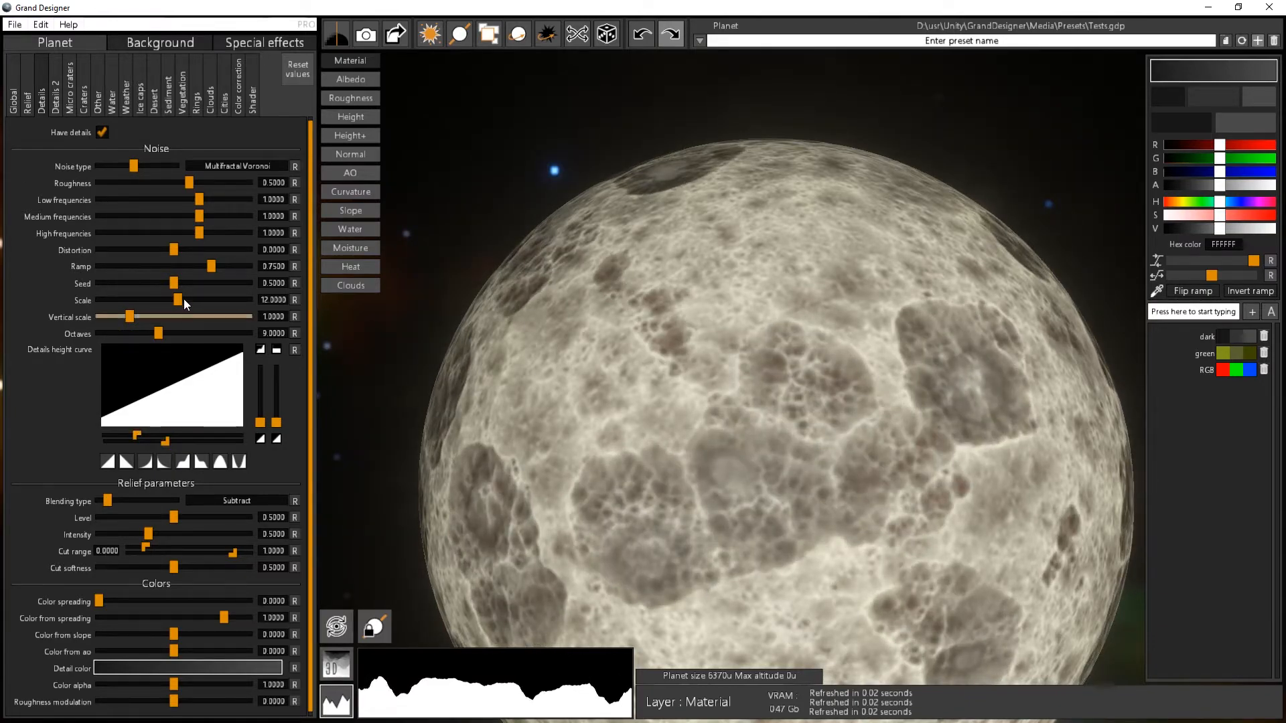
# - Reduce the details noise scale to about 4.87, checking the crater shapes around the planet
pyautogui.moveTo(184, 299); pyautogui.dragTo(165, 300)
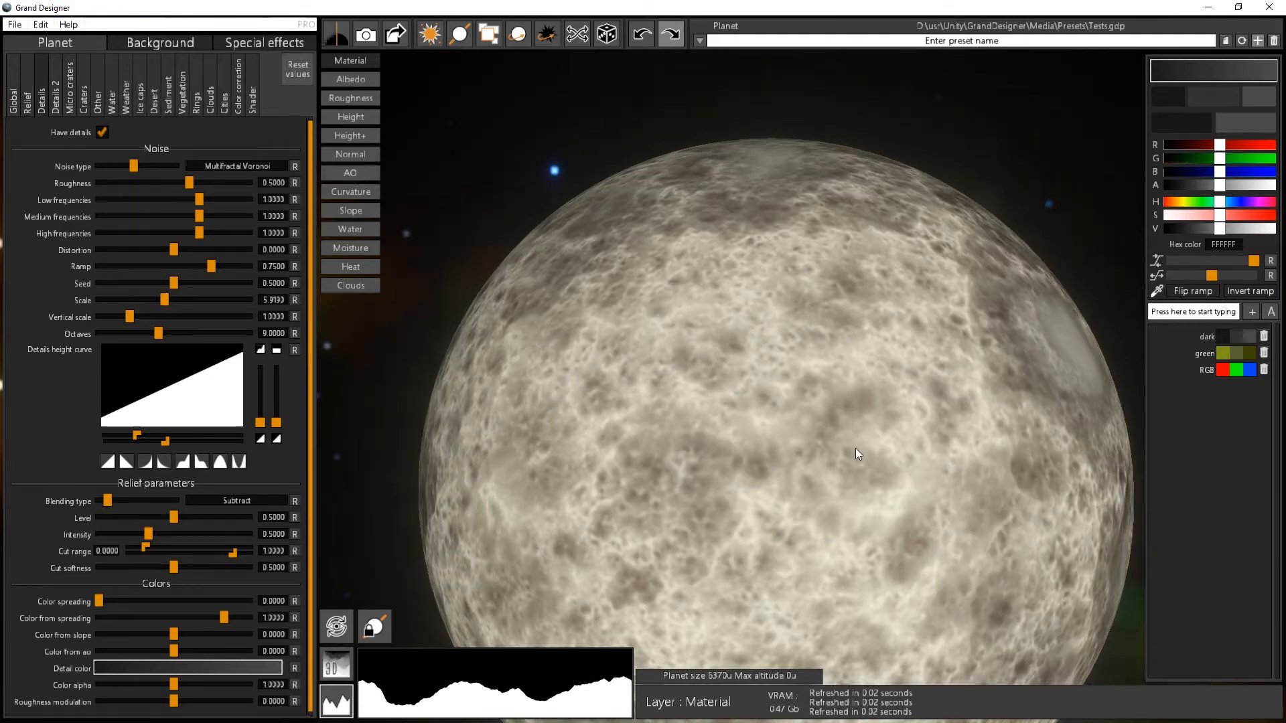
pyautogui.moveTo(855, 449); pyautogui.dragTo(419, 316)
pyautogui.scroll(-2, 793, 444)
pyautogui.moveTo(793, 444); pyautogui.dragTo(407, 368)
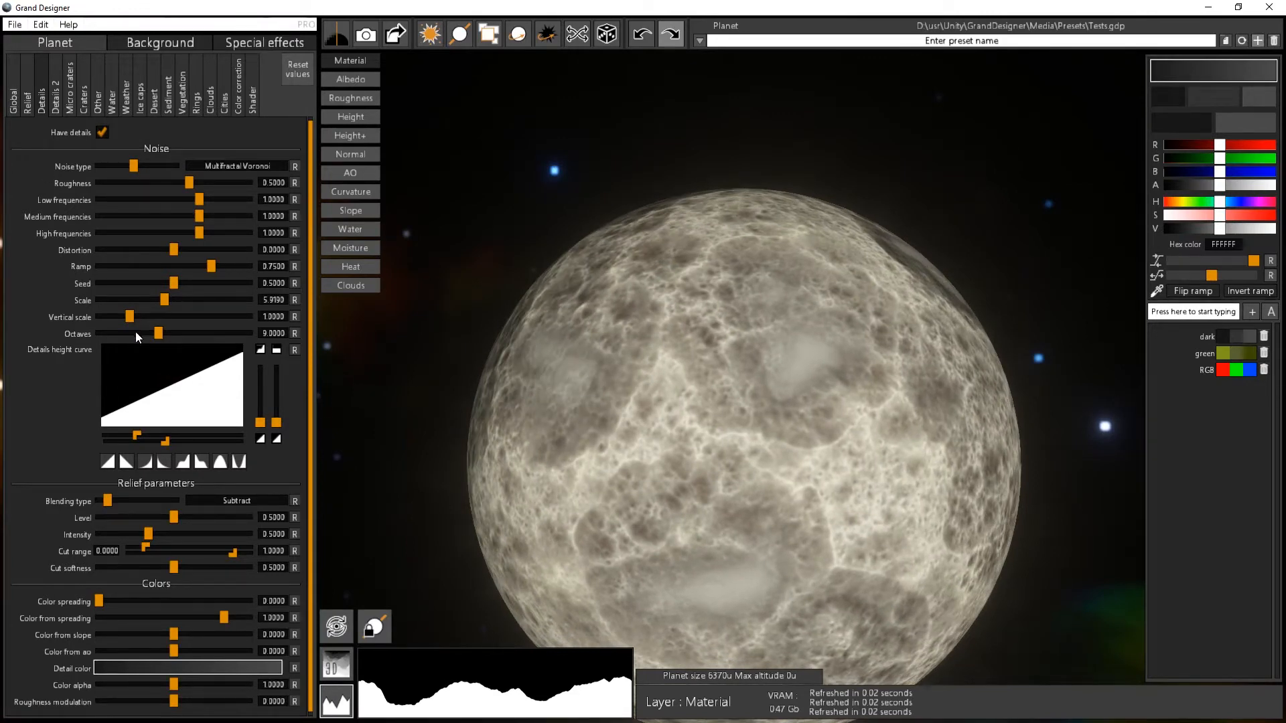
pyautogui.moveTo(166, 300); pyautogui.dragTo(161, 300)
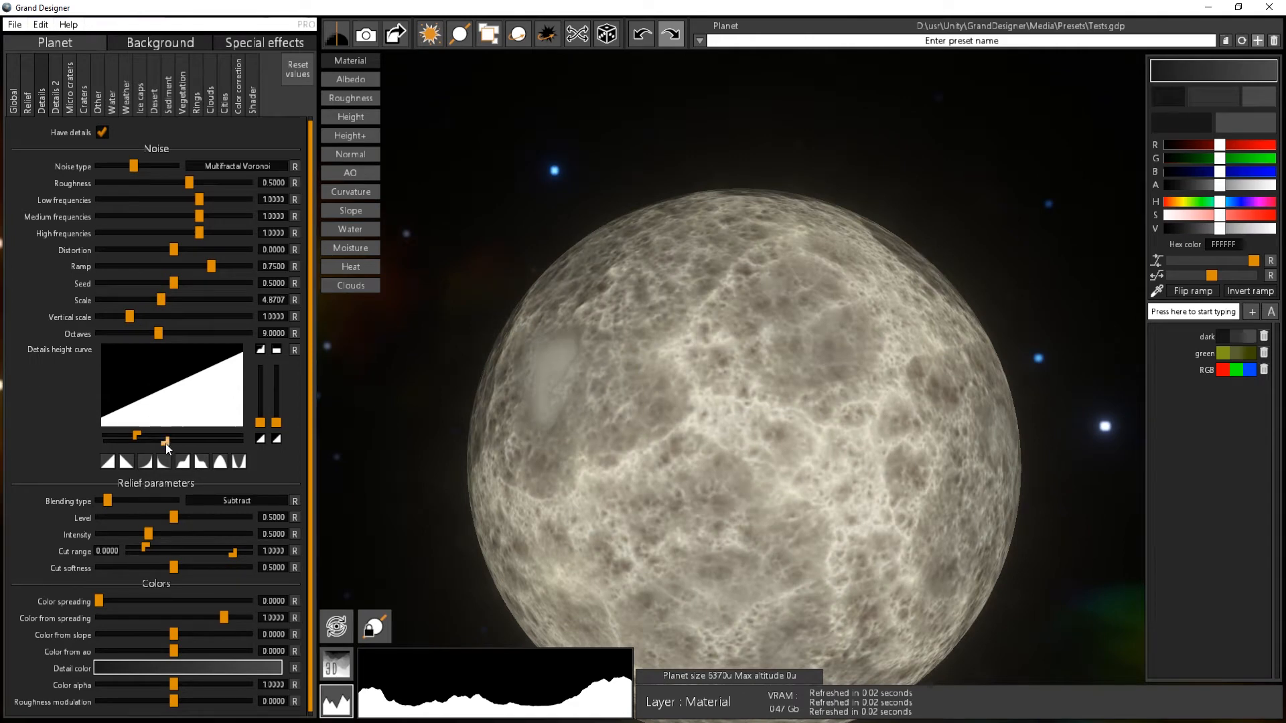
# - Lower the upper limit of the details height curve slightly and raise the first of its two vertical adjustments partway
pyautogui.moveTo(166, 442); pyautogui.dragTo(155, 442)
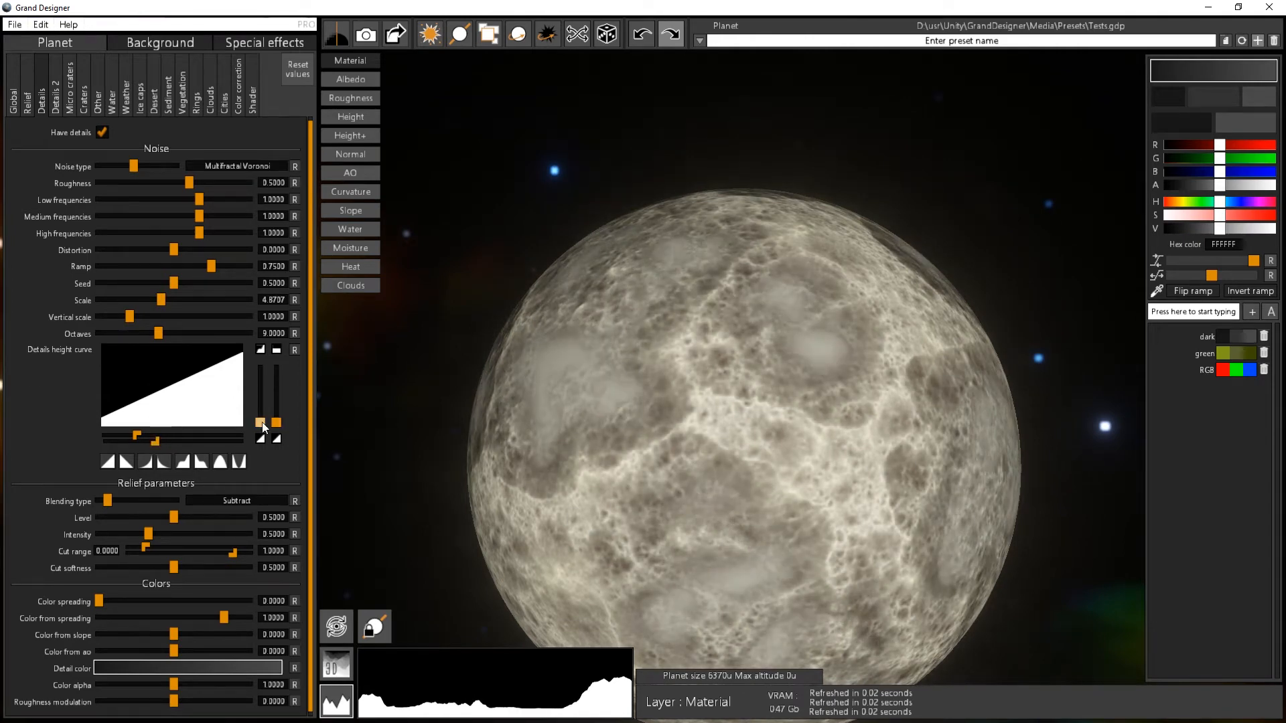
pyautogui.moveTo(261, 423); pyautogui.dragTo(268, 396)
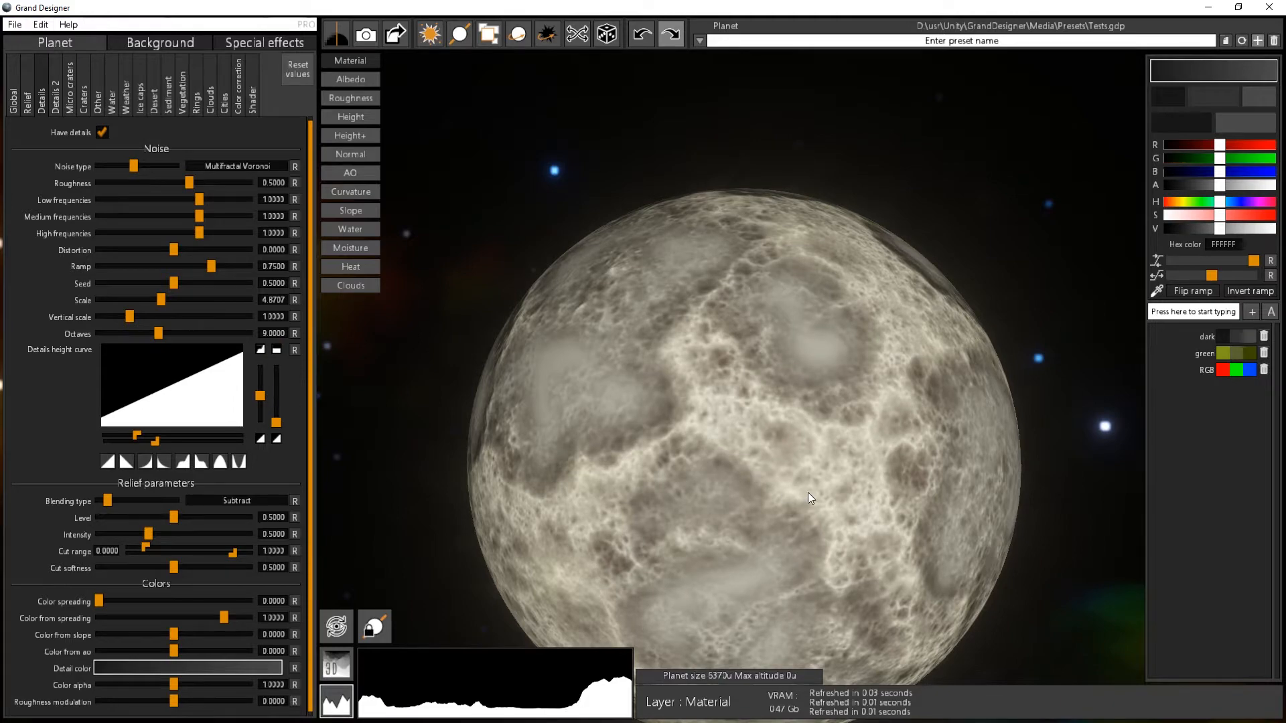
pyautogui.moveTo(808, 492); pyautogui.dragTo(1282, 552)
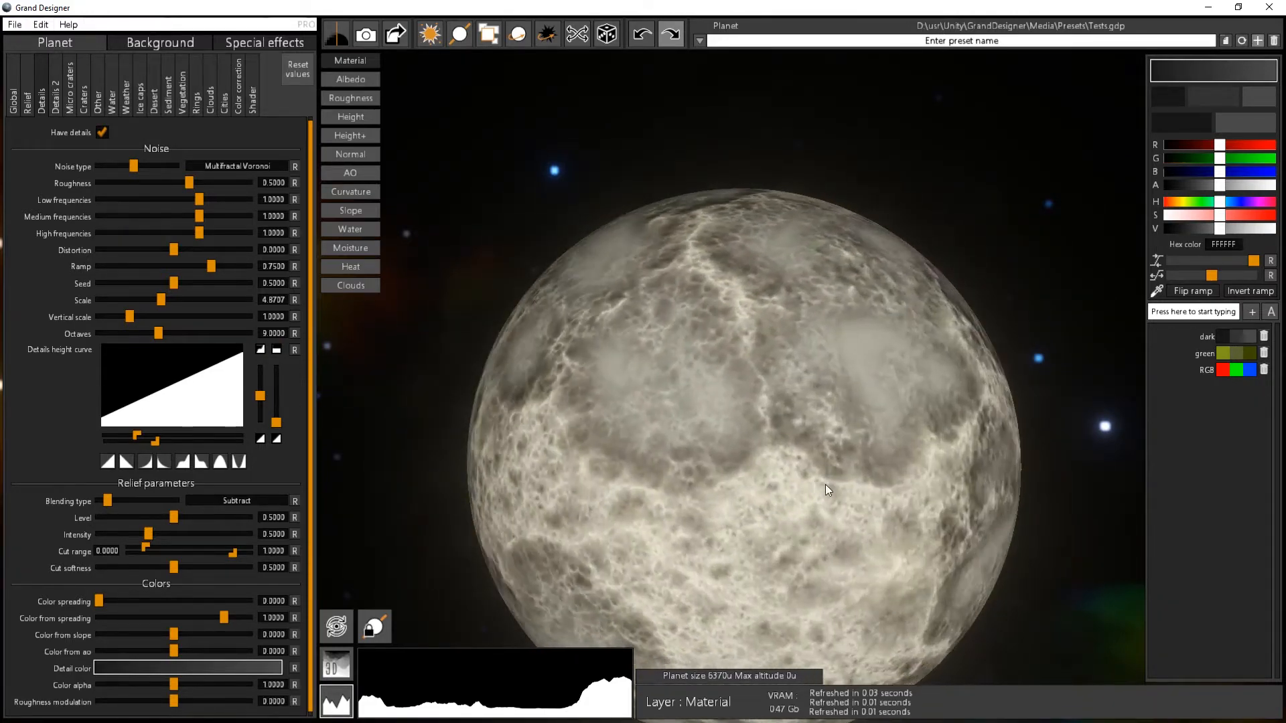
pyautogui.scroll(2, 676, 446)
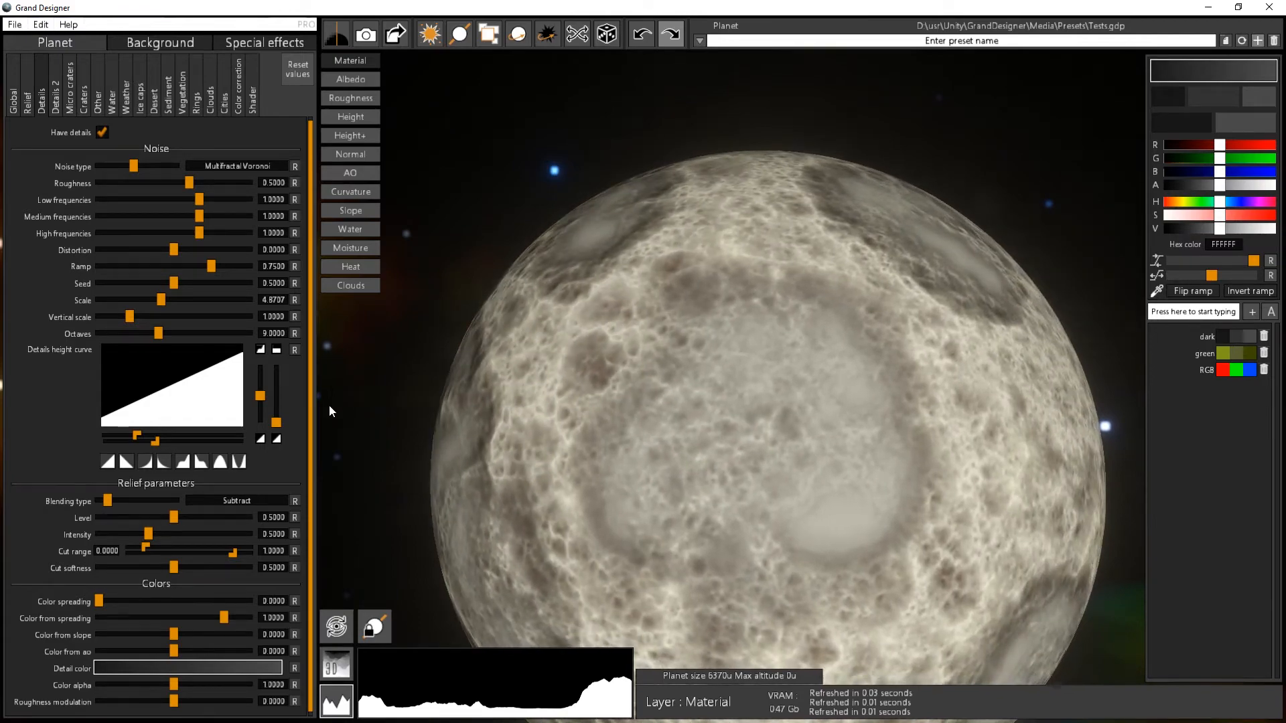
pyautogui.moveTo(741, 471); pyautogui.dragTo(612, 468)
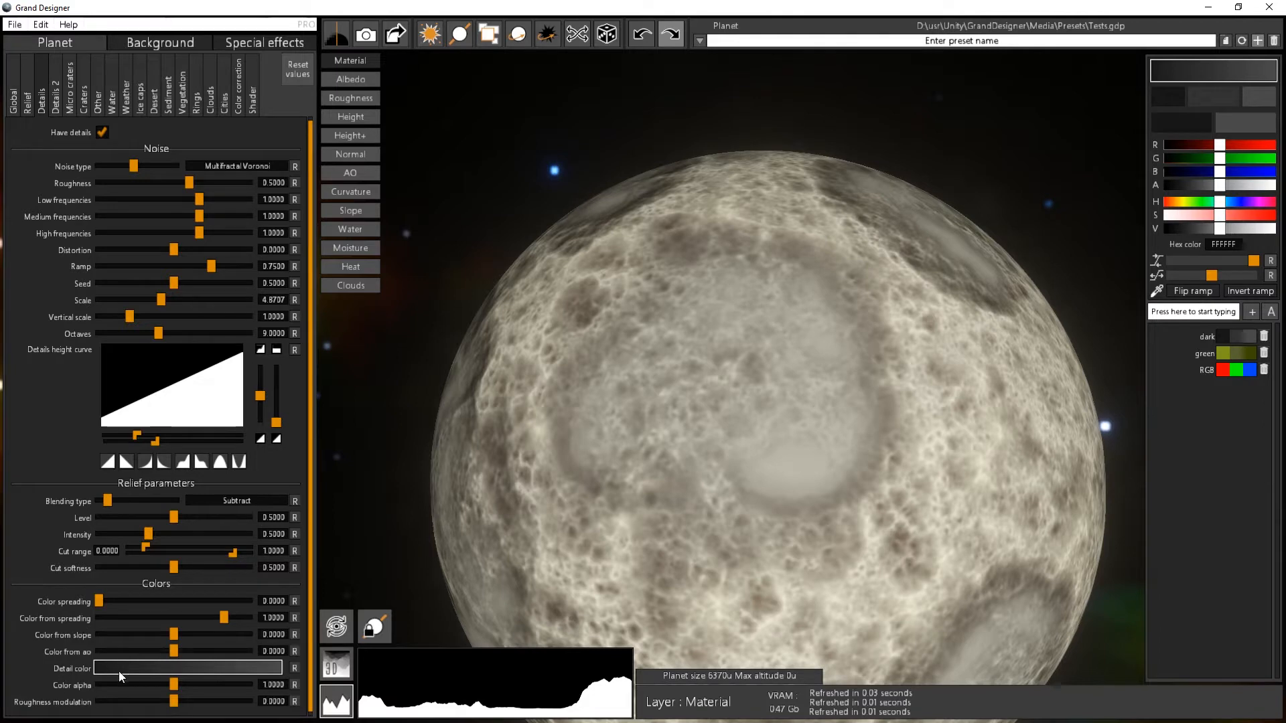
# - Recolour the detail gradient from dark green to golden tan and raise color spreading to about 1.55
pyautogui.click(1186, 123)
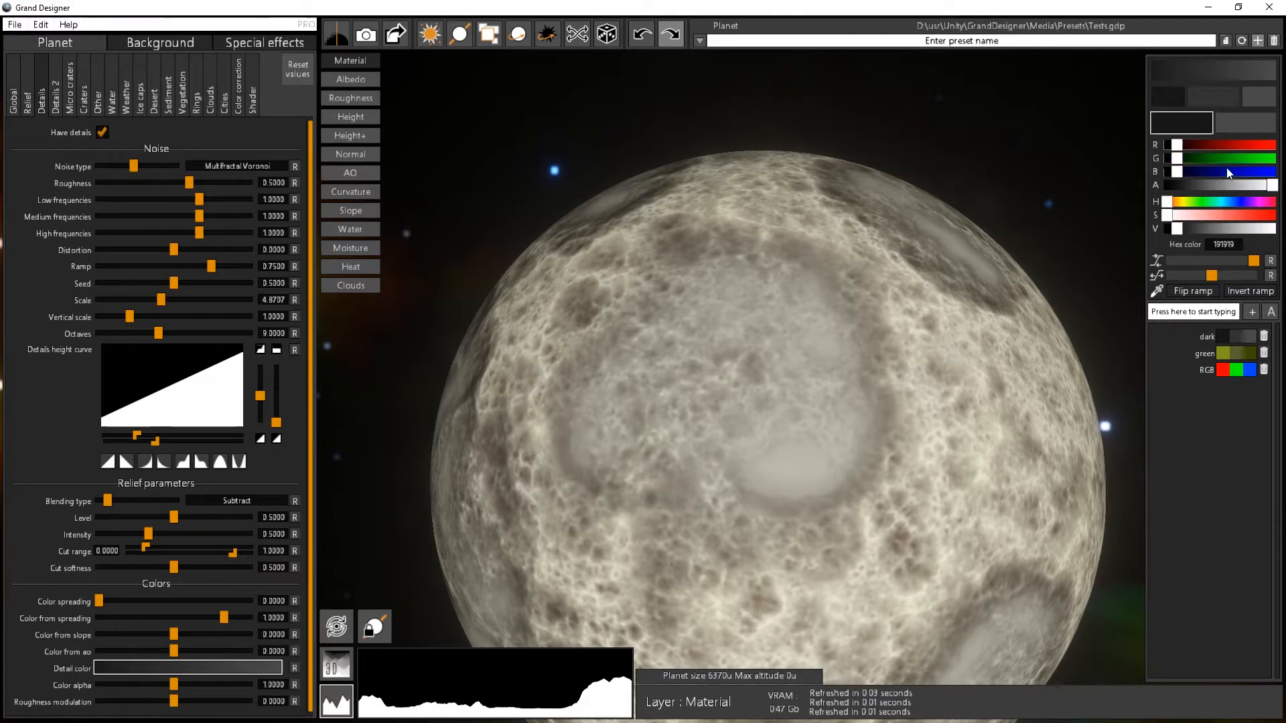
pyautogui.moveTo(1176, 146)
pyautogui.mouseDown()
pyautogui.moveTo(1163, 147)
pyautogui.moveTo(1171, 171)
pyautogui.moveTo(1198, 166)
pyautogui.moveTo(1191, 148)
pyautogui.mouseUp()
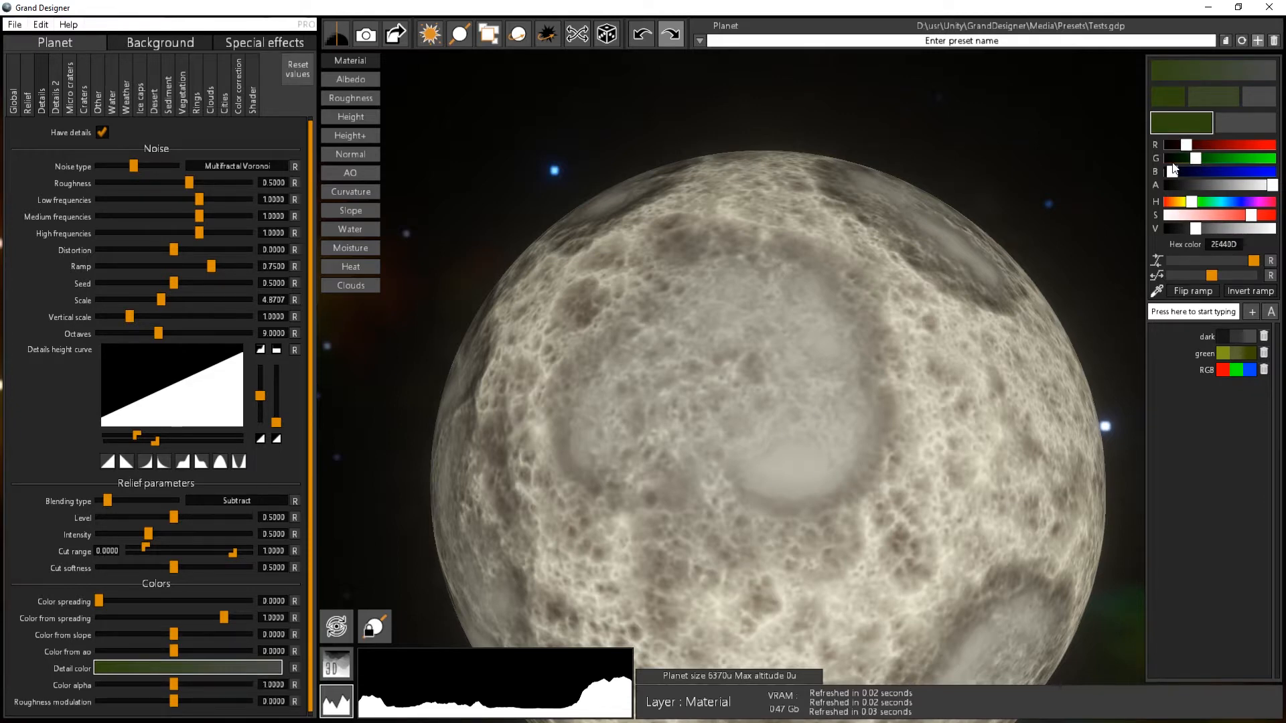
pyautogui.click(1247, 124)
pyautogui.moveTo(1209, 163); pyautogui.dragTo(1247, 145)
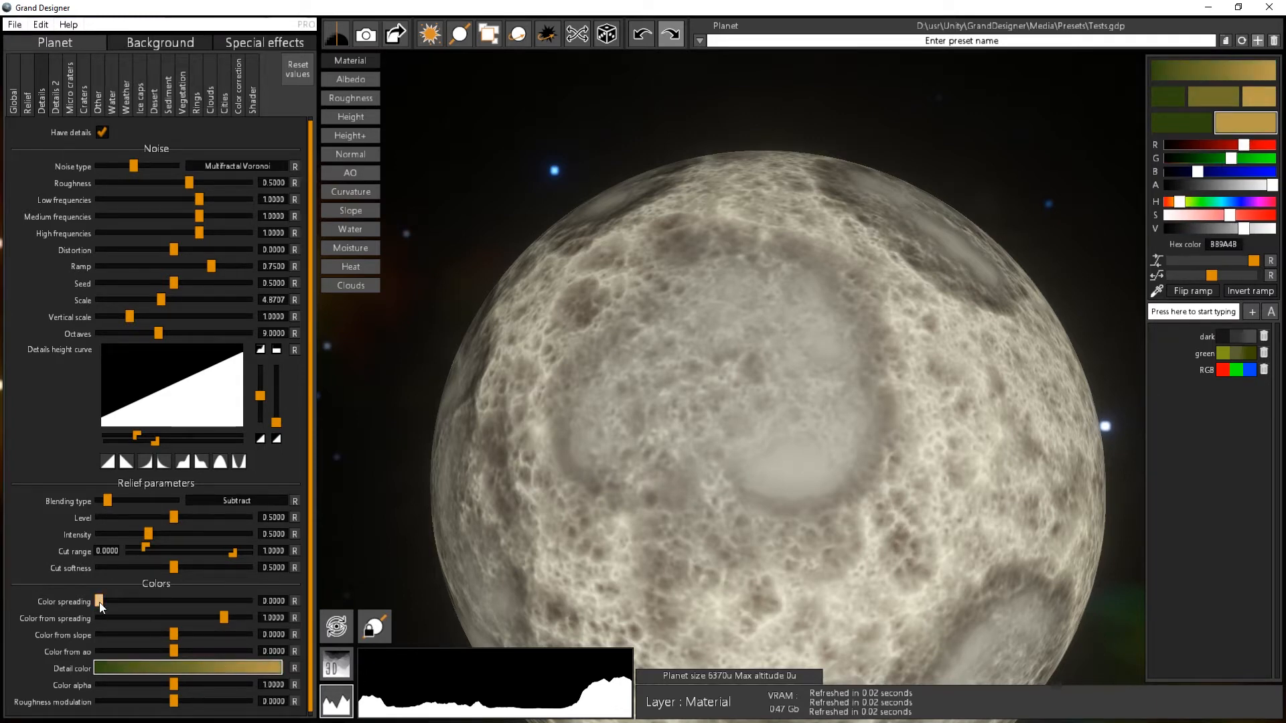
pyautogui.moveTo(99, 601)
pyautogui.mouseDown()
pyautogui.moveTo(279, 601)
pyautogui.moveTo(272, 588)
pyautogui.moveTo(122, 608)
pyautogui.mouseUp()
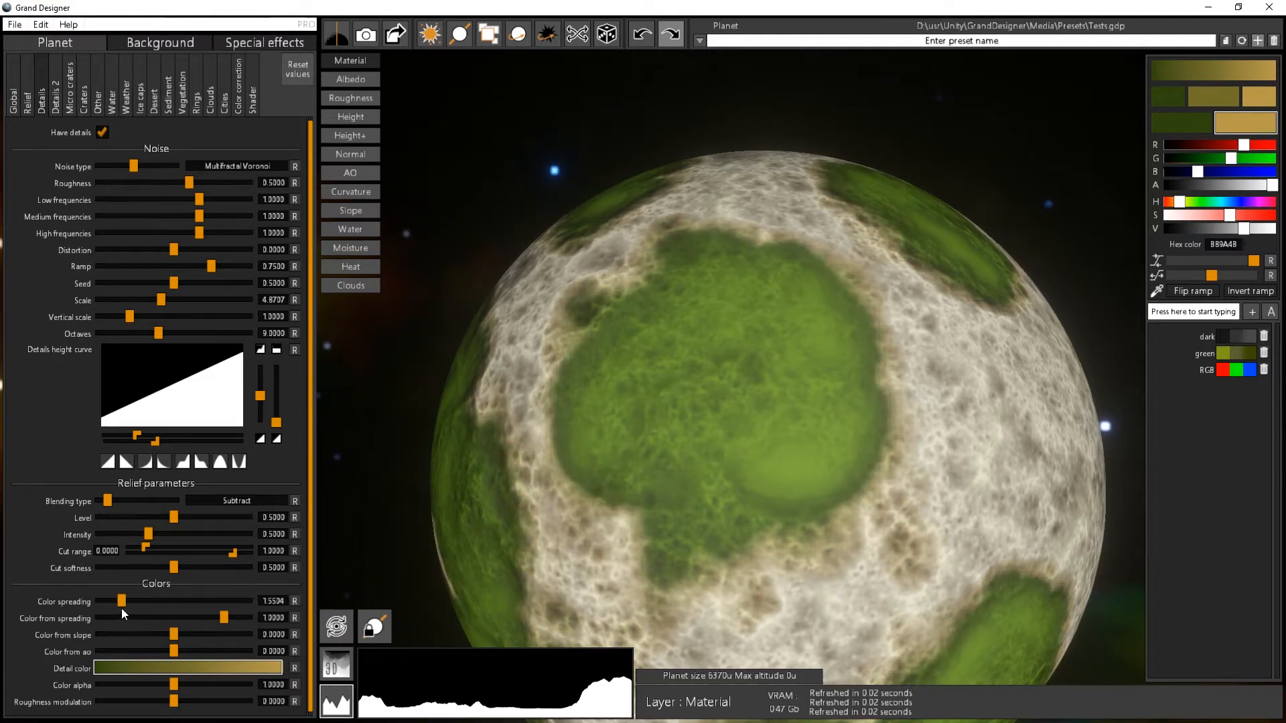
# - Lower the color spreading of the details to about 1.46
pyautogui.moveTo(715, 353); pyautogui.dragTo(789, 383)
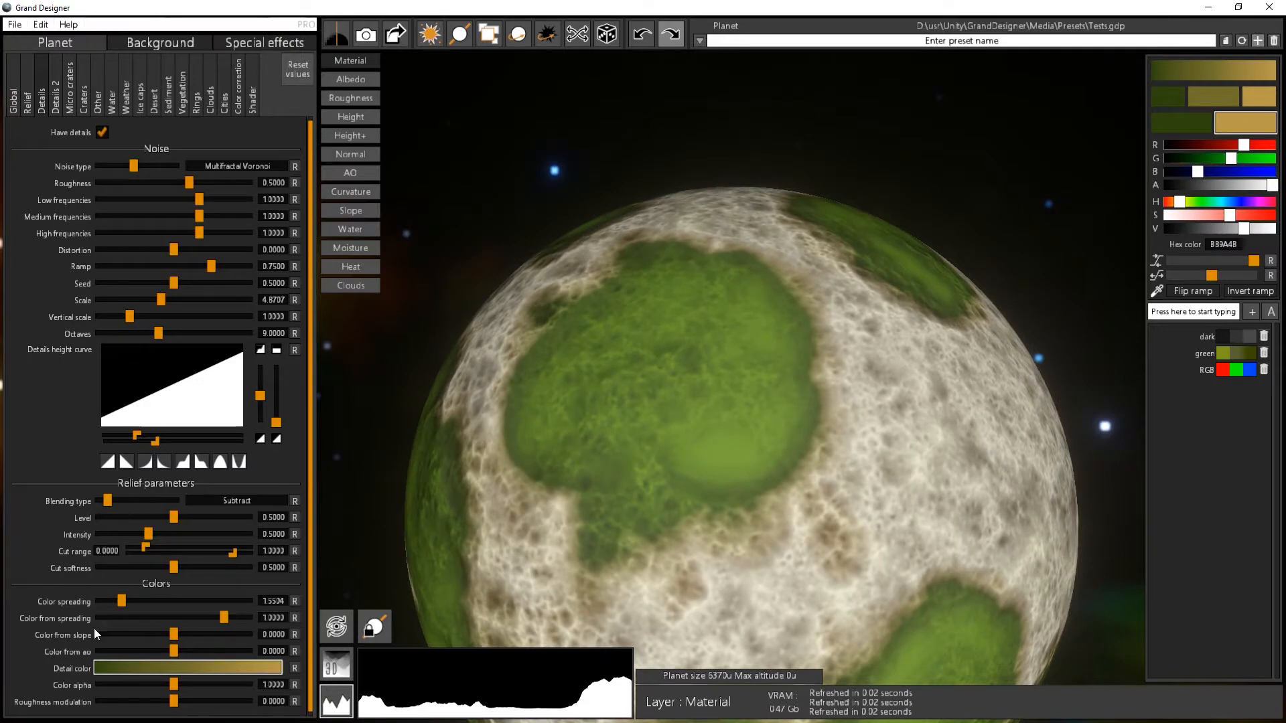
pyautogui.scroll(5, 688, 525)
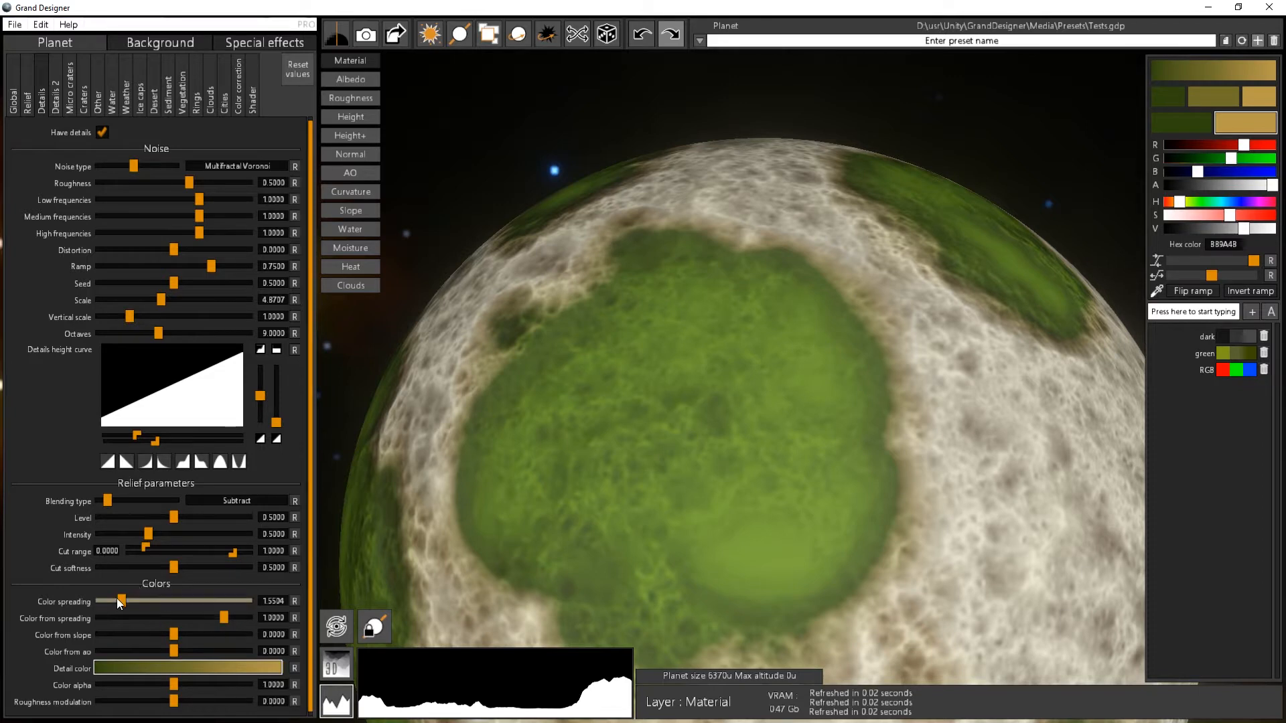
pyautogui.moveTo(119, 601); pyautogui.dragTo(118, 602)
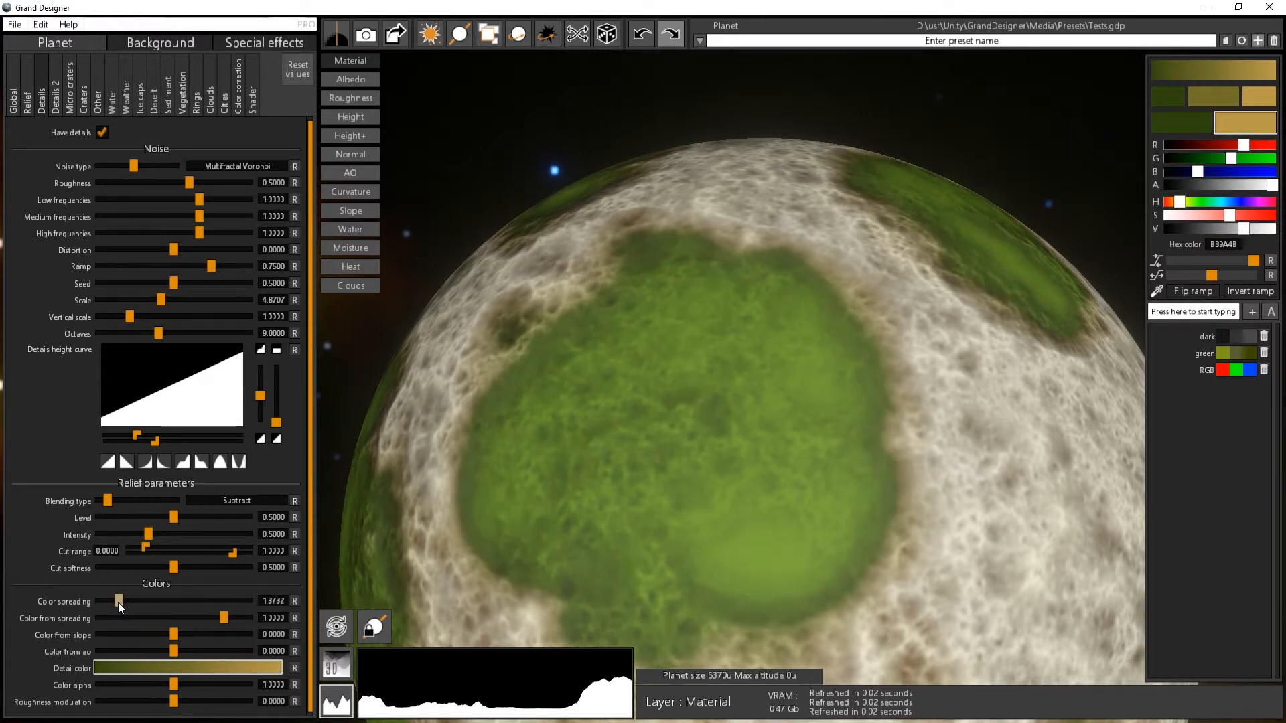
# - Reduce the details' color from spreading to about 0.06 and raise color from ao to about 1.42
pyautogui.moveTo(222, 617); pyautogui.dragTo(152, 618)
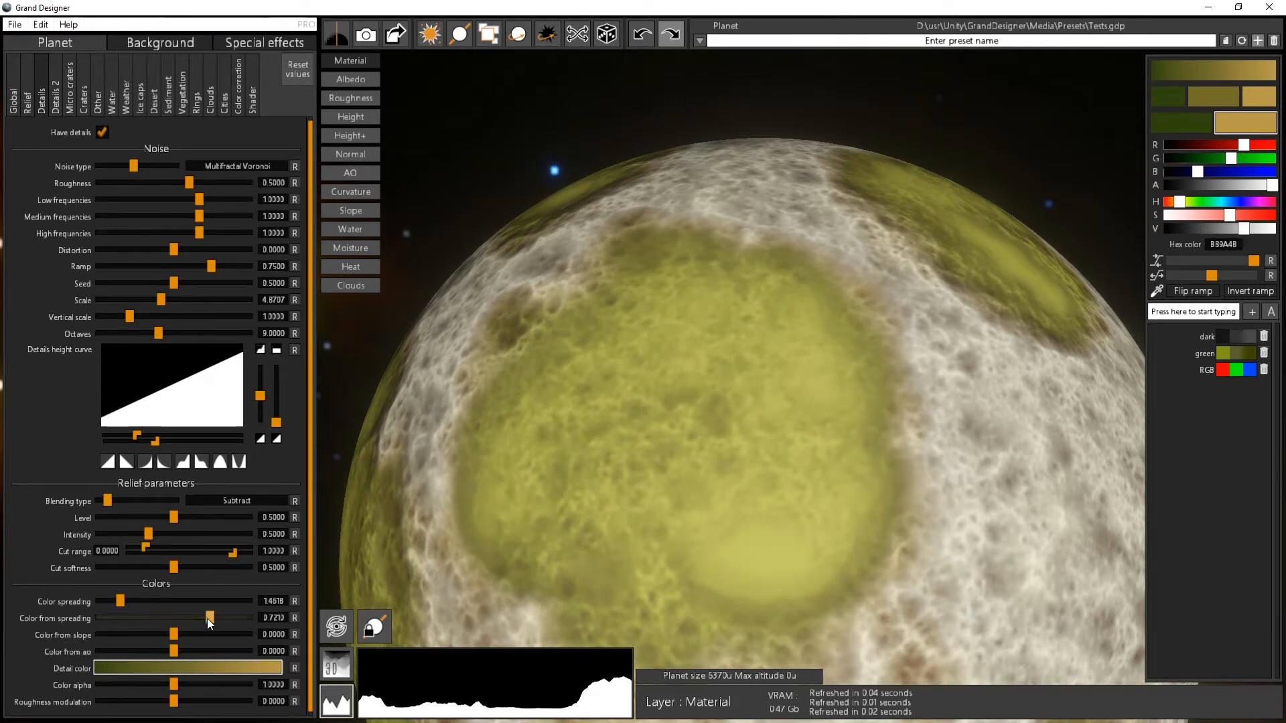
pyautogui.moveTo(207, 618); pyautogui.dragTo(244, 651)
pyautogui.moveTo(716, 497); pyautogui.dragTo(752, 484)
pyautogui.scroll(-2, 797, 443)
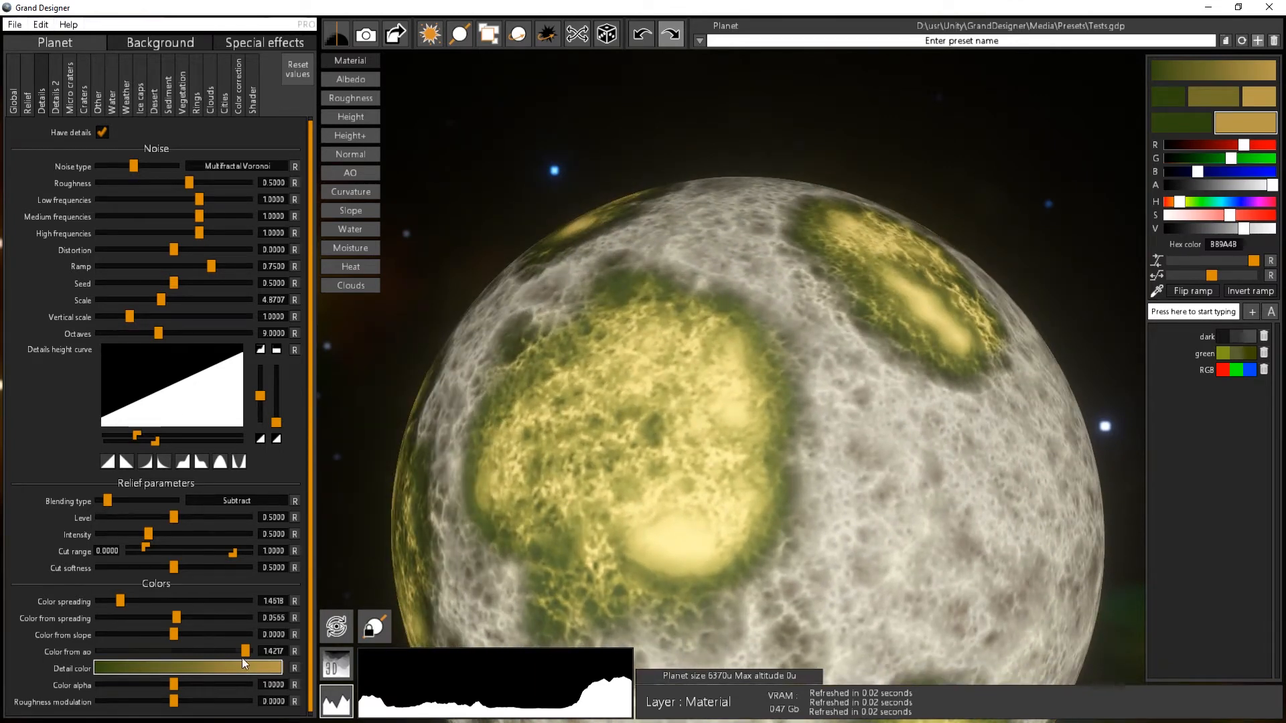
# - Balance the detail color contributions at about 0.43 from spreading, 0.68 from slope and 0.89 from ao
pyautogui.moveTo(245, 651); pyautogui.dragTo(225, 632)
pyautogui.moveTo(548, 482); pyautogui.dragTo(734, 491)
pyautogui.moveTo(734, 490); pyautogui.dragTo(714, 541, button='middle')
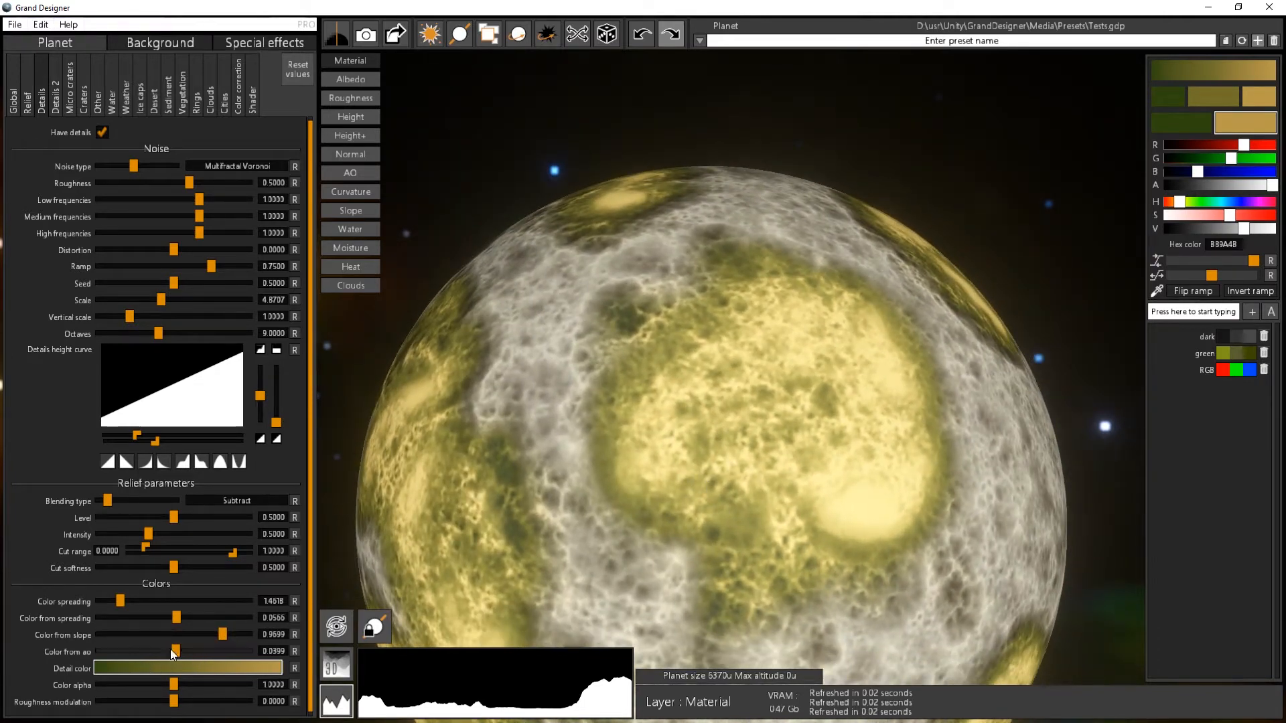
pyautogui.moveTo(199, 652)
pyautogui.mouseDown()
pyautogui.moveTo(213, 652)
pyautogui.moveTo(180, 615)
pyautogui.moveTo(198, 613)
pyautogui.moveTo(217, 649)
pyautogui.mouseUp()
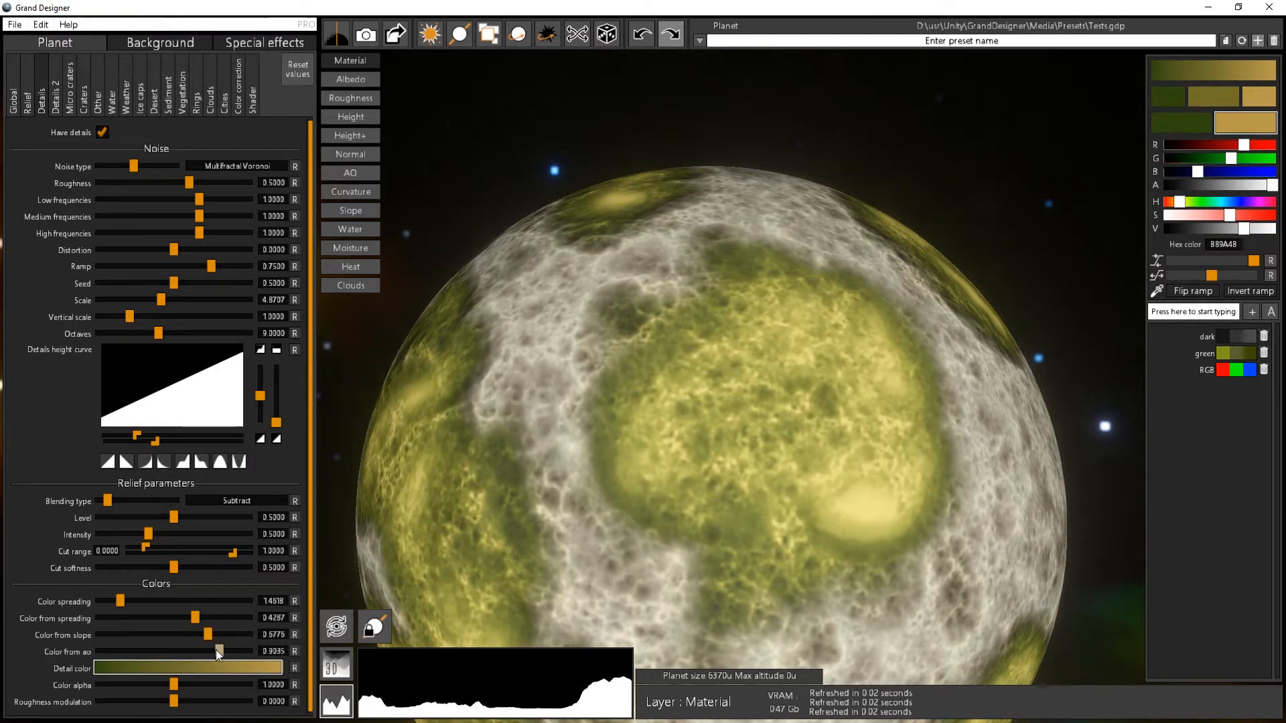
pyautogui.moveTo(611, 451); pyautogui.dragTo(511, 432)
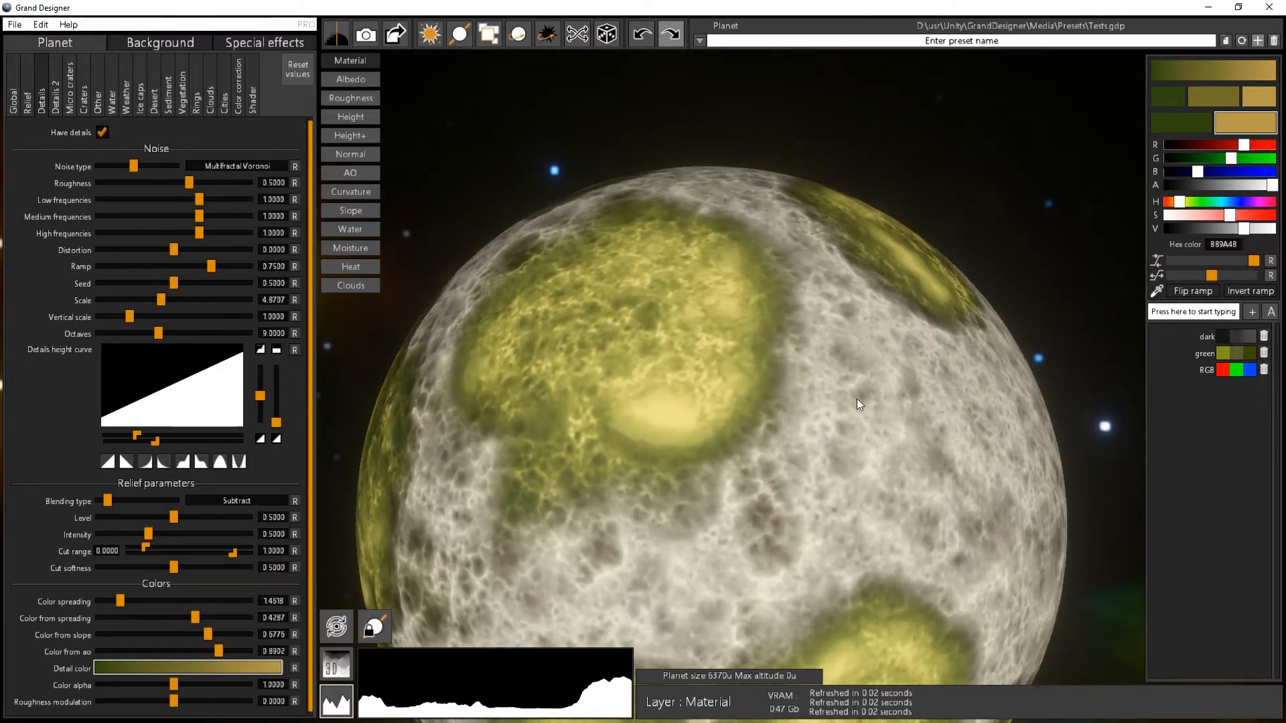
# - Try flipping the detail color ramp and inverting its colors, restoring the green-to-tan ramp after each change
pyautogui.click(1196, 291)
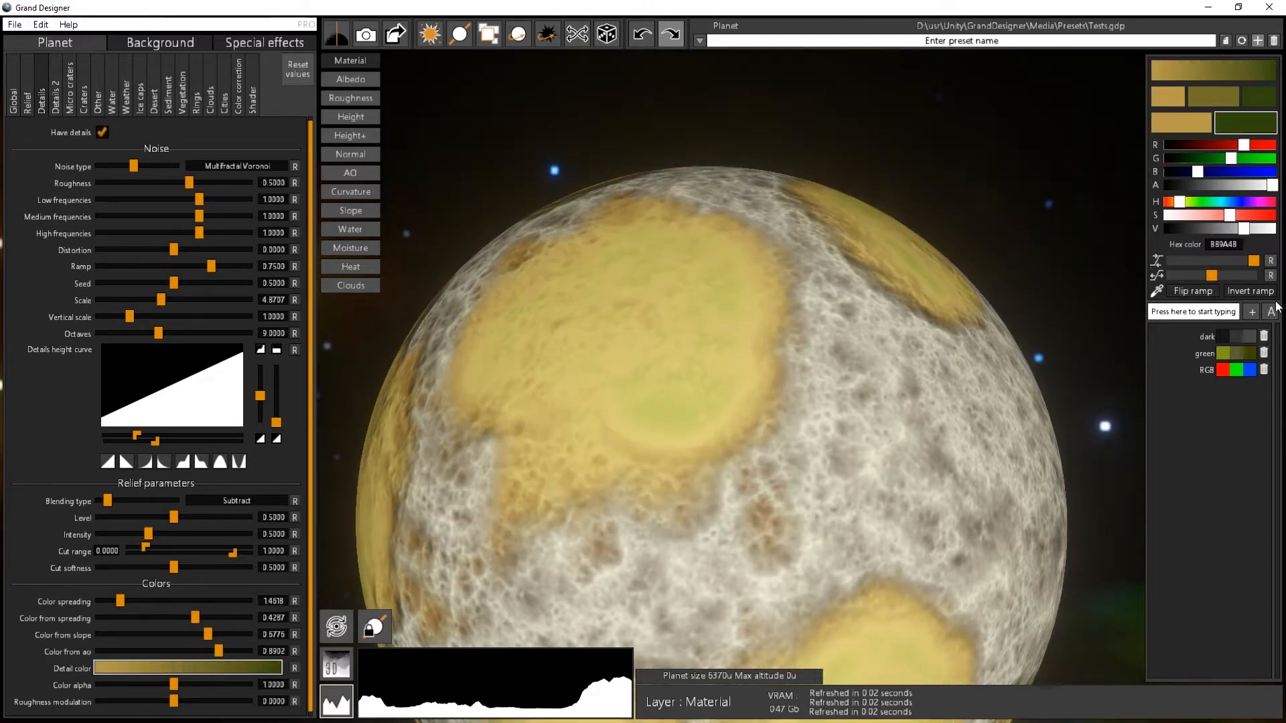
pyautogui.click(1198, 291)
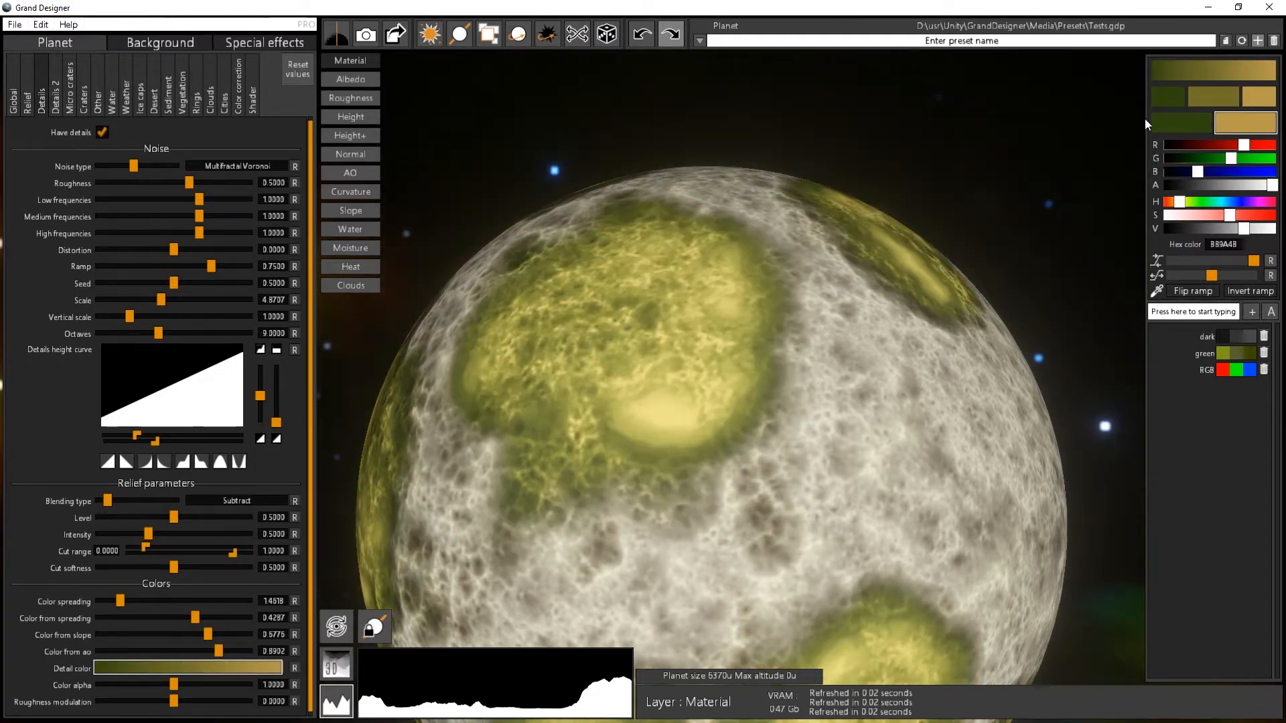
pyautogui.click(1251, 290)
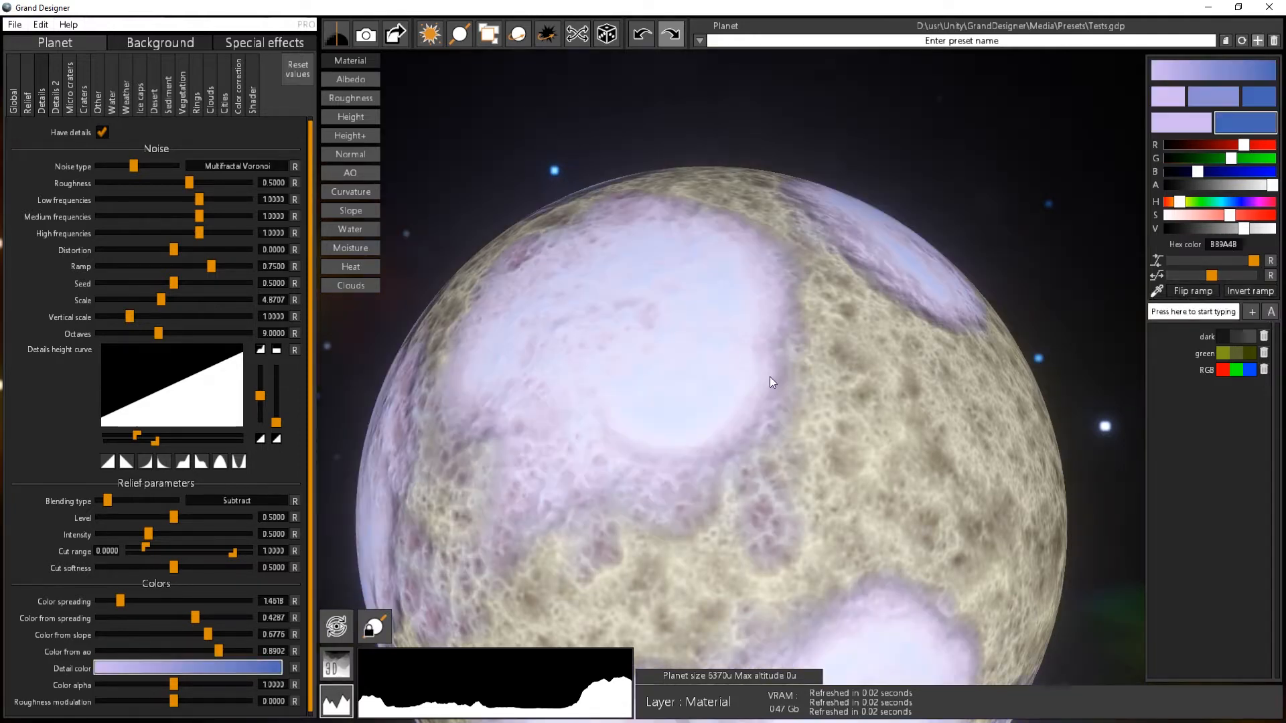
pyautogui.moveTo(769, 377); pyautogui.dragTo(886, 419)
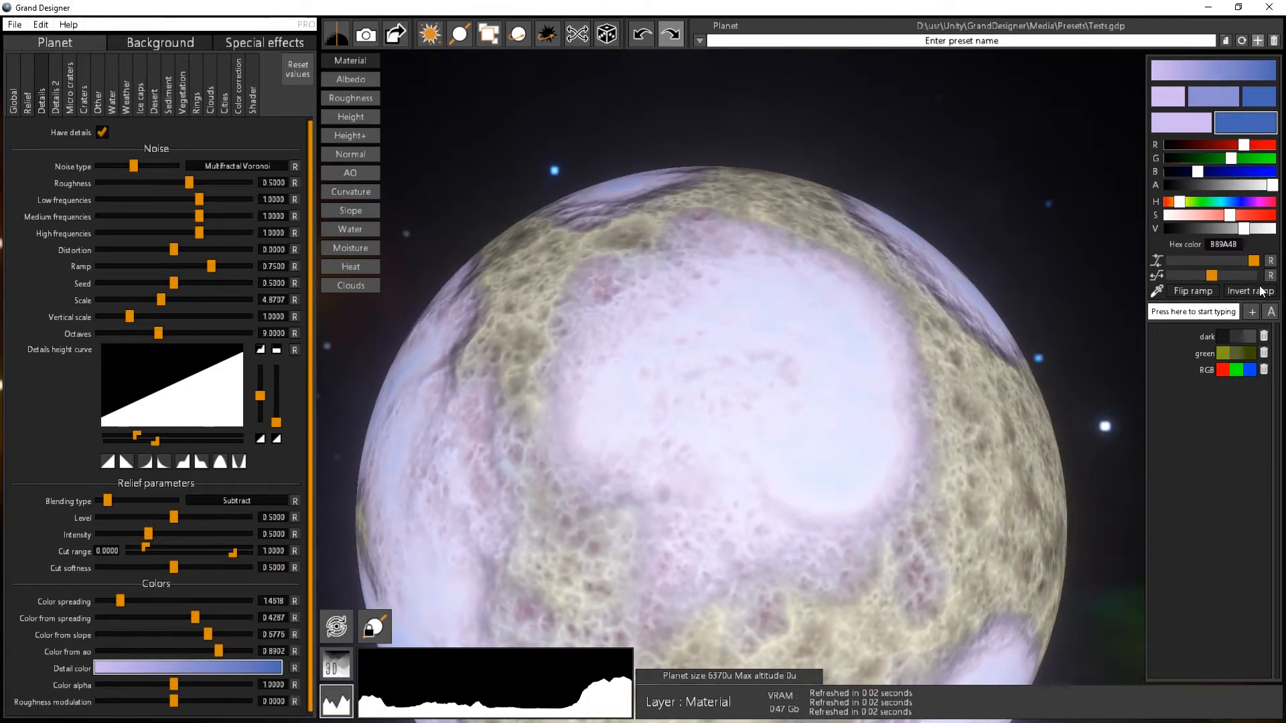
pyautogui.click(1230, 295)
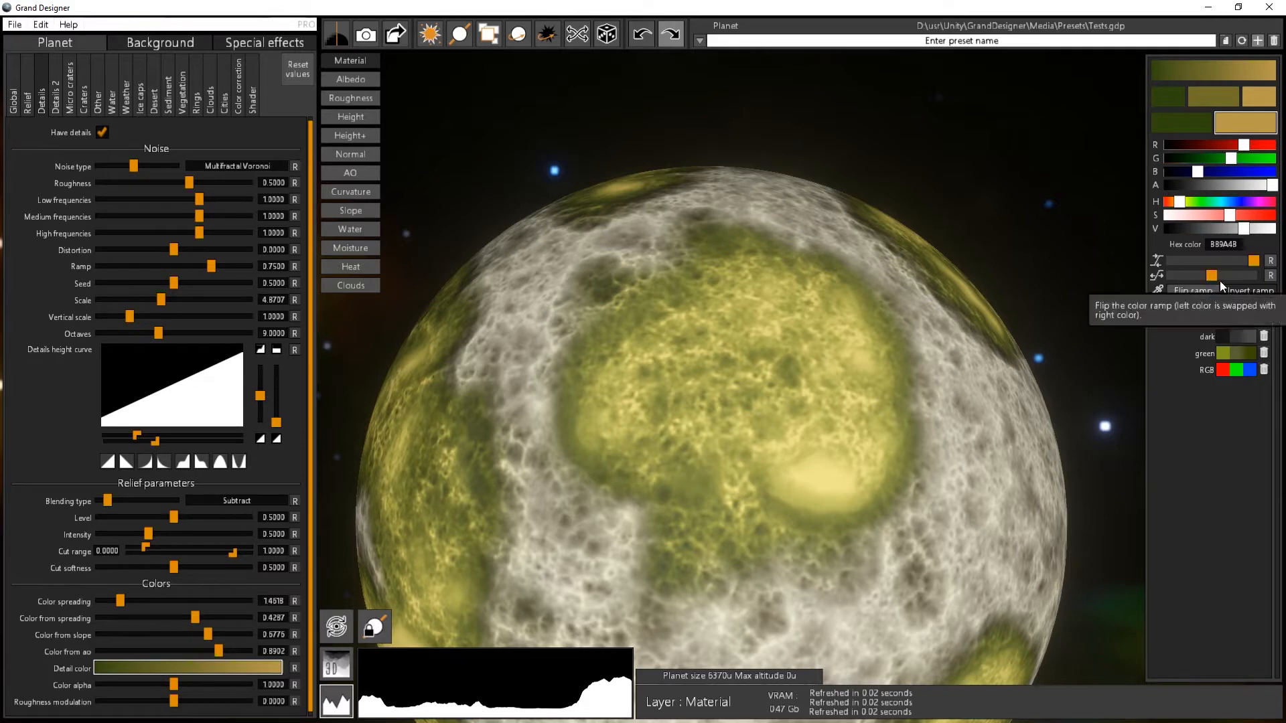
pyautogui.click(1260, 293)
pyautogui.click(1259, 292)
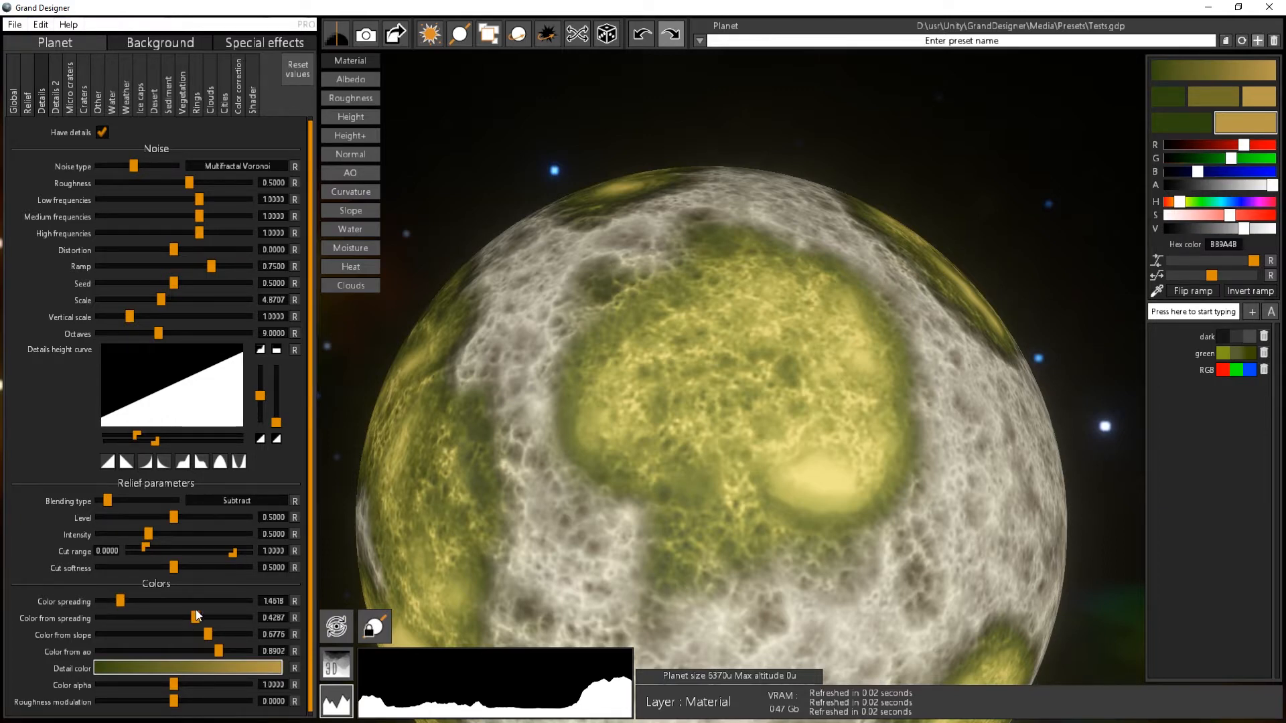
# - Lower the details' color from slope to about 0.19 and raise color from ao to about 1.12
pyautogui.moveTo(196, 615); pyautogui.dragTo(229, 651)
pyautogui.moveTo(745, 502); pyautogui.dragTo(664, 457)
pyautogui.moveTo(664, 457); pyautogui.dragTo(659, 411, button='middle')
pyautogui.scroll(-3, 663, 419)
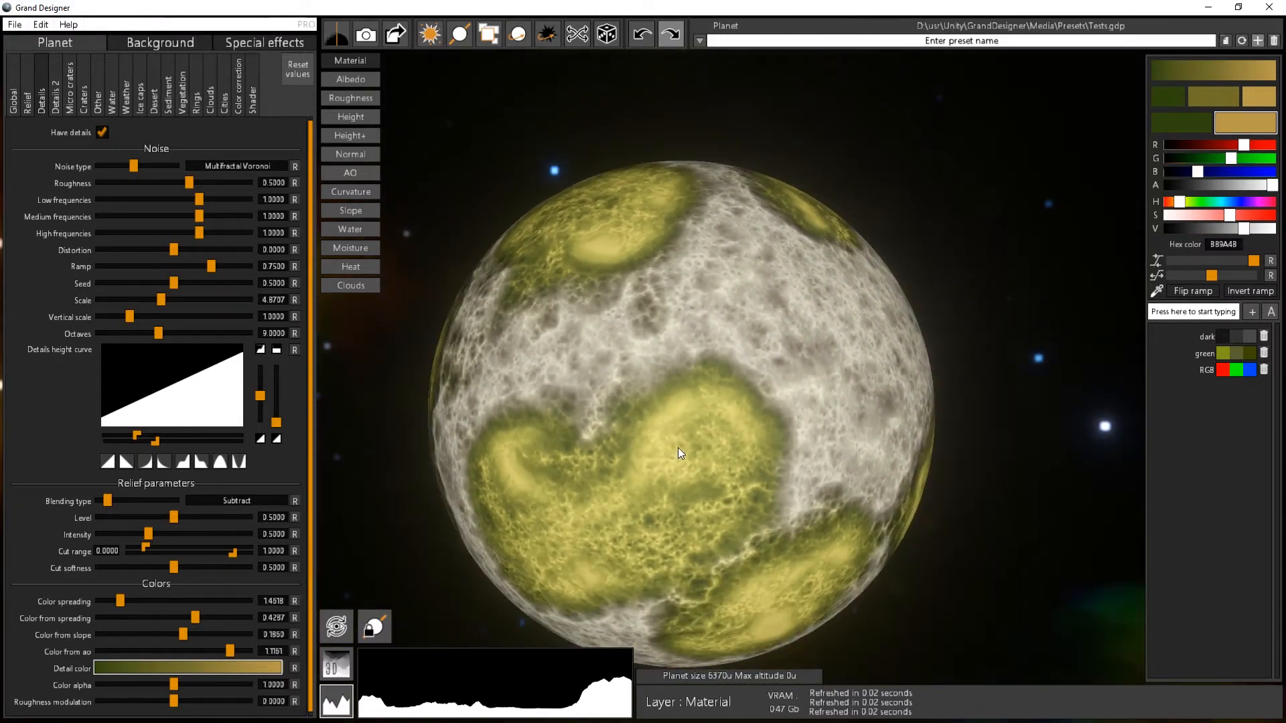
pyautogui.moveTo(678, 447); pyautogui.dragTo(925, 537)
pyautogui.moveTo(869, 508); pyautogui.dragTo(883, 564, button='middle')
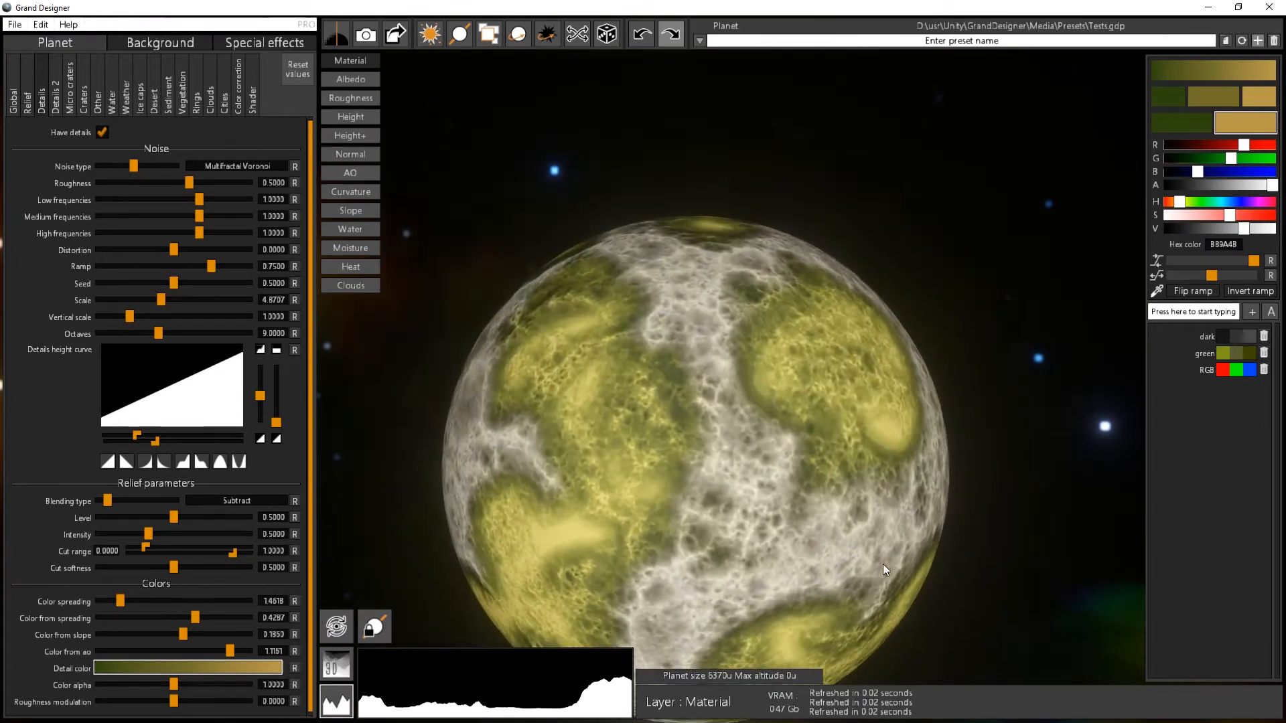
pyautogui.moveTo(883, 564); pyautogui.dragTo(673, 431)
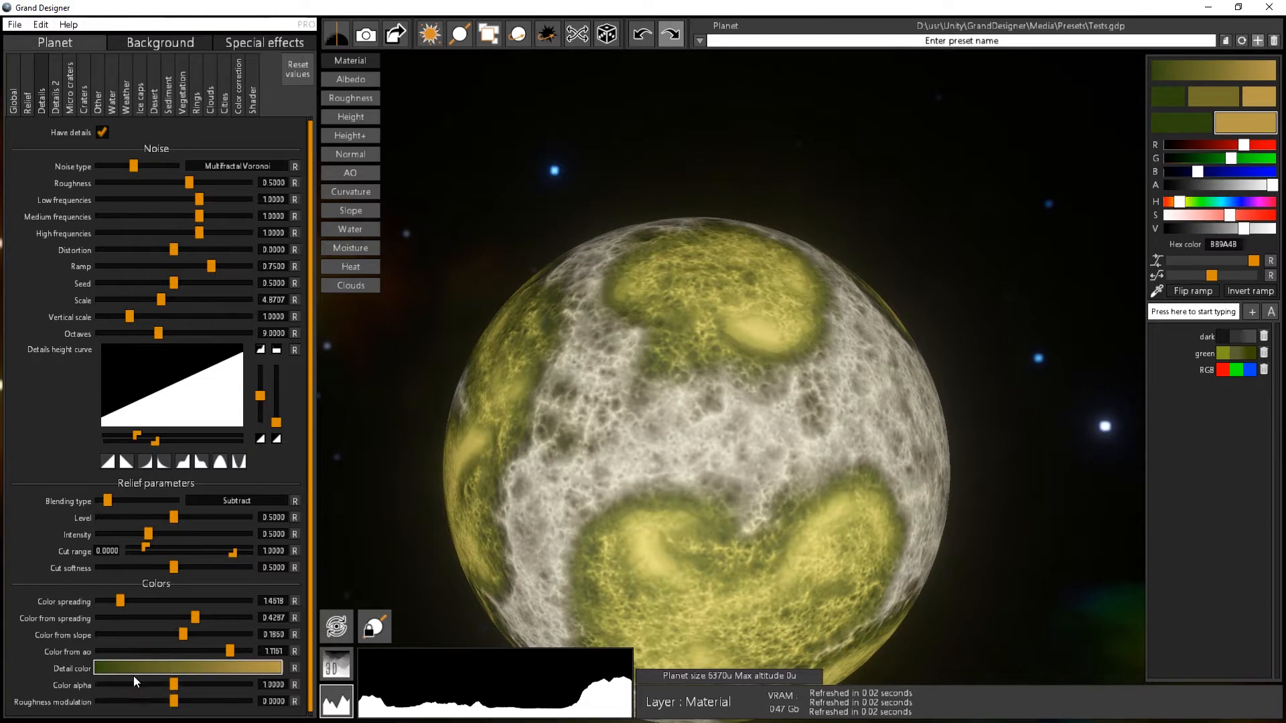
# - Reduce the color alpha of the details slightly, to about 0.95
pyautogui.moveTo(158, 685); pyautogui.dragTo(169, 720)
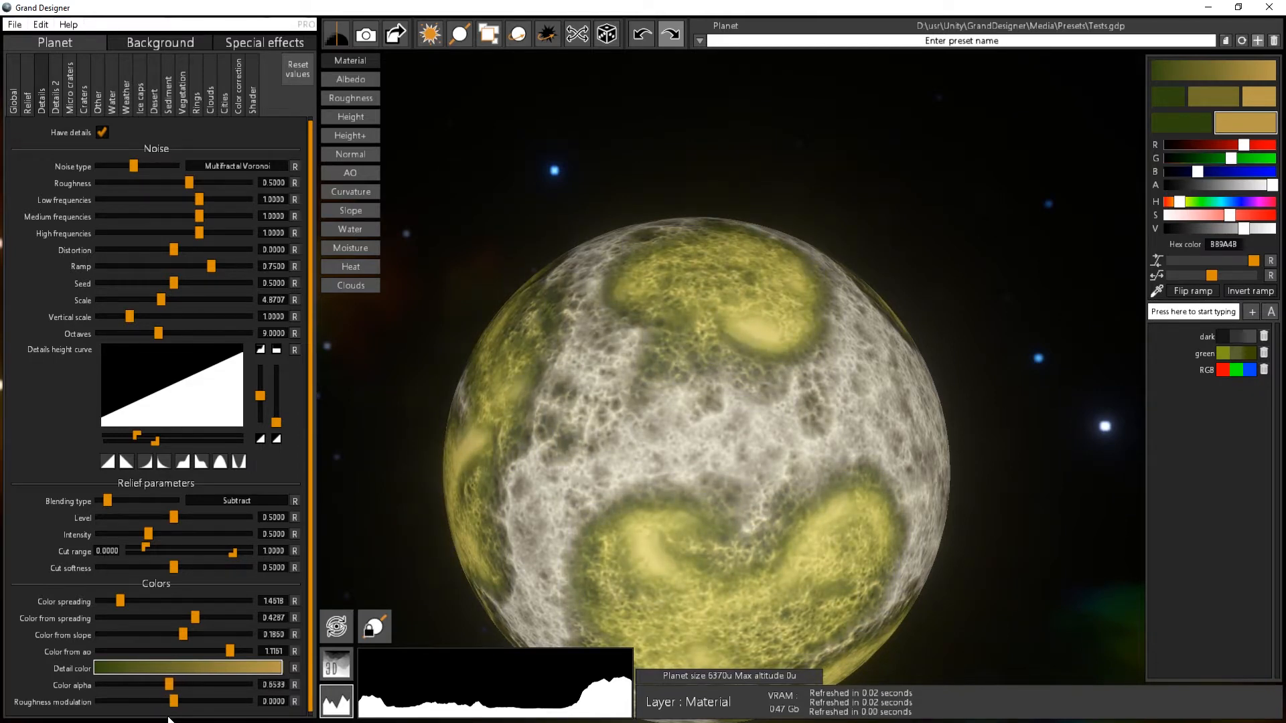
pyautogui.moveTo(830, 386); pyautogui.dragTo(836, 369)
pyautogui.scroll(3, 795, 381)
pyautogui.moveTo(794, 381); pyautogui.dragTo(811, 410, button='middle')
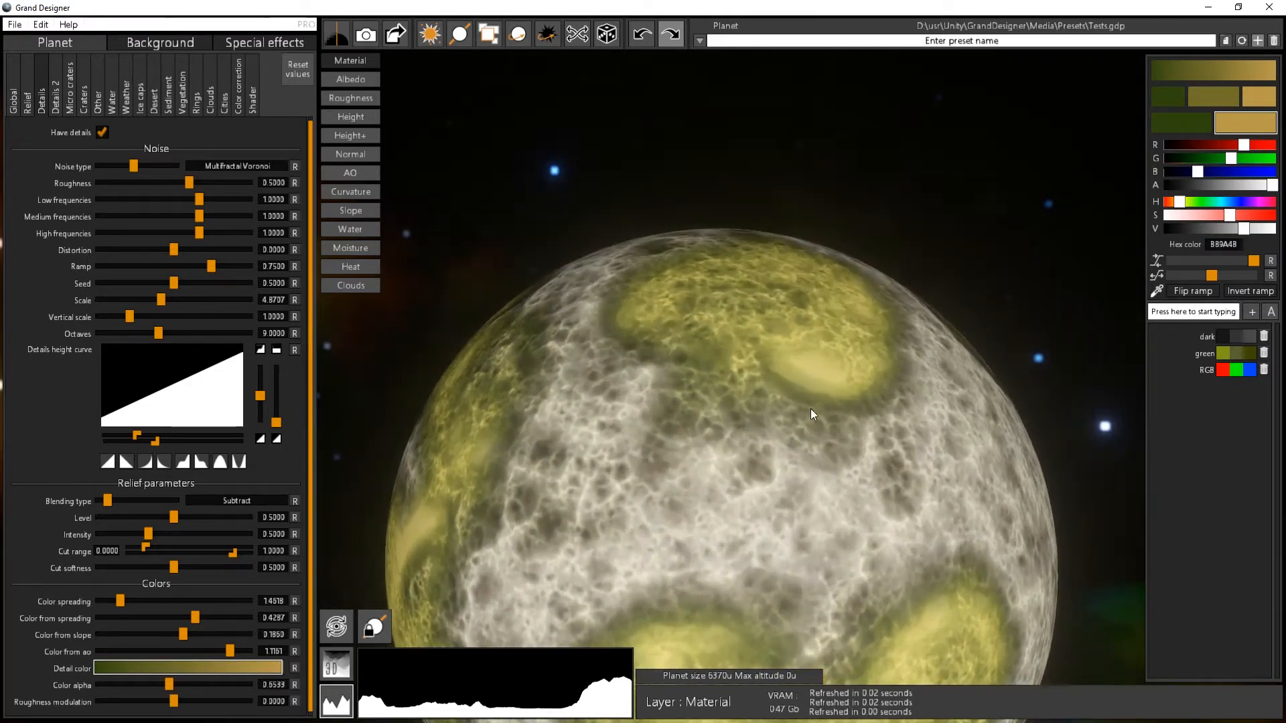
pyautogui.moveTo(810, 410); pyautogui.dragTo(912, 367)
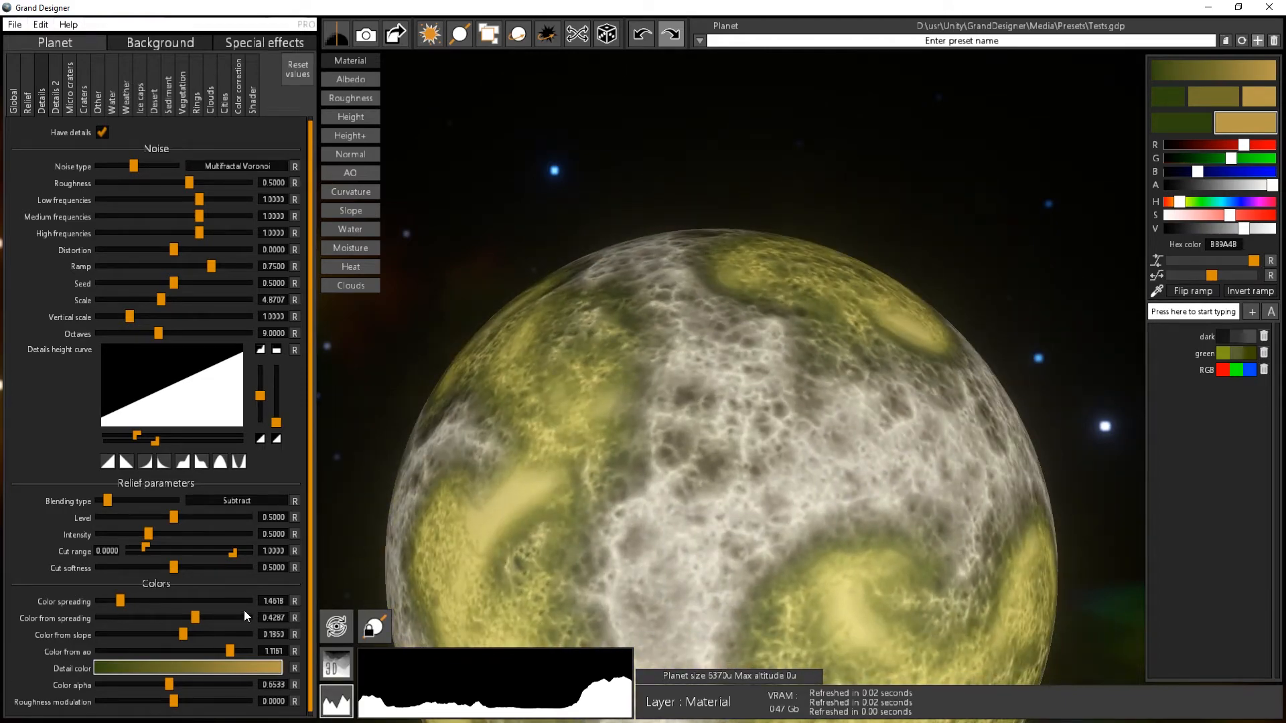
# - Change the light direction so the planet is partly in shadow, and set the details' roughness modulation to about -0.52
pyautogui.moveTo(644, 201); pyautogui.dragTo(1071, 540)
pyautogui.moveTo(758, 429); pyautogui.dragTo(721, 319)
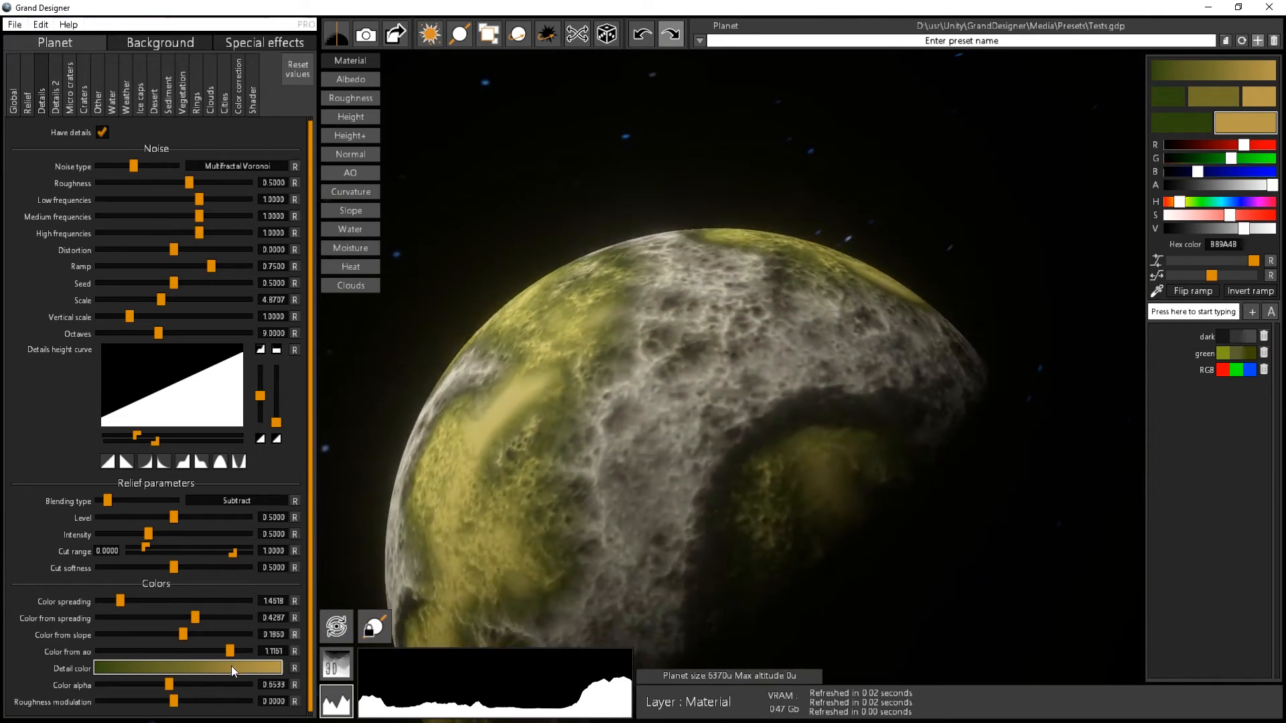
pyautogui.moveTo(656, 423); pyautogui.dragTo(655, 367)
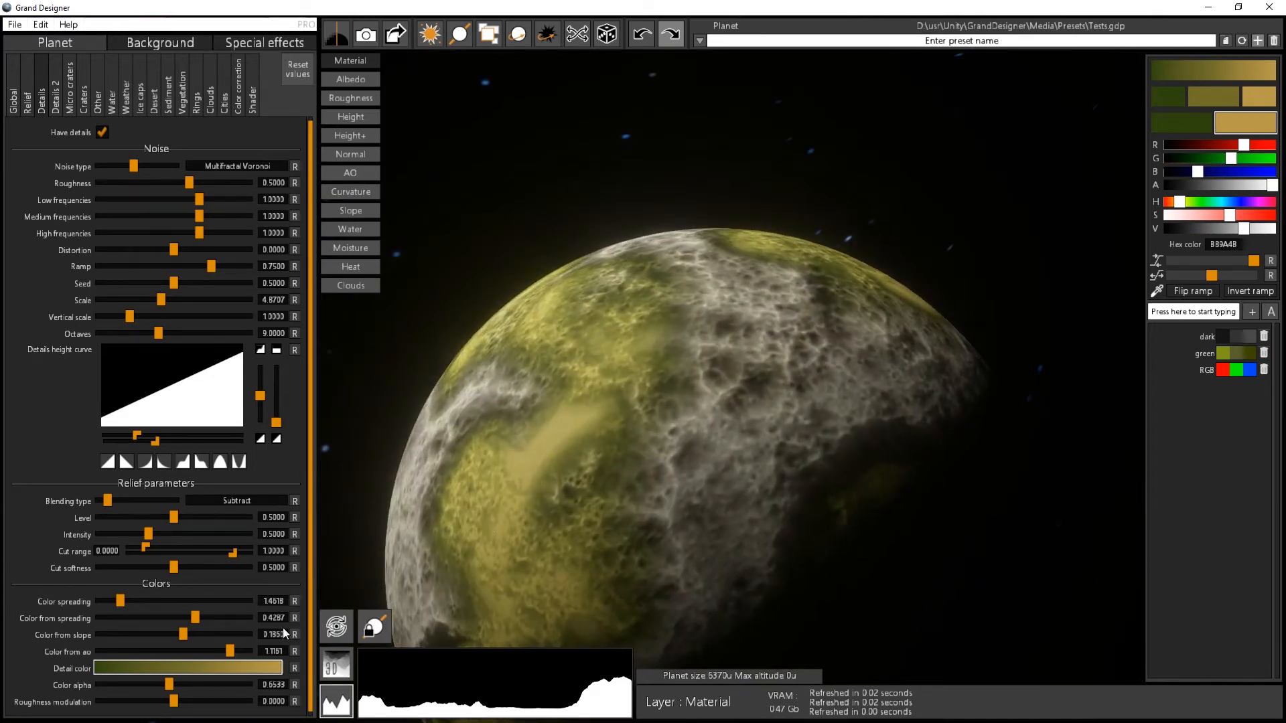
pyautogui.moveTo(174, 702); pyautogui.dragTo(130, 707)
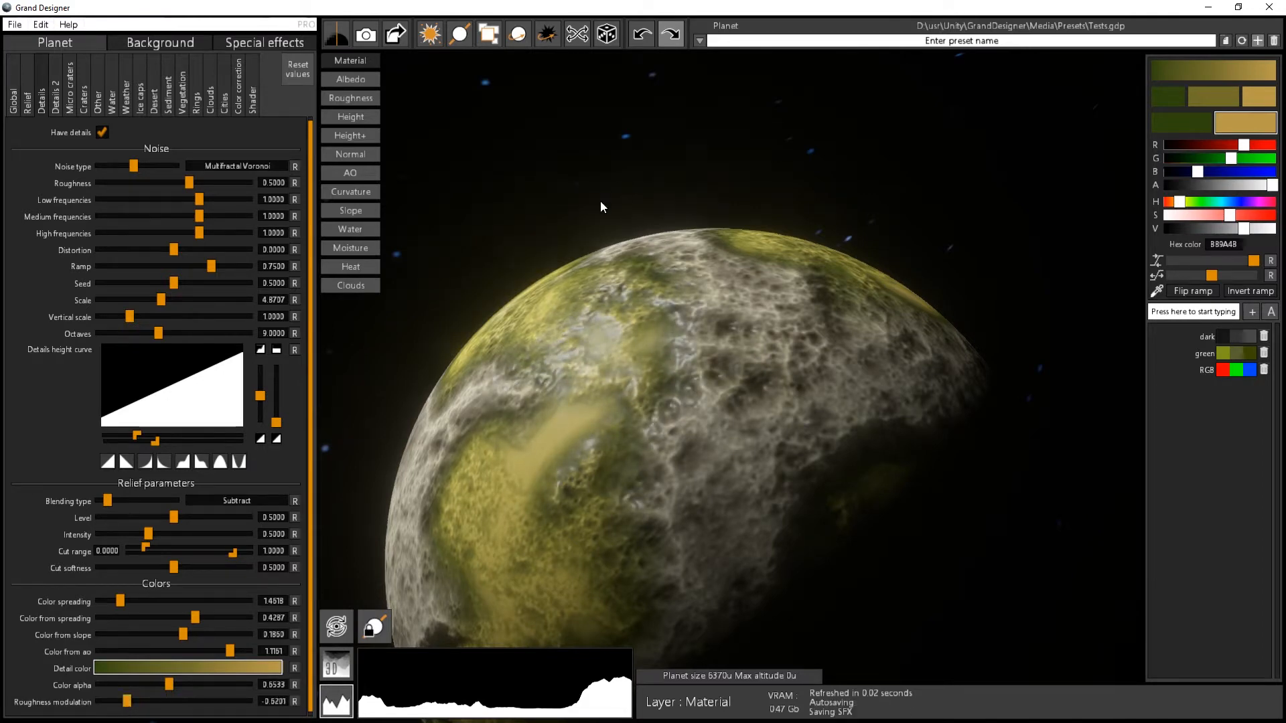
pyautogui.moveTo(600, 199); pyautogui.dragTo(750, 239)
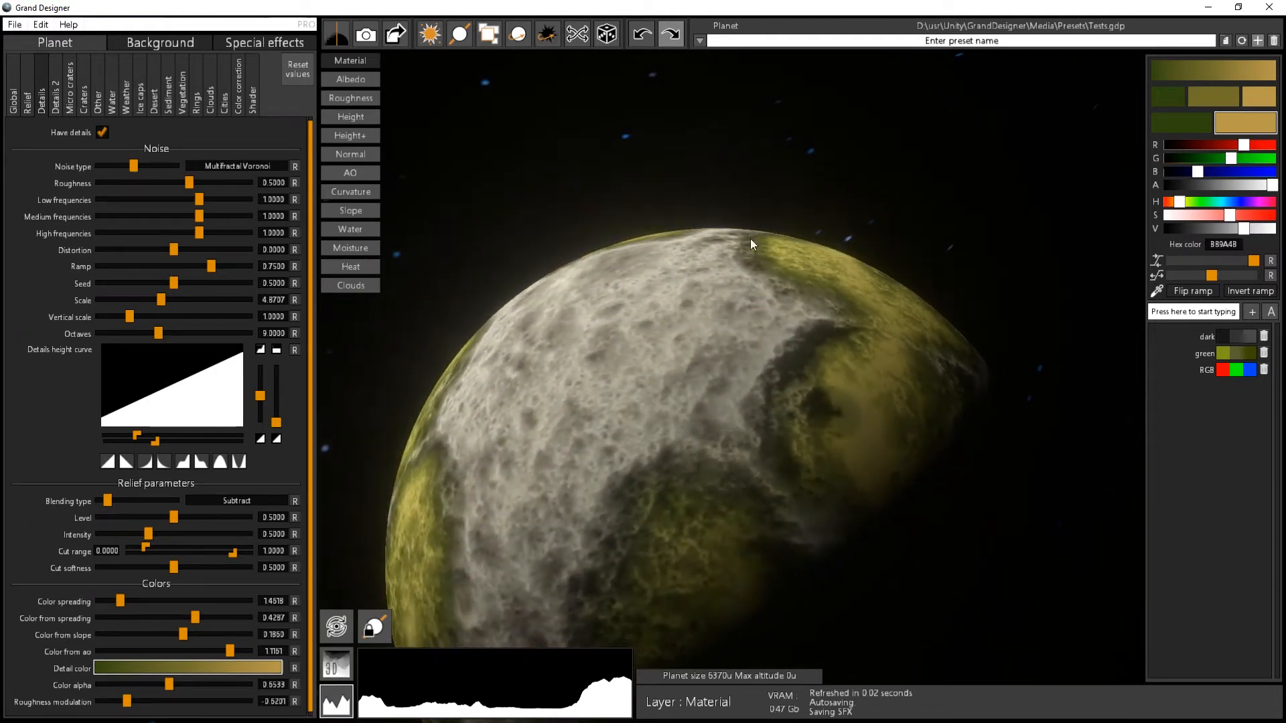
pyautogui.moveTo(635, 327); pyautogui.dragTo(761, 310)
pyautogui.scroll(-2, 807, 484)
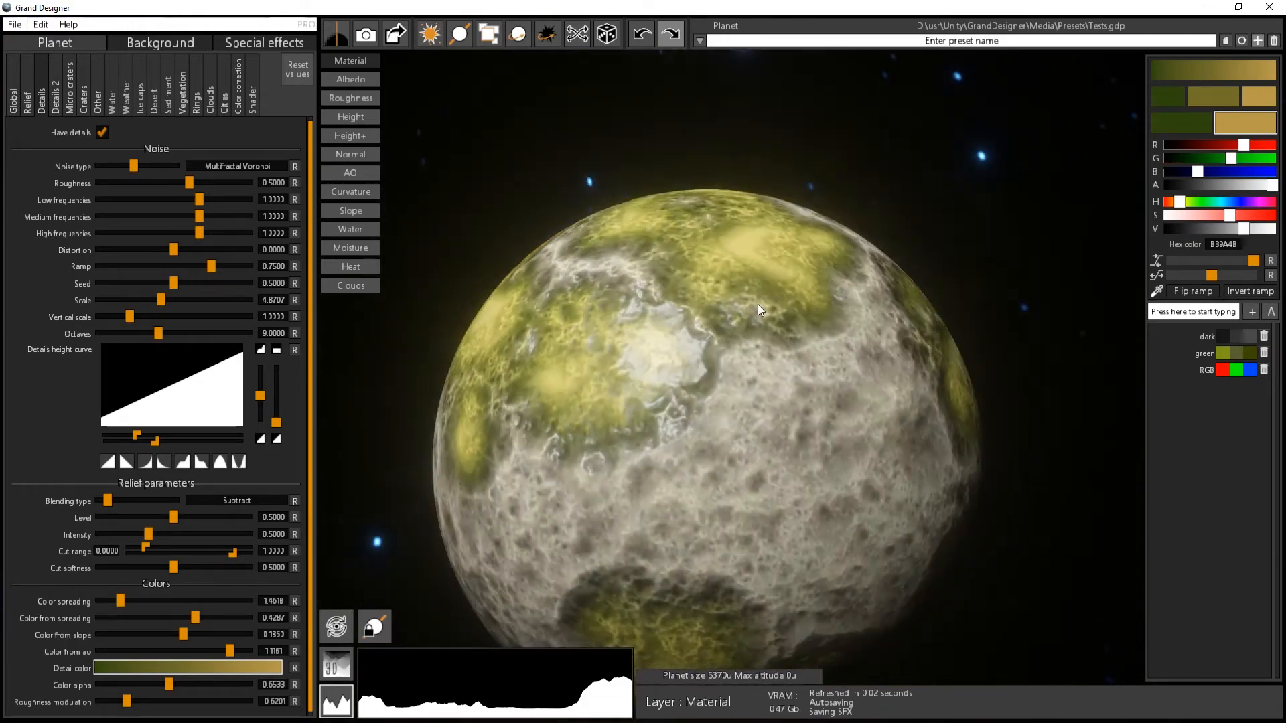
pyautogui.moveTo(673, 414); pyautogui.dragTo(455, 383)
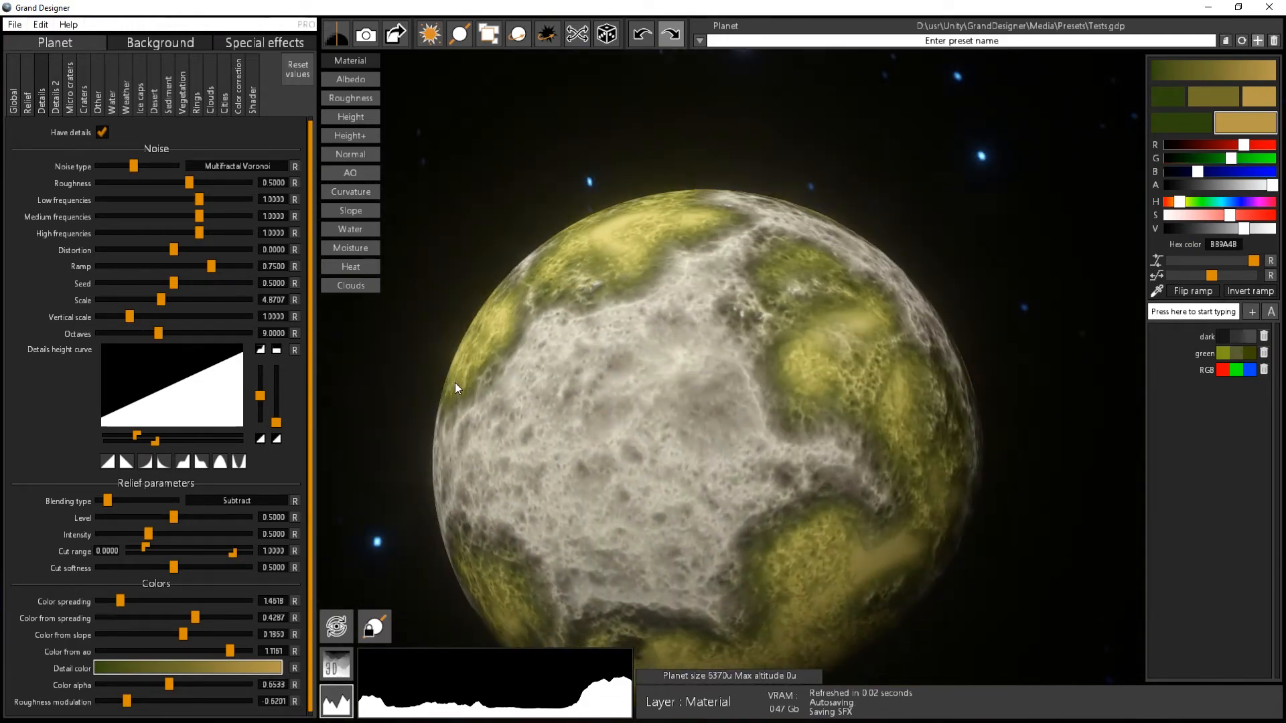
# - Enable the secondary details layer and set its blending type to Cracks
pyautogui.click(53, 107)
pyautogui.moveTo(577, 419); pyautogui.dragTo(767, 549)
pyautogui.scroll(-3, 928, 525)
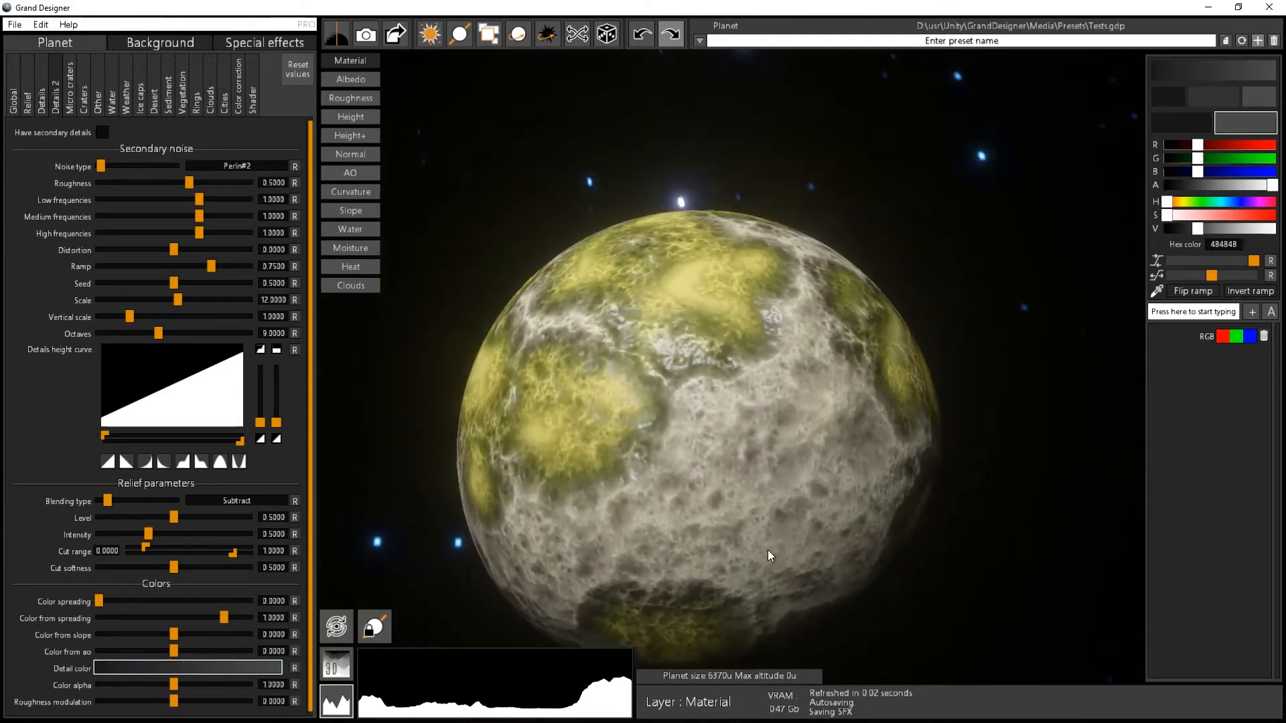
pyautogui.click(102, 132)
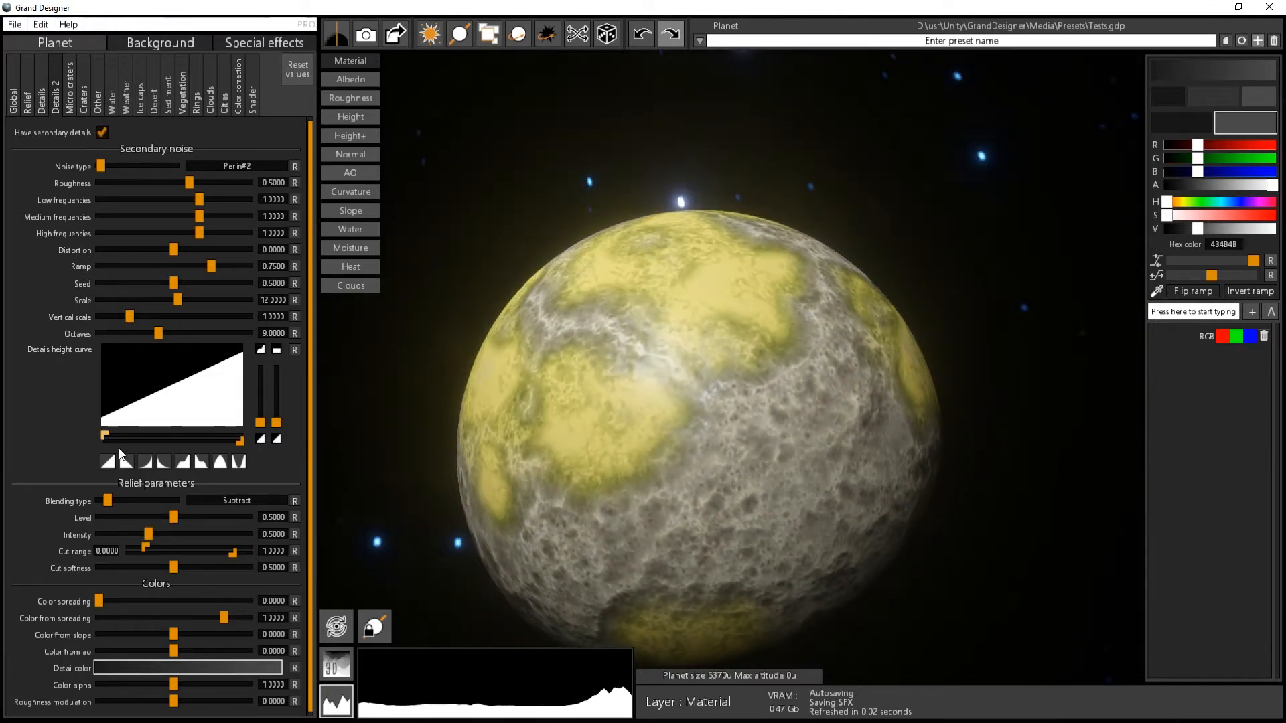
pyautogui.moveTo(109, 502)
pyautogui.mouseDown()
pyautogui.moveTo(175, 507)
pyautogui.moveTo(130, 501)
pyautogui.mouseUp()
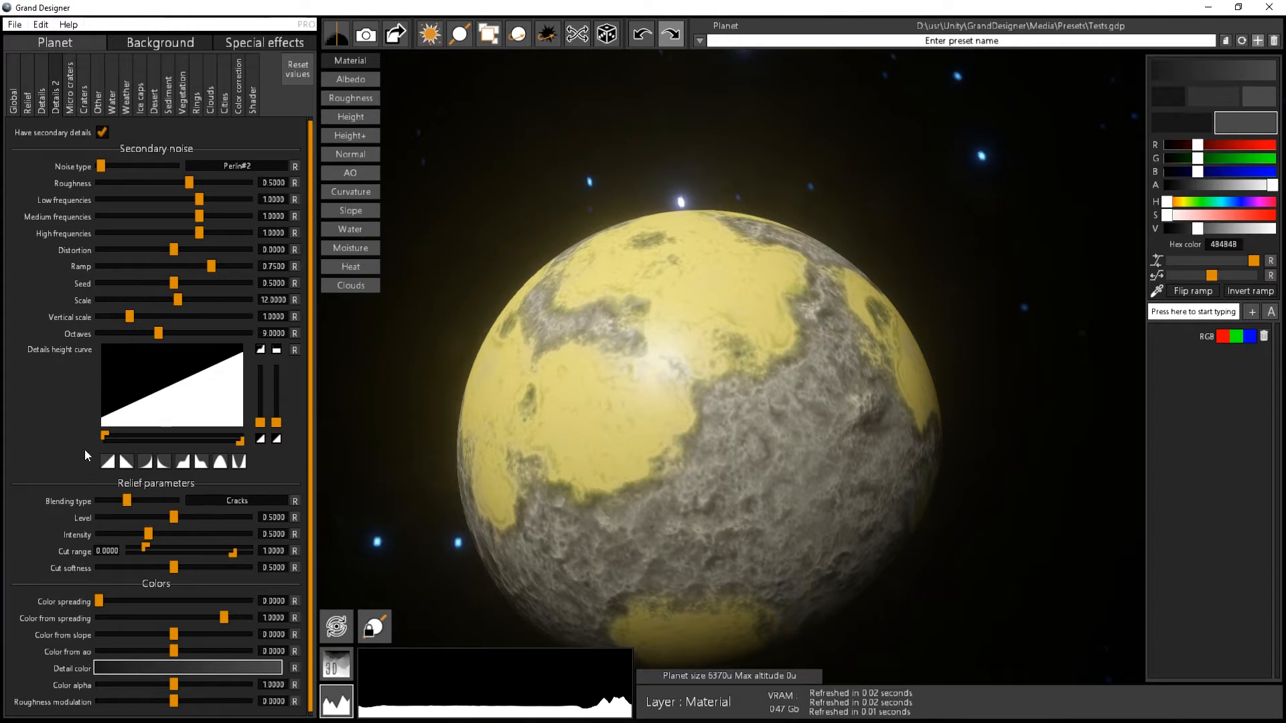
# - Narrow the secondary details height curve range around its middle and set the noise type to Regular Voronoi
pyautogui.moveTo(105, 438); pyautogui.dragTo(163, 439)
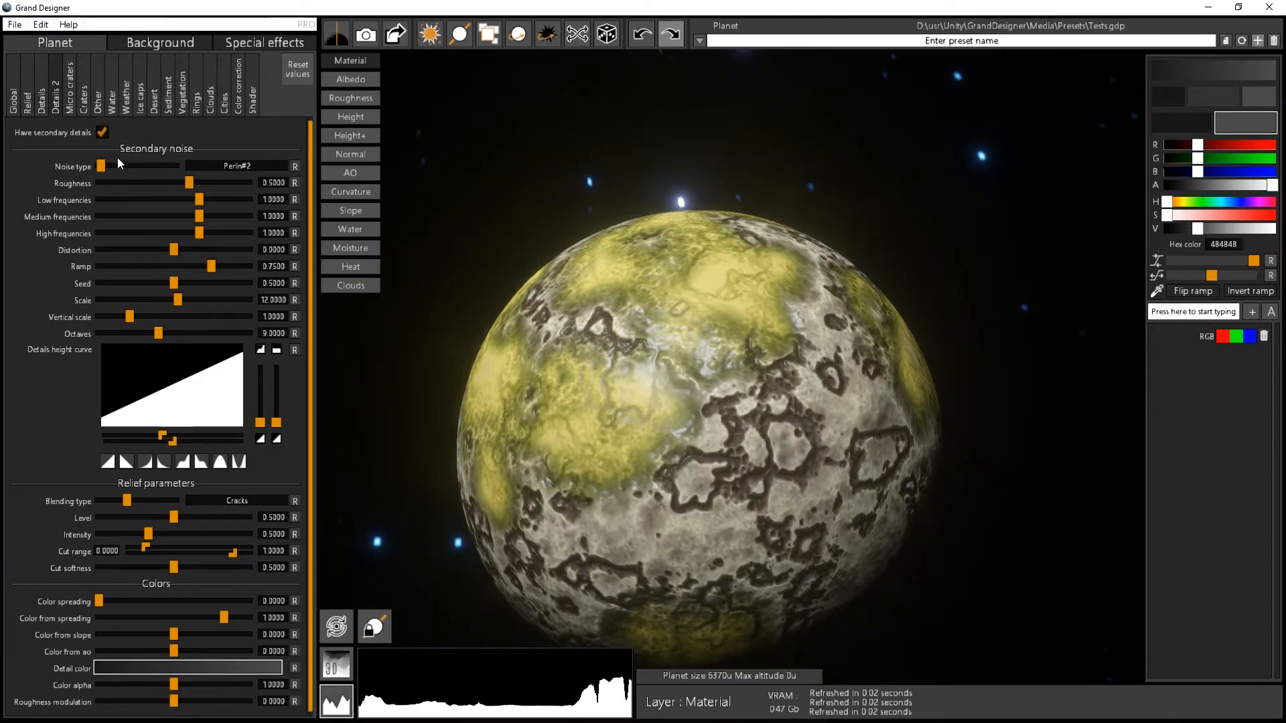
pyautogui.moveTo(100, 167)
pyautogui.mouseDown()
pyautogui.moveTo(138, 166)
pyautogui.moveTo(111, 168)
pyautogui.mouseUp()
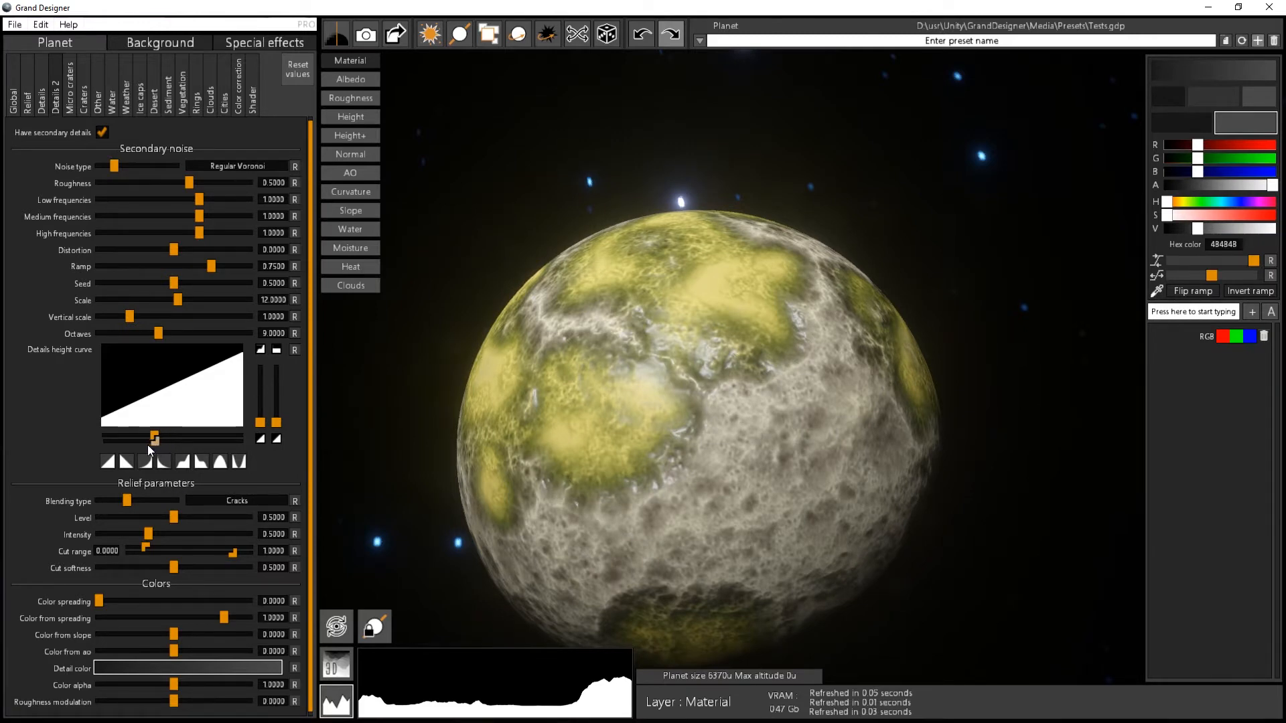
pyautogui.moveTo(148, 445); pyautogui.dragTo(171, 433)
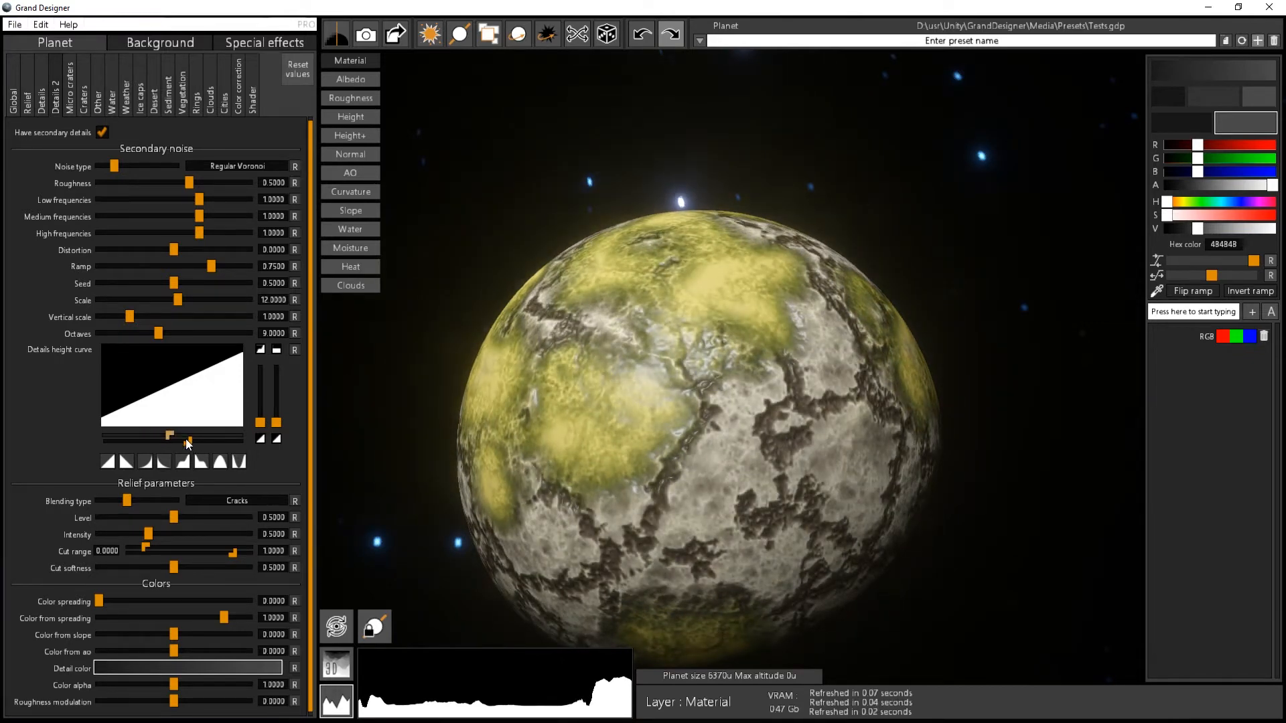
pyautogui.click(188, 442)
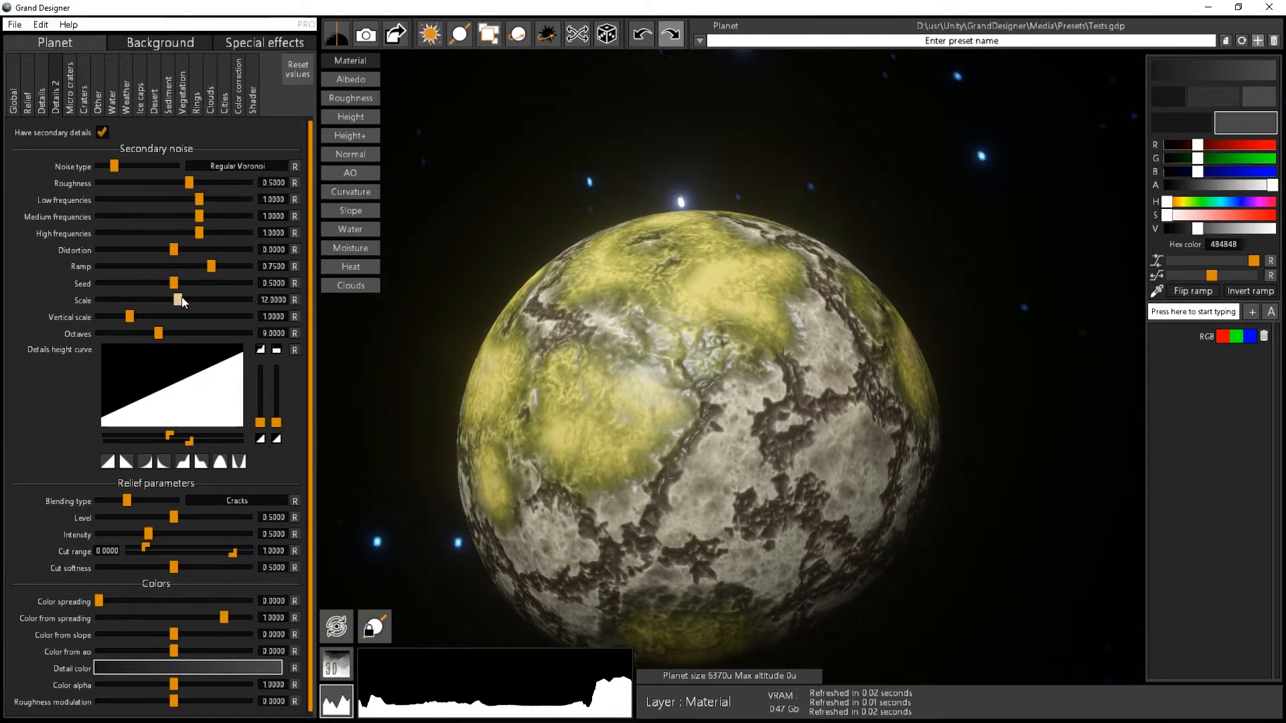
# - Reduce the secondary noise scale to about 3.1 and raise the lower limit of its height curve range
pyautogui.moveTo(166, 302); pyautogui.dragTo(154, 300)
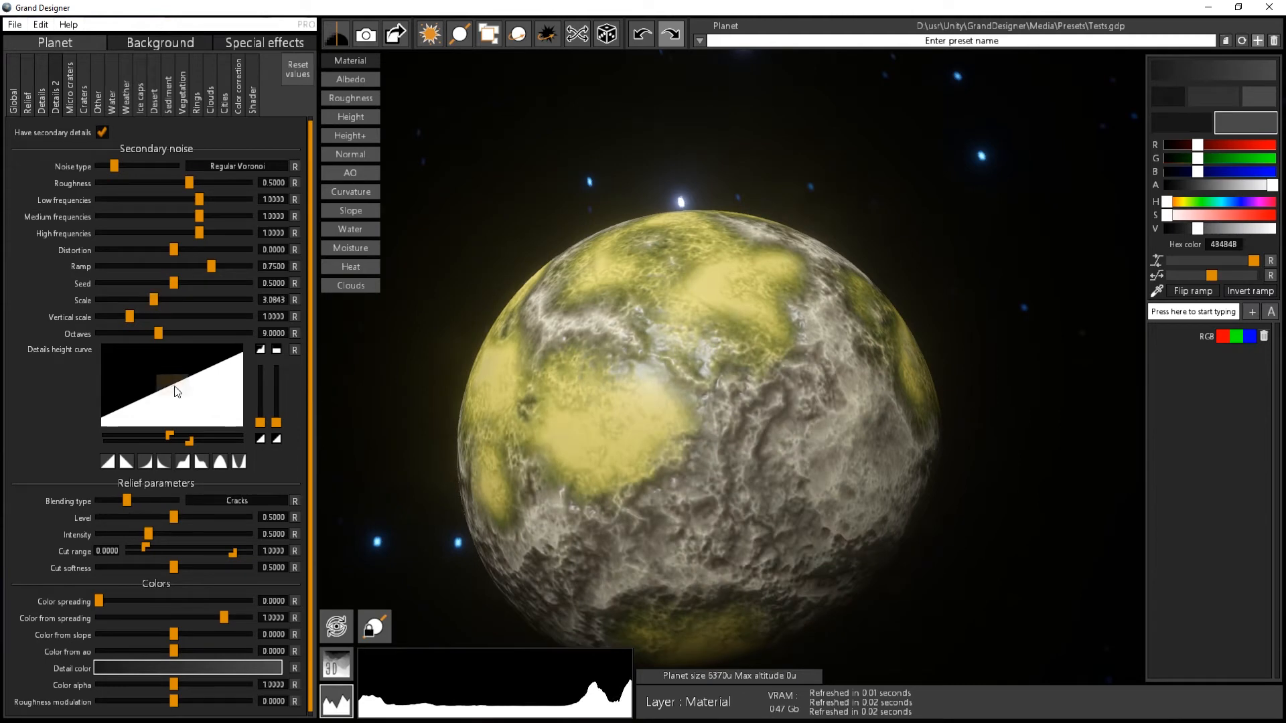
pyautogui.moveTo(192, 446)
pyautogui.mouseDown()
pyautogui.moveTo(173, 436)
pyautogui.moveTo(189, 439)
pyautogui.mouseUp()
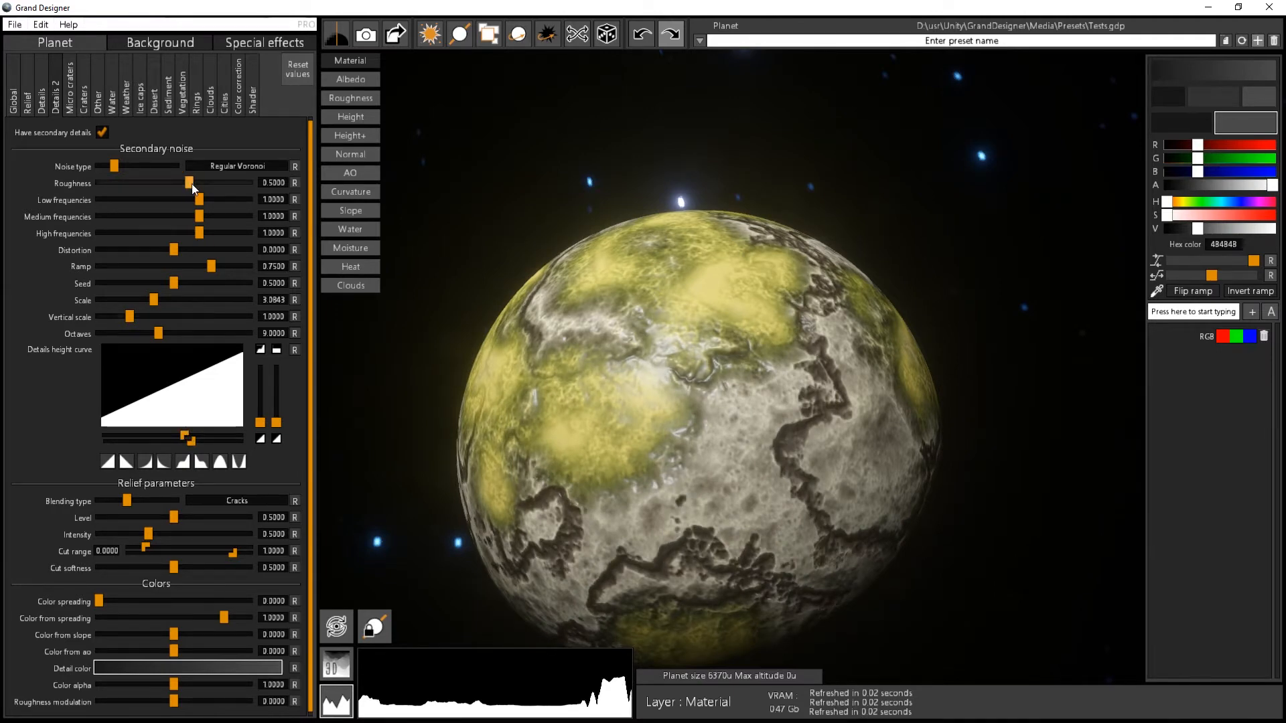
# - Raise the secondary noise roughness to about 0.6 and check the cracks around the planet
pyautogui.moveTo(192, 184)
pyautogui.mouseDown()
pyautogui.moveTo(224, 182)
pyautogui.moveTo(207, 184)
pyautogui.mouseUp()
pyautogui.moveTo(487, 449); pyautogui.dragTo(530, 300)
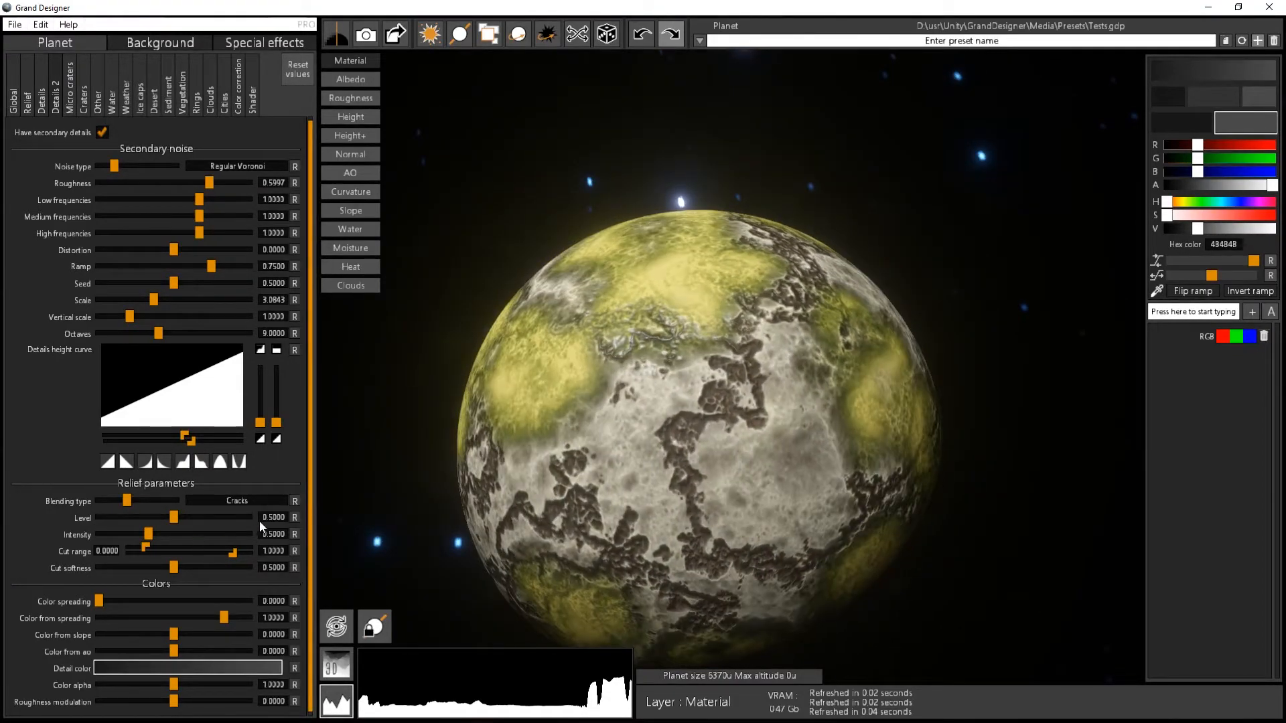
pyautogui.moveTo(552, 447); pyautogui.dragTo(466, 470)
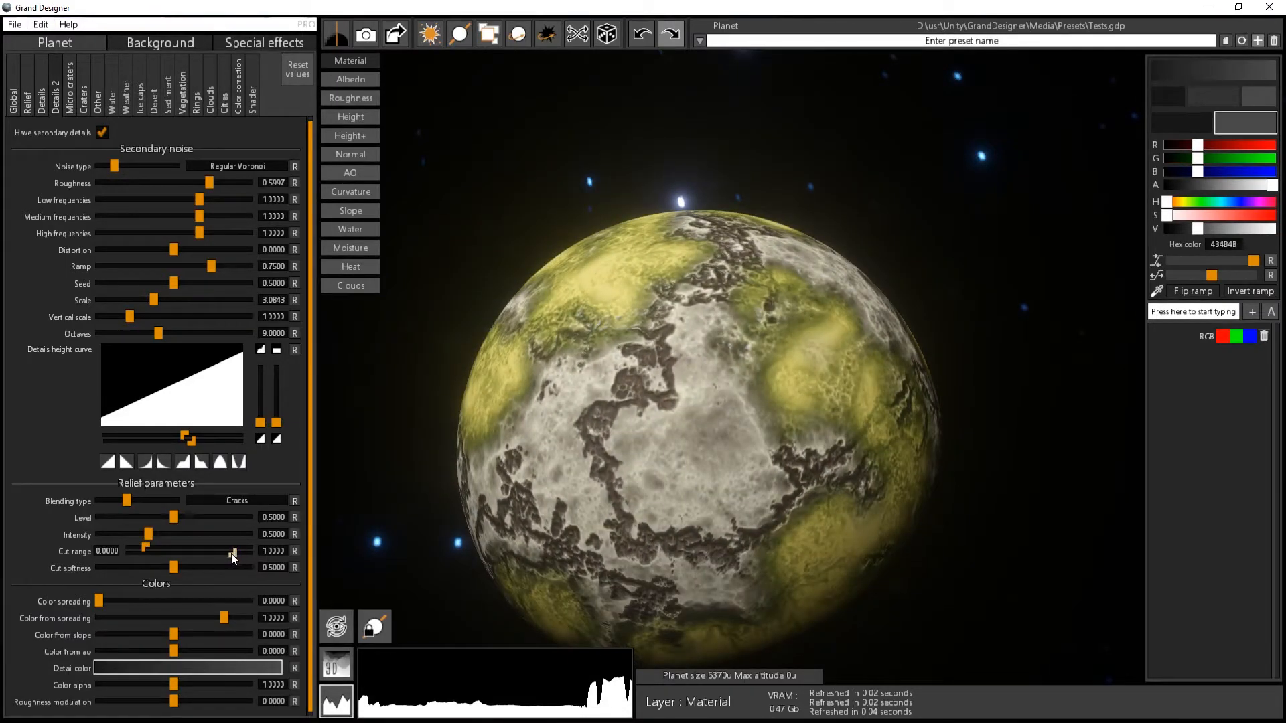
# - Lower the upper limit of the secondary details' cut range to about 0.54 and inspect the surface from several sides
pyautogui.moveTo(232, 553); pyautogui.dragTo(194, 561)
pyautogui.moveTo(757, 540); pyautogui.dragTo(545, 417)
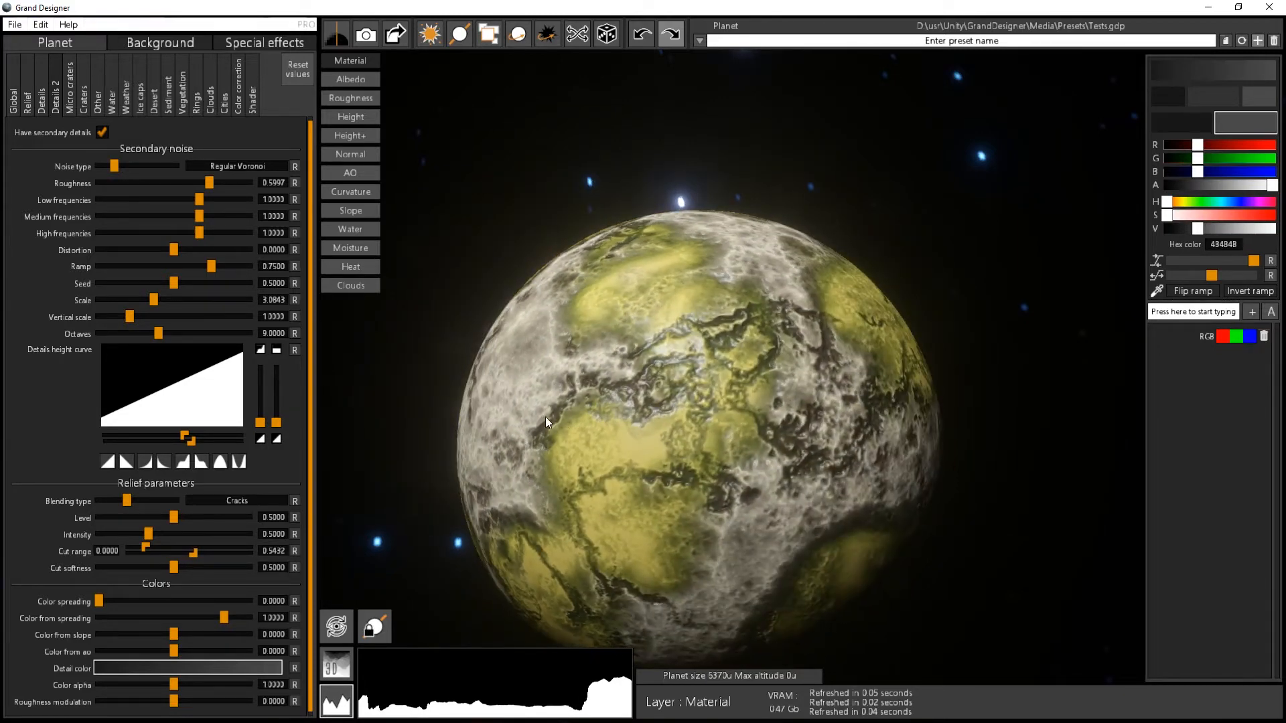
pyautogui.moveTo(737, 367); pyautogui.dragTo(884, 603)
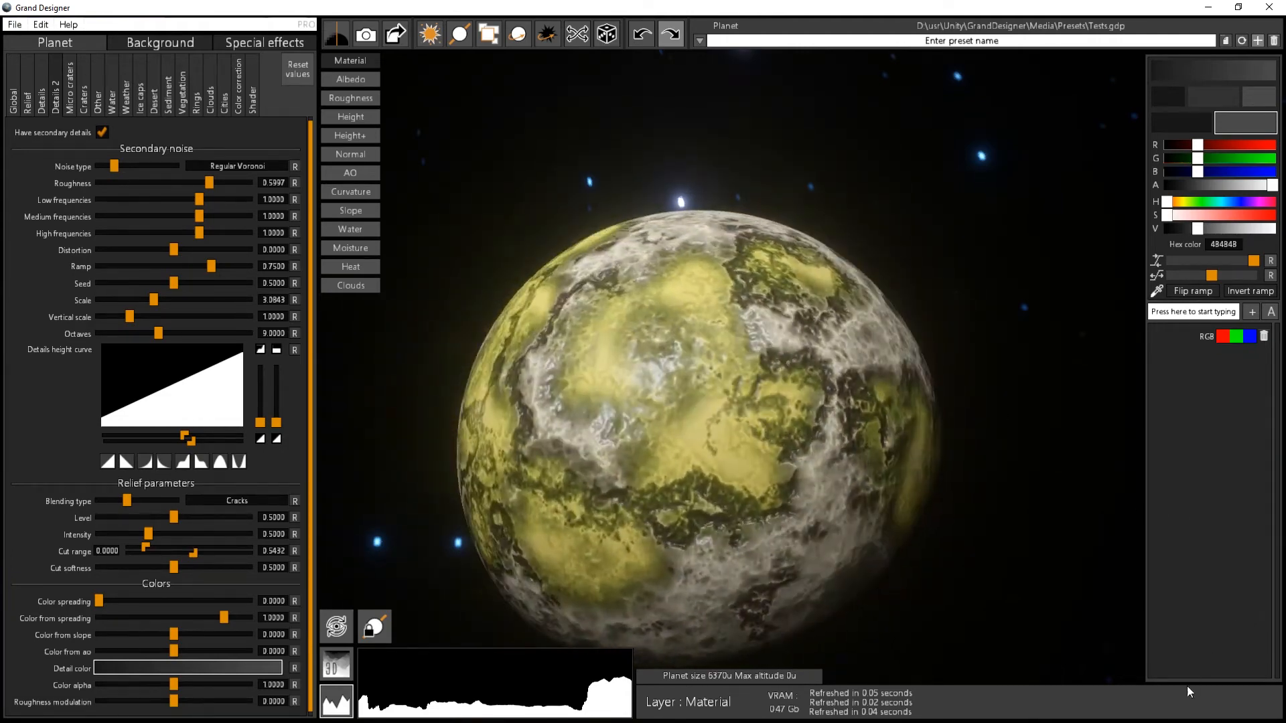
pyautogui.moveTo(868, 508); pyautogui.dragTo(1284, 603)
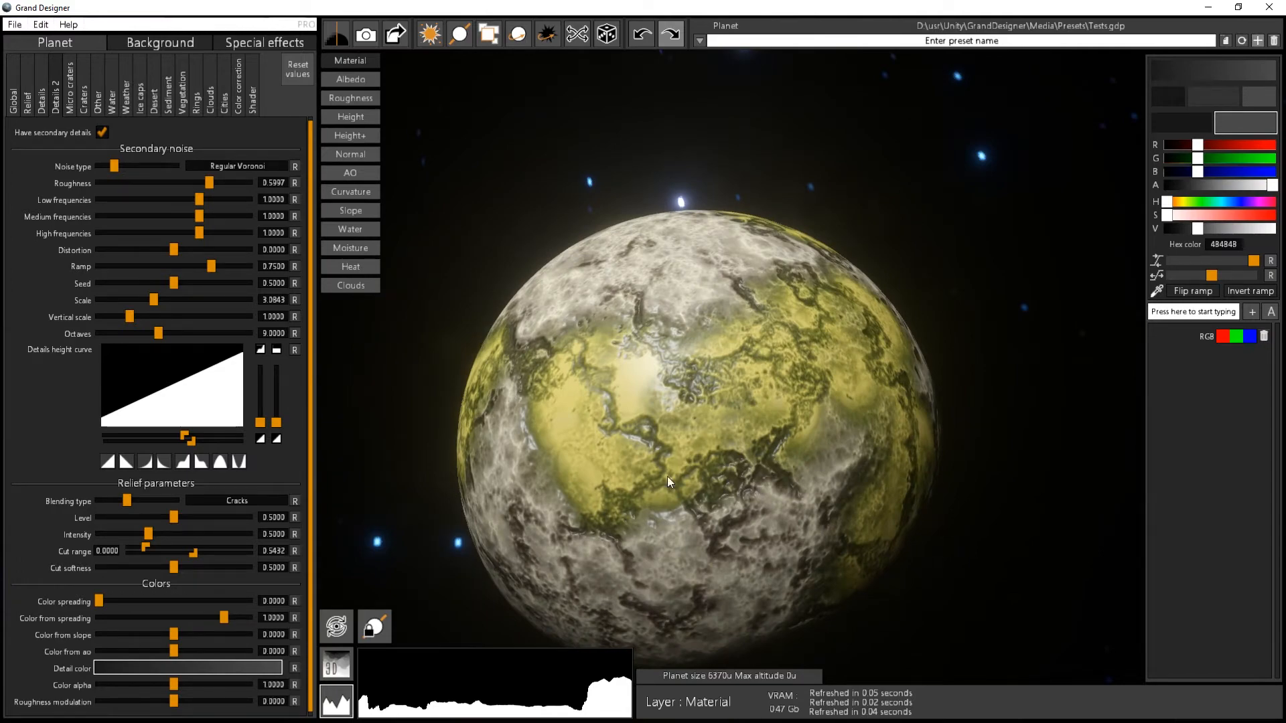
pyautogui.moveTo(690, 454); pyautogui.dragTo(875, 592)
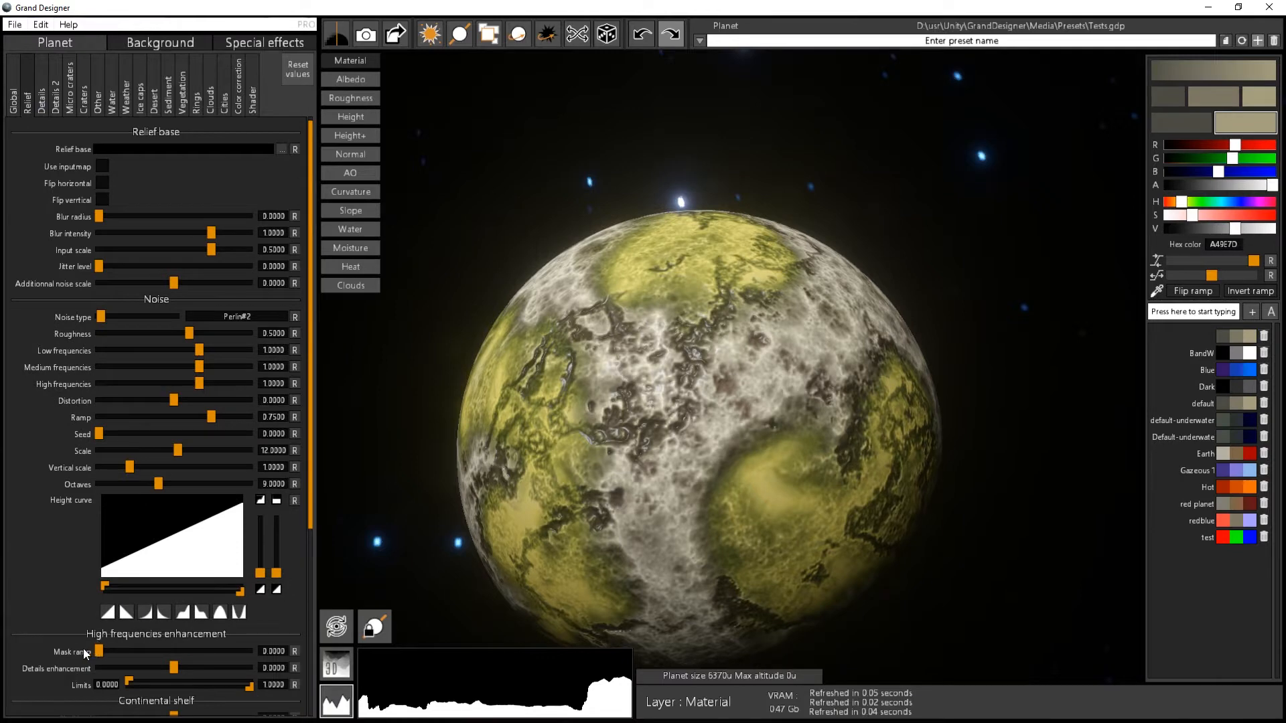
# - In the relief's high frequencies enhancement, set the mask ramp to about 0.31 and the details enhancement to about 0.27
pyautogui.scroll(-1, 83, 648)
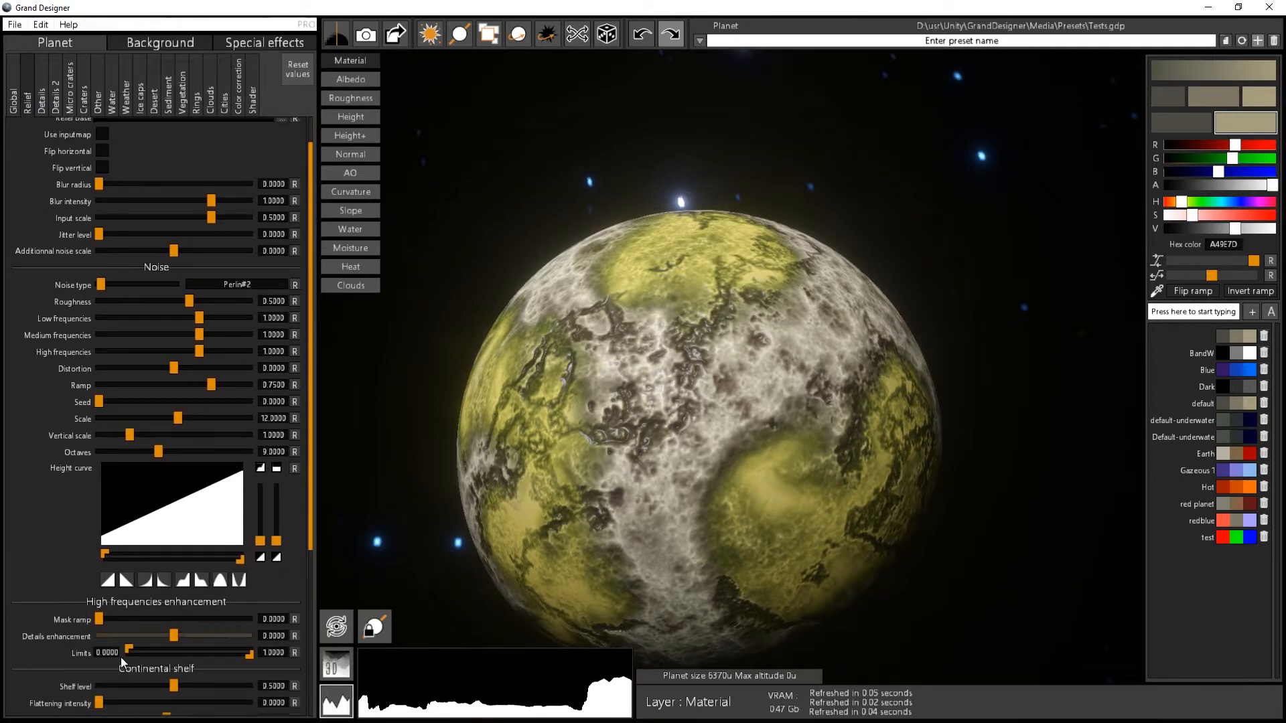
pyautogui.moveTo(606, 522); pyautogui.dragTo(771, 516)
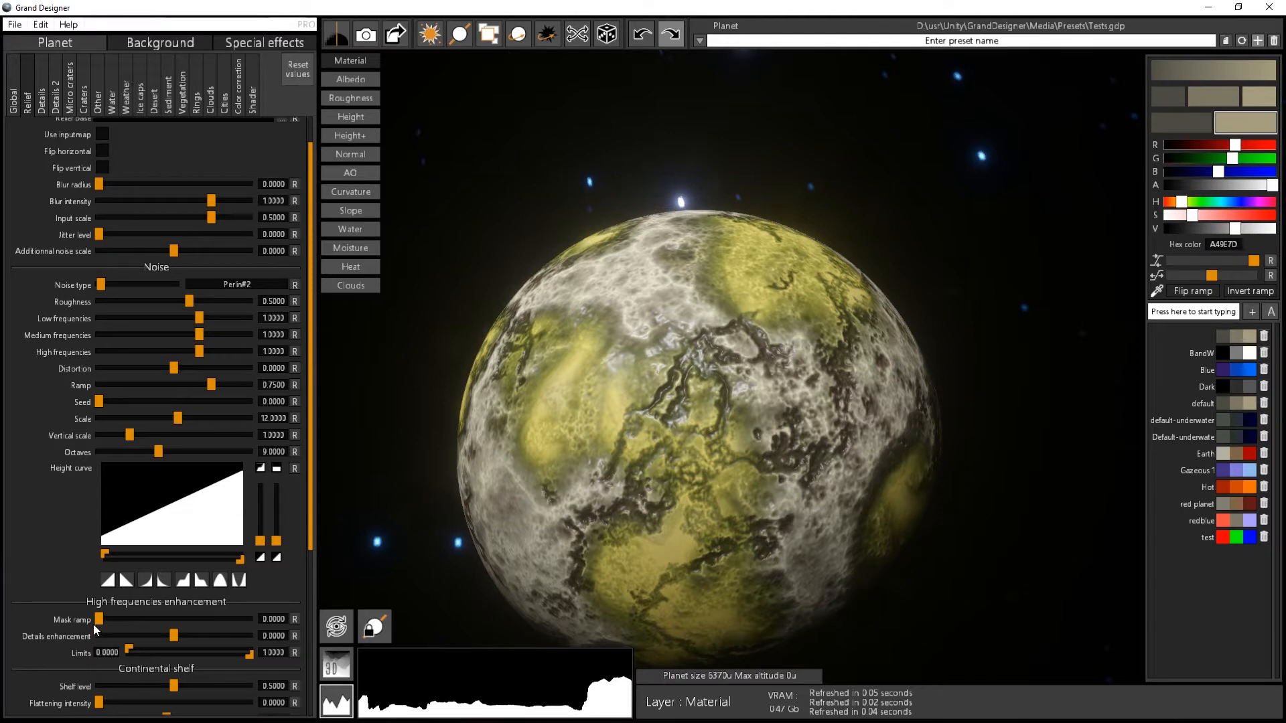
pyautogui.moveTo(102, 618); pyautogui.dragTo(149, 618)
pyautogui.moveTo(173, 636)
pyautogui.mouseDown()
pyautogui.moveTo(201, 638)
pyautogui.moveTo(154, 641)
pyautogui.moveTo(196, 637)
pyautogui.mouseUp()
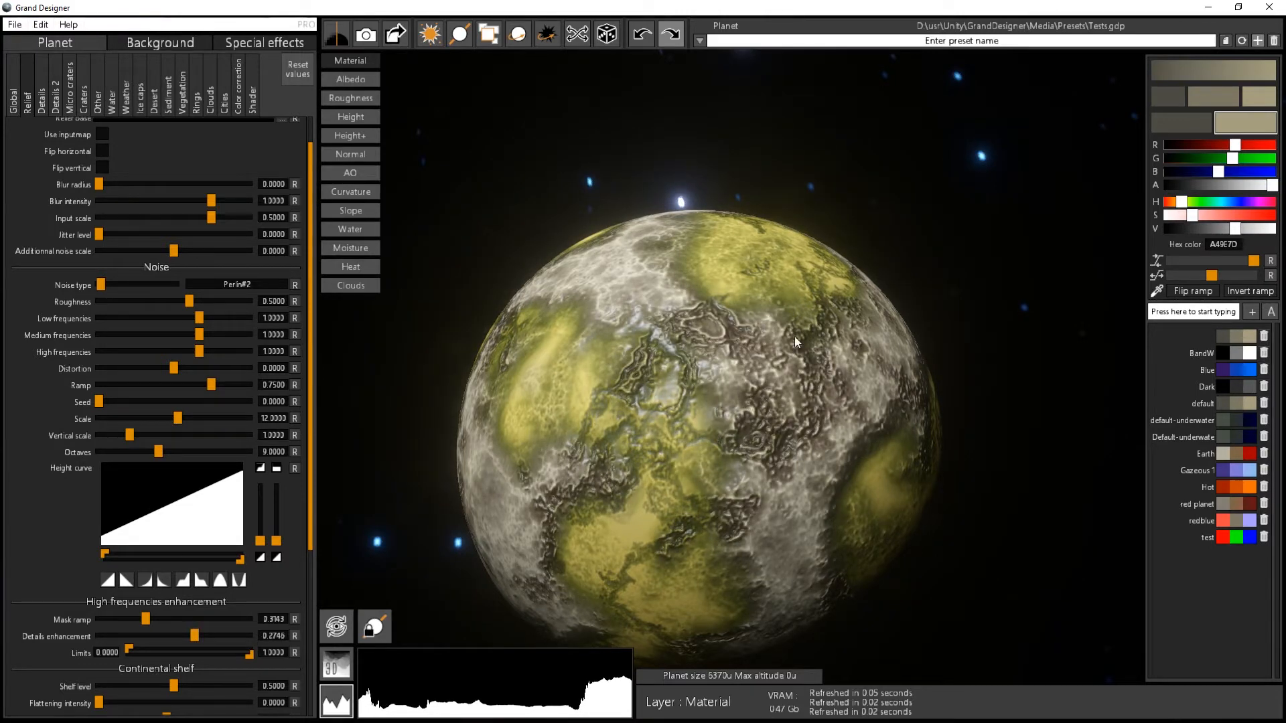
pyautogui.moveTo(754, 389)
pyautogui.mouseDown()
pyautogui.moveTo(724, 379)
pyautogui.moveTo(702, 423)
pyautogui.moveTo(750, 406)
pyautogui.mouseUp()
pyautogui.scroll(2, 700, 428)
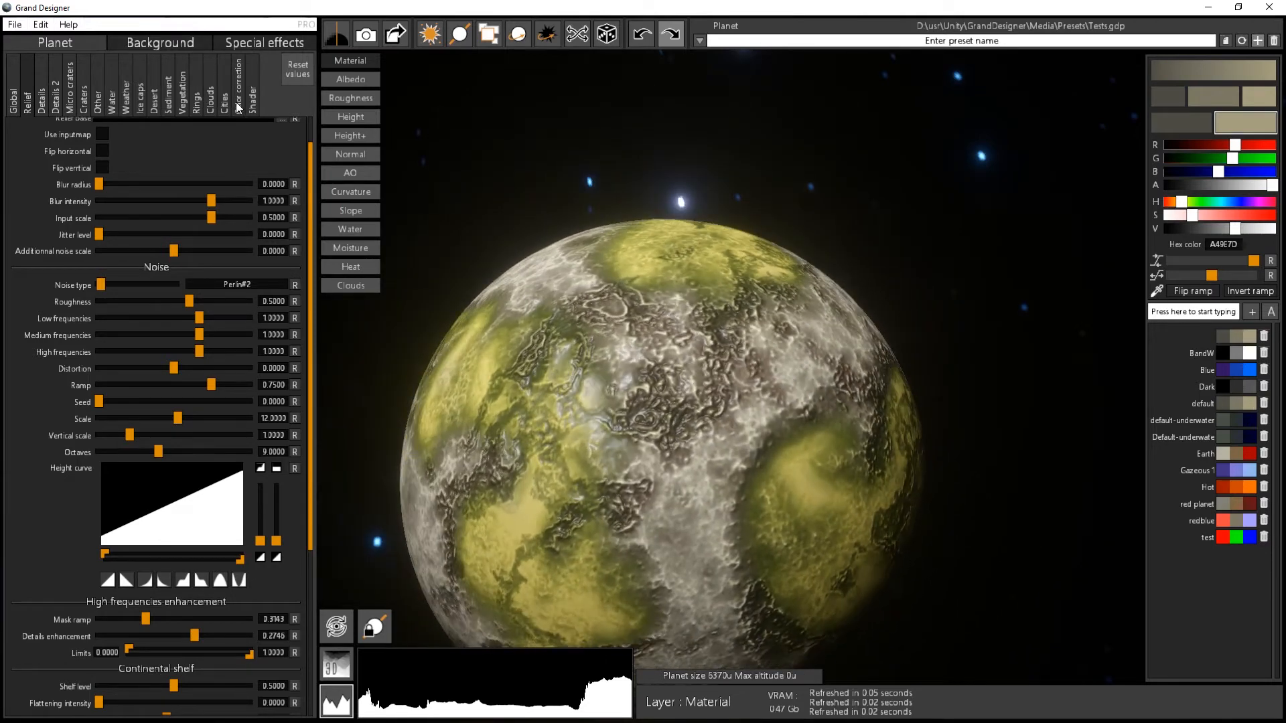
# - Set the shader's displacement amplitude to about 0.26 with tessellation at 16, and inspect the displaced relief up close
pyautogui.click(250, 104)
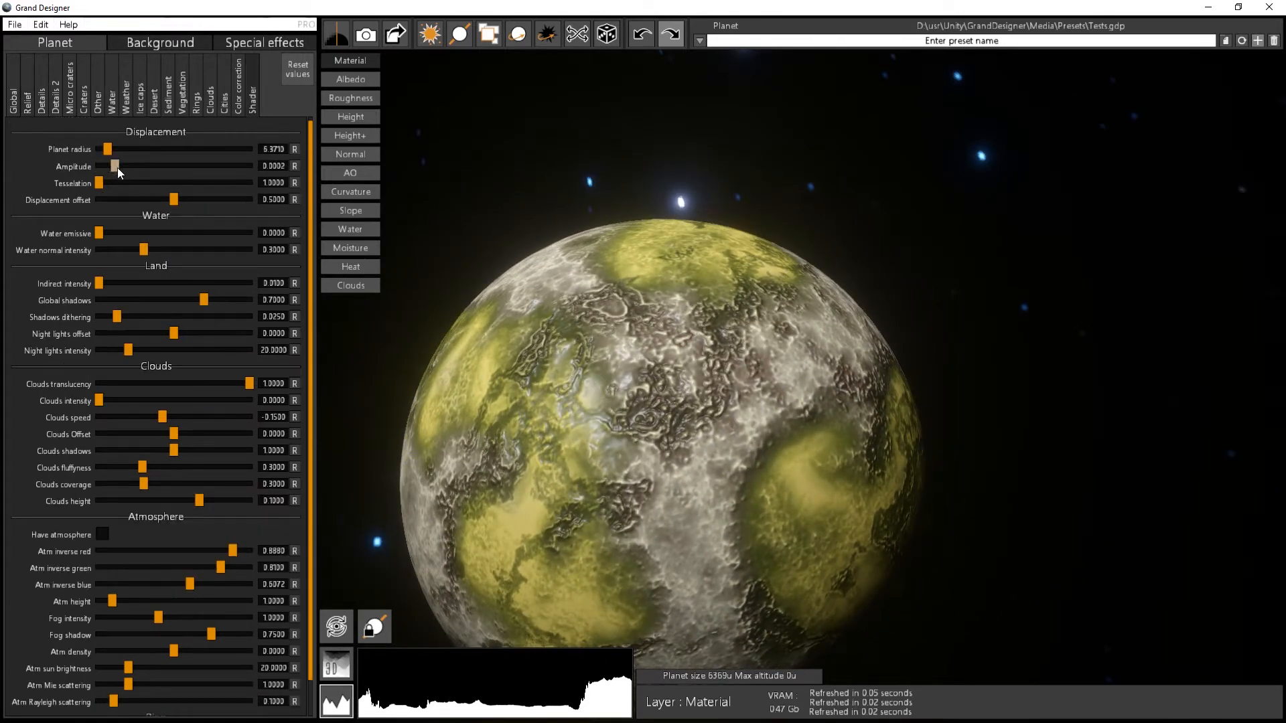
pyautogui.moveTo(118, 168); pyautogui.dragTo(581, 225)
pyautogui.moveTo(640, 407); pyautogui.dragTo(543, 368)
pyautogui.scroll(3, 561, 376)
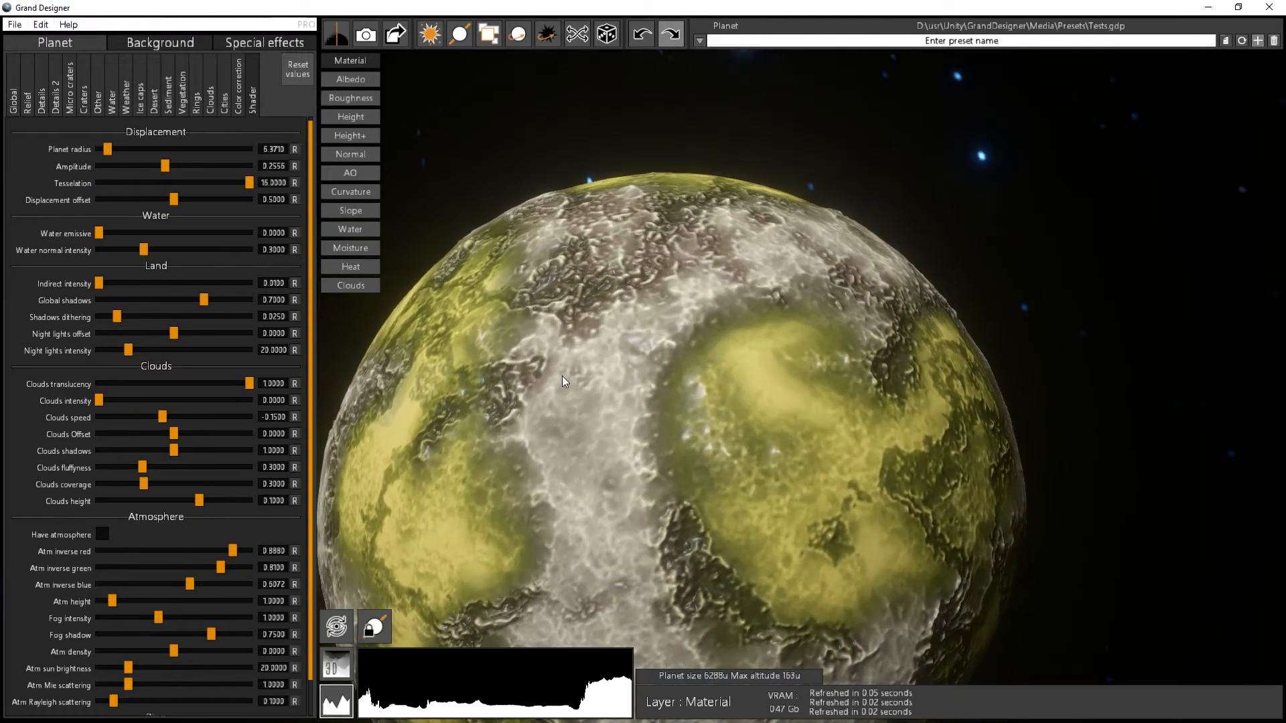
pyautogui.moveTo(561, 376); pyautogui.dragTo(596, 402, button='middle')
pyautogui.moveTo(597, 401); pyautogui.dragTo(680, 319)
pyautogui.scroll(3, 693, 343)
pyautogui.moveTo(693, 343); pyautogui.dragTo(734, 371, button='middle')
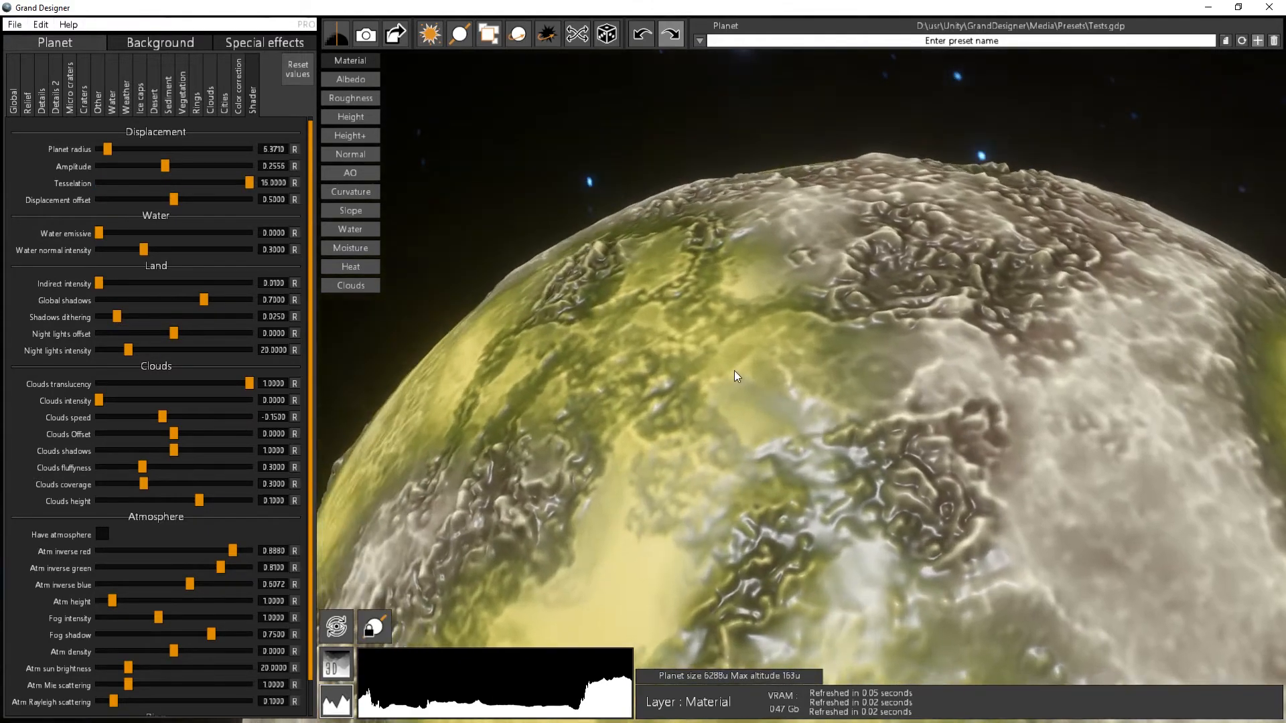
pyautogui.moveTo(734, 371); pyautogui.dragTo(705, 436)
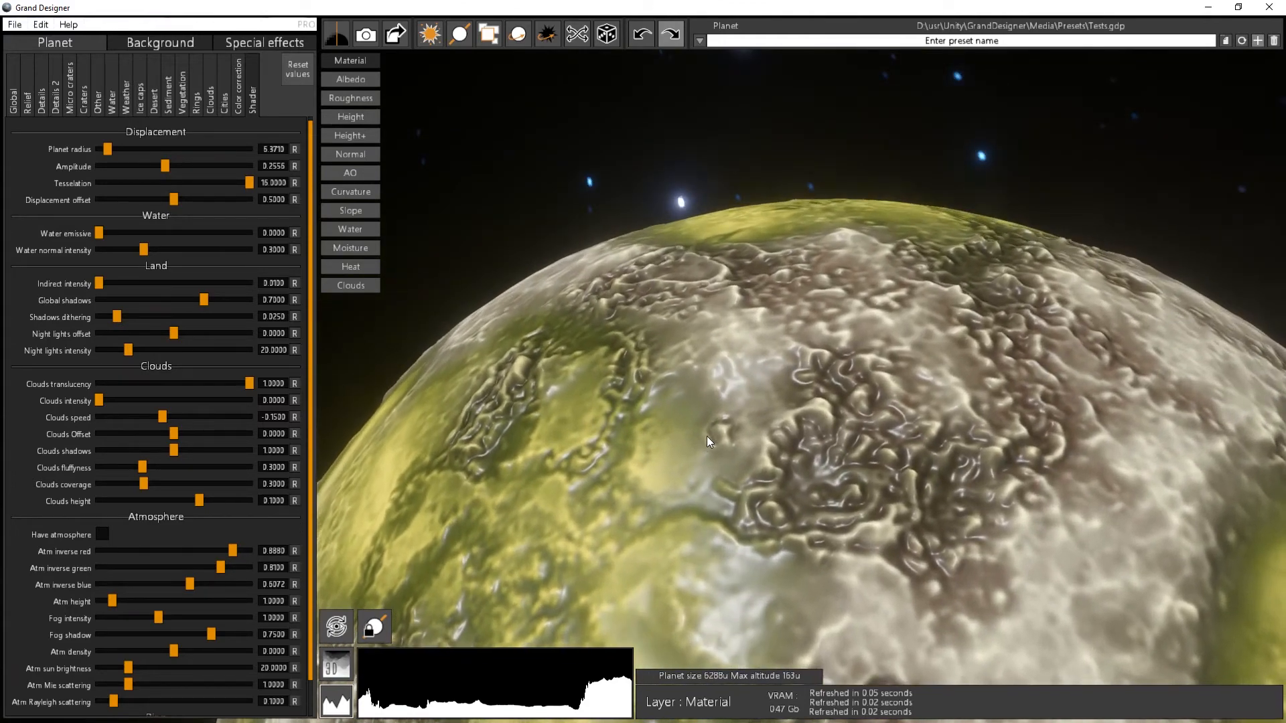
# - Raise the relief's details enhancement to its maximum of 1 and examine the effect around the planet
pyautogui.click(27, 104)
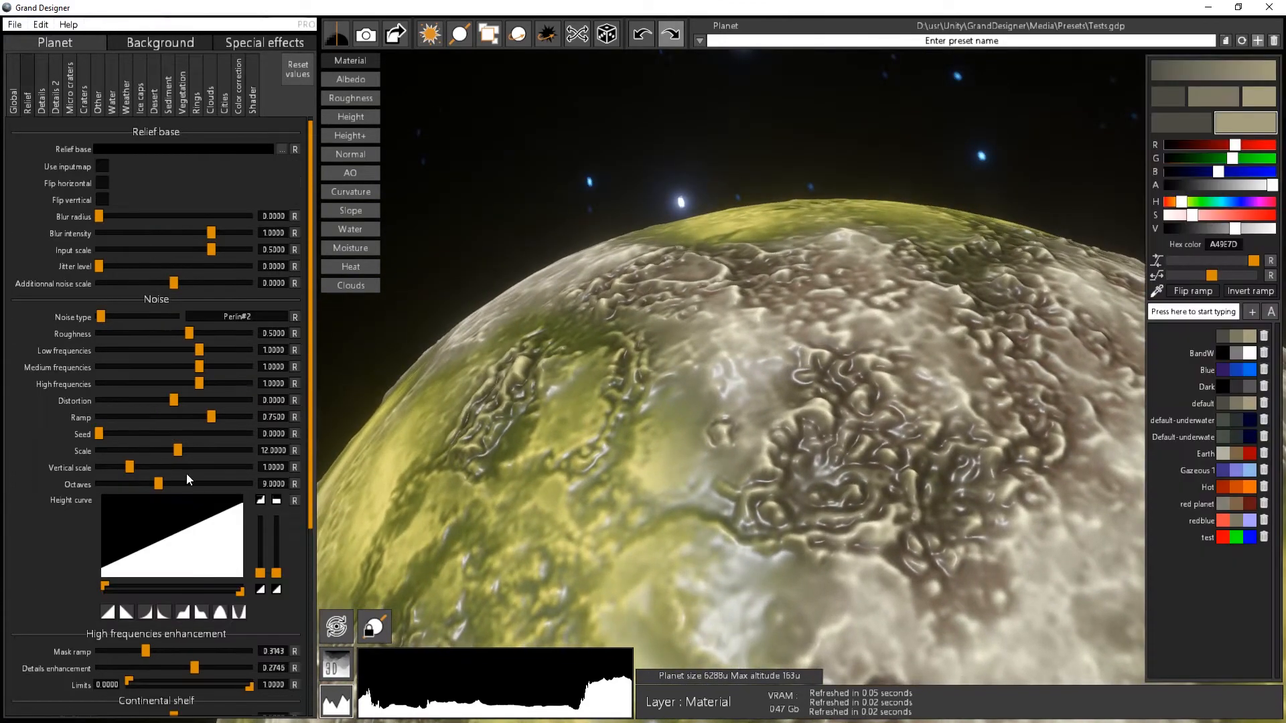
pyautogui.scroll(-2, 194, 603)
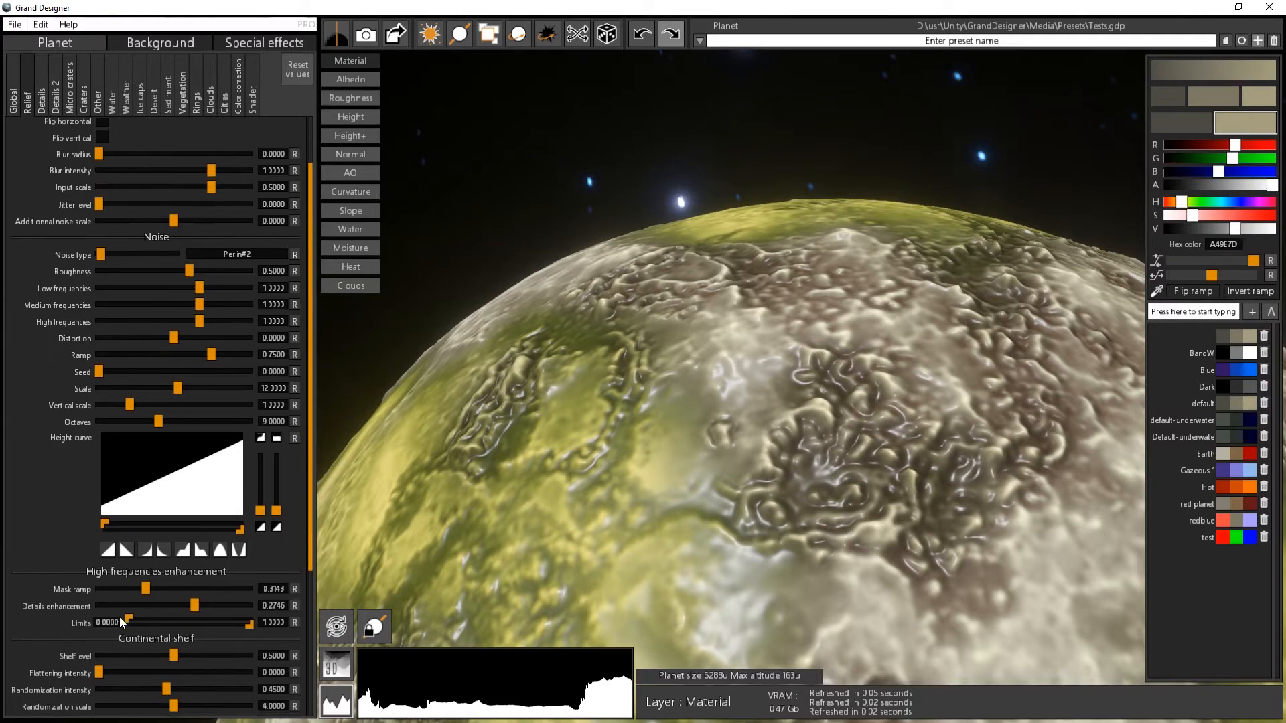
pyautogui.moveTo(194, 602); pyautogui.dragTo(263, 599)
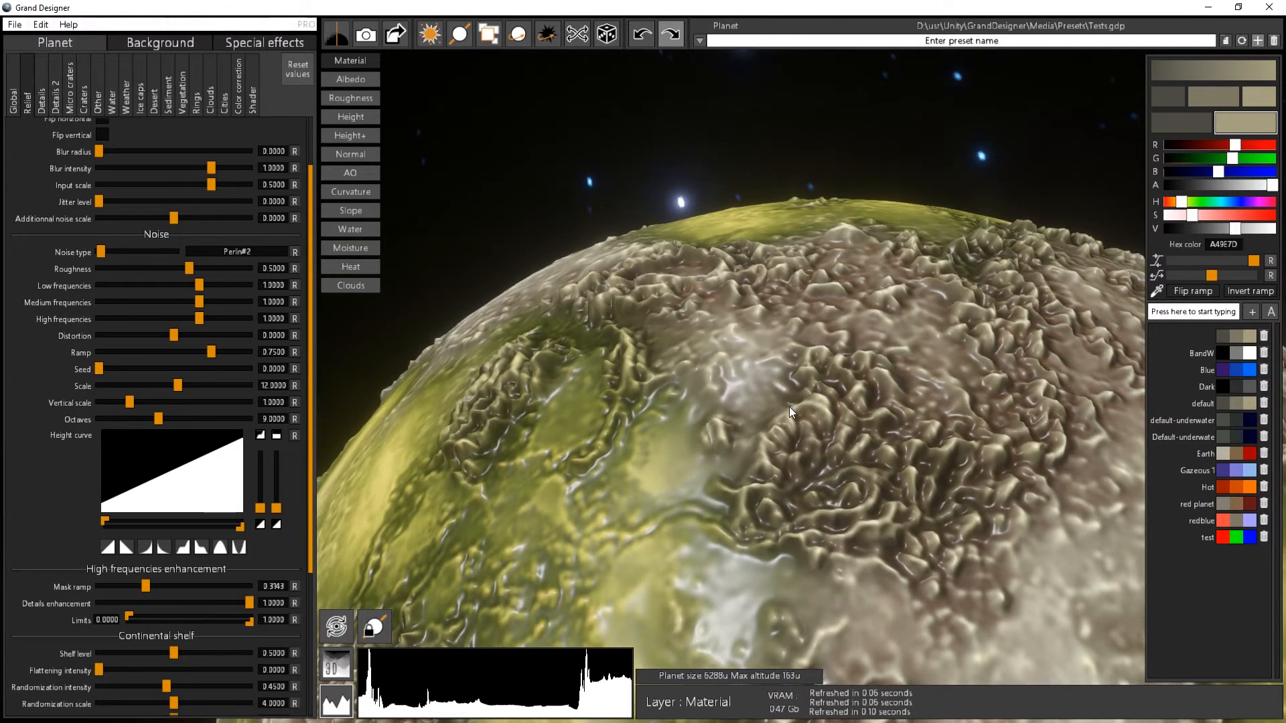
pyautogui.moveTo(789, 407); pyautogui.dragTo(509, 470)
pyautogui.scroll(-3, 769, 367)
pyautogui.moveTo(903, 463); pyautogui.dragTo(918, 424)
pyautogui.moveTo(636, 217); pyautogui.dragTo(716, 295)
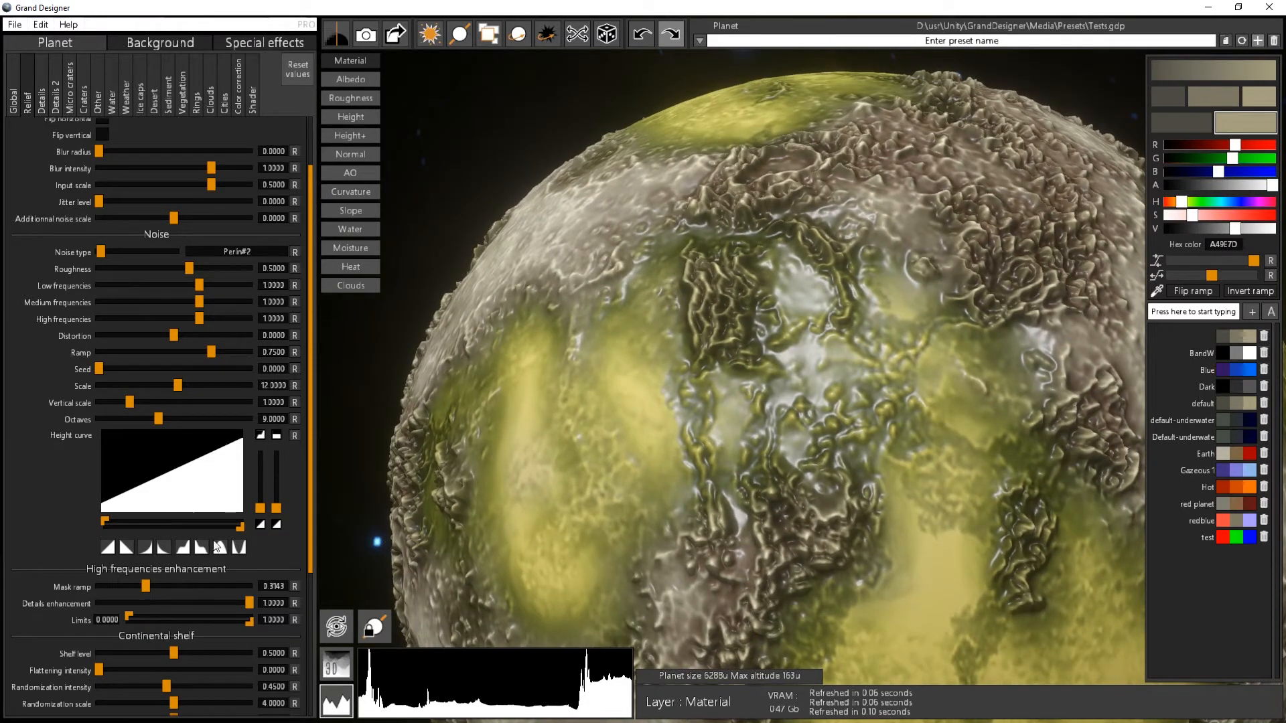
pyautogui.moveTo(739, 403); pyautogui.dragTo(400, 510)
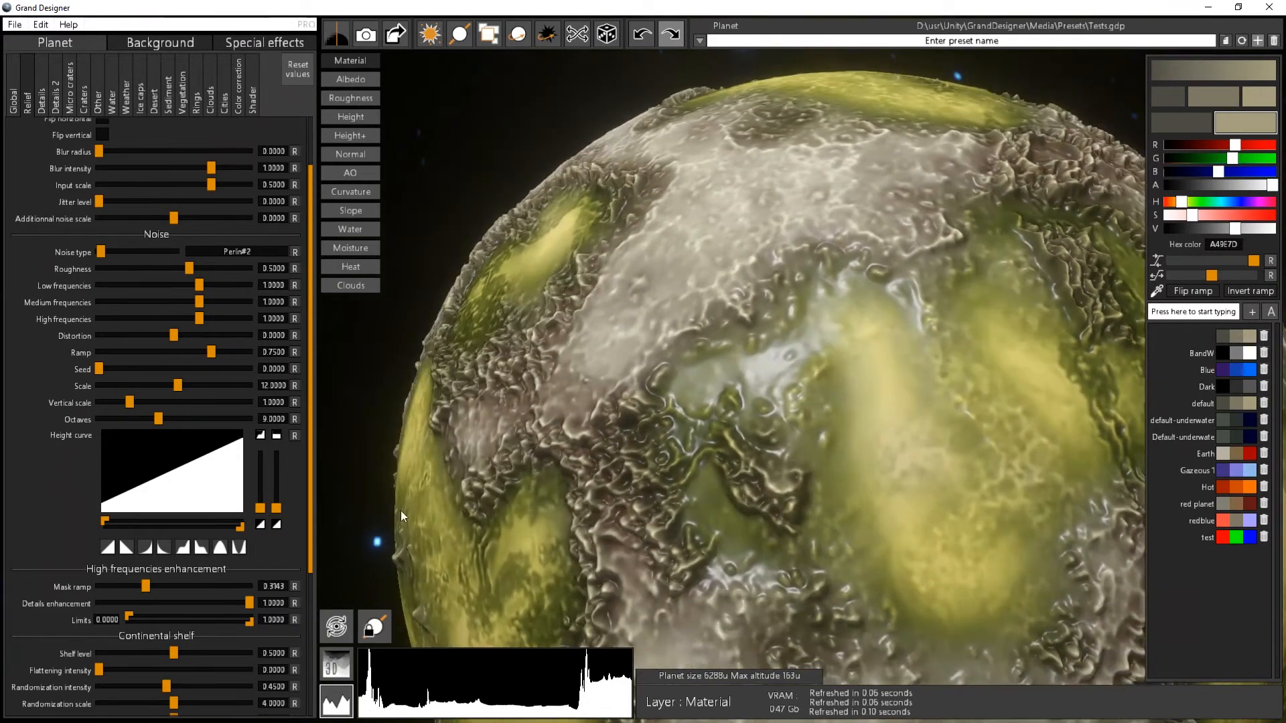
# - Try negative details enhancement values, settling on about -0.23, and set the mask ramp to about 0.27
pyautogui.moveTo(249, 602); pyautogui.dragTo(133, 608)
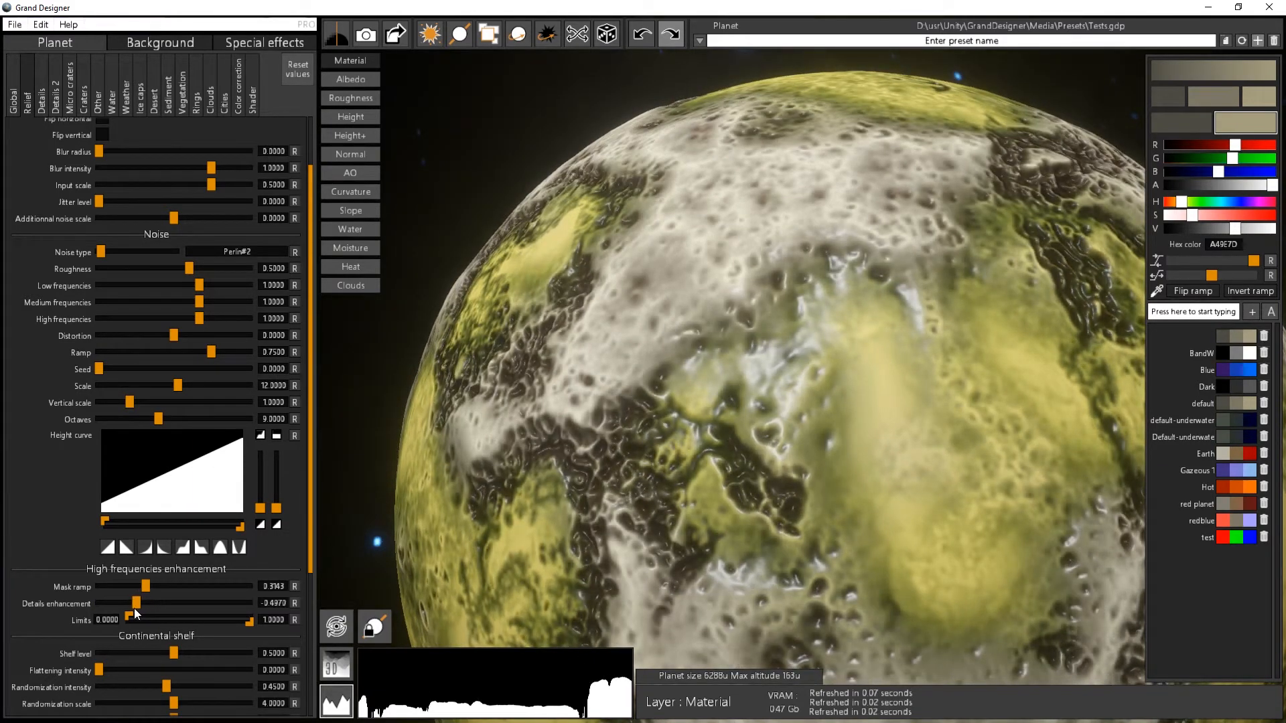
pyautogui.moveTo(674, 383); pyautogui.dragTo(779, 338)
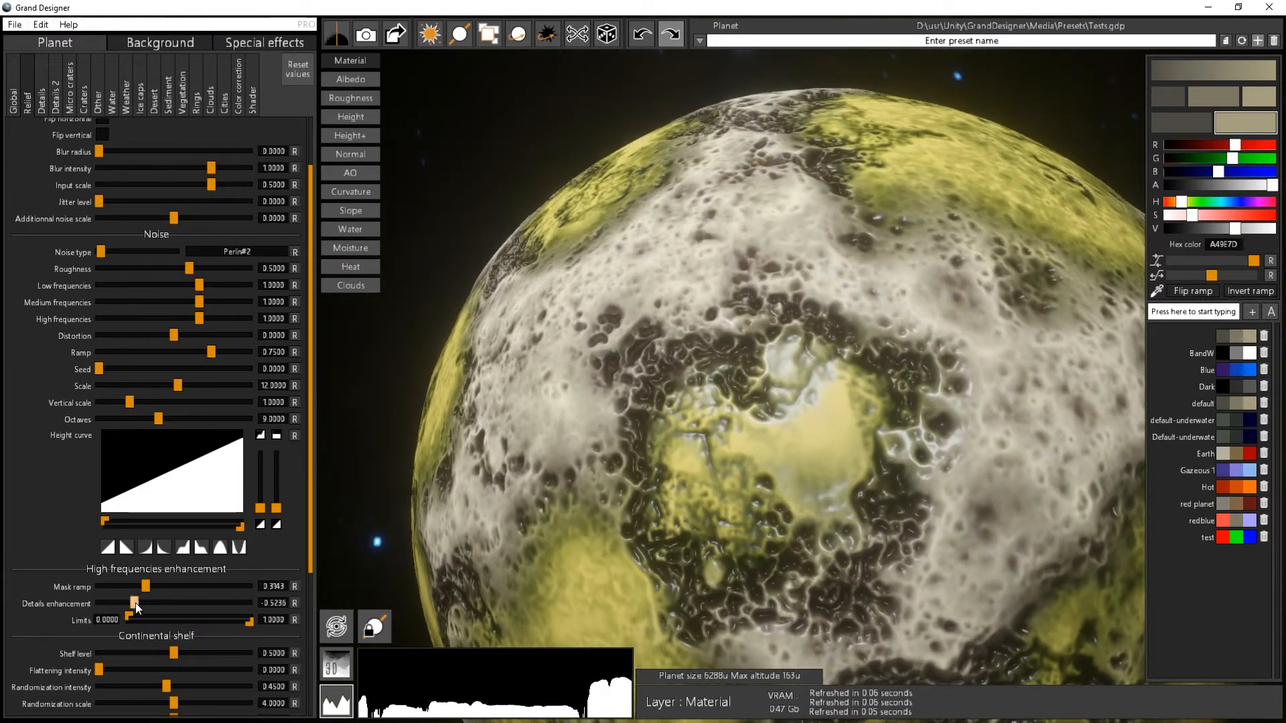
pyautogui.moveTo(137, 607); pyautogui.dragTo(284, 586)
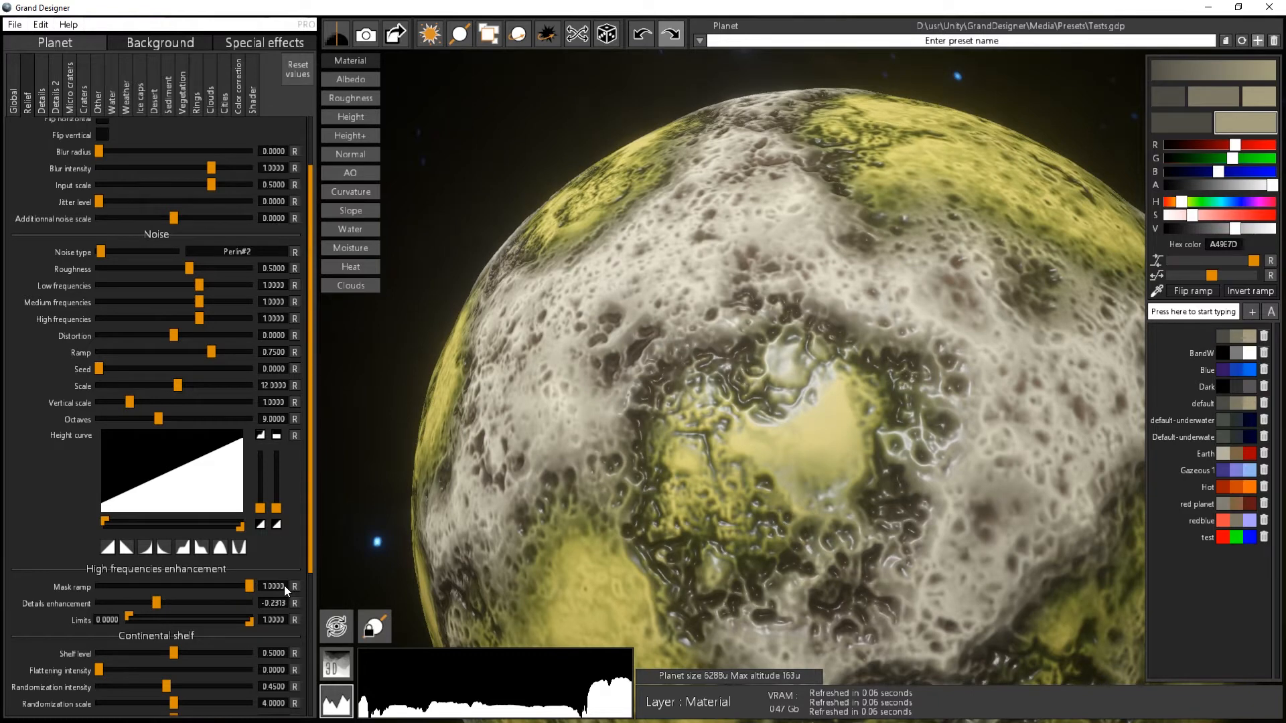
pyautogui.moveTo(239, 589); pyautogui.dragTo(138, 587)
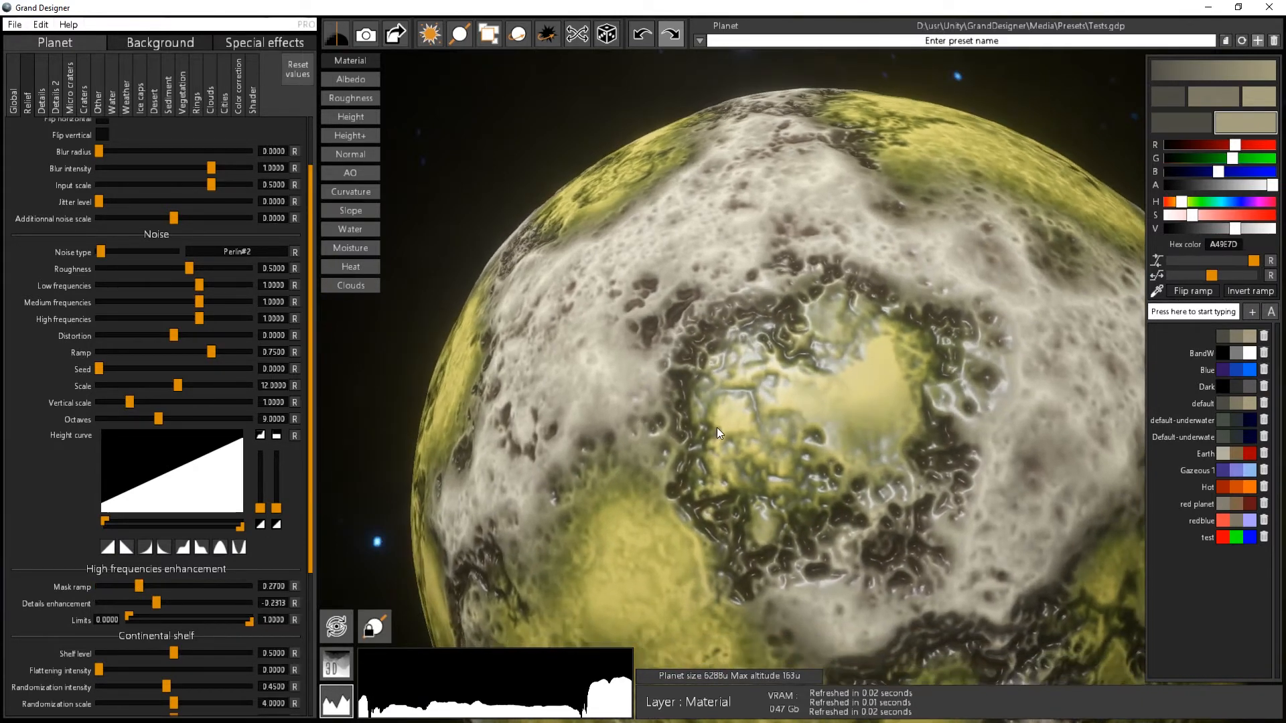
pyautogui.moveTo(716, 427); pyautogui.dragTo(698, 409)
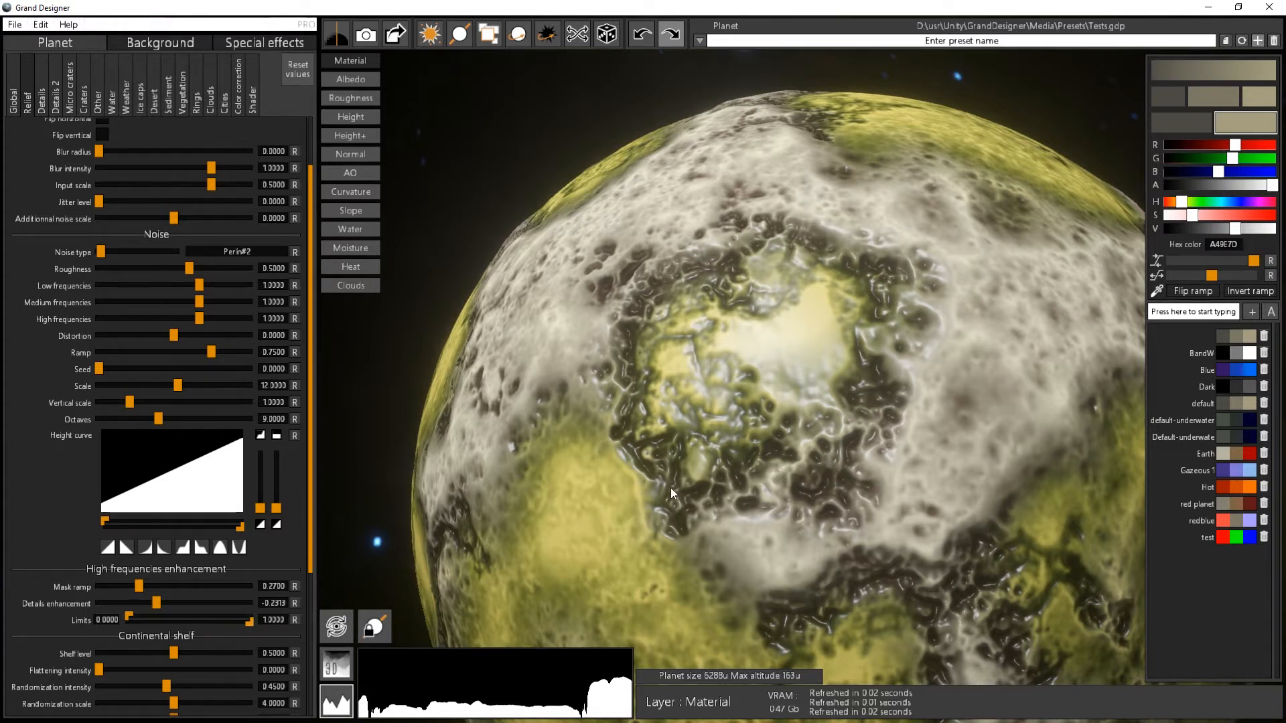
pyautogui.moveTo(669, 455); pyautogui.dragTo(710, 492)
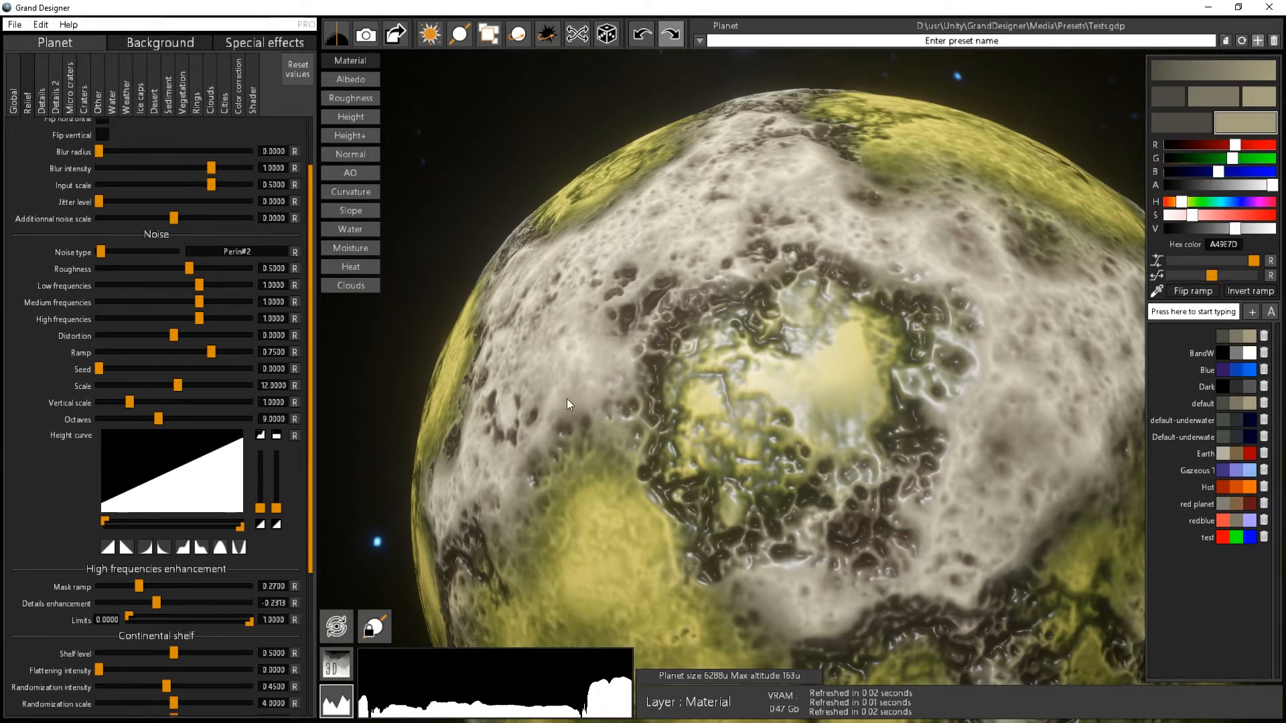
# - Lower the upper limit of the high frequencies enhancement to about 0.29 and check the whole planet
pyautogui.moveTo(249, 622); pyautogui.dragTo(167, 632)
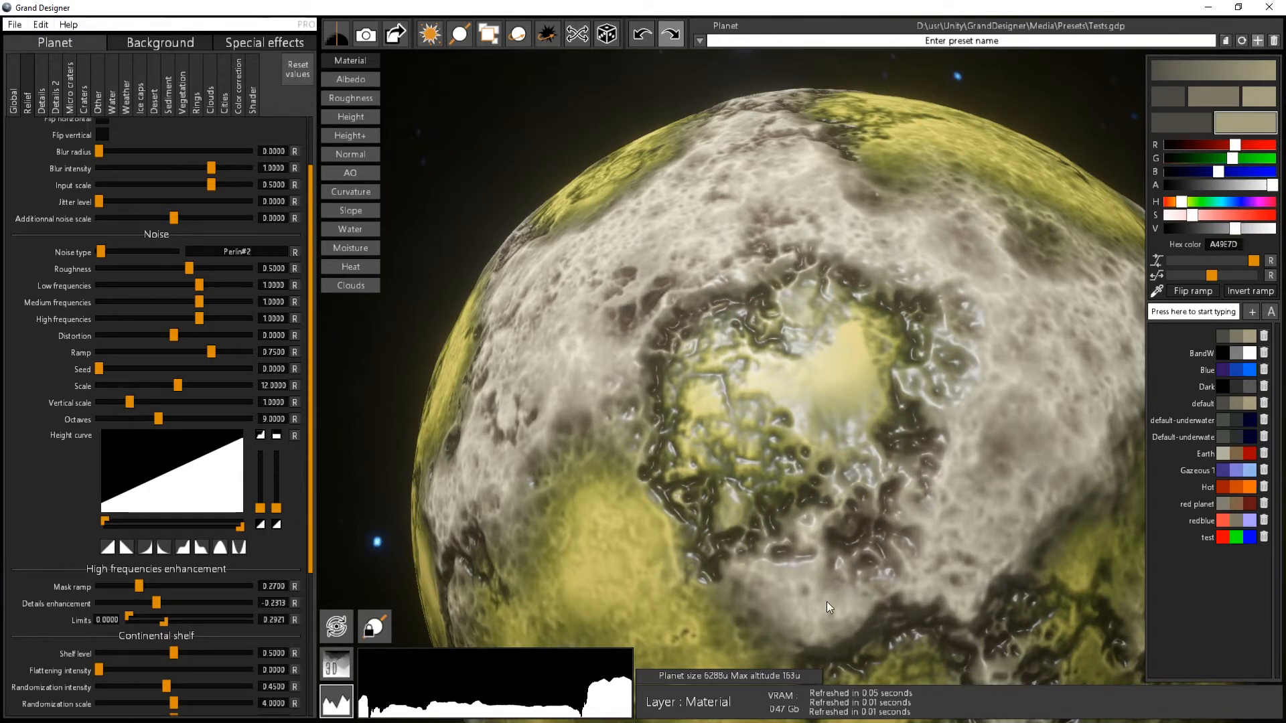
pyautogui.moveTo(828, 607); pyautogui.dragTo(675, 365)
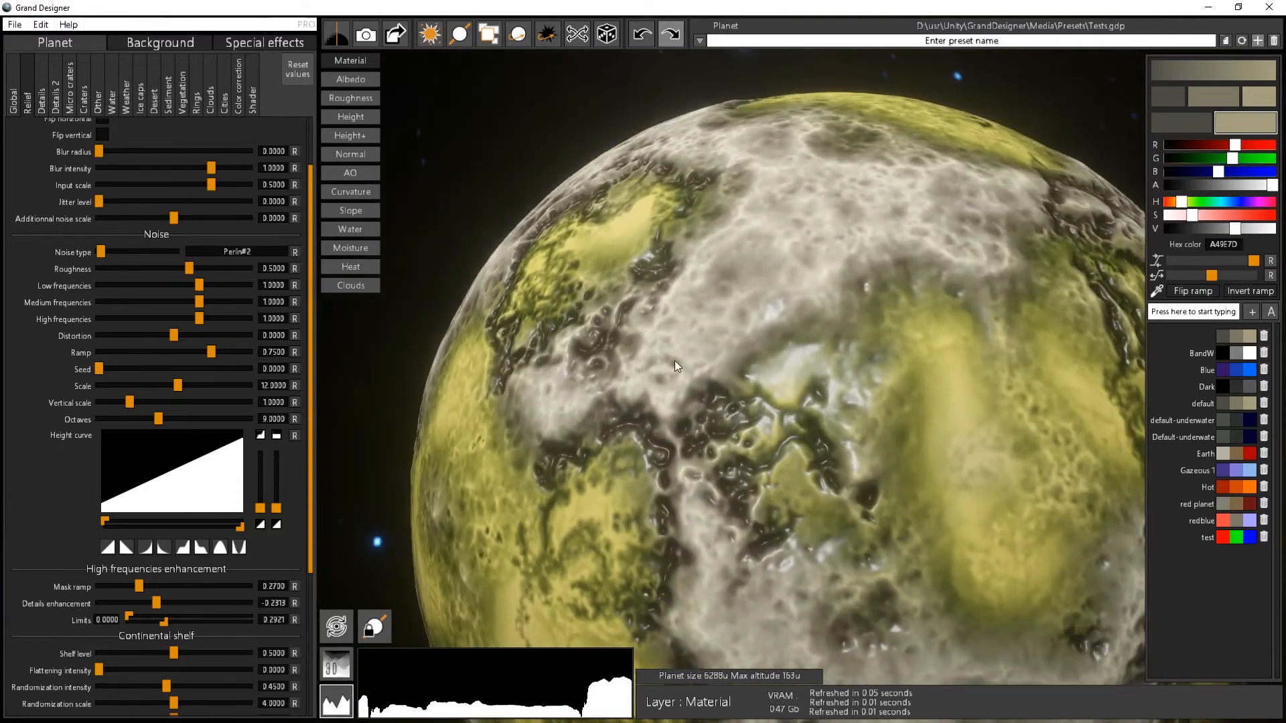
pyautogui.moveTo(674, 246); pyautogui.dragTo(698, 505)
pyautogui.scroll(-3, 758, 363)
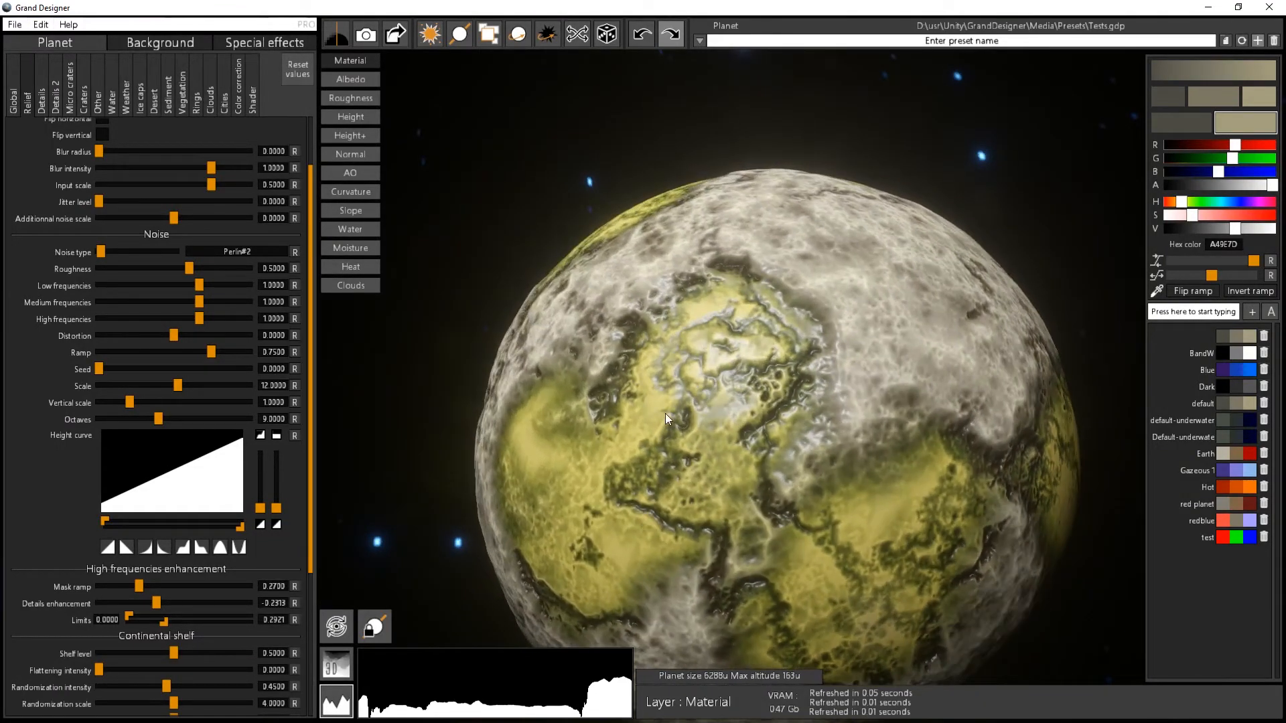
# - Change the secondary detail color to a dark red to light orange gradient and set its color spreading to about 5.3
pyautogui.click(57, 108)
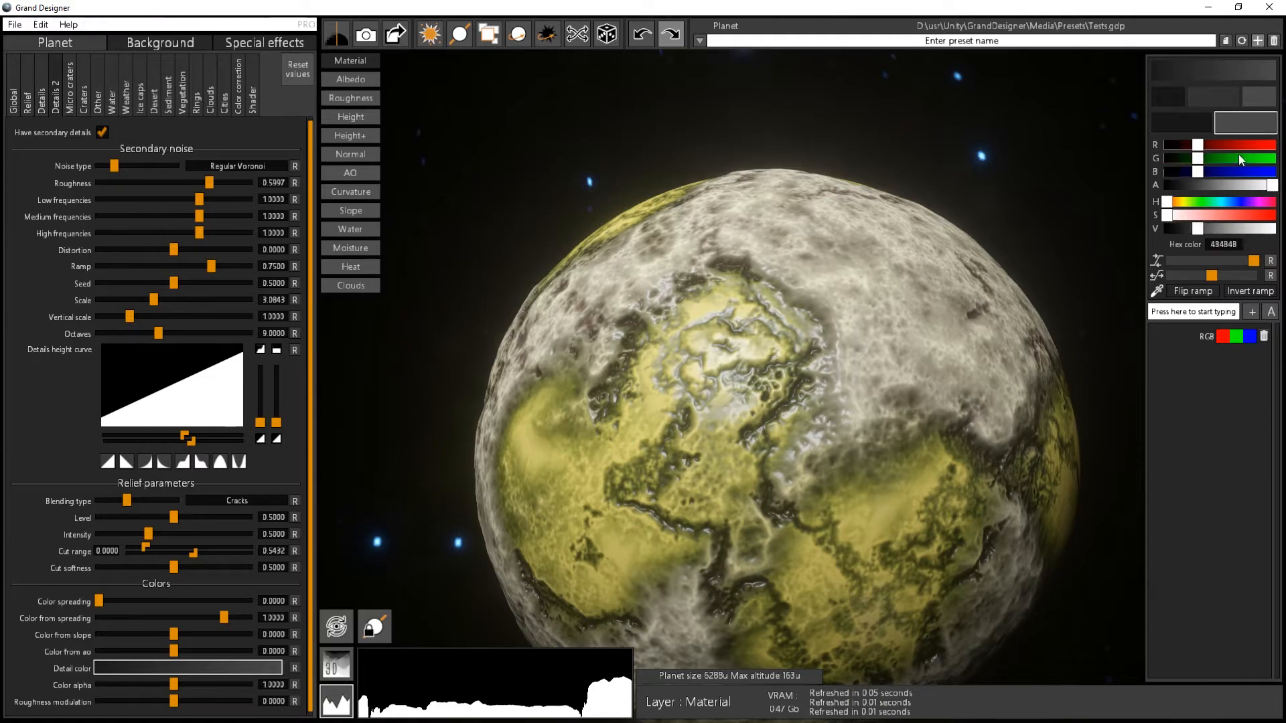
pyautogui.moveTo(1198, 146)
pyautogui.mouseDown()
pyautogui.moveTo(1259, 146)
pyautogui.moveTo(1242, 158)
pyautogui.moveTo(1271, 147)
pyautogui.moveTo(1216, 171)
pyautogui.moveTo(1227, 145)
pyautogui.moveTo(1163, 172)
pyautogui.mouseUp()
pyautogui.click(1198, 119)
pyautogui.moveTo(726, 529); pyautogui.dragTo(758, 450)
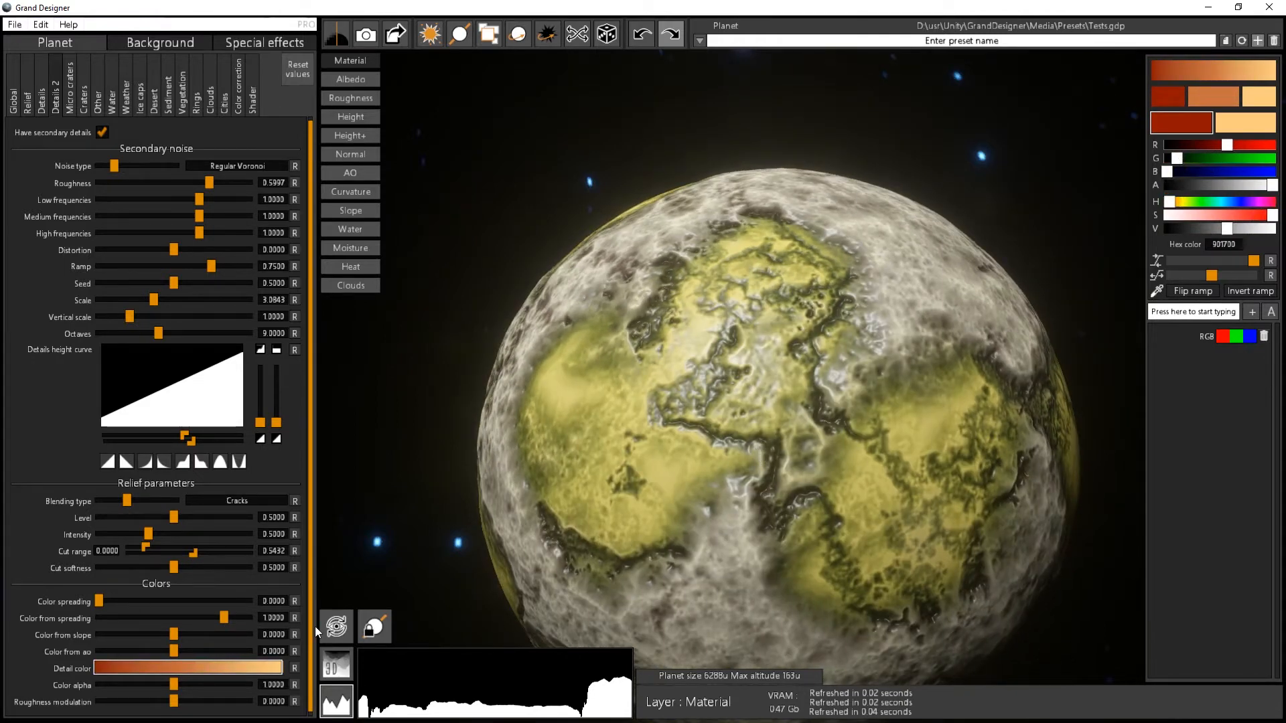
pyautogui.moveTo(100, 601); pyautogui.dragTo(178, 603)
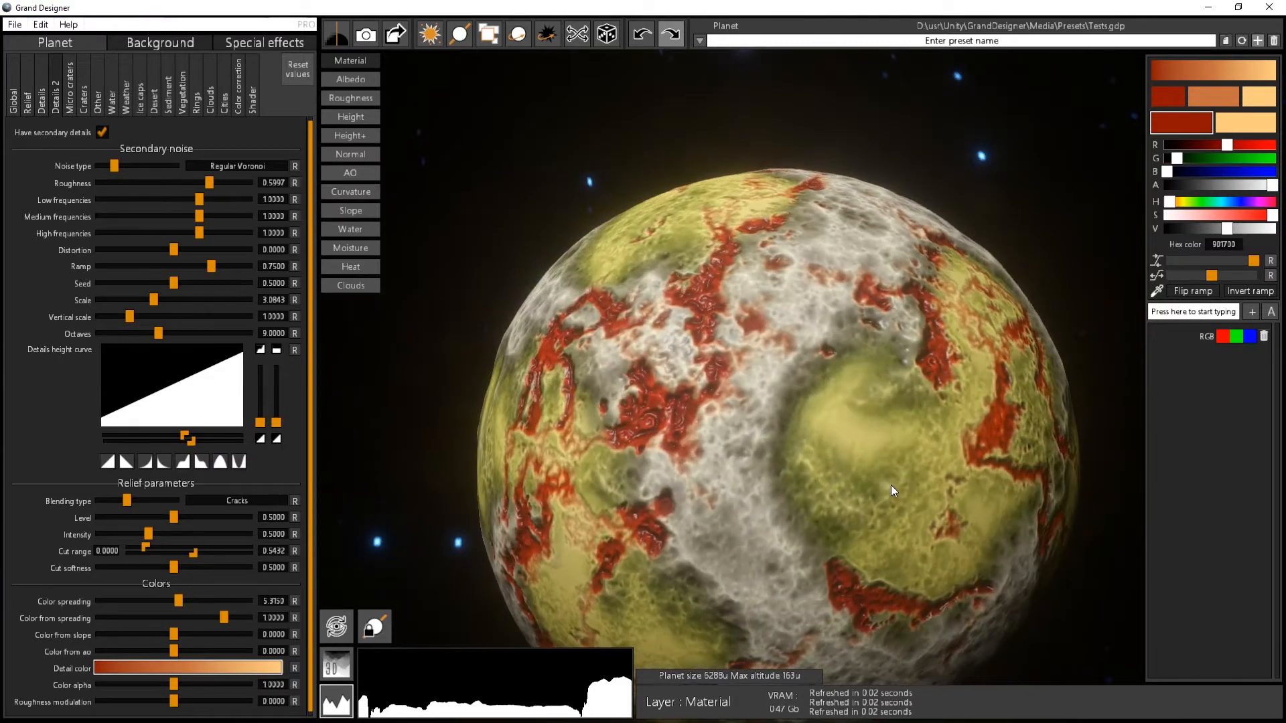
pyautogui.scroll(2, 891, 485)
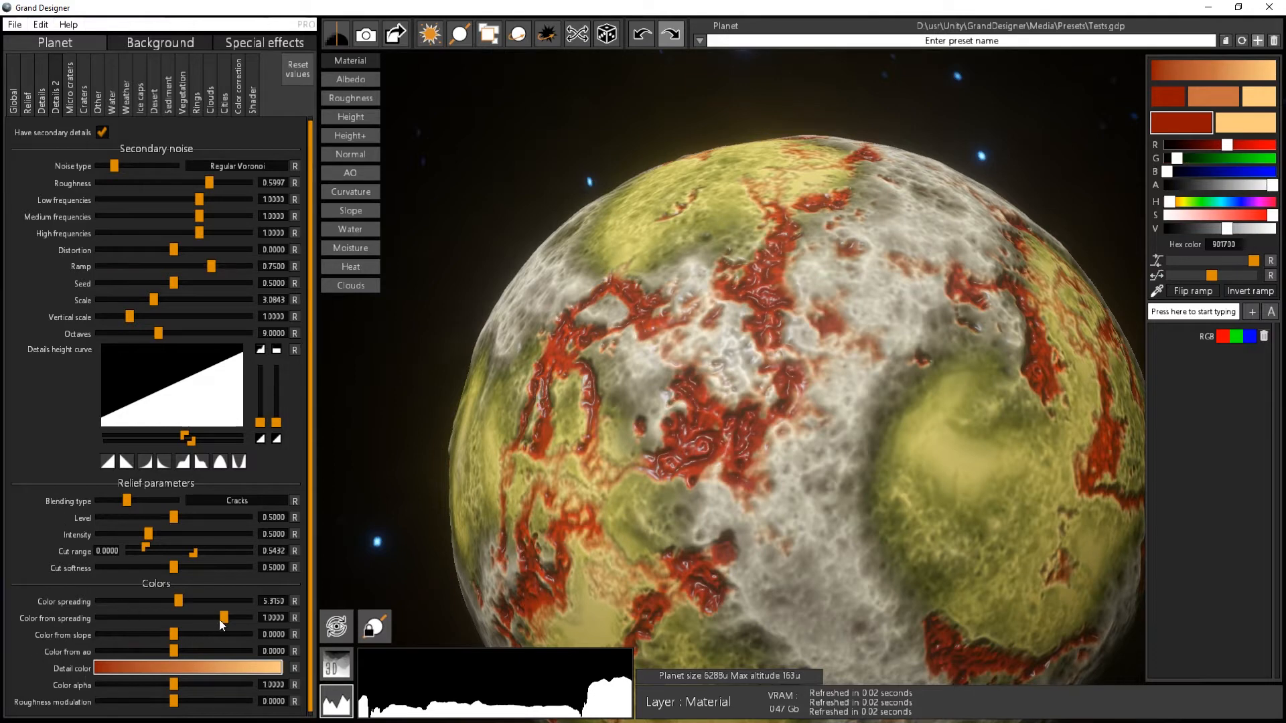
# - Set the secondary color from spreading to about 0.02 and from slope to about 0.81, keep AO near 0, and flip the color ramp
pyautogui.moveTo(223, 619)
pyautogui.mouseDown()
pyautogui.moveTo(175, 628)
pyautogui.moveTo(216, 656)
pyautogui.moveTo(163, 650)
pyautogui.moveTo(222, 635)
pyautogui.mouseUp()
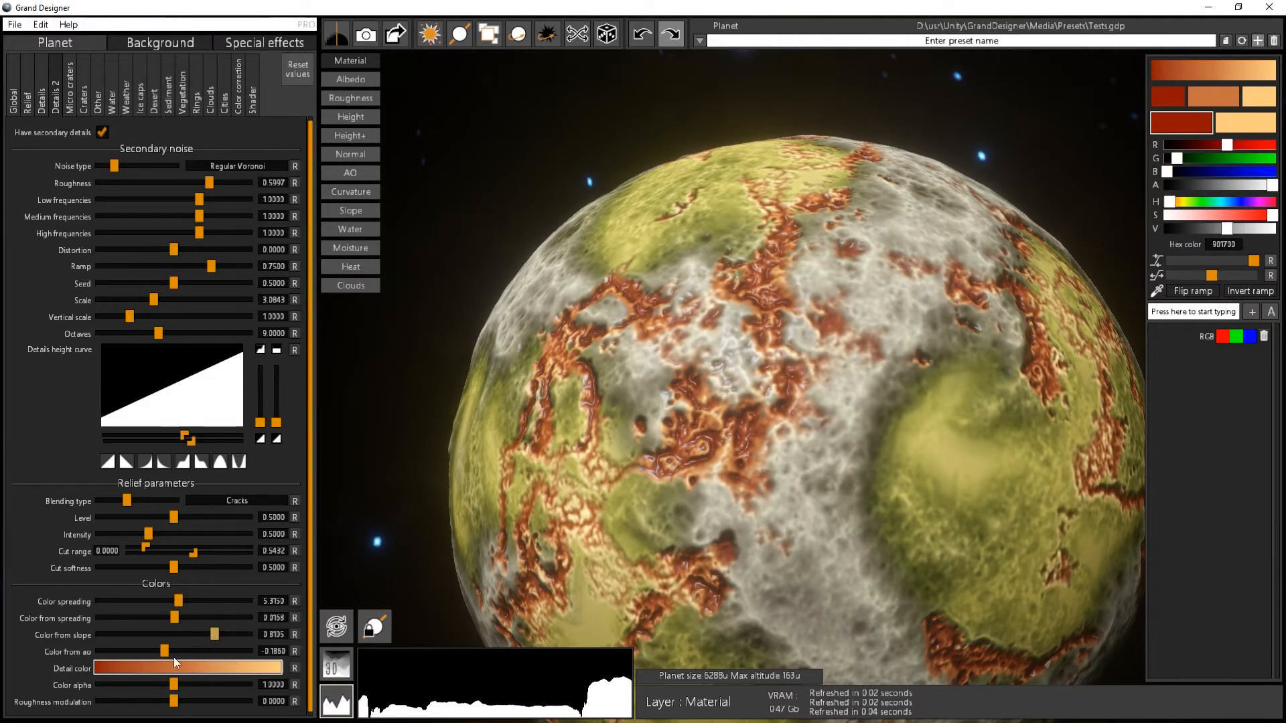
pyautogui.moveTo(166, 651); pyautogui.dragTo(175, 651)
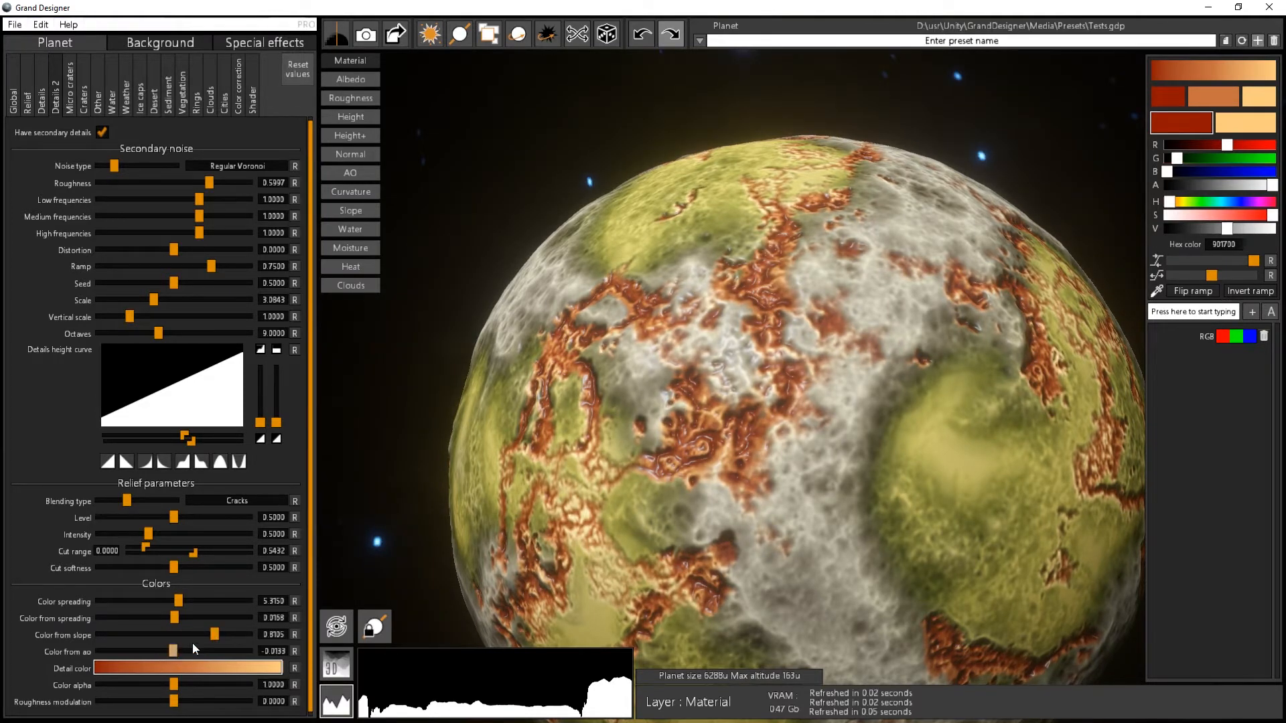
pyautogui.click(1198, 290)
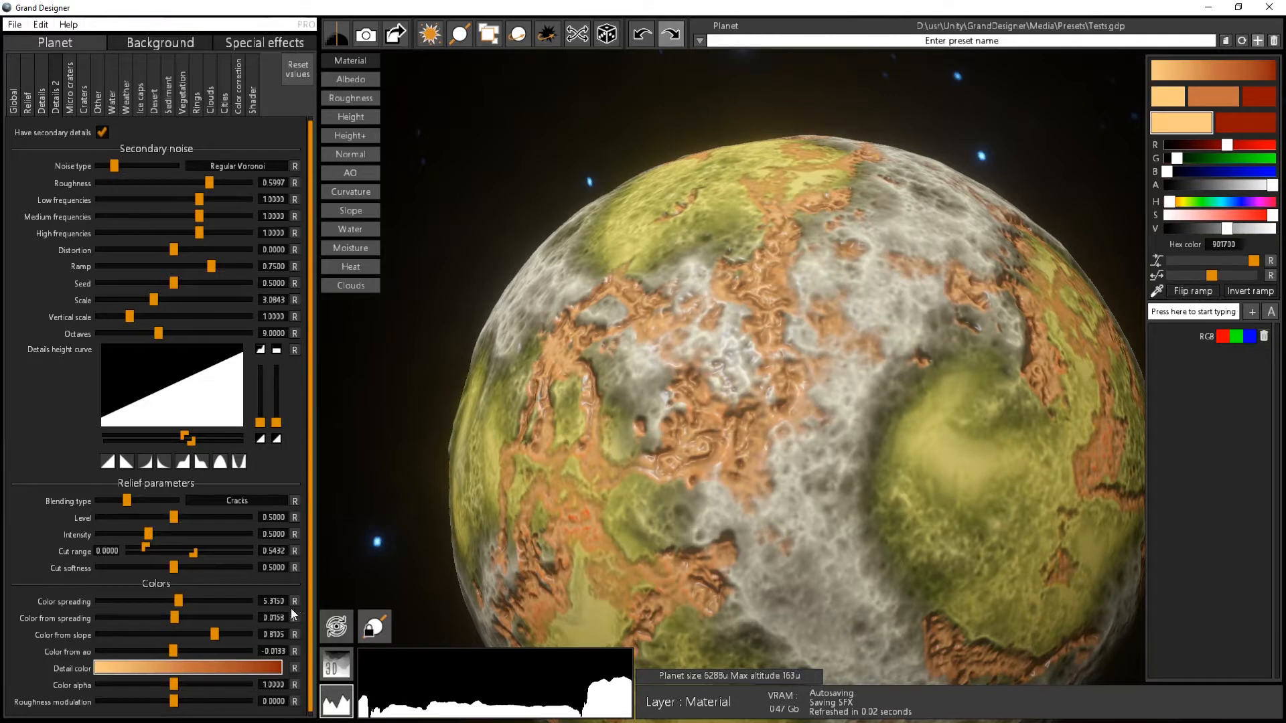
# - Set the secondary detail's color from spreading to about -1.48, from slope to about -1.04 and from AO to about 1.14
pyautogui.moveTo(213, 636); pyautogui.dragTo(247, 634)
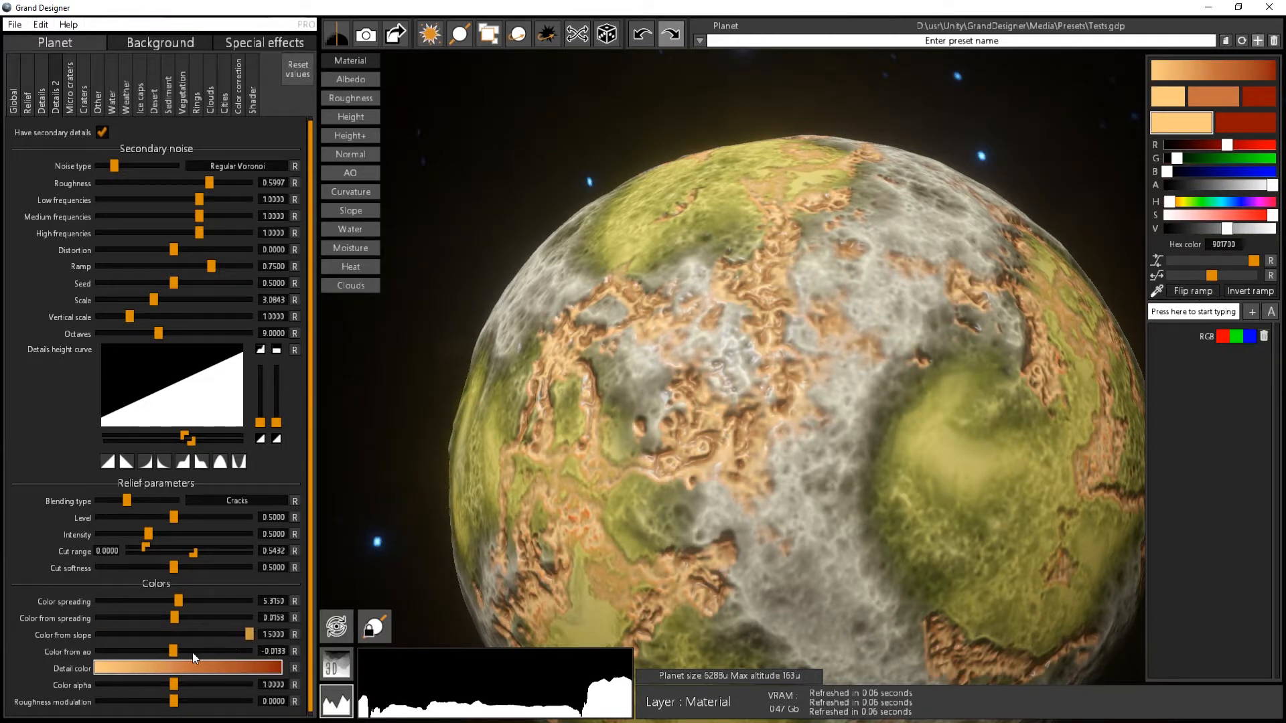
pyautogui.moveTo(172, 649); pyautogui.dragTo(98, 618)
pyautogui.moveTo(169, 635); pyautogui.dragTo(120, 634)
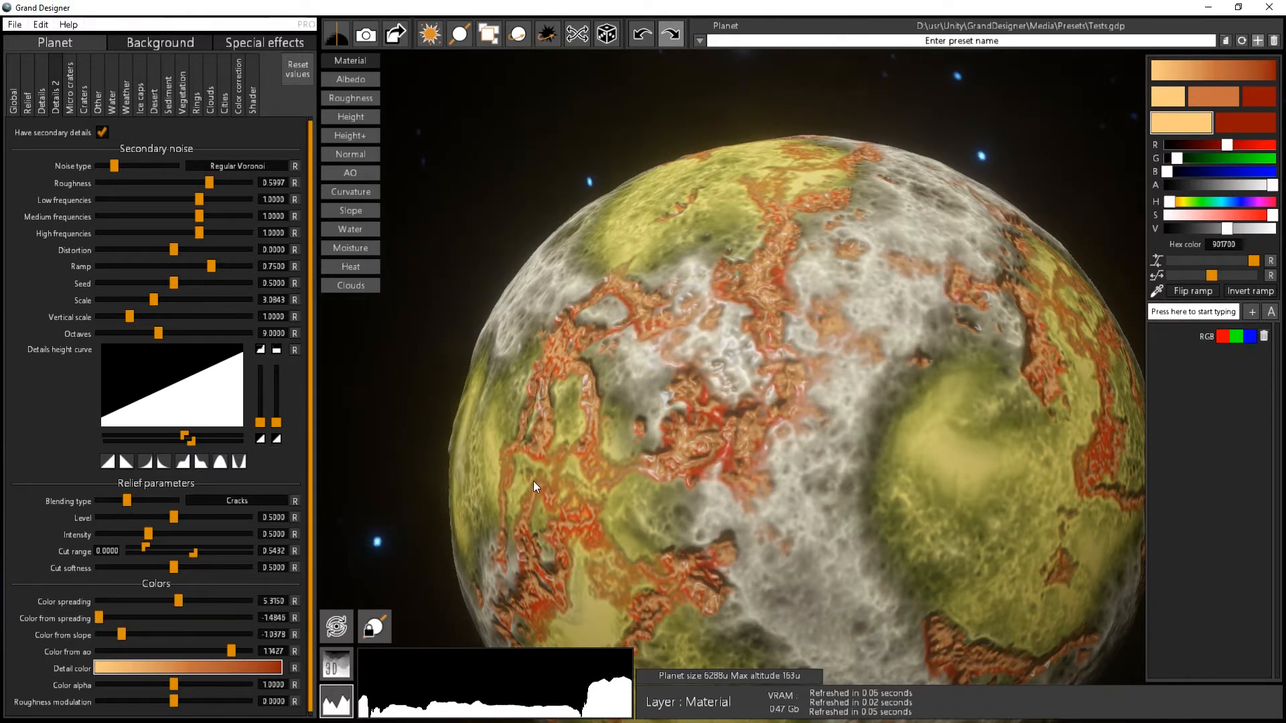
pyautogui.moveTo(533, 481); pyautogui.dragTo(968, 557)
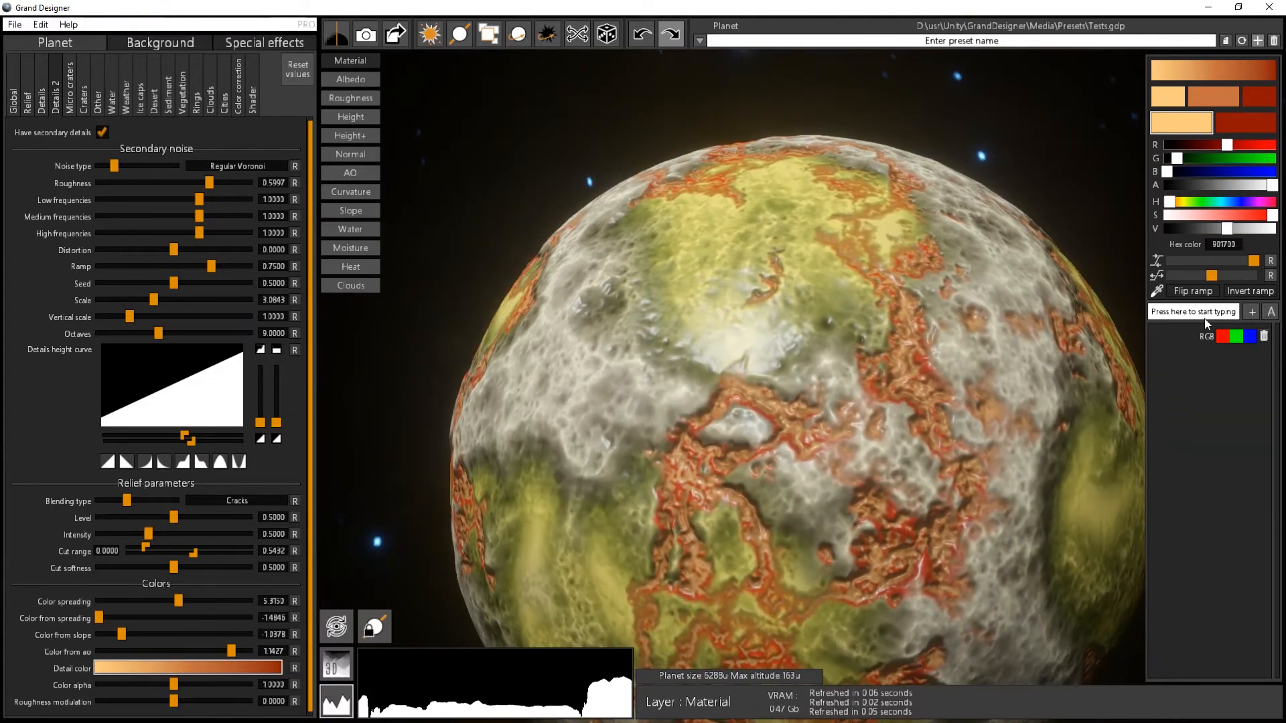
# - Flip the secondary detail color ramp and check the recolored cracks around the planet
pyautogui.click(1189, 290)
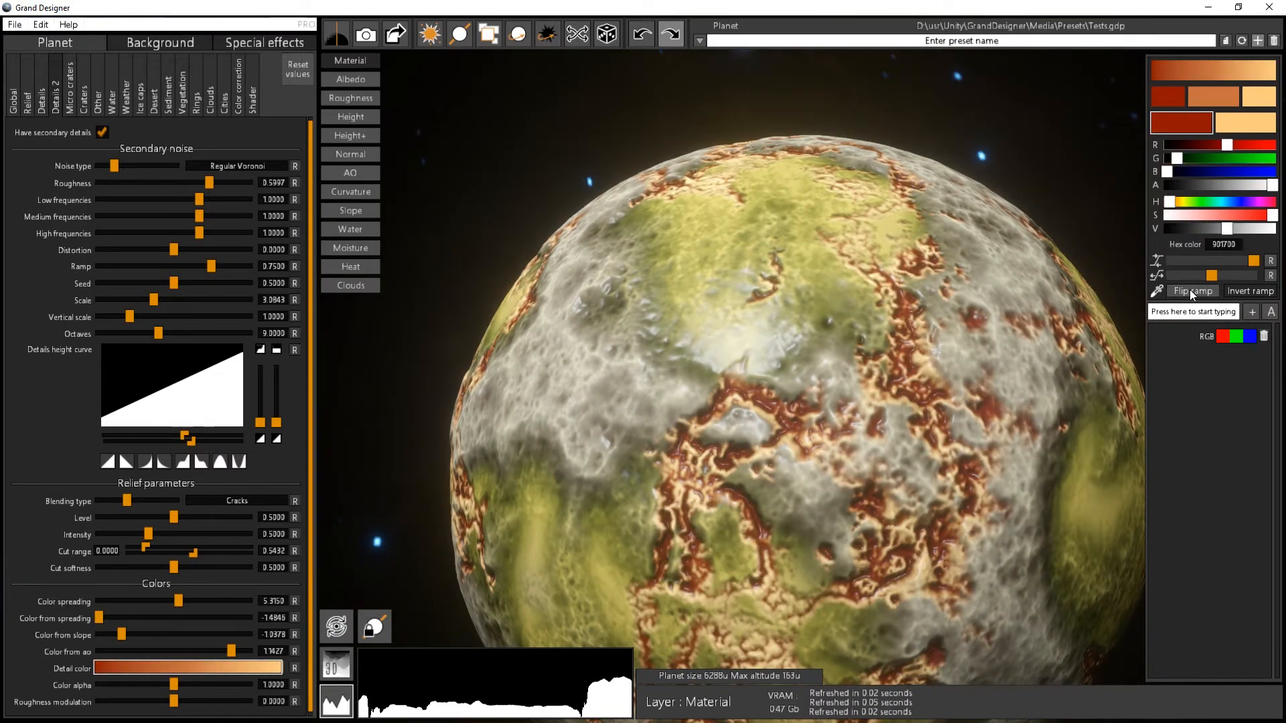
pyautogui.moveTo(901, 437); pyautogui.dragTo(782, 505)
pyautogui.scroll(-2, 884, 514)
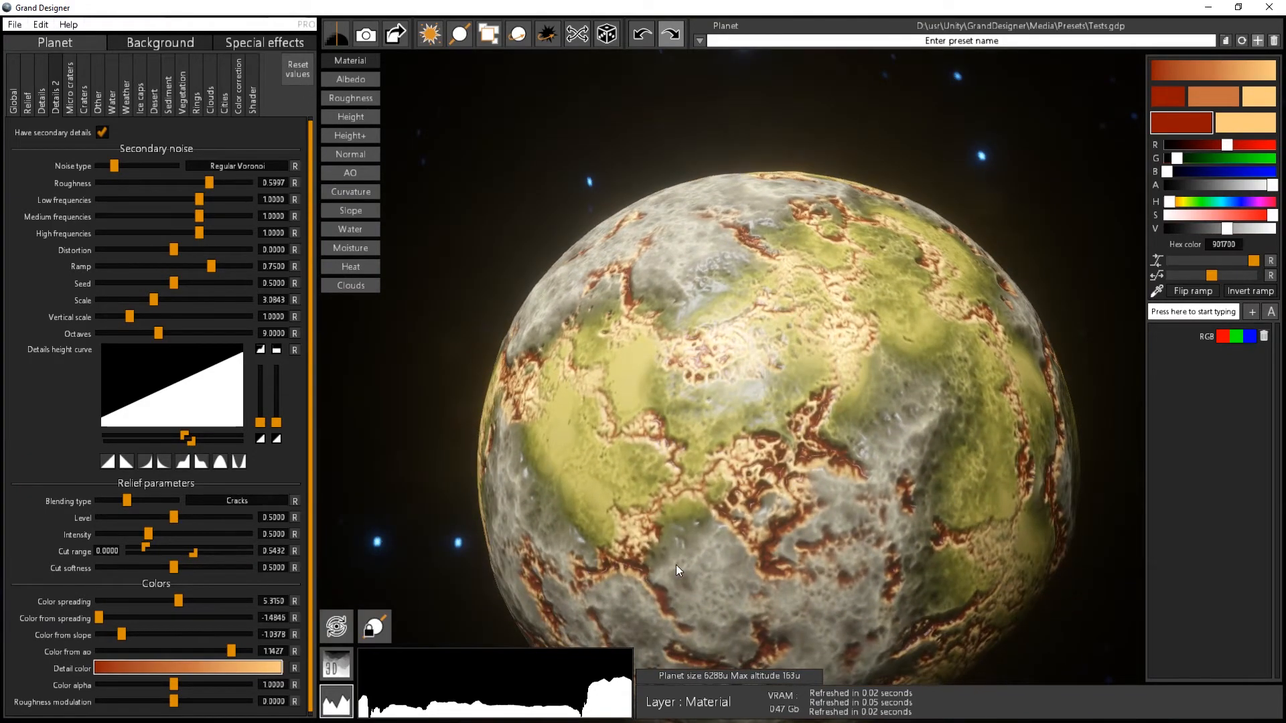
pyautogui.moveTo(676, 564); pyautogui.dragTo(236, 633)
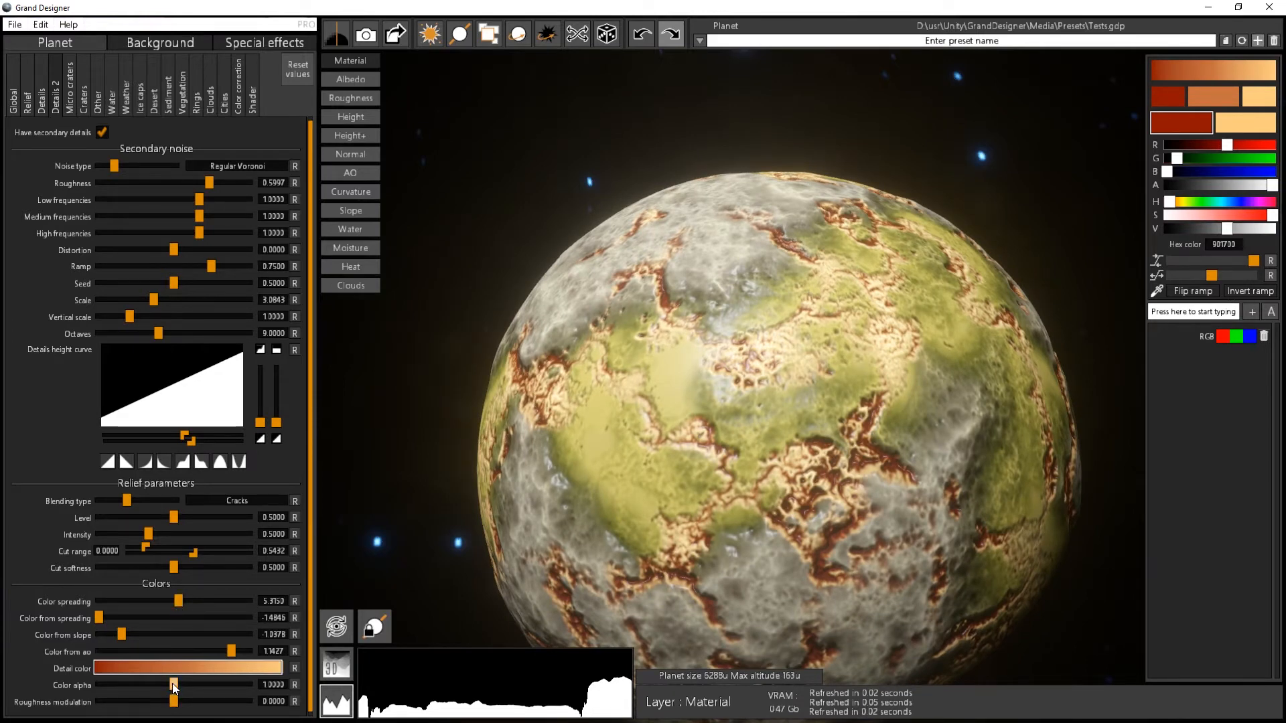
# - Set the secondary color alpha to about 1.06 and darken the ramp's light orange end color to brown 806741
pyautogui.moveTo(173, 684)
pyautogui.mouseDown()
pyautogui.moveTo(105, 688)
pyautogui.moveTo(228, 693)
pyautogui.moveTo(154, 695)
pyautogui.moveTo(175, 696)
pyautogui.mouseUp()
pyautogui.click(1264, 99)
pyautogui.click(1252, 123)
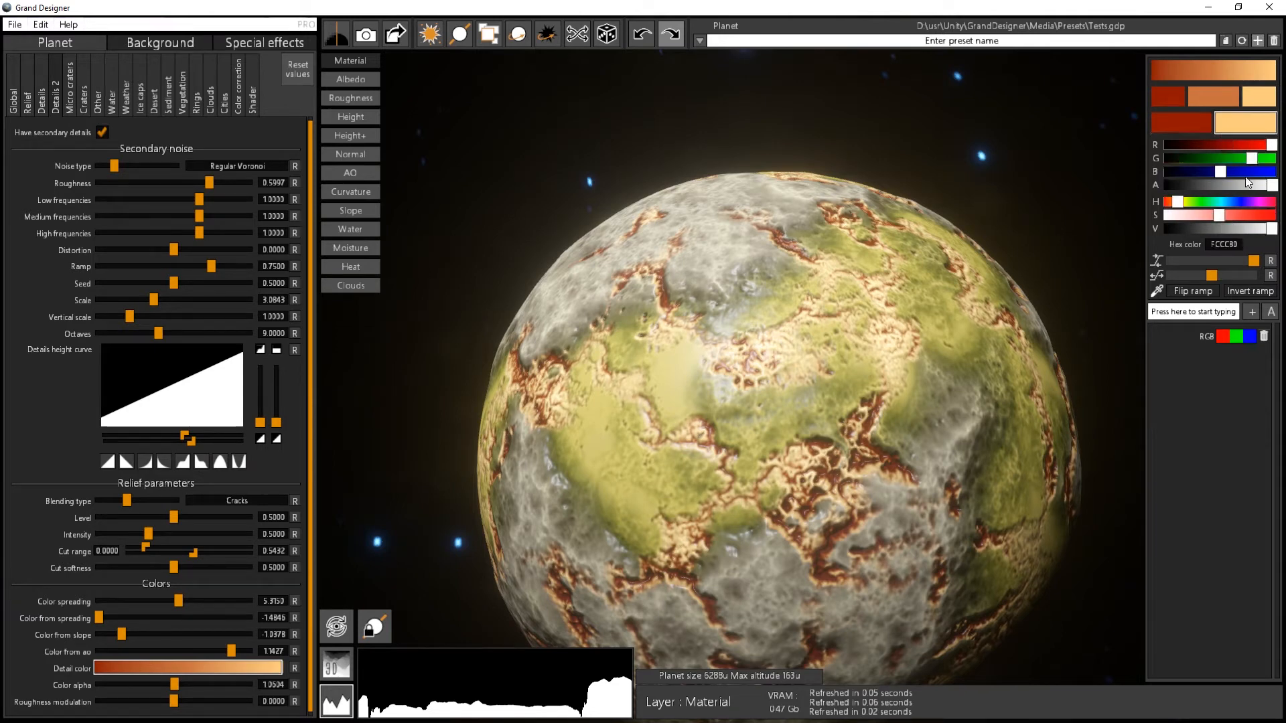
pyautogui.moveTo(1233, 226); pyautogui.dragTo(1221, 229)
pyautogui.moveTo(687, 472); pyautogui.dragTo(912, 495)
pyautogui.scroll(1, 770, 468)
pyautogui.moveTo(770, 469); pyautogui.dragTo(699, 503)
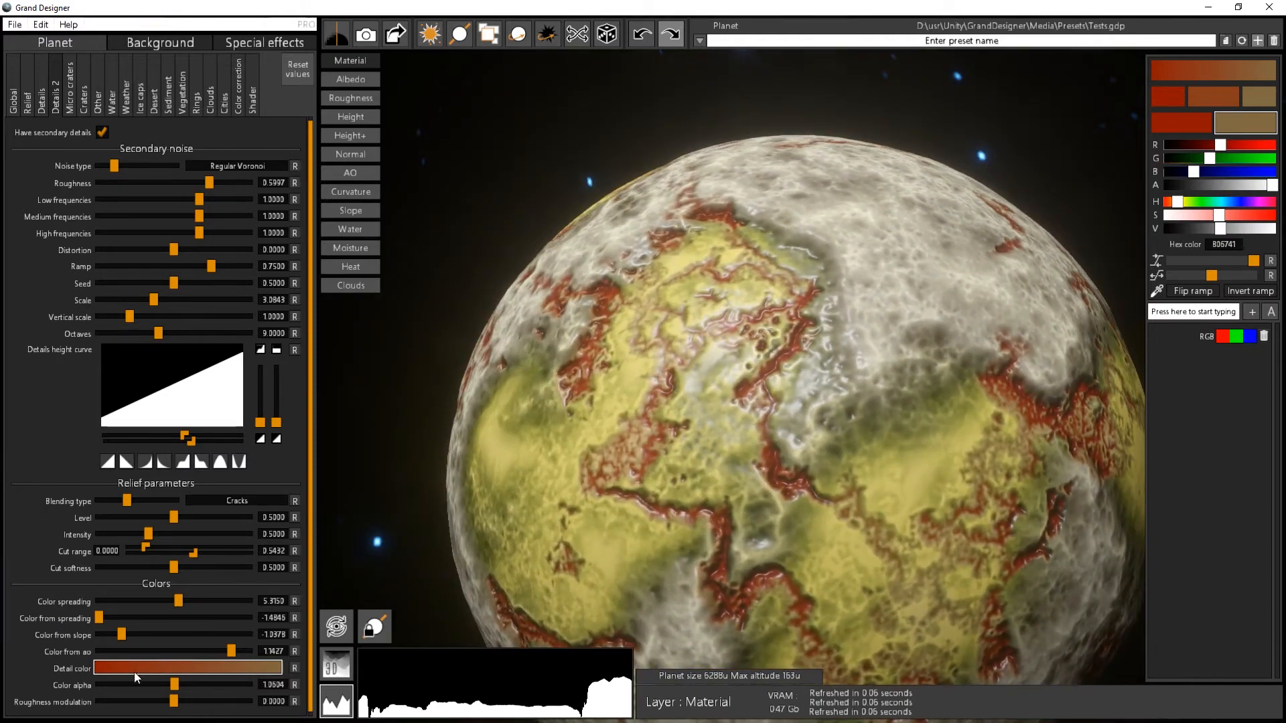
# - Adjust the ramp's dark red start color to 901F08
pyautogui.click(1183, 121)
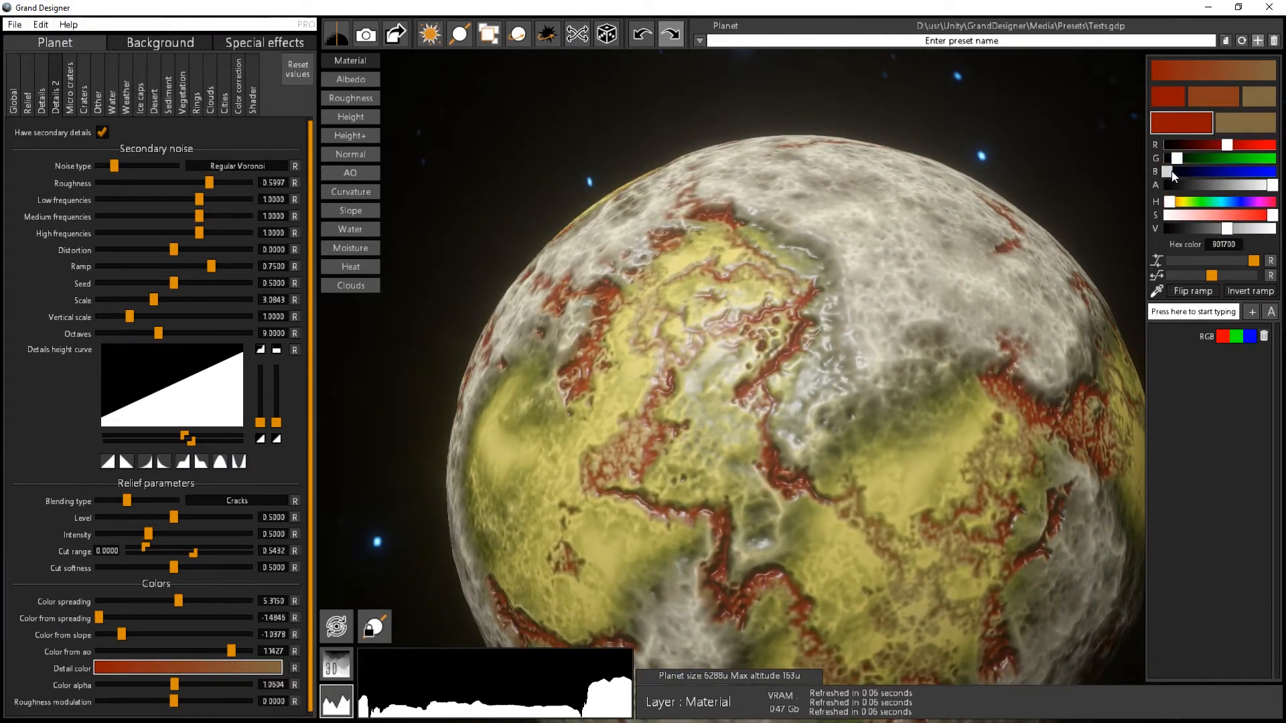
pyautogui.moveTo(1170, 172); pyautogui.dragTo(1180, 159)
pyautogui.moveTo(714, 455); pyautogui.dragTo(905, 413)
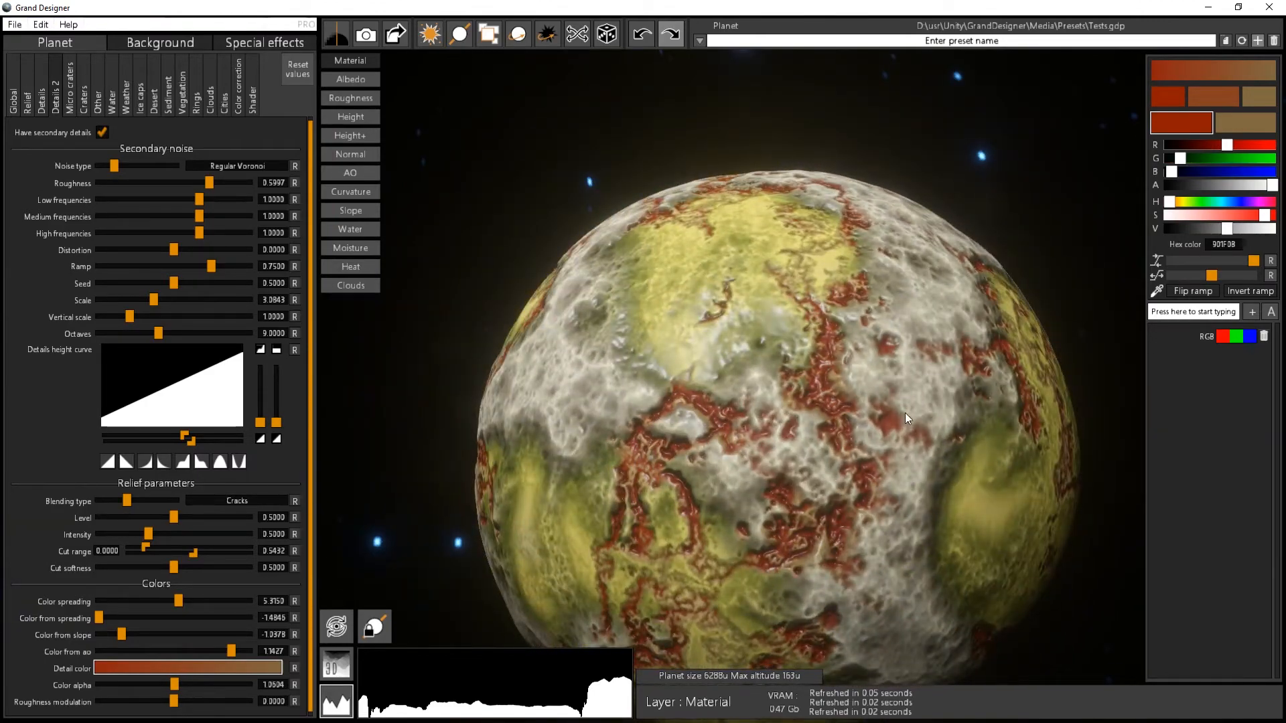
# - Examine the red crack coloring from several sides of the planet, both at a distance and up close
pyautogui.moveTo(1010, 681); pyautogui.dragTo(606, 391)
pyautogui.scroll(-2, 810, 450)
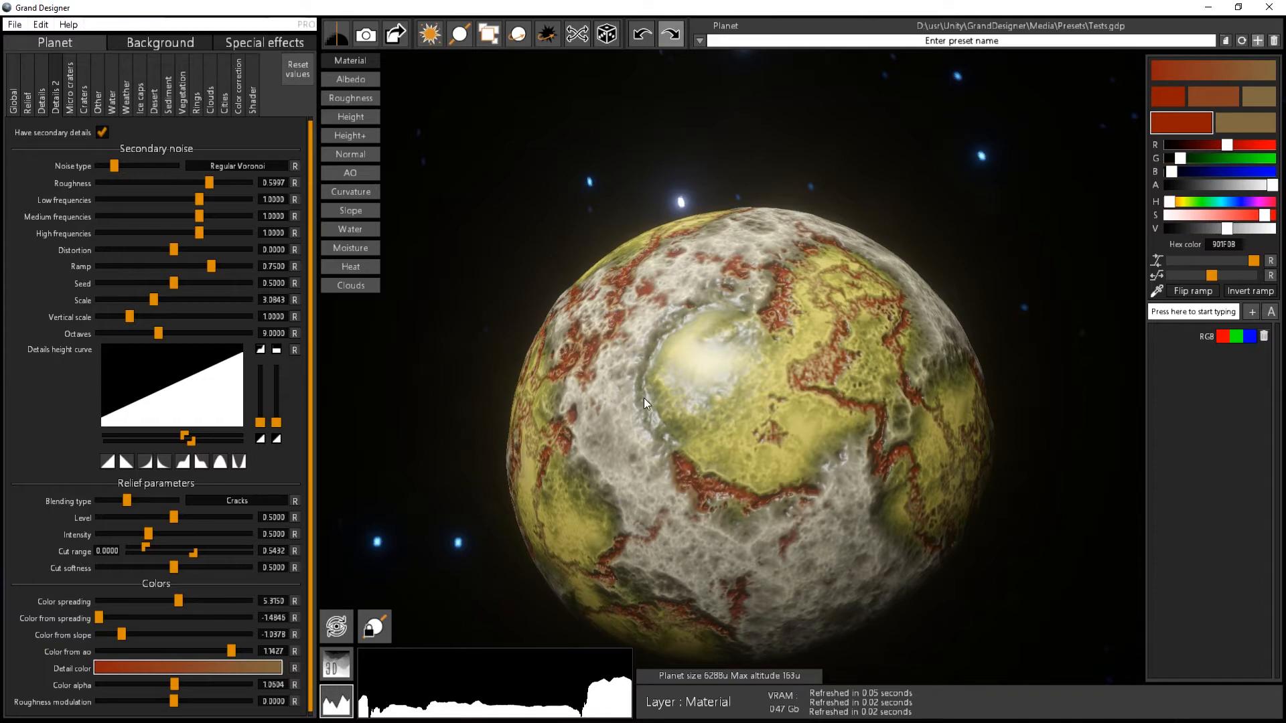
pyautogui.moveTo(793, 501); pyautogui.dragTo(537, 379)
pyautogui.scroll(3, 707, 424)
pyautogui.scroll(-1, 705, 423)
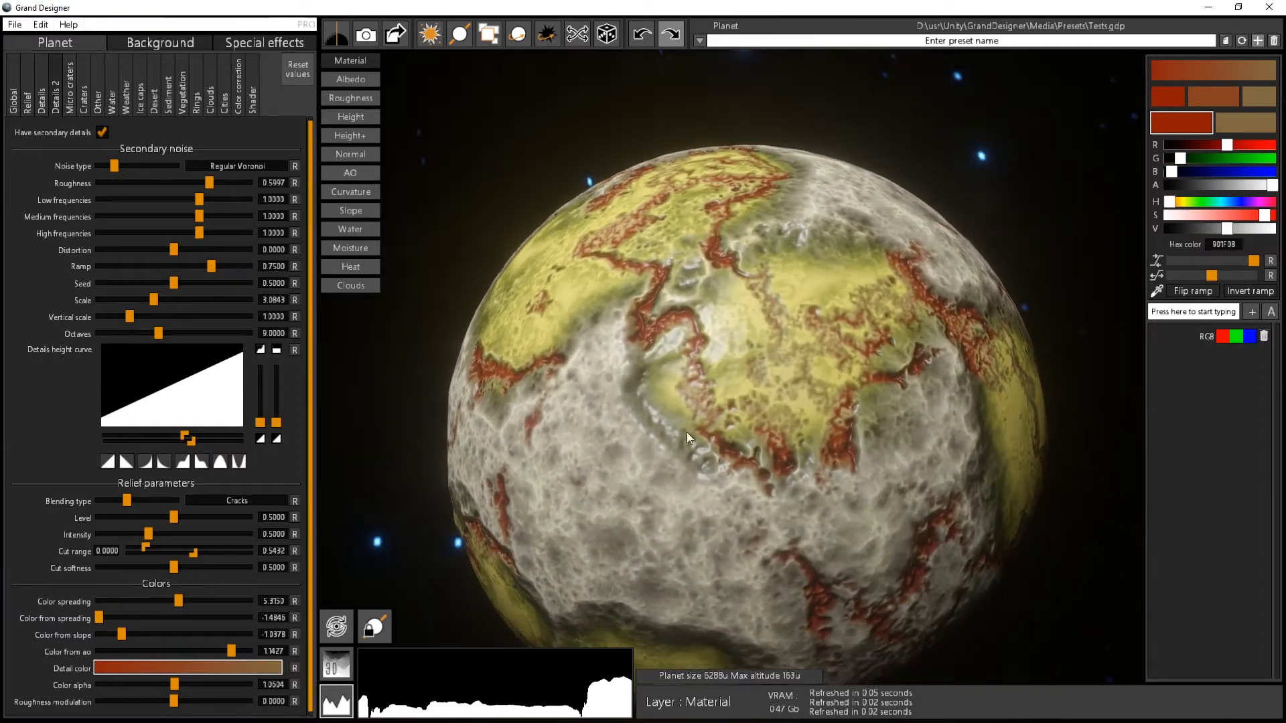
pyautogui.moveTo(686, 433); pyautogui.dragTo(757, 472)
pyautogui.scroll(2, 629, 382)
pyautogui.scroll(-1, 648, 380)
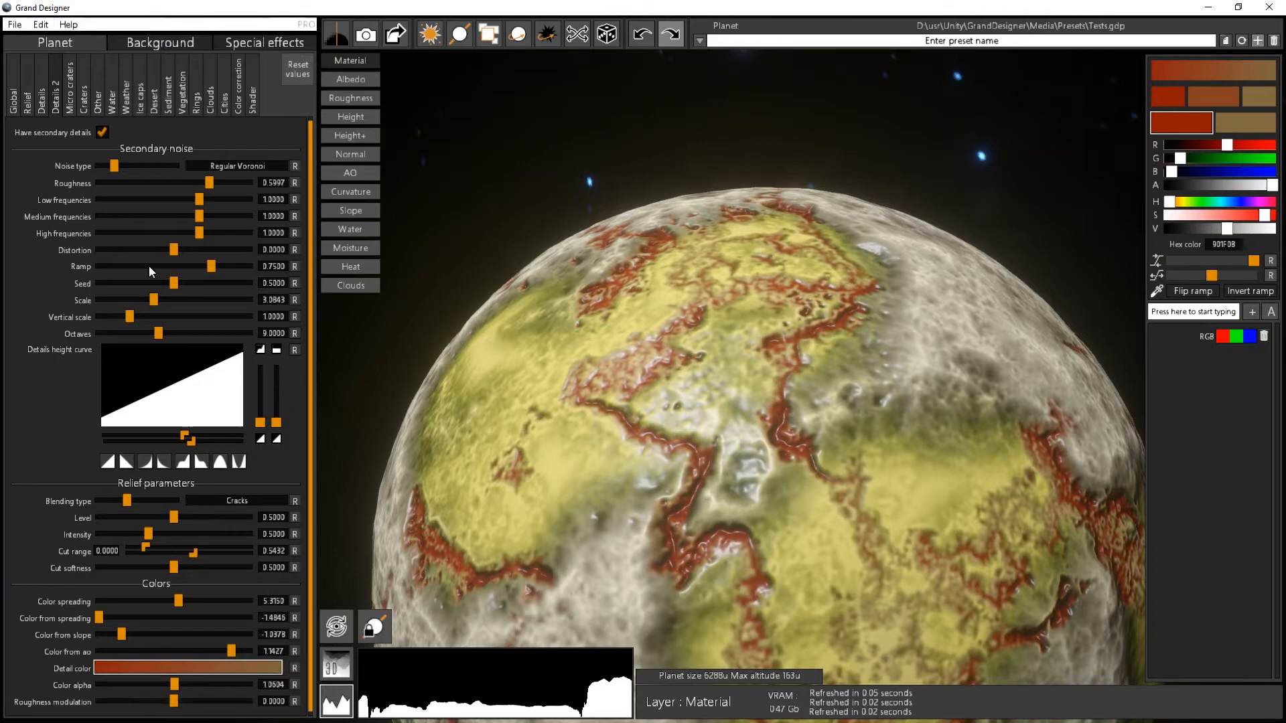
pyautogui.moveTo(832, 512); pyautogui.dragTo(703, 399)
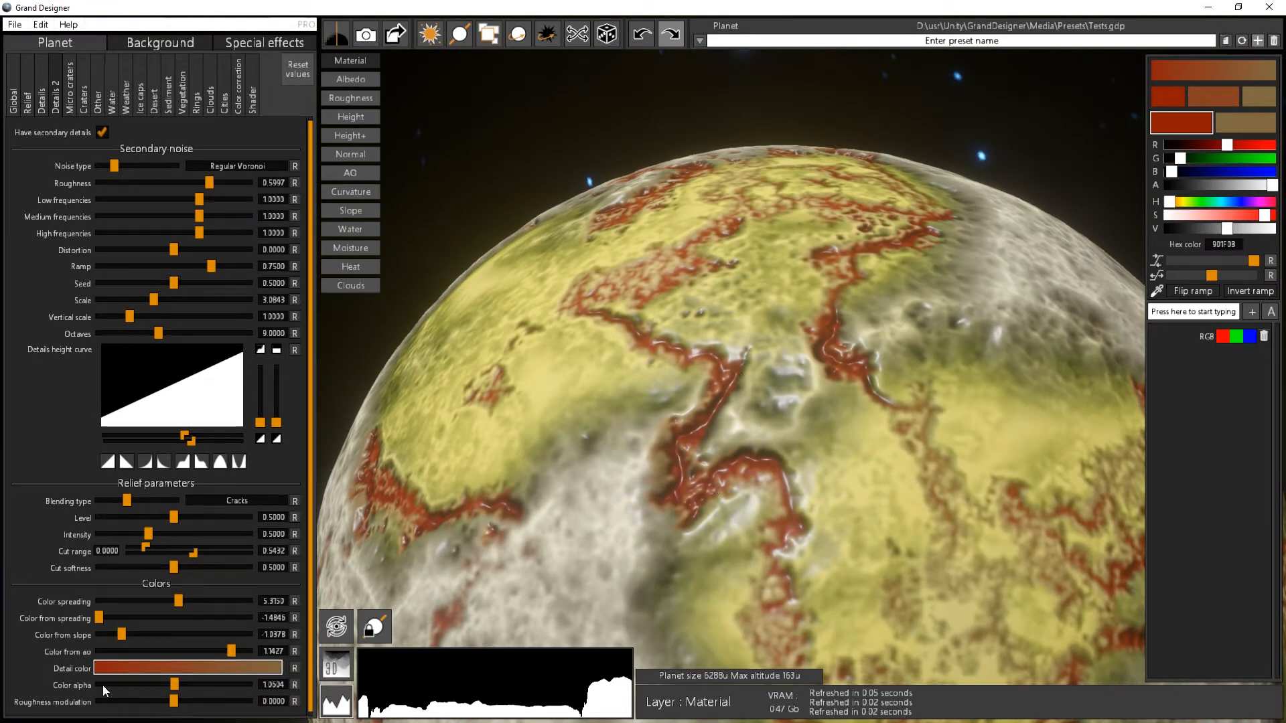
# - Set the secondary detail's roughness modulation to 1.0 and check the surface shine of the cracks around the planet
pyautogui.moveTo(174, 702); pyautogui.dragTo(249, 702)
pyautogui.moveTo(632, 447); pyautogui.dragTo(802, 389)
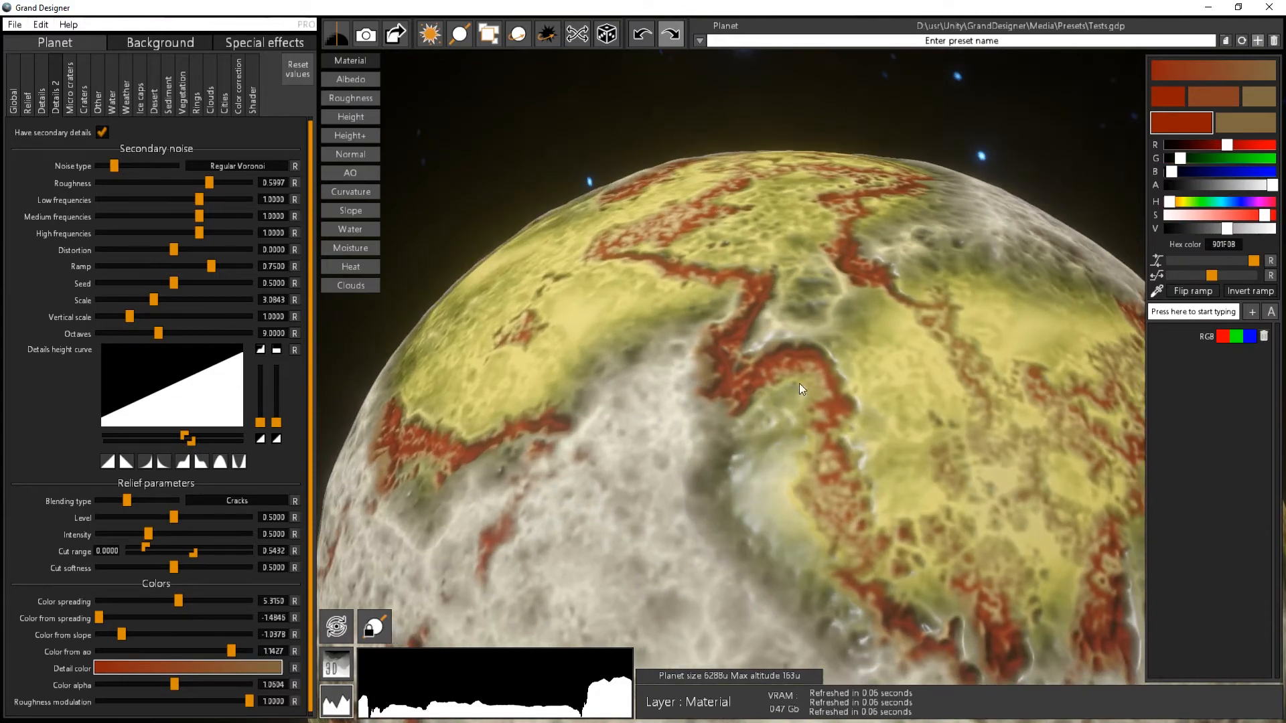
pyautogui.moveTo(835, 501); pyautogui.dragTo(668, 442)
pyautogui.moveTo(793, 383); pyautogui.dragTo(584, 346)
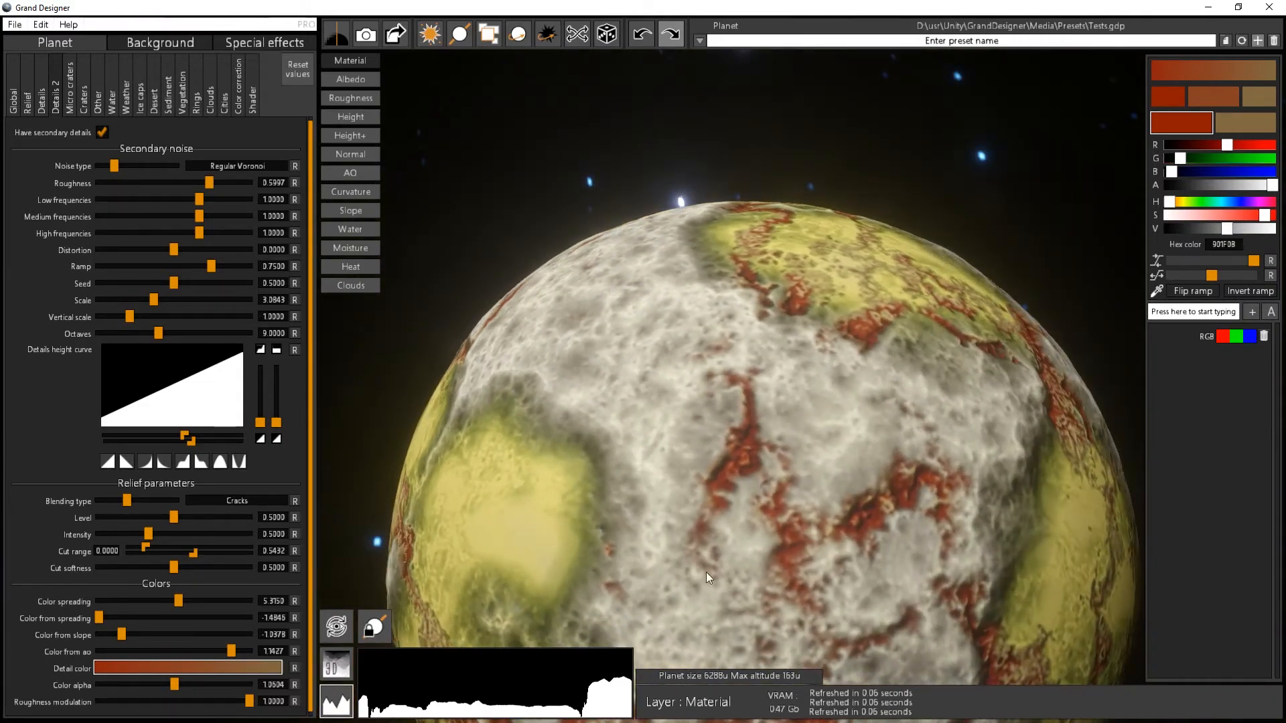
pyautogui.moveTo(706, 578); pyautogui.dragTo(701, 316)
pyautogui.moveTo(737, 460); pyautogui.dragTo(670, 493)
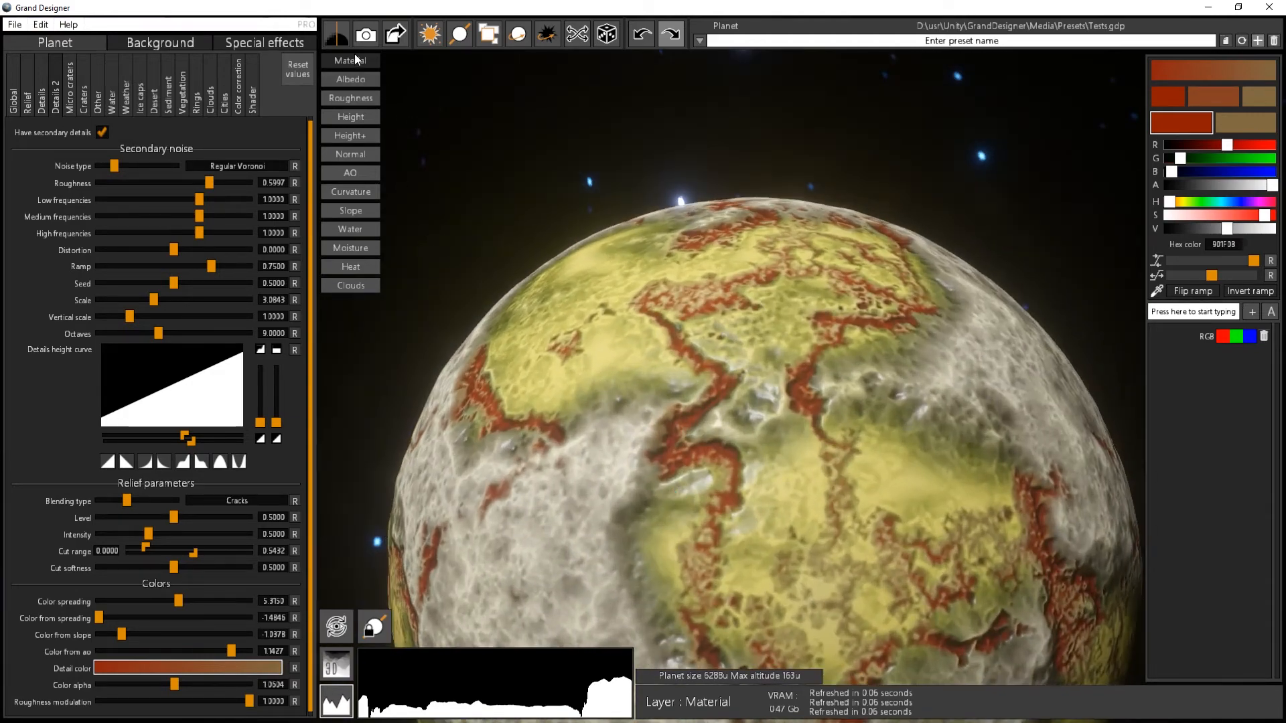
# - Render the planet's textures in HD final resolution and examine the cracks up close
pyautogui.click(334, 36)
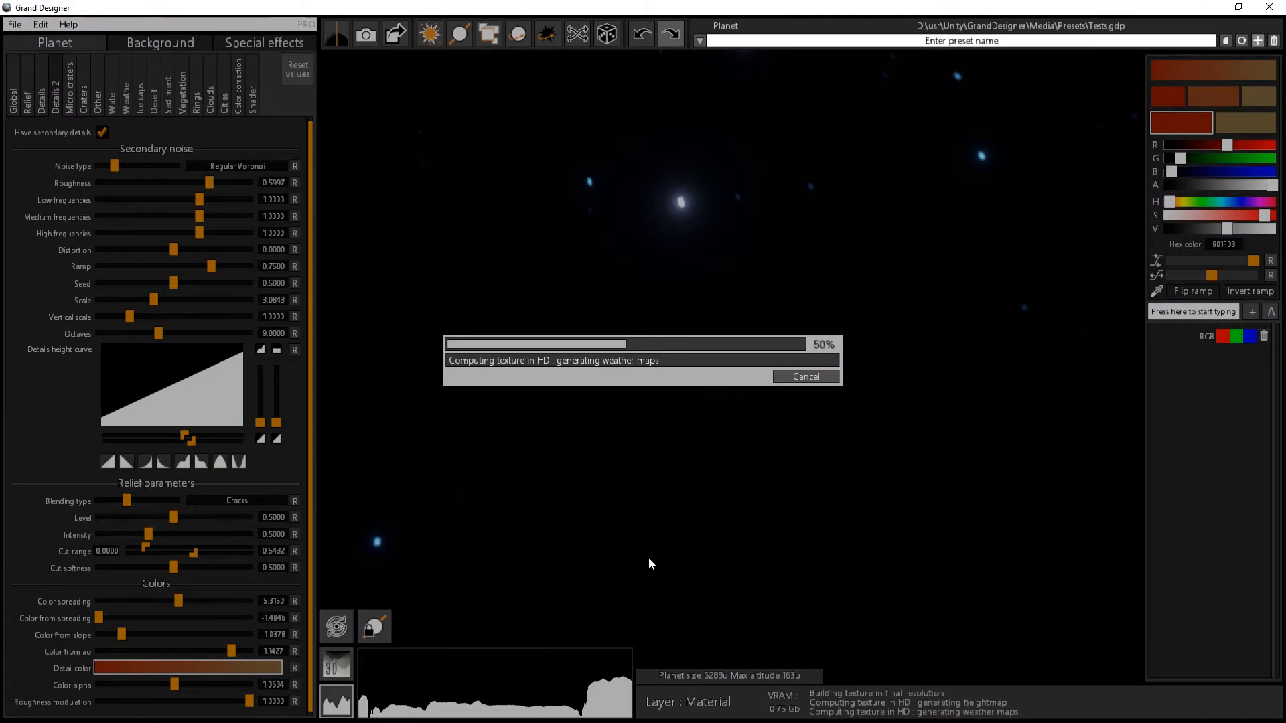
pyautogui.scroll(3, 687, 517)
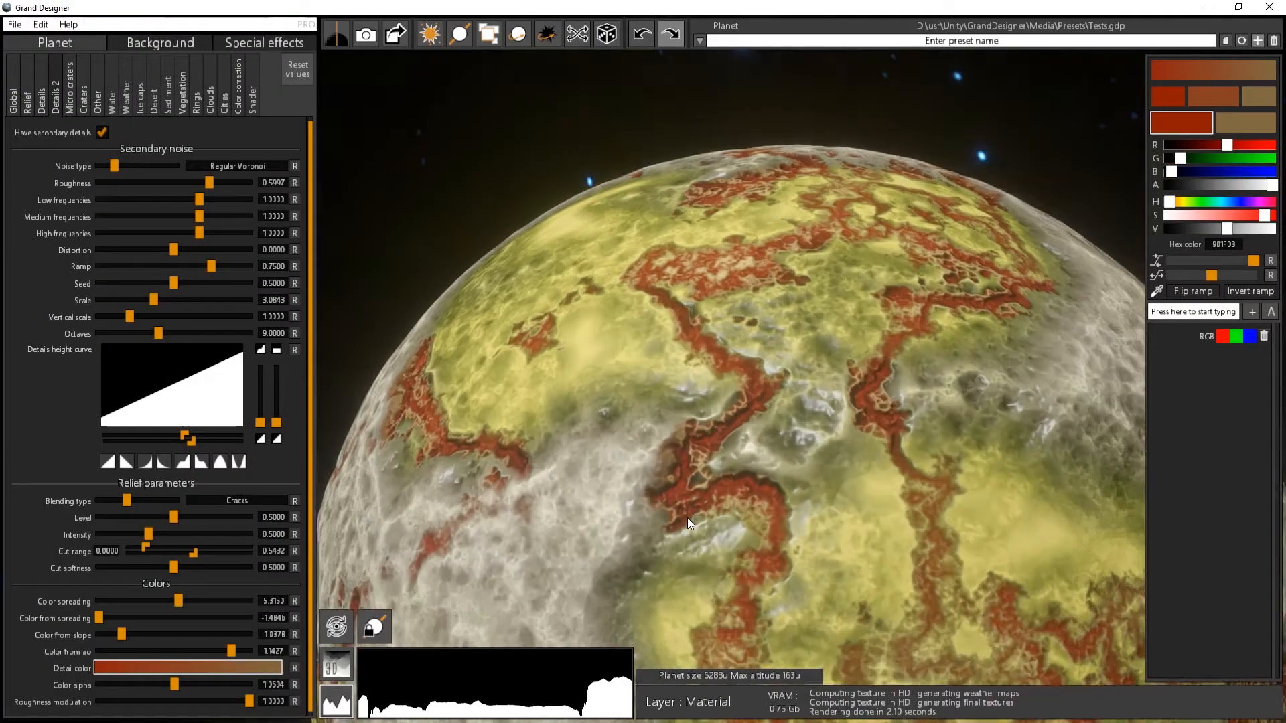
pyautogui.moveTo(687, 517); pyautogui.dragTo(734, 420)
pyautogui.scroll(-3, 706, 566)
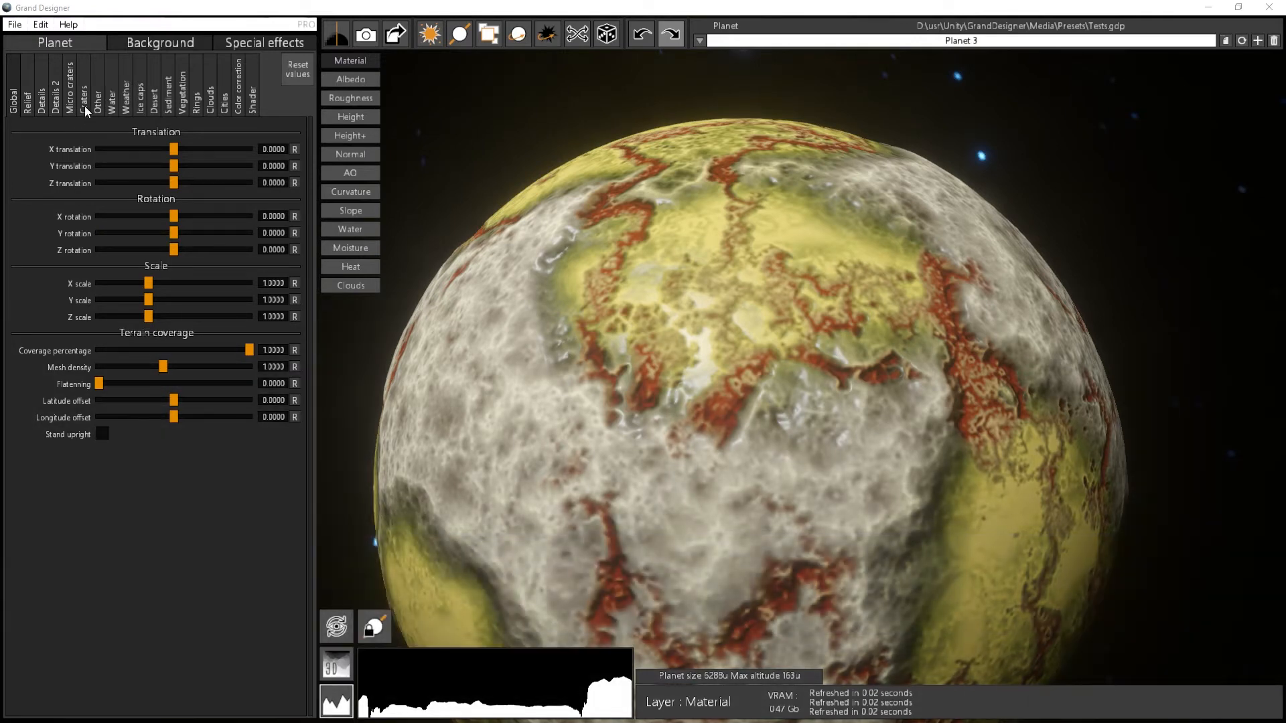
# - Enable craters on the planet and reduce the craters count to 230
pyautogui.click(71, 104)
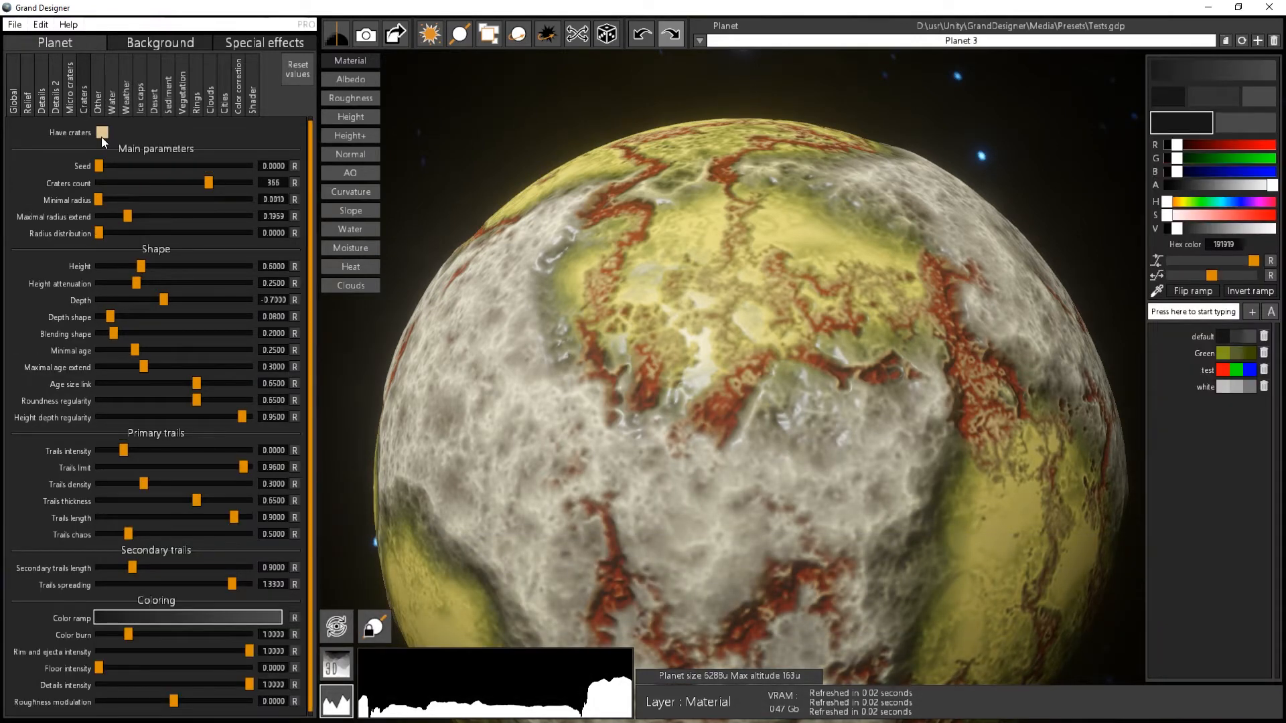
pyautogui.click(102, 134)
pyautogui.moveTo(206, 182)
pyautogui.mouseDown()
pyautogui.moveTo(107, 188)
pyautogui.moveTo(234, 182)
pyautogui.moveTo(193, 182)
pyautogui.mouseUp()
pyautogui.click(173, 183)
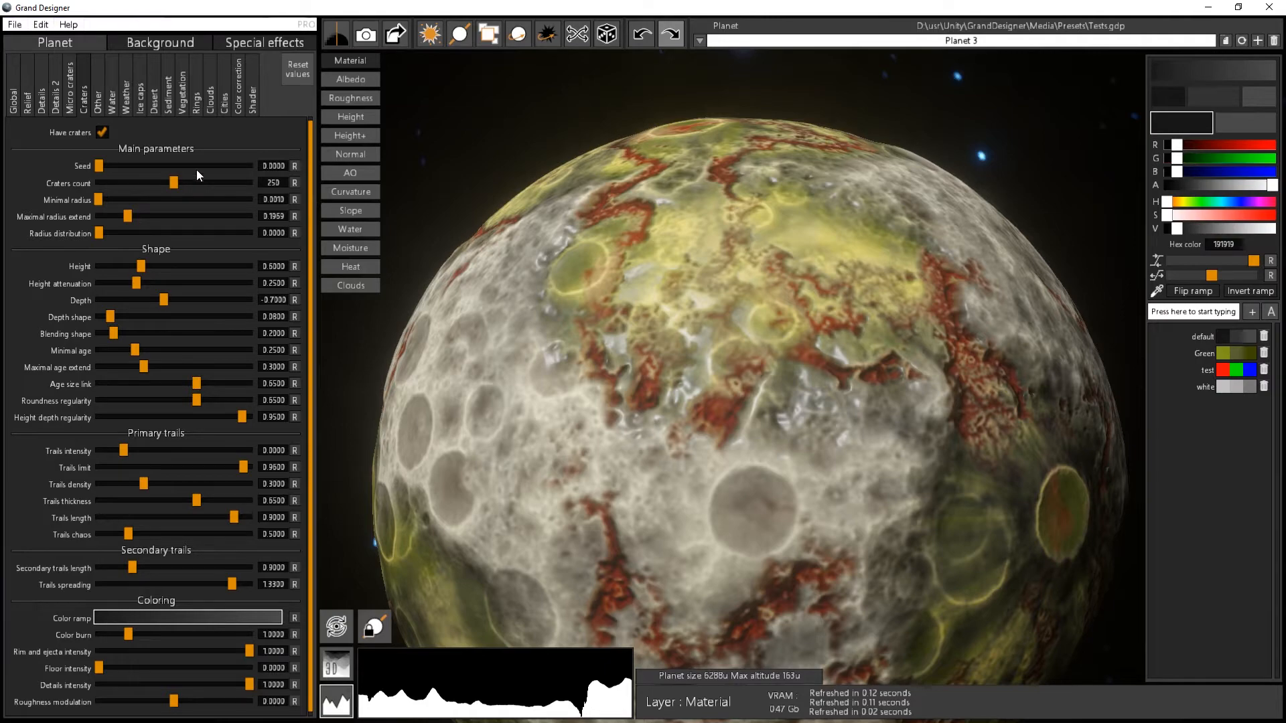
pyautogui.moveTo(174, 183)
pyautogui.mouseDown()
pyautogui.moveTo(143, 180)
pyautogui.moveTo(167, 183)
pyautogui.mouseUp()
# - Inspect the cratered surface from several sides and disable the craters
pyautogui.moveTo(609, 434); pyautogui.dragTo(598, 375)
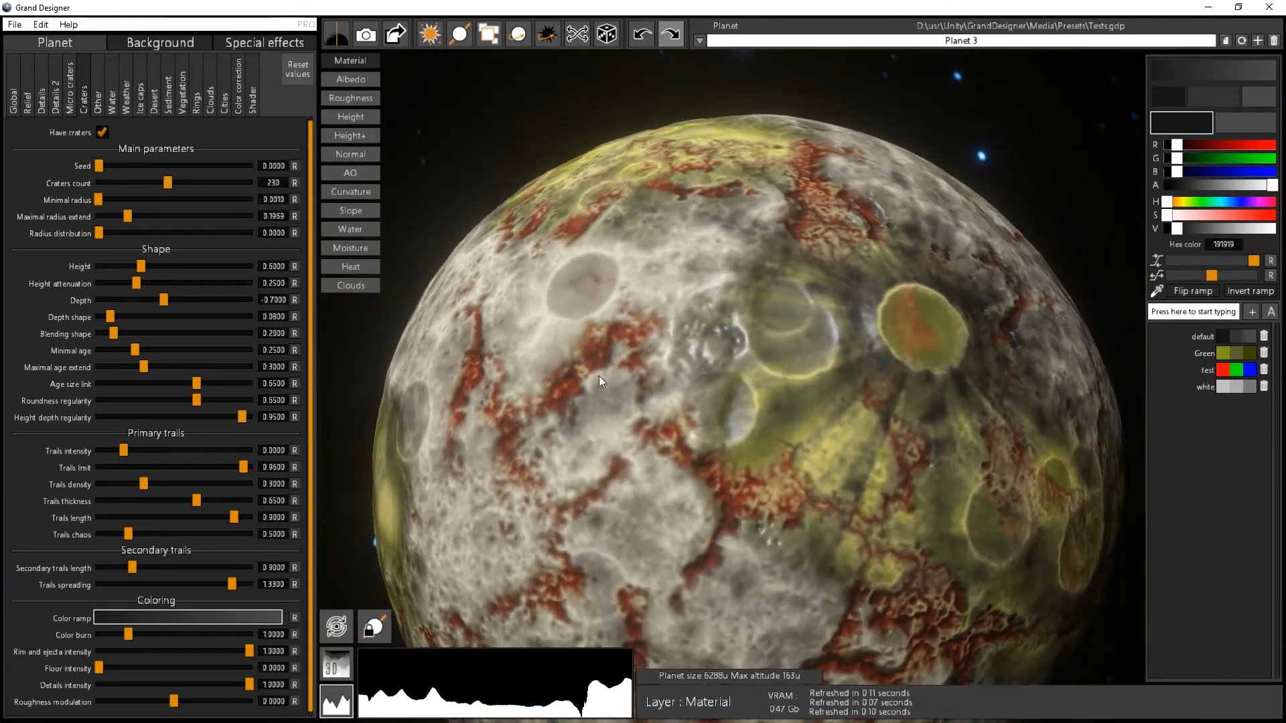
pyautogui.scroll(-3, 763, 425)
pyautogui.moveTo(762, 424); pyautogui.dragTo(688, 401)
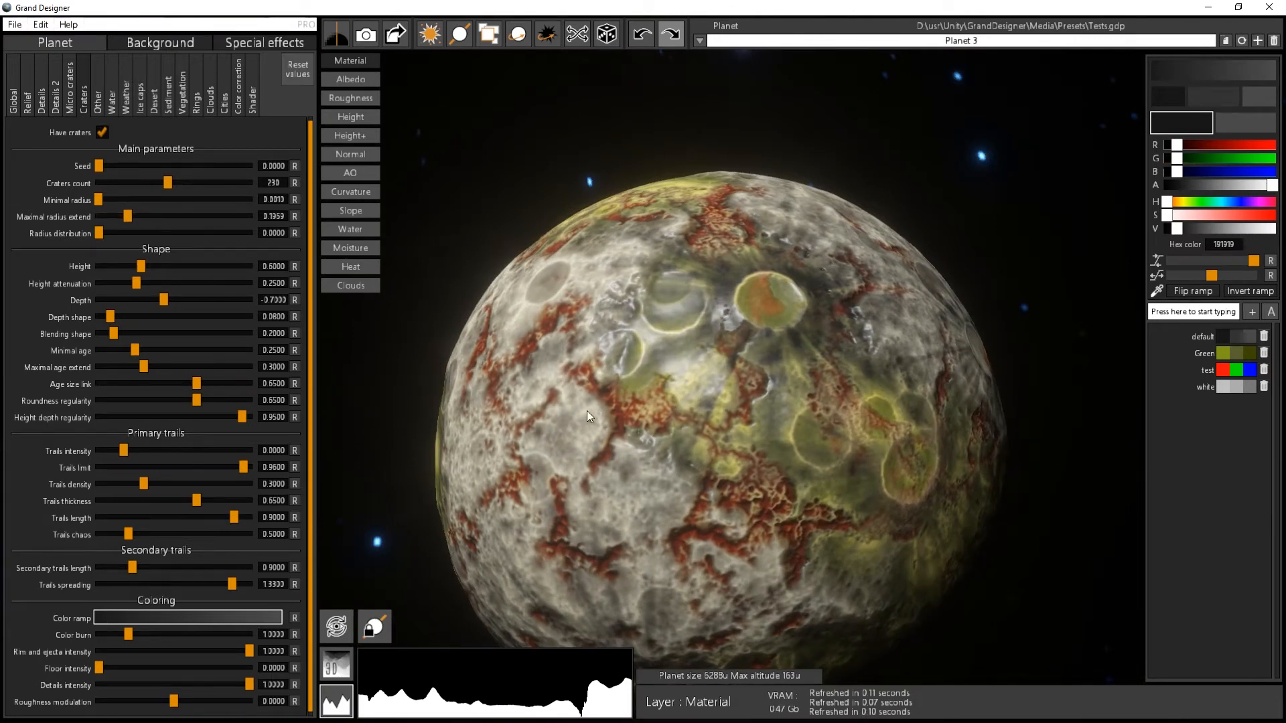
pyautogui.moveTo(587, 411); pyautogui.dragTo(616, 426)
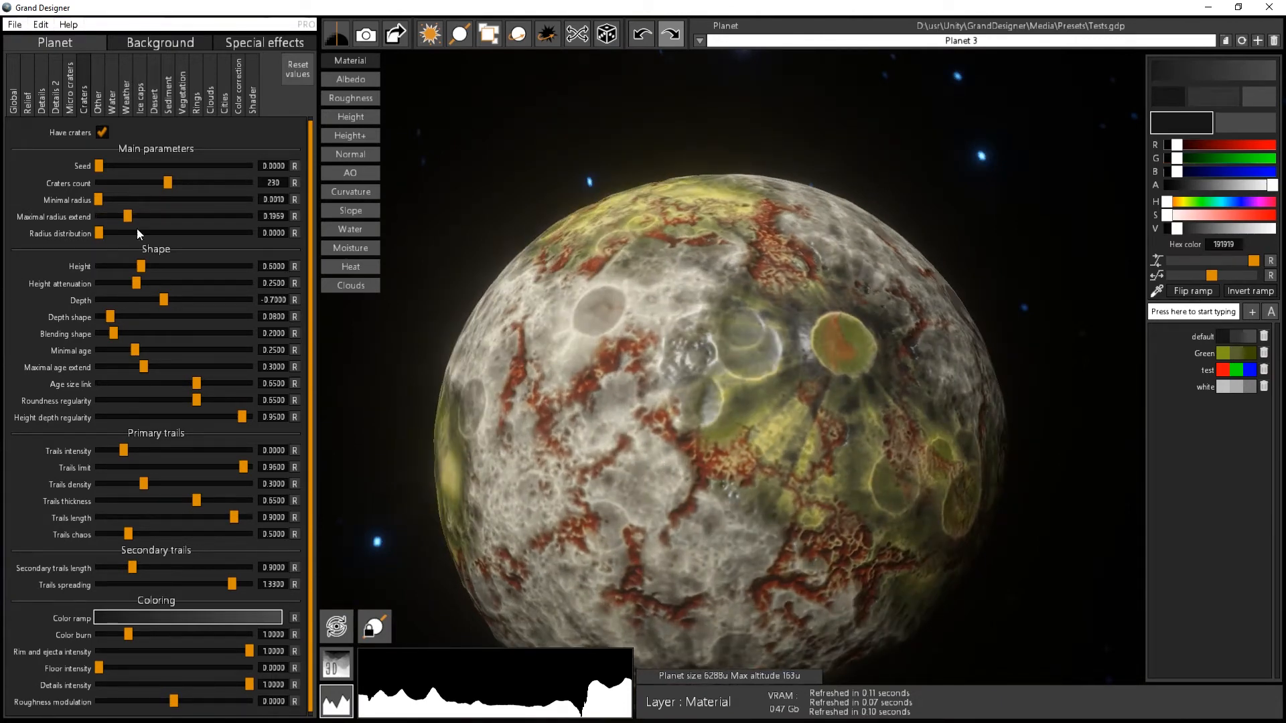
pyautogui.click(104, 132)
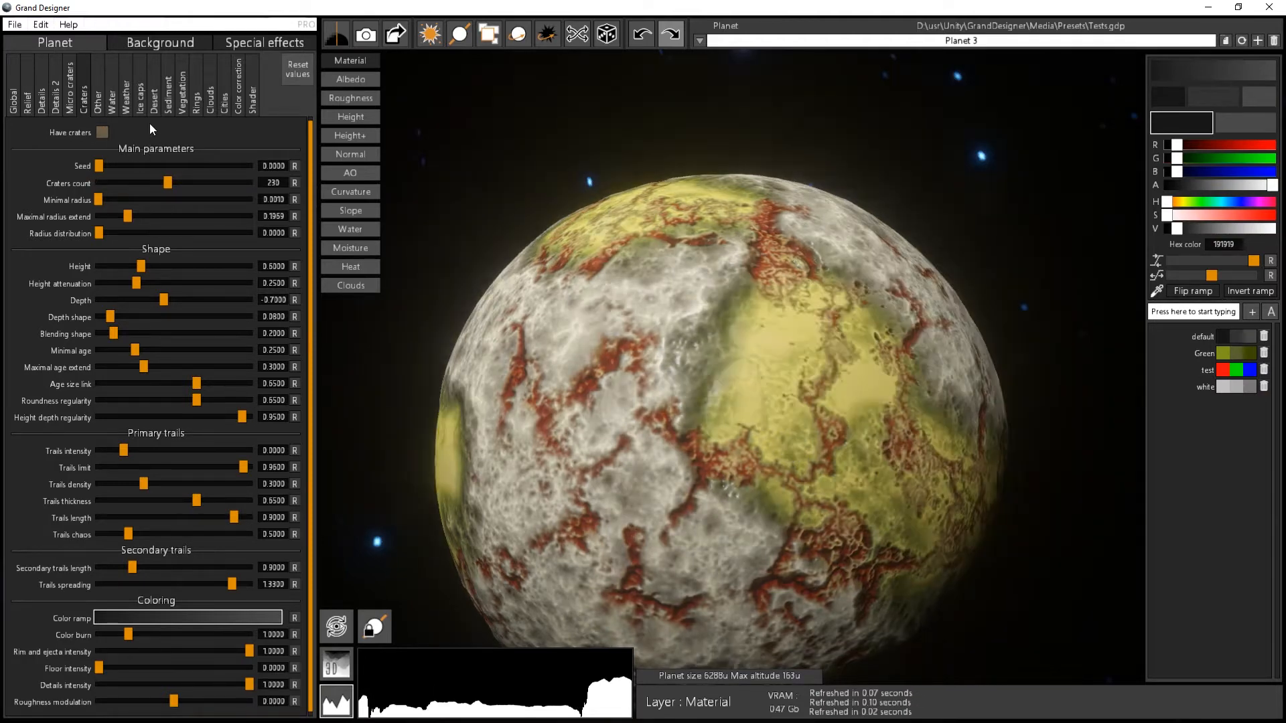
# - Enable micro craters and inspect them up close on the planet's surface
pyautogui.click(70, 98)
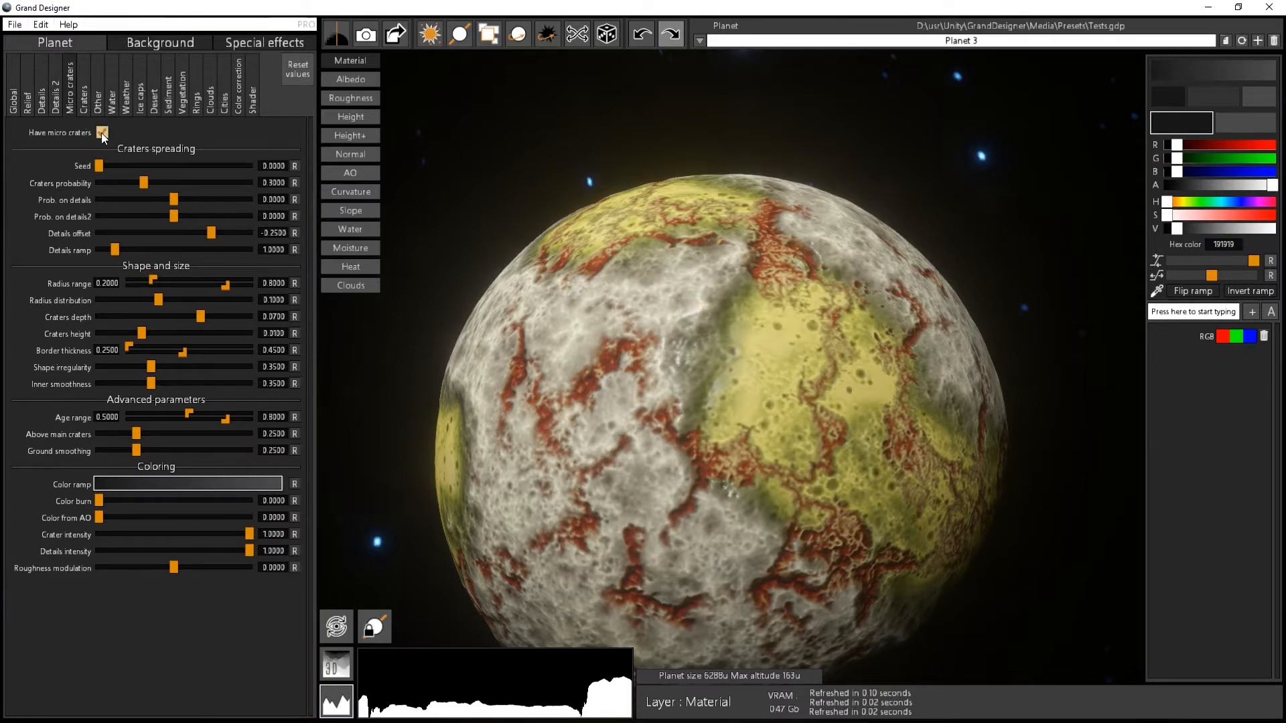
pyautogui.click(102, 132)
pyautogui.scroll(3, 613, 467)
pyautogui.scroll(1, 626, 452)
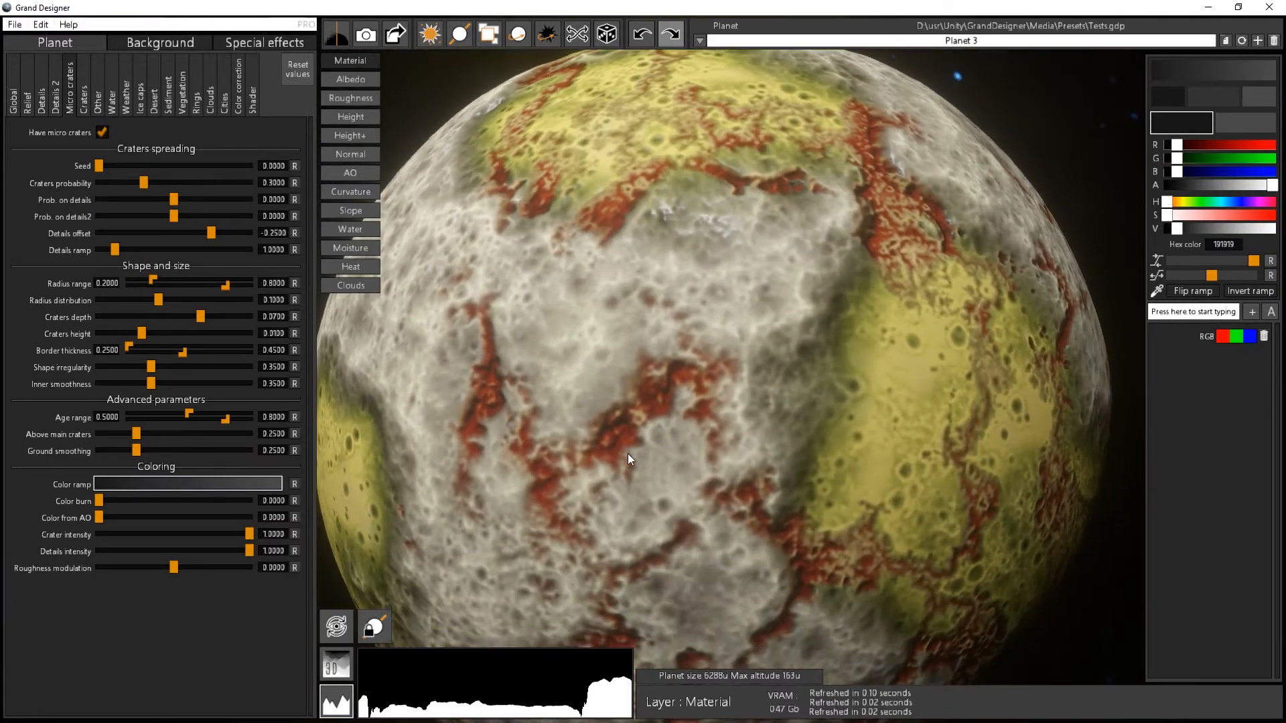
pyautogui.moveTo(628, 453); pyautogui.dragTo(669, 457)
pyautogui.scroll(-2, 588, 440)
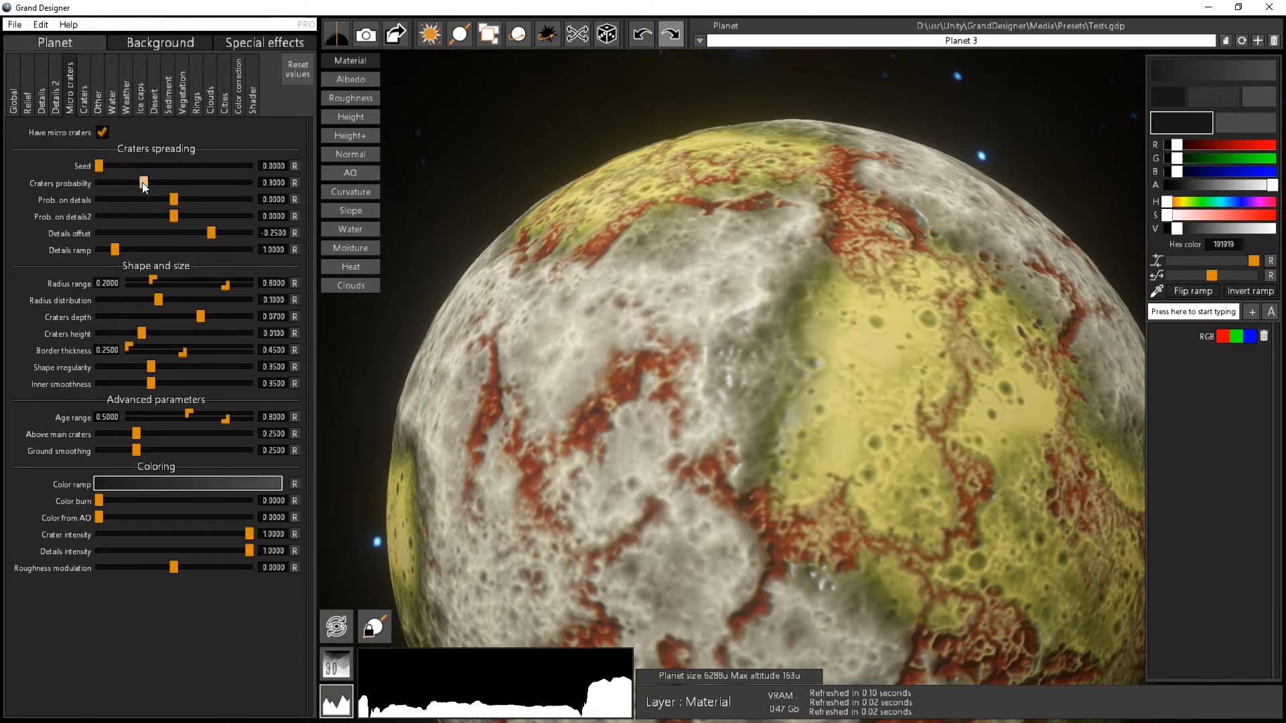
# - Try a micro craters probability of about 0.455, settle on about 0.54, and check the crater spread around the planet
pyautogui.moveTo(144, 182)
pyautogui.mouseDown()
pyautogui.moveTo(84, 187)
pyautogui.moveTo(252, 183)
pyautogui.moveTo(102, 170)
pyautogui.moveTo(226, 186)
pyautogui.moveTo(166, 191)
pyautogui.mouseUp()
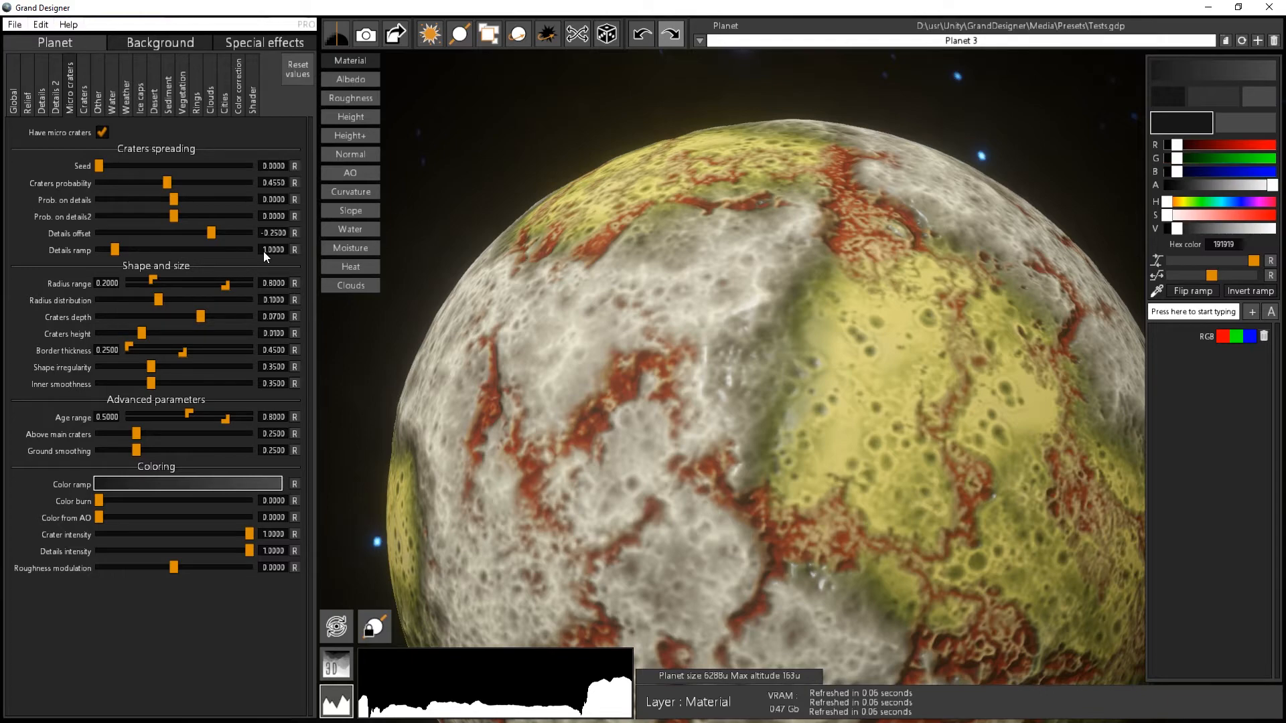
pyautogui.moveTo(957, 320); pyautogui.dragTo(730, 340)
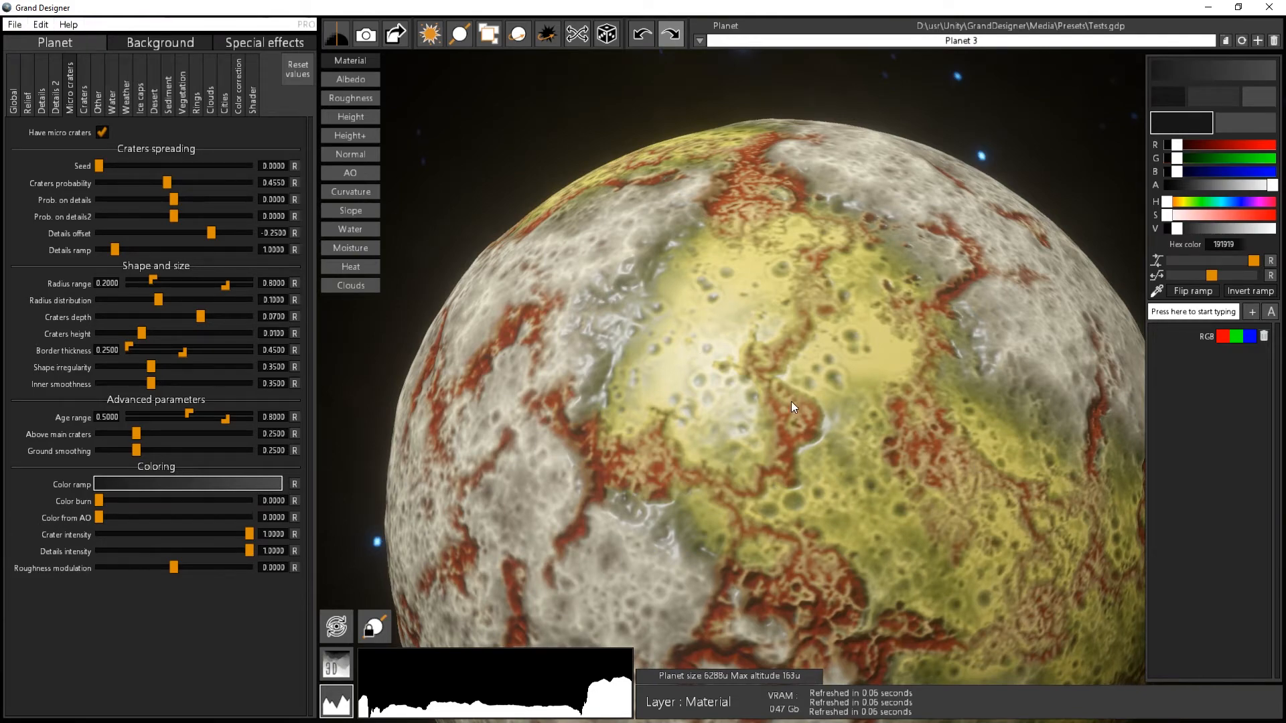
pyautogui.moveTo(734, 491); pyautogui.dragTo(811, 363)
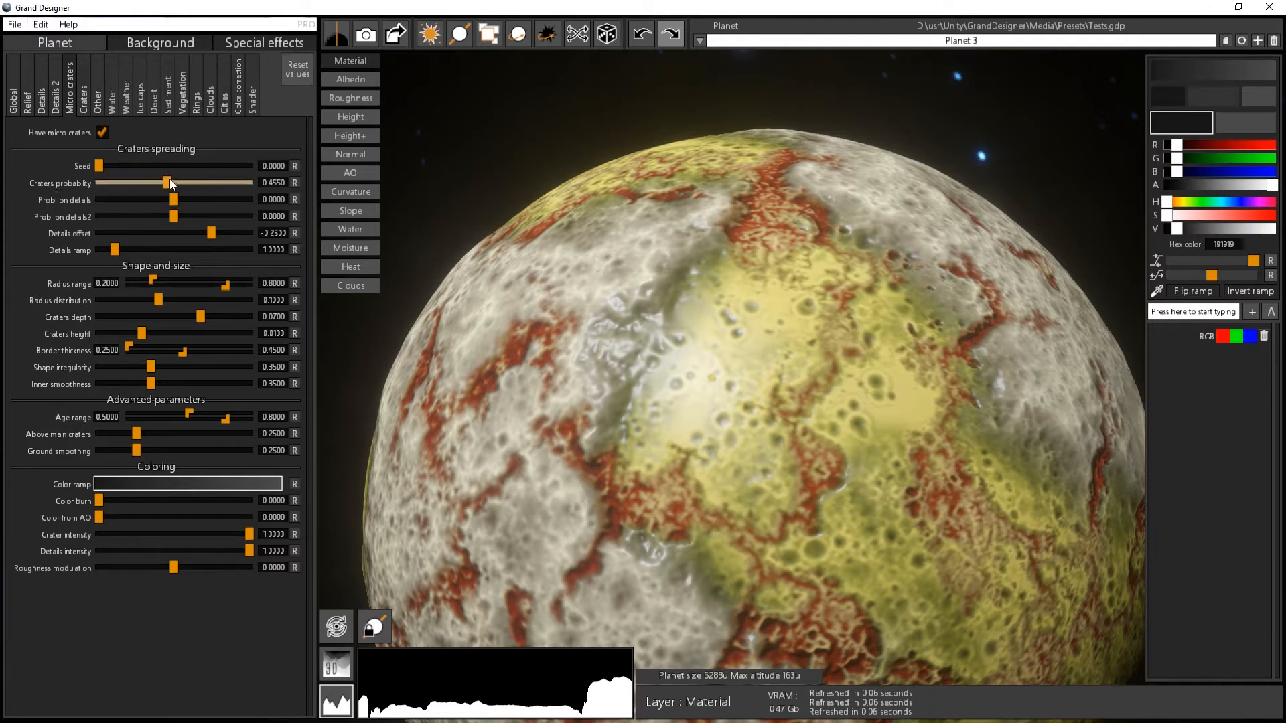
pyautogui.moveTo(170, 181); pyautogui.dragTo(184, 185)
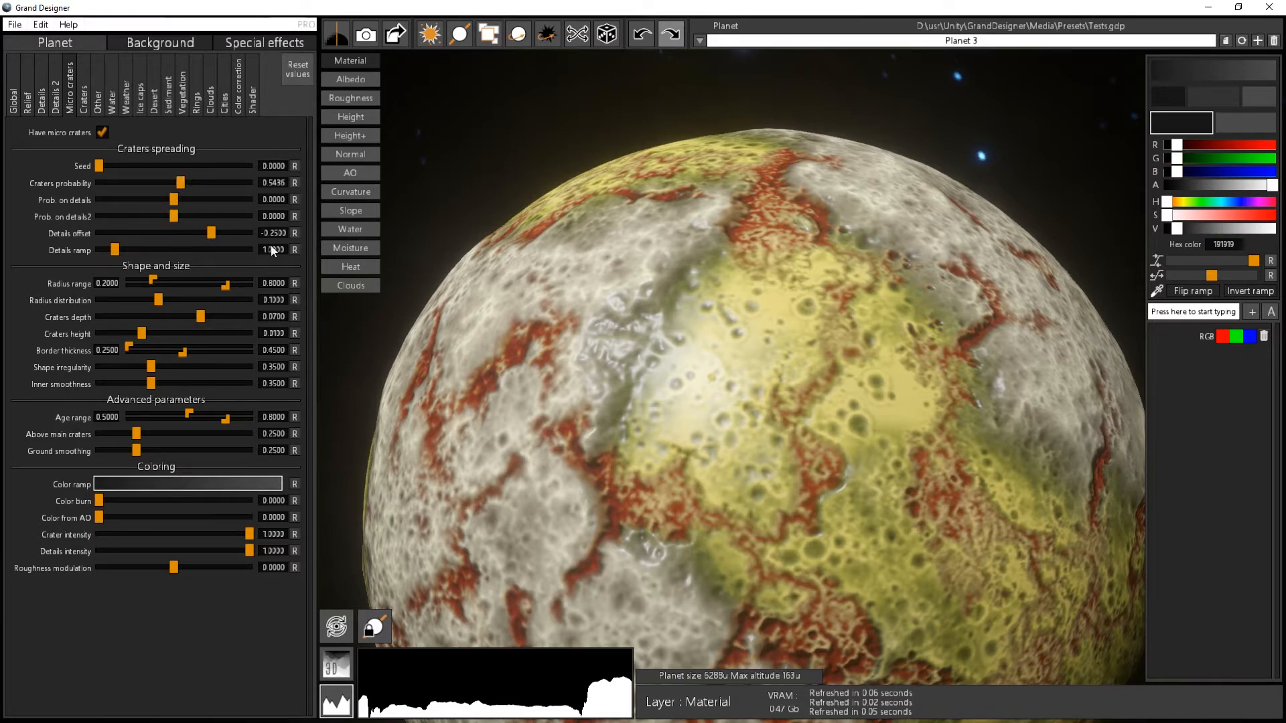
pyautogui.moveTo(608, 435); pyautogui.dragTo(667, 378)
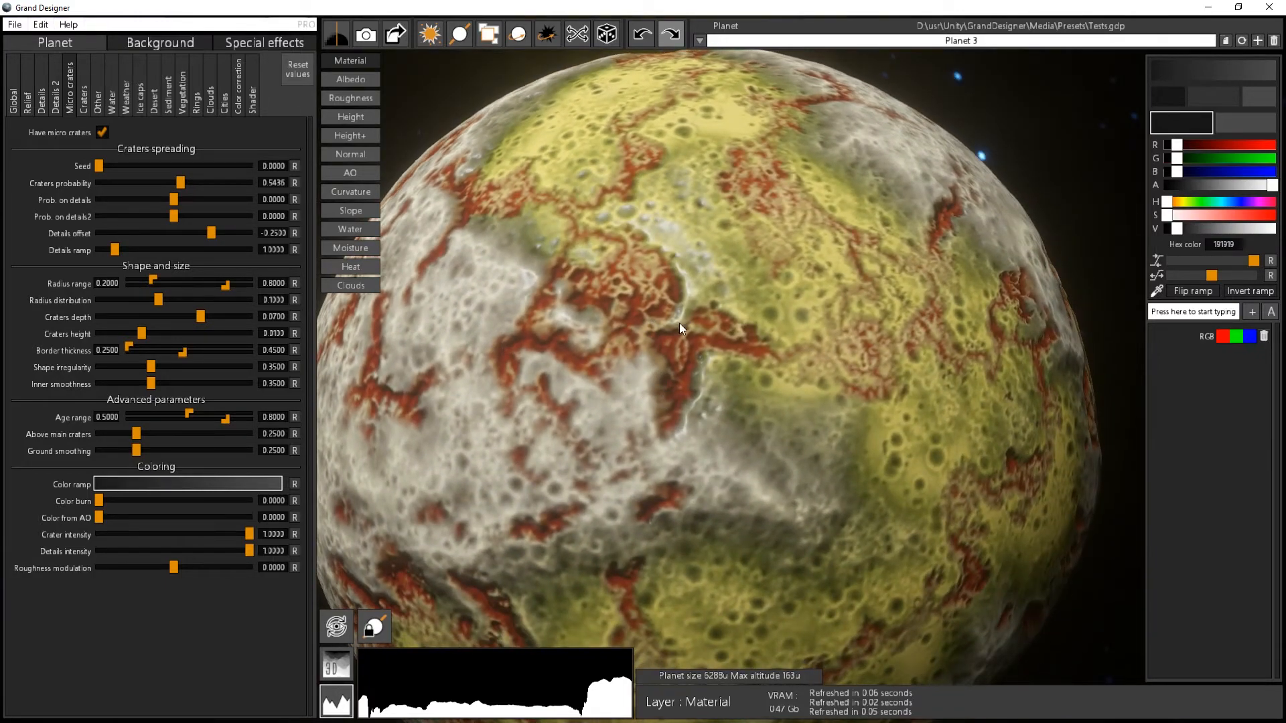
pyautogui.moveTo(679, 322); pyautogui.dragTo(689, 265)
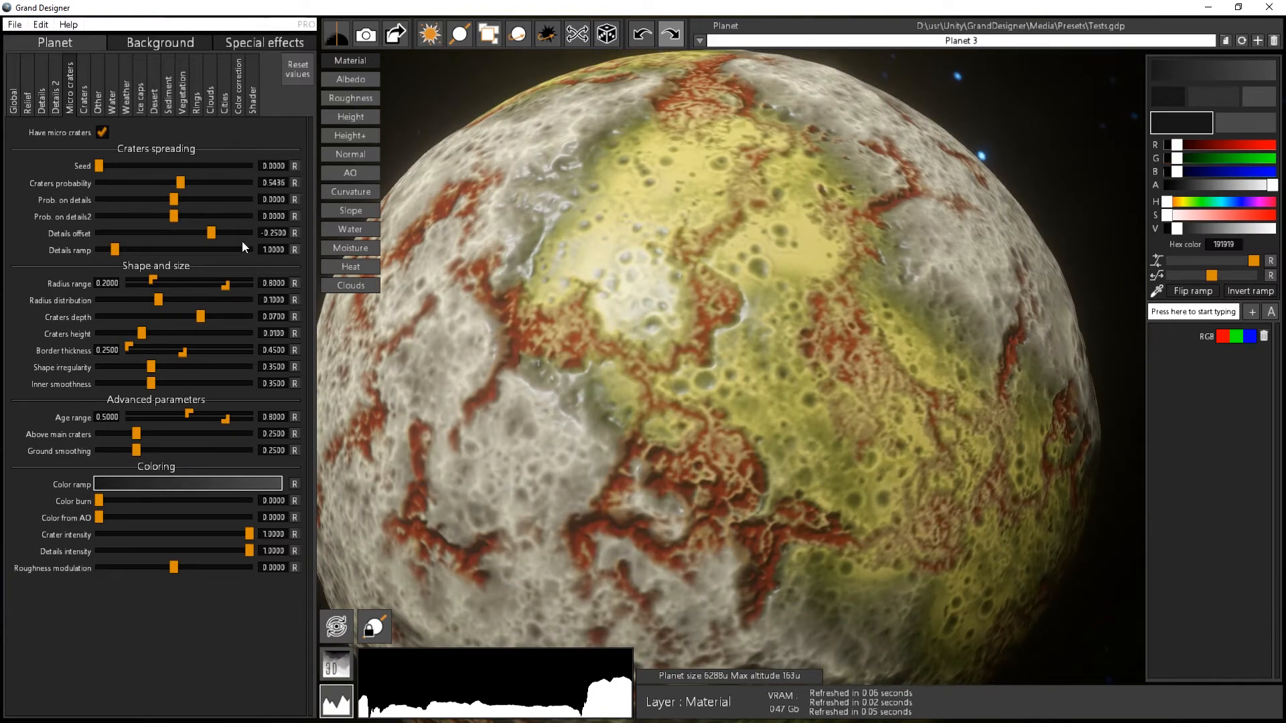
# - Set the micro craters' probability on details2 to -1 and inspect the crater spread around the planet
pyautogui.moveTo(174, 218); pyautogui.dragTo(73, 213)
pyautogui.moveTo(830, 466); pyautogui.dragTo(300, 345)
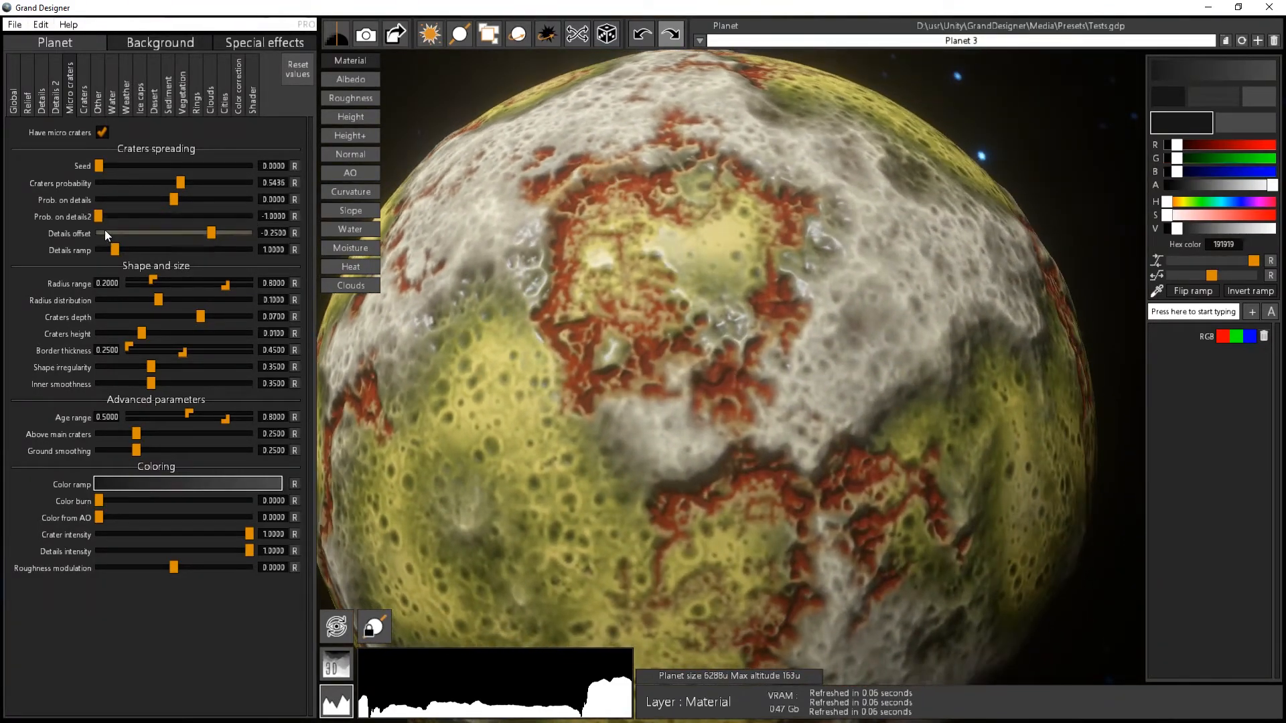
pyautogui.moveTo(95, 216)
pyautogui.mouseDown()
pyautogui.moveTo(191, 214)
pyautogui.moveTo(91, 217)
pyautogui.mouseUp()
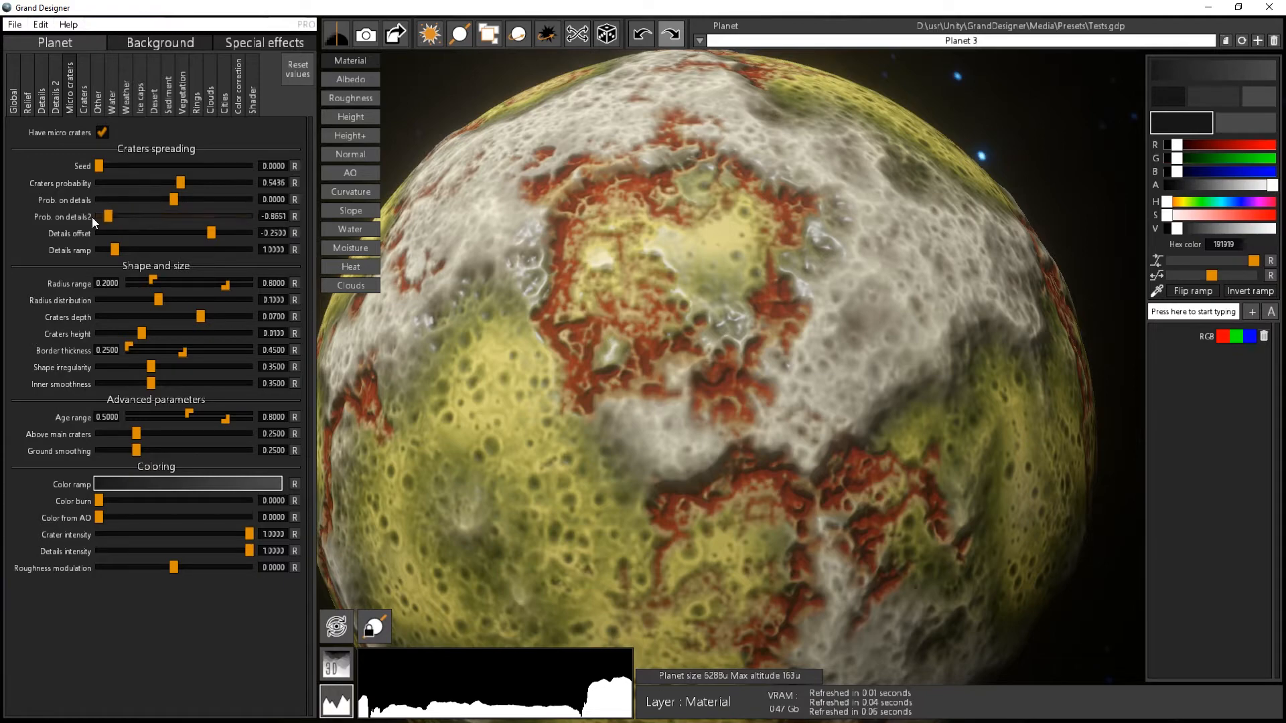
pyautogui.moveTo(716, 334); pyautogui.dragTo(971, 332)
pyautogui.scroll(-2, 713, 335)
pyautogui.scroll(1, 660, 385)
pyautogui.moveTo(661, 384); pyautogui.dragTo(766, 371)
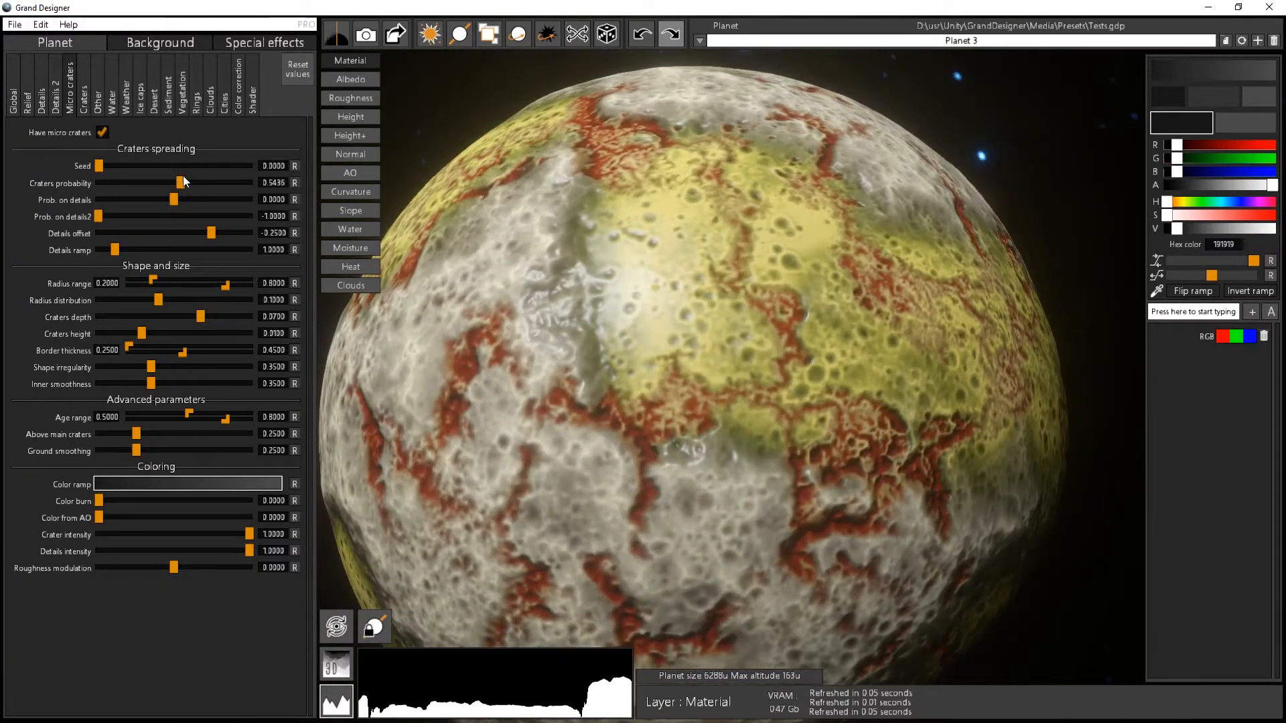
# - Try a micro craters probability on details of about -0.63 and check the cracks from several sides
pyautogui.moveTo(172, 199); pyautogui.dragTo(126, 200)
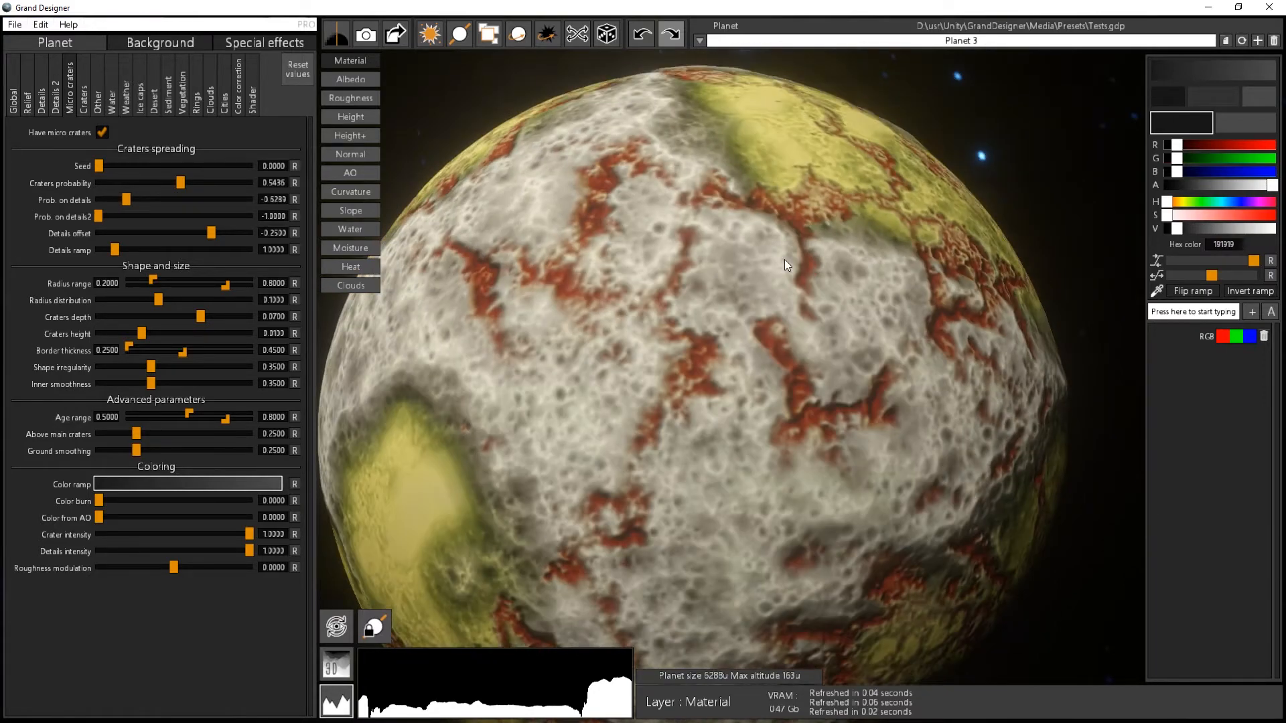
pyautogui.moveTo(785, 260); pyautogui.dragTo(595, 166)
pyautogui.moveTo(750, 276); pyautogui.dragTo(297, 344)
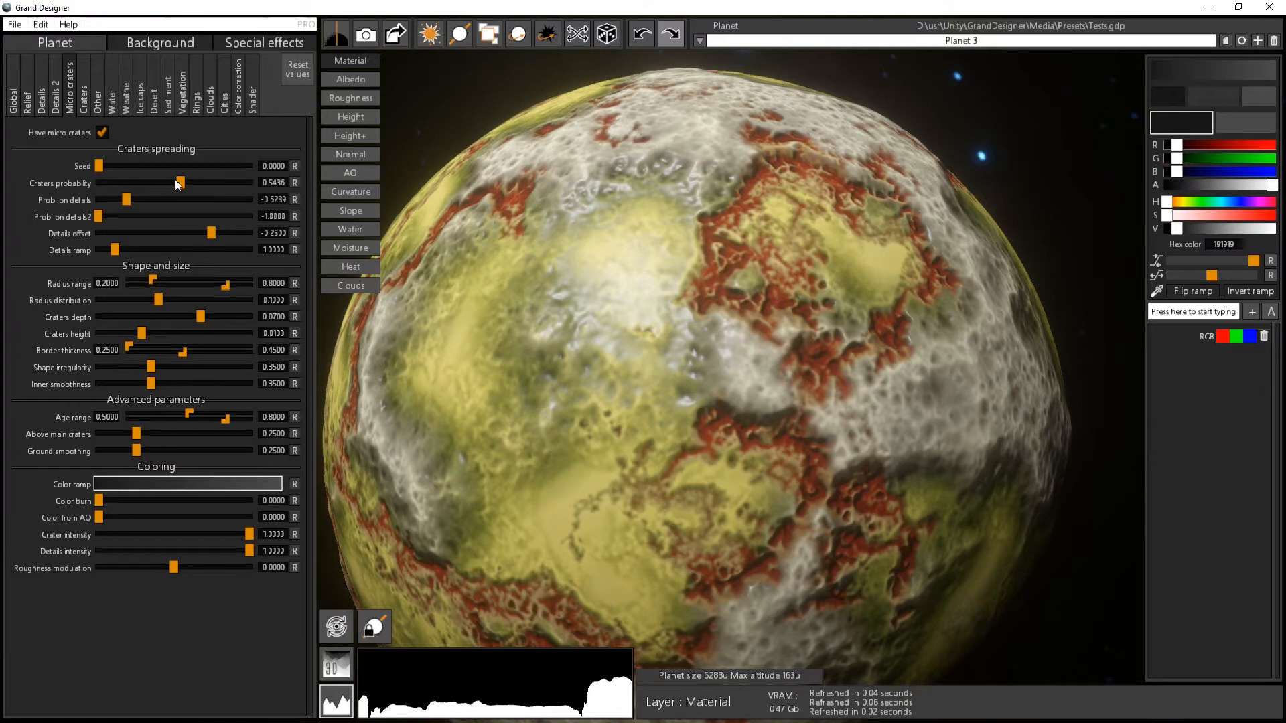
# - Try a craters probability of 0 with a probability on details of about 0.725 and inspect the planet
pyautogui.moveTo(178, 183); pyautogui.dragTo(228, 200)
pyautogui.moveTo(903, 496); pyautogui.dragTo(673, 299)
pyautogui.scroll(-1, 790, 437)
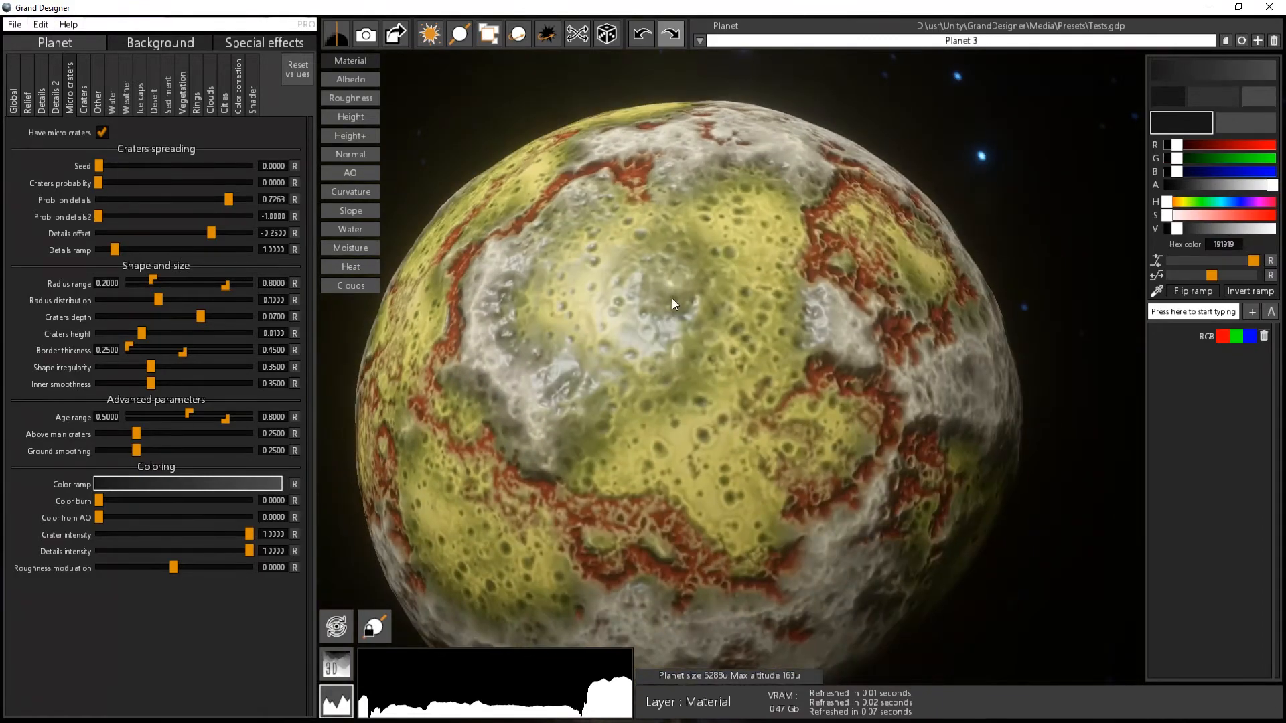
pyautogui.moveTo(744, 439); pyautogui.dragTo(696, 408)
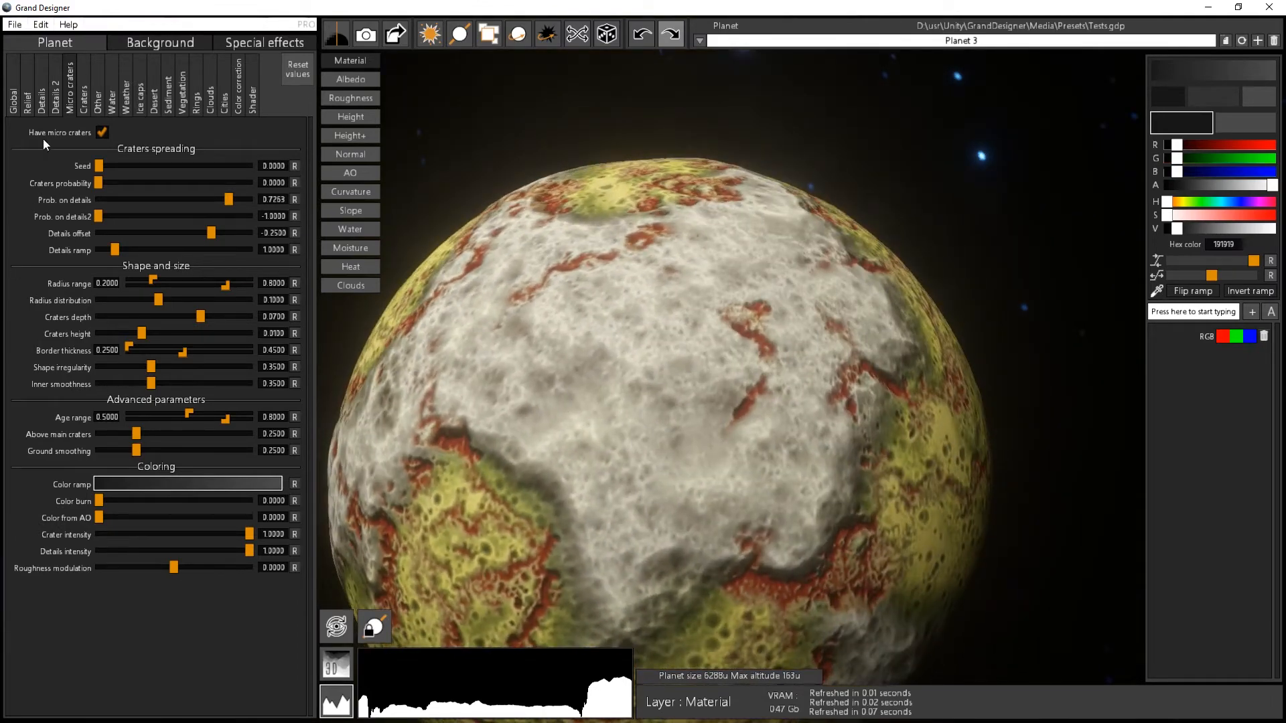
# - Set the craters probability to about 0.173 and the probability on details to 1, and inspect the crater spread up close
pyautogui.moveTo(100, 181); pyautogui.dragTo(129, 181)
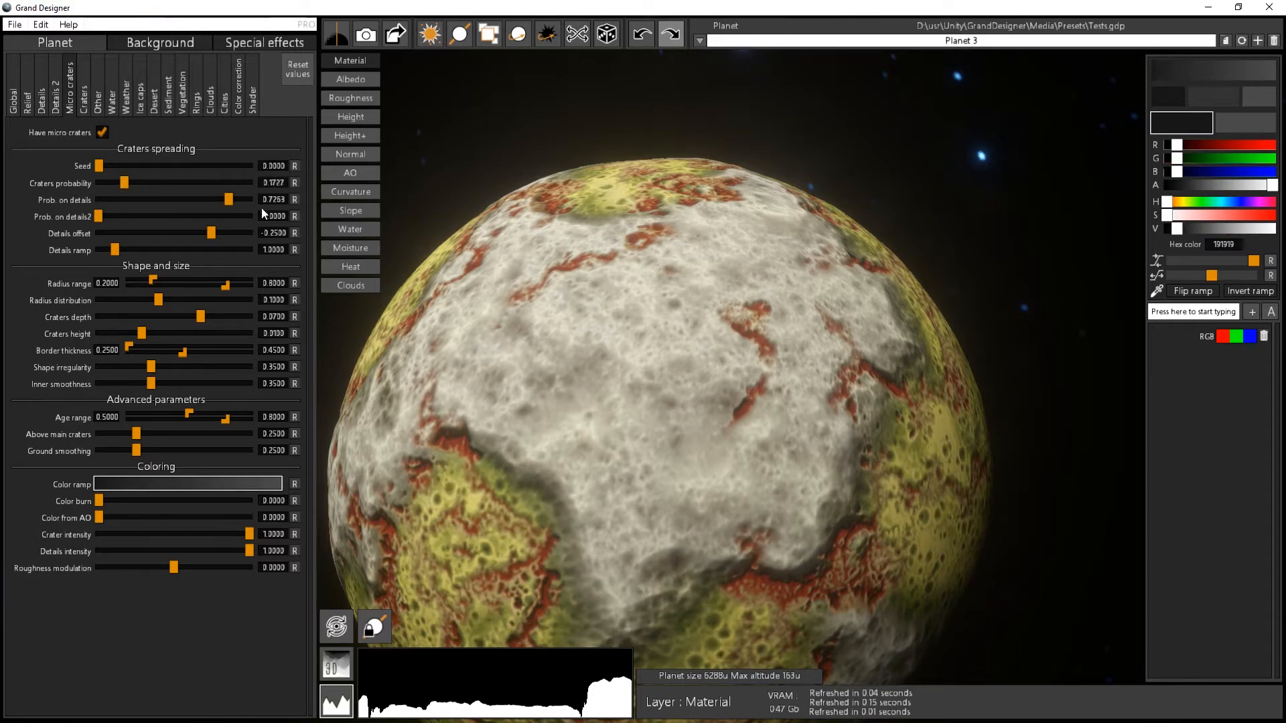
pyautogui.moveTo(226, 198); pyautogui.dragTo(287, 199)
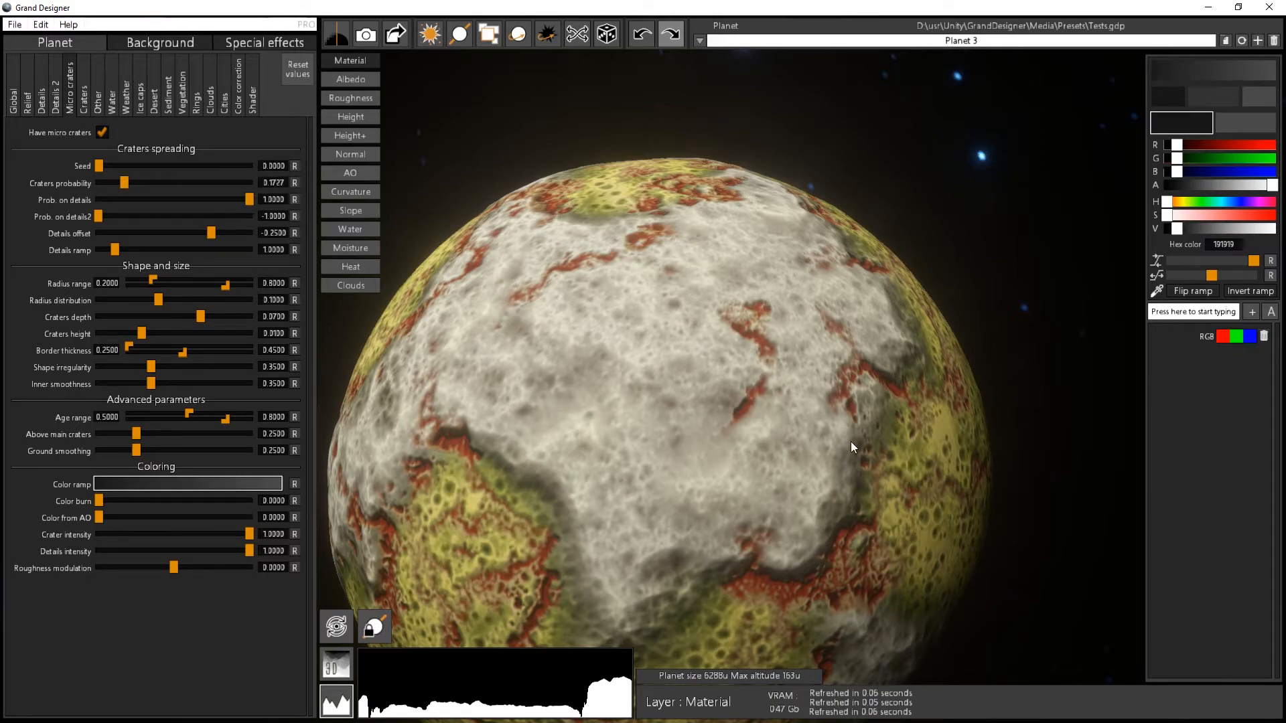
pyautogui.moveTo(851, 445); pyautogui.dragTo(668, 444)
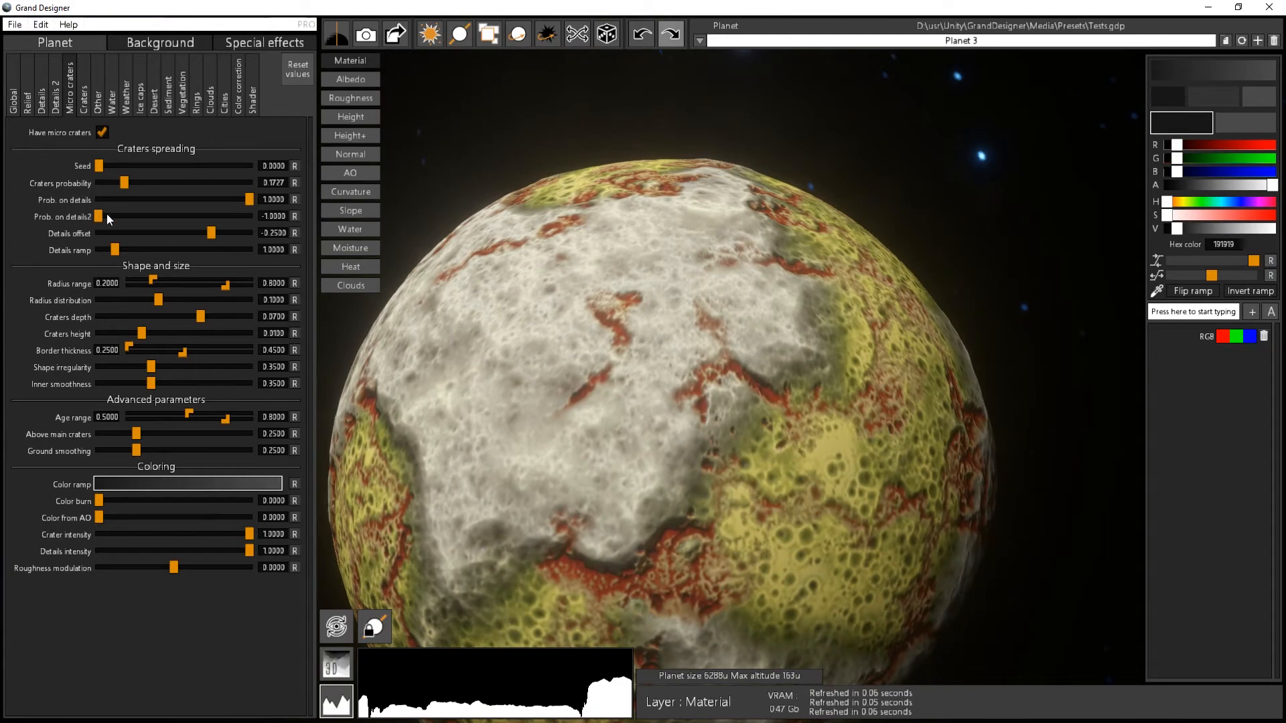
pyautogui.moveTo(670, 502); pyautogui.dragTo(546, 282)
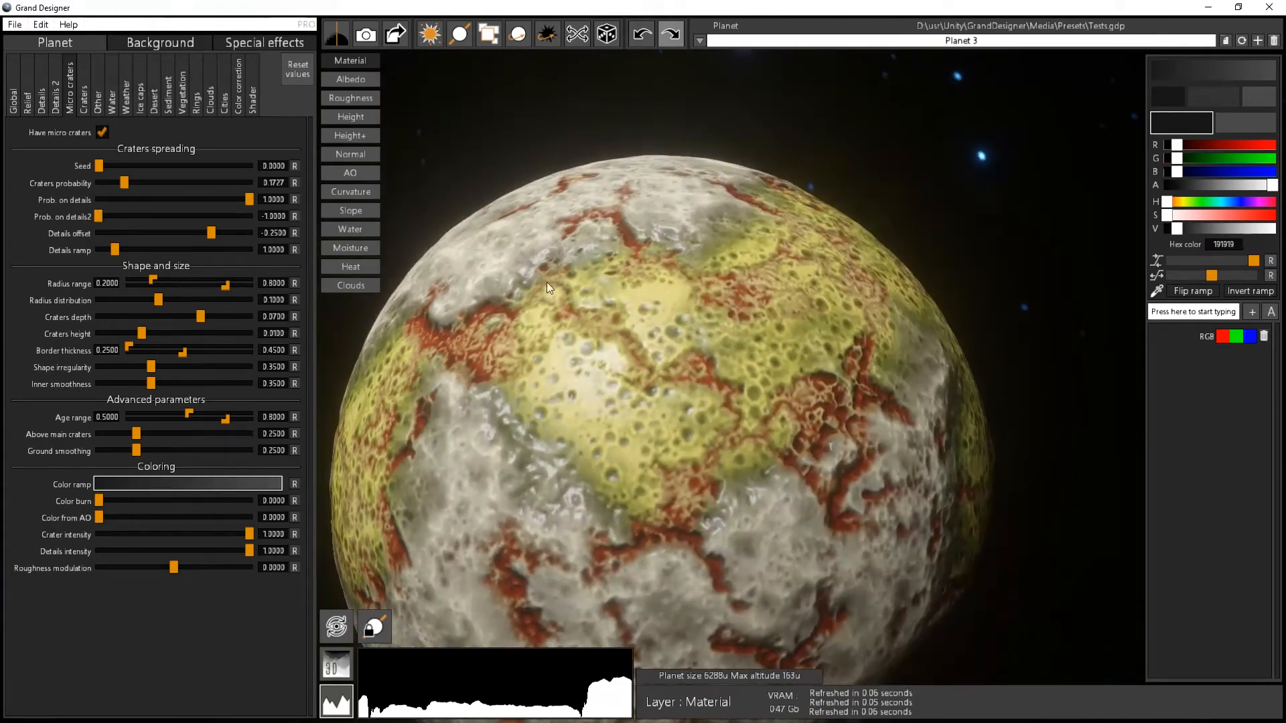
pyautogui.scroll(3, 714, 383)
pyautogui.moveTo(714, 383); pyautogui.dragTo(490, 422)
pyautogui.moveTo(712, 451); pyautogui.dragTo(430, 320)
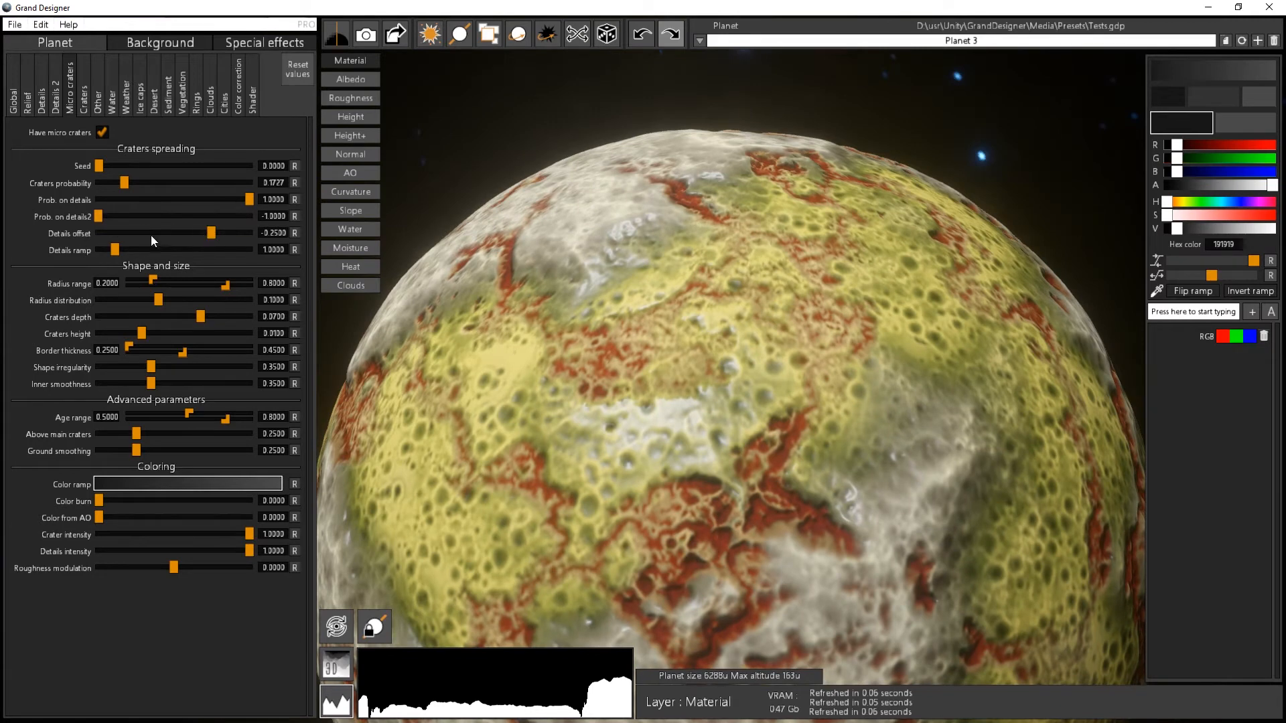
# - Refine the micro craters' spreading with a details offset of about -0.378, details ramp of about 3.73 and probability on details of about 0.424
pyautogui.moveTo(211, 233); pyautogui.dragTo(192, 235)
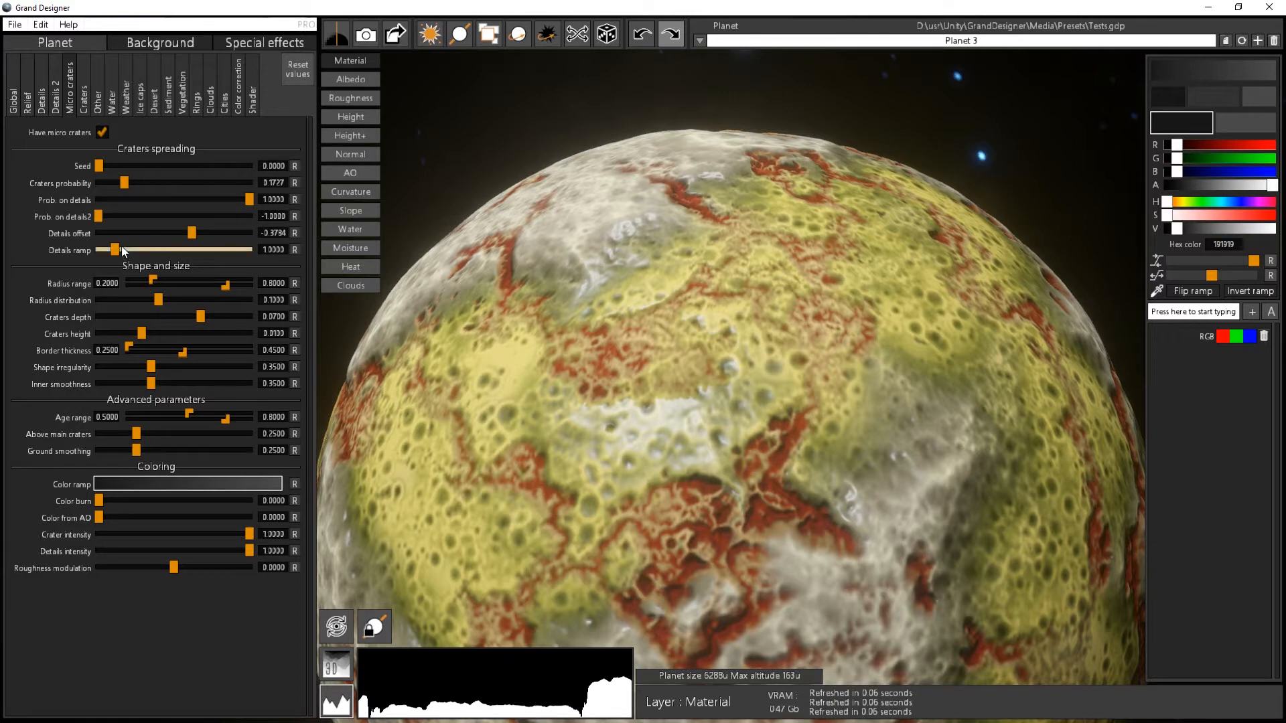
pyautogui.moveTo(117, 253)
pyautogui.mouseDown()
pyautogui.moveTo(227, 255)
pyautogui.moveTo(103, 252)
pyautogui.mouseUp()
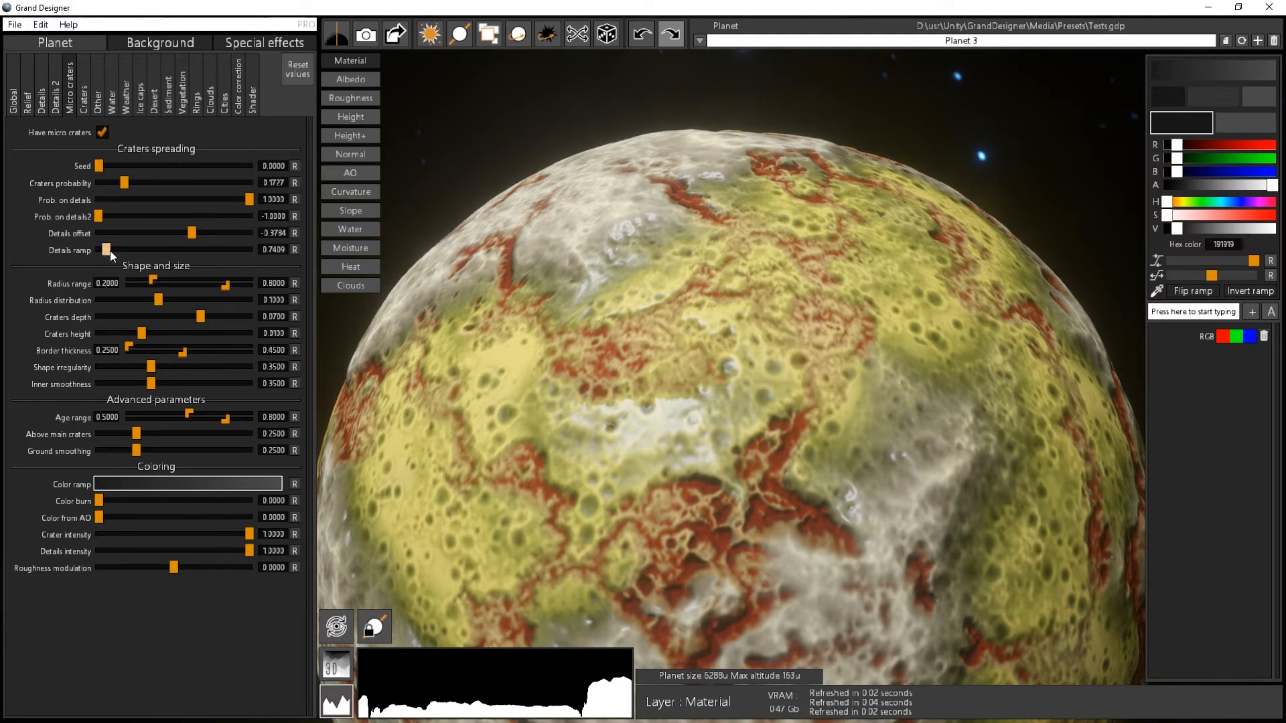
pyautogui.moveTo(110, 251); pyautogui.dragTo(210, 251)
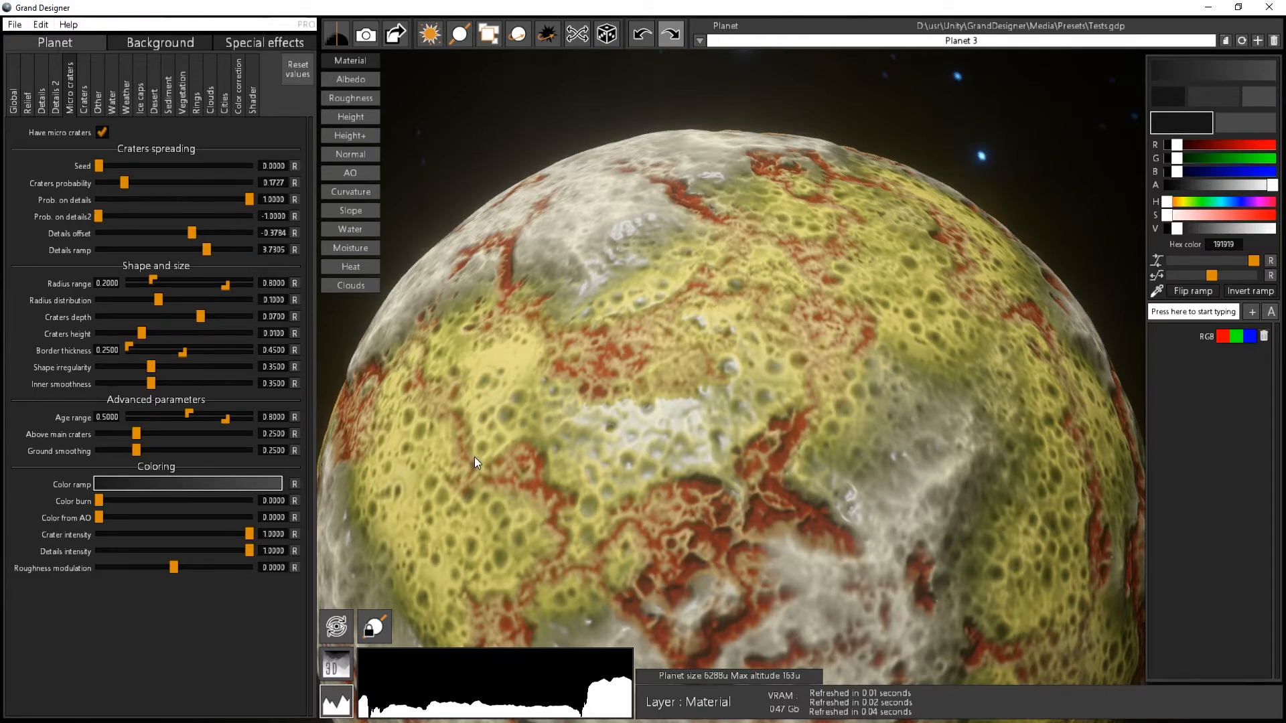
pyautogui.moveTo(586, 463); pyautogui.dragTo(386, 410)
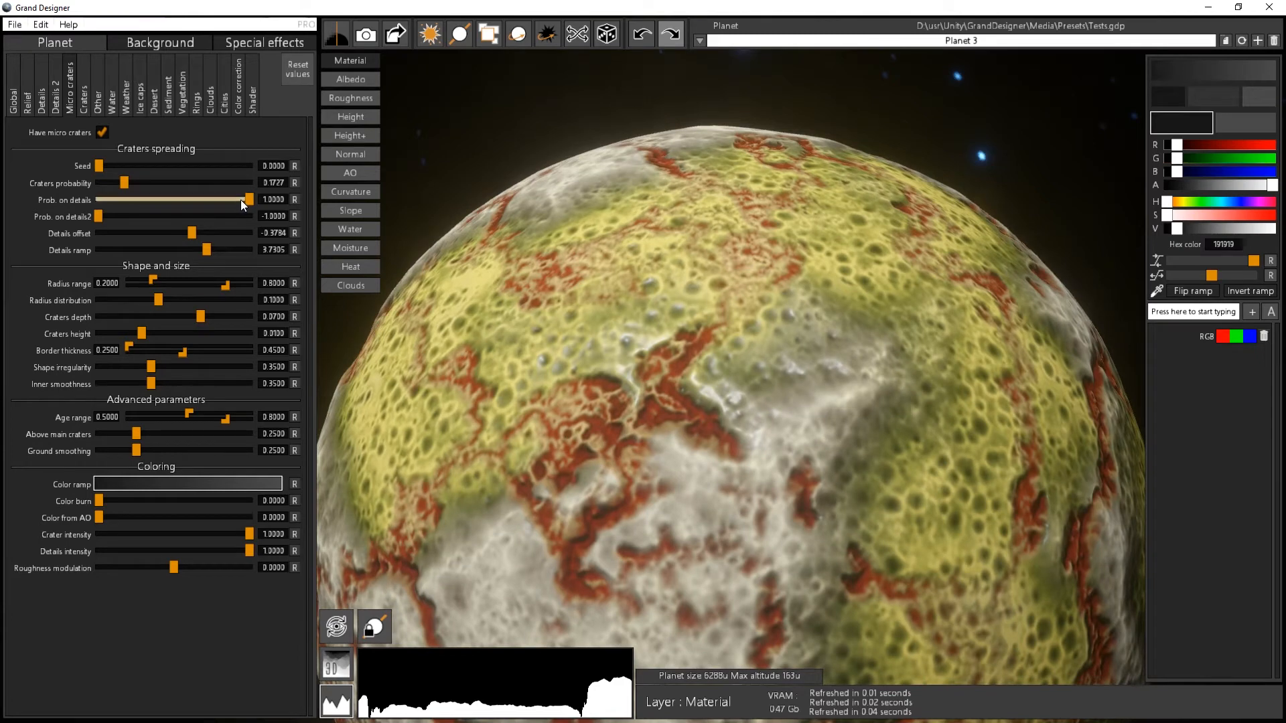
pyautogui.moveTo(249, 198); pyautogui.dragTo(207, 197)
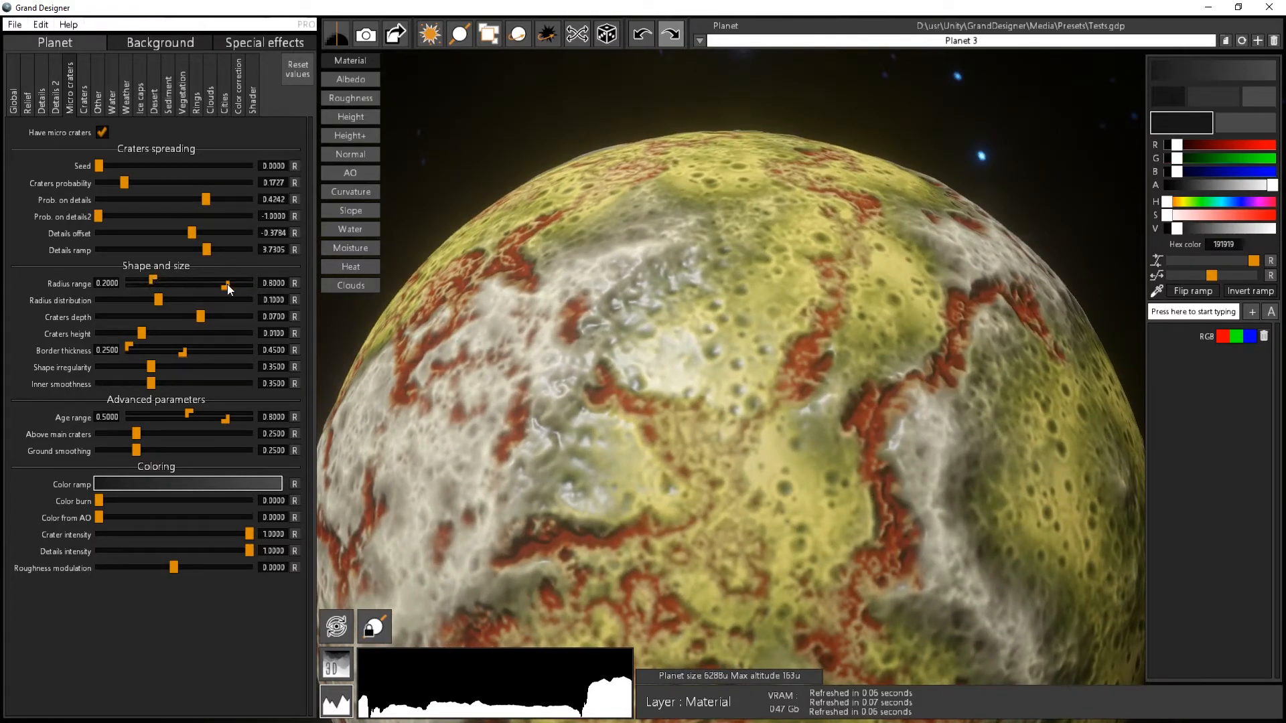
# - Try a micro craters radius range of about 0.764 to 1 and look at the crater sizes
pyautogui.moveTo(234, 289); pyautogui.dragTo(279, 289)
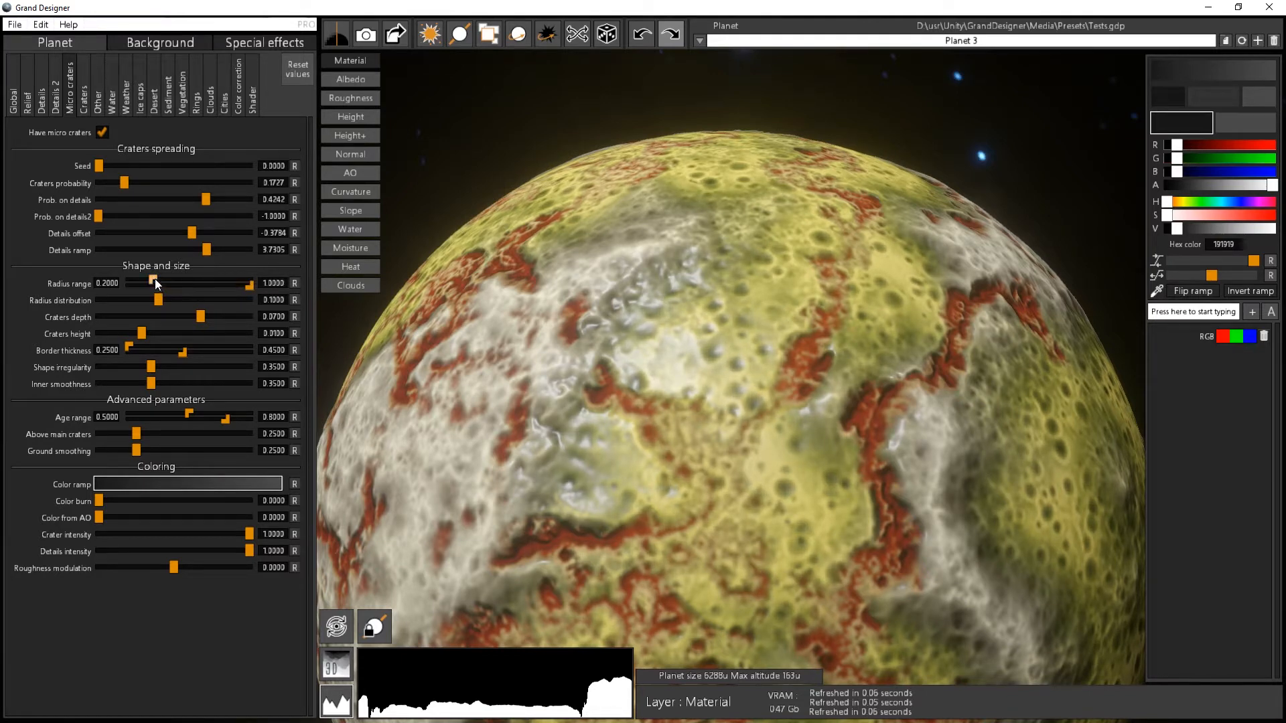
pyautogui.moveTo(155, 279); pyautogui.dragTo(224, 281)
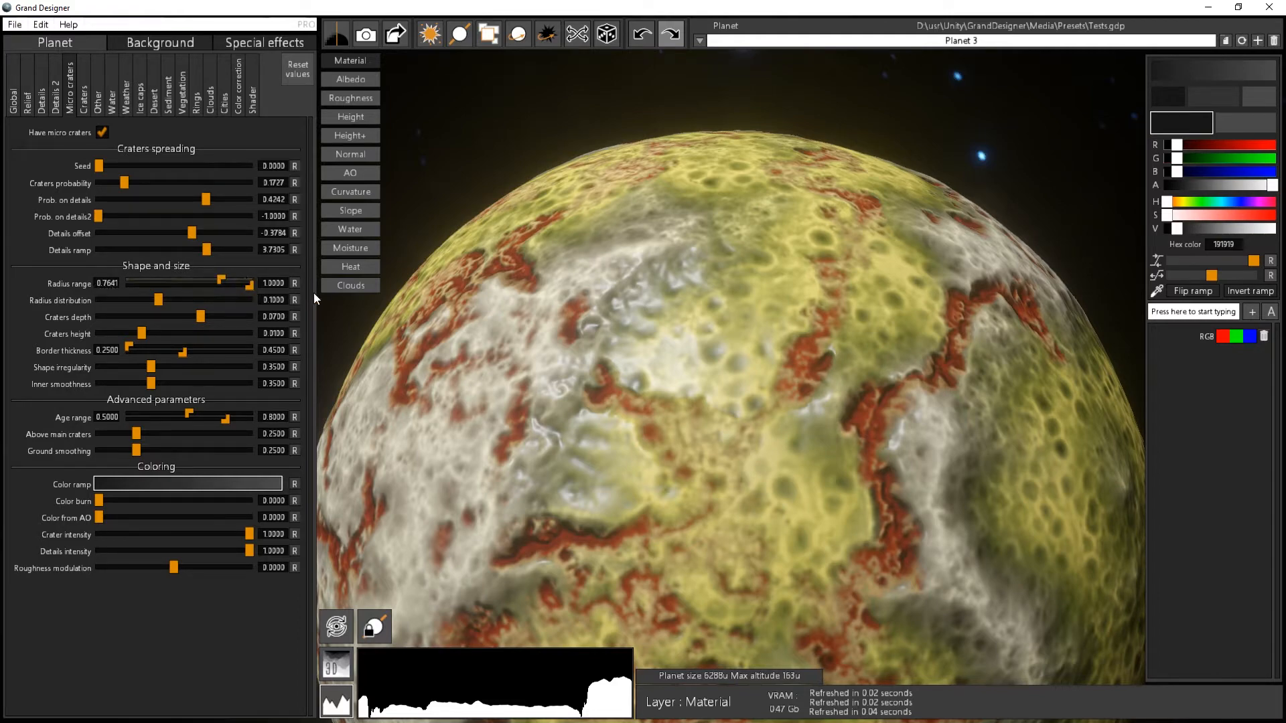
pyautogui.moveTo(806, 493); pyautogui.dragTo(997, 529)
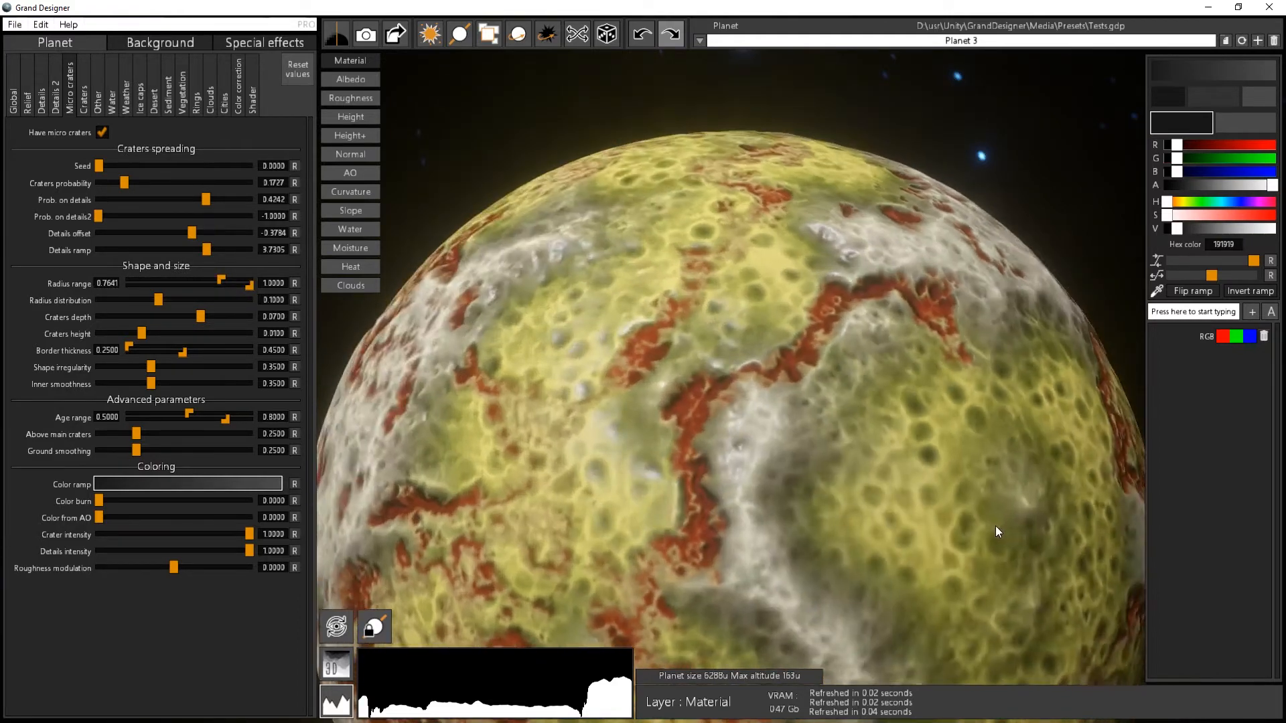
# - Set the micro craters' radius range to about 0.188 to 0.93 and the radius distribution to about 0.297, checking the crater sizes
pyautogui.moveTo(222, 280); pyautogui.dragTo(122, 283)
pyautogui.moveTo(246, 288)
pyautogui.mouseDown()
pyautogui.moveTo(165, 287)
pyautogui.moveTo(238, 287)
pyautogui.mouseUp()
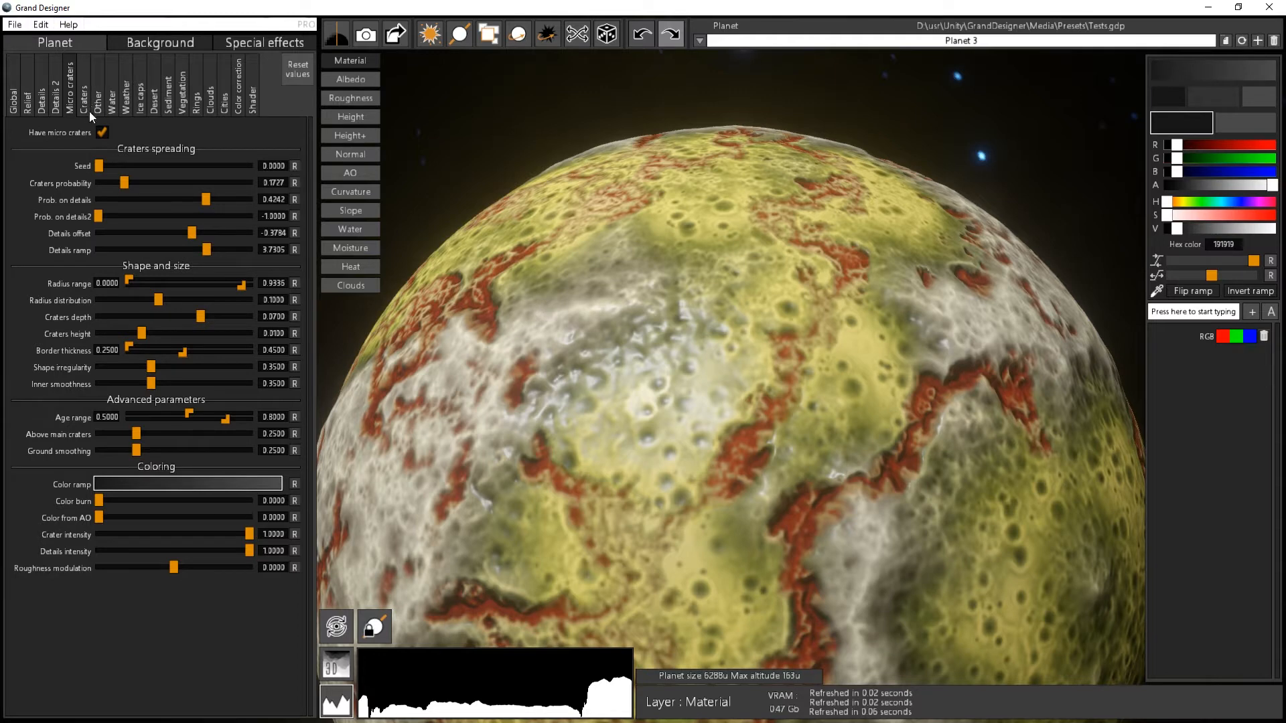
pyautogui.moveTo(158, 299); pyautogui.dragTo(86, 300)
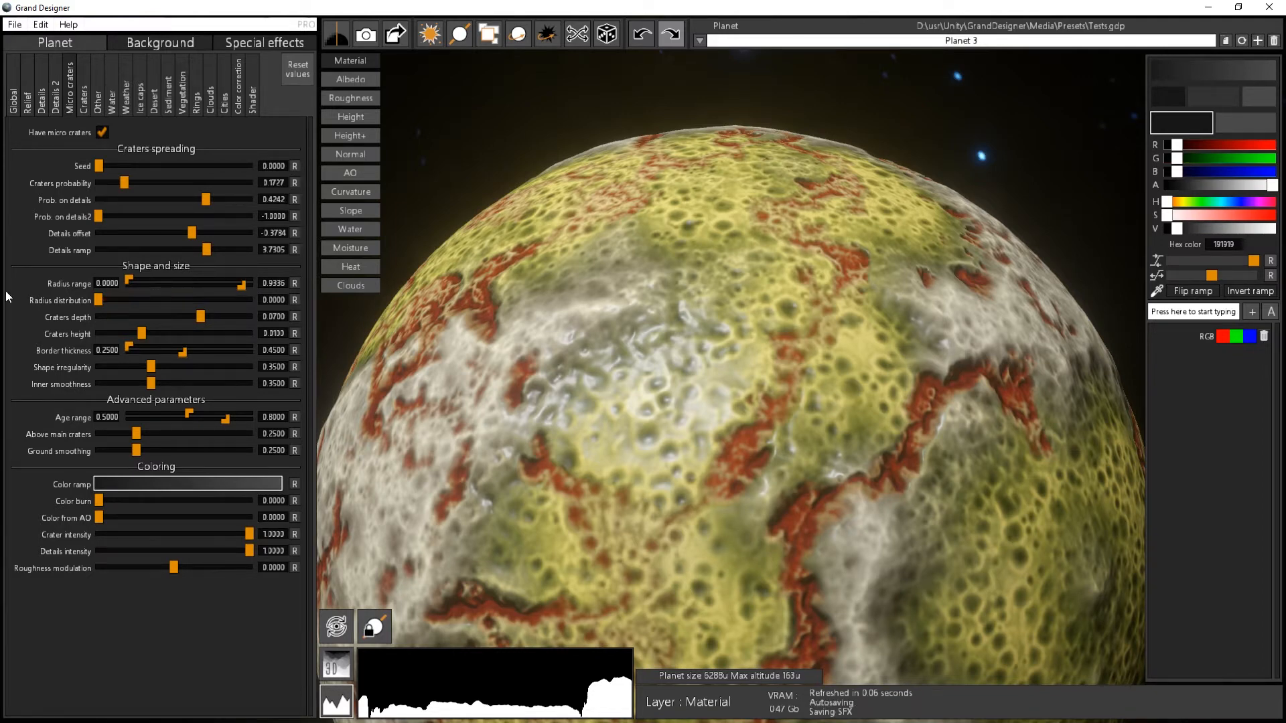
pyautogui.moveTo(98, 300); pyautogui.dragTo(191, 300)
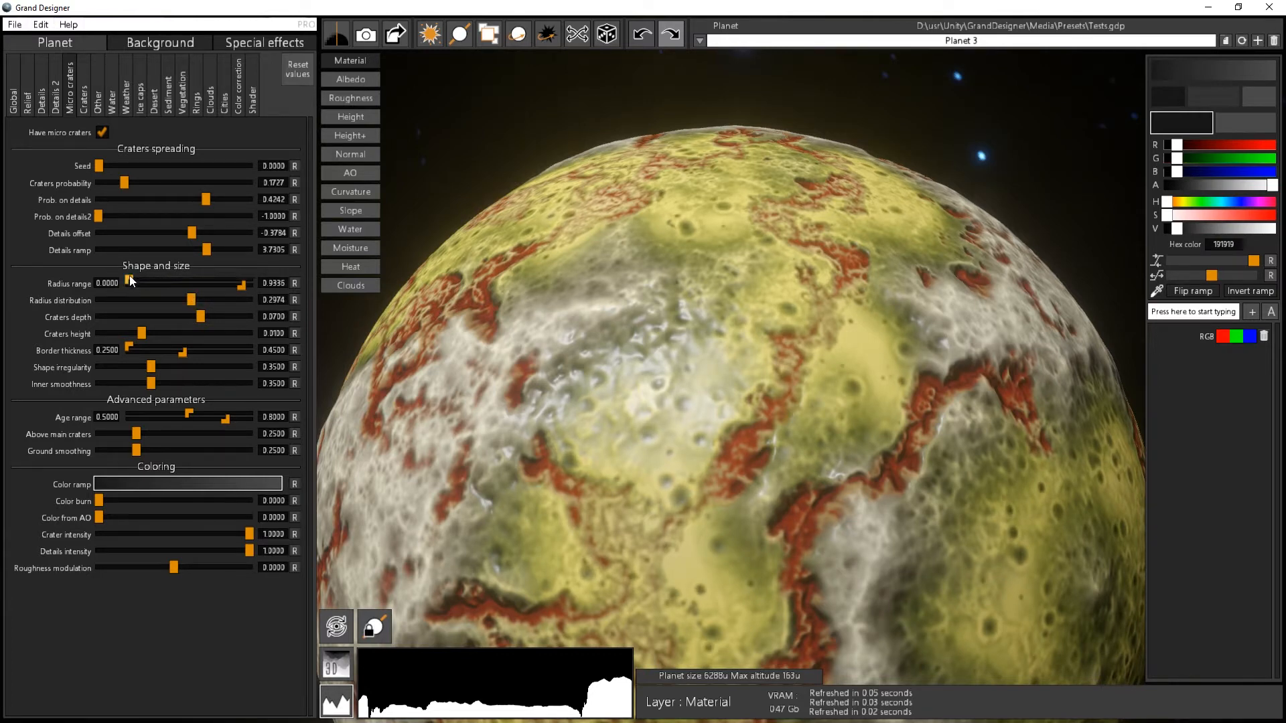
pyautogui.moveTo(138, 277); pyautogui.dragTo(151, 280)
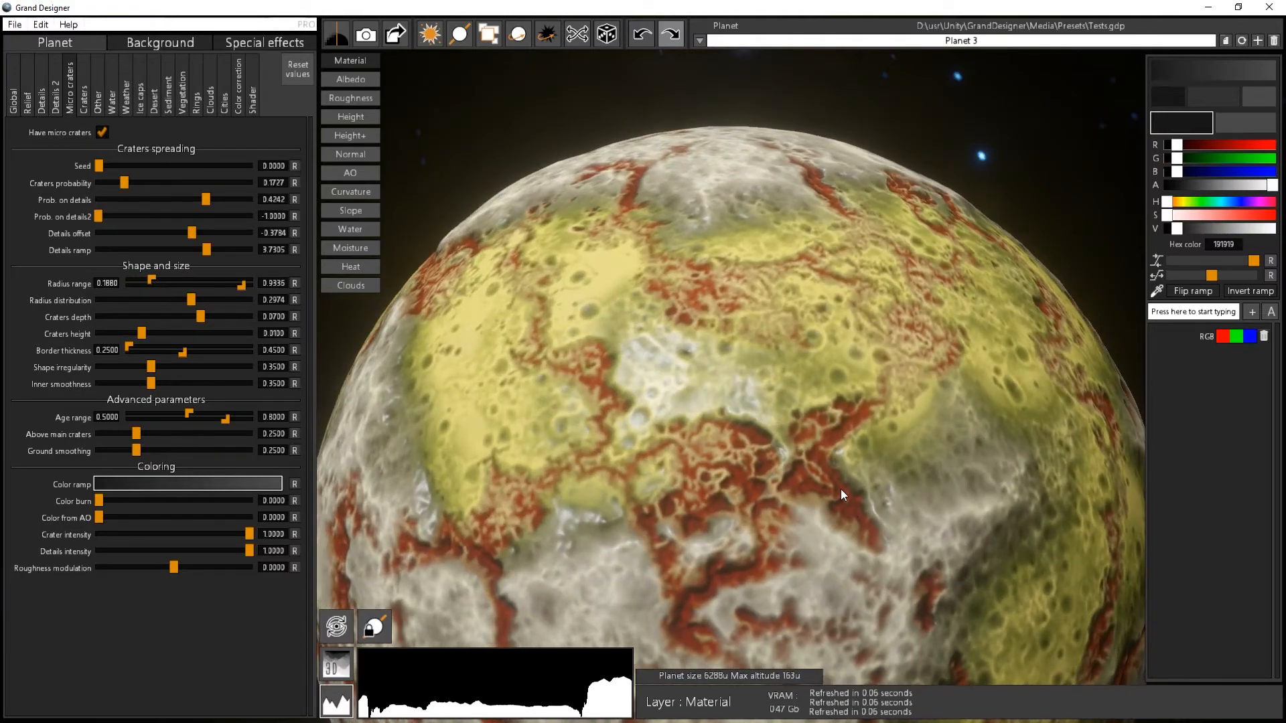
pyautogui.moveTo(841, 494); pyautogui.dragTo(327, 162)
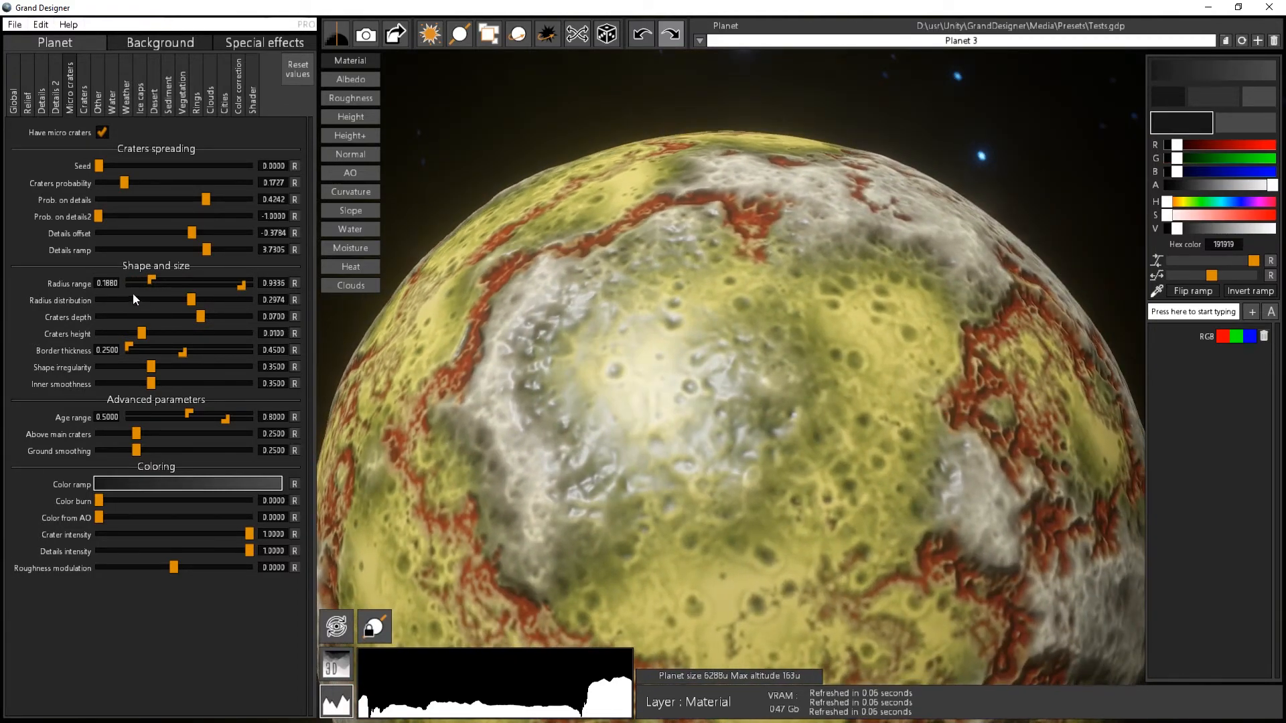
pyautogui.moveTo(363, 398); pyautogui.dragTo(632, 392)
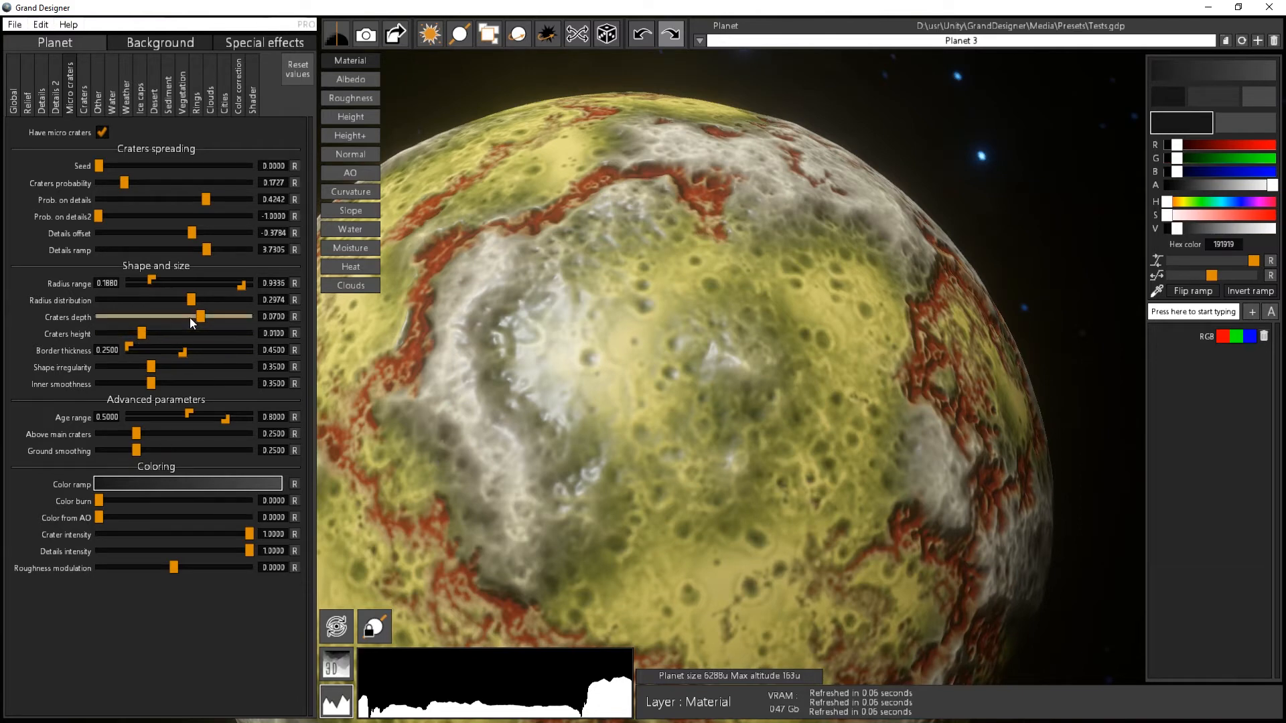
# - Increase the micro craters' depth to about 0.13 and inspect the deepened craters up close
pyautogui.moveTo(197, 317)
pyautogui.mouseDown()
pyautogui.moveTo(238, 318)
pyautogui.moveTo(103, 327)
pyautogui.moveTo(291, 320)
pyautogui.moveTo(211, 320)
pyautogui.mouseUp()
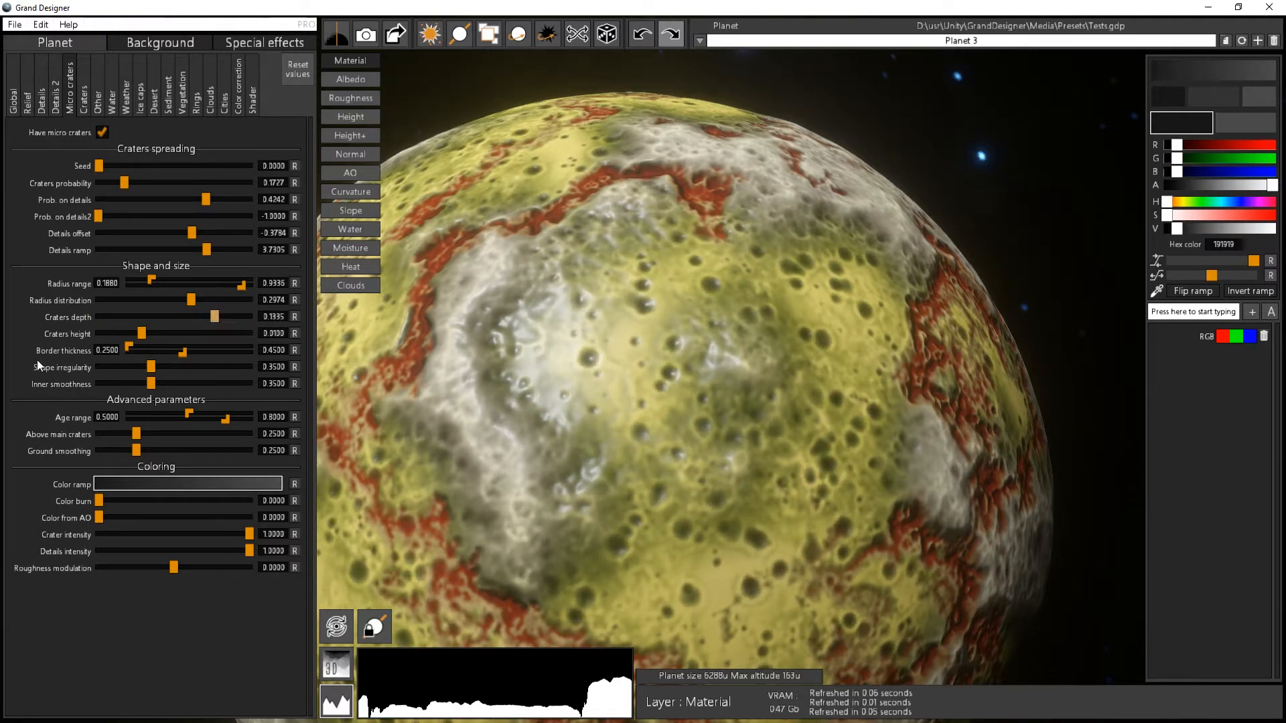
pyautogui.moveTo(617, 384)
pyautogui.mouseDown()
pyautogui.moveTo(572, 380)
pyautogui.moveTo(615, 391)
pyautogui.mouseUp()
pyautogui.scroll(3, 572, 380)
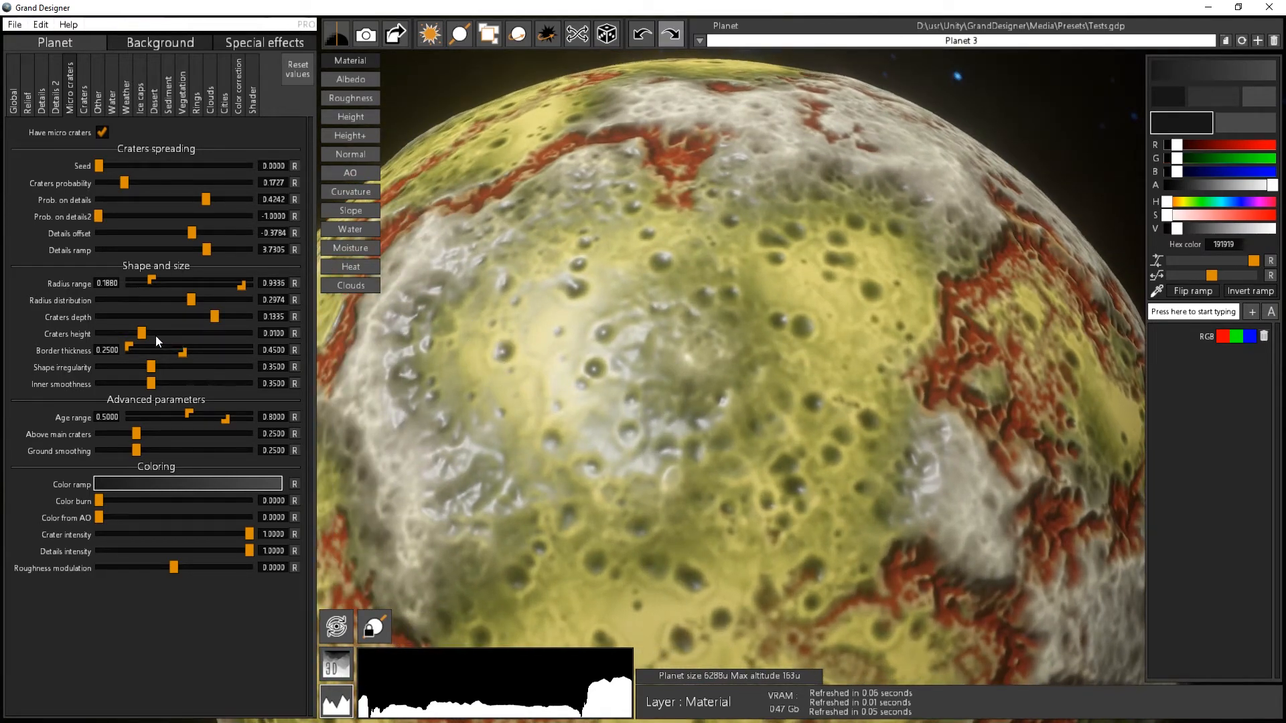
# - Try micro craters heights of 0, about 2.94 and about 0.44, and inspect the crater rims
pyautogui.moveTo(141, 333); pyautogui.dragTo(89, 336)
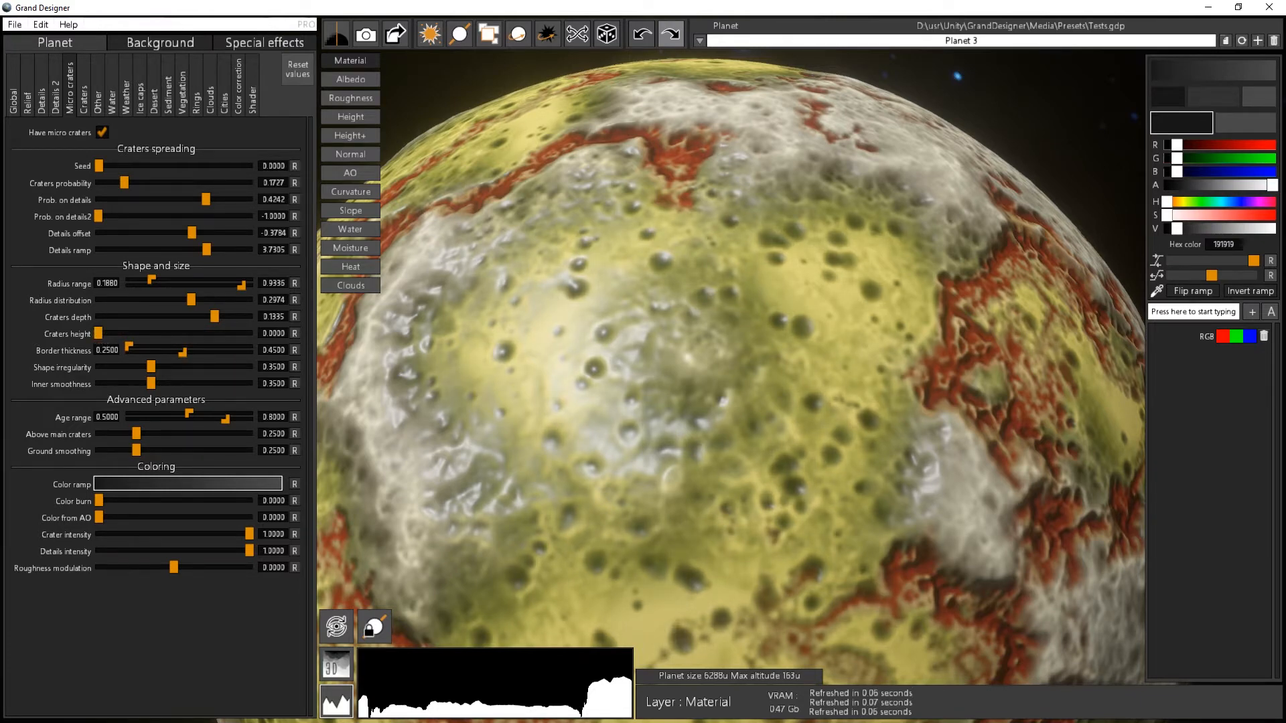
pyautogui.moveTo(98, 335); pyautogui.dragTo(236, 333)
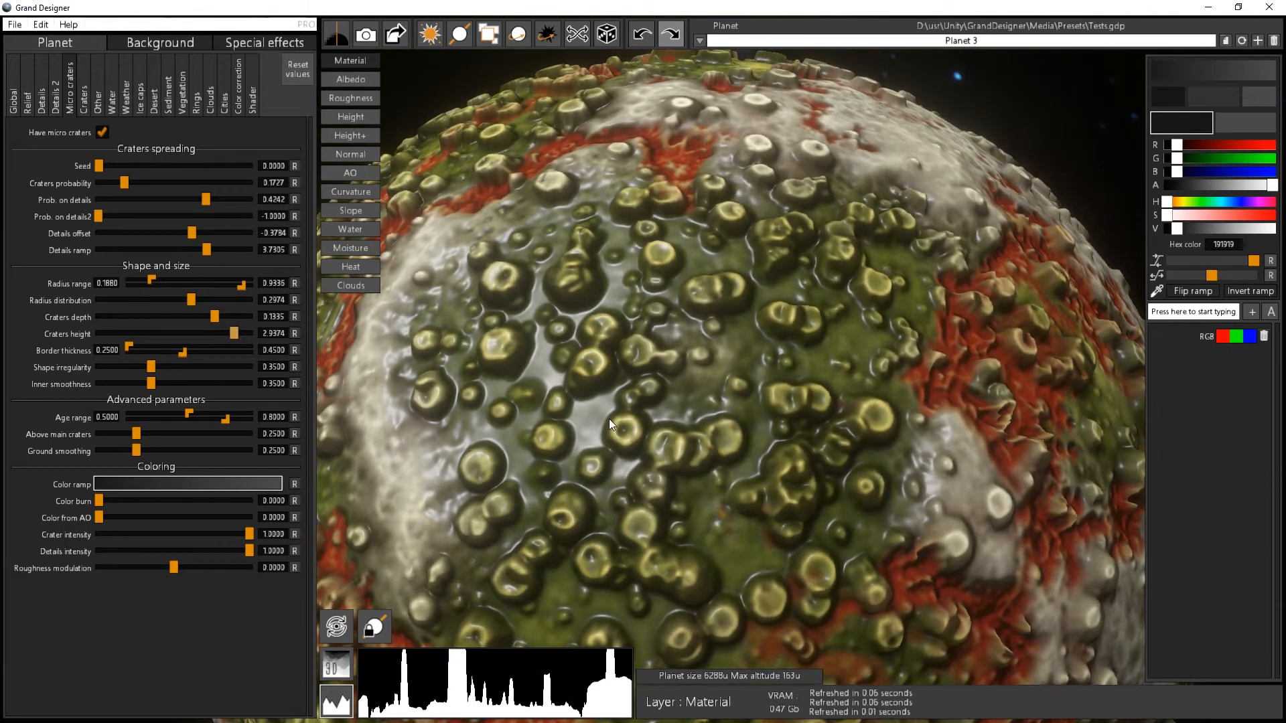
pyautogui.moveTo(609, 420); pyautogui.dragTo(758, 383)
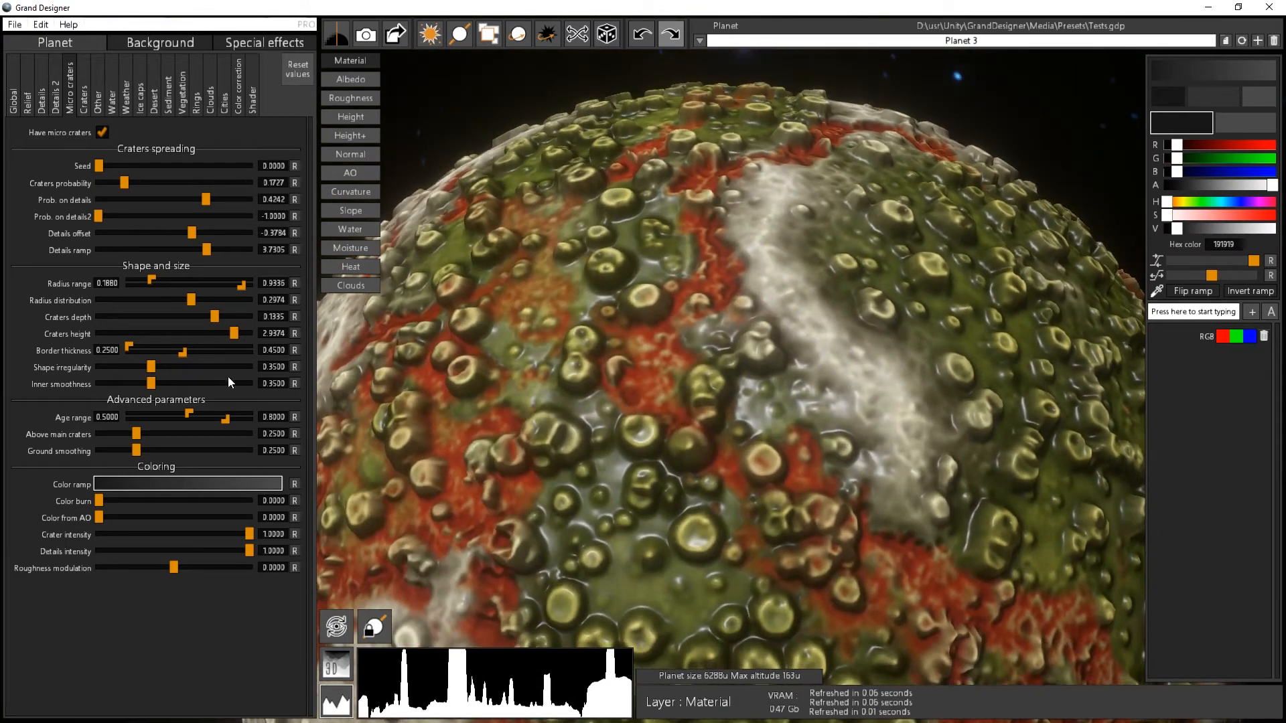
pyautogui.moveTo(235, 336); pyautogui.dragTo(192, 336)
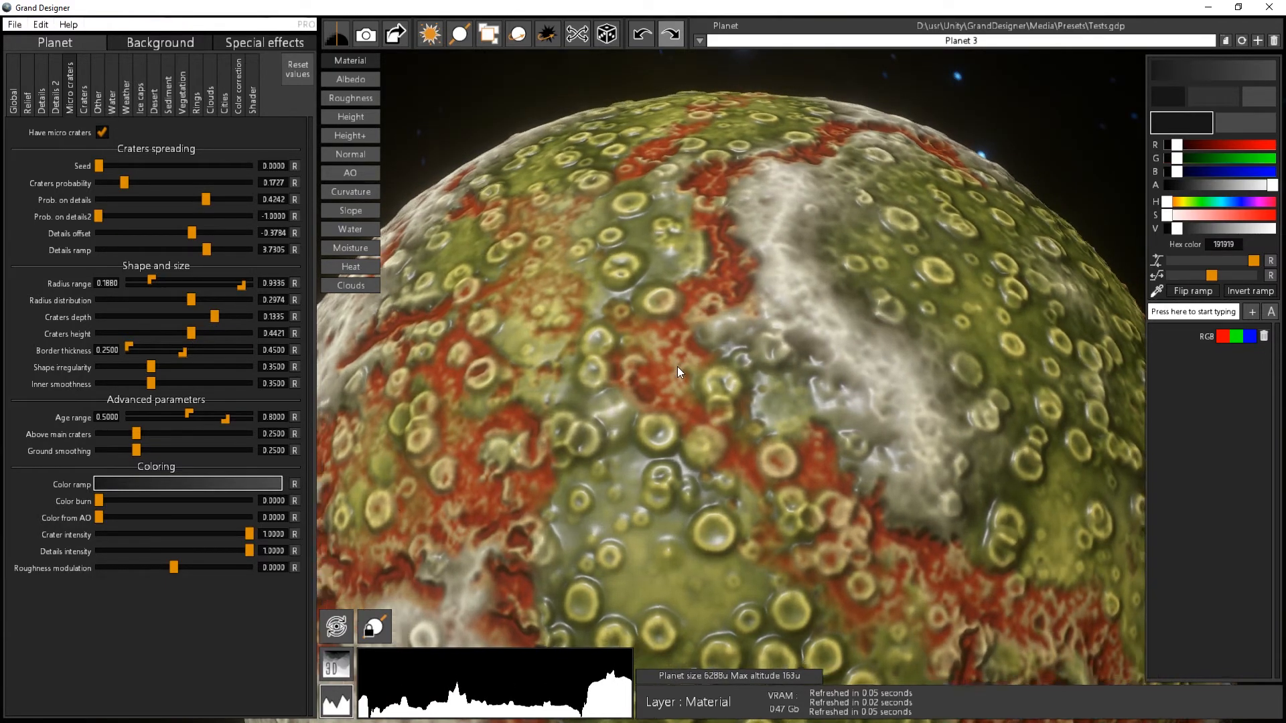
pyautogui.moveTo(677, 367); pyautogui.dragTo(636, 327)
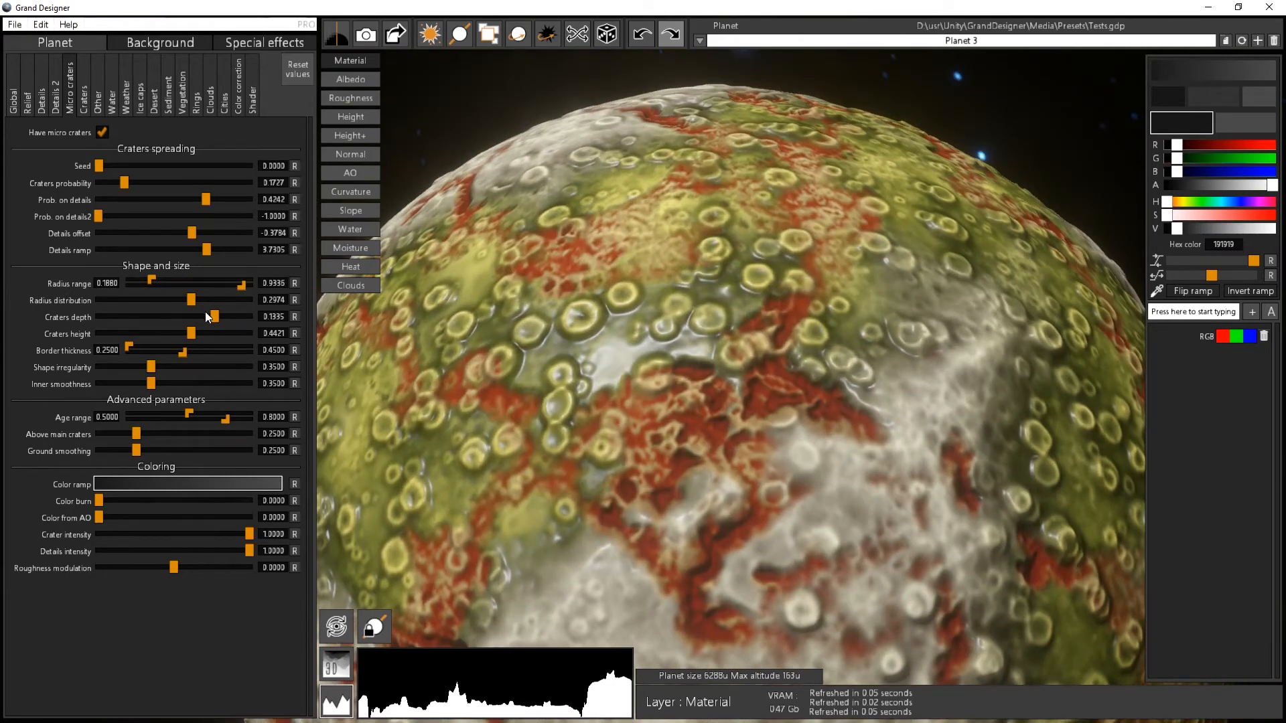
# - Set the micro craters' height to about 0.015 and inspect the crater rims at close range
pyautogui.moveTo(188, 335); pyautogui.dragTo(144, 348)
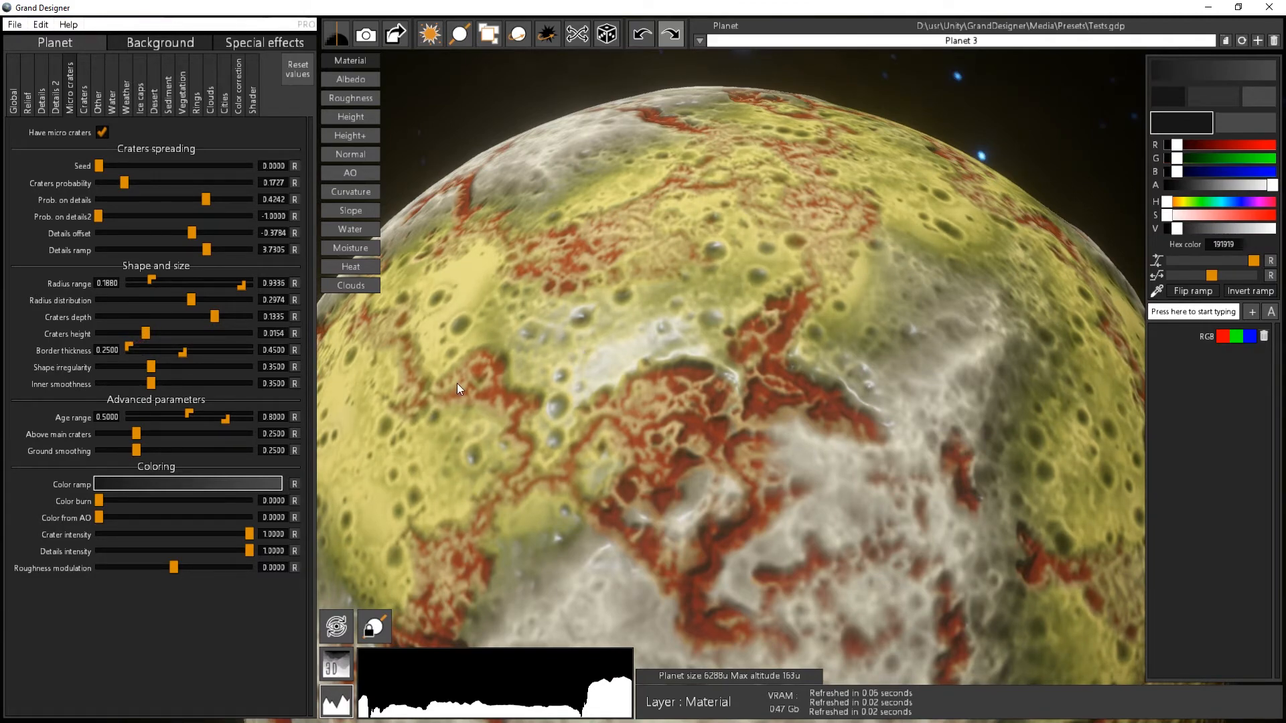
pyautogui.moveTo(457, 388); pyautogui.dragTo(695, 393)
pyautogui.scroll(5, 697, 395)
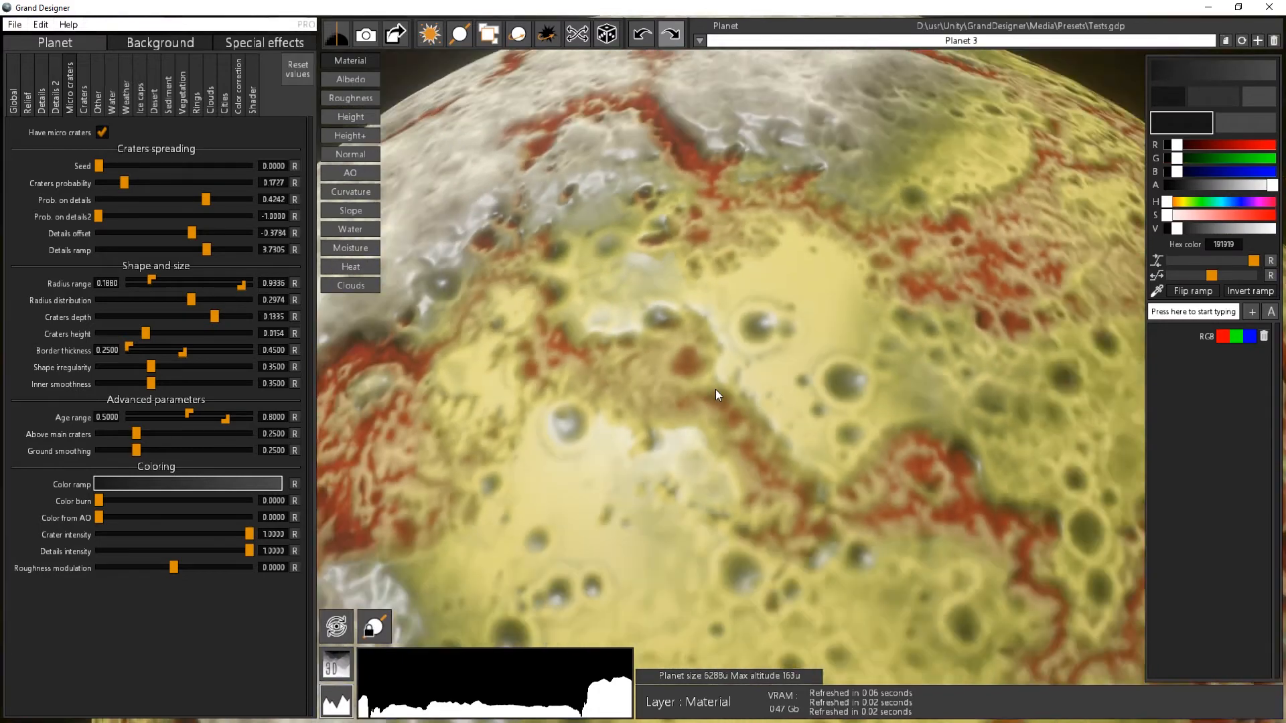
# - Set the micro craters' border thickness range to about 0.372 to 0.489, checking the crater borders on the planet
pyautogui.scroll(-2, 714, 396)
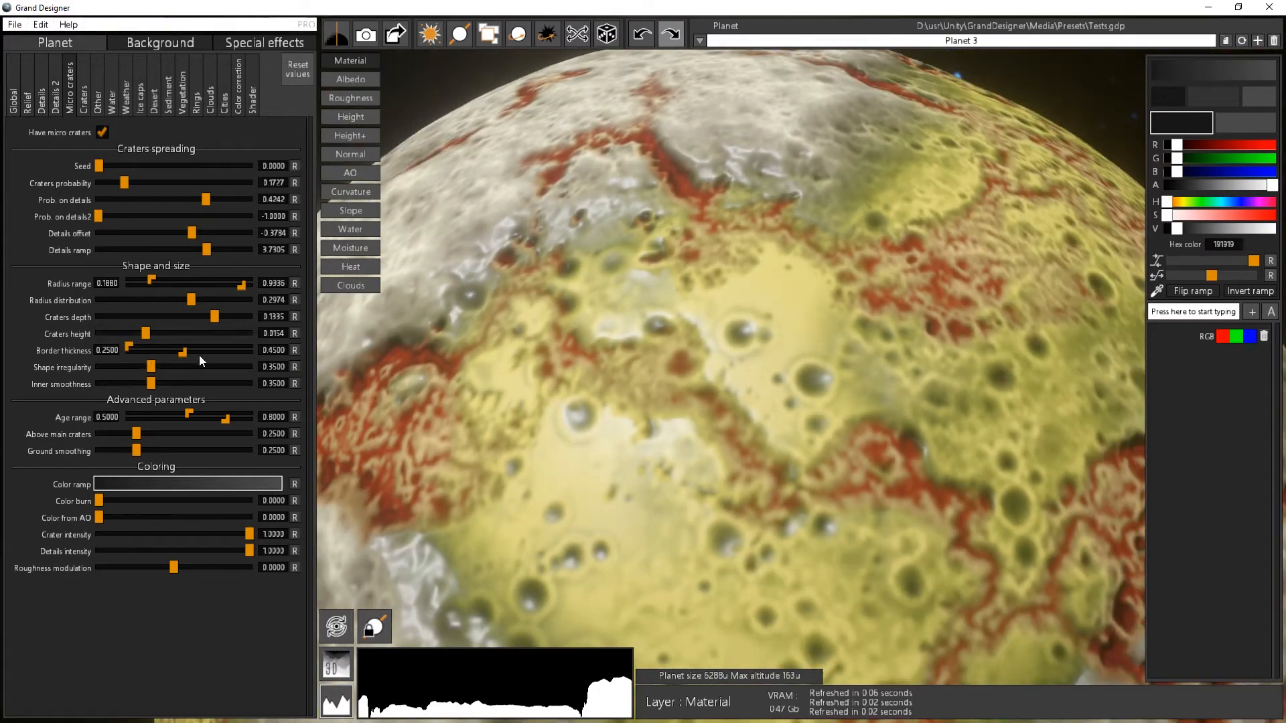
pyautogui.scroll(-2, 741, 428)
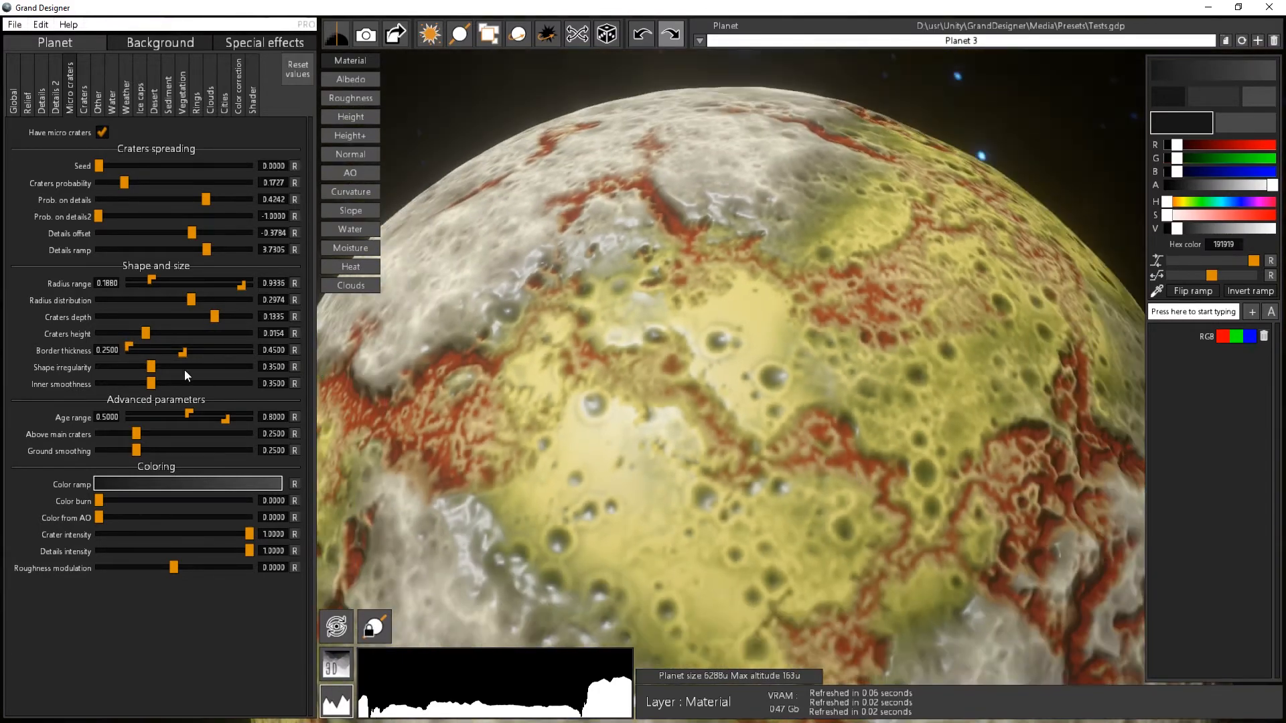
pyautogui.moveTo(179, 353); pyautogui.dragTo(252, 355)
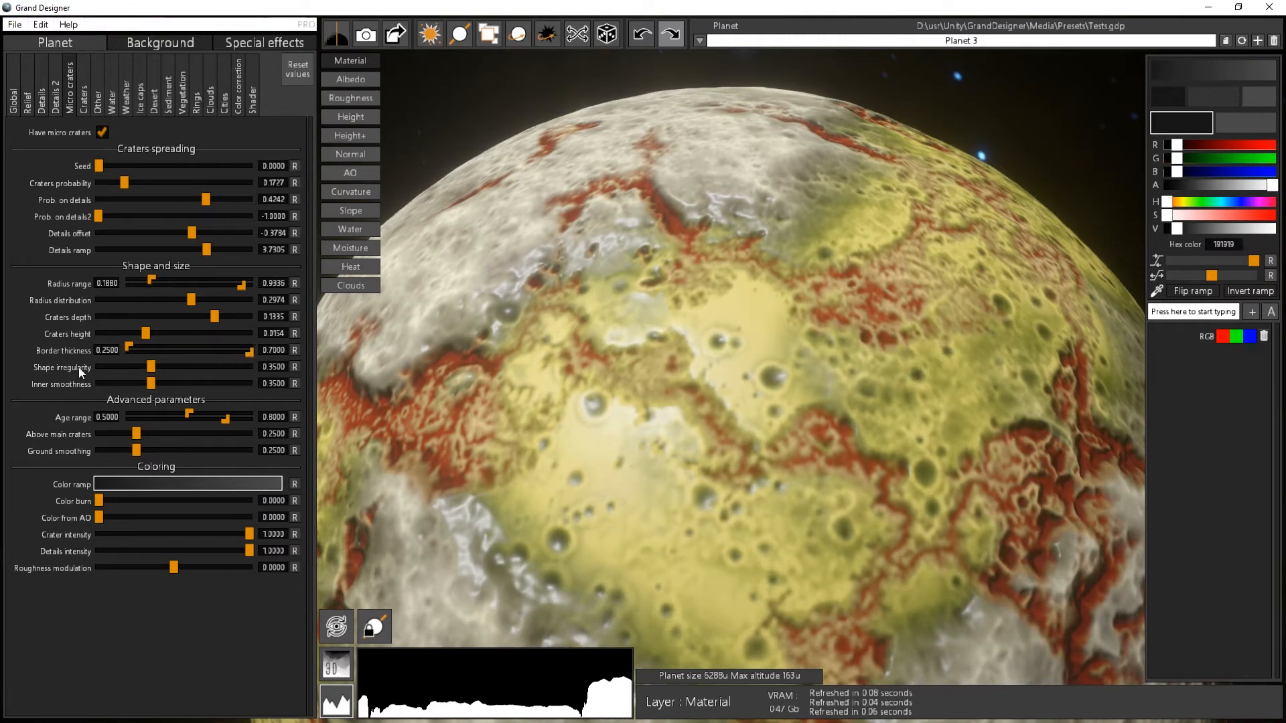
pyautogui.moveTo(127, 346); pyautogui.dragTo(161, 348)
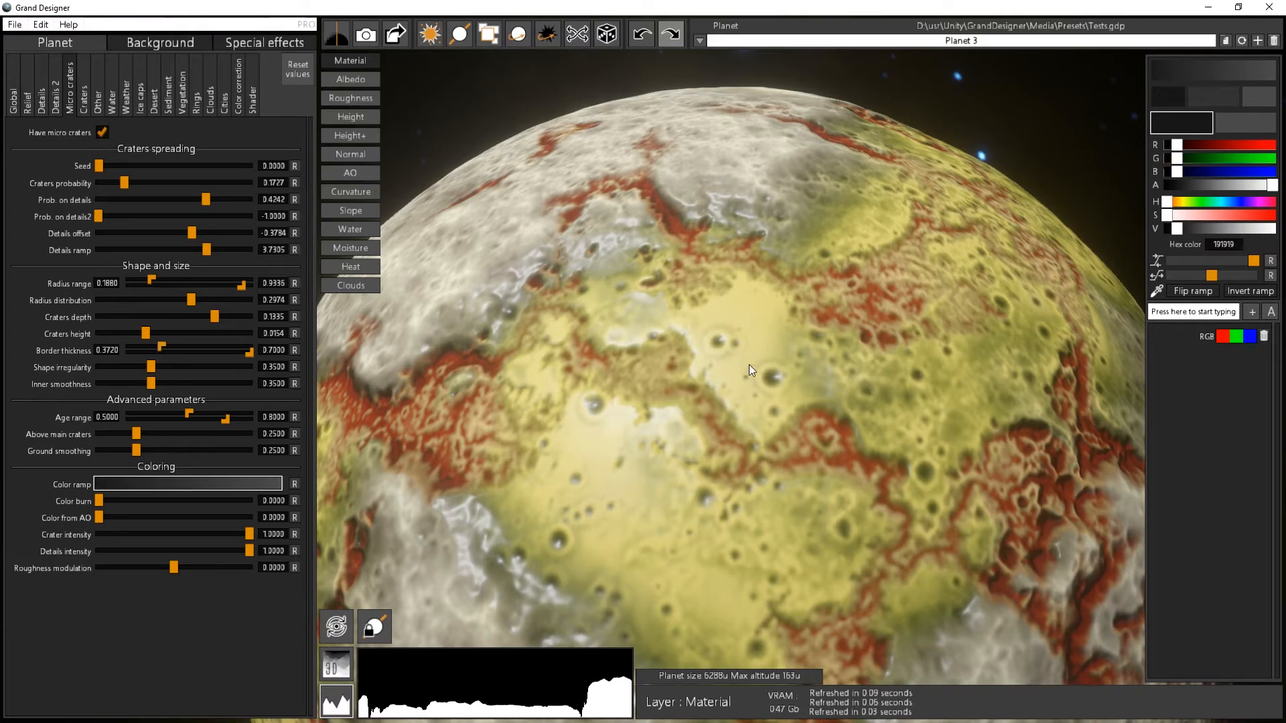
pyautogui.scroll(3, 663, 351)
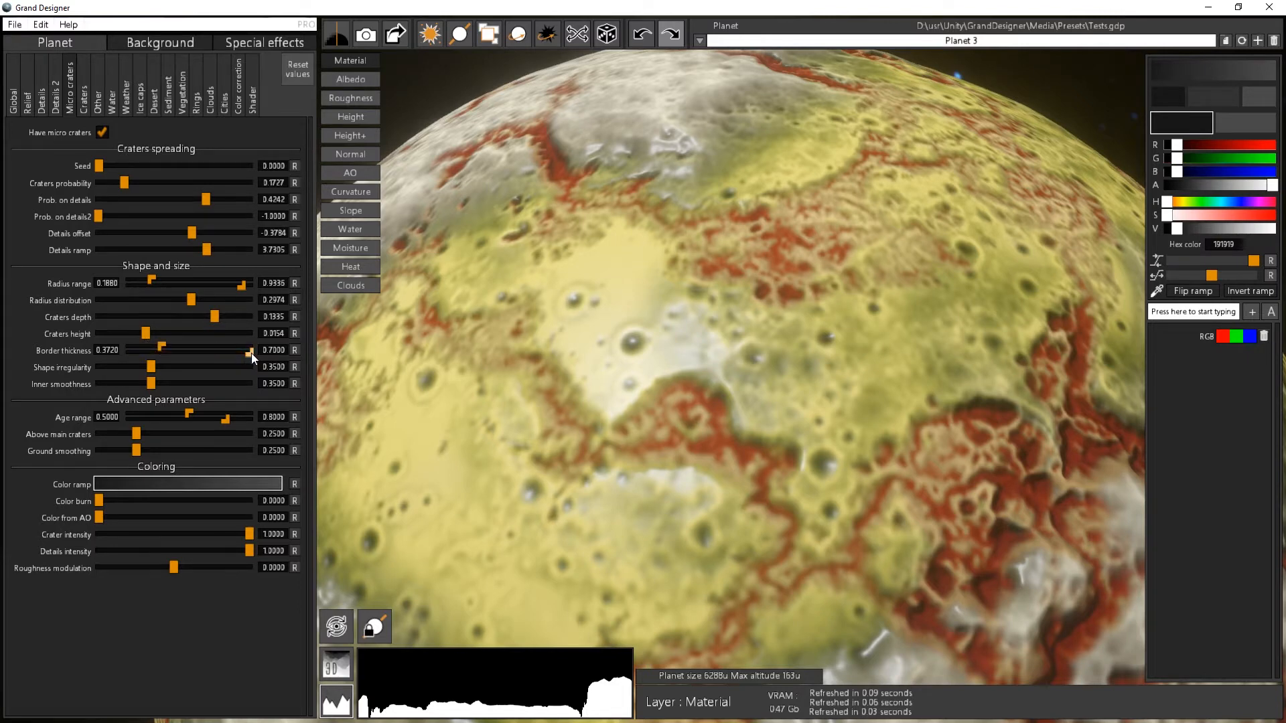
pyautogui.moveTo(250, 352); pyautogui.dragTo(193, 352)
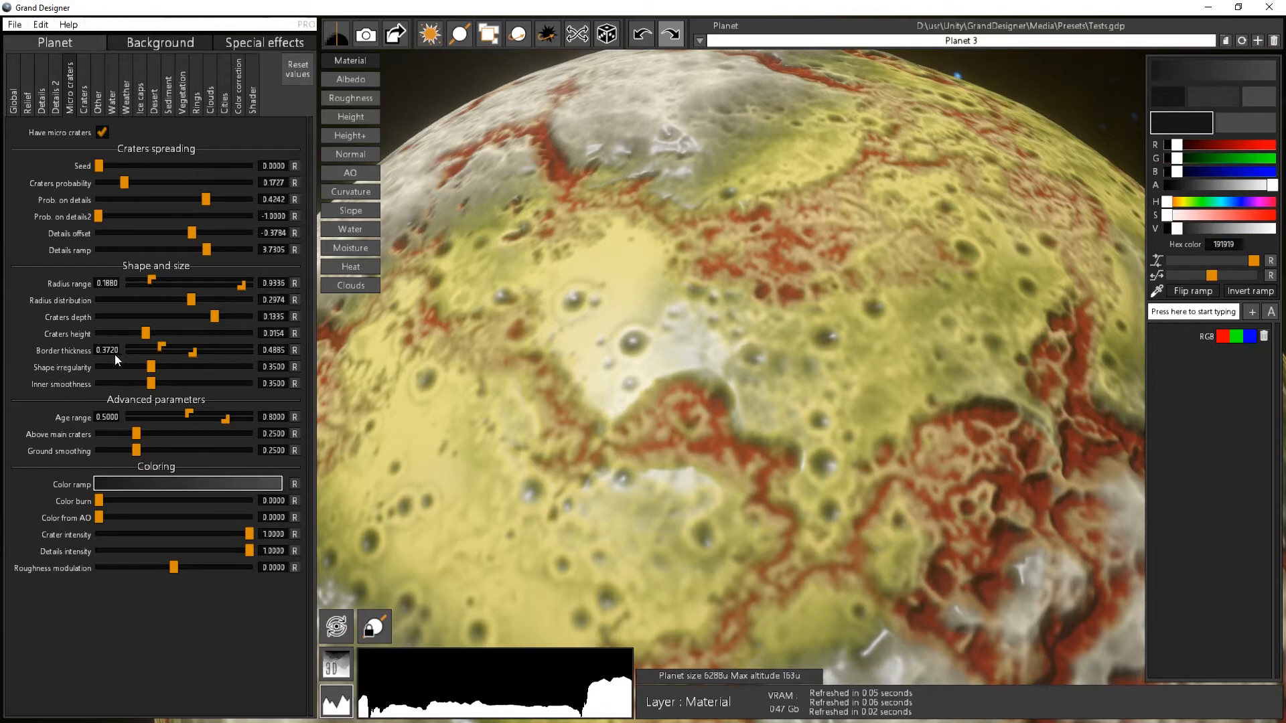
# - Set the micro craters' shape irregularity to about 0.784 and inner smoothness to about 0.34, and inspect the crater shapes
pyautogui.moveTo(151, 367); pyautogui.dragTo(99, 368)
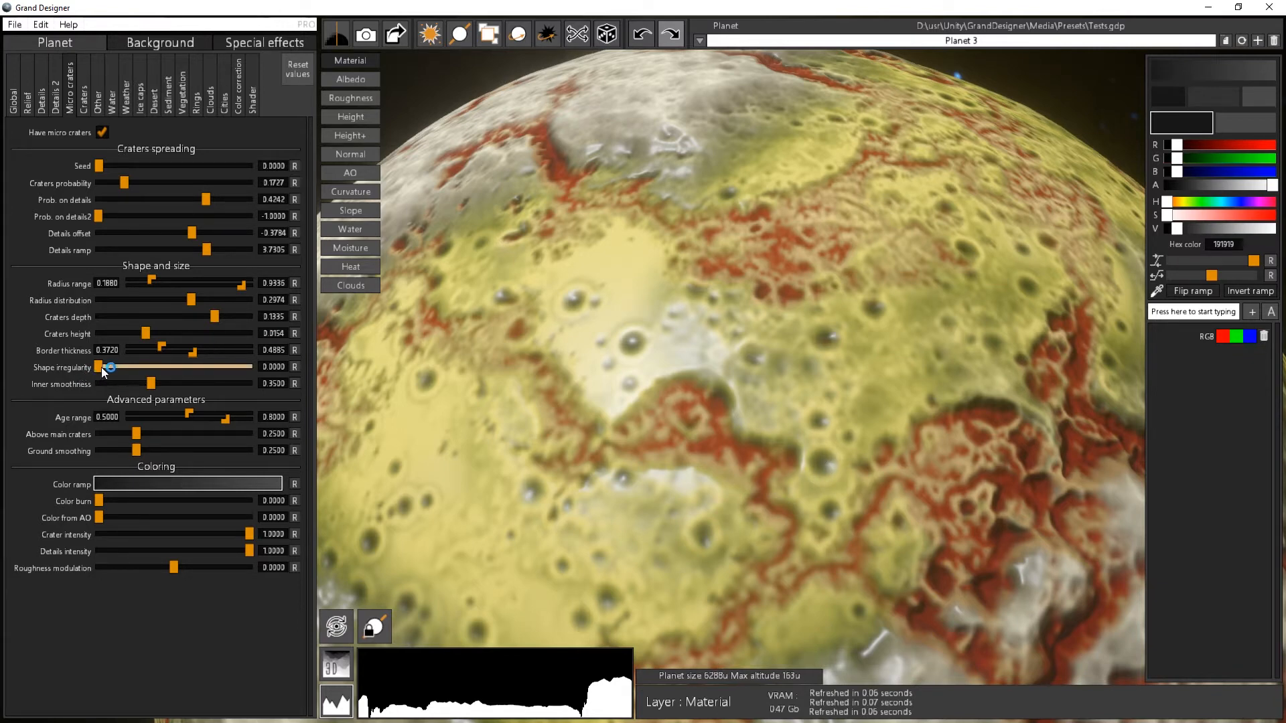
pyautogui.moveTo(100, 368); pyautogui.dragTo(151, 396)
pyautogui.scroll(3, 678, 351)
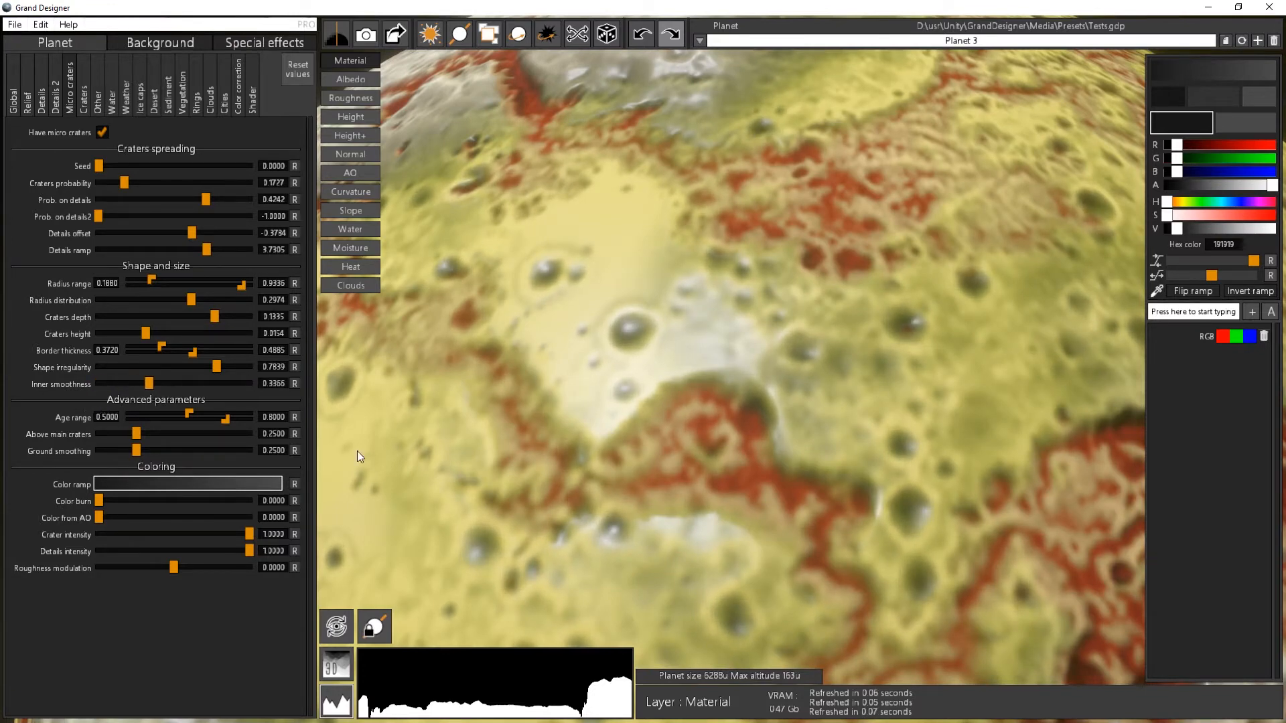
pyautogui.scroll(-4, 509, 504)
pyautogui.moveTo(636, 499); pyautogui.dragTo(513, 459)
pyautogui.scroll(-2, 513, 459)
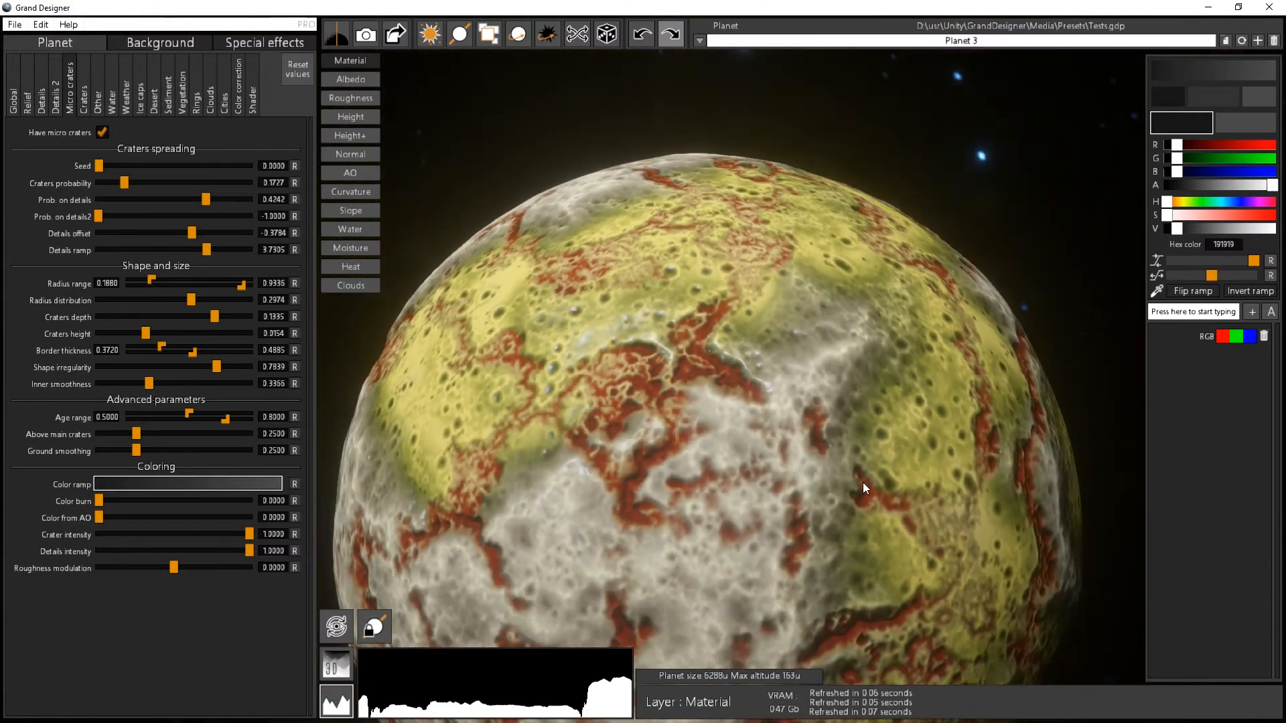
pyautogui.moveTo(863, 487); pyautogui.dragTo(883, 505)
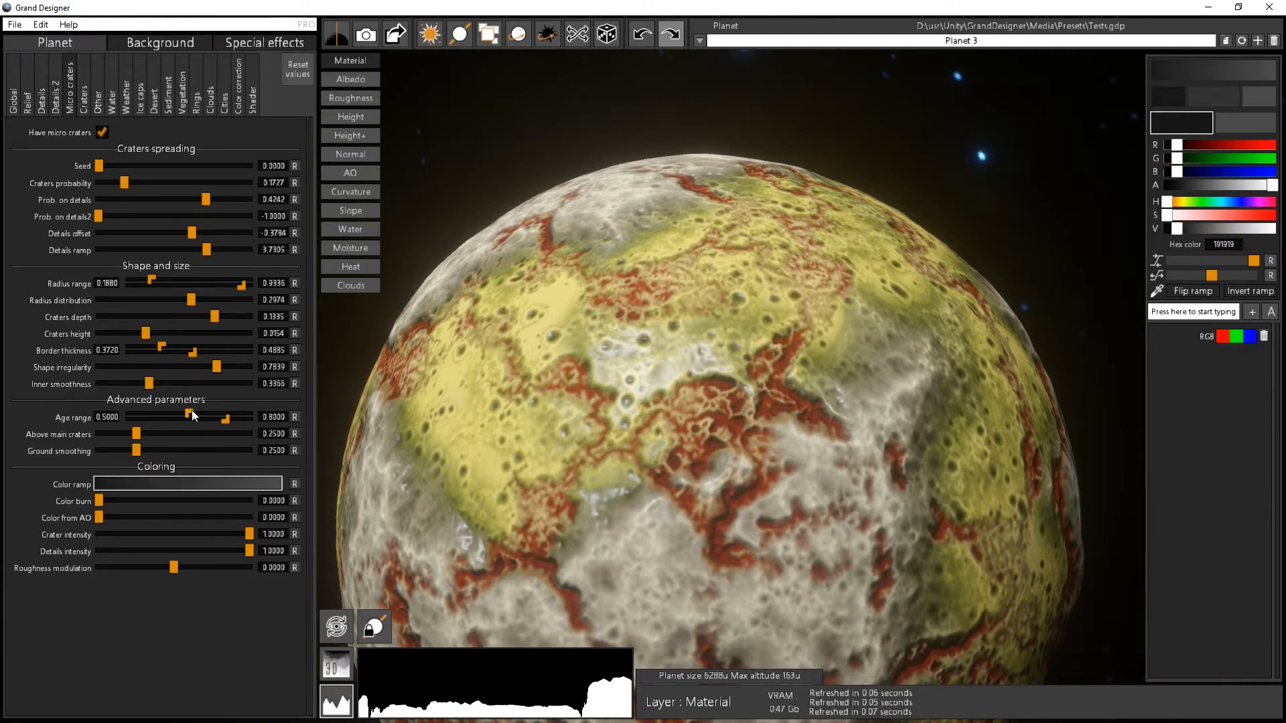
# - Try a micro craters age range of 0 to about 0.02 and inspect the craters across the planet
pyautogui.moveTo(189, 413); pyautogui.dragTo(45, 430)
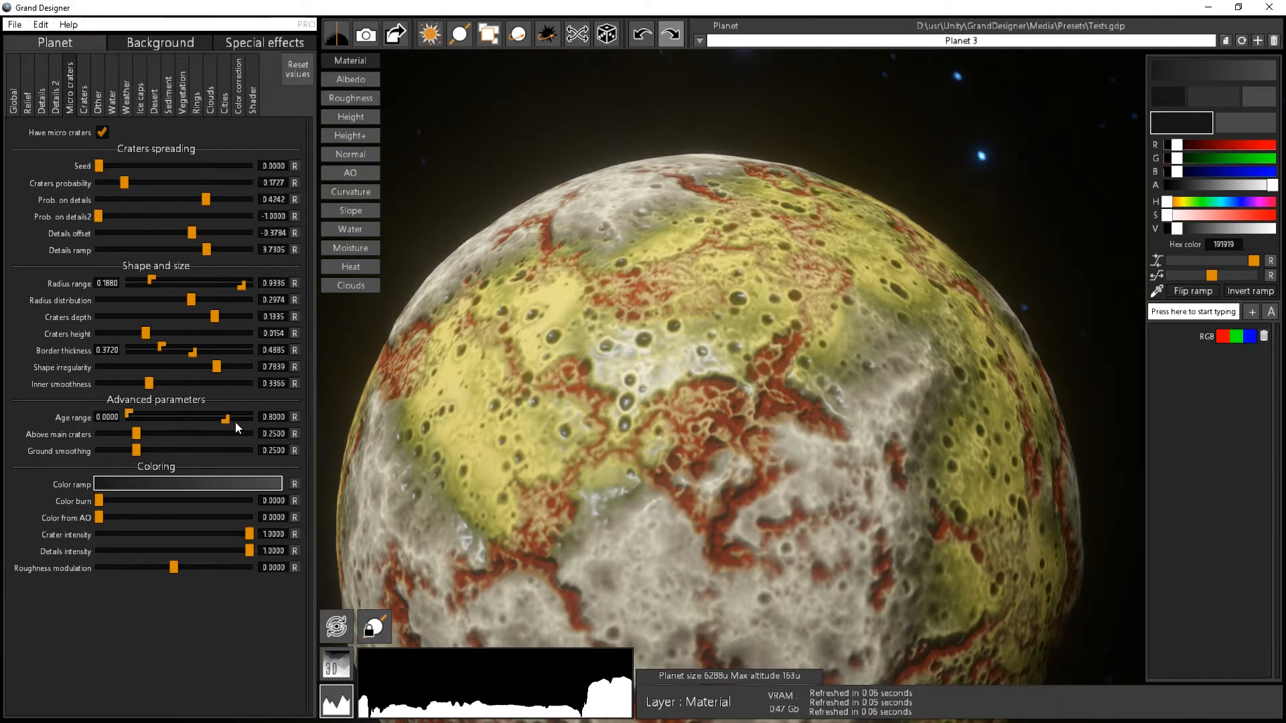
pyautogui.moveTo(228, 421); pyautogui.dragTo(131, 427)
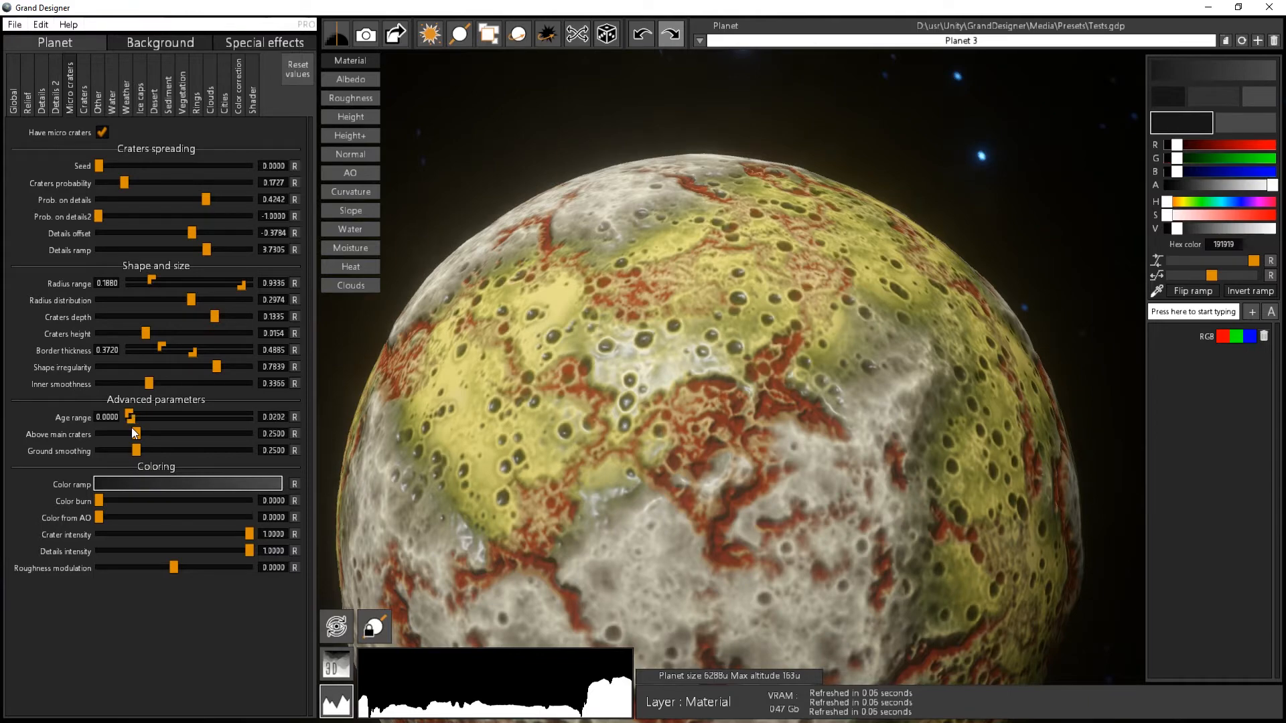
pyautogui.moveTo(641, 412); pyautogui.dragTo(400, 344)
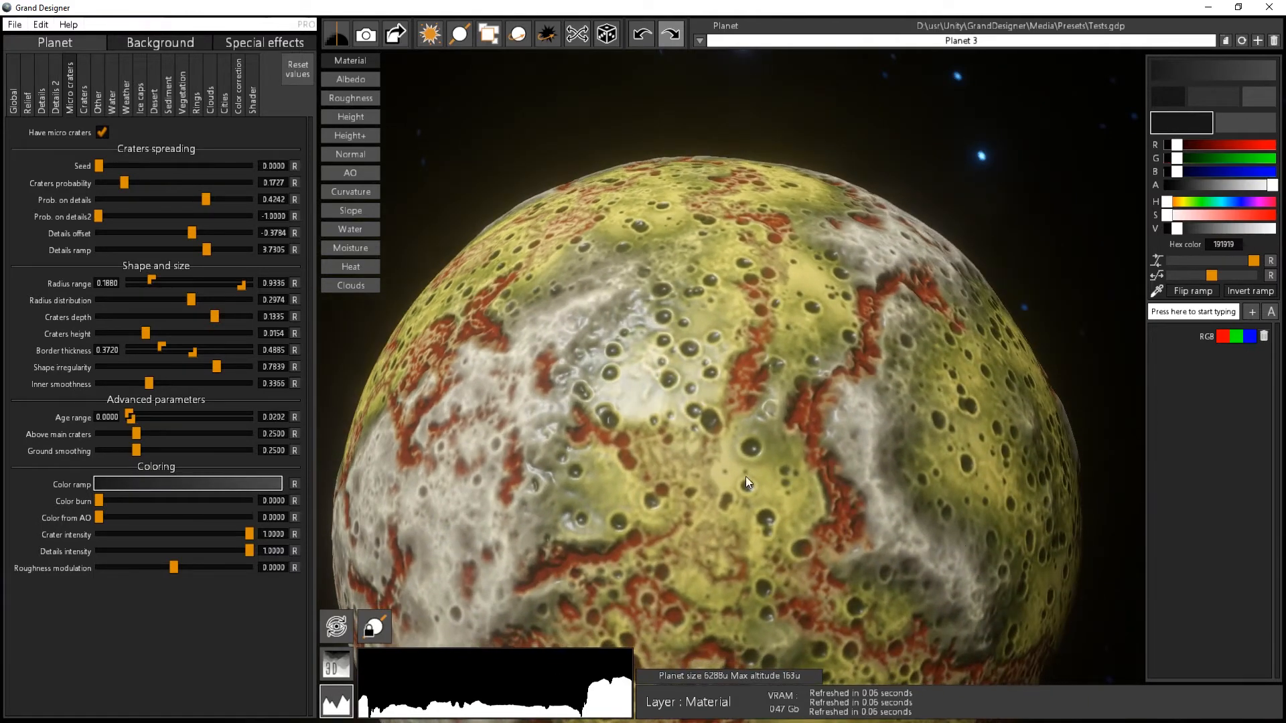
pyautogui.moveTo(745, 476); pyautogui.dragTo(757, 388)
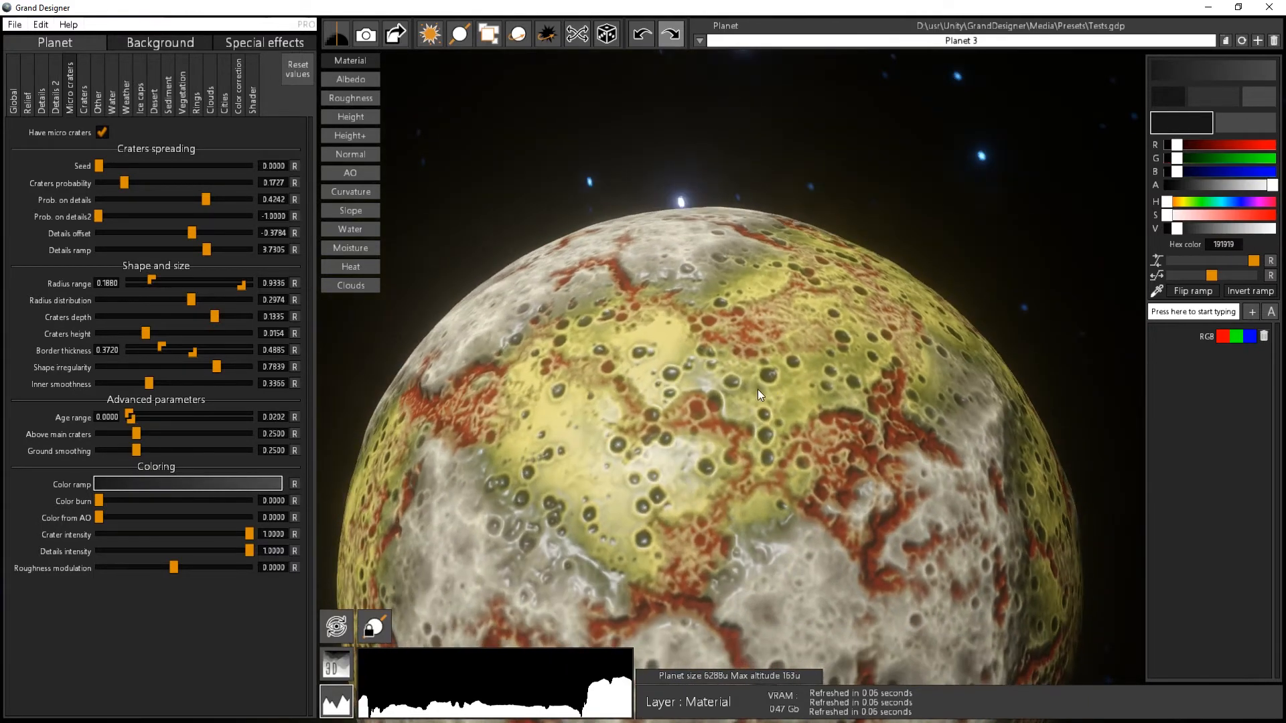
pyautogui.scroll(2, 471, 444)
# - Set the micro craters' age range to about 0.387 to 0.779 and inspect the craters from several sides
pyautogui.moveTo(146, 420); pyautogui.dragTo(253, 420)
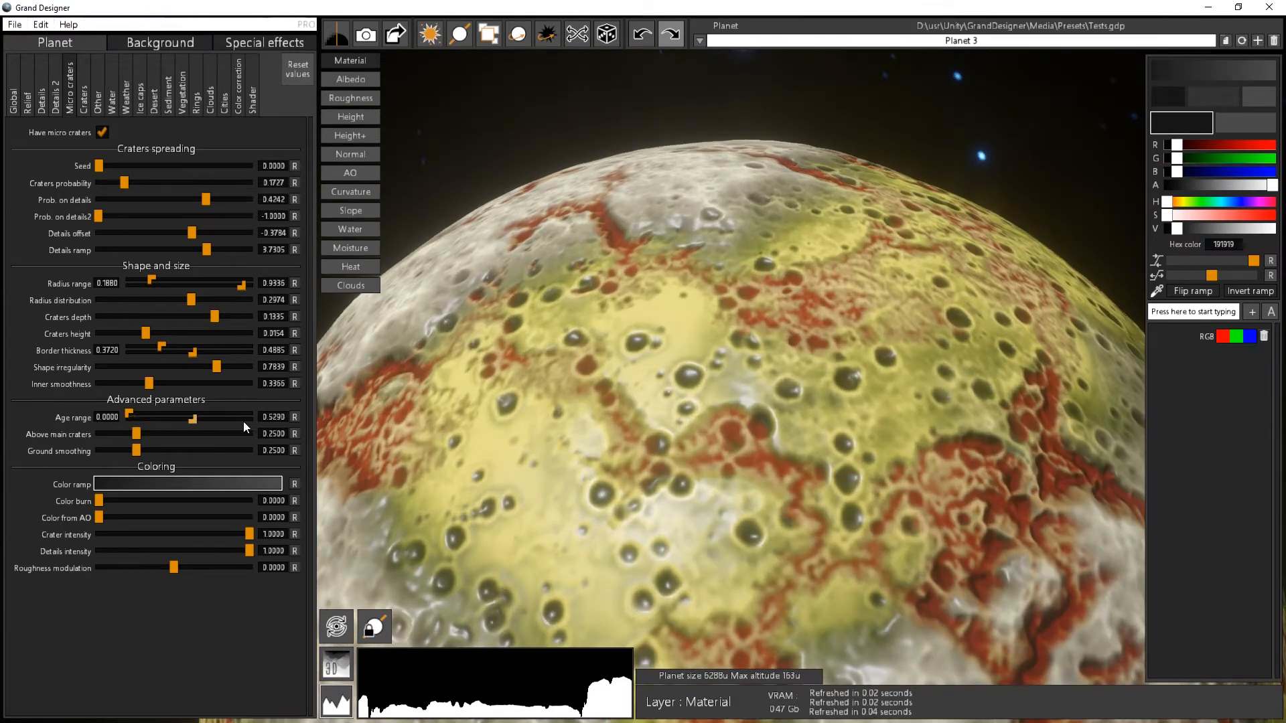
pyautogui.moveTo(135, 415); pyautogui.dragTo(167, 419)
pyautogui.moveTo(252, 425); pyautogui.dragTo(177, 414)
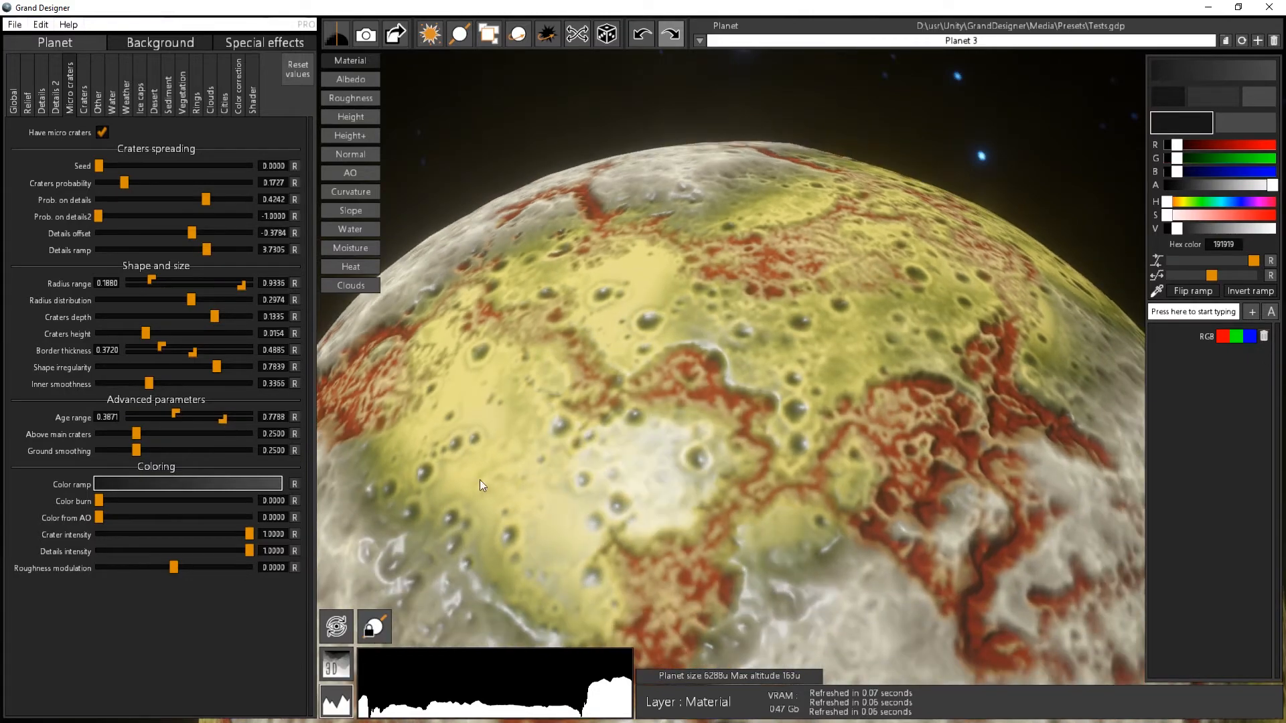
pyautogui.moveTo(605, 460); pyautogui.dragTo(681, 497)
pyautogui.scroll(-3, 1002, 529)
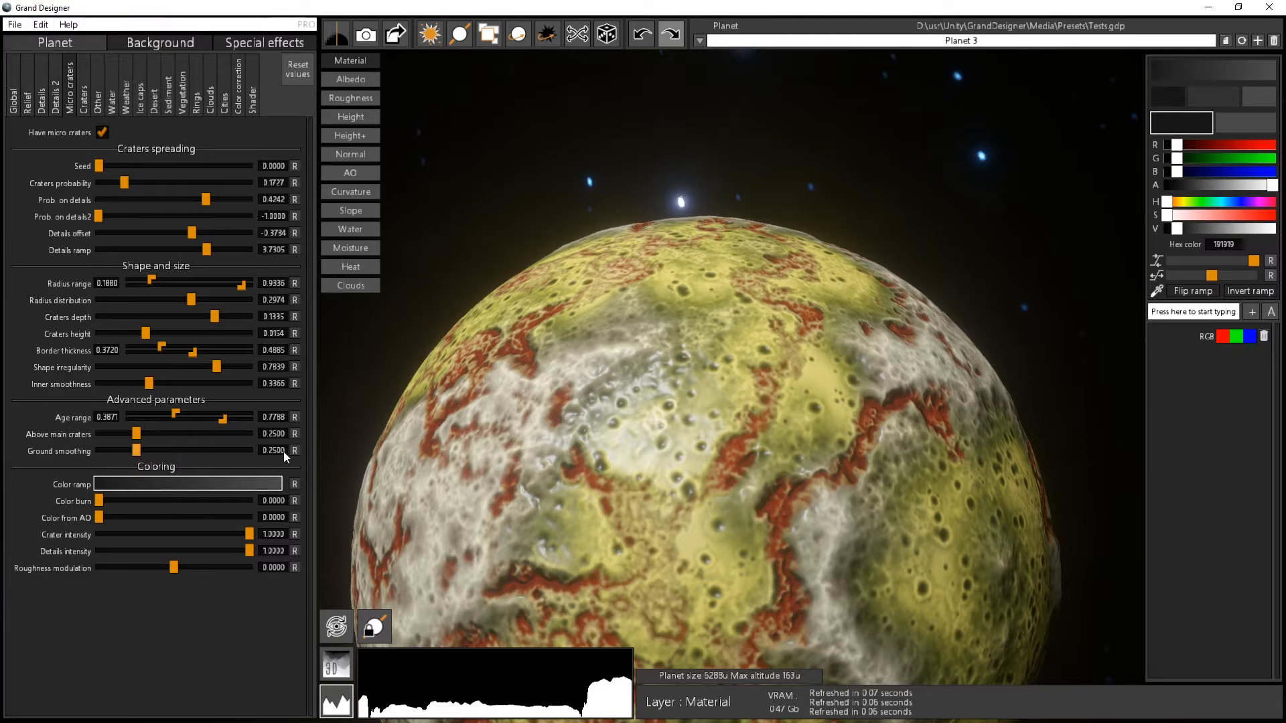
pyautogui.moveTo(734, 497); pyautogui.dragTo(669, 485)
pyautogui.scroll(3, 663, 476)
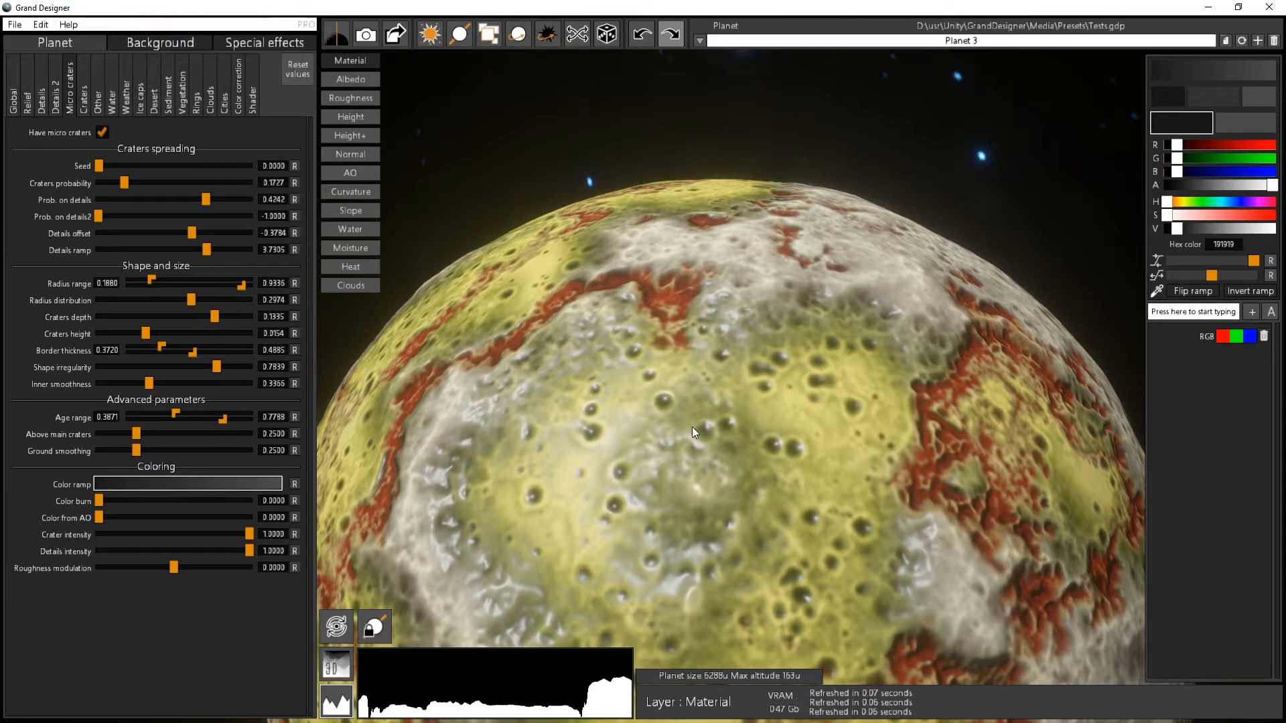
pyautogui.moveTo(693, 428); pyautogui.dragTo(717, 472)
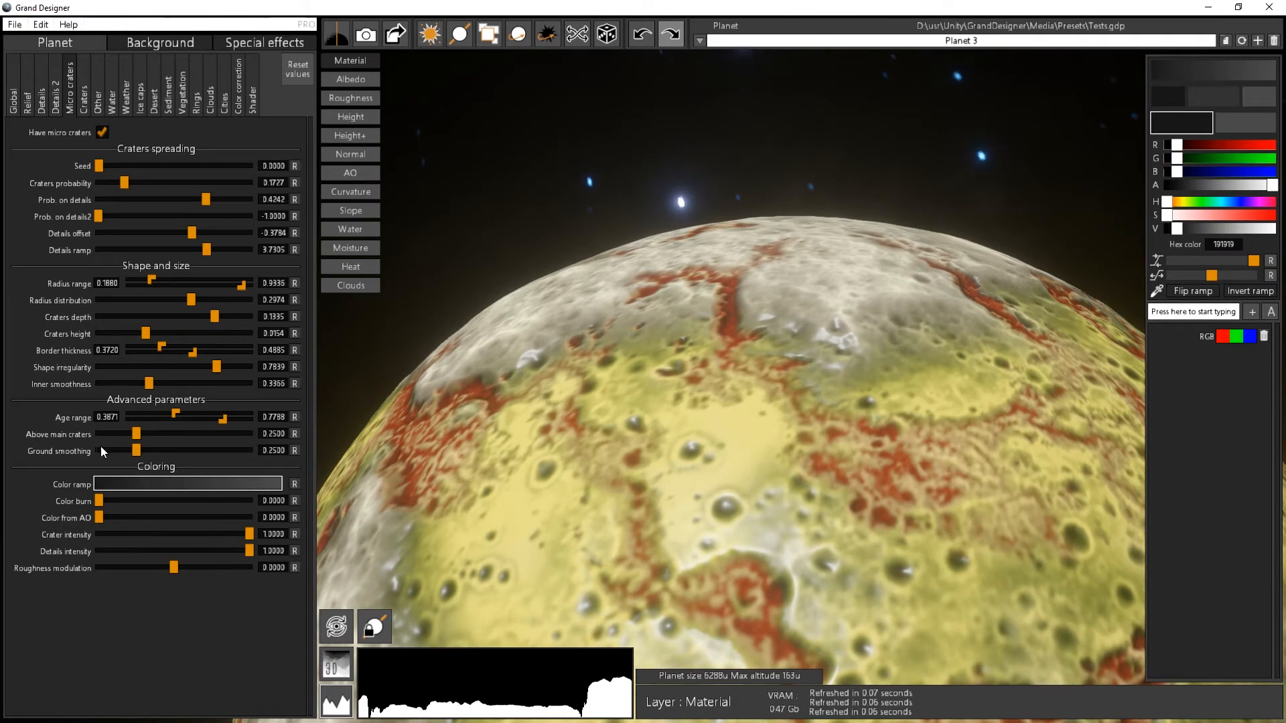
# - Try a ground smoothing of 0 for the micro craters, set it to about 0.72, and inspect the surface
pyautogui.moveTo(135, 451); pyautogui.dragTo(82, 452)
pyautogui.moveTo(681, 594); pyautogui.dragTo(721, 509)
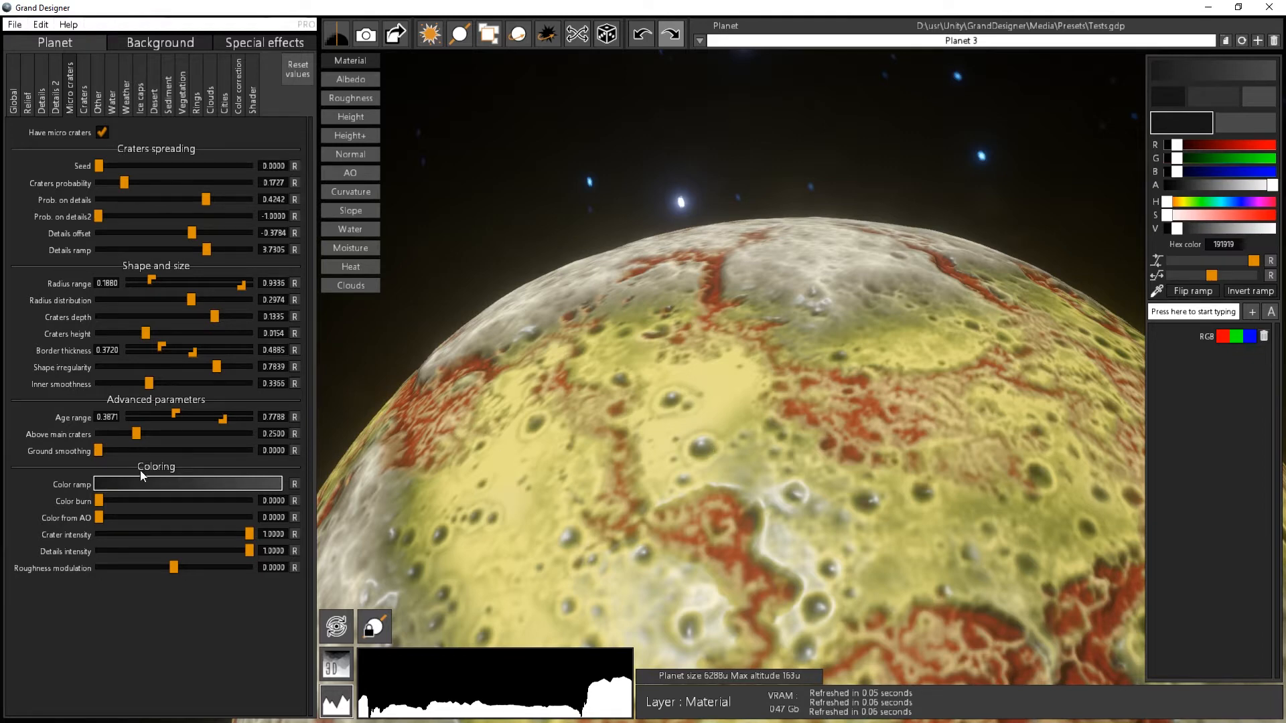
pyautogui.moveTo(123, 448); pyautogui.dragTo(211, 455)
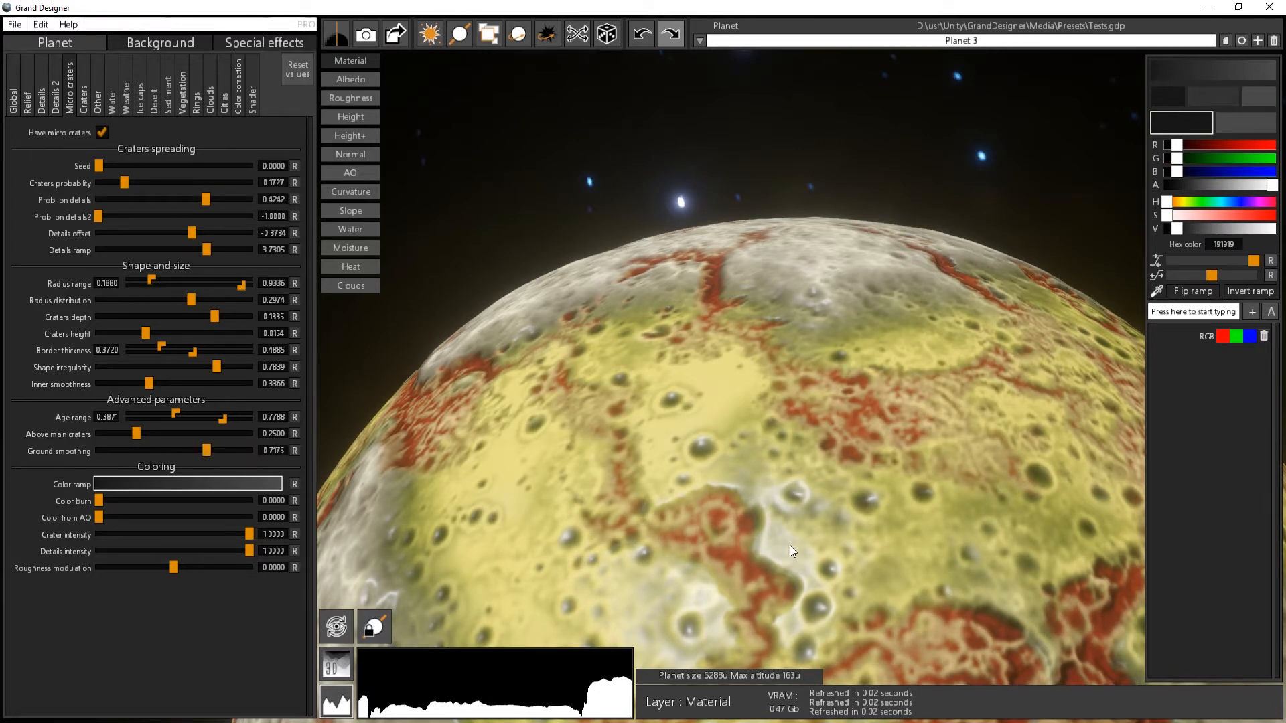
pyautogui.scroll(-4, 736, 513)
pyautogui.moveTo(747, 512); pyautogui.dragTo(764, 484)
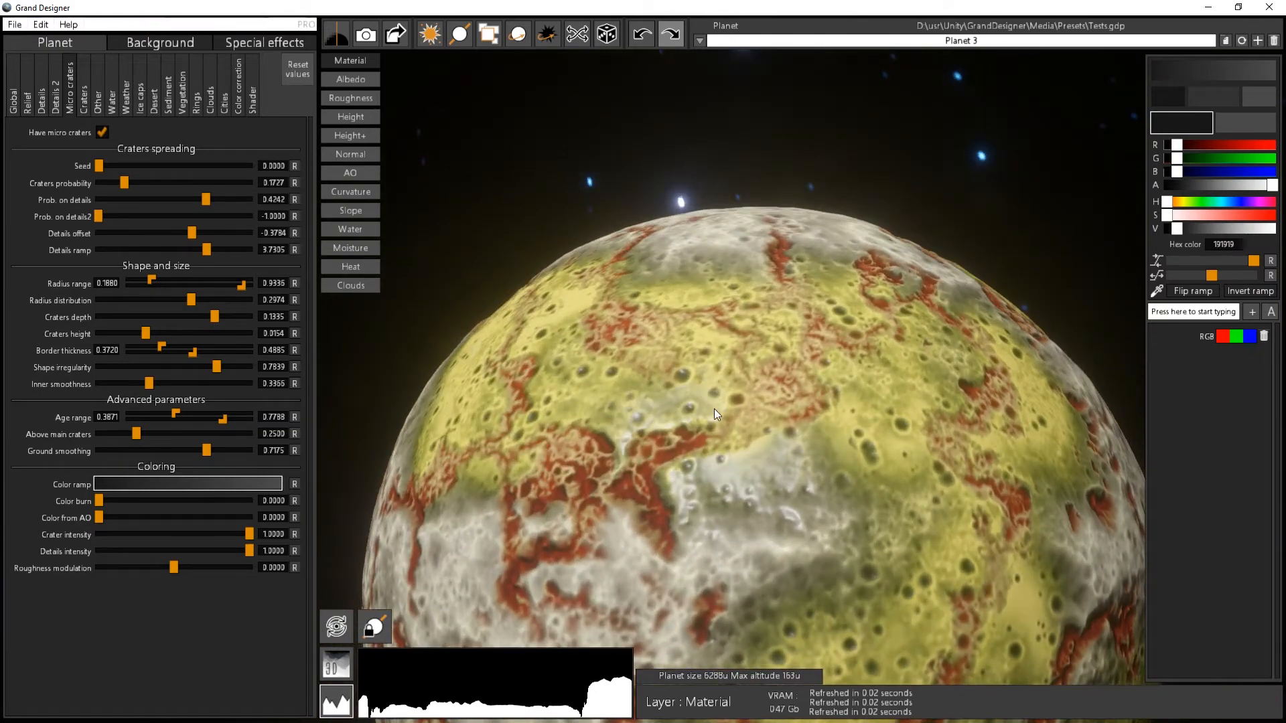
pyautogui.moveTo(714, 408); pyautogui.dragTo(440, 402)
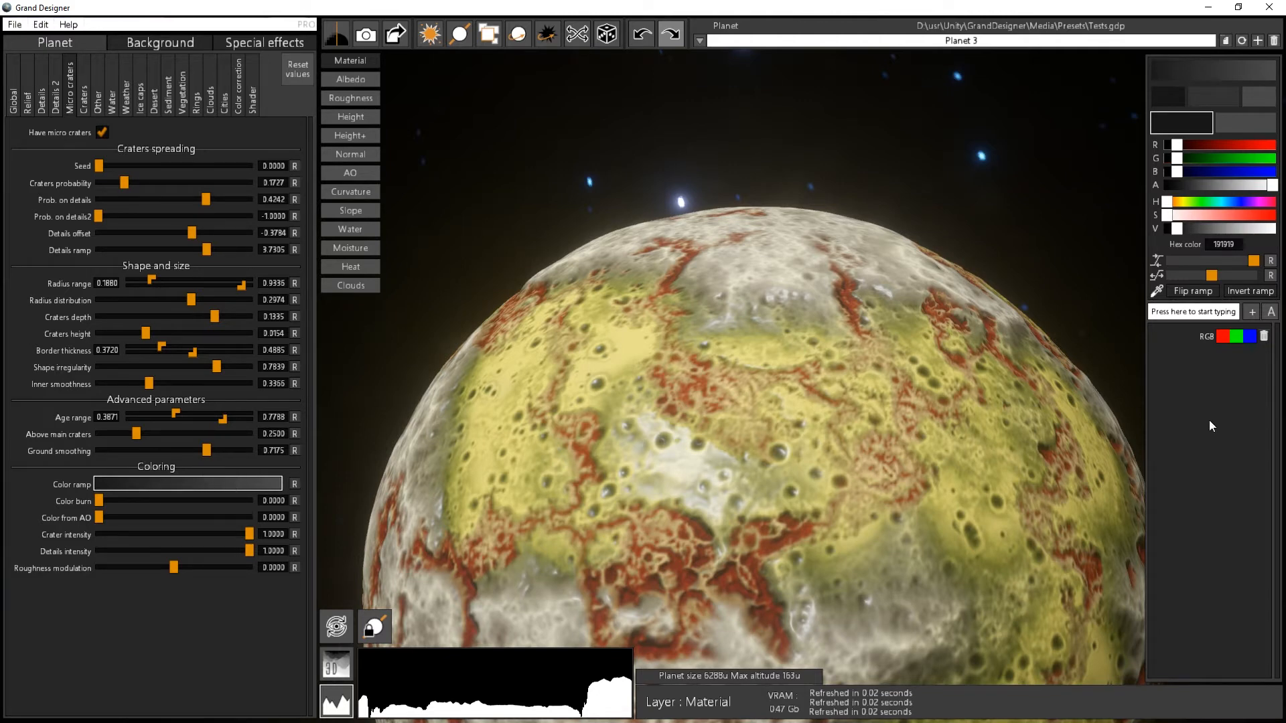
# - Apply the RGB preset to the micro craters' color ramp, set color burn to about 0.6, and inspect the coloring
pyautogui.click(1236, 339)
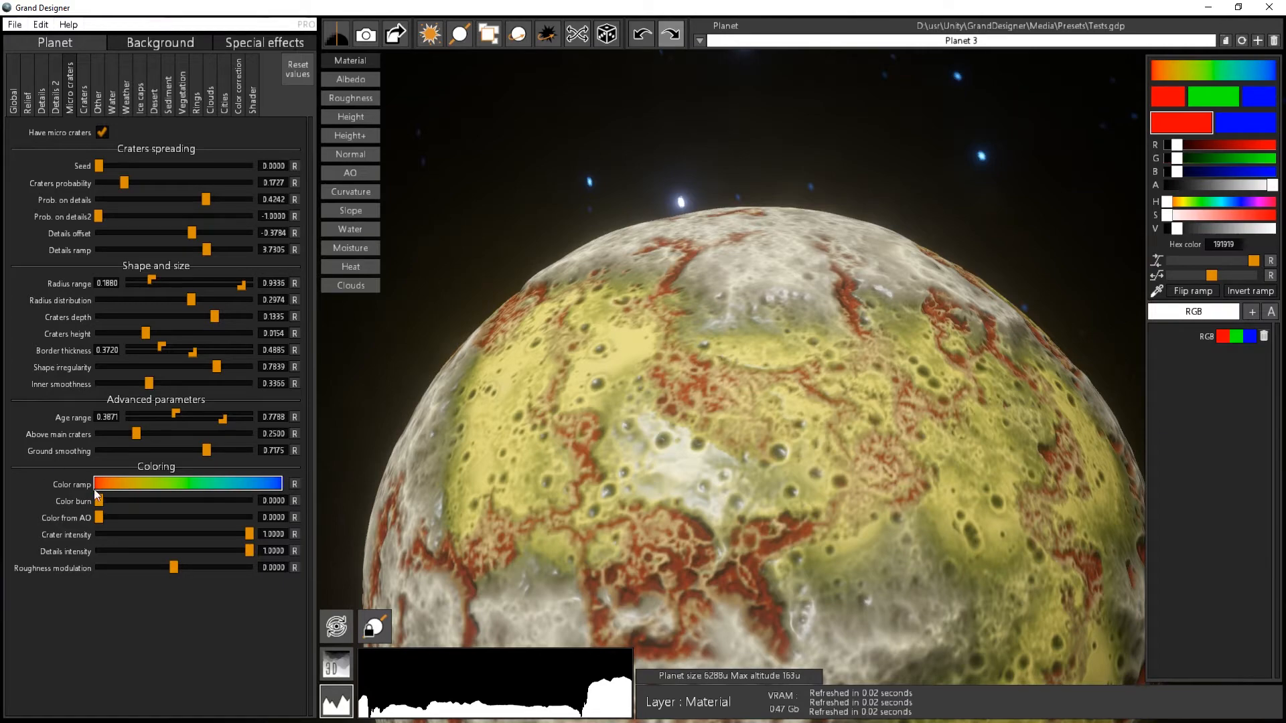
pyautogui.scroll(3, 784, 495)
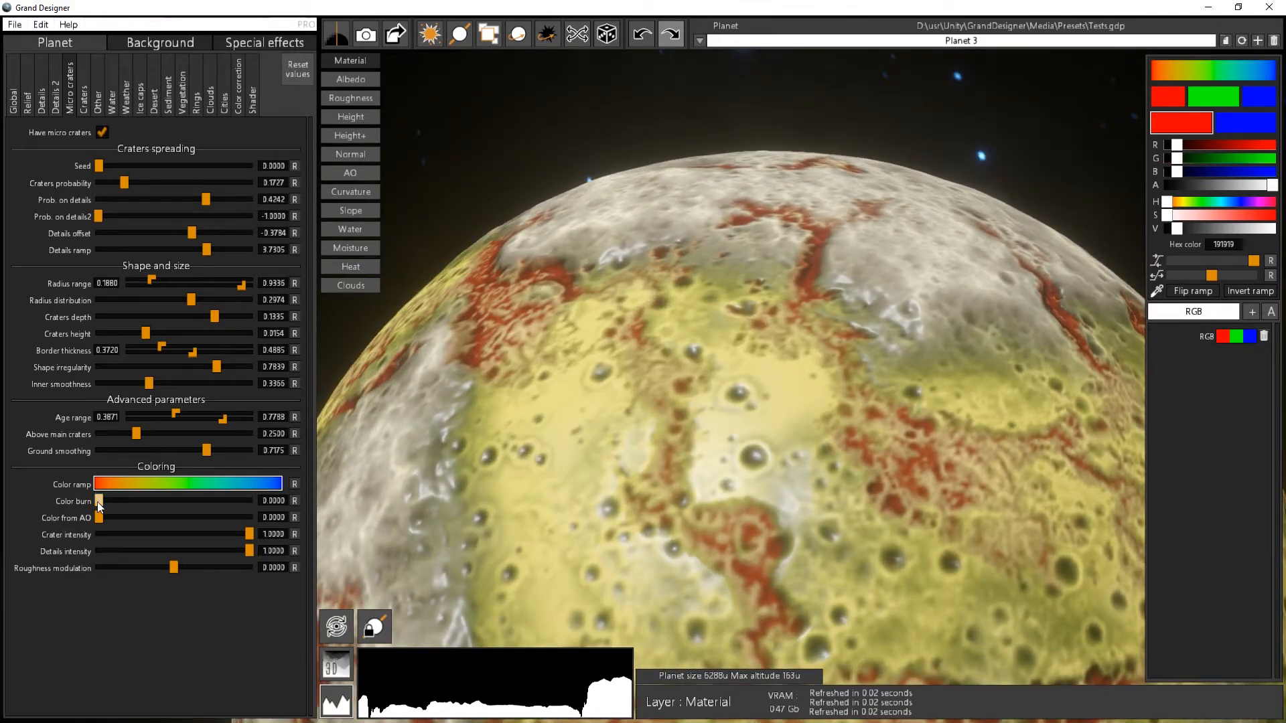
pyautogui.moveTo(99, 502)
pyautogui.mouseDown()
pyautogui.moveTo(129, 504)
pyautogui.moveTo(115, 506)
pyautogui.mouseUp()
pyautogui.moveTo(470, 554)
pyautogui.mouseDown()
pyautogui.moveTo(568, 492)
pyautogui.moveTo(377, 400)
pyautogui.mouseUp()
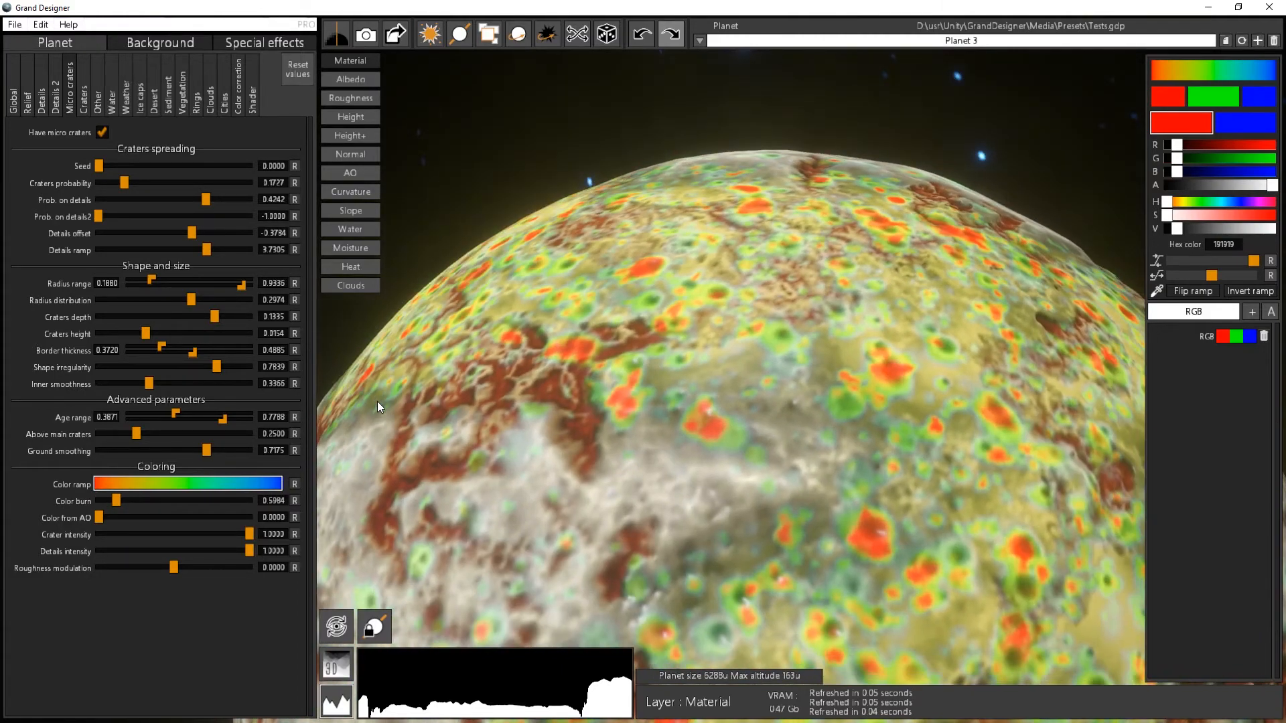
pyautogui.scroll(-2, 710, 516)
pyautogui.moveTo(710, 516)
pyautogui.mouseDown()
pyautogui.moveTo(851, 517)
pyautogui.moveTo(760, 488)
pyautogui.moveTo(698, 496)
pyautogui.moveTo(721, 515)
pyautogui.mouseUp()
pyautogui.scroll(2, 758, 488)
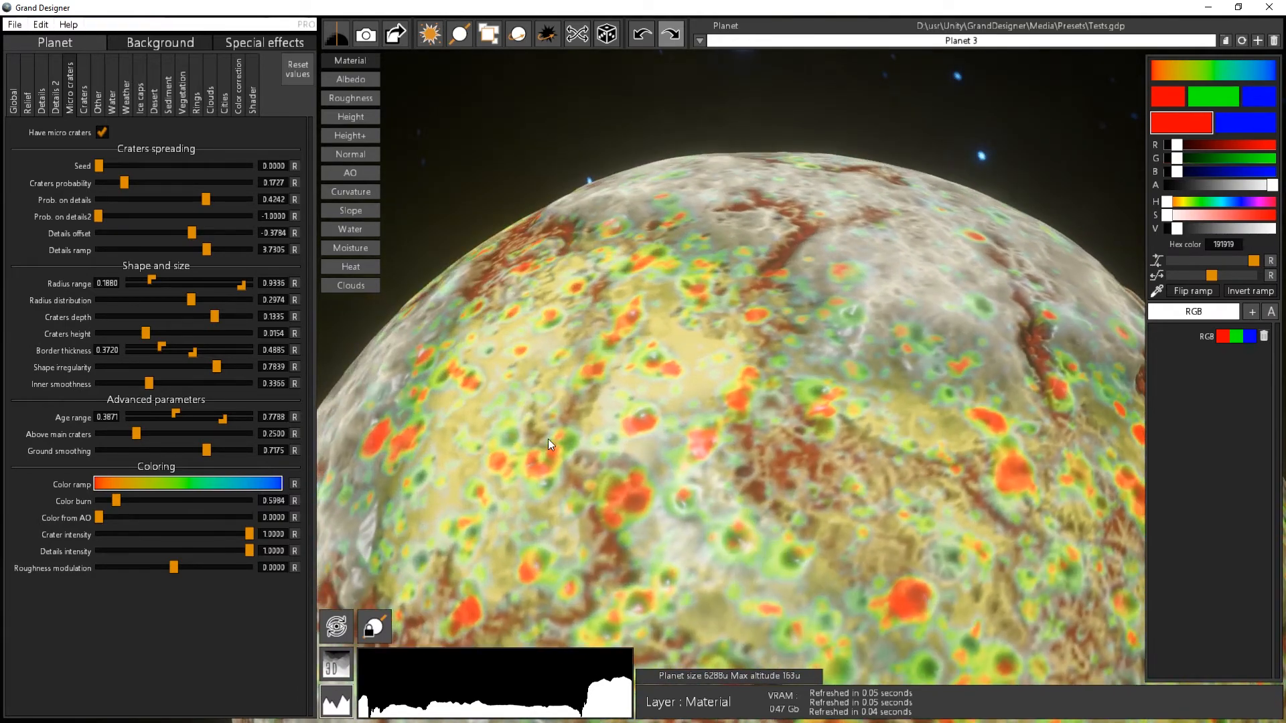
# - Set the micro craters' color from AO to 1, viewing the coloring on the planet
pyautogui.moveTo(690, 397); pyautogui.dragTo(755, 469)
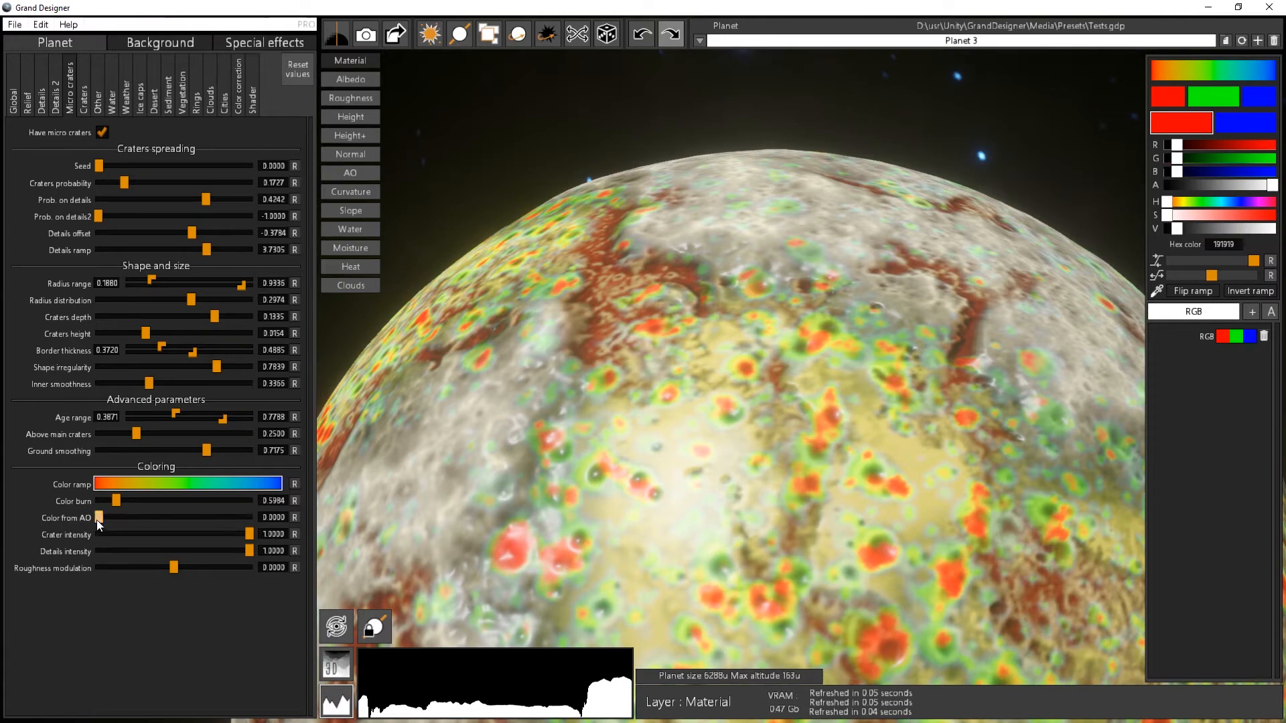
pyautogui.moveTo(98, 518); pyautogui.dragTo(610, 409)
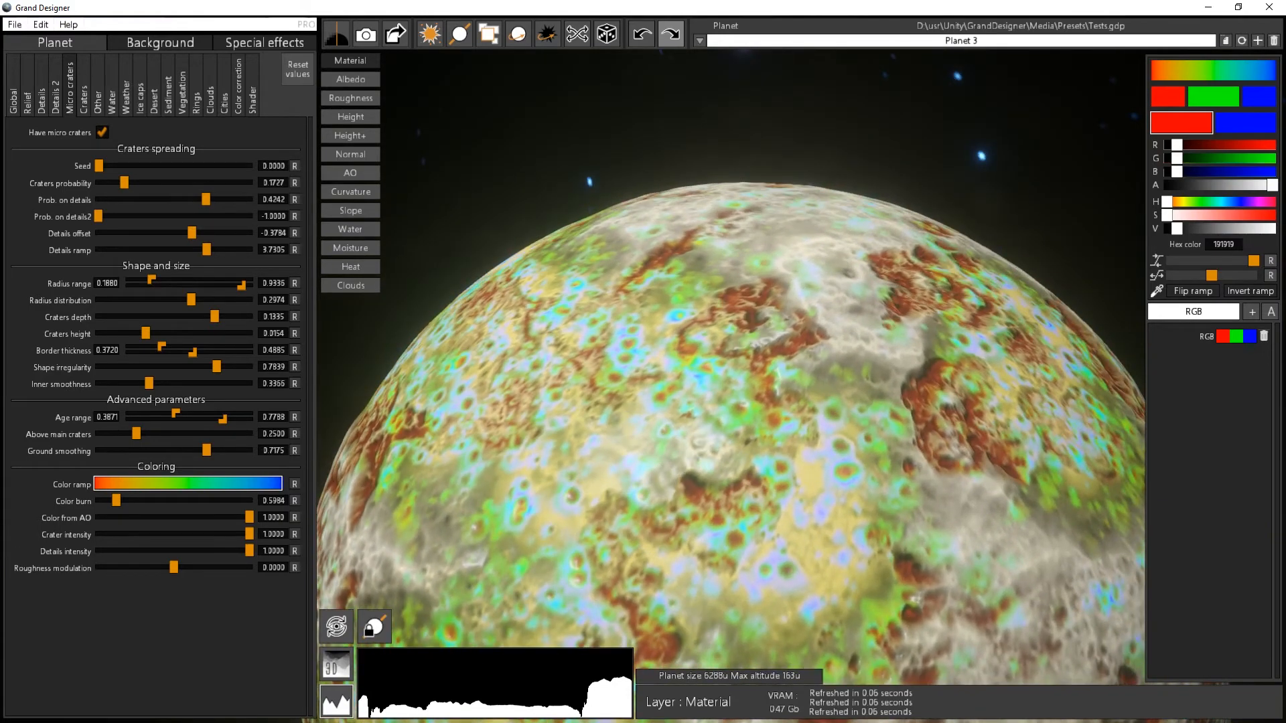
# - Set the micro craters' color burn to 0.9970 and details intensity to -0.0895
pyautogui.moveTo(116, 500)
pyautogui.mouseDown()
pyautogui.moveTo(174, 504)
pyautogui.moveTo(128, 503)
pyautogui.mouseUp()
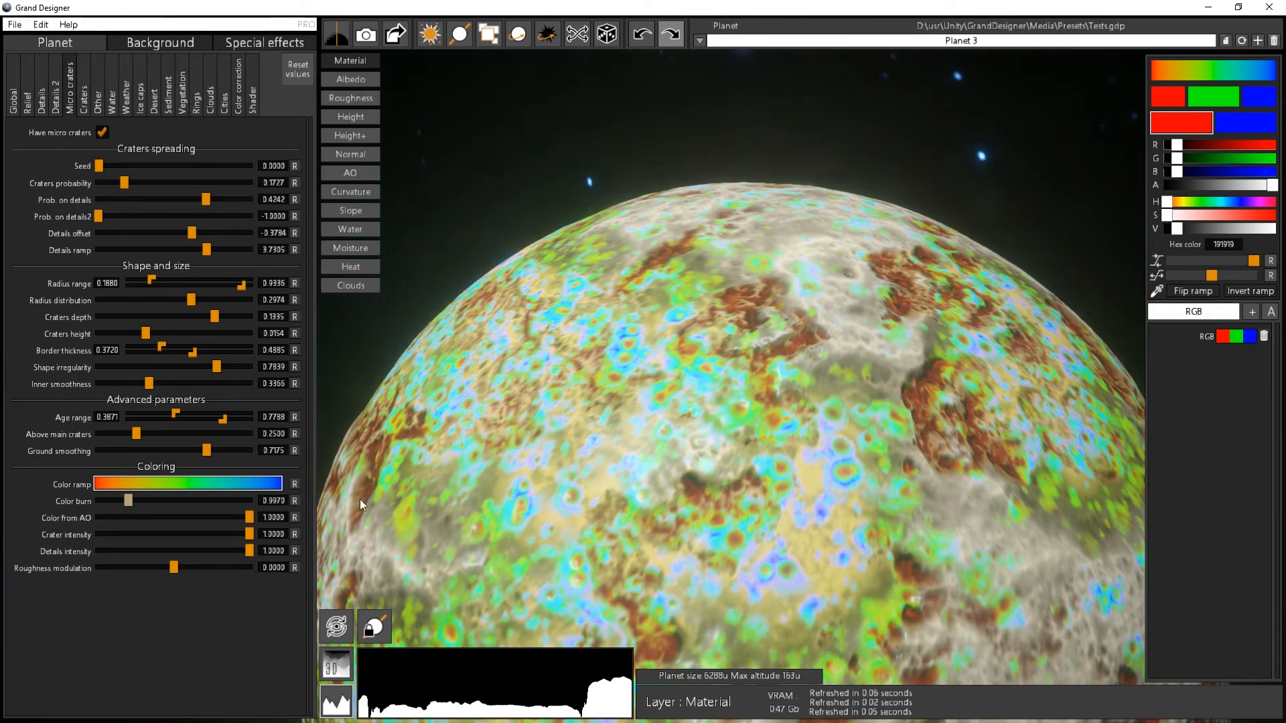
pyautogui.moveTo(614, 532); pyautogui.dragTo(726, 371)
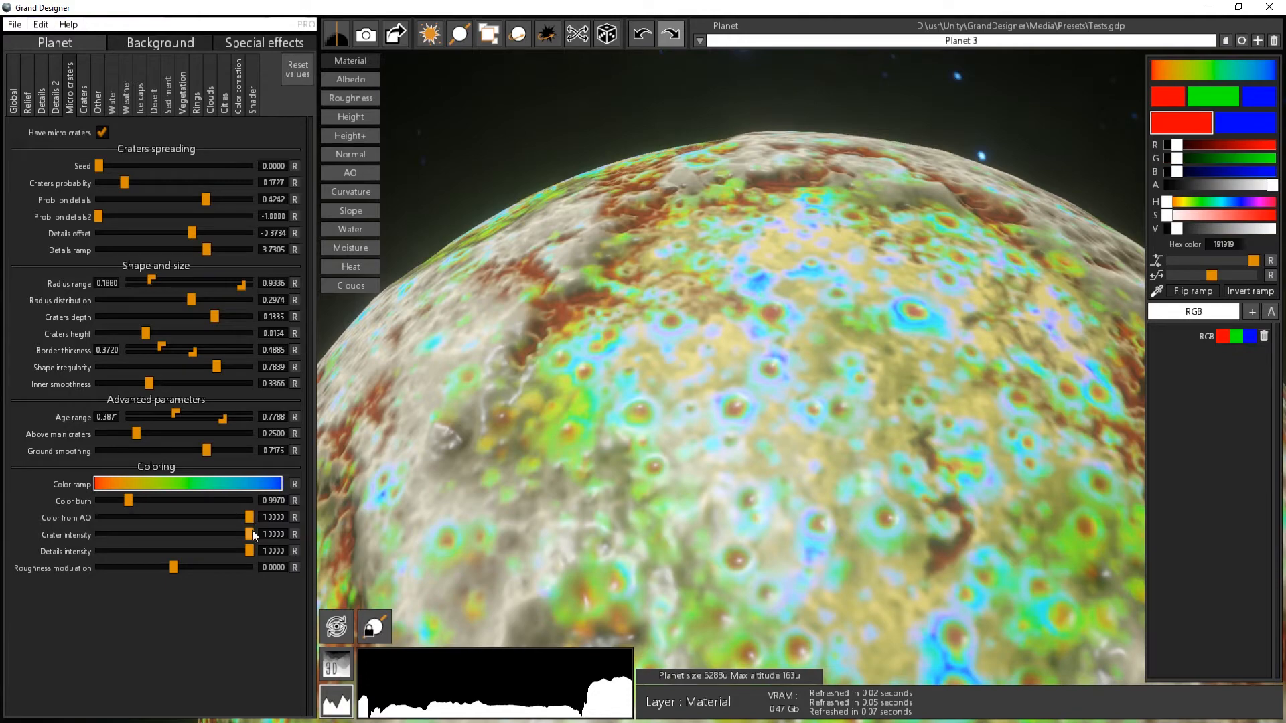
pyautogui.moveTo(251, 534); pyautogui.dragTo(416, 543)
pyautogui.moveTo(249, 551)
pyautogui.mouseDown()
pyautogui.moveTo(59, 561)
pyautogui.moveTo(225, 553)
pyautogui.mouseUp()
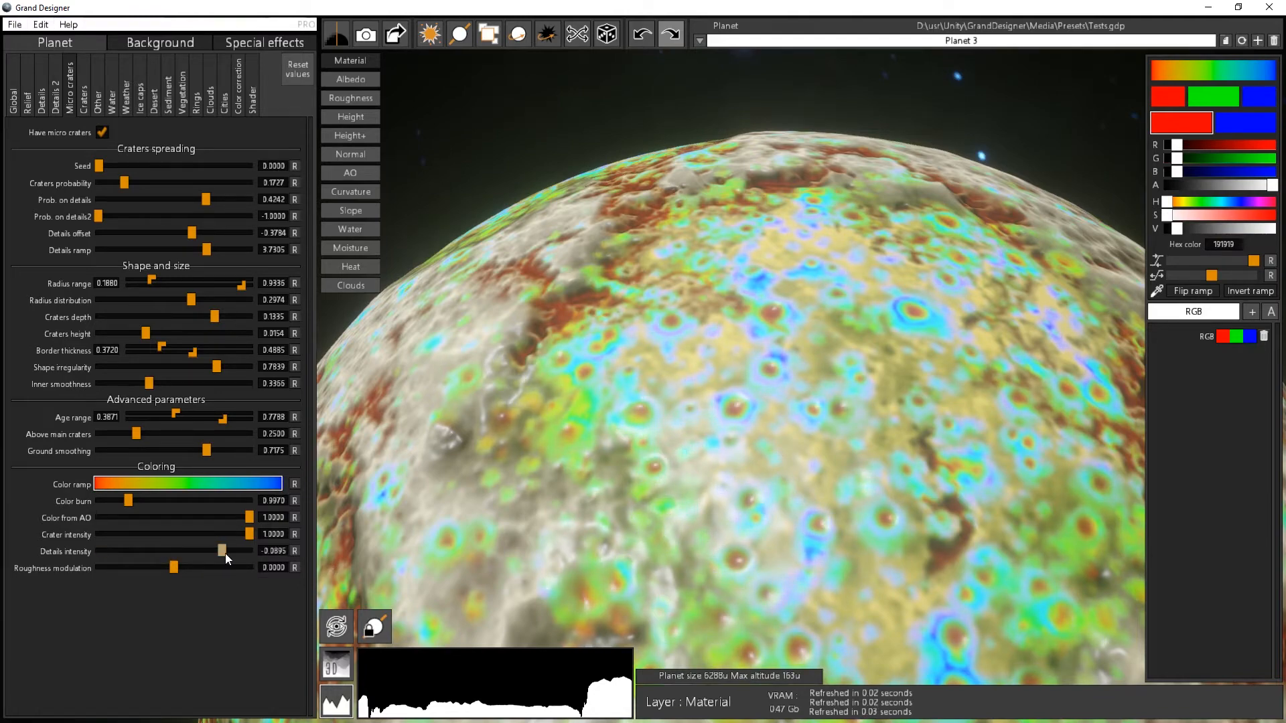
pyautogui.moveTo(784, 487); pyautogui.dragTo(808, 501)
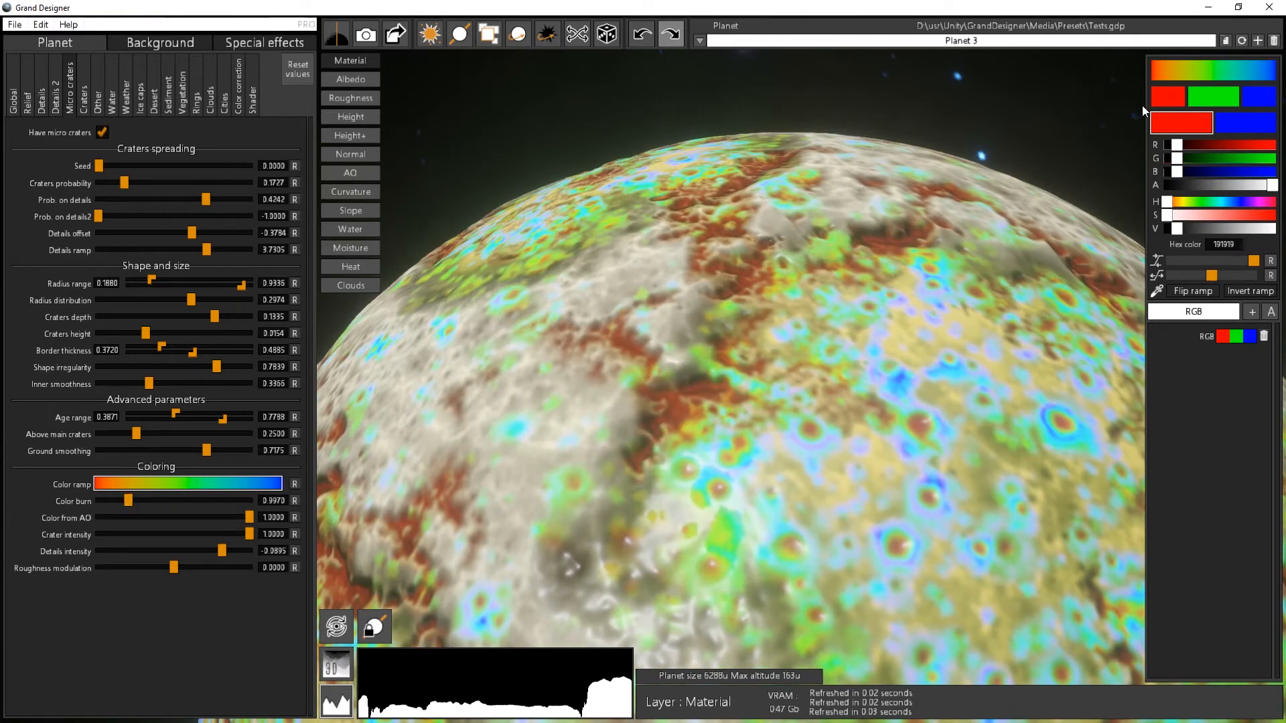
# - Recolor the micro crater ramp from near-black at its start to dark gray 383838 at its end
pyautogui.moveTo(785, 531); pyautogui.dragTo(696, 526)
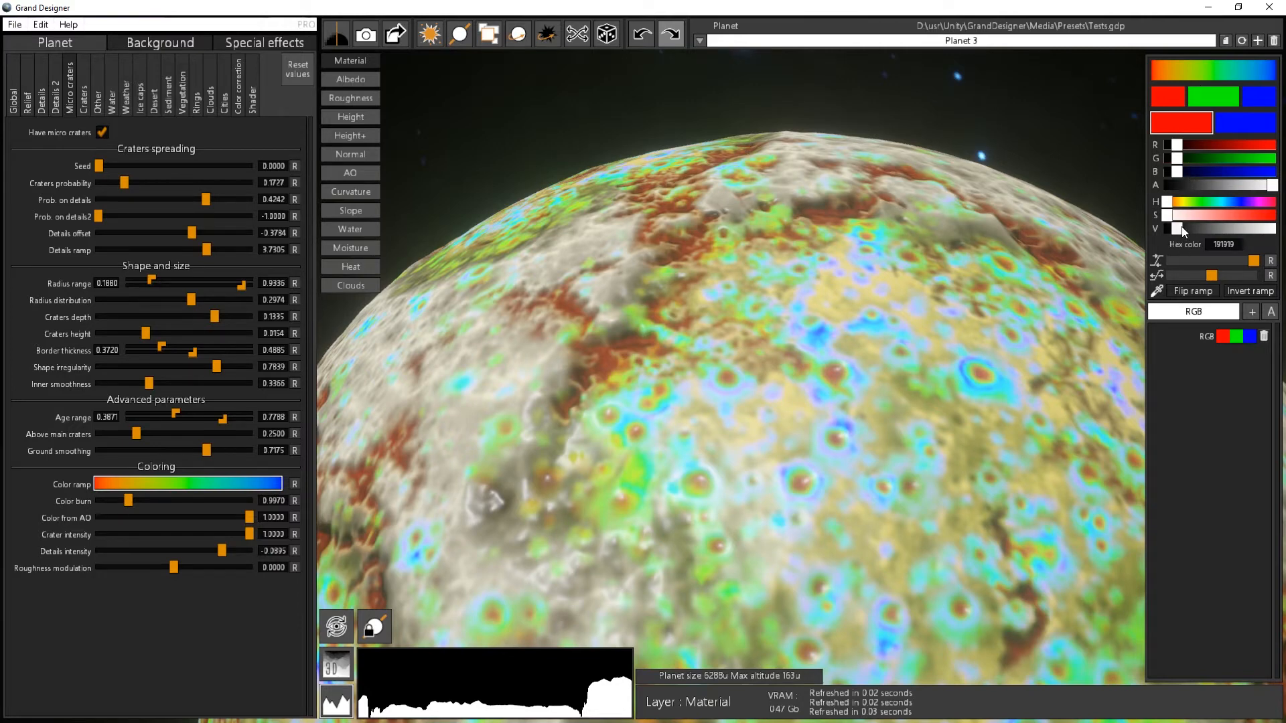
pyautogui.moveTo(1178, 228)
pyautogui.mouseDown()
pyautogui.moveTo(1160, 234)
pyautogui.moveTo(1177, 232)
pyautogui.mouseUp()
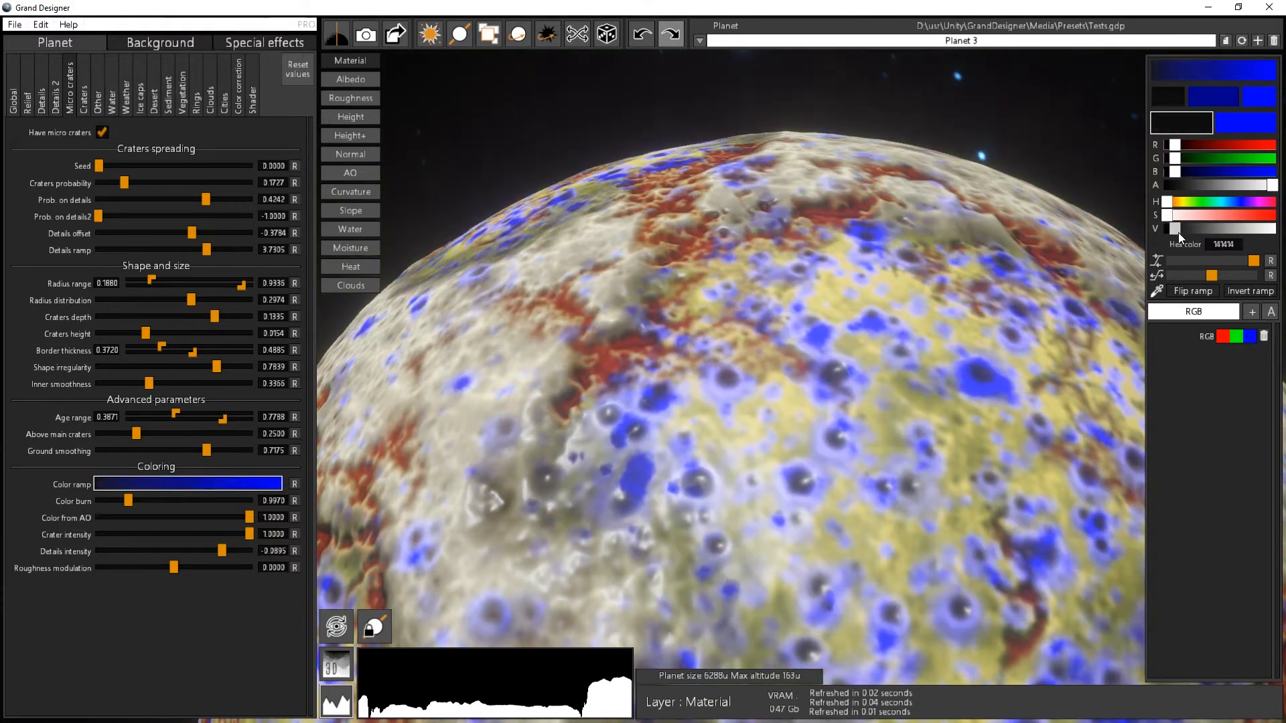
pyautogui.click(1247, 126)
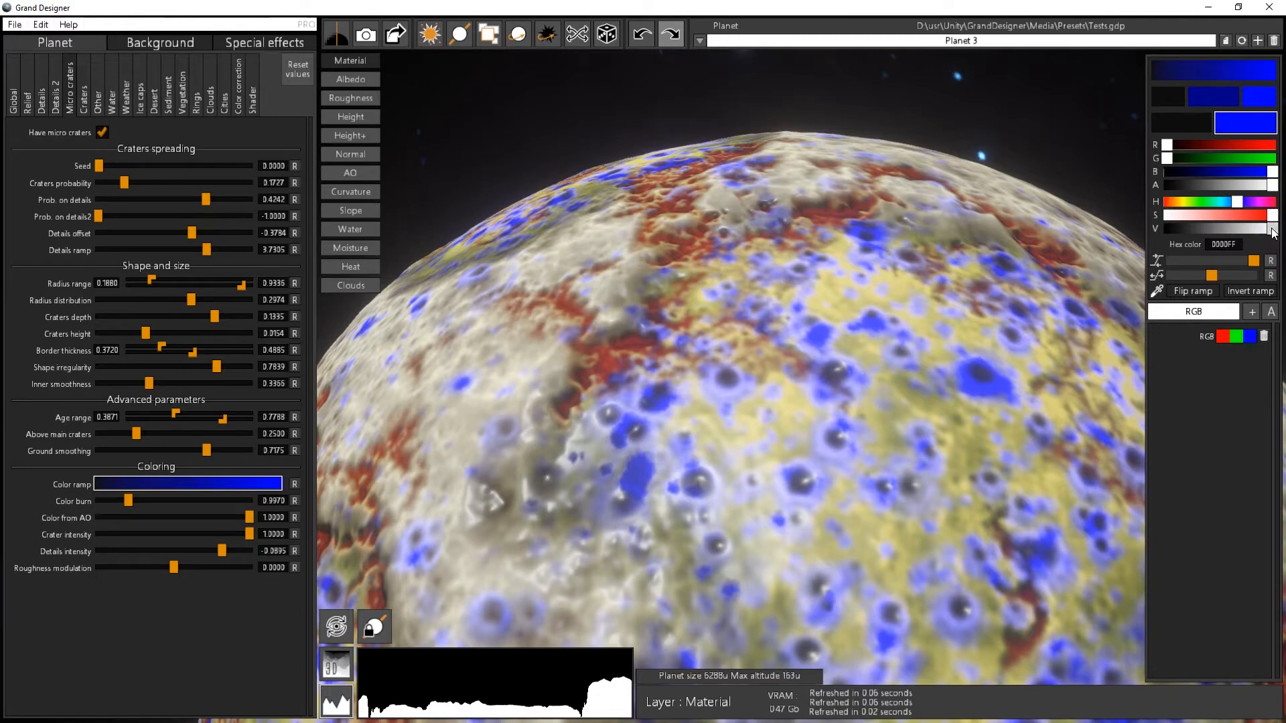
pyautogui.moveTo(1271, 215); pyautogui.dragTo(1147, 223)
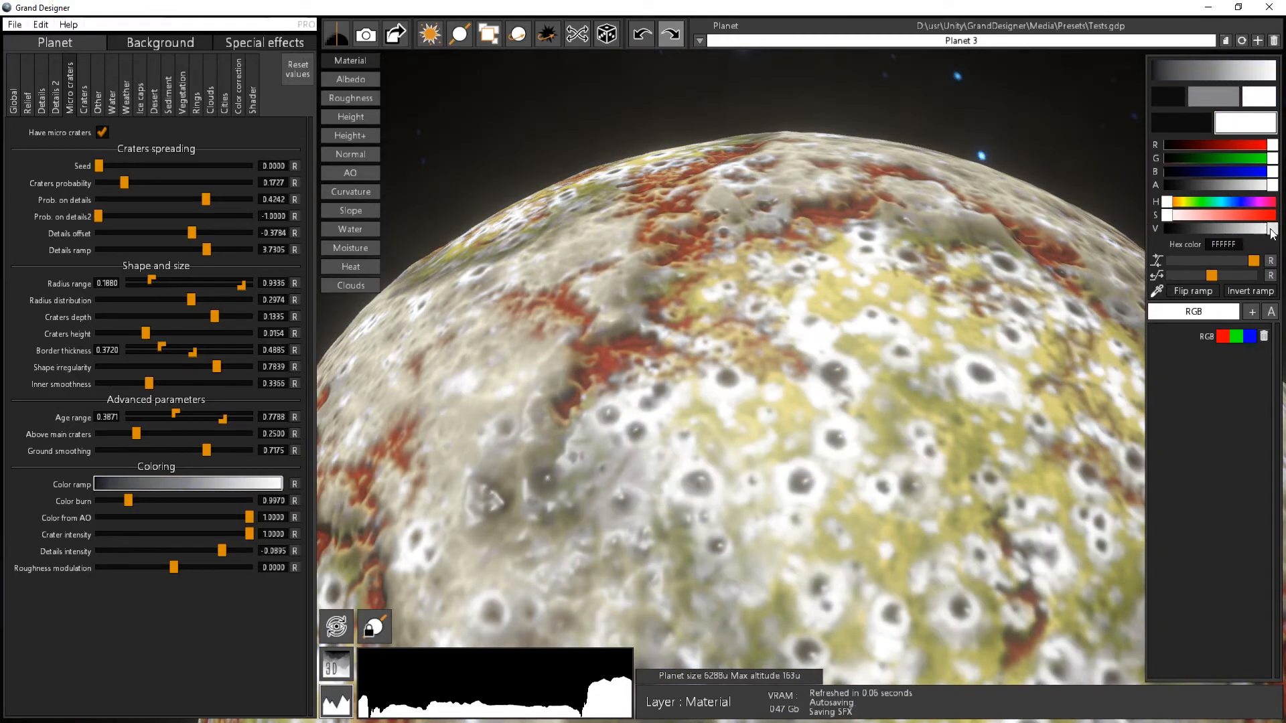
pyautogui.moveTo(1269, 229); pyautogui.dragTo(1188, 223)
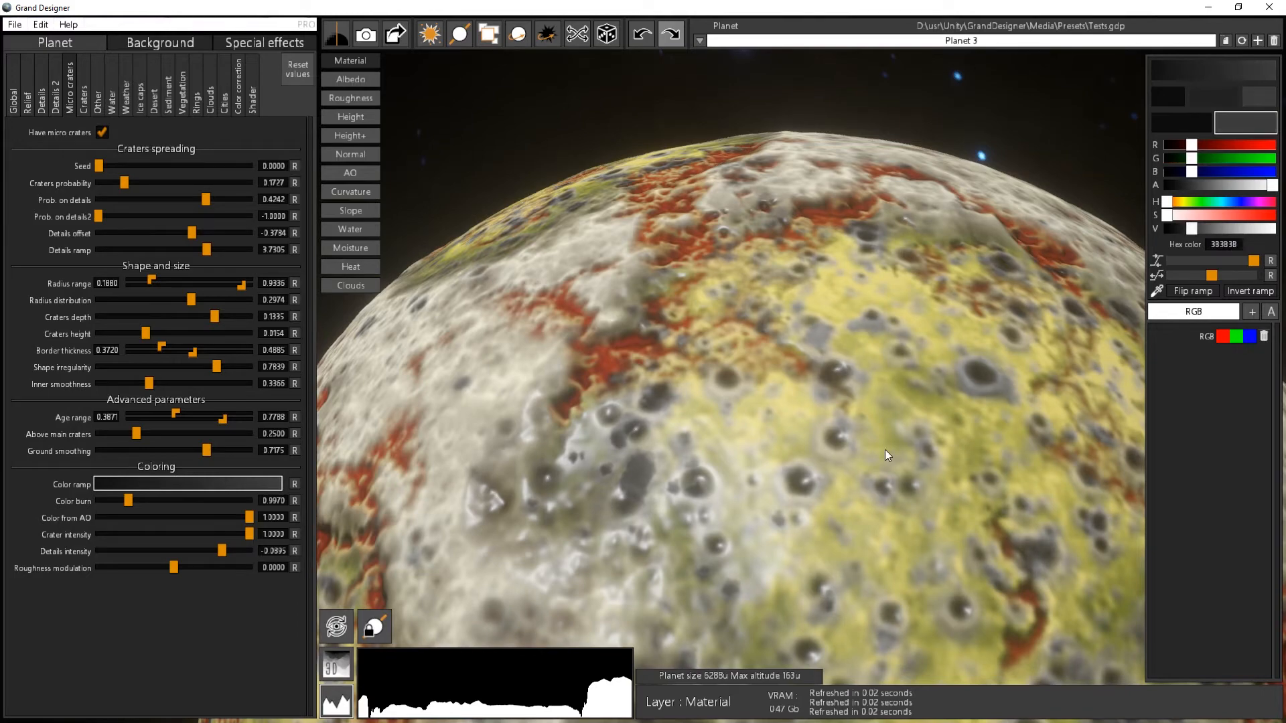
# - Set the micro craters' crater intensity to 0.5040 and check the coloring around the planet
pyautogui.moveTo(885, 449); pyautogui.dragTo(677, 549)
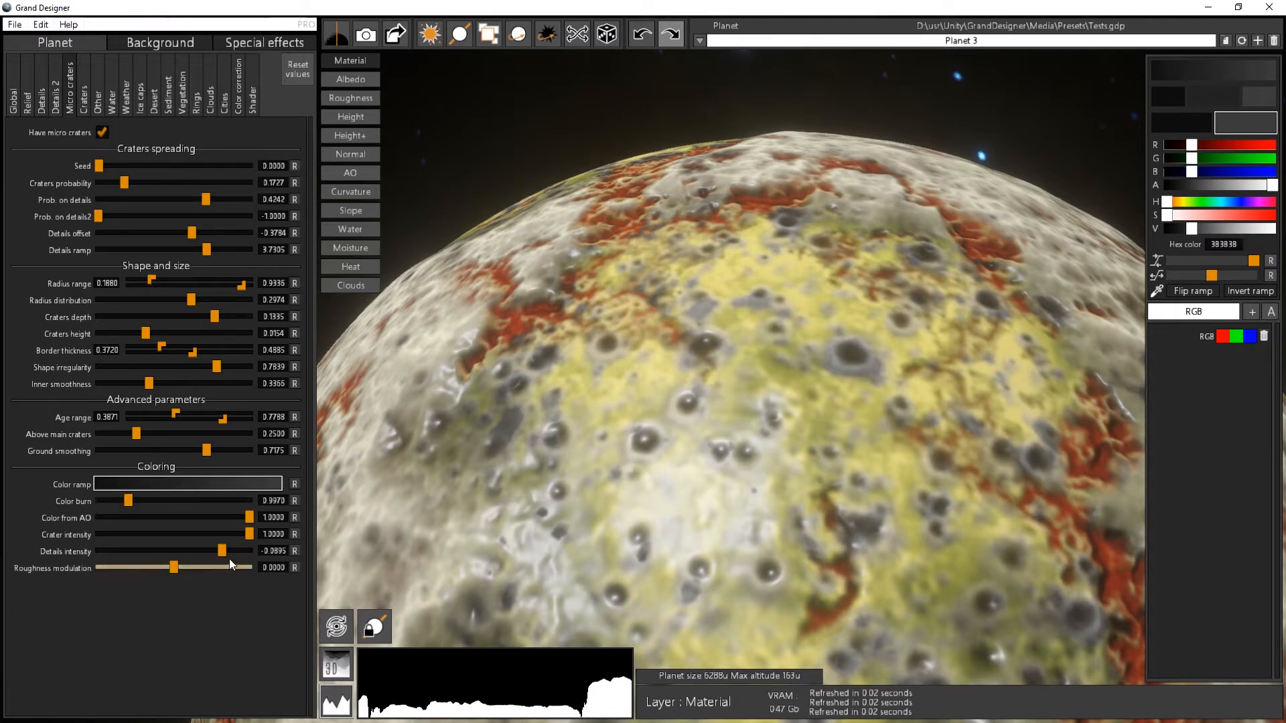
pyautogui.moveTo(247, 533)
pyautogui.mouseDown()
pyautogui.moveTo(153, 542)
pyautogui.moveTo(175, 544)
pyautogui.mouseUp()
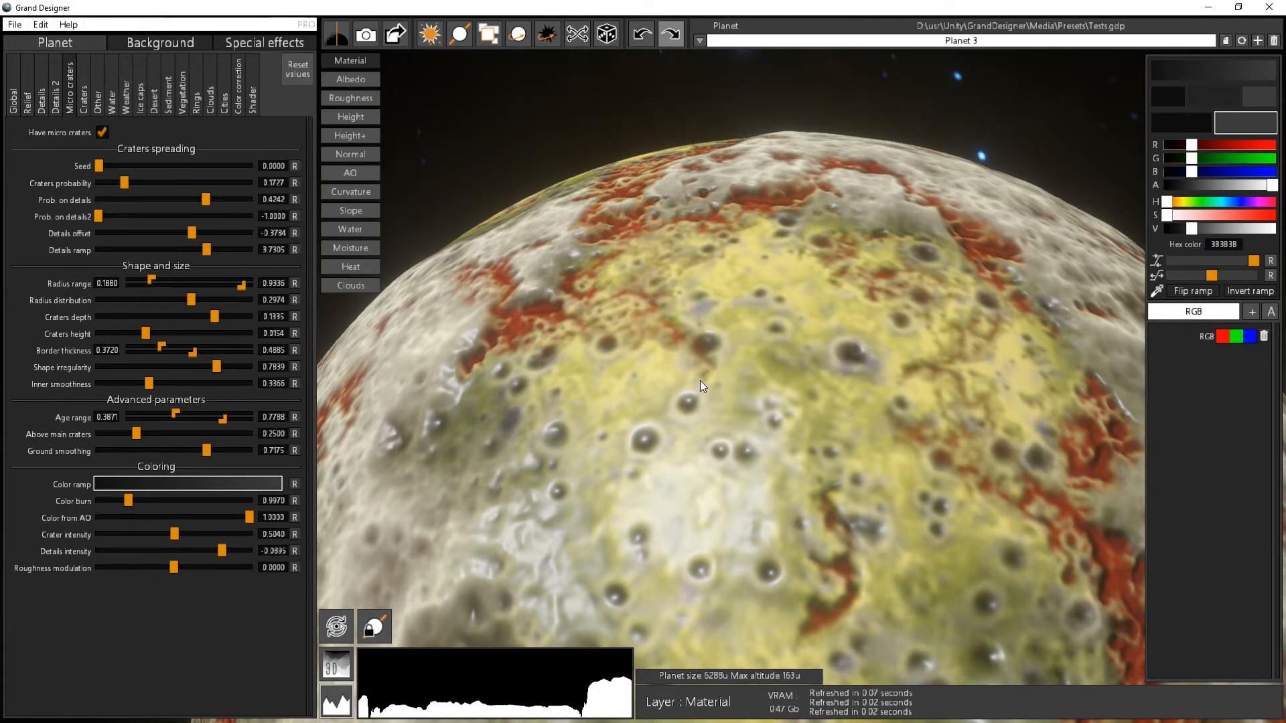
pyautogui.scroll(-4, 701, 380)
pyautogui.moveTo(801, 548)
pyautogui.mouseDown()
pyautogui.moveTo(644, 432)
pyautogui.moveTo(371, 343)
pyautogui.moveTo(247, 342)
pyautogui.moveTo(275, 372)
pyautogui.moveTo(469, 428)
pyautogui.mouseUp()
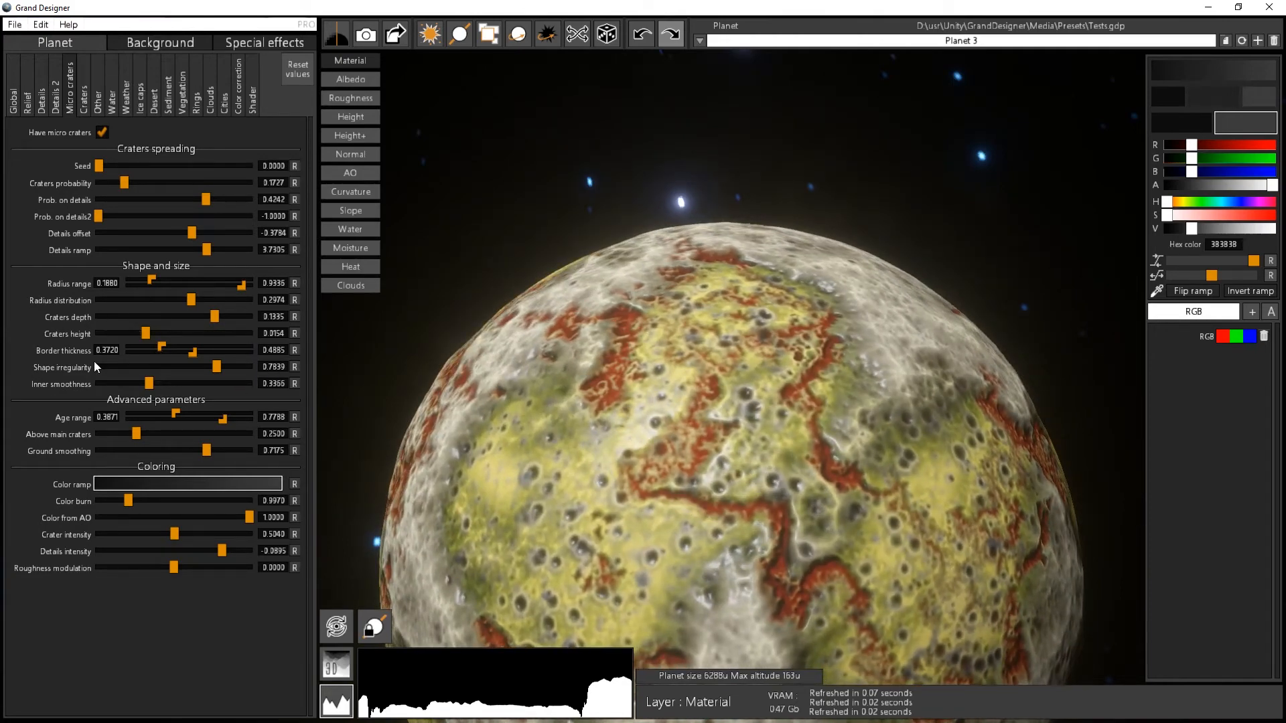
pyautogui.moveTo(625, 511); pyautogui.dragTo(580, 292)
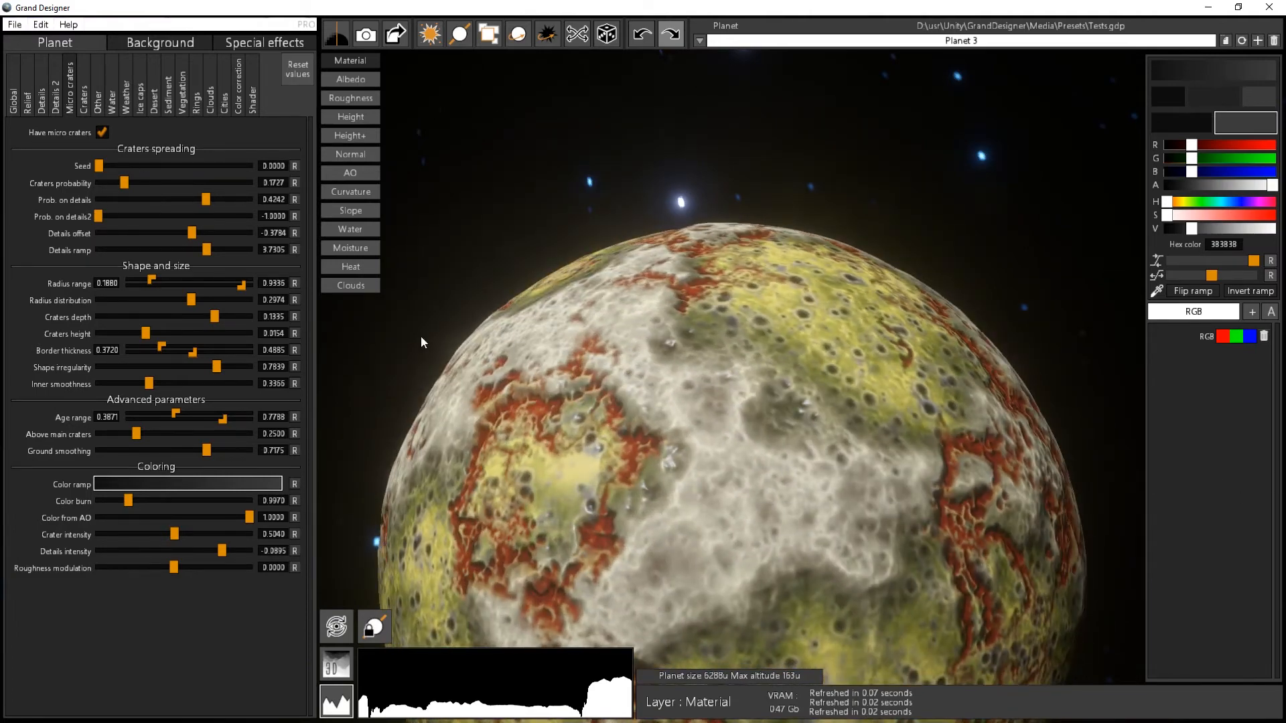
pyautogui.moveTo(804, 542); pyautogui.dragTo(1034, 570)
pyautogui.scroll(-3, 540, 499)
pyautogui.moveTo(540, 499); pyautogui.dragTo(570, 554)
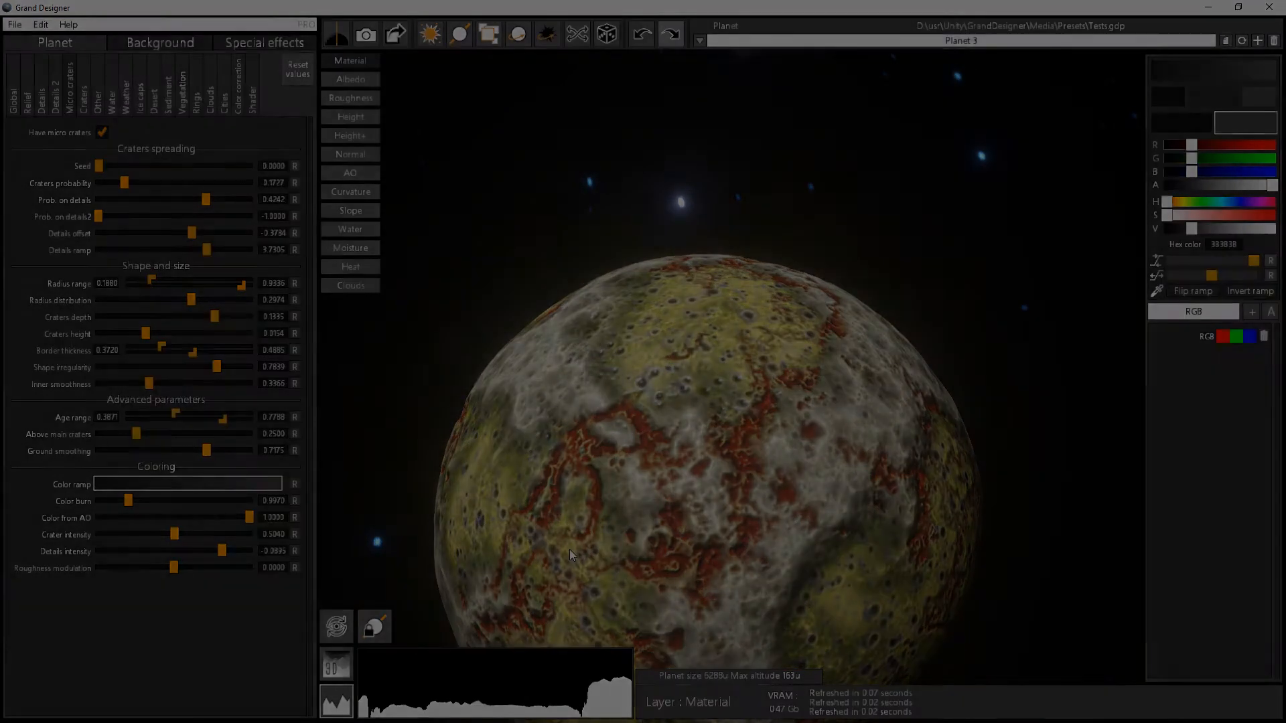
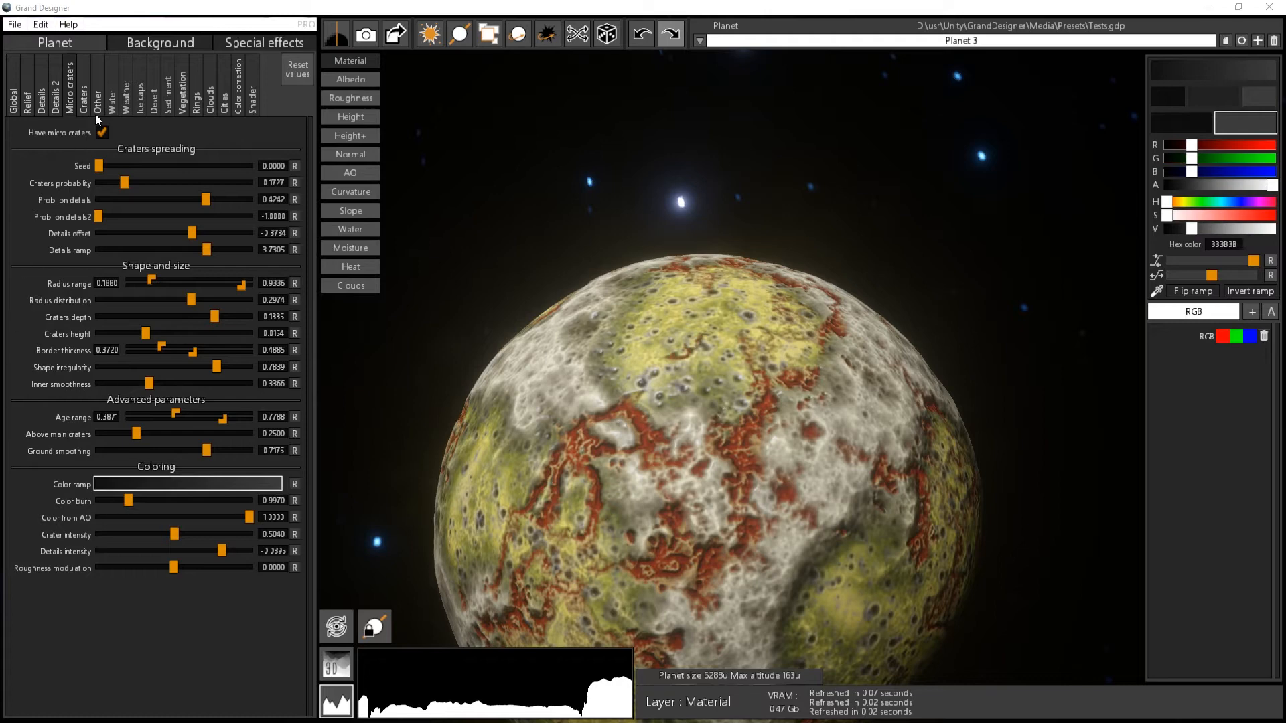
# - Inject the second details layer into the planet's water by setting Injection details 2 to 0.6999
pyautogui.click(113, 104)
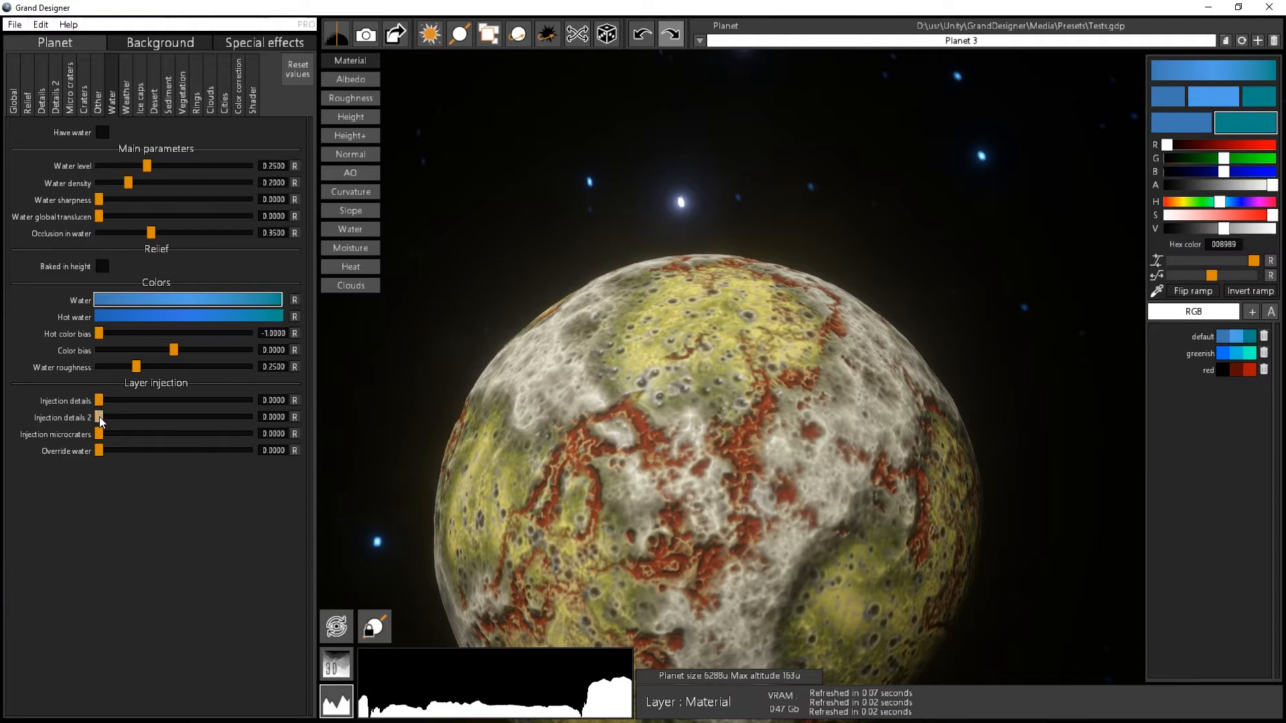
pyautogui.moveTo(99, 416); pyautogui.dragTo(204, 424)
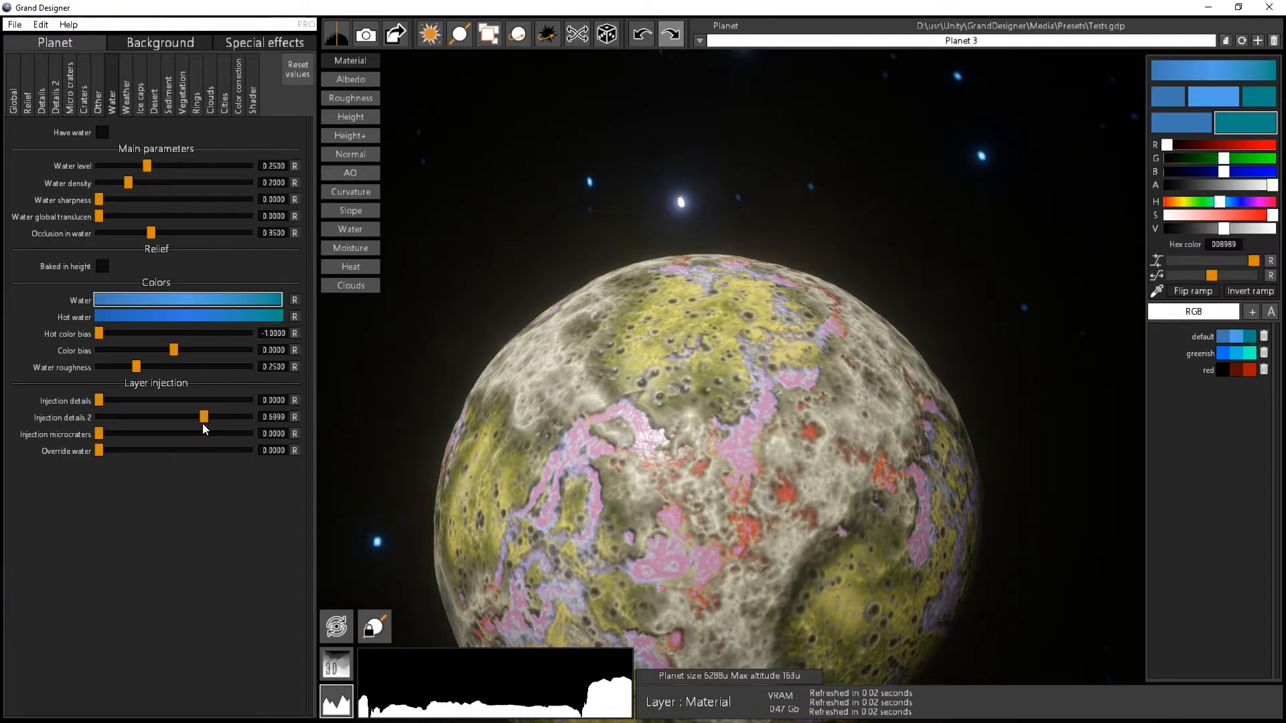
pyautogui.scroll(3, 770, 493)
pyautogui.moveTo(767, 487); pyautogui.dragTo(667, 370)
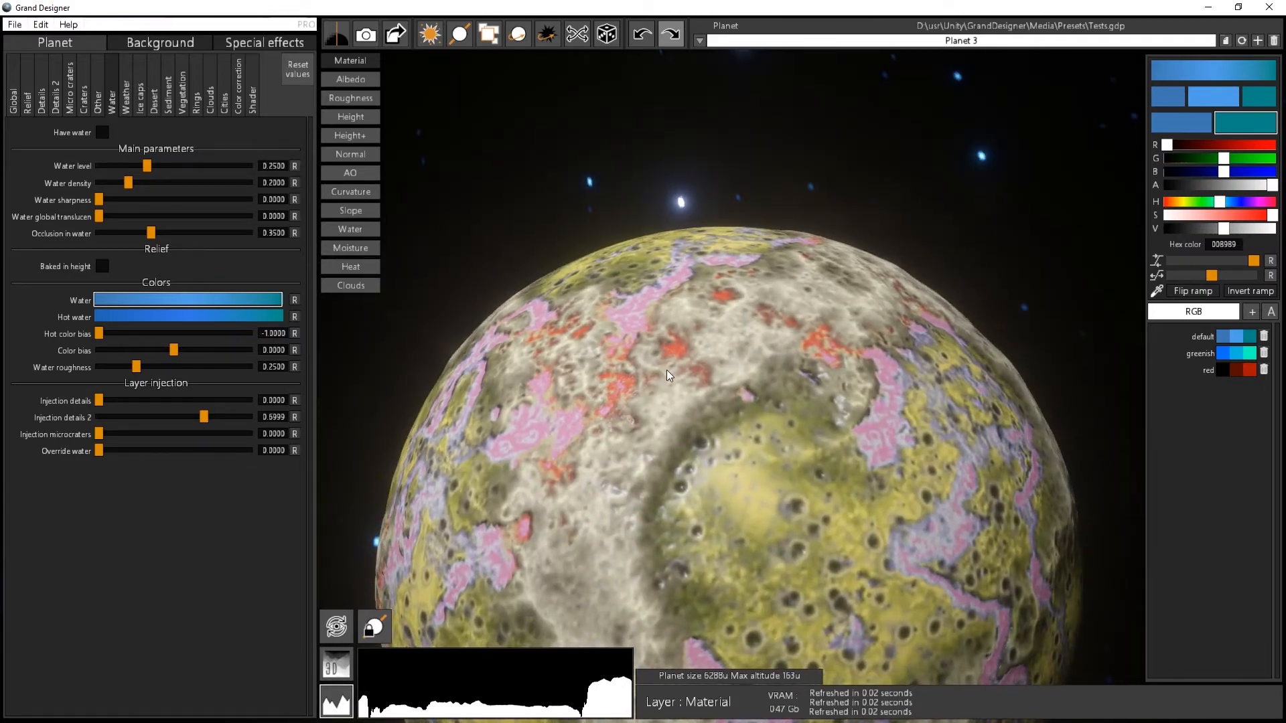
# - Examine how the injected water colors blend with the second details layer from several sides of the planet
pyautogui.moveTo(709, 421); pyautogui.dragTo(572, 465)
pyautogui.scroll(1, 761, 485)
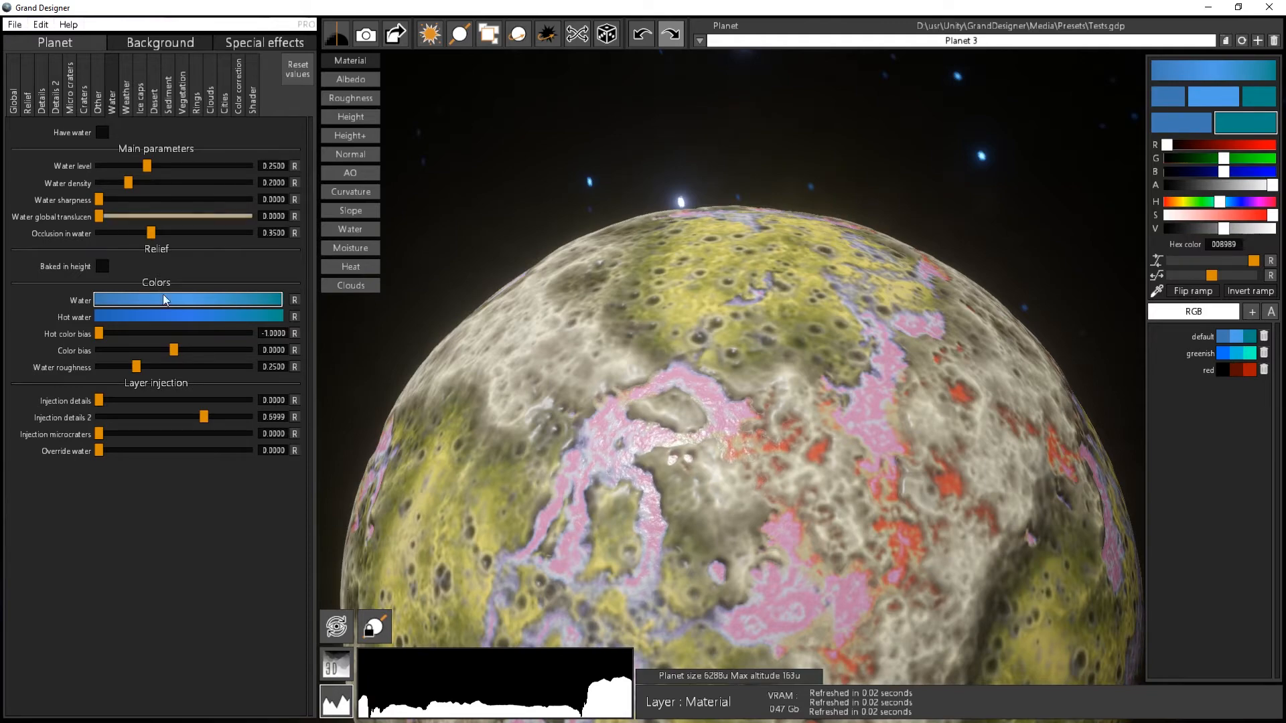
pyautogui.moveTo(667, 498); pyautogui.dragTo(702, 498)
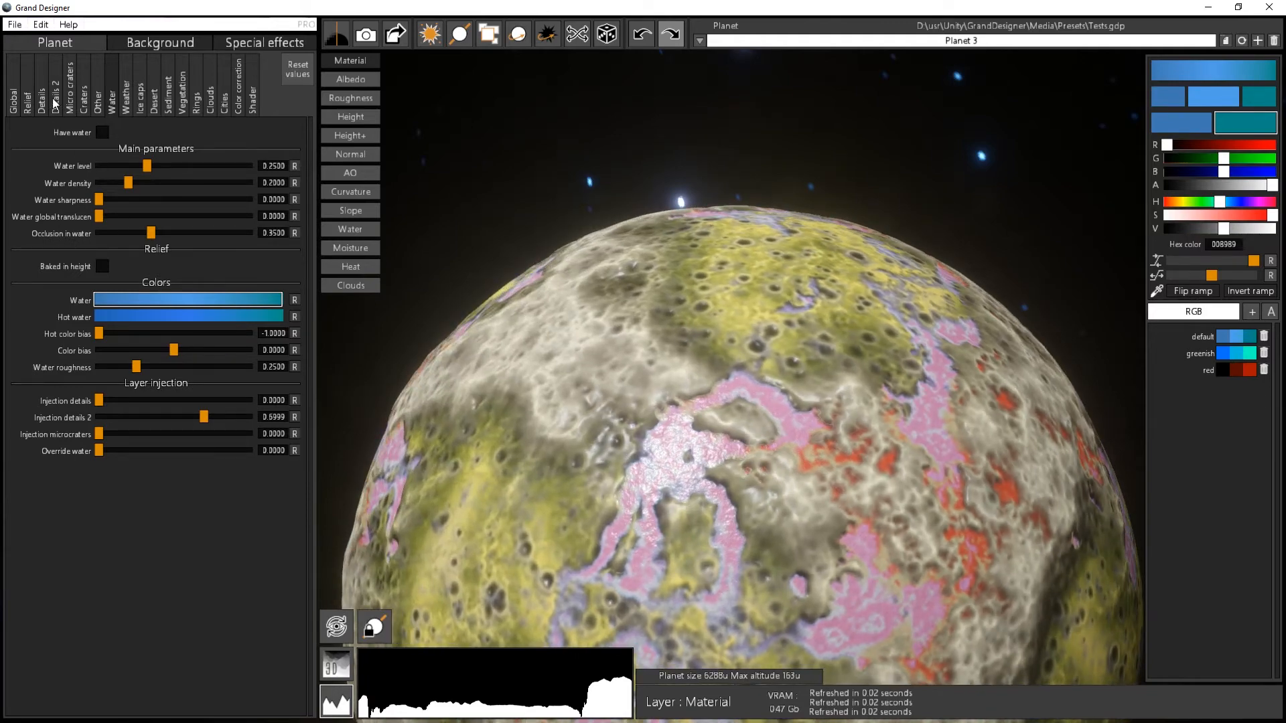
pyautogui.moveTo(888, 575); pyautogui.dragTo(755, 492)
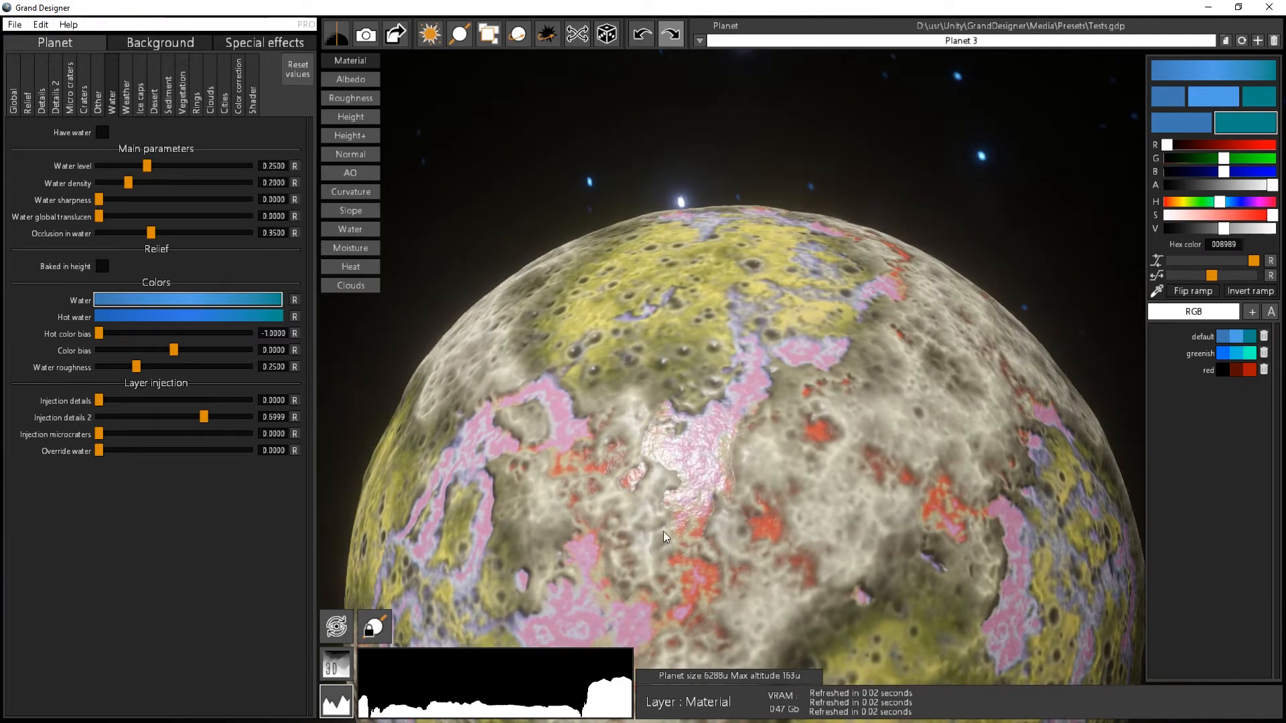
pyautogui.moveTo(667, 473); pyautogui.dragTo(692, 477)
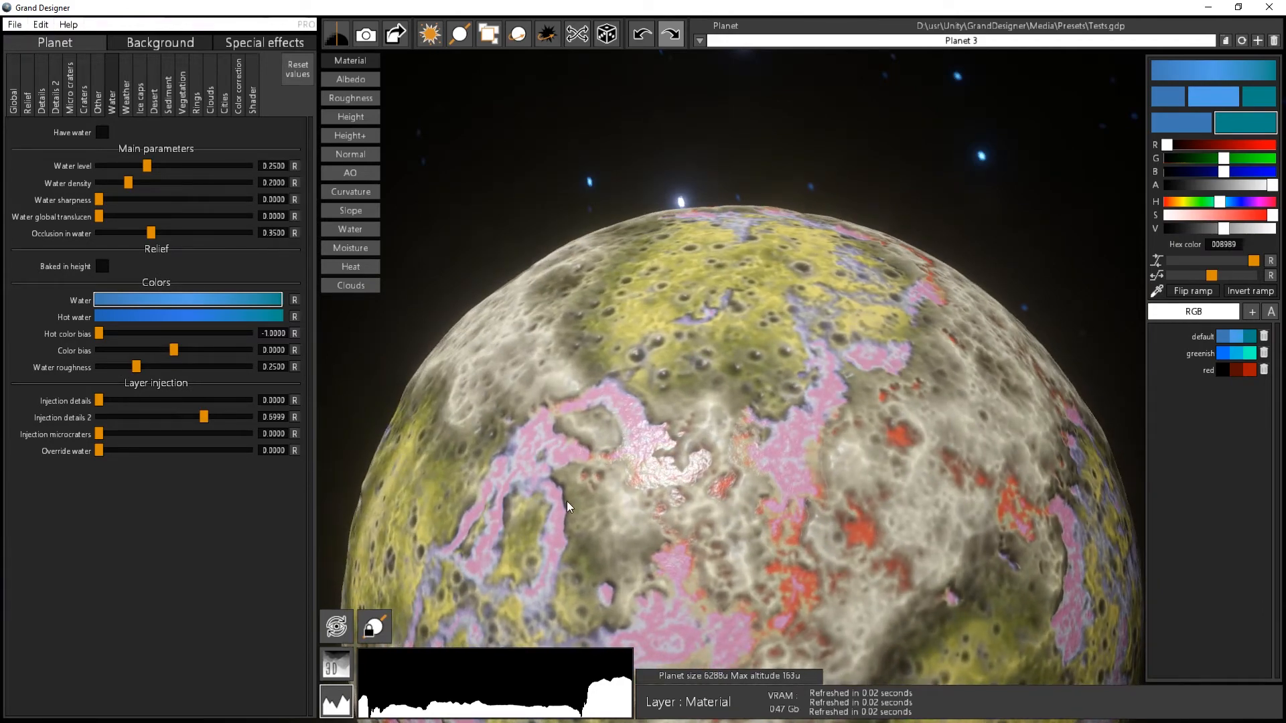
pyautogui.moveTo(643, 514); pyautogui.dragTo(598, 460)
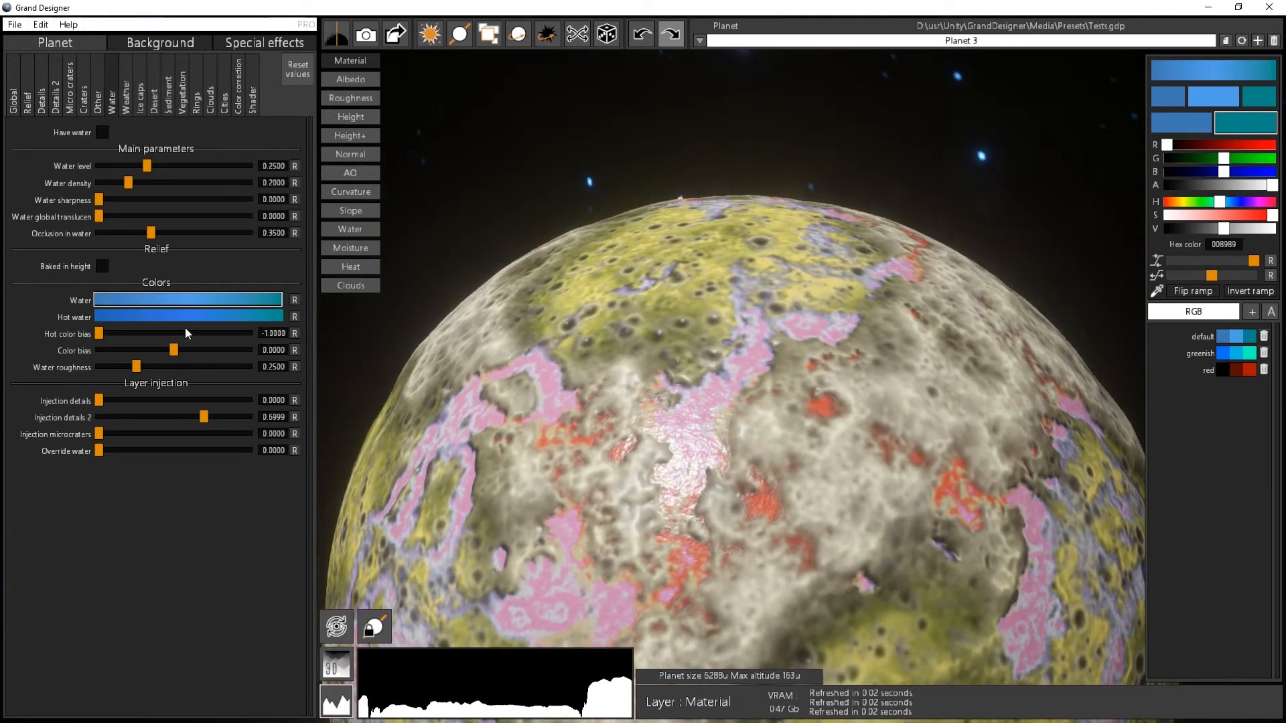
pyautogui.moveTo(662, 502); pyautogui.dragTo(655, 446)
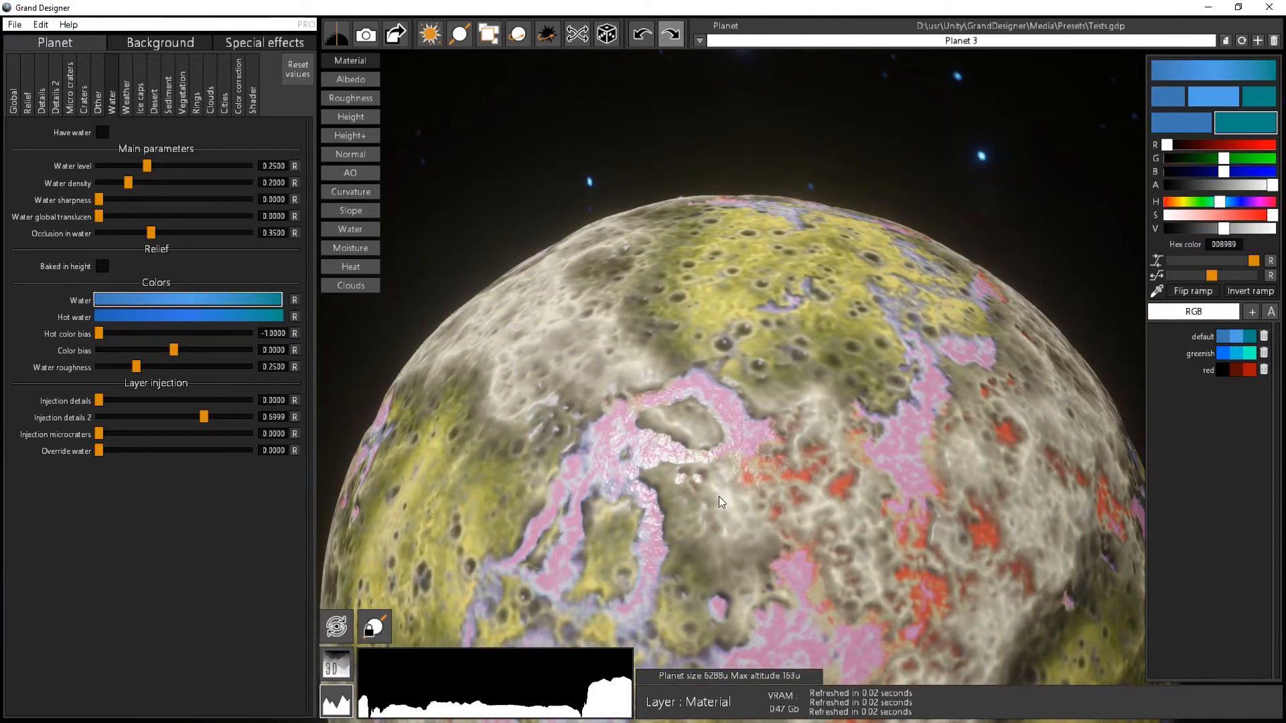
pyautogui.moveTo(849, 538); pyautogui.dragTo(362, 373)
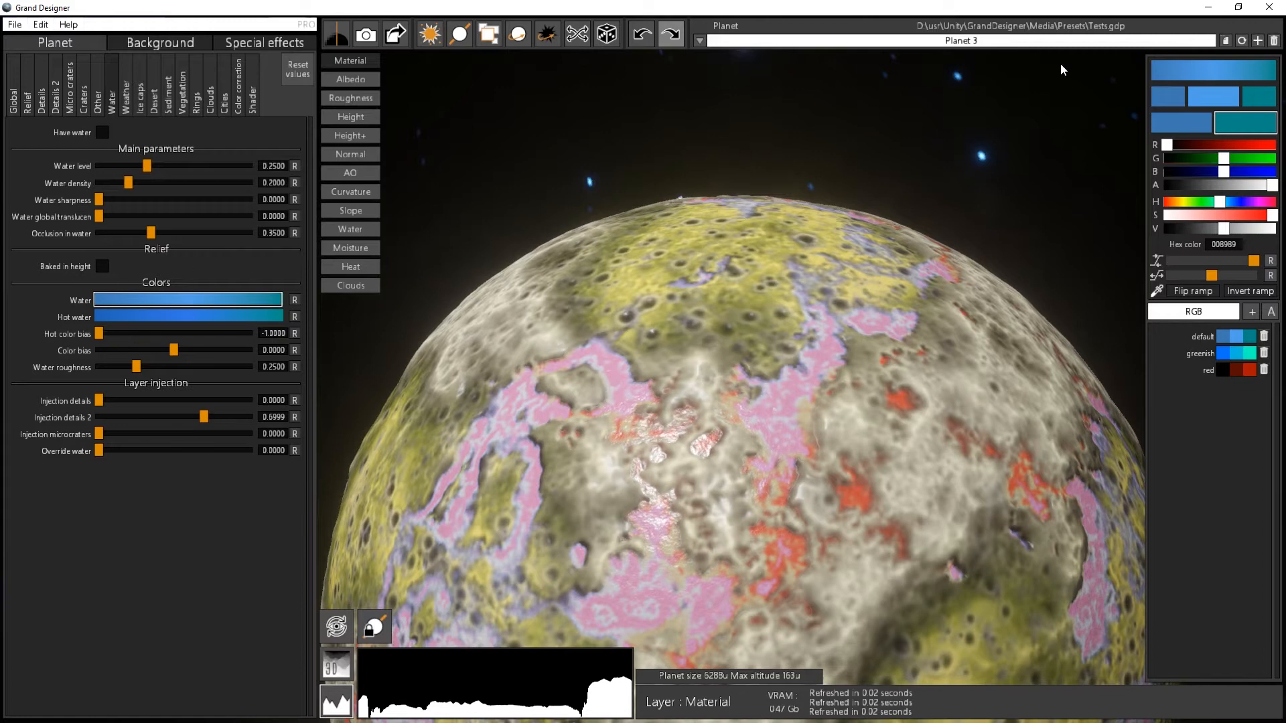
# - Darken the entire water color ramp to black
pyautogui.click(1211, 71)
pyautogui.moveTo(1225, 229); pyautogui.dragTo(999, 252)
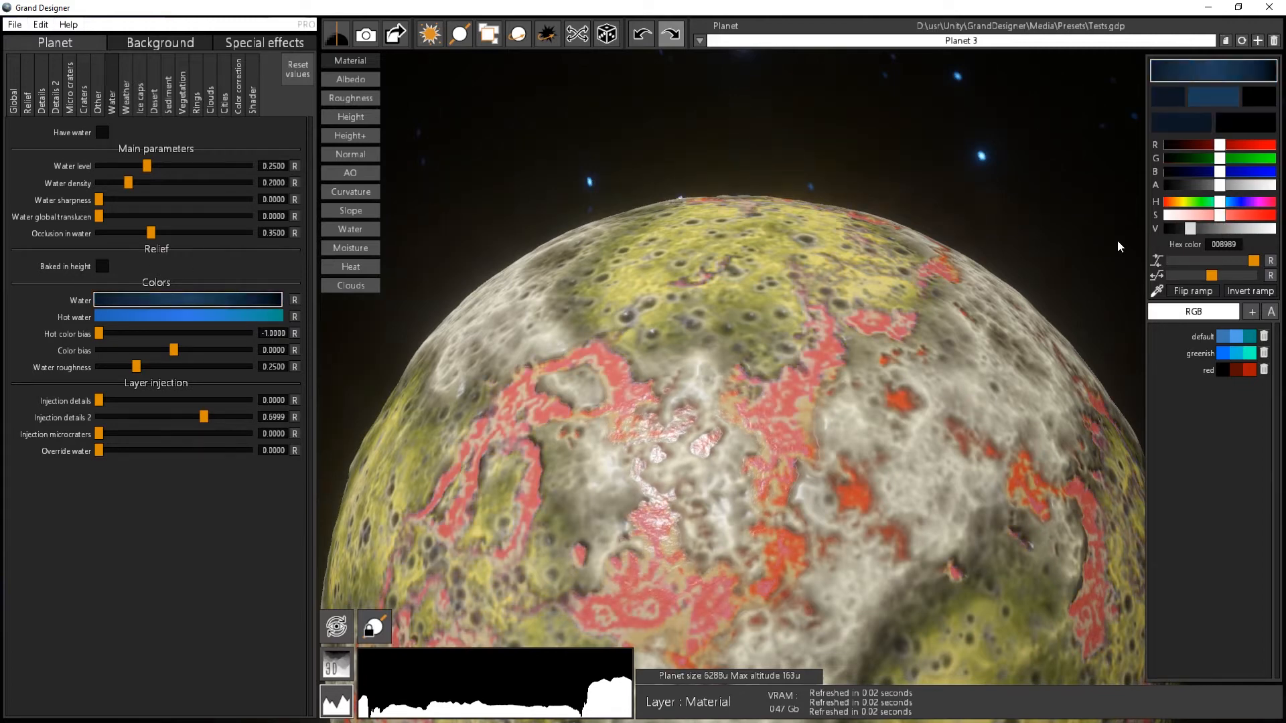
pyautogui.moveTo(723, 523); pyautogui.dragTo(655, 436)
pyautogui.scroll(3, 685, 521)
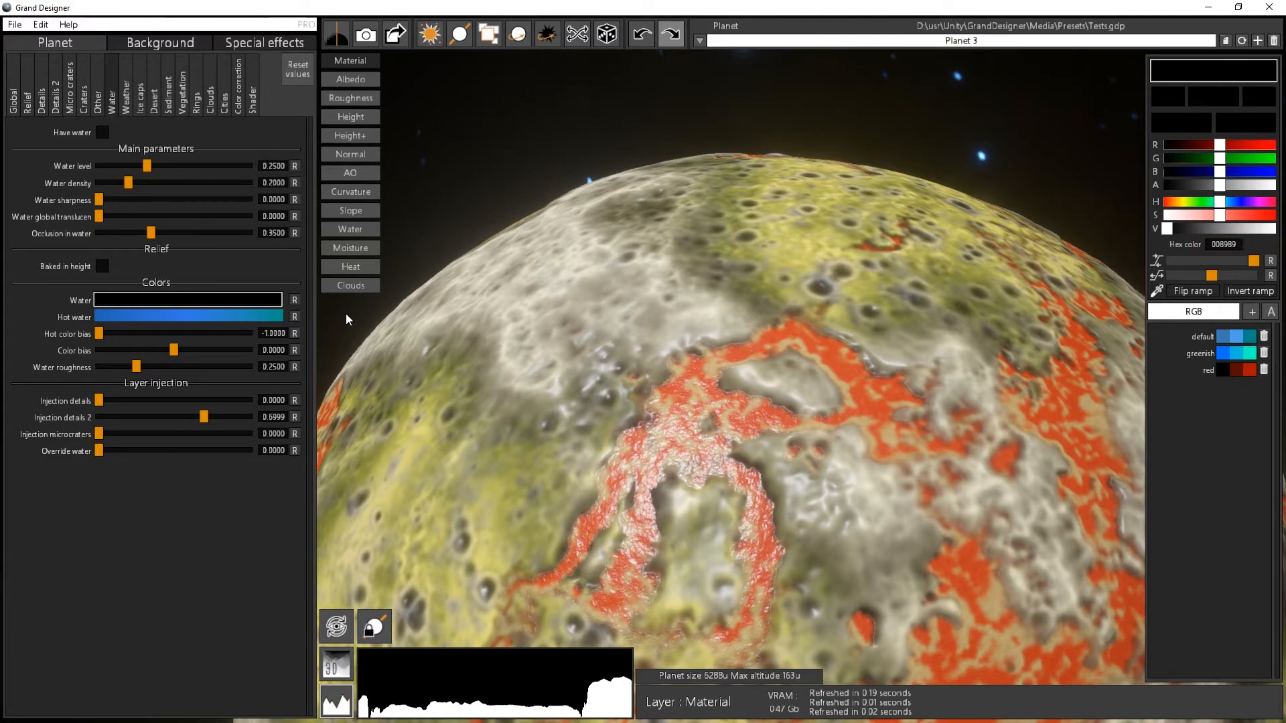
# - Examine the red injected channels around the planet, both close up and from farther away
pyautogui.moveTo(772, 503); pyautogui.dragTo(641, 465)
pyautogui.scroll(-2, 786, 514)
pyautogui.scroll(-3, 689, 457)
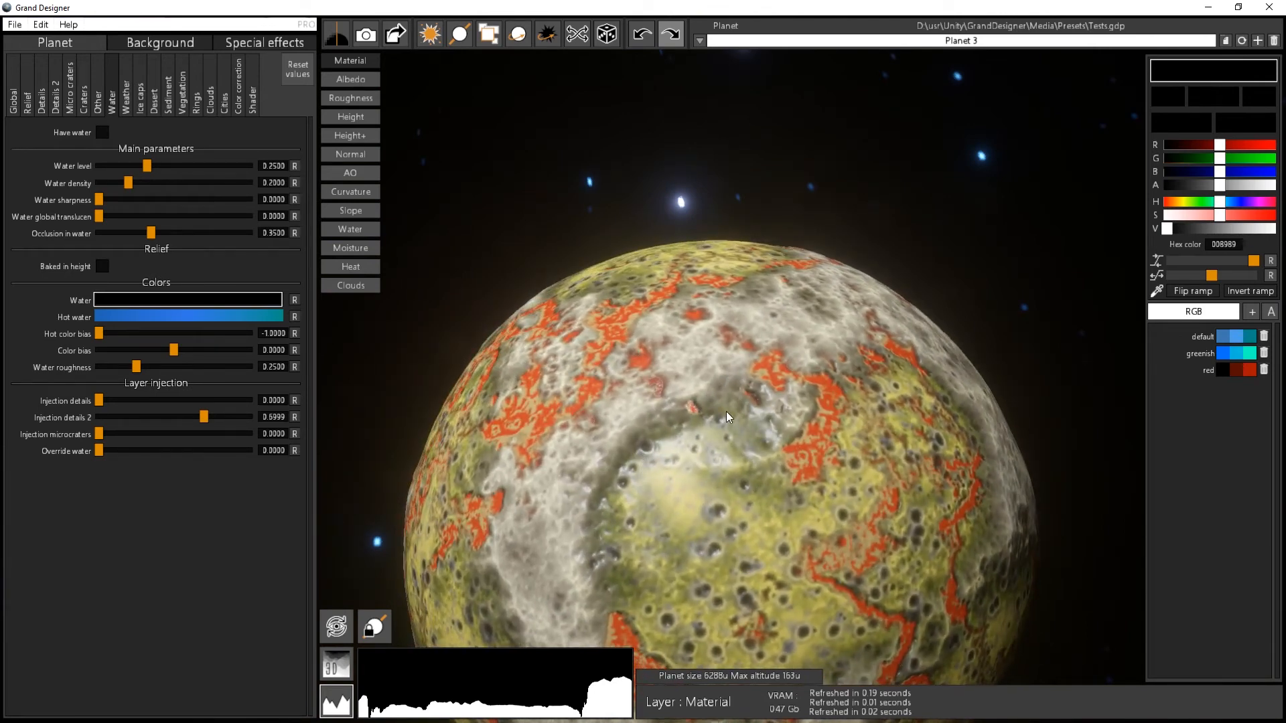
pyautogui.moveTo(648, 479); pyautogui.dragTo(857, 512)
pyautogui.scroll(1, 717, 546)
pyautogui.moveTo(715, 546); pyautogui.dragTo(974, 555)
pyautogui.moveTo(720, 535); pyautogui.dragTo(481, 472)
pyautogui.scroll(2, 770, 473)
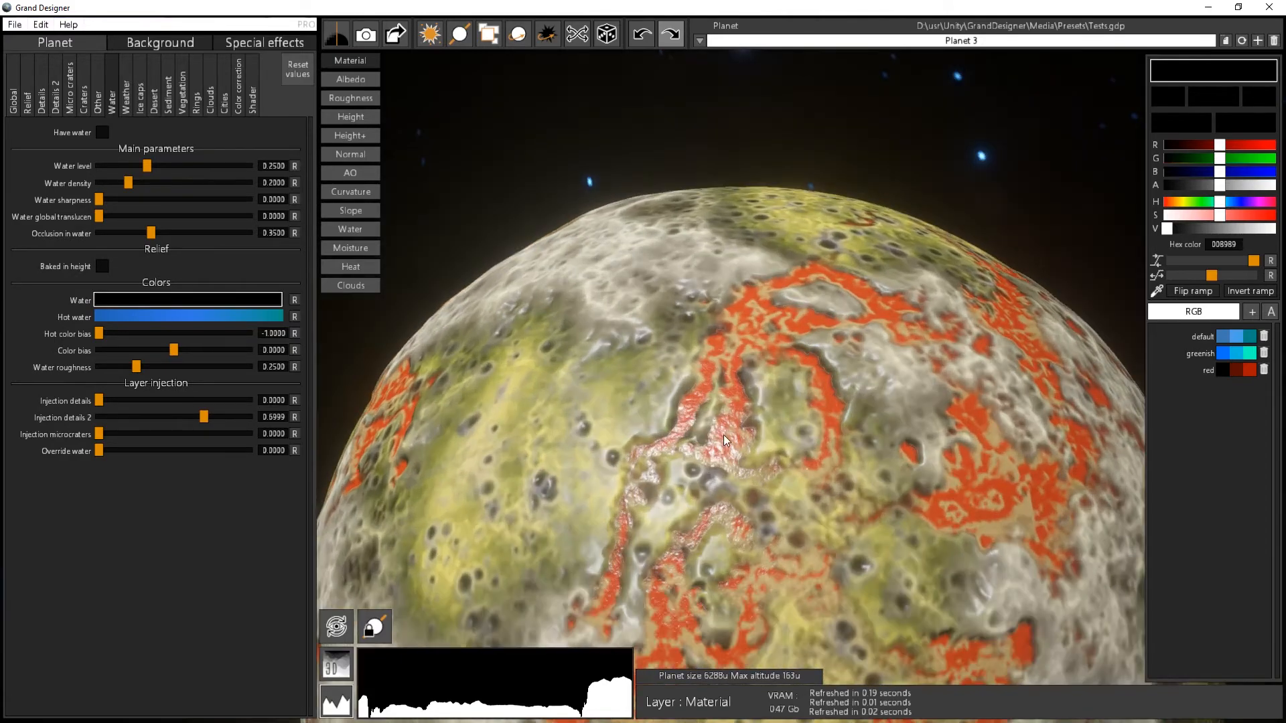
# - Raise the water roughness to its maximum to remove the glossy reflections from the injected channels
pyautogui.moveTo(772, 473); pyautogui.dragTo(613, 440)
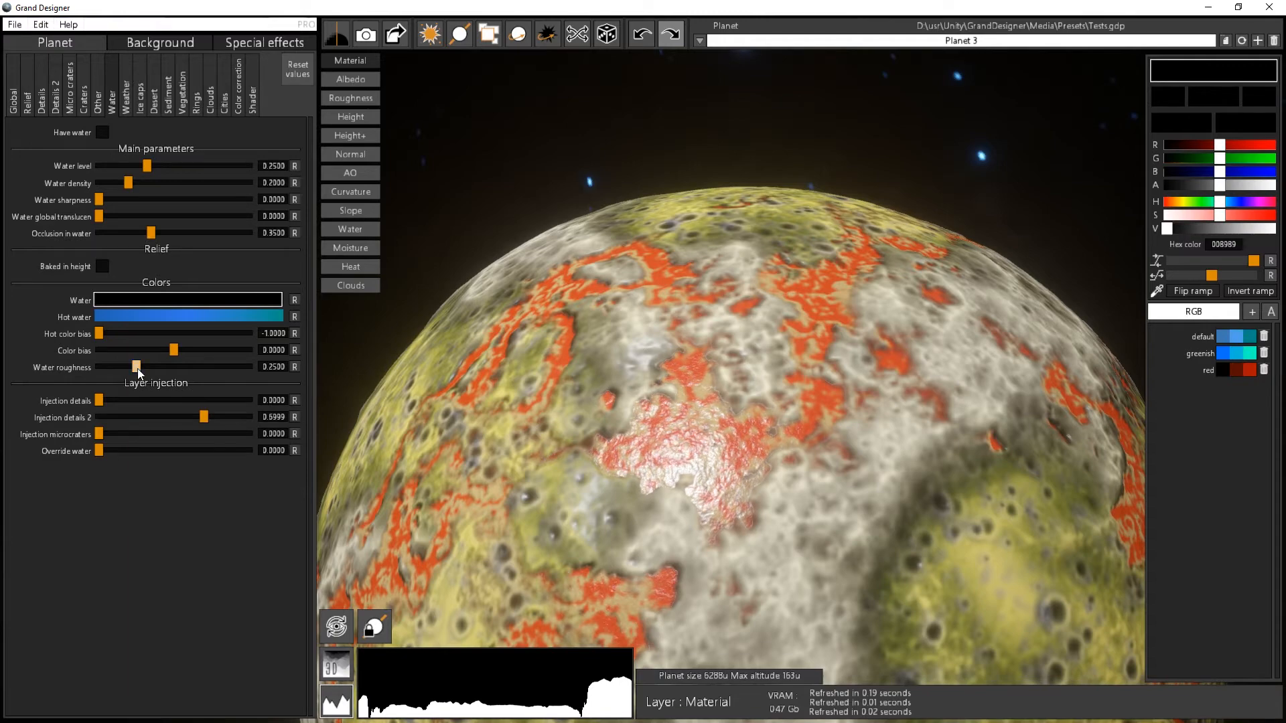
pyautogui.moveTo(136, 367); pyautogui.dragTo(320, 380)
pyautogui.moveTo(543, 475); pyautogui.dragTo(595, 539)
# - Set the shader's water emissive to 0.6157 and inspect the glowing channels around the planet
pyautogui.click(255, 102)
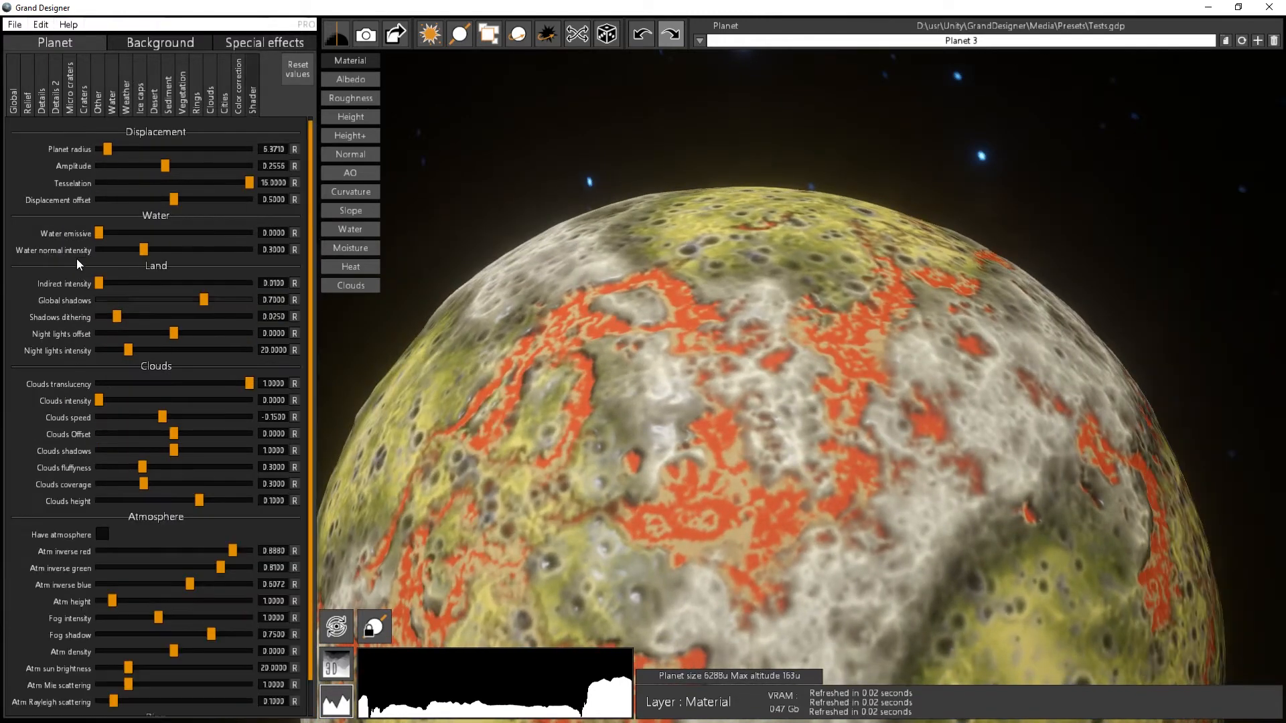
pyautogui.moveTo(99, 234); pyautogui.dragTo(190, 239)
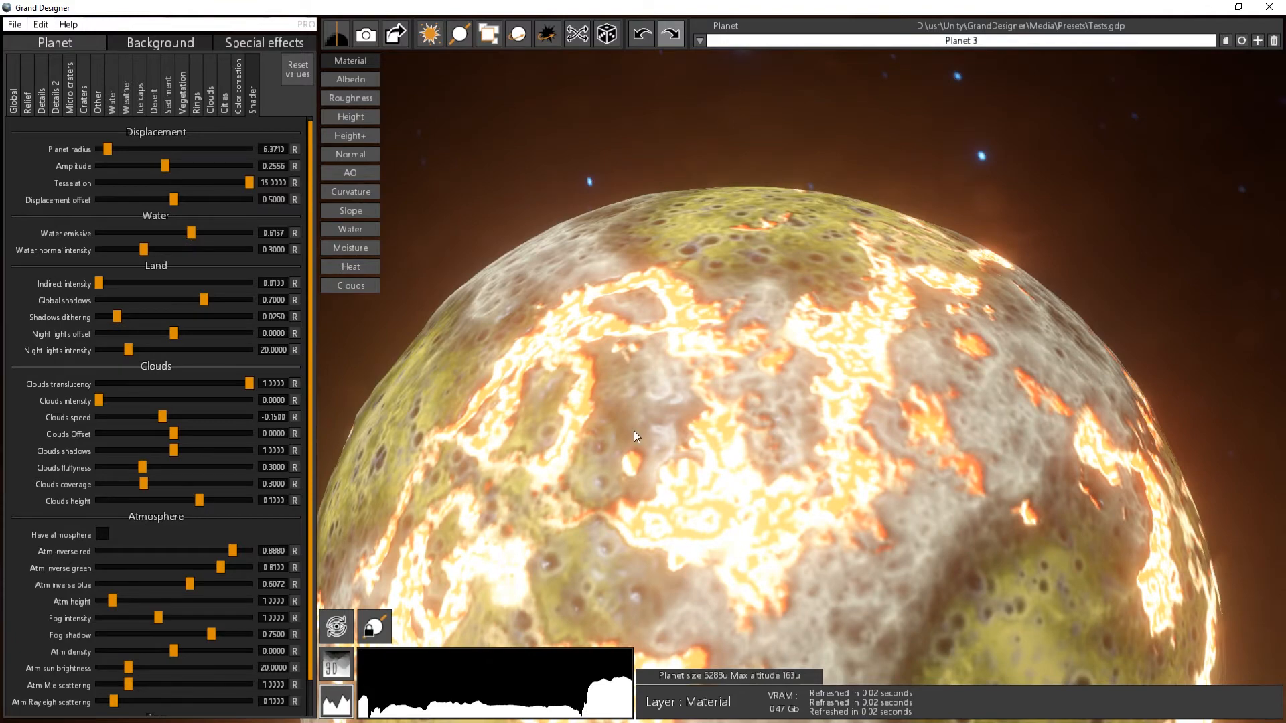
pyautogui.moveTo(633, 431); pyautogui.dragTo(601, 369)
pyautogui.scroll(-3, 785, 441)
pyautogui.scroll(-2, 714, 366)
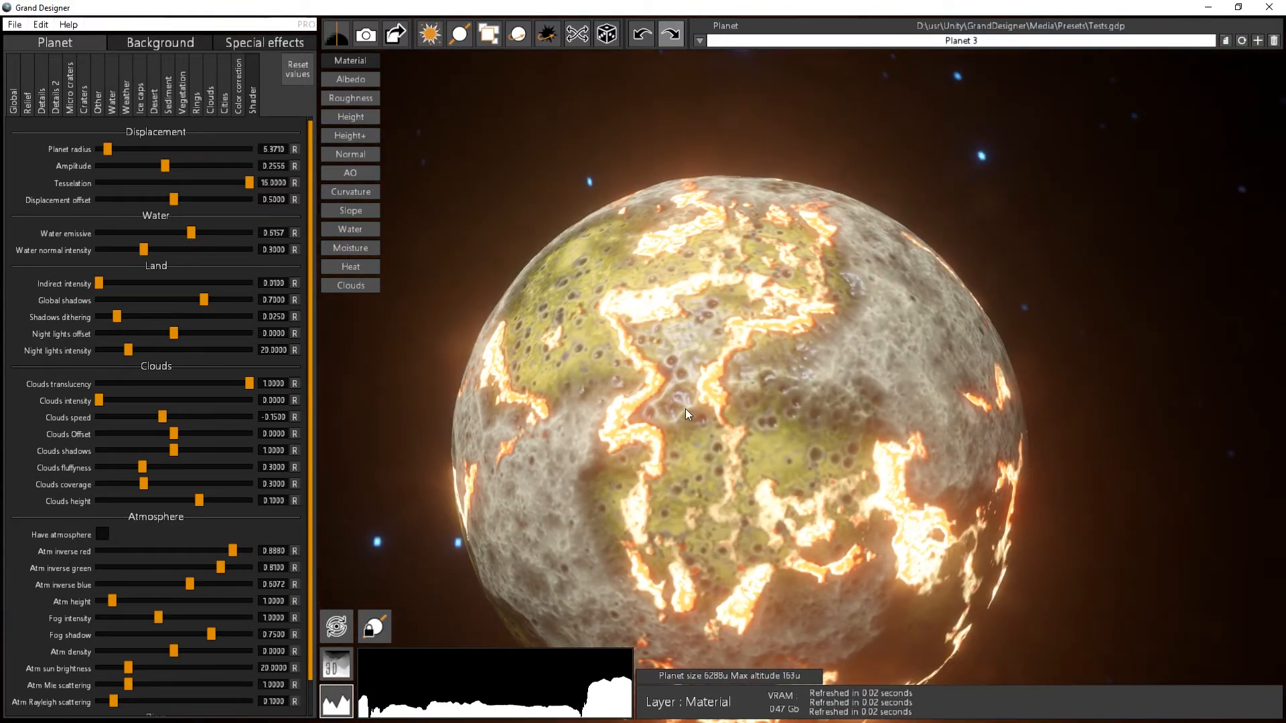
pyautogui.moveTo(685, 410); pyautogui.dragTo(649, 302)
pyautogui.moveTo(495, 181); pyautogui.dragTo(197, 5, button='right')
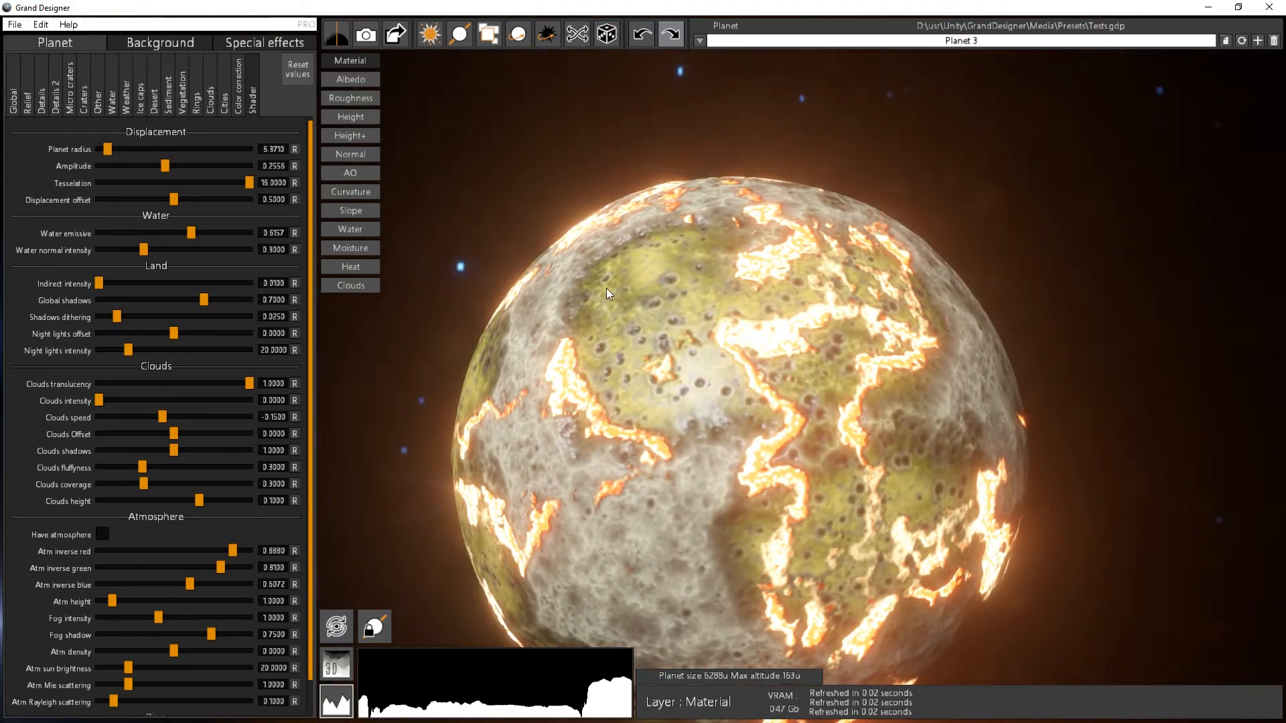
pyautogui.scroll(3, 811, 346)
pyautogui.moveTo(750, 351); pyautogui.dragTo(859, 514)
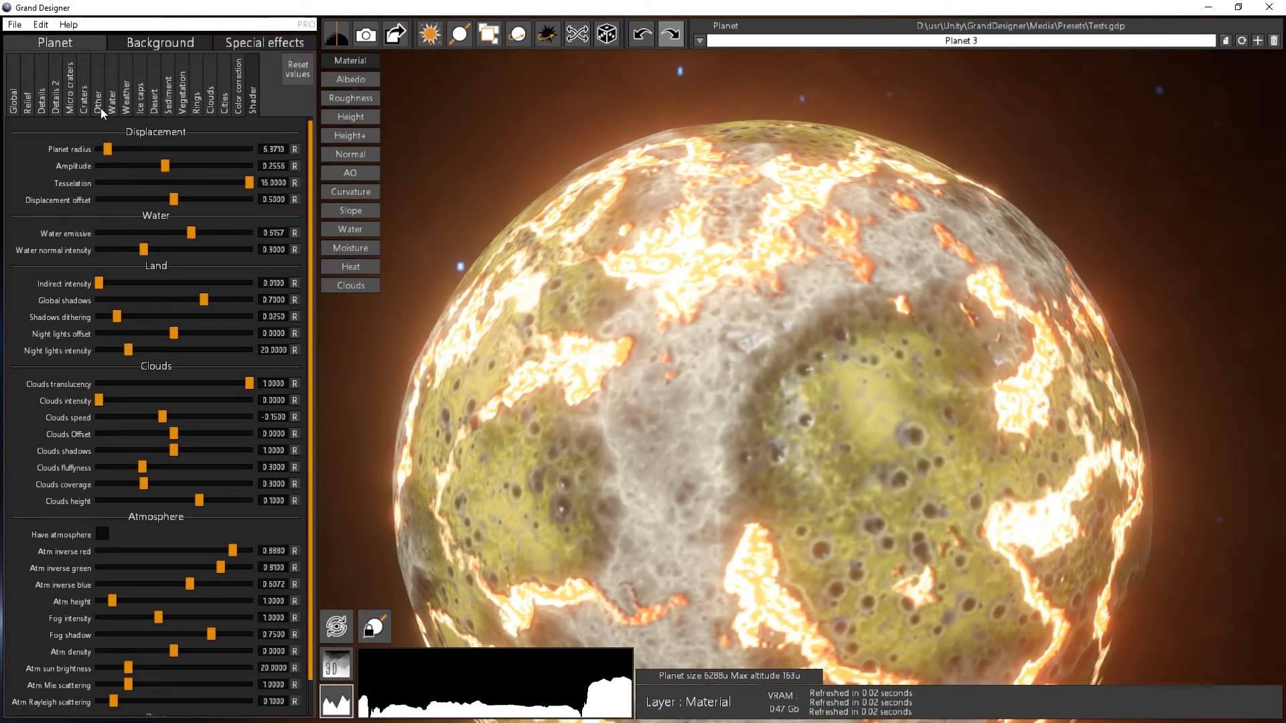
# - Set the second details layer's injection into water to 0.4519 and raise the first details layer's injection
pyautogui.moveTo(779, 352); pyautogui.dragTo(835, 395)
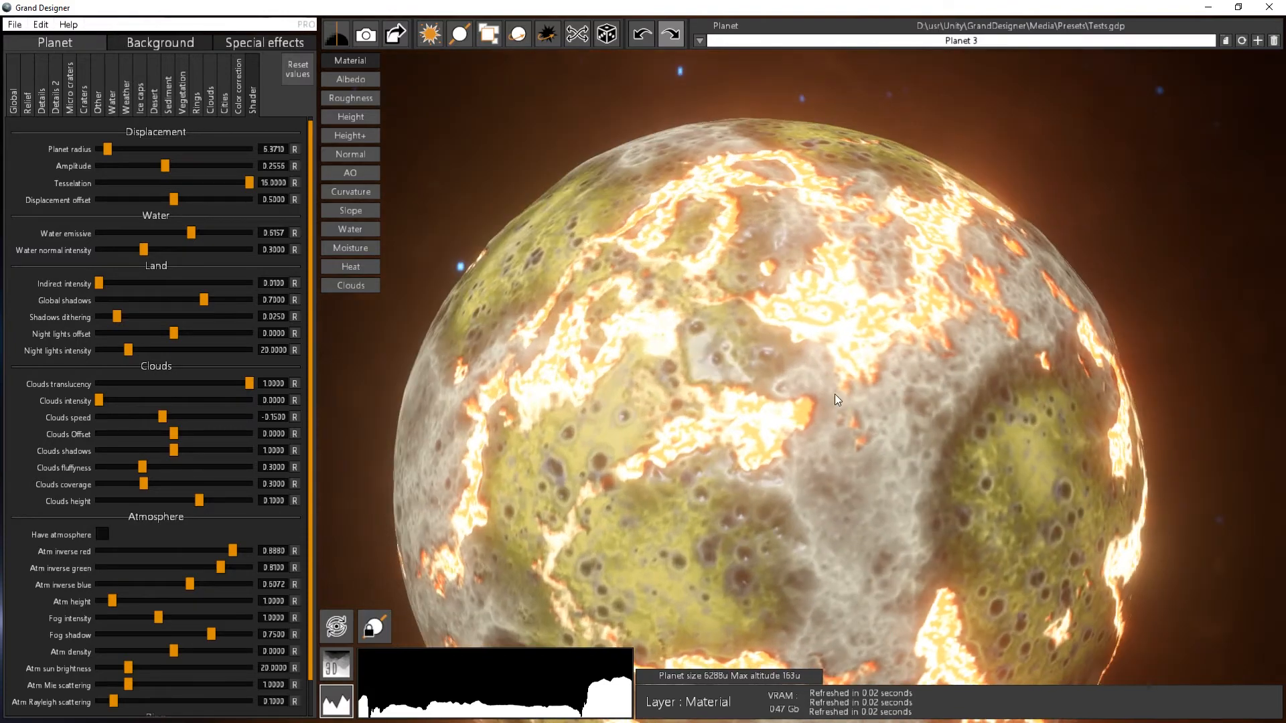
pyautogui.click(111, 97)
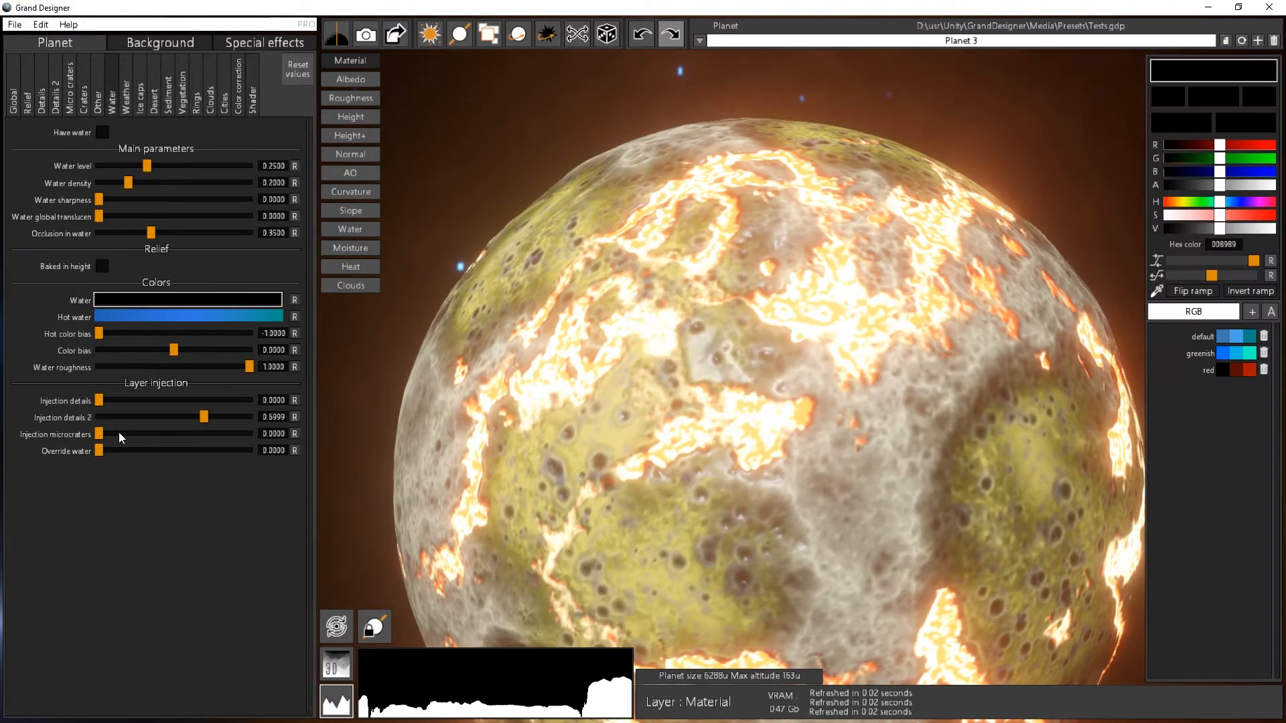
pyautogui.moveTo(204, 418); pyautogui.dragTo(168, 431)
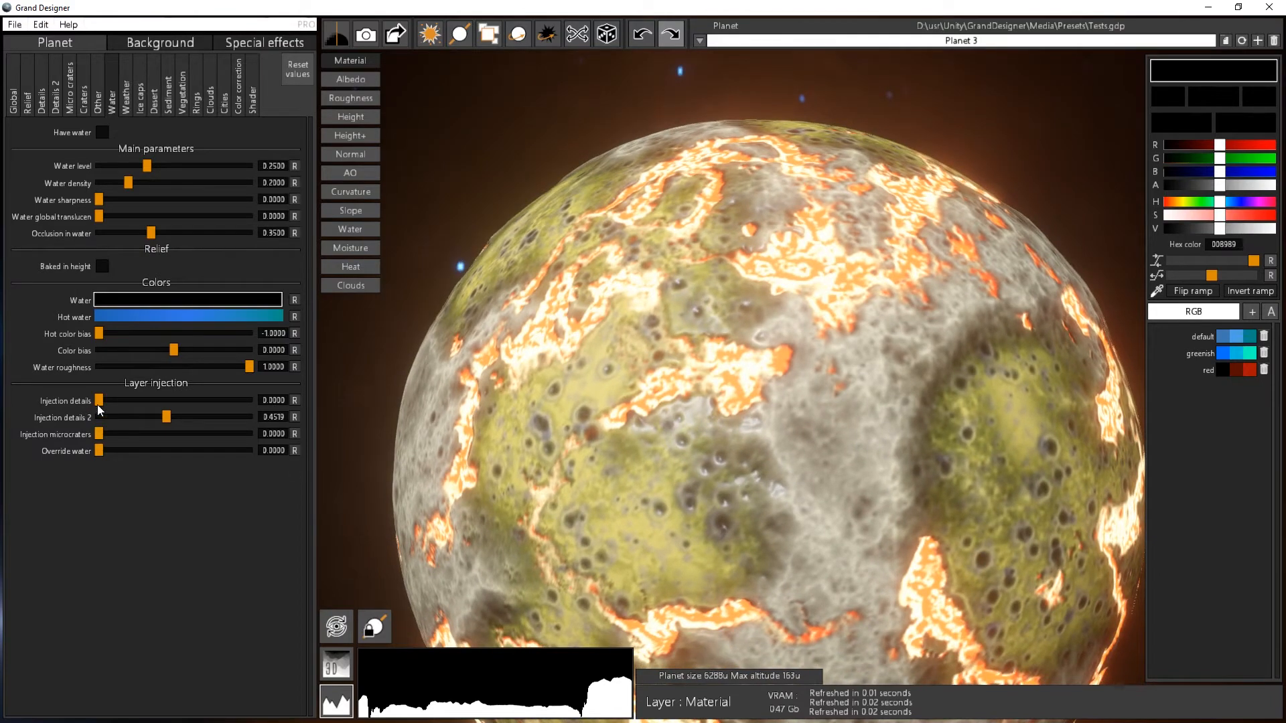
pyautogui.moveTo(101, 401); pyautogui.dragTo(231, 442)
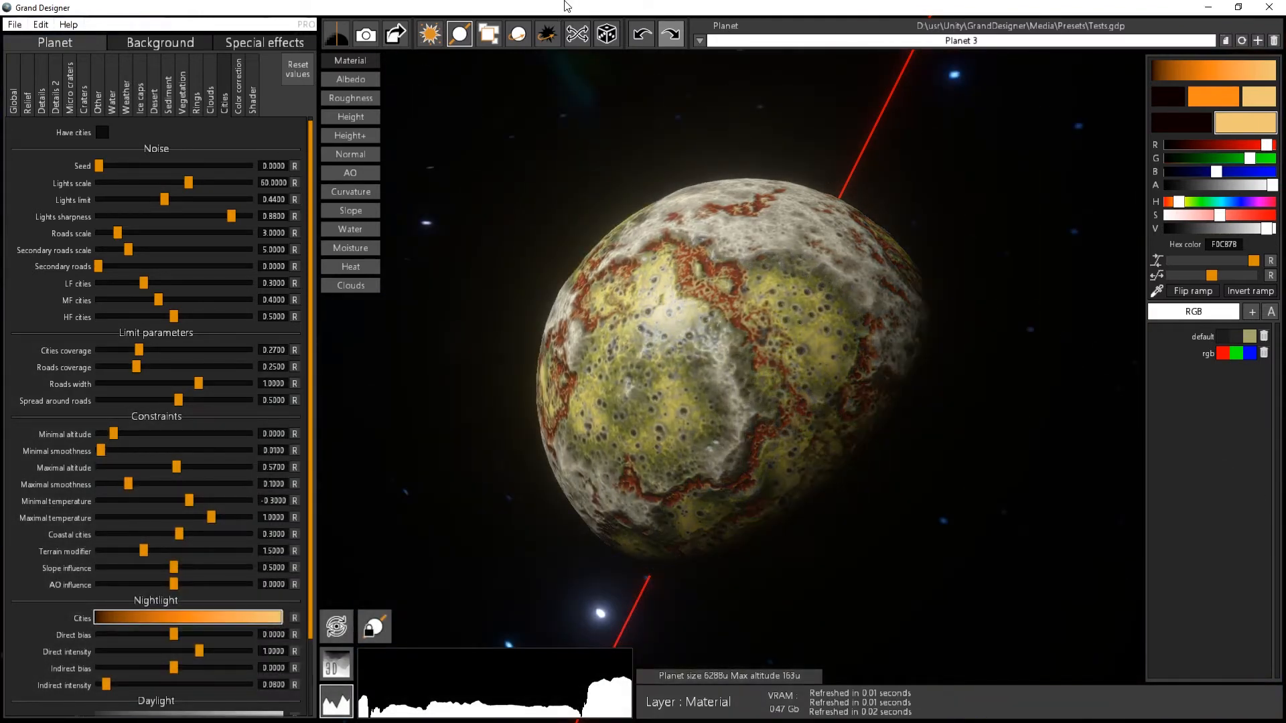
# - Enable cities on the planet and inspect the city lights and roads across its night side
pyautogui.click(102, 132)
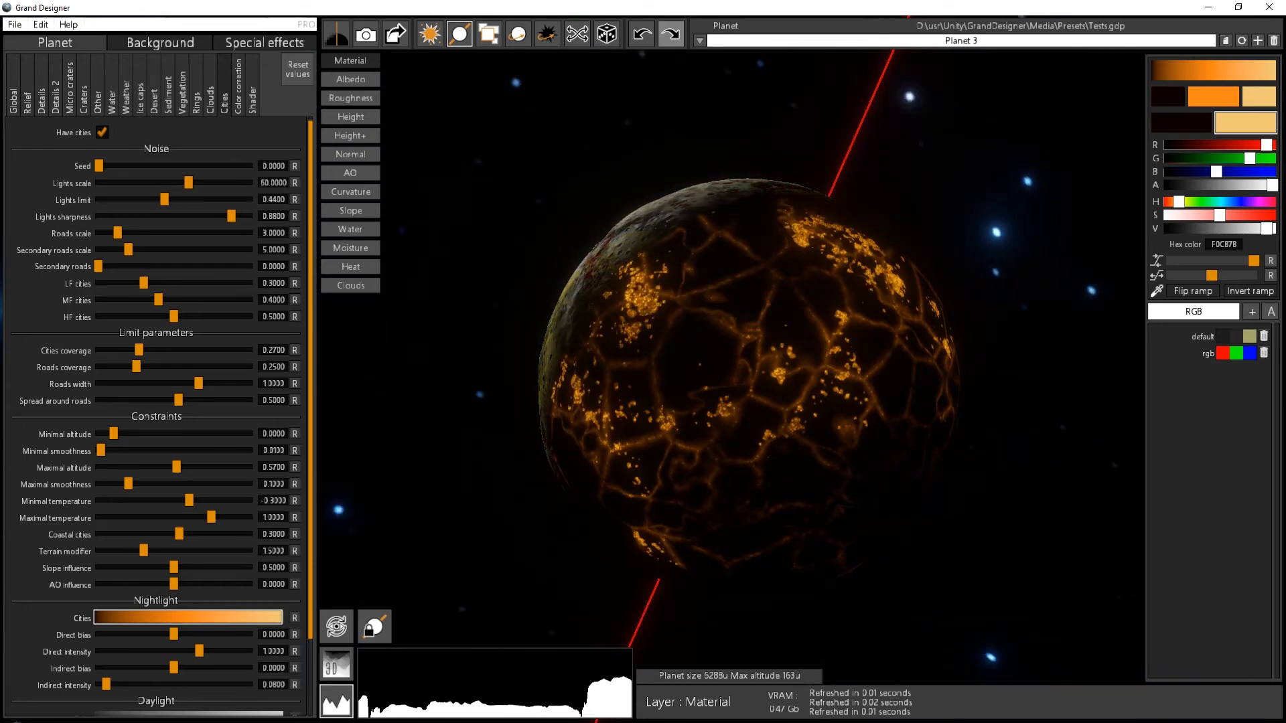
pyautogui.scroll(3, 830, 348)
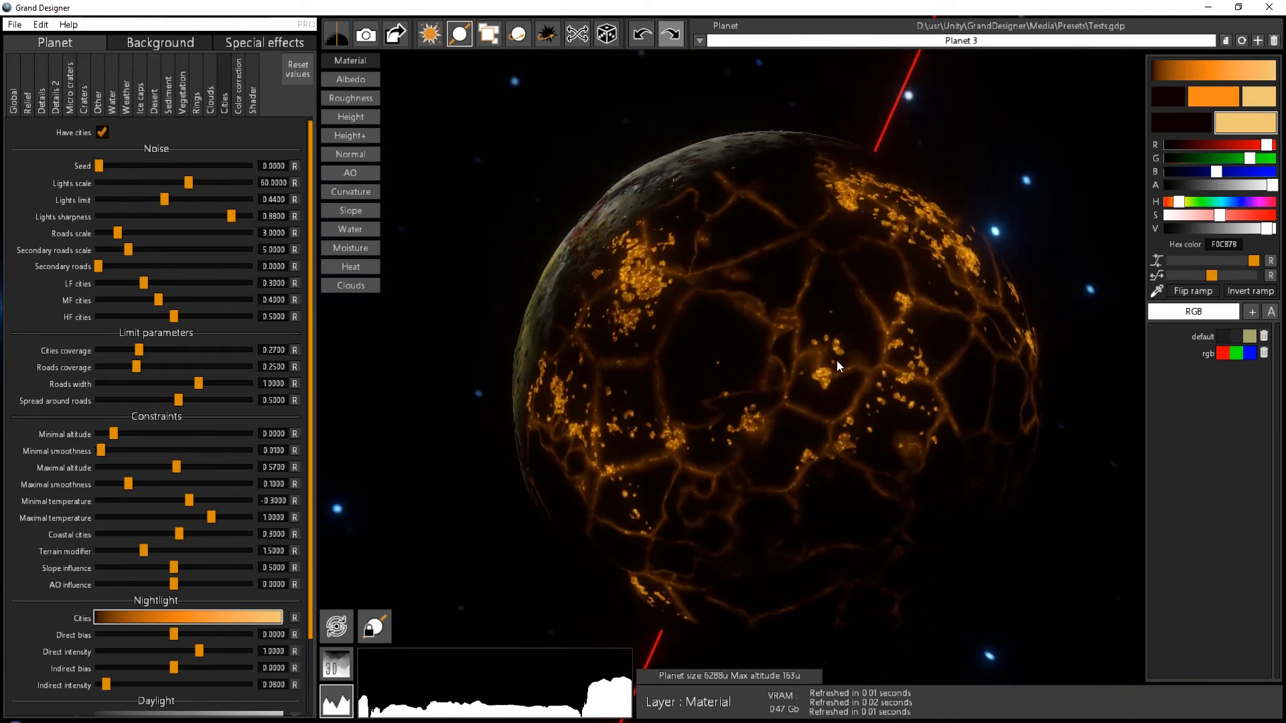
pyautogui.scroll(1, 838, 358)
pyautogui.moveTo(839, 357); pyautogui.dragTo(782, 332, button='middle')
pyautogui.moveTo(782, 333); pyautogui.dragTo(2, 268)
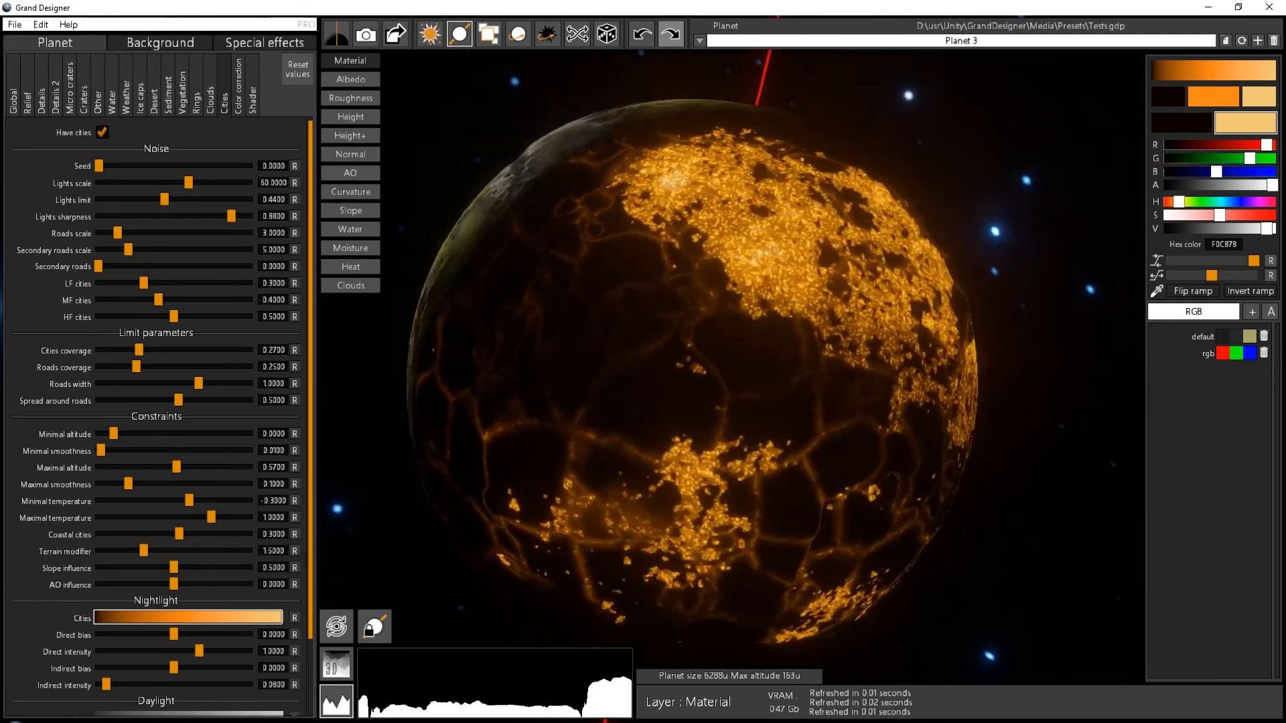
pyautogui.moveTo(681, 353); pyautogui.dragTo(707, 500, button='middle')
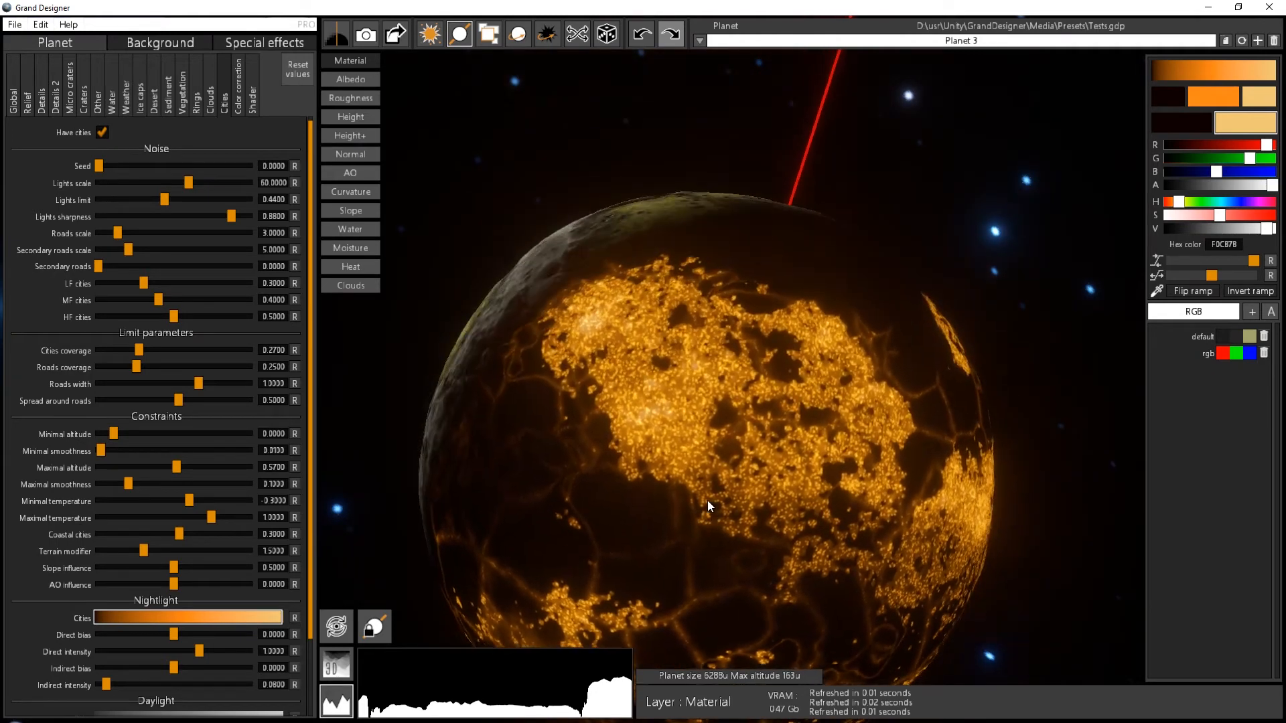
pyautogui.scroll(2, 712, 497)
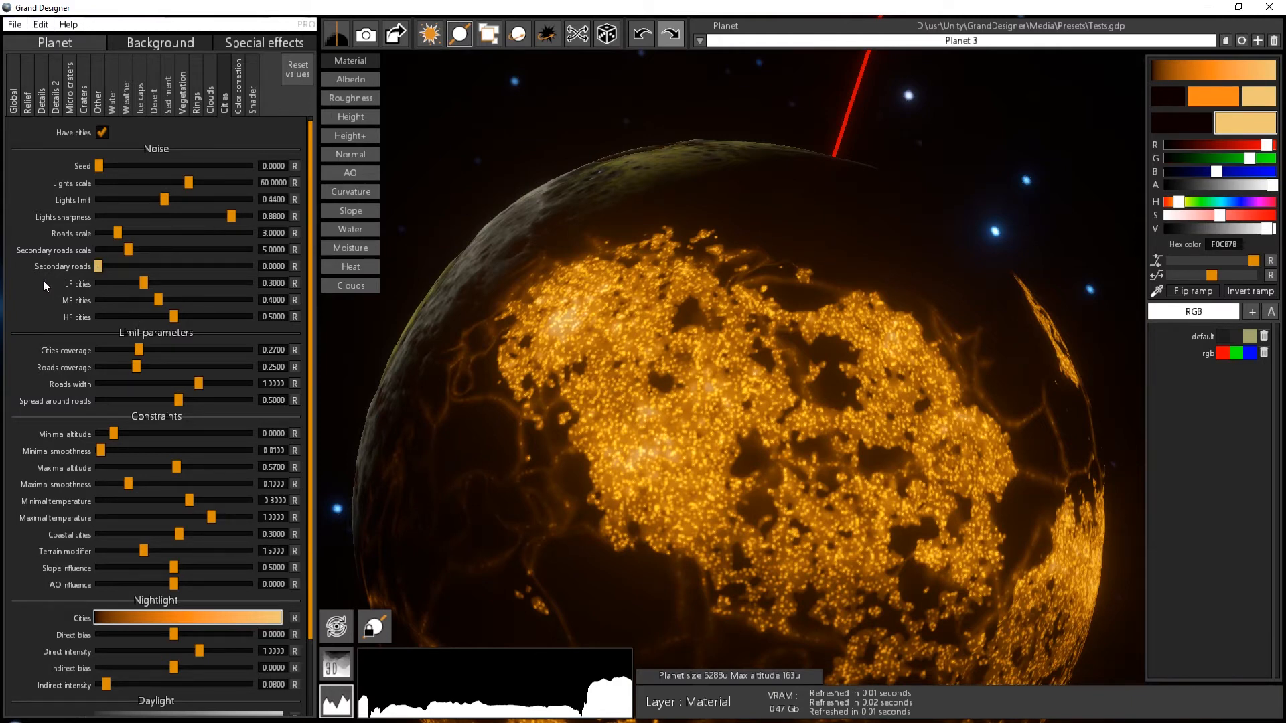
# - Set the cities' secondary roads amount to 0.8759 and inspect the road pattern within the dense city areas
pyautogui.moveTo(99, 271); pyautogui.dragTo(232, 276)
pyautogui.moveTo(700, 483); pyautogui.dragTo(783, 430)
pyautogui.scroll(-2, 782, 430)
pyautogui.moveTo(732, 508); pyautogui.dragTo(786, 474)
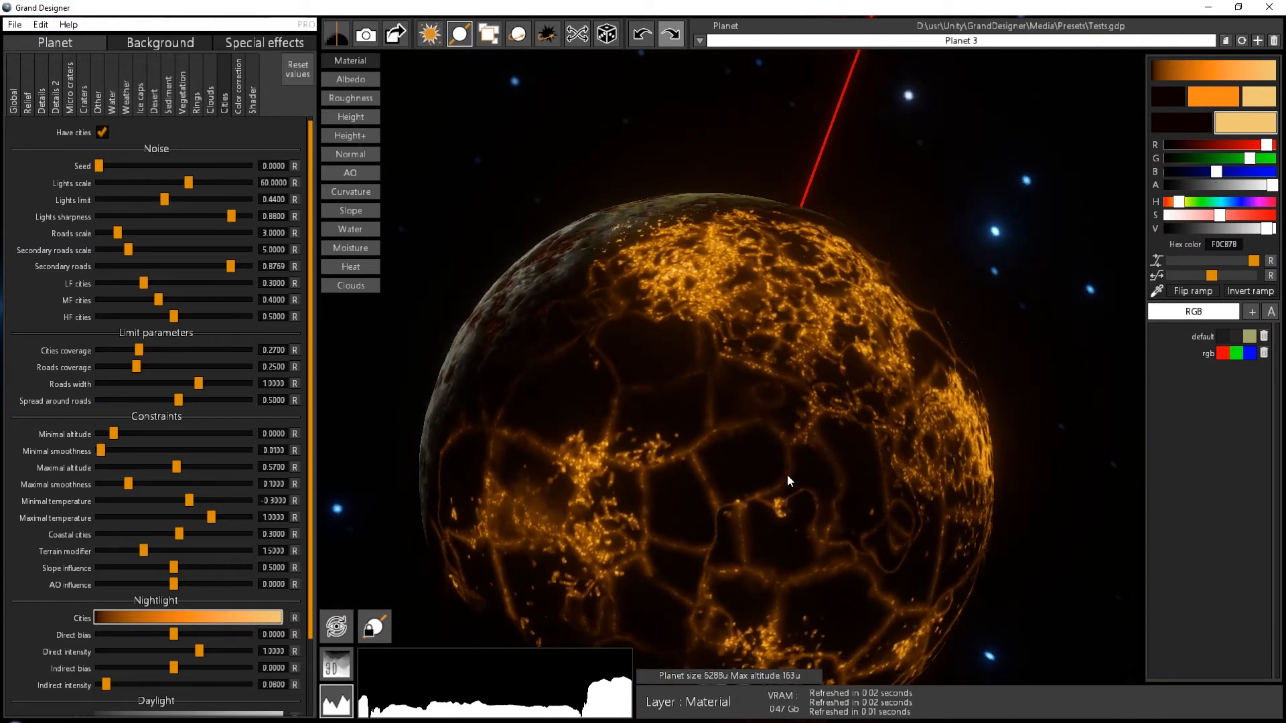
pyautogui.moveTo(834, 556); pyautogui.dragTo(693, 495)
pyautogui.scroll(5, 806, 469)
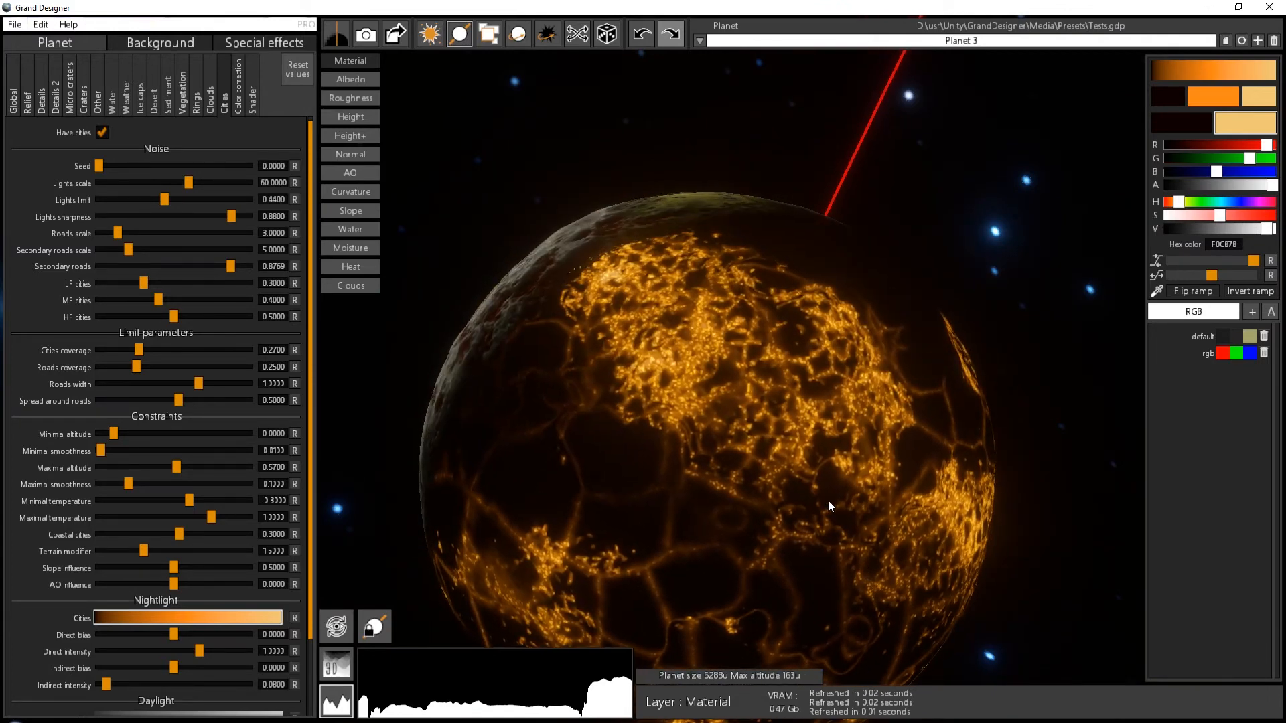
pyautogui.moveTo(828, 501); pyautogui.dragTo(695, 472)
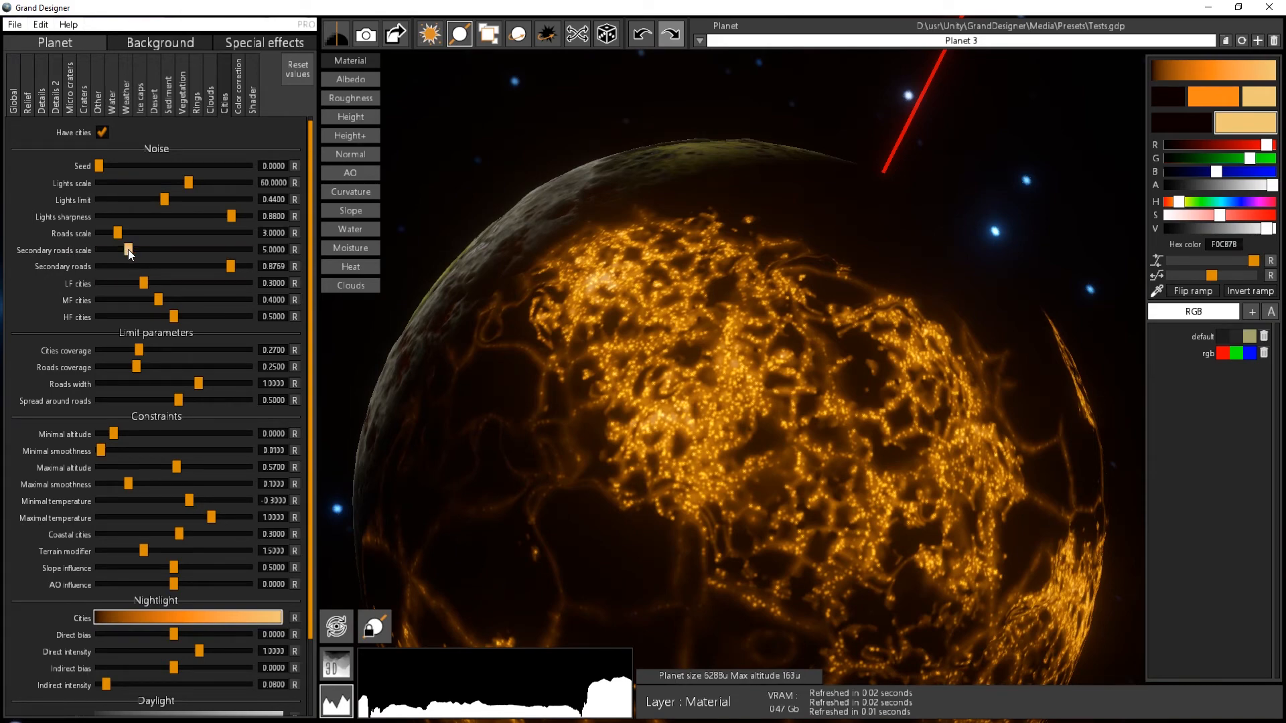
# - Set the secondary roads scale to 7.8788 and check the finer city network around the dark side
pyautogui.moveTo(128, 250); pyautogui.dragTo(163, 251)
pyautogui.scroll(-3, 723, 439)
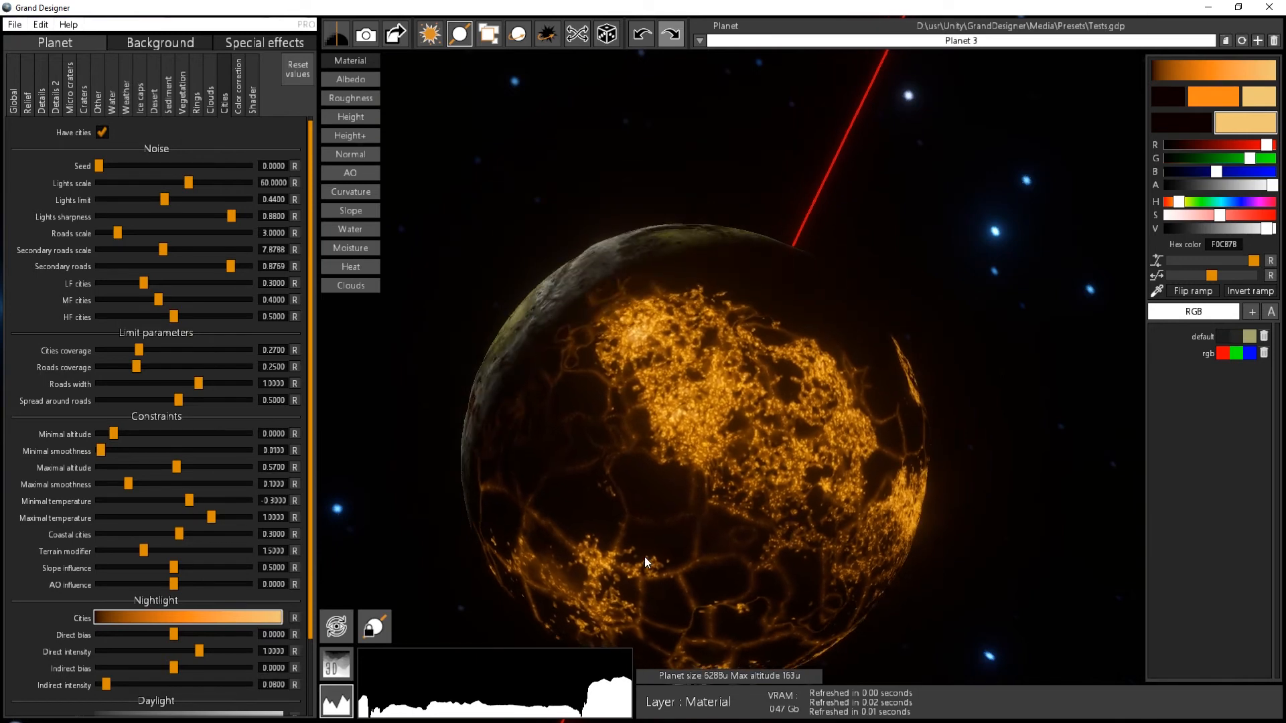
pyautogui.scroll(3, 648, 529)
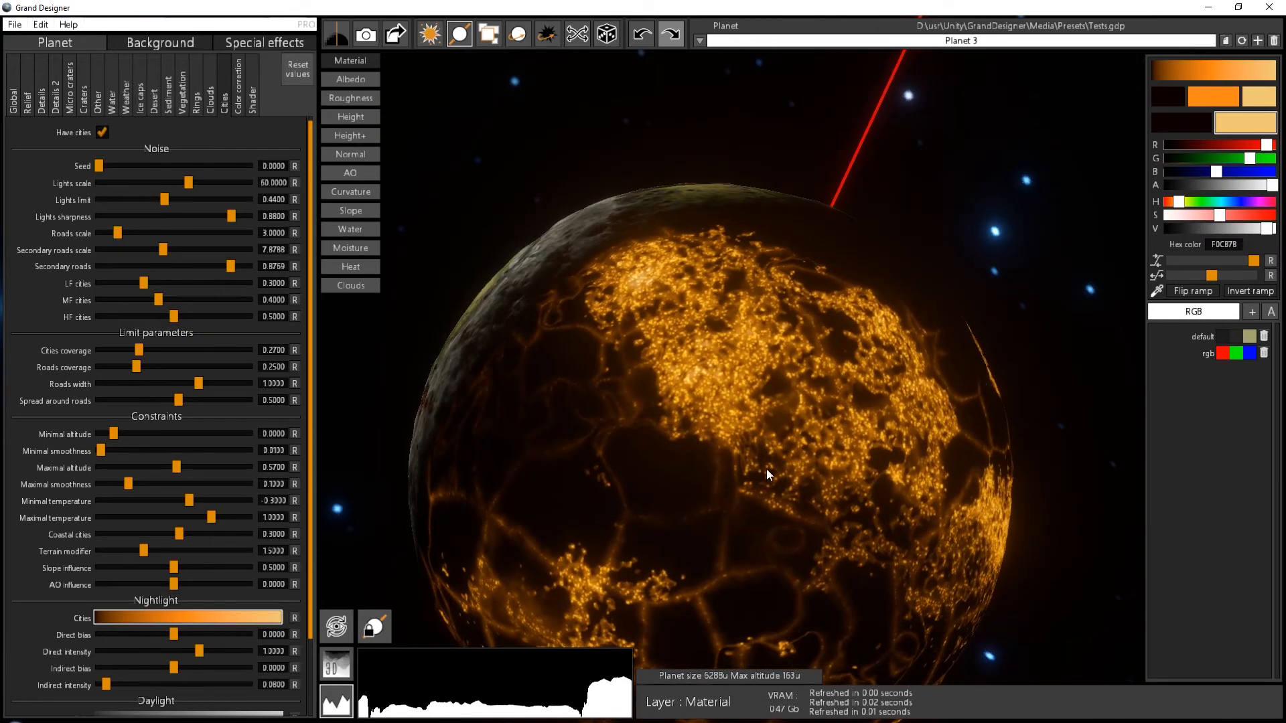
pyautogui.moveTo(866, 440); pyautogui.dragTo(1131, 389)
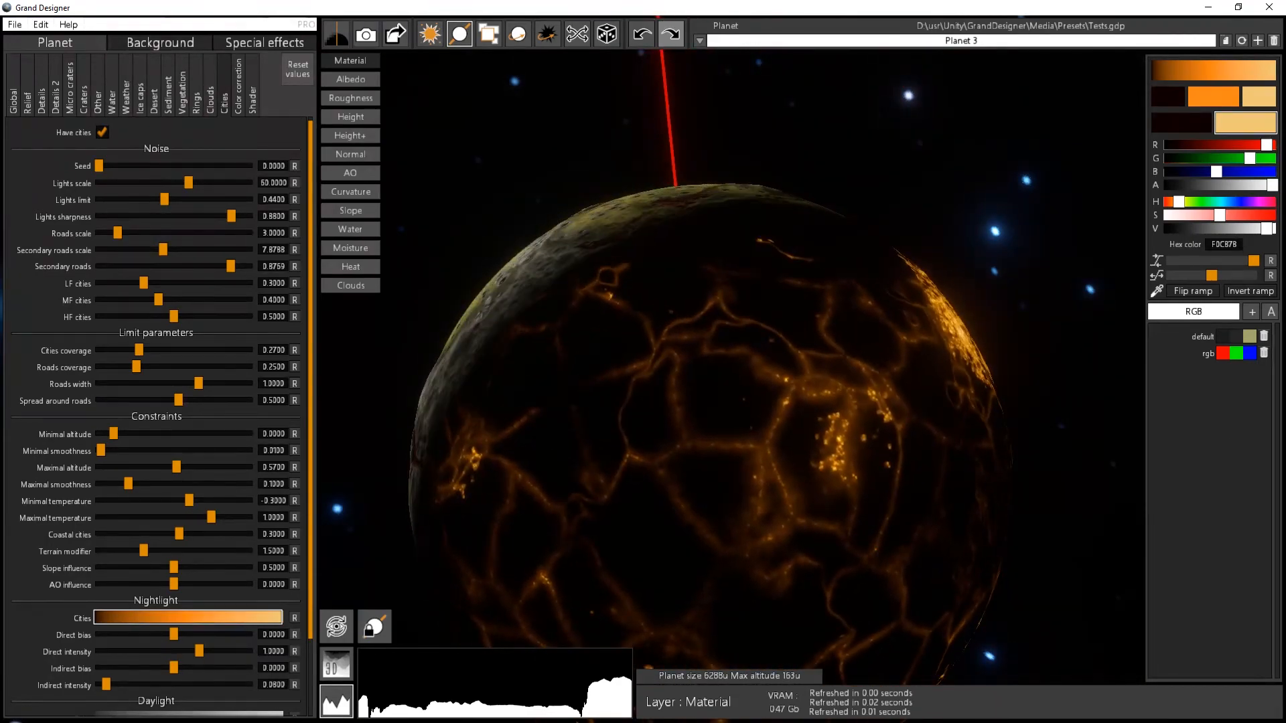
pyautogui.moveTo(757, 222); pyautogui.dragTo(991, 370)
pyautogui.moveTo(796, 300); pyautogui.dragTo(467, 264)
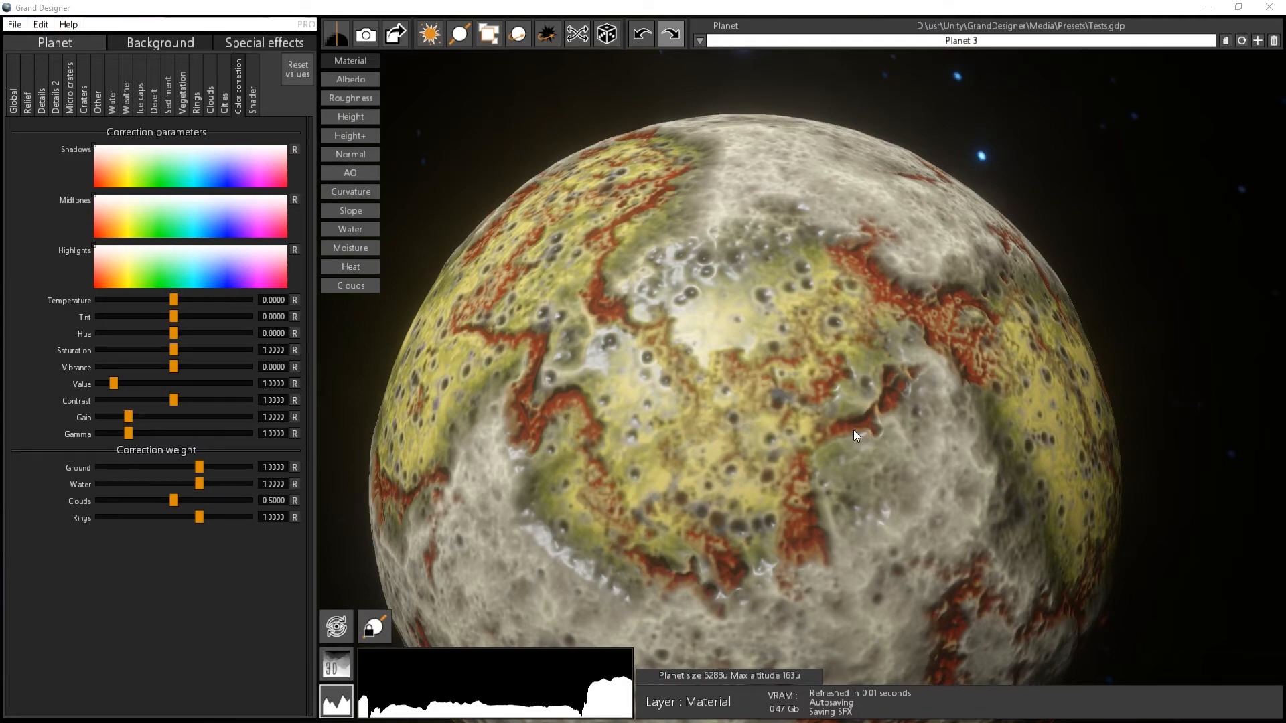
# - Tint the planet's shadows orange-red, midtones blue and highlights magenta with color correction
pyautogui.moveTo(733, 515); pyautogui.dragTo(848, 495)
pyautogui.scroll(-3, 848, 496)
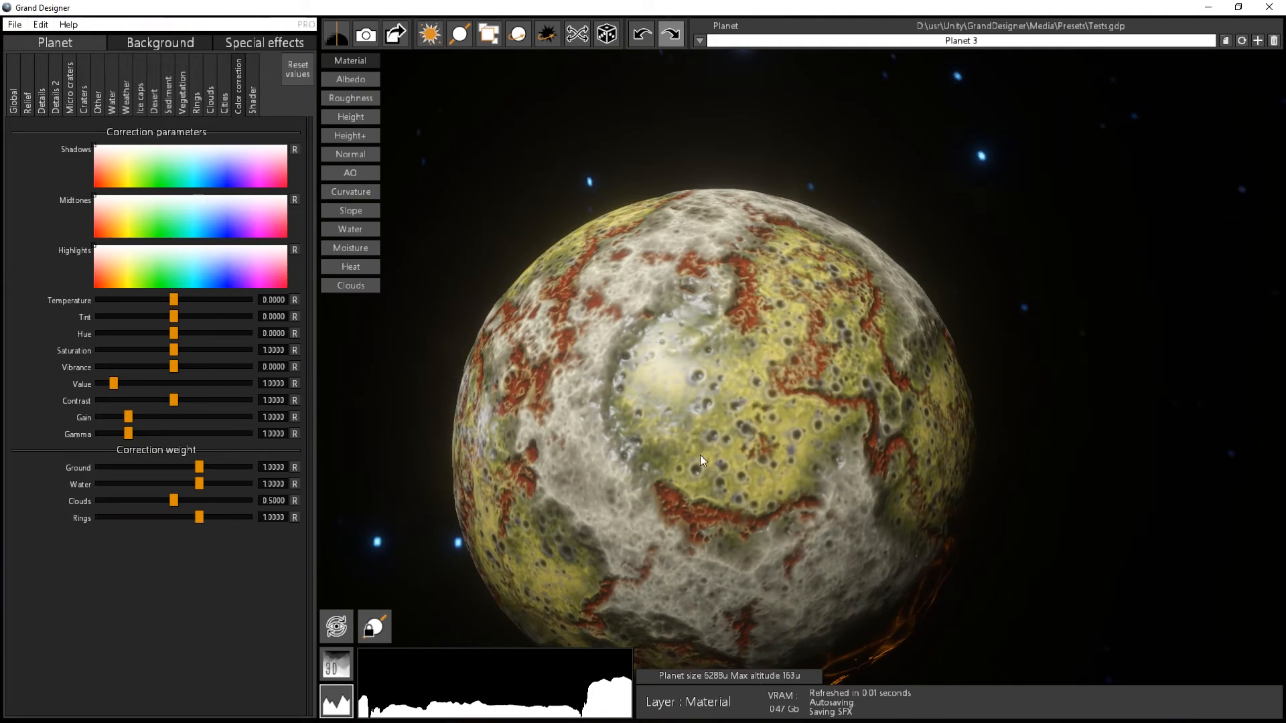
pyautogui.moveTo(701, 456); pyautogui.dragTo(509, 389)
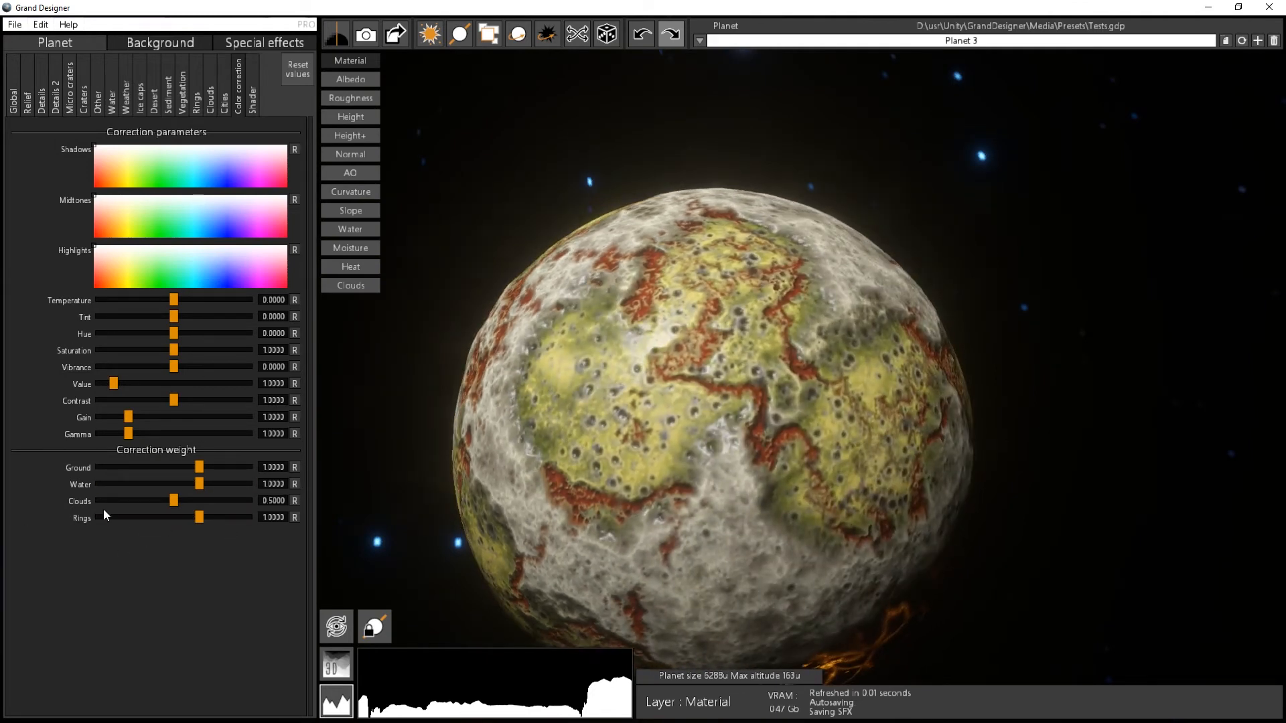
pyautogui.moveTo(750, 448)
pyautogui.mouseDown()
pyautogui.moveTo(581, 378)
pyautogui.moveTo(596, 412)
pyautogui.moveTo(753, 462)
pyautogui.mouseUp()
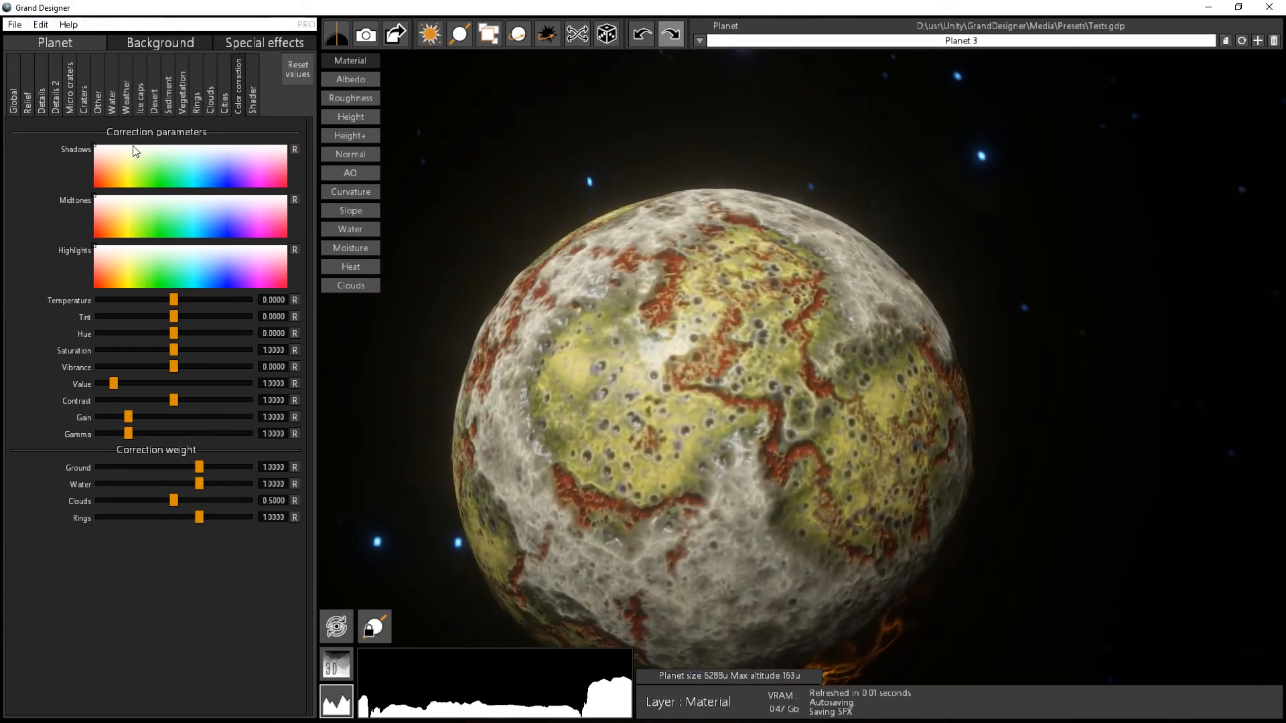
pyautogui.moveTo(97, 148)
pyautogui.mouseDown()
pyautogui.moveTo(127, 168)
pyautogui.moveTo(115, 180)
pyautogui.moveTo(100, 161)
pyautogui.moveTo(91, 170)
pyautogui.mouseUp()
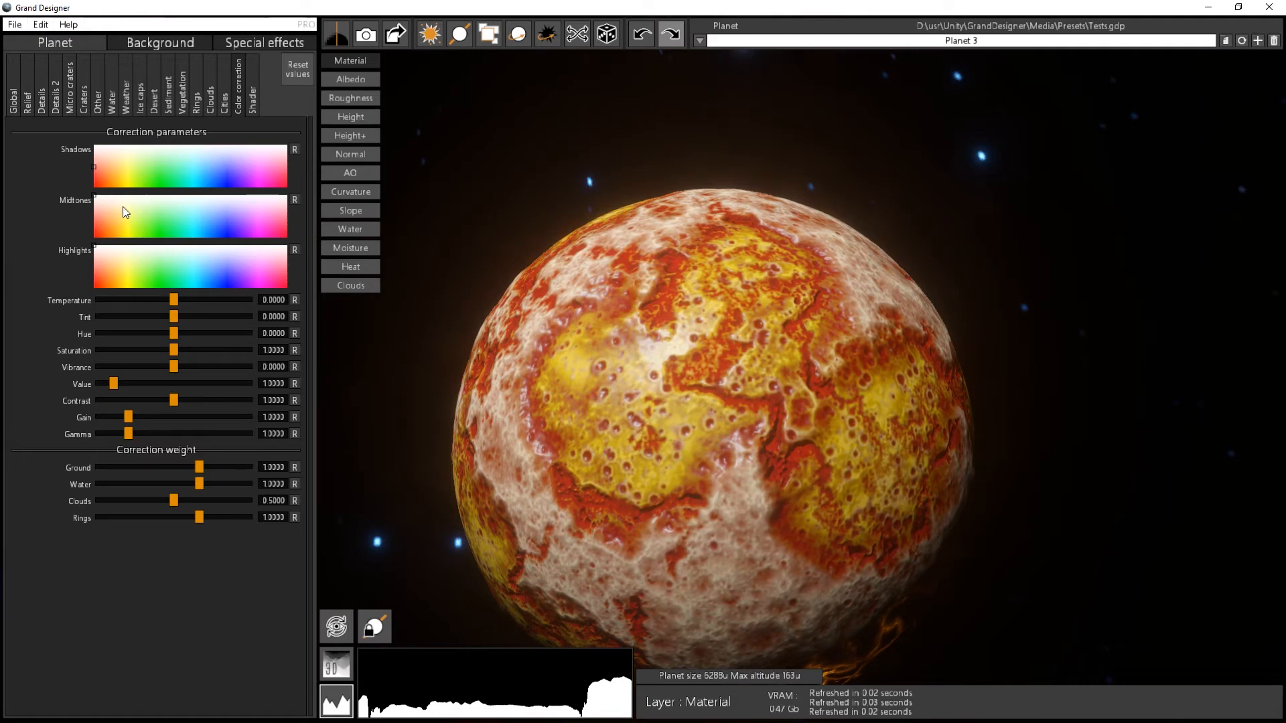
pyautogui.click(223, 219)
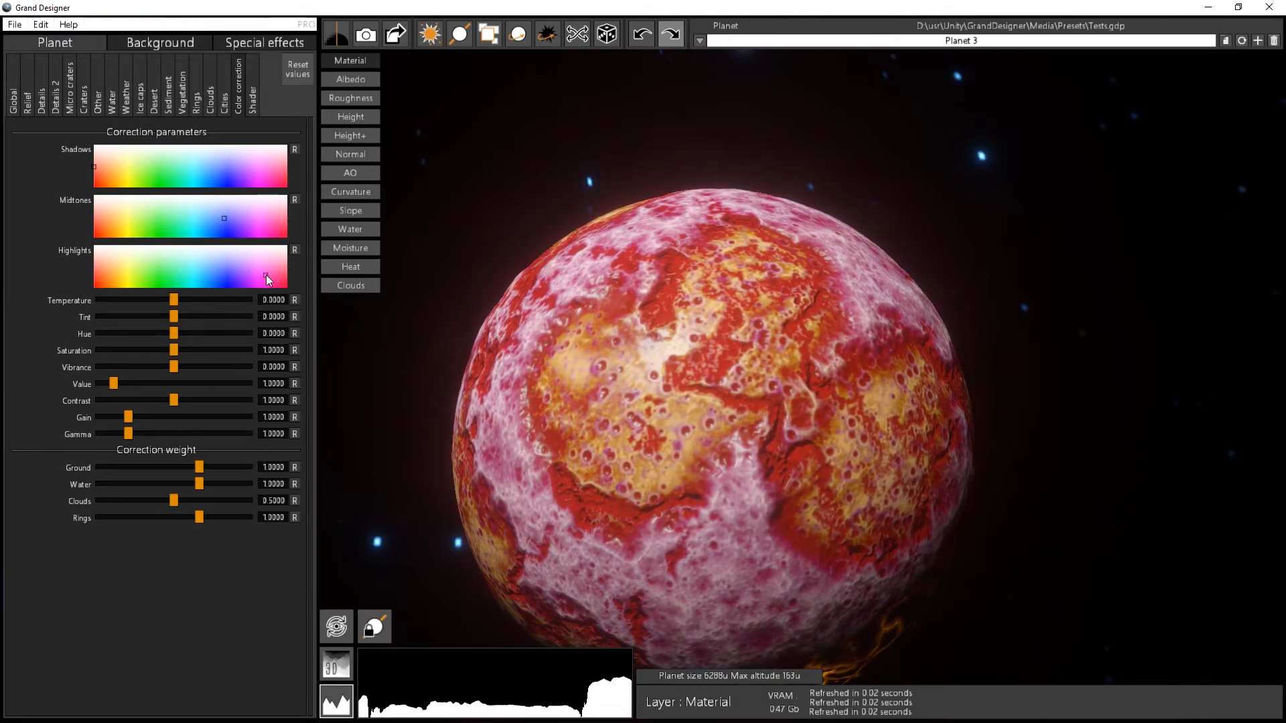
pyautogui.moveTo(266, 274); pyautogui.dragTo(259, 272)
pyautogui.moveTo(798, 462); pyautogui.dragTo(501, 404)
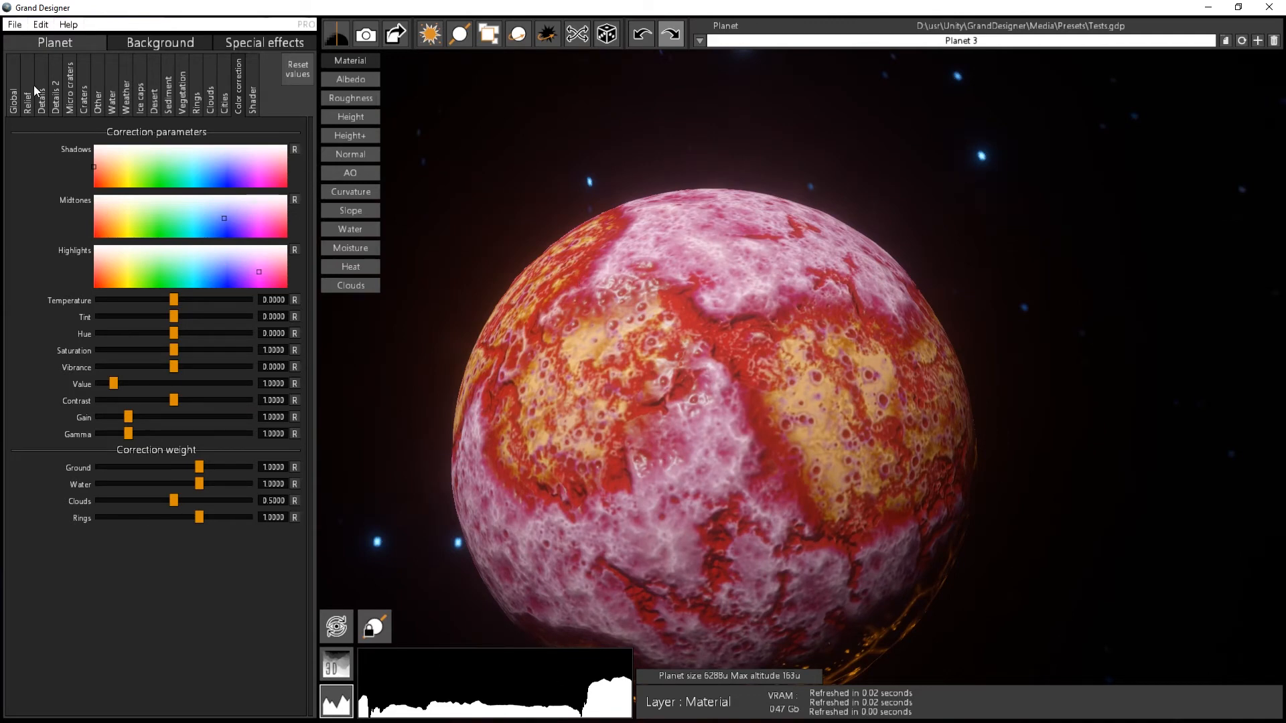
# - Reset the shadows, midtones and highlights tints to their defaults
pyautogui.click(295, 149)
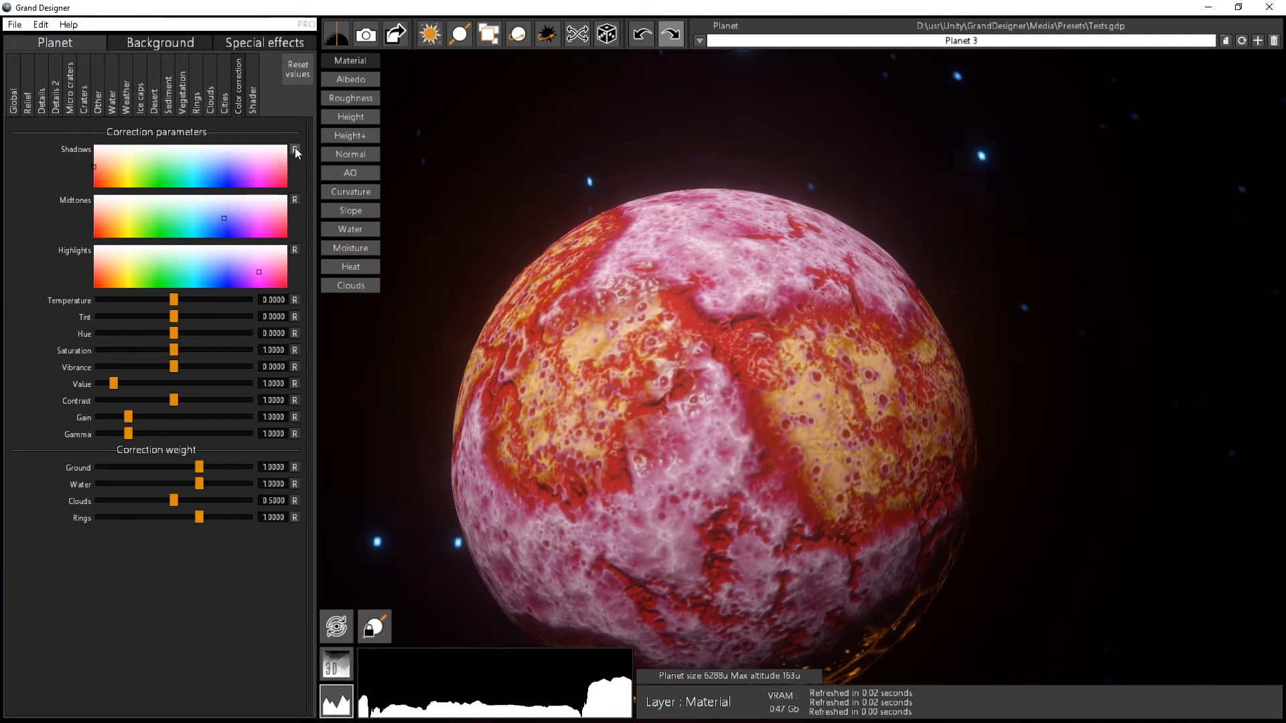
pyautogui.click(295, 199)
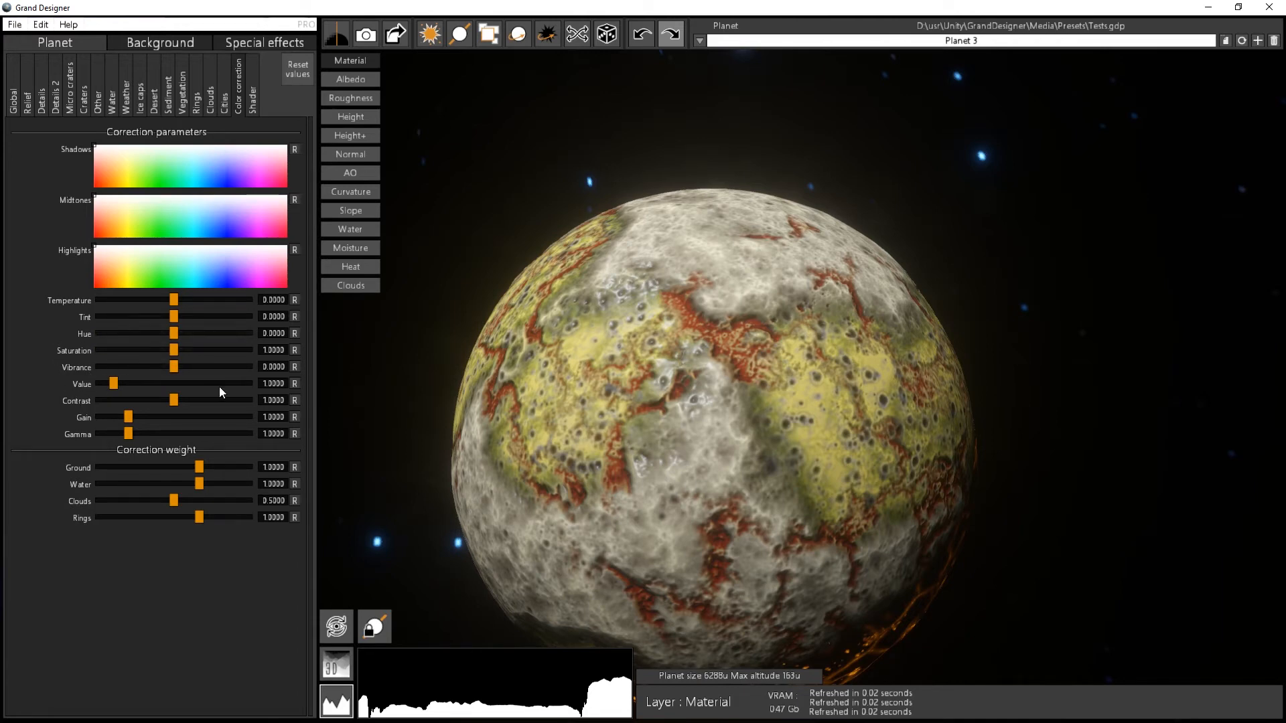
# - Set the color correction vibrance to 0.5315 and both gain and gamma to 1.2873, inspecting the planet under different lighting
pyautogui.moveTo(174, 366); pyautogui.dragTo(215, 367)
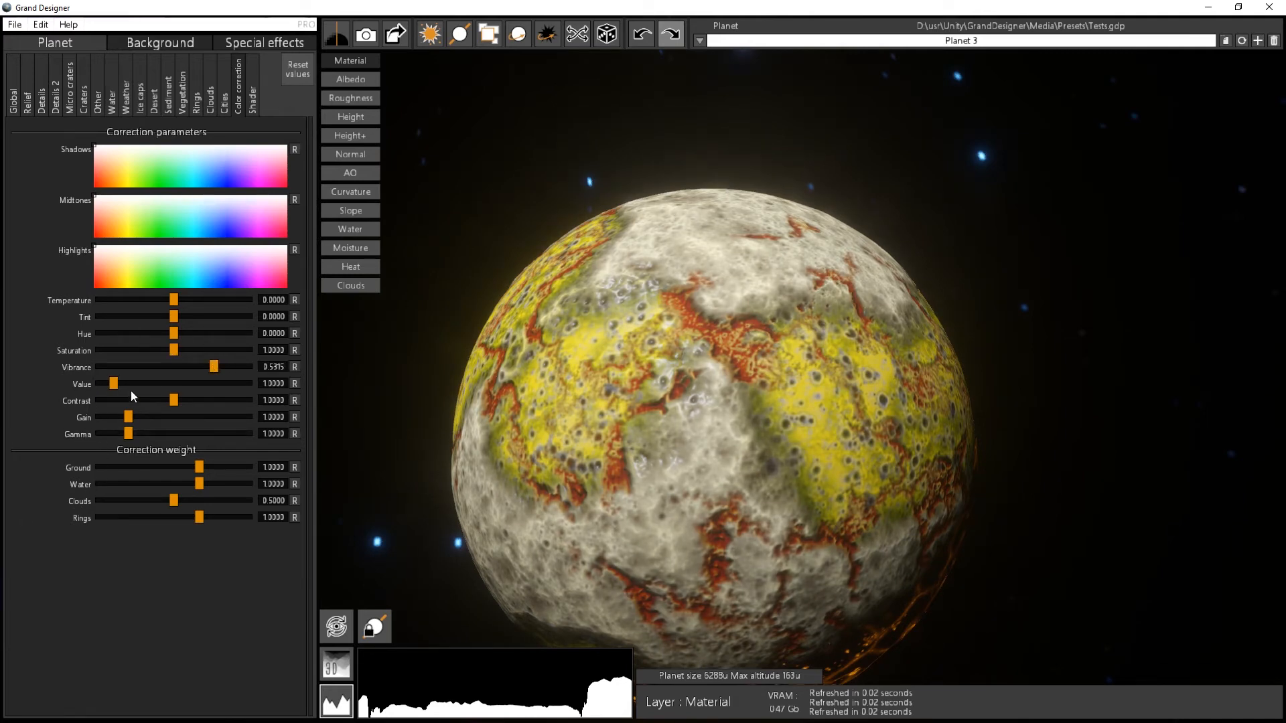
pyautogui.moveTo(127, 415)
pyautogui.mouseDown()
pyautogui.moveTo(163, 415)
pyautogui.moveTo(119, 432)
pyautogui.moveTo(142, 433)
pyautogui.moveTo(136, 415)
pyautogui.mouseUp()
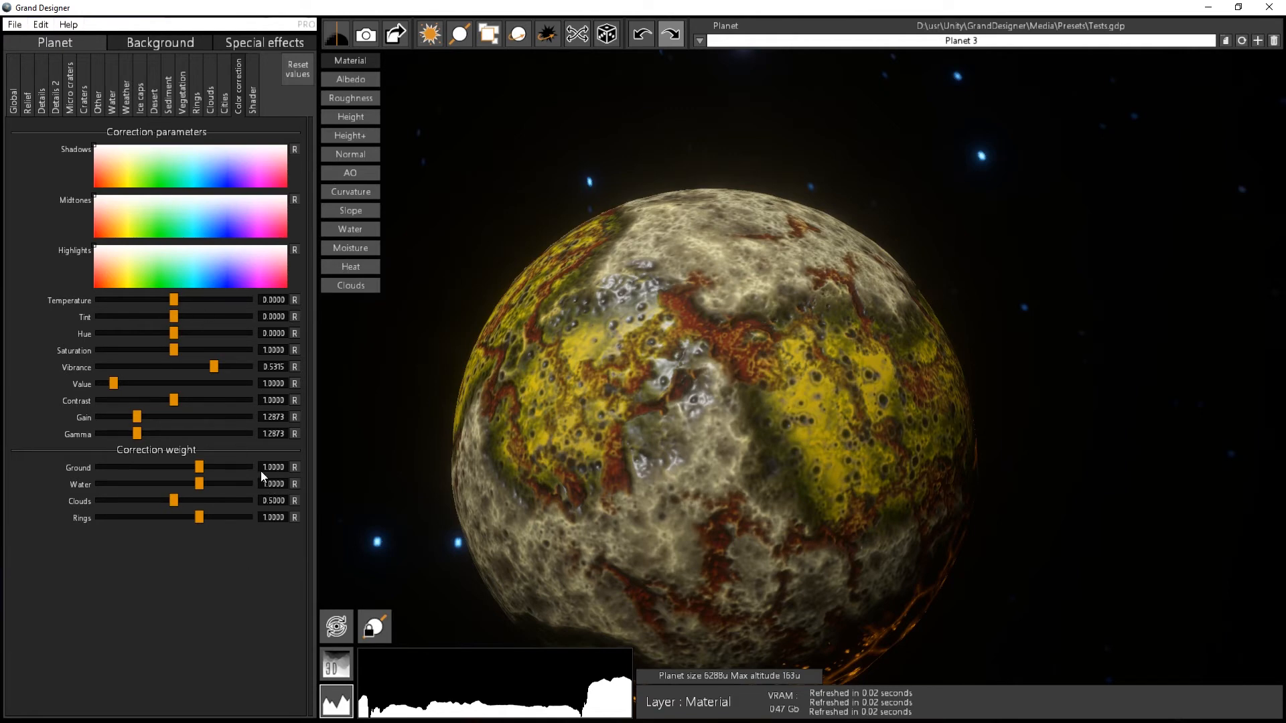
pyautogui.moveTo(522, 419); pyautogui.dragTo(904, 535)
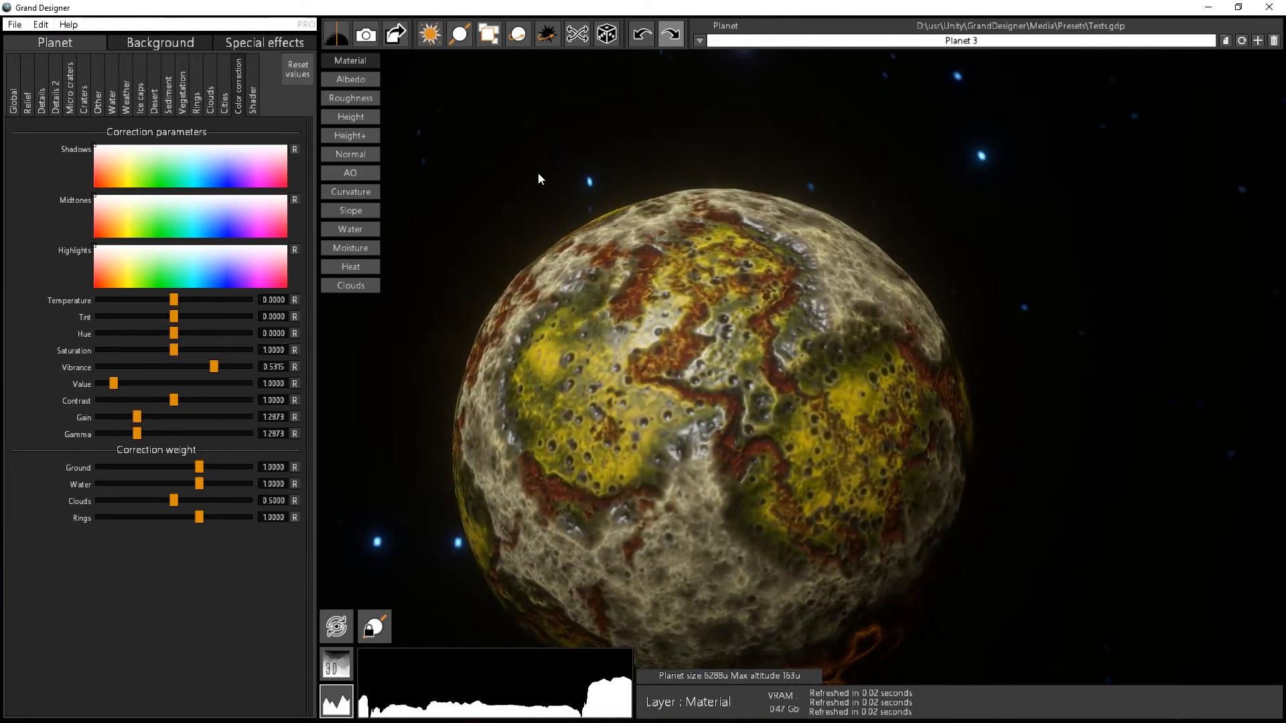
pyautogui.moveTo(537, 172); pyautogui.dragTo(288, 27, button='right')
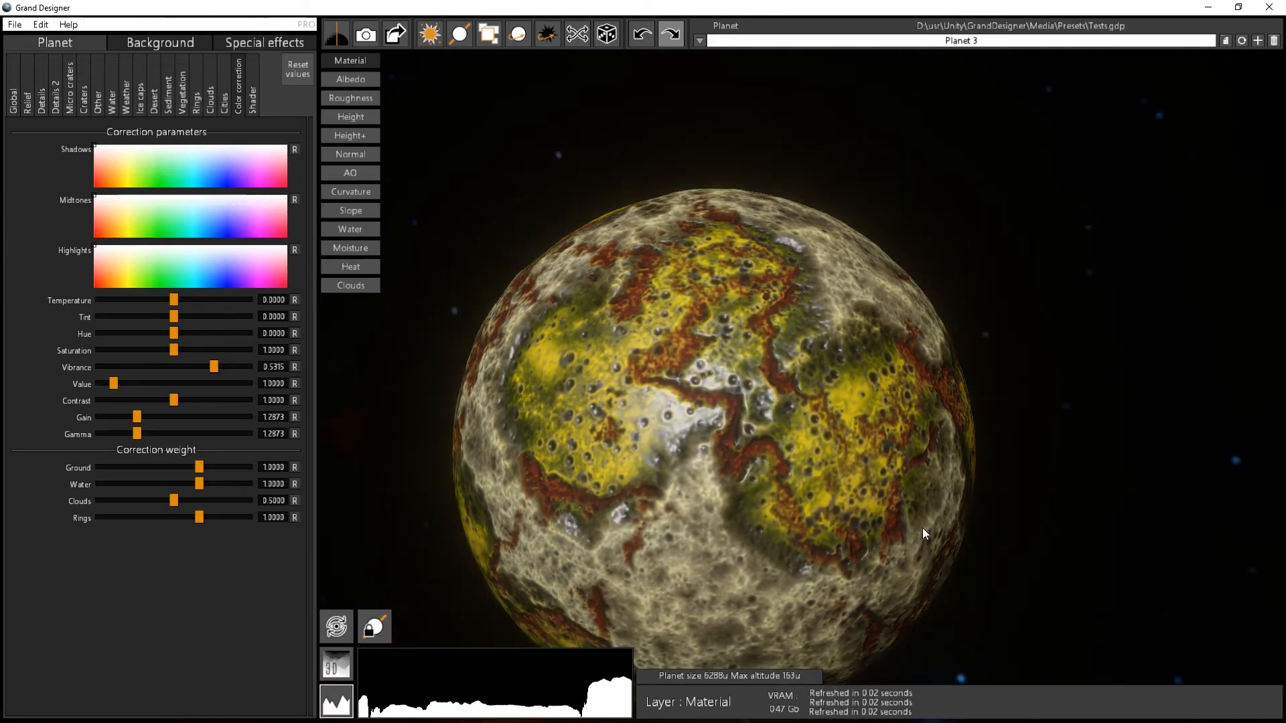
pyautogui.moveTo(856, 490); pyautogui.dragTo(527, 337)
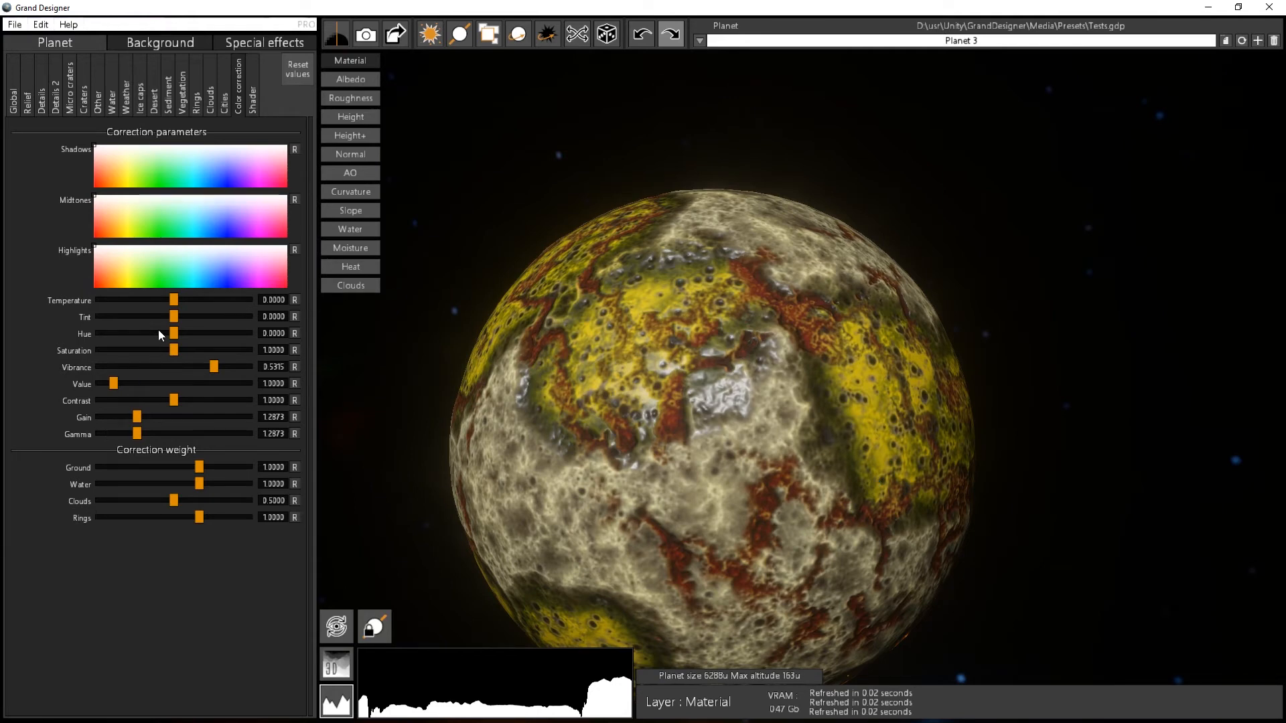
# - Shift the color correction hue to 0.3055 and set the value to 2.5944 for a bright turquoise planet
pyautogui.moveTo(174, 333); pyautogui.dragTo(219, 336)
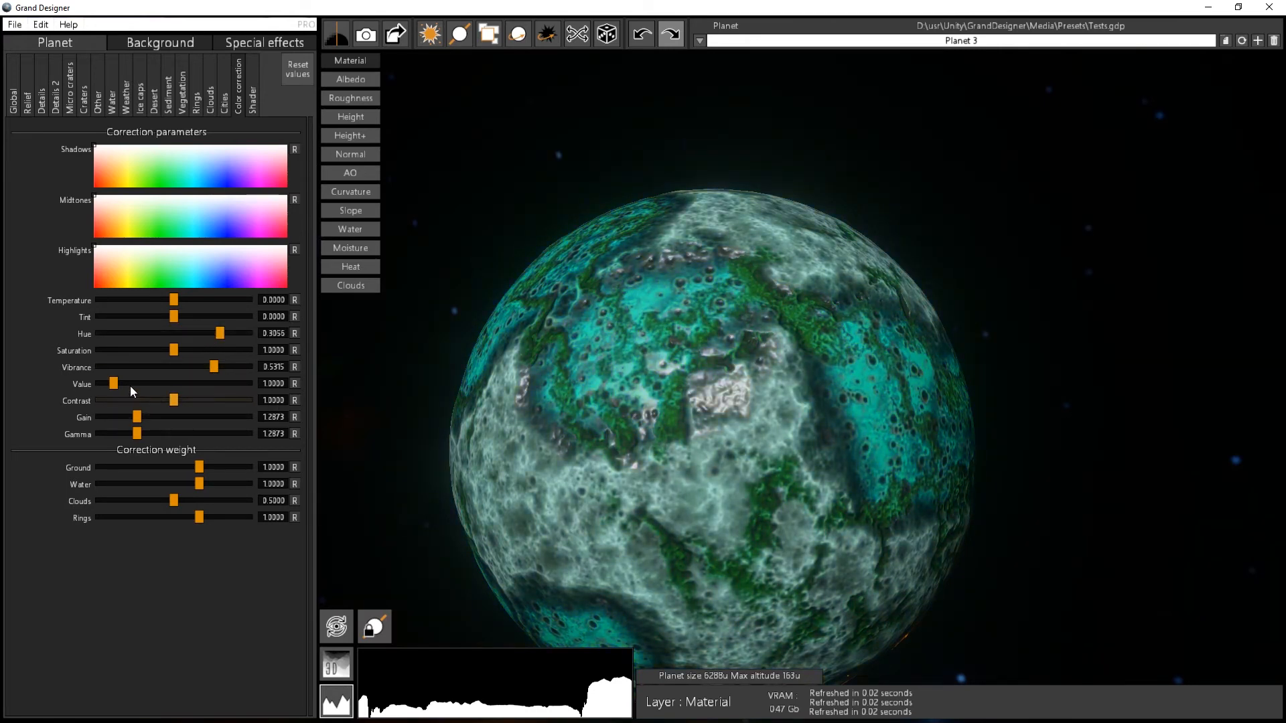
pyautogui.moveTo(114, 381); pyautogui.dragTo(138, 383)
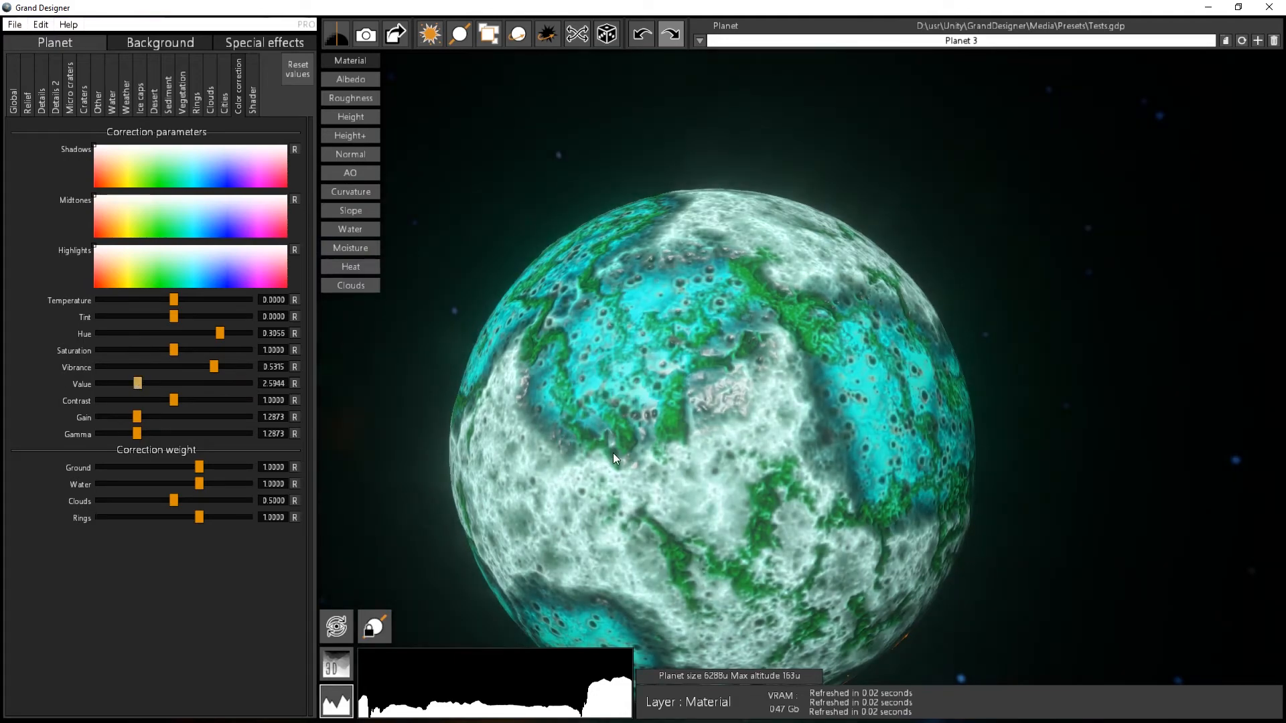
pyautogui.moveTo(763, 488); pyautogui.dragTo(616, 384)
pyautogui.scroll(-2, 716, 445)
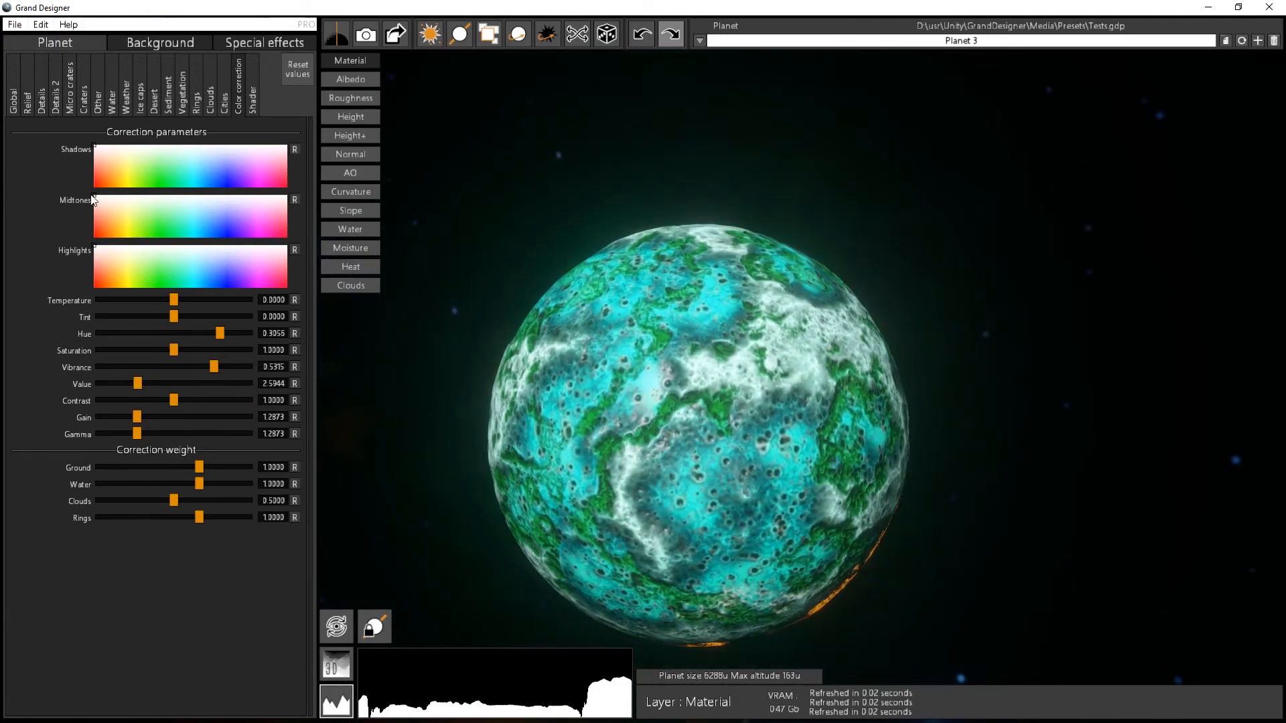
# - Check the recolored planet's day and night sides, and reset all color correction values to their defaults
pyautogui.moveTo(817, 335); pyautogui.dragTo(1038, 449)
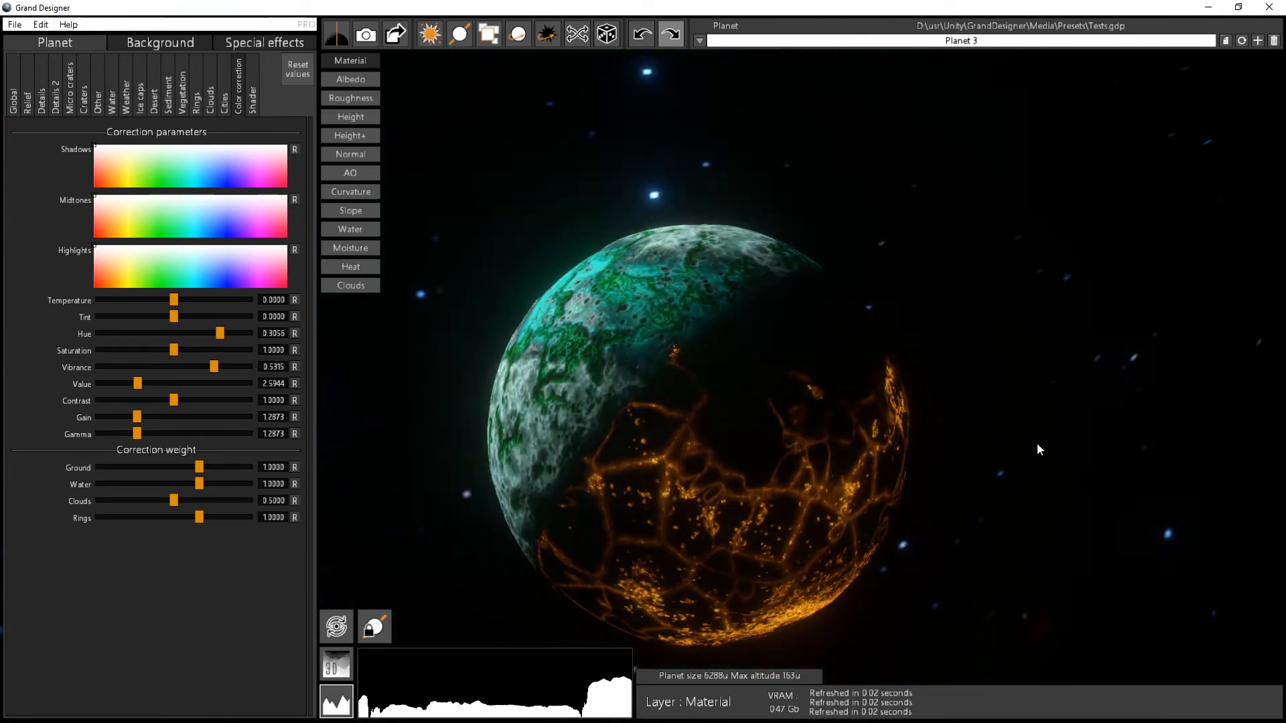
pyautogui.moveTo(1038, 450); pyautogui.dragTo(468, 2, button='right')
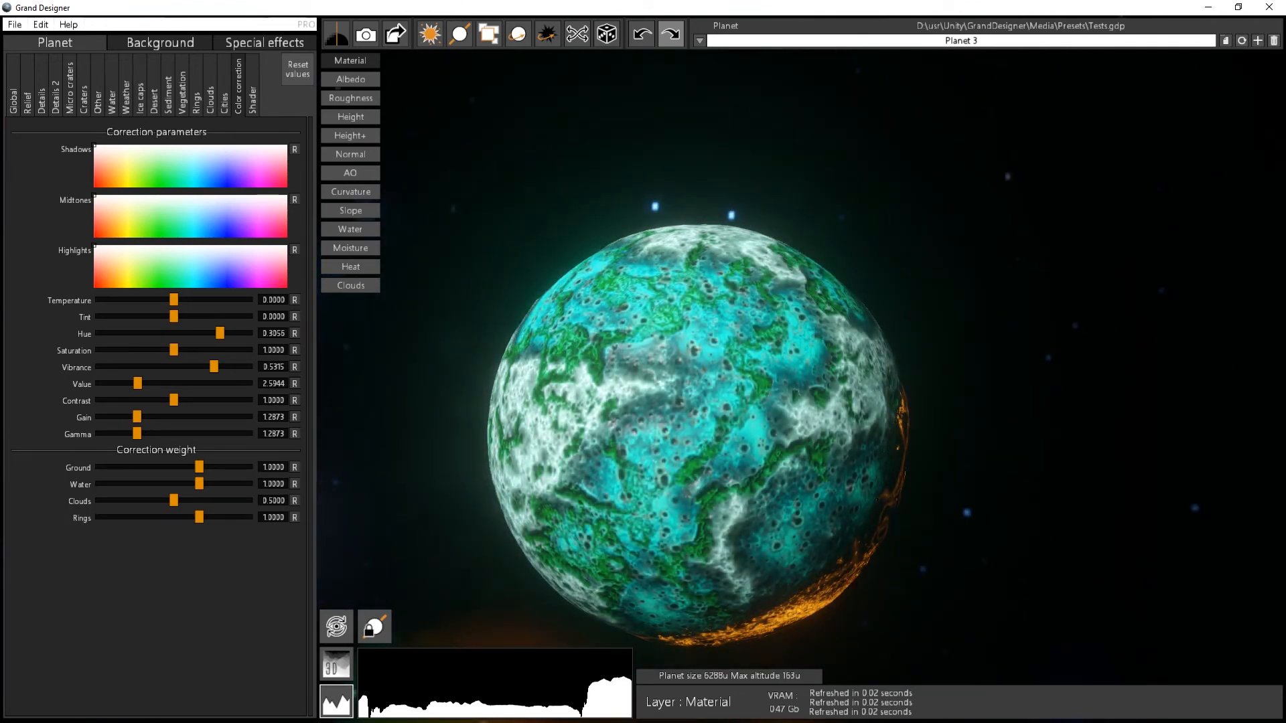
pyautogui.click(296, 79)
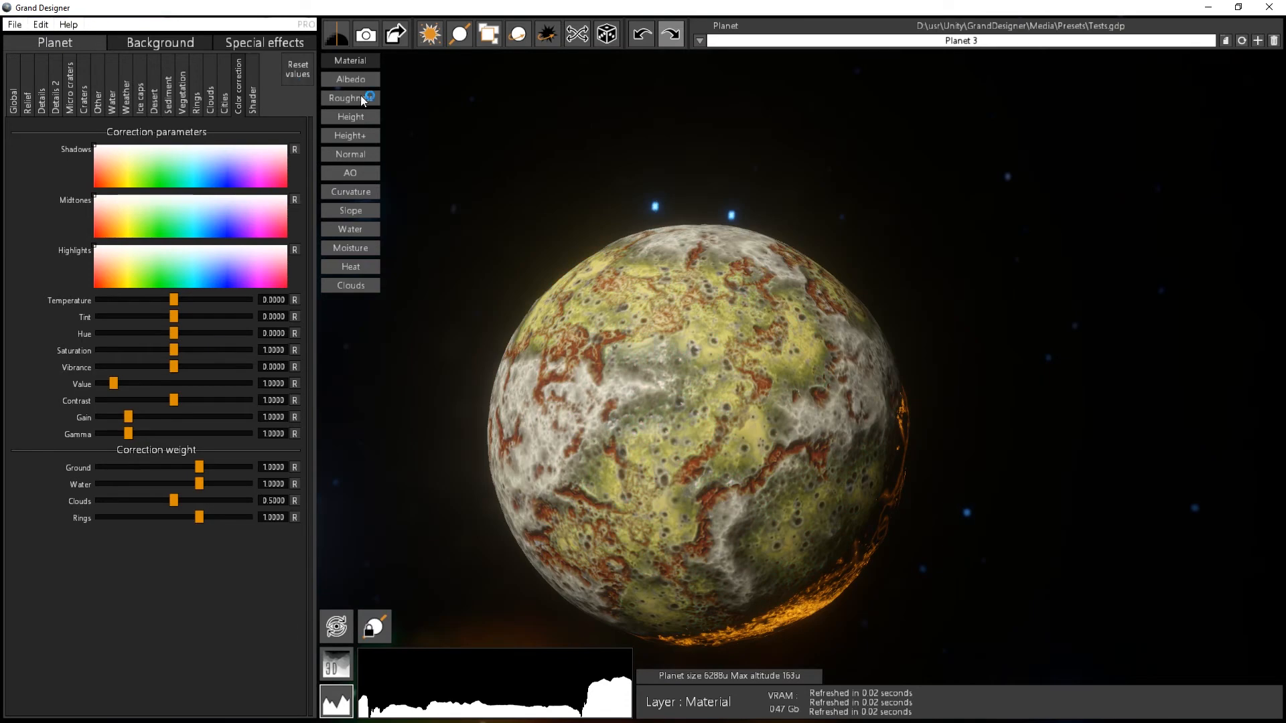
# - Inspect the planet's surface up close and try a different shadows tint
pyautogui.scroll(5, 746, 451)
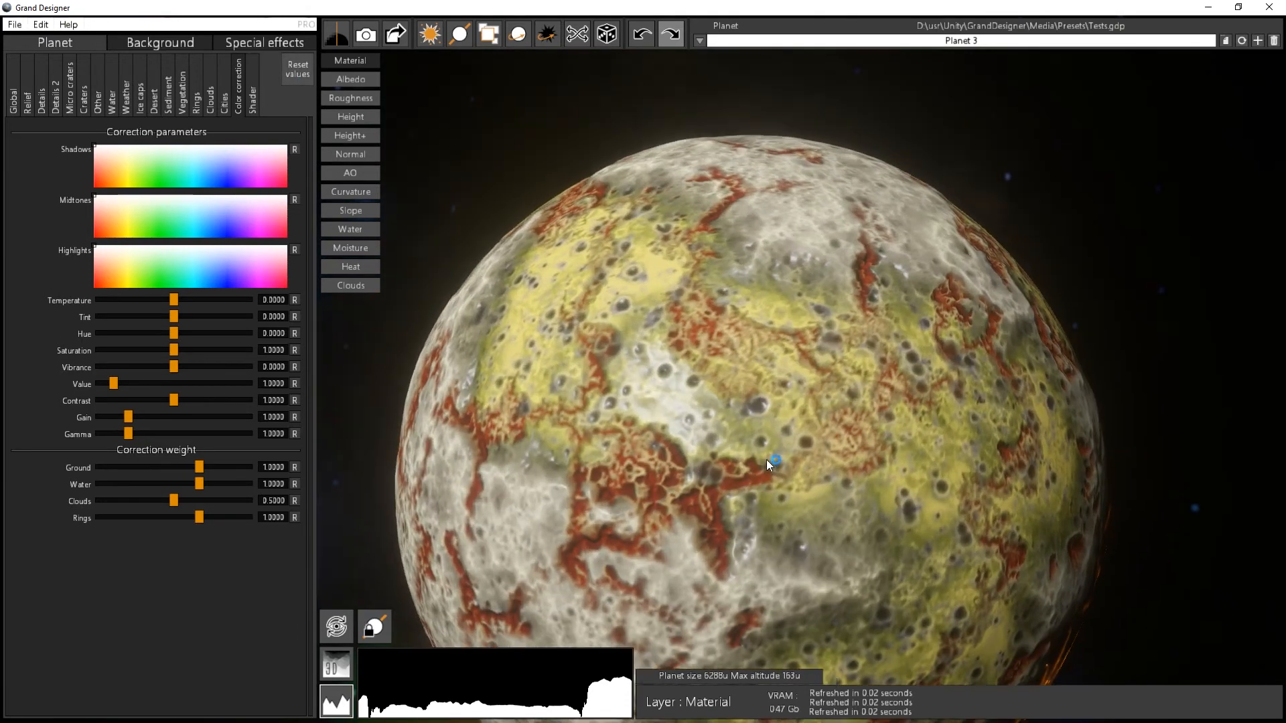
pyautogui.moveTo(766, 460); pyautogui.dragTo(770, 393, button='middle')
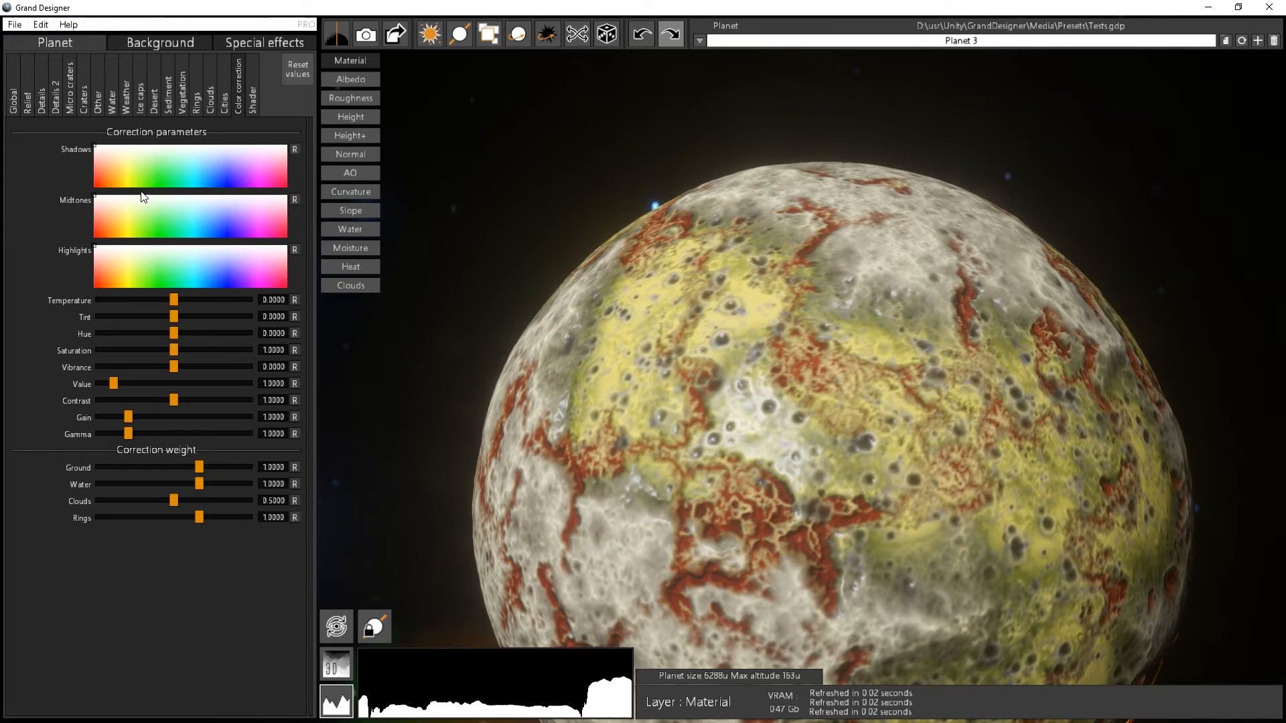
pyautogui.moveTo(102, 162)
pyautogui.mouseDown()
pyautogui.moveTo(137, 148)
pyautogui.moveTo(166, 168)
pyautogui.moveTo(159, 146)
pyautogui.mouseUp()
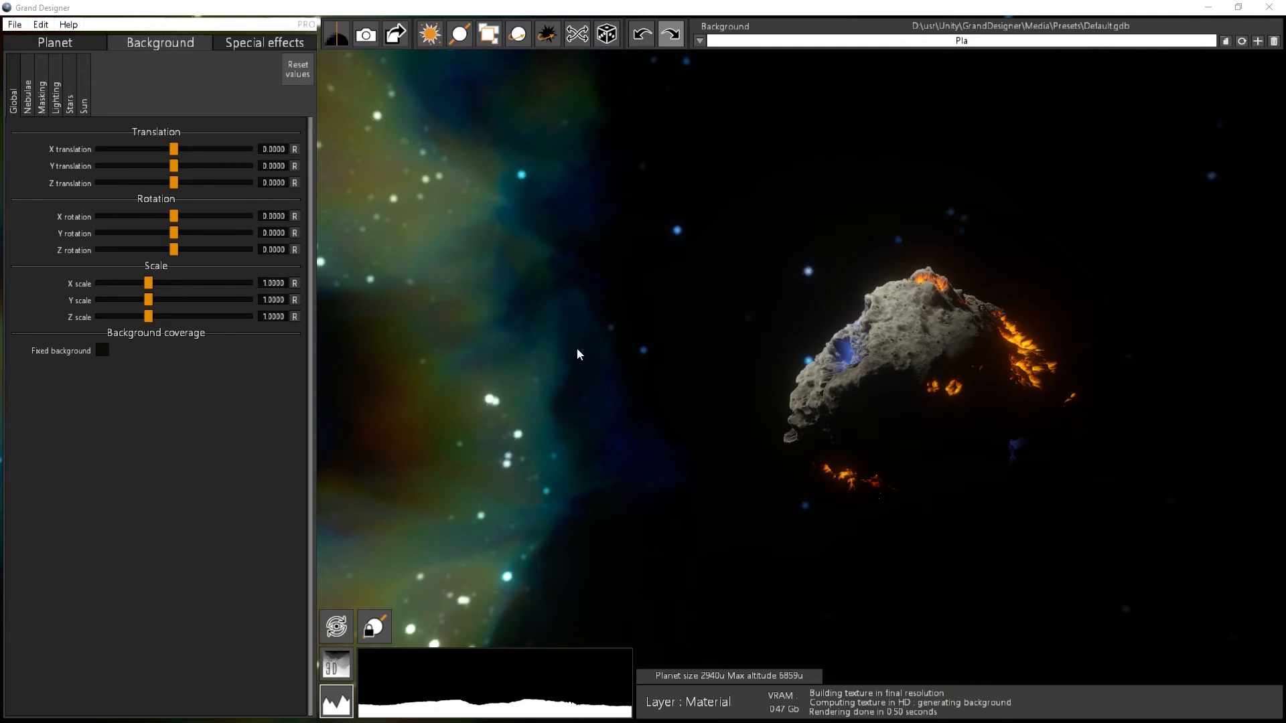
# - Reframe the asteroid beside the nebula and render the background in high definition
pyautogui.moveTo(635, 334); pyautogui.dragTo(790, 219)
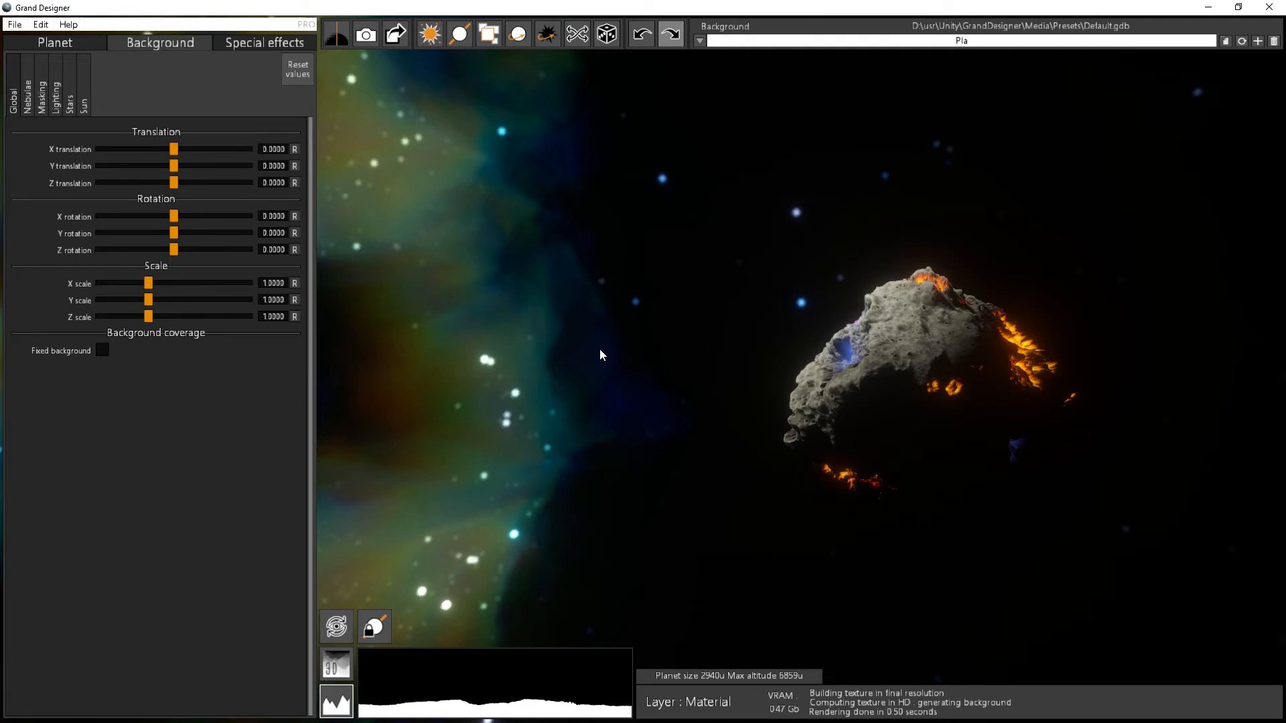
pyautogui.moveTo(600, 350); pyautogui.dragTo(617, 352)
pyautogui.moveTo(892, 430); pyautogui.dragTo(938, 453, button='middle')
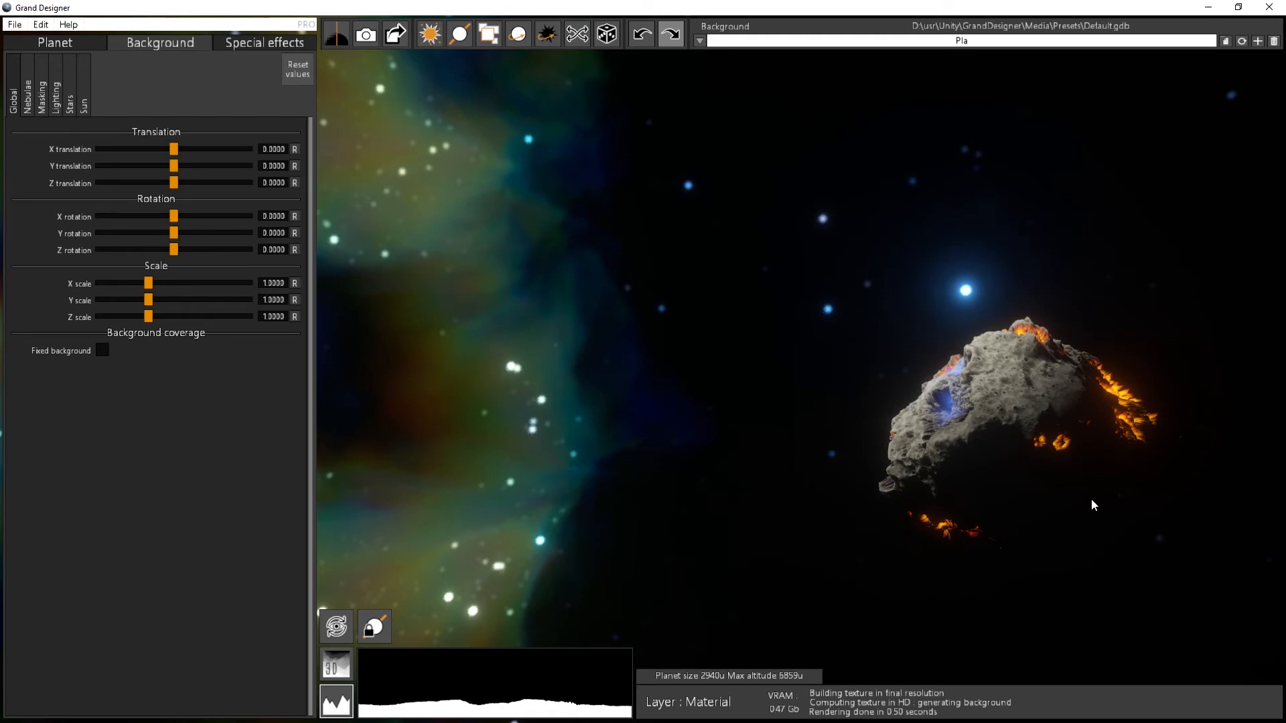
pyautogui.press('space')
pyautogui.press('space')
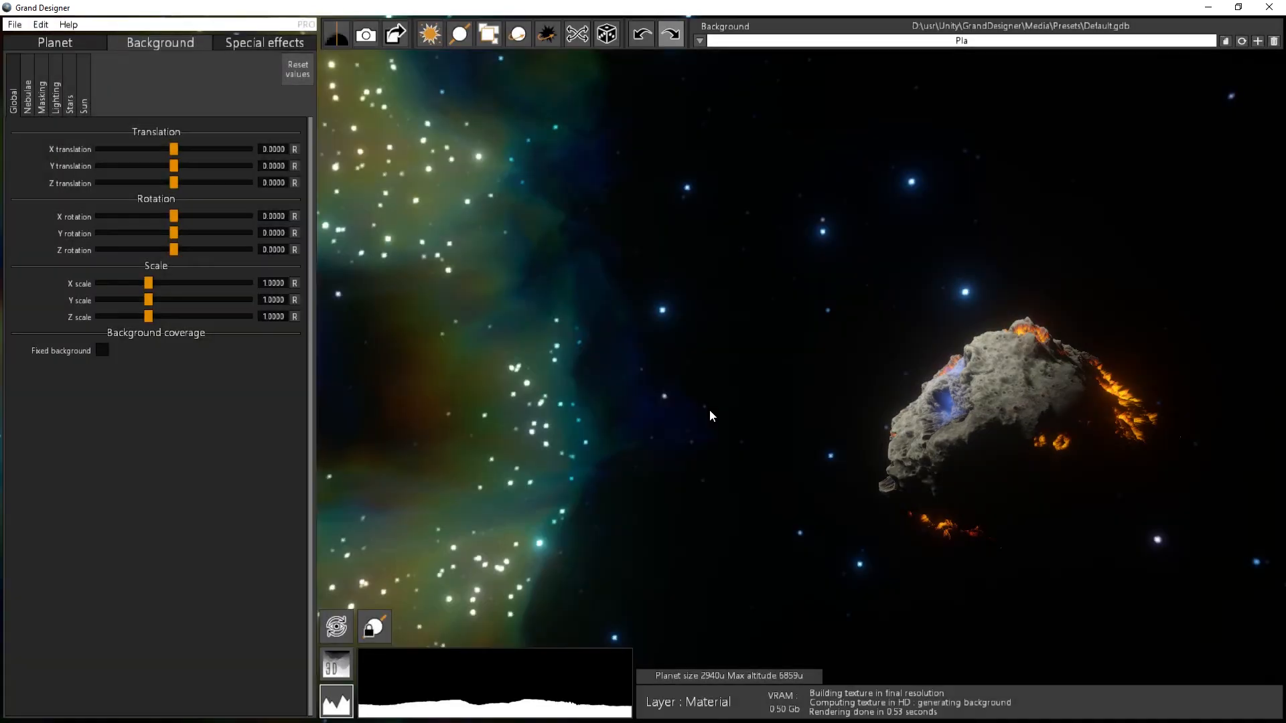
# - Compare the high-definition background with the interface hidden and shown
pyautogui.press('space')
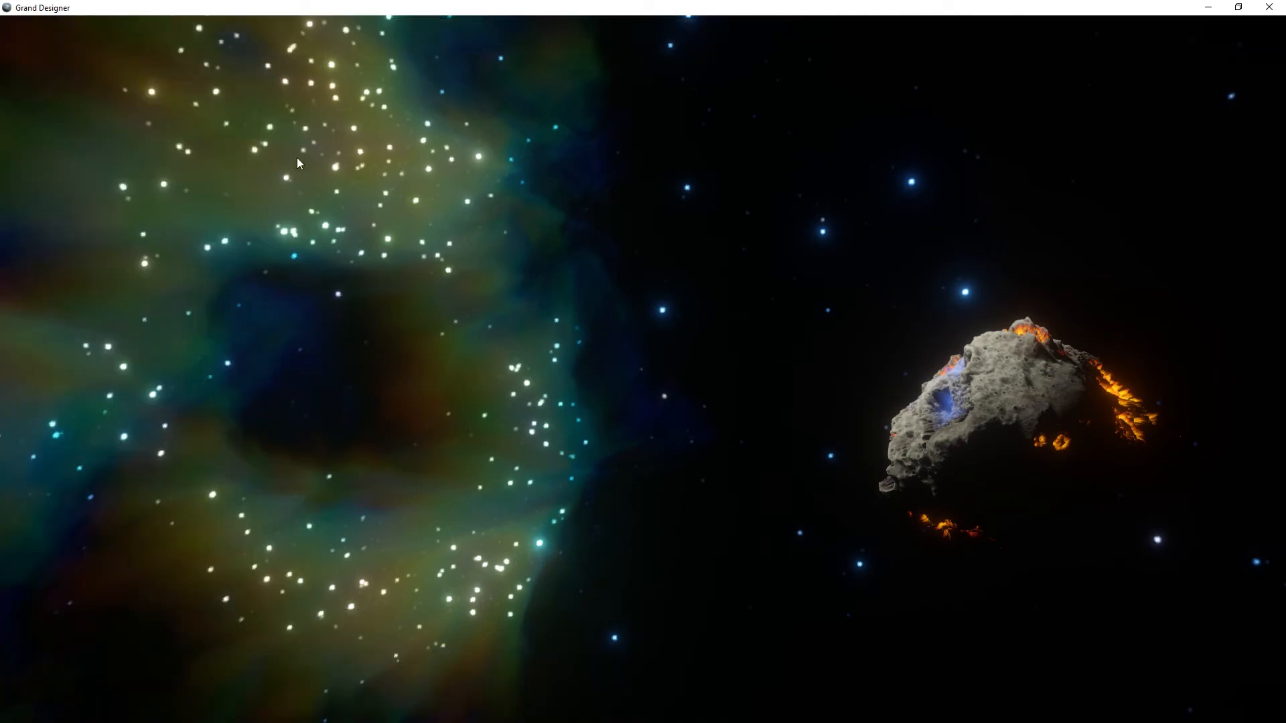
pyautogui.press('Tab')
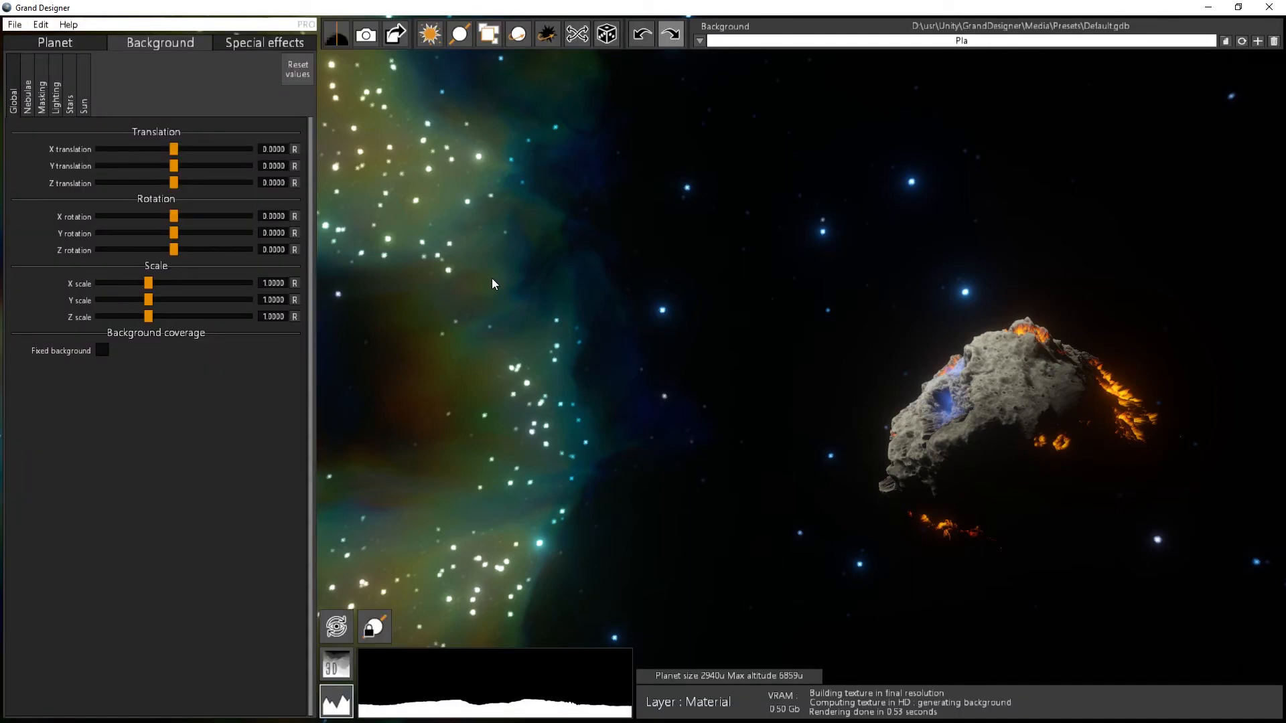
pyautogui.press('Tab')
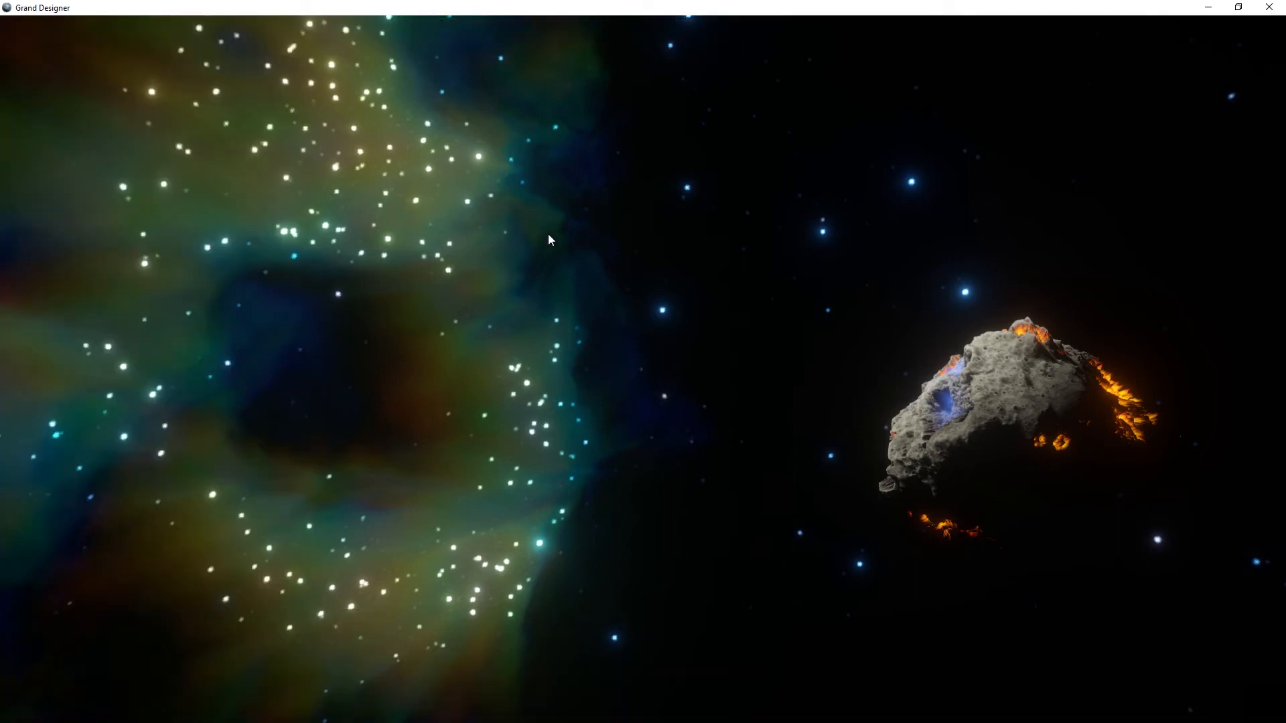
pyautogui.press('Tab')
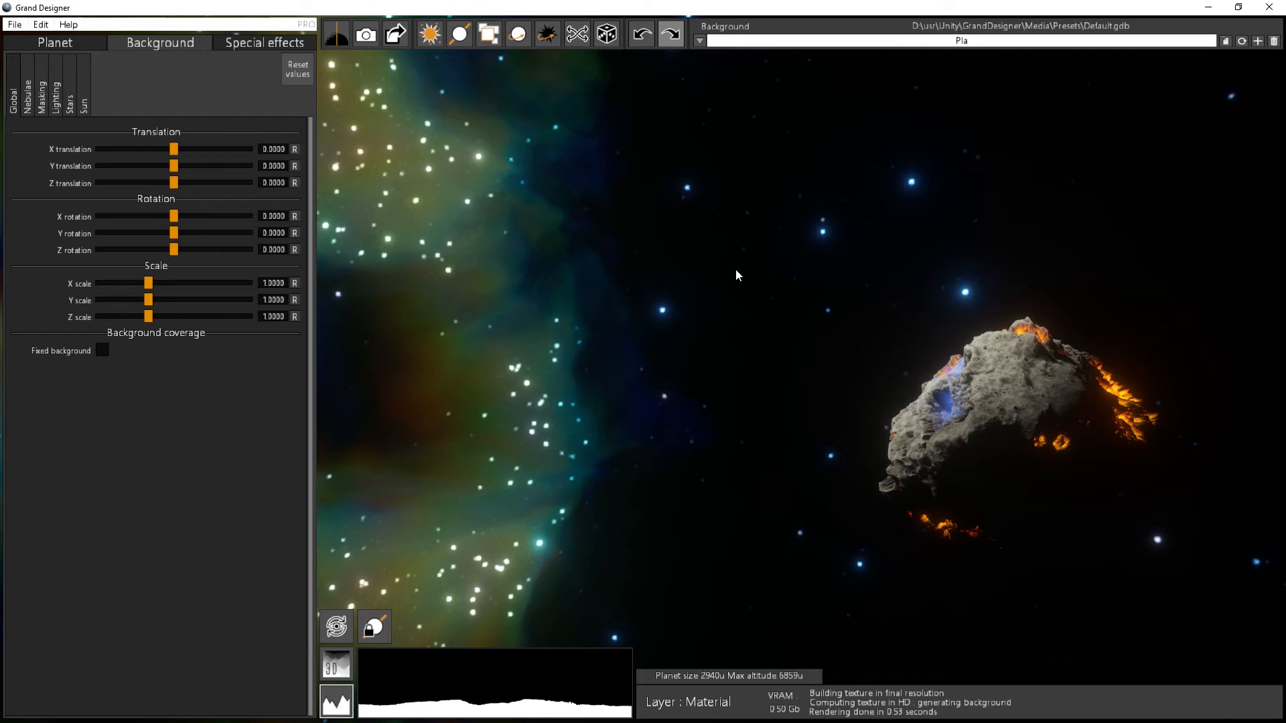
pyautogui.press('h')
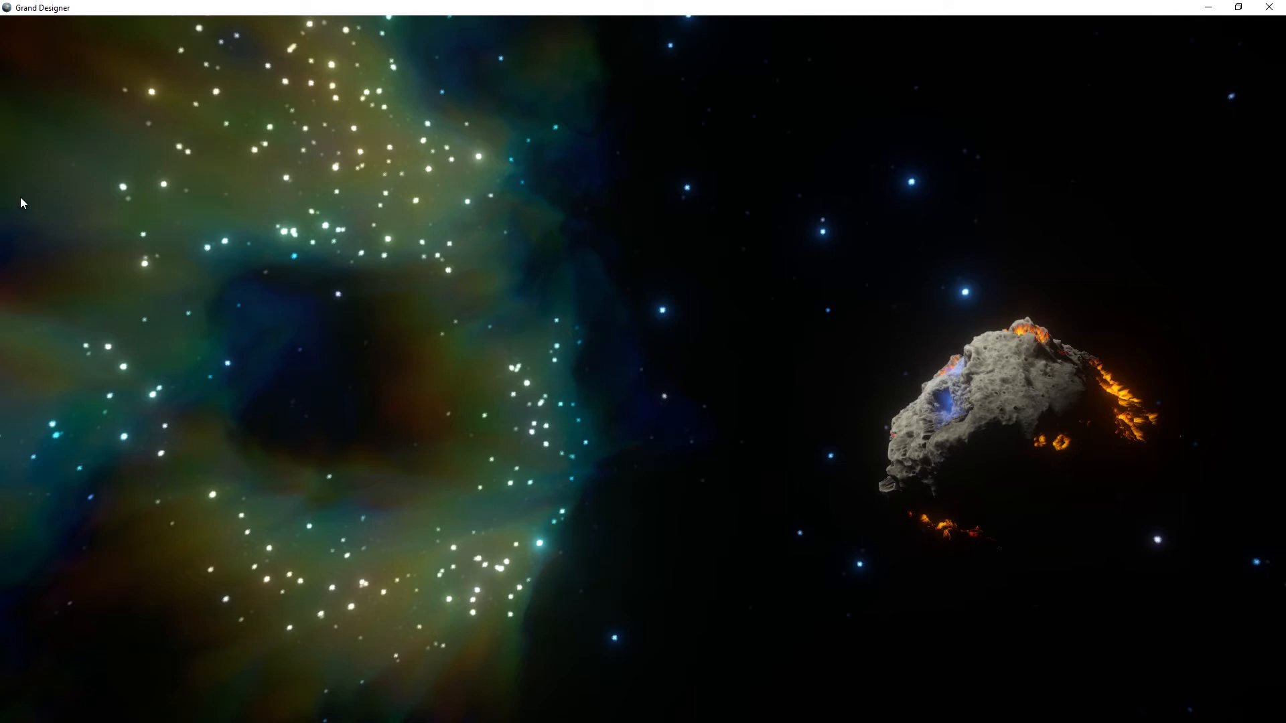
pyautogui.press('h')
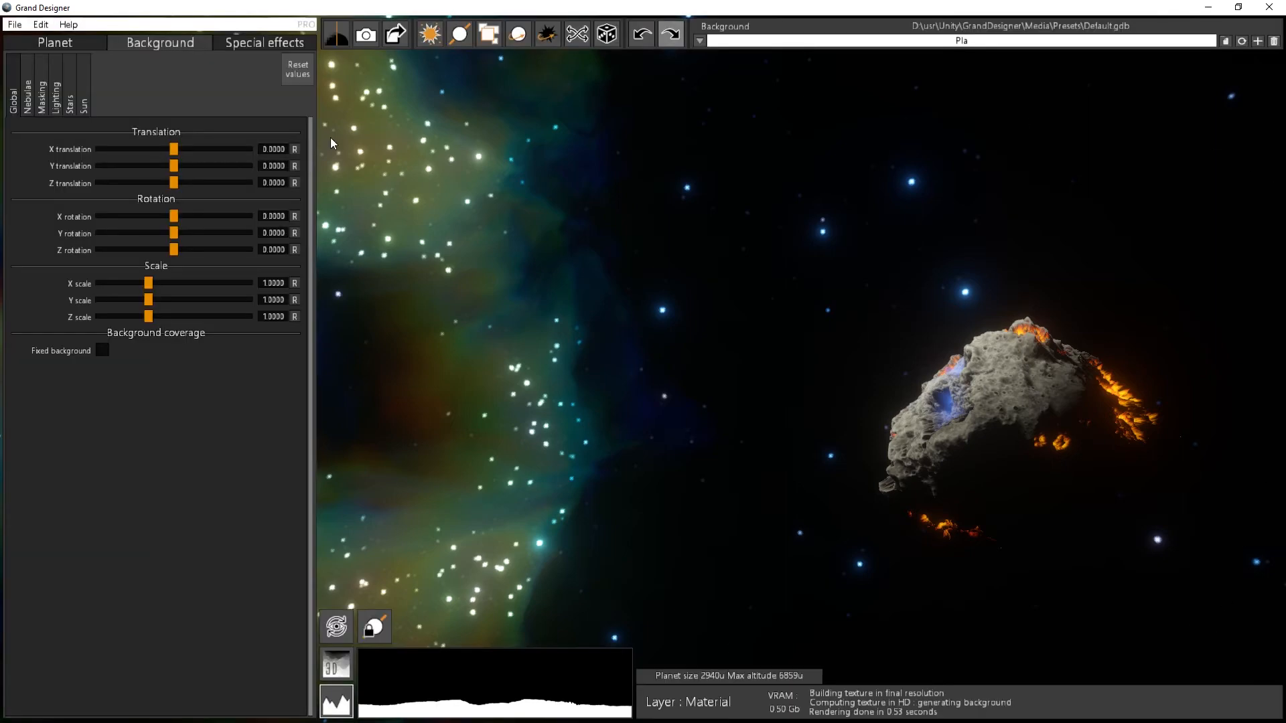
# - Enable the fixed background coverage and render the scene in high definition
pyautogui.click(102, 350)
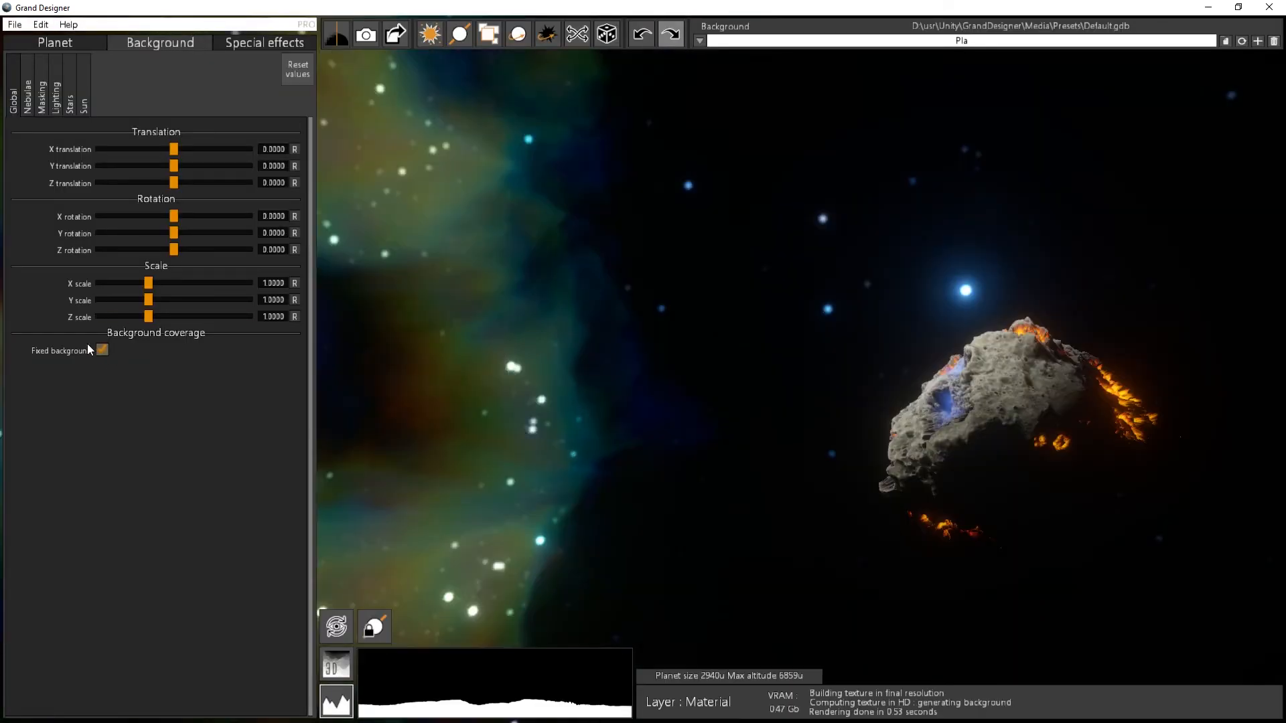
pyautogui.click(335, 36)
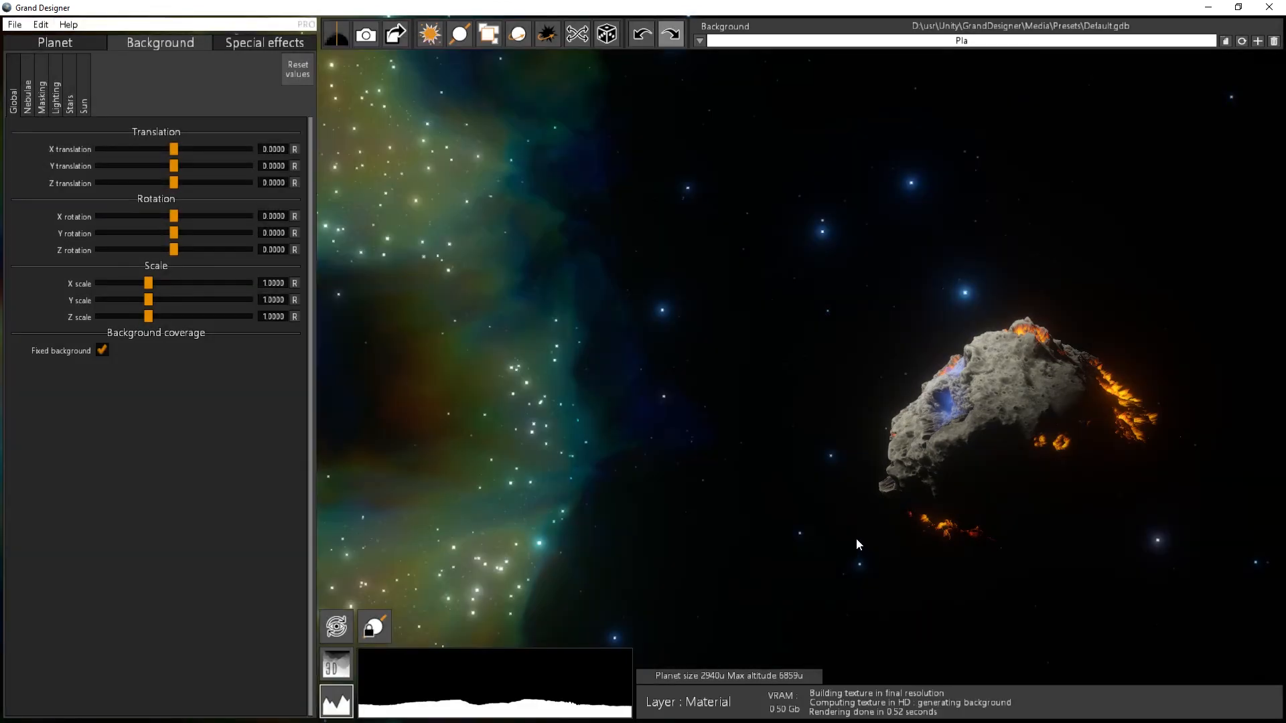
pyautogui.press('h')
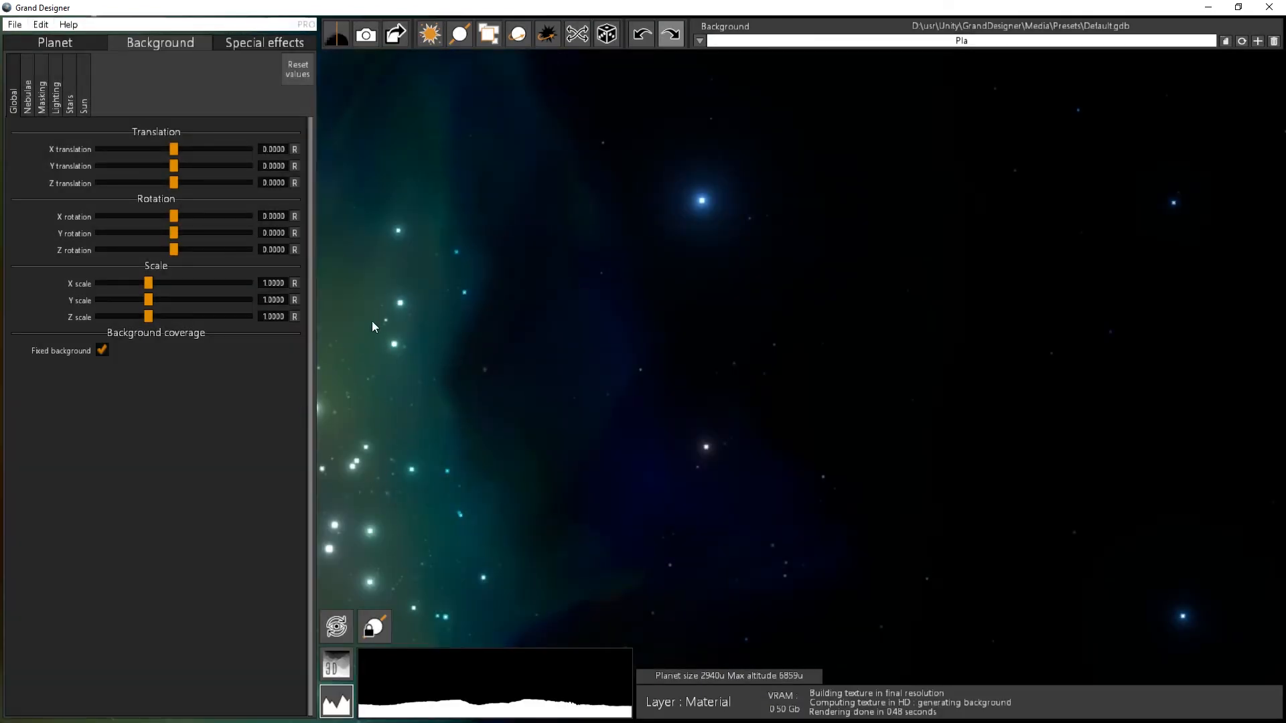
# - Examine the fixed background with the interface hidden and shown, widening the camera field of view to 54°
pyautogui.press('Tab')
pyautogui.press('Tab')
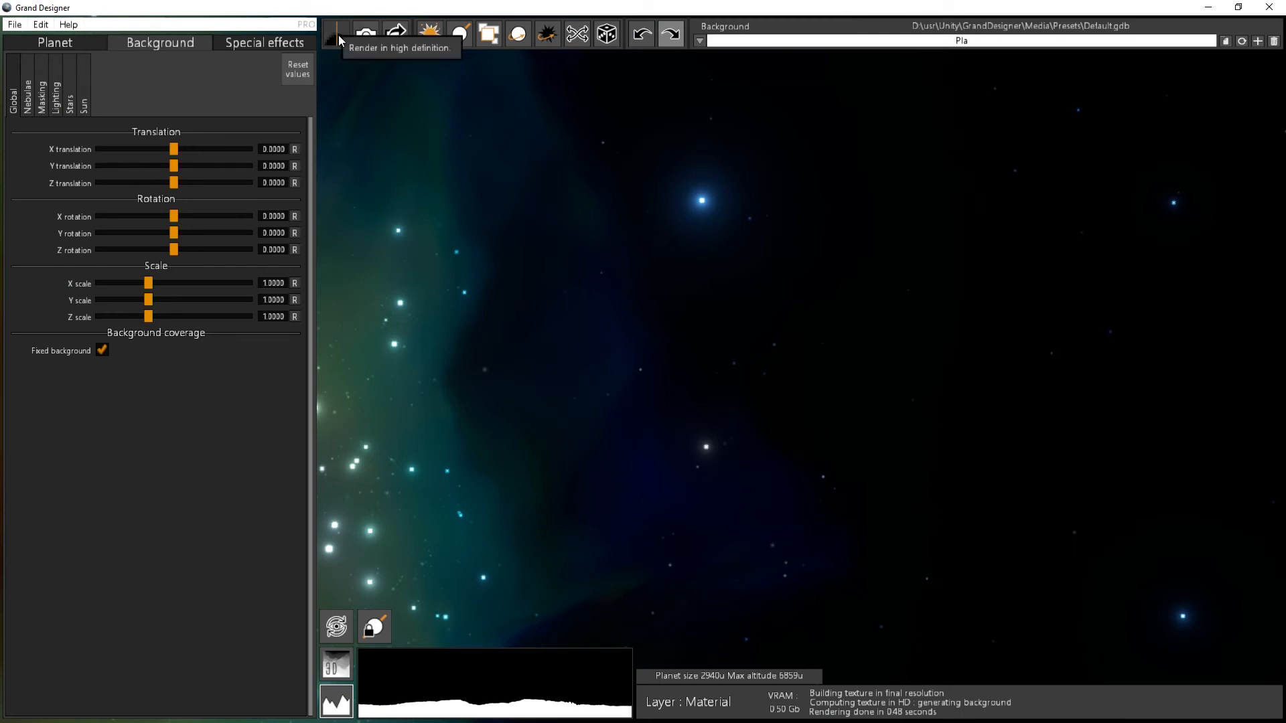
pyautogui.moveTo(544, 460)
pyautogui.mouseDown()
pyautogui.moveTo(593, 461)
pyautogui.moveTo(531, 455)
pyautogui.mouseUp()
pyautogui.scroll(-8, 681, 372)
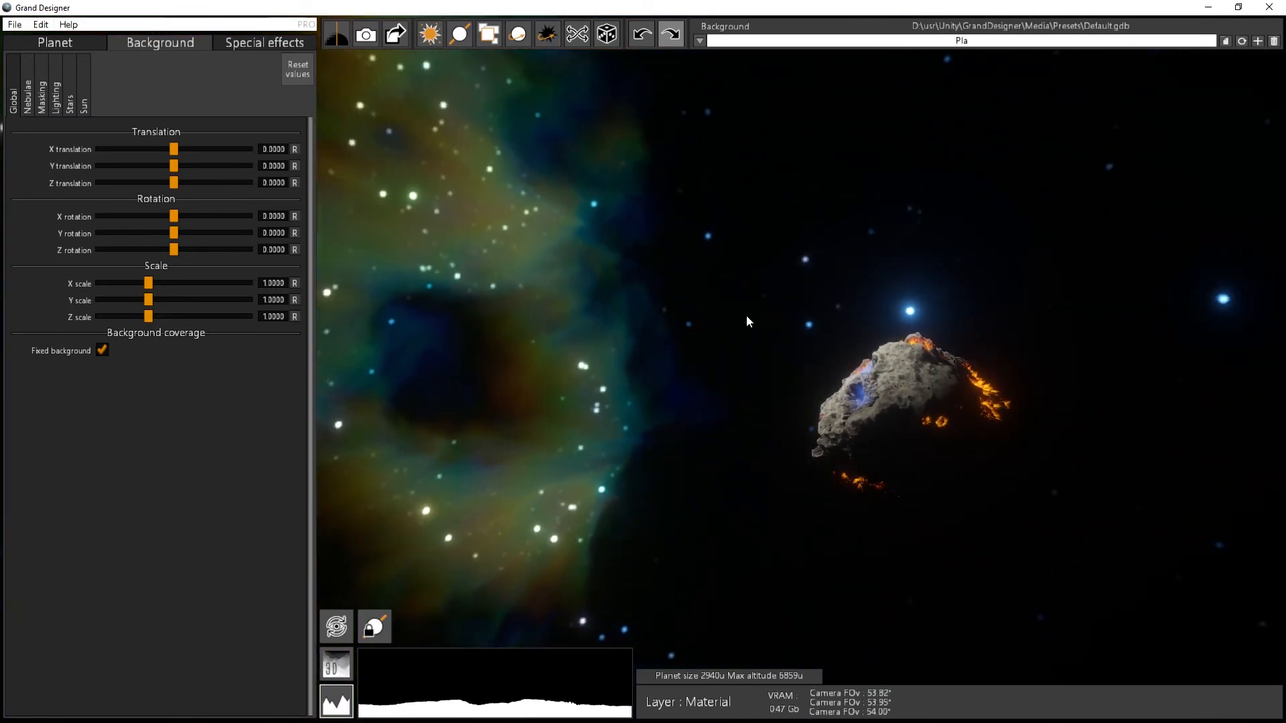
pyautogui.moveTo(322, 525); pyautogui.dragTo(618, 458)
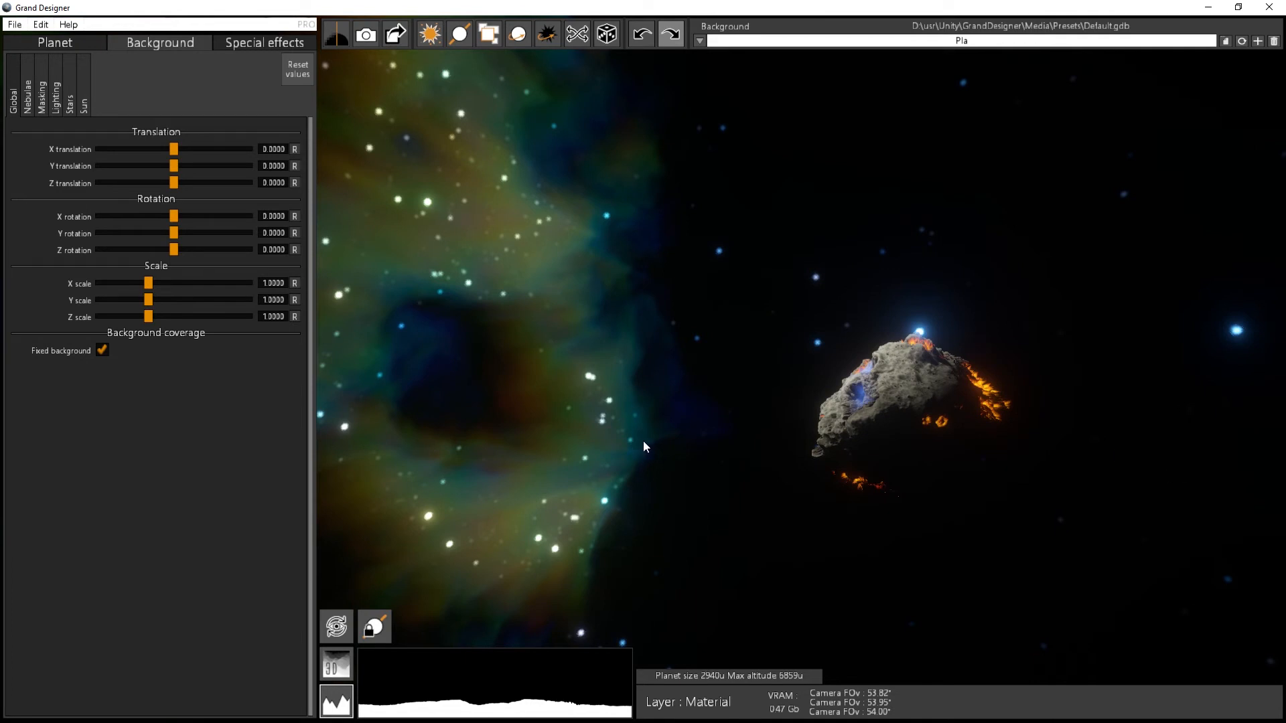
pyautogui.press('Tab')
pyautogui.press('Tab')
# - Open the background's sun settings and examine the asteroid's lit and dark sides from several angles
pyautogui.click(85, 101)
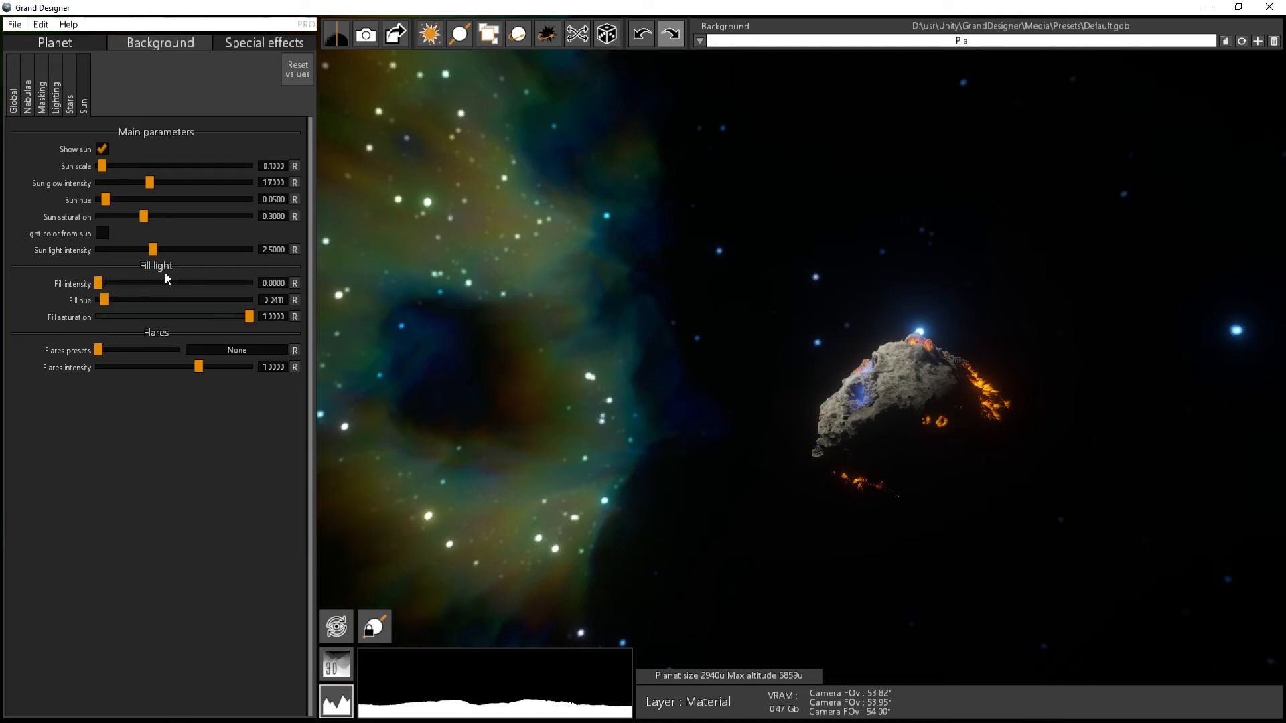
pyautogui.moveTo(971, 187); pyautogui.dragTo(1157, 190)
pyautogui.moveTo(914, 434); pyautogui.dragTo(919, 272)
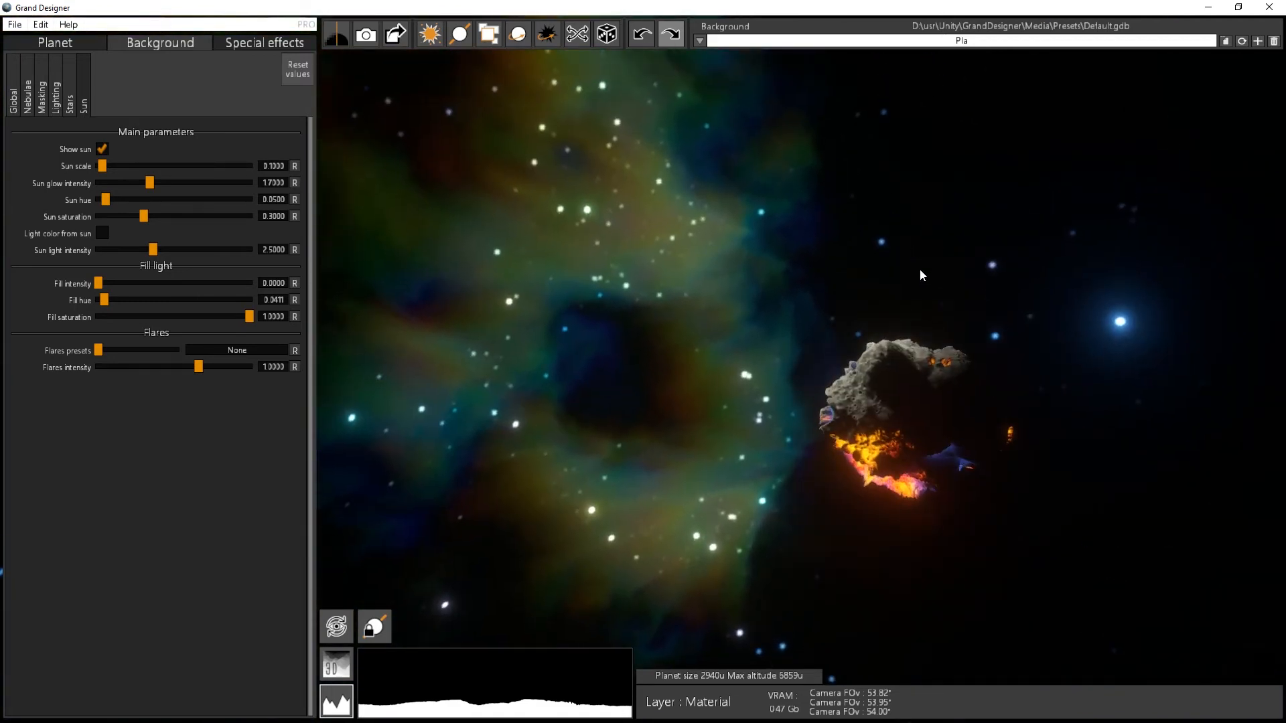
pyautogui.moveTo(949, 415); pyautogui.dragTo(805, 394, button='middle')
pyautogui.scroll(2, 806, 435)
pyautogui.scroll(2, 805, 435)
pyautogui.scroll(3, 806, 394)
pyautogui.moveTo(593, 215); pyautogui.dragTo(1284, 683)
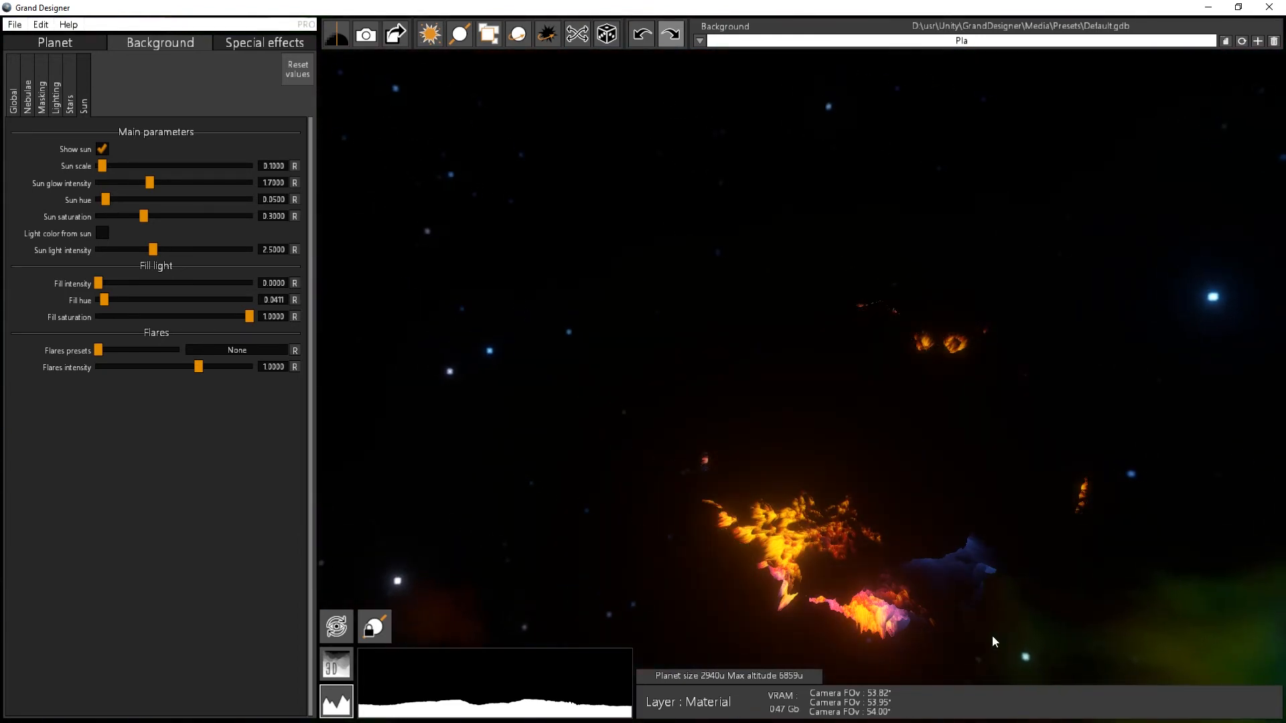
pyautogui.moveTo(970, 419); pyautogui.dragTo(1148, 547)
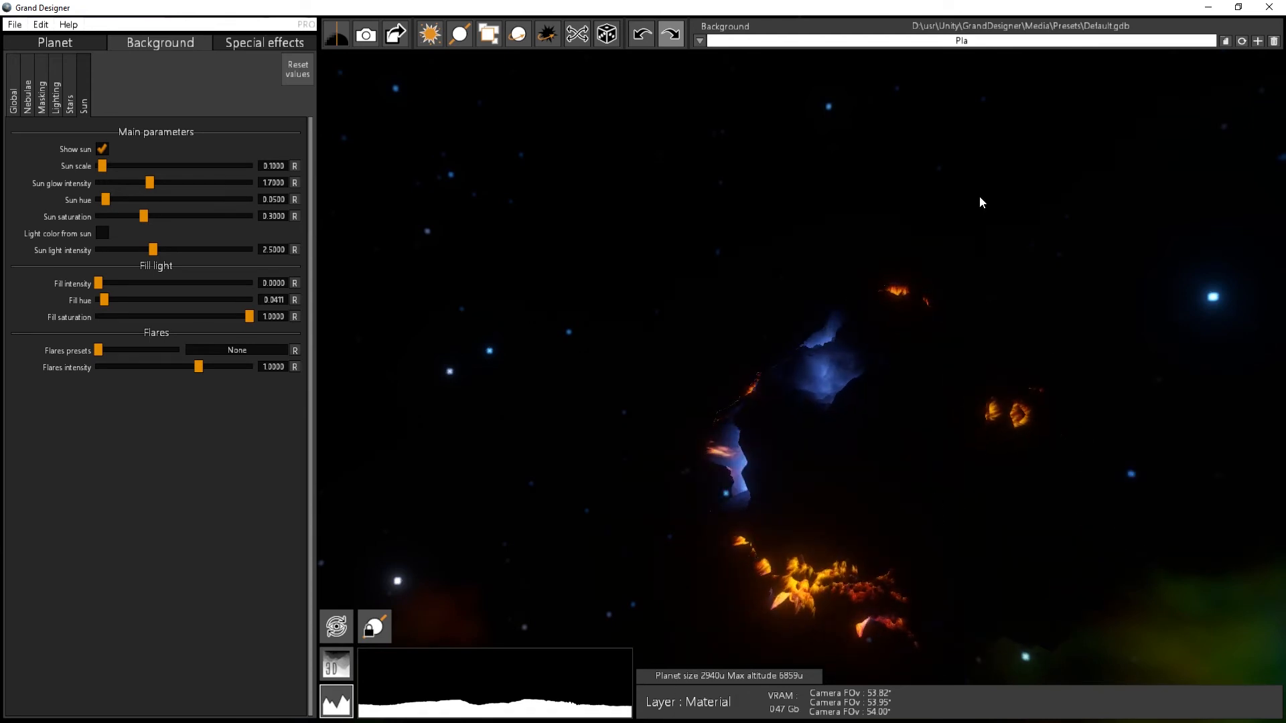
pyautogui.moveTo(979, 197); pyautogui.dragTo(2, 2, button='right')
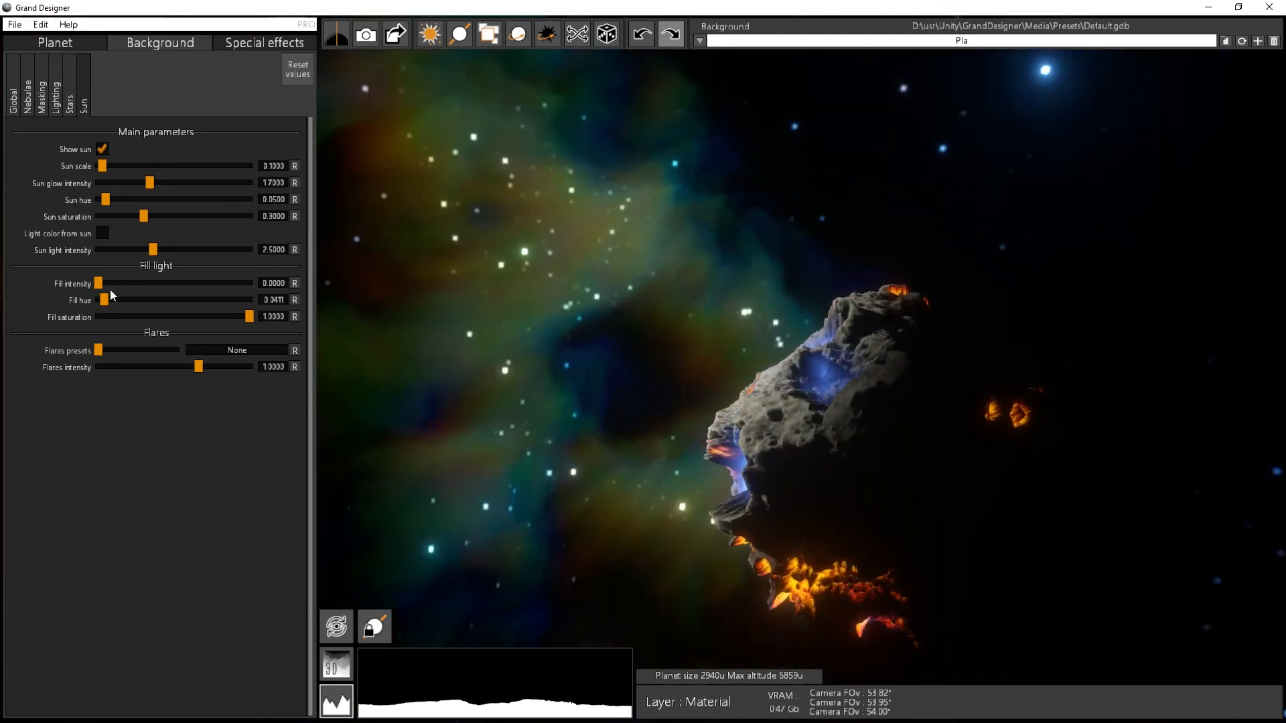
# - Set the fill light intensity to 1.1403 and check its effect on the asteroid's dark side under different sun directions
pyautogui.moveTo(100, 282); pyautogui.dragTo(209, 282)
pyautogui.moveTo(1168, 404); pyautogui.dragTo(865, 474)
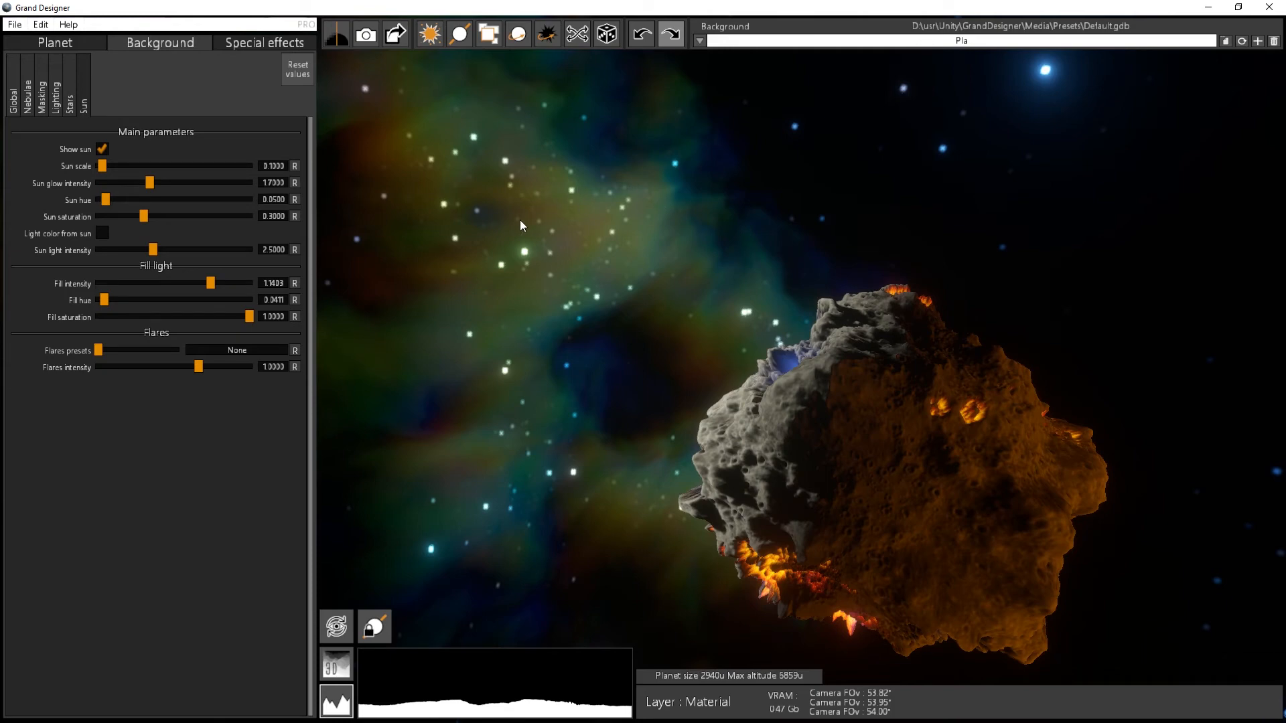
pyautogui.moveTo(536, 299); pyautogui.dragTo(537, 405, button='right')
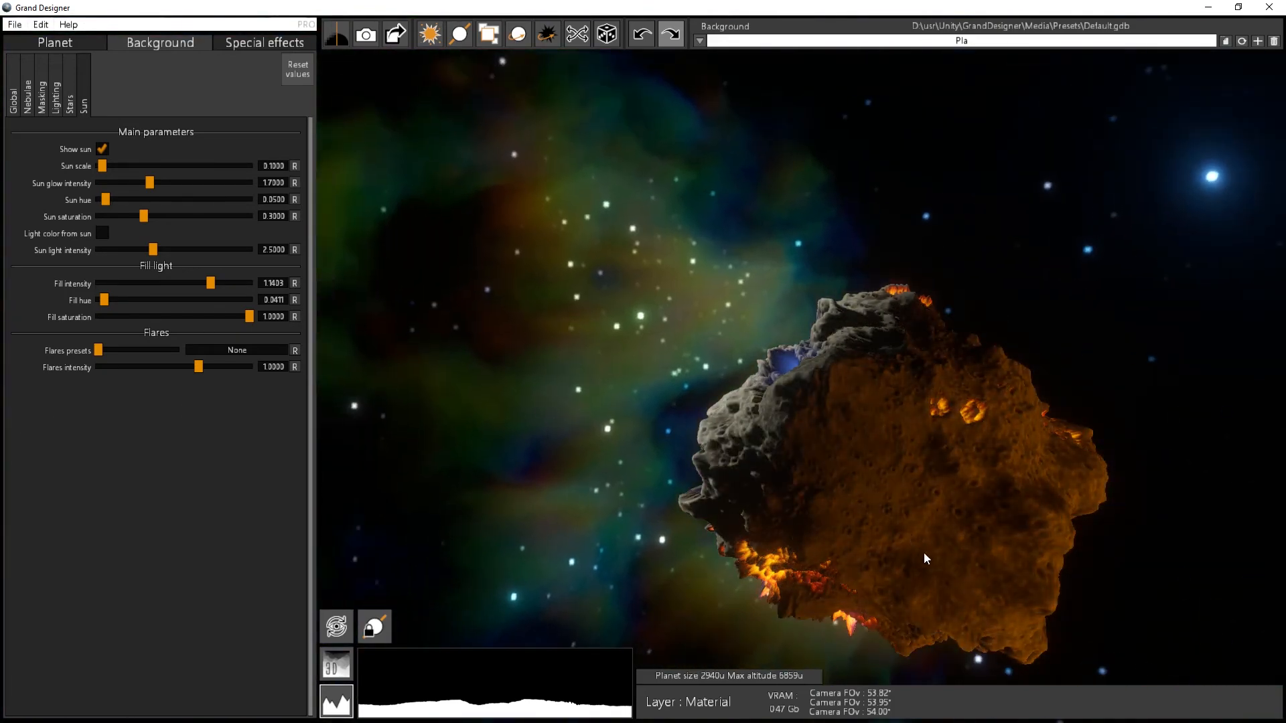
pyautogui.moveTo(925, 557); pyautogui.dragTo(626, 295)
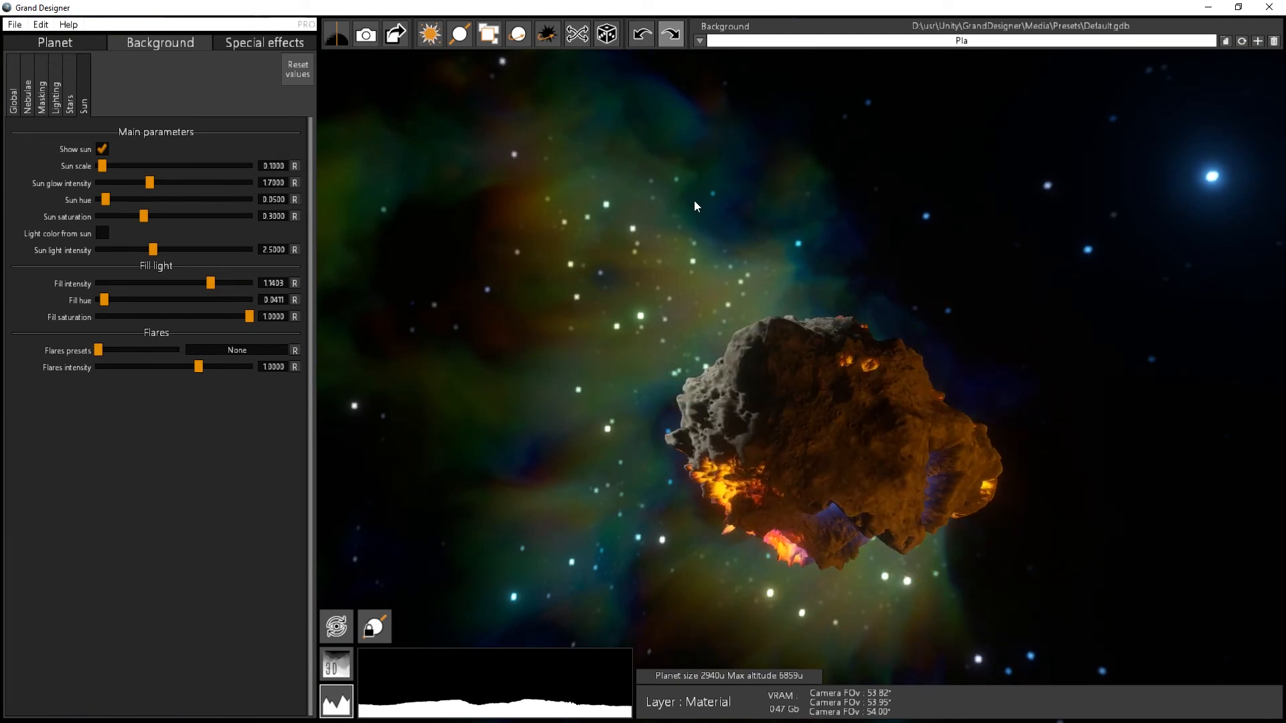
pyautogui.moveTo(694, 202); pyautogui.dragTo(2, 6, button='right')
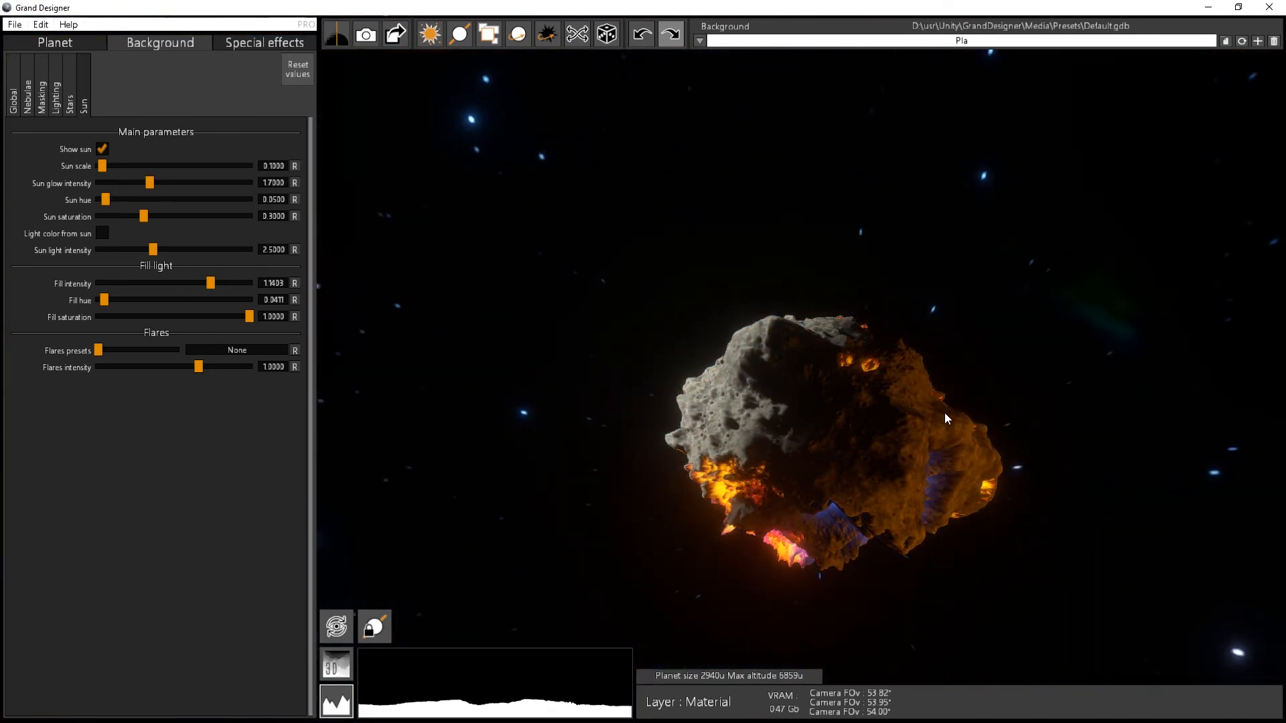
pyautogui.moveTo(872, 491); pyautogui.dragTo(255, 314)
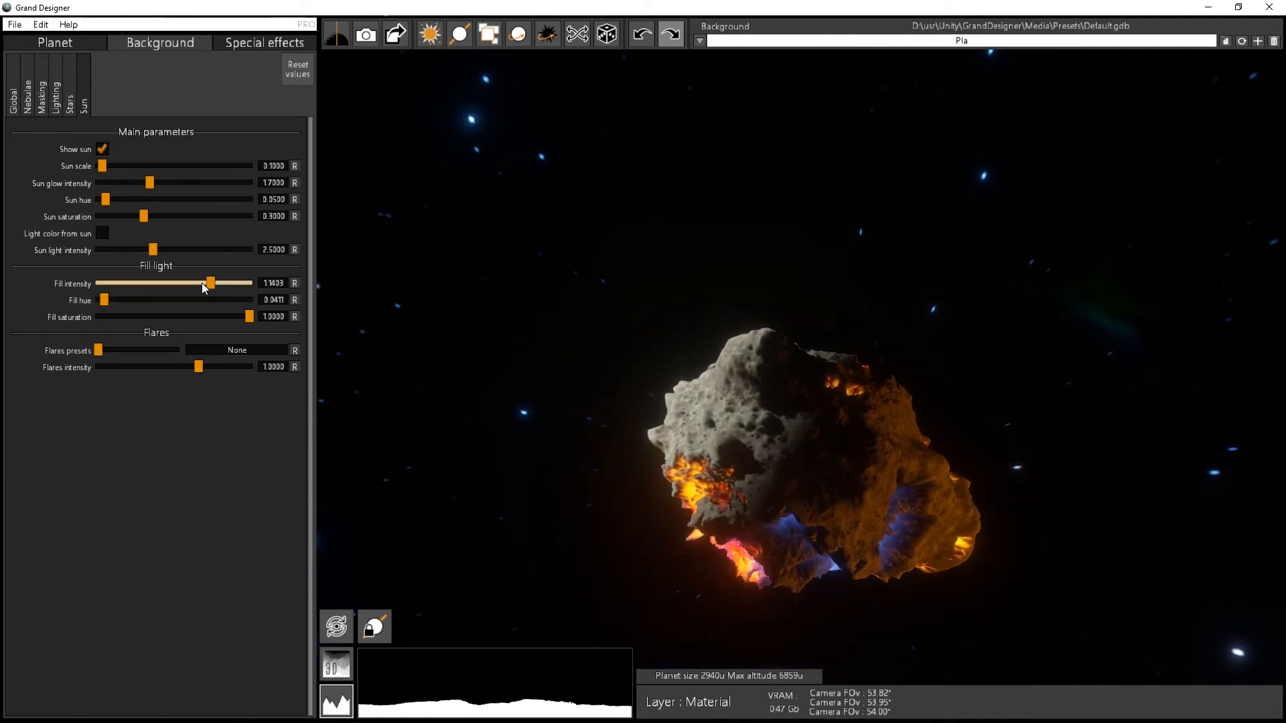
# - Set the fill light intensity to 1.3681 and saturation to 0.9488, trying fill hues such as 0.0589 and 0.1430
pyautogui.moveTo(179, 284); pyautogui.dragTo(209, 287)
pyautogui.moveTo(107, 299)
pyautogui.mouseDown()
pyautogui.moveTo(179, 299)
pyautogui.moveTo(111, 296)
pyautogui.mouseUp()
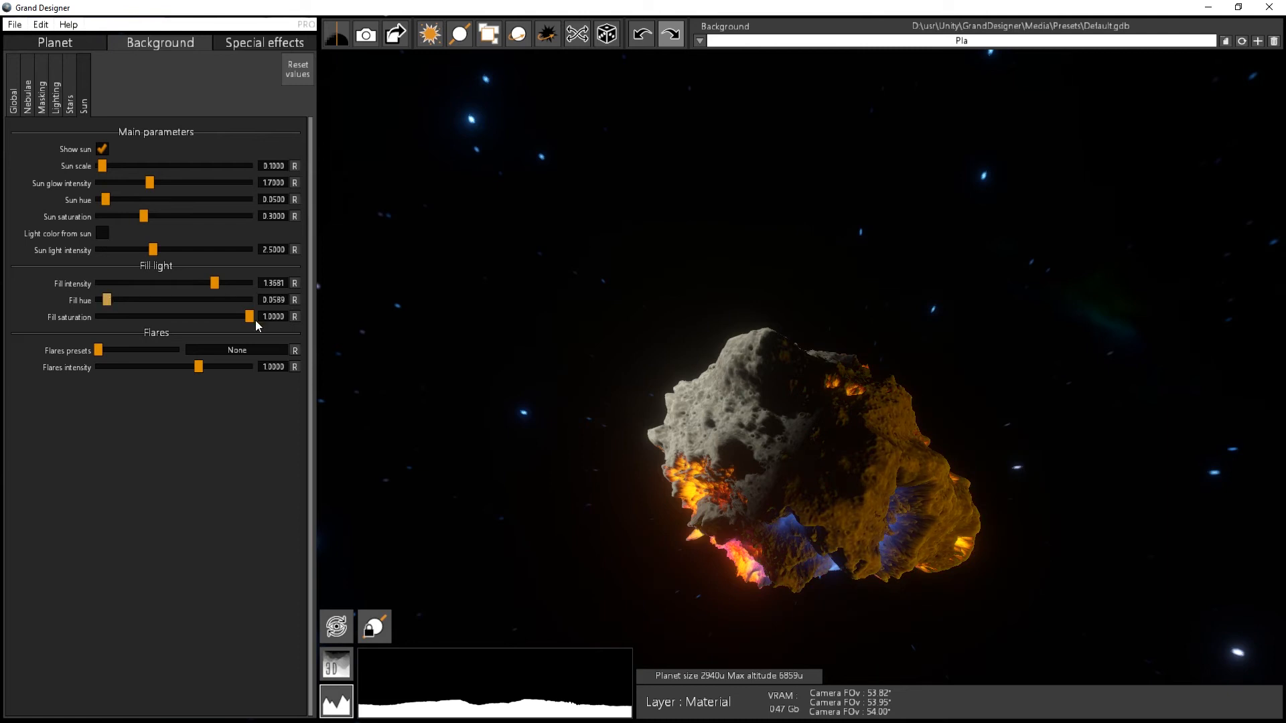
pyautogui.moveTo(252, 319)
pyautogui.mouseDown()
pyautogui.moveTo(60, 323)
pyautogui.moveTo(276, 316)
pyautogui.moveTo(243, 316)
pyautogui.mouseUp()
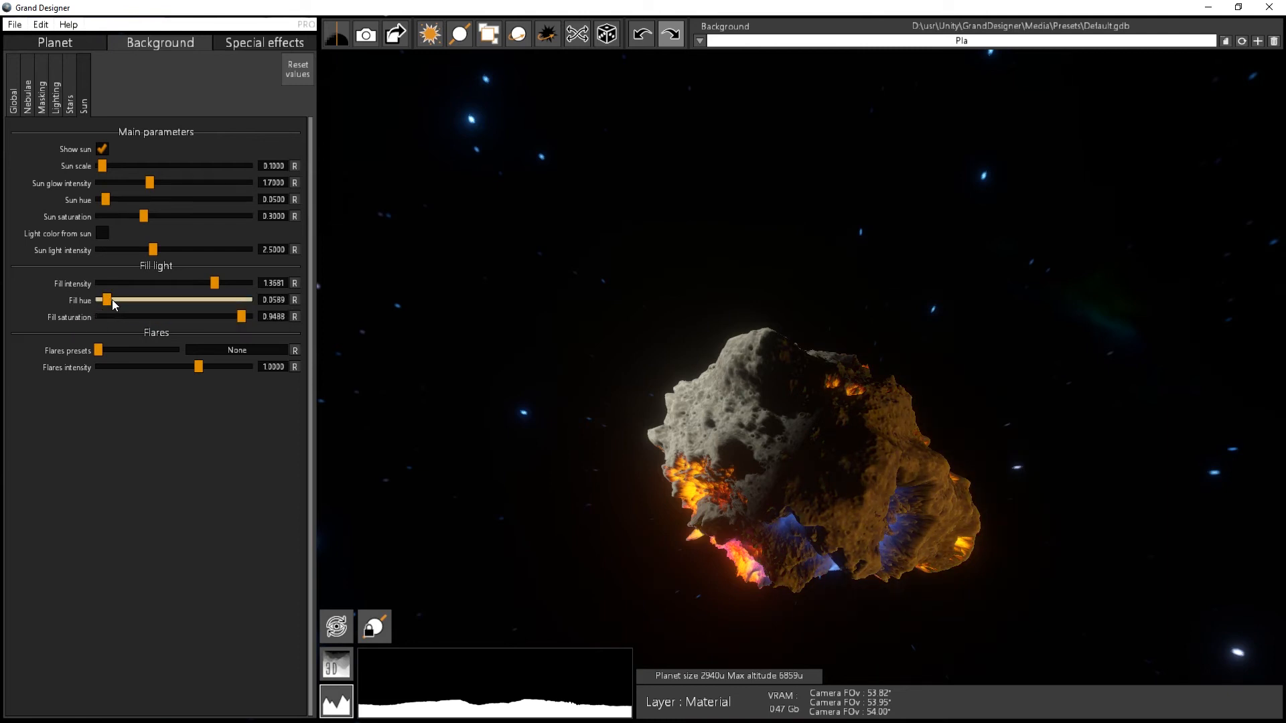
pyautogui.moveTo(108, 301); pyautogui.dragTo(125, 298)
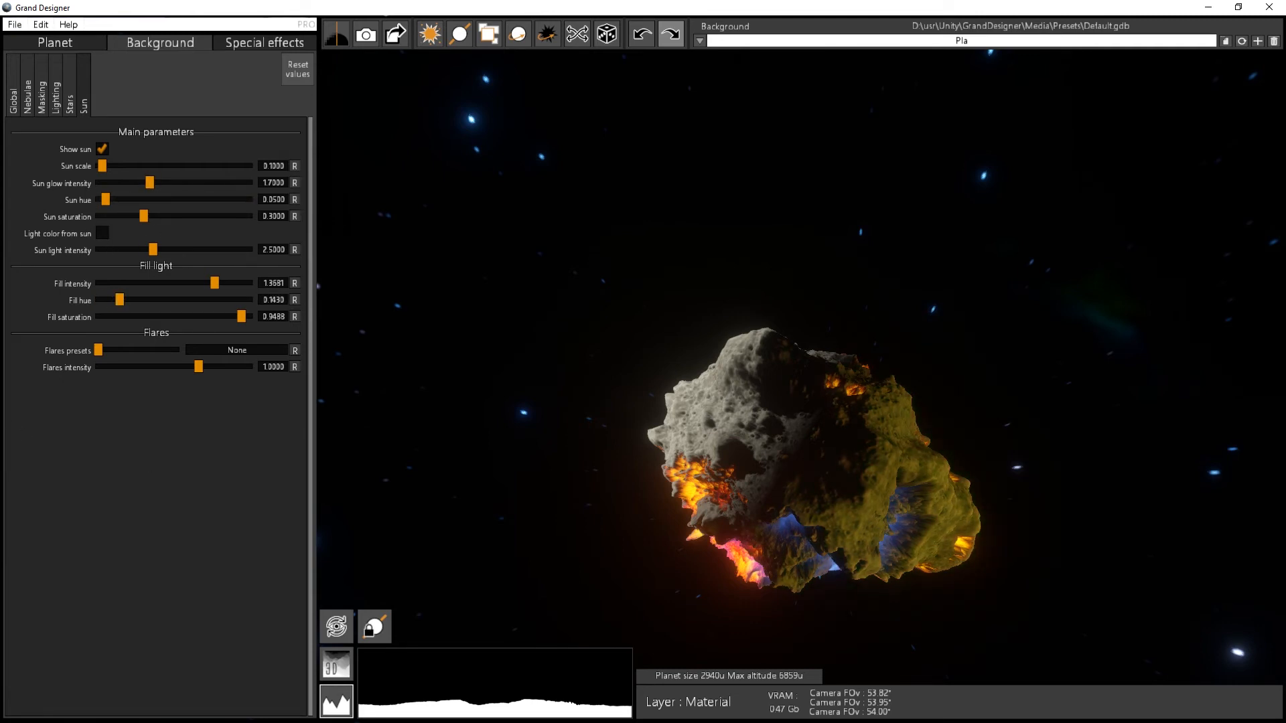
pyautogui.moveTo(119, 300); pyautogui.dragTo(95, 300)
pyautogui.moveTo(689, 159); pyautogui.dragTo(1275, 706, button='right')
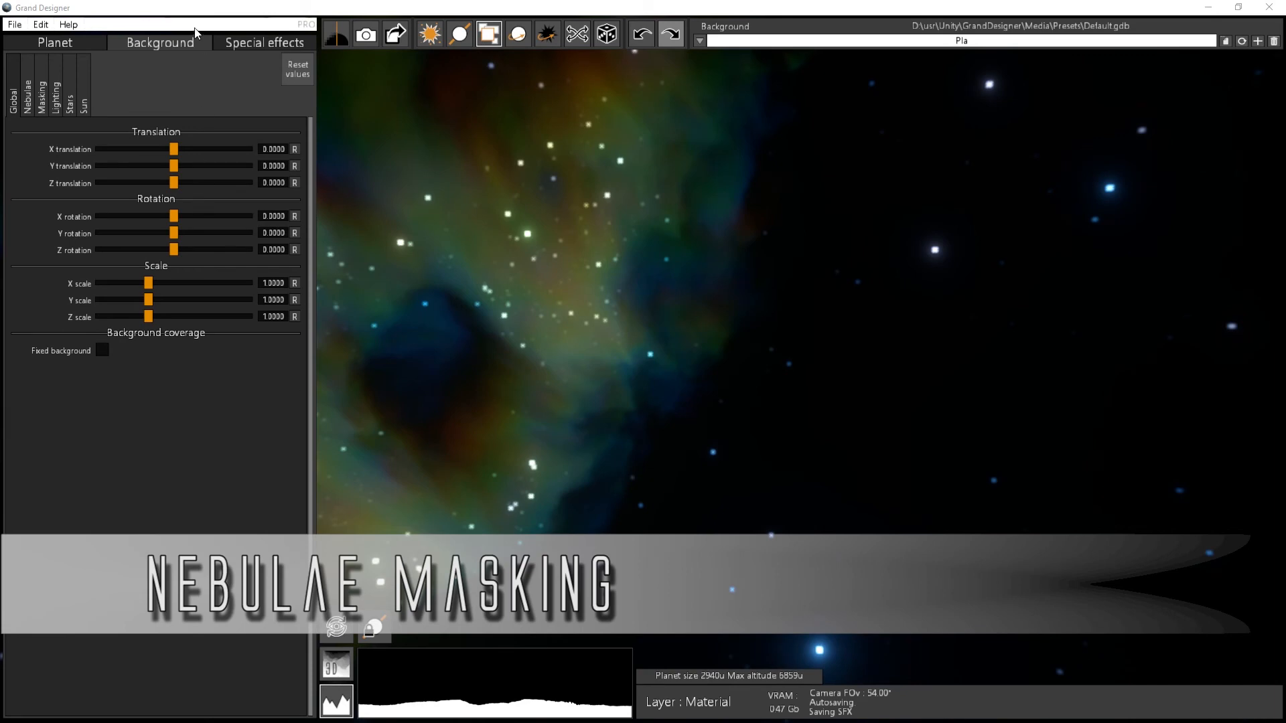
# - Set the lower limit of the nebula layer's color range to 0.4747 so the nebula spreads across the sky
pyautogui.click(29, 103)
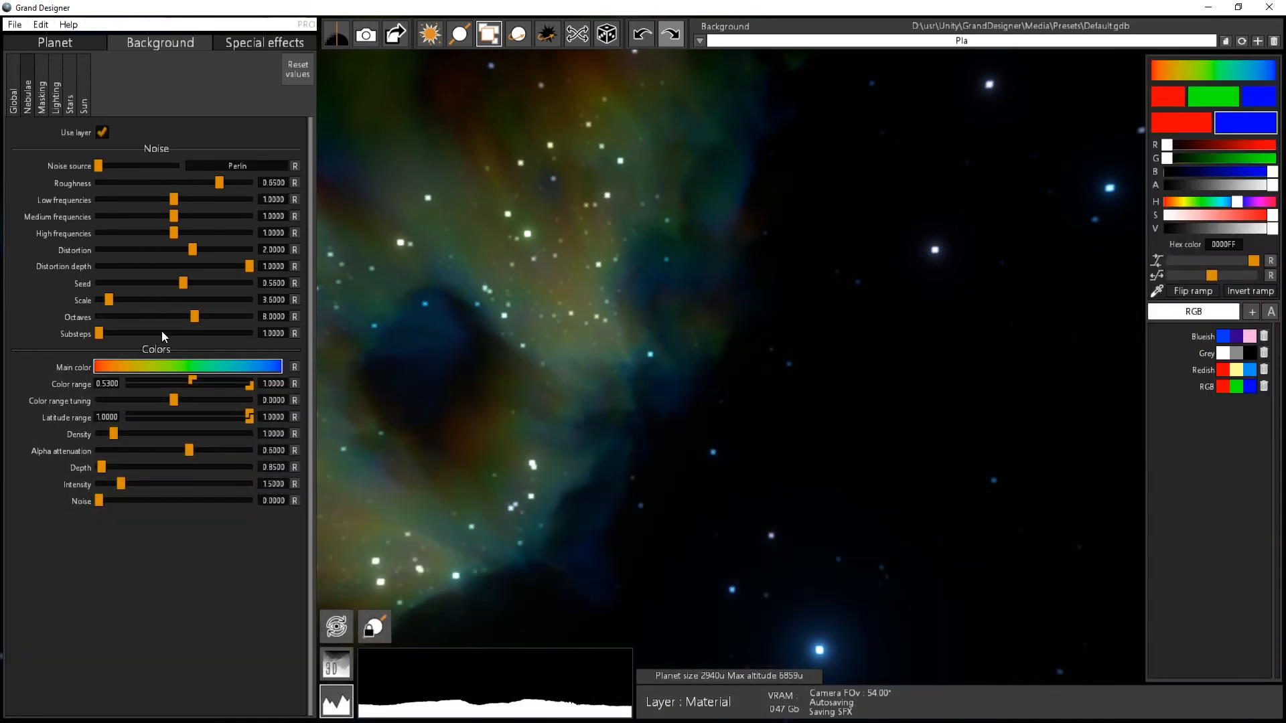
pyautogui.moveTo(475, 368); pyautogui.dragTo(604, 357)
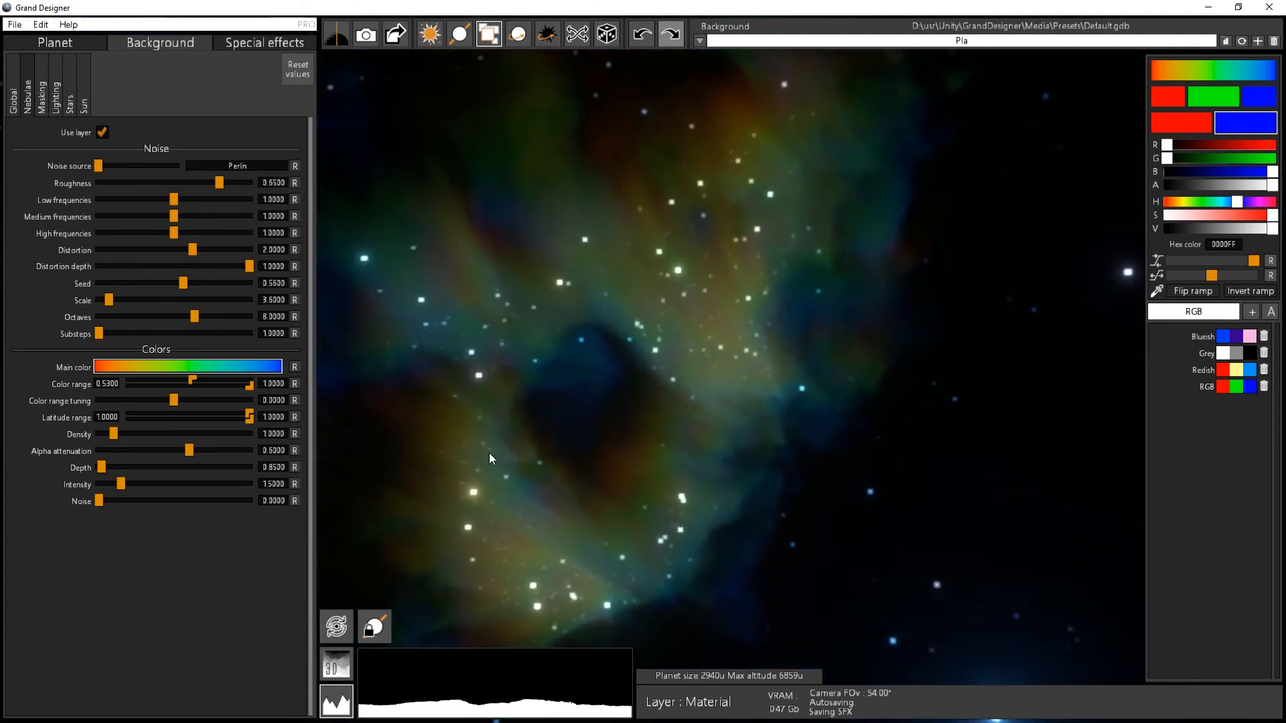
pyautogui.moveTo(195, 379); pyautogui.dragTo(260, 395)
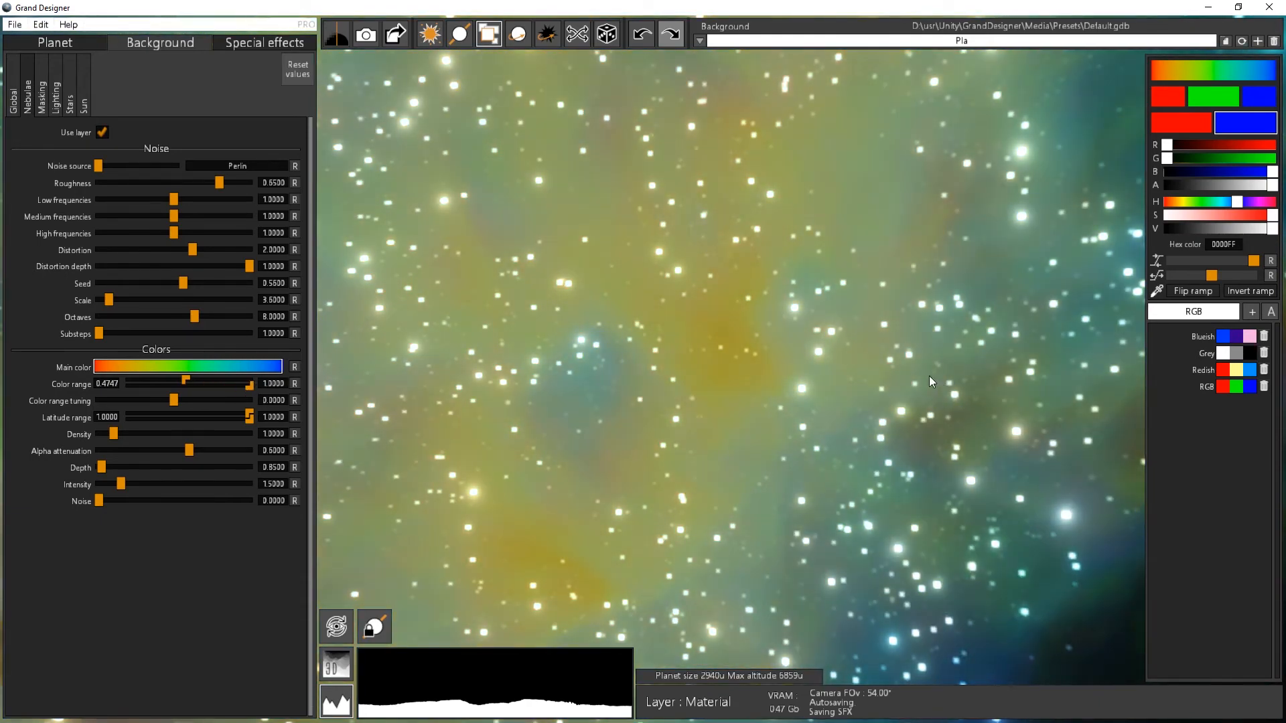
# - Enable the background's nebula masking layer and set its masking range to 0.5078–0.6018
pyautogui.moveTo(929, 377); pyautogui.dragTo(878, 336)
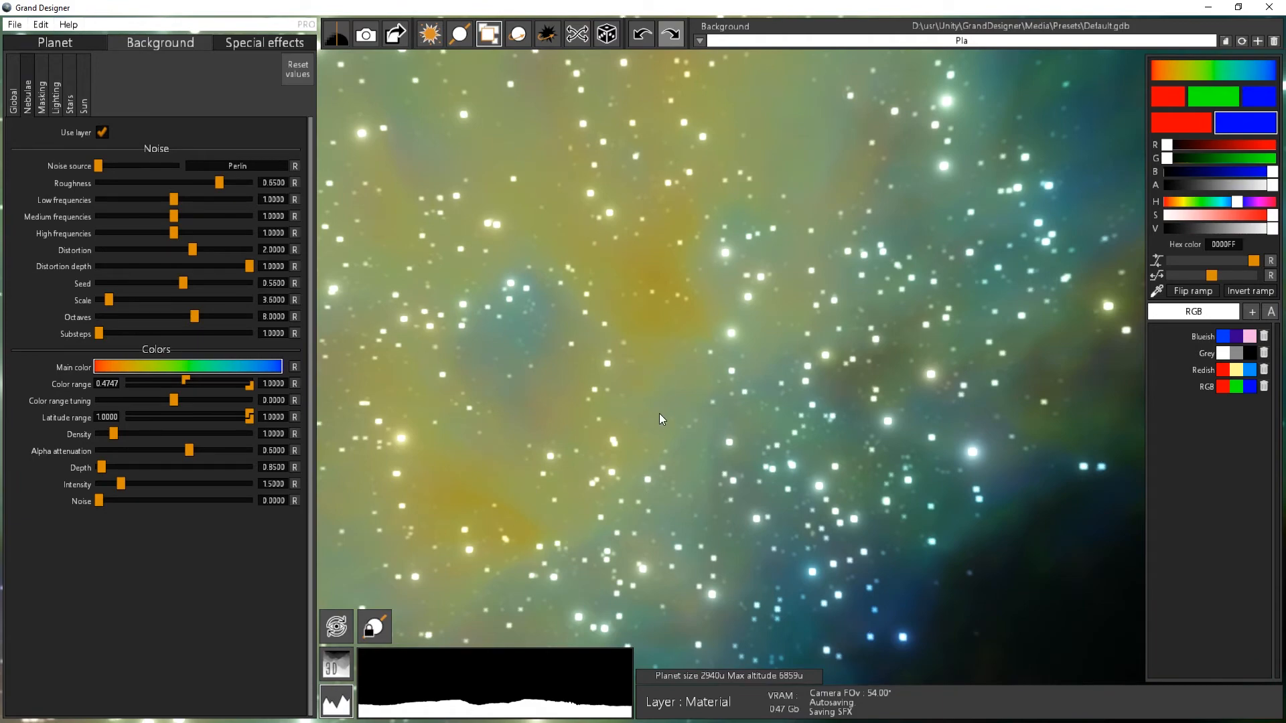
pyautogui.moveTo(659, 412); pyautogui.dragTo(991, 489)
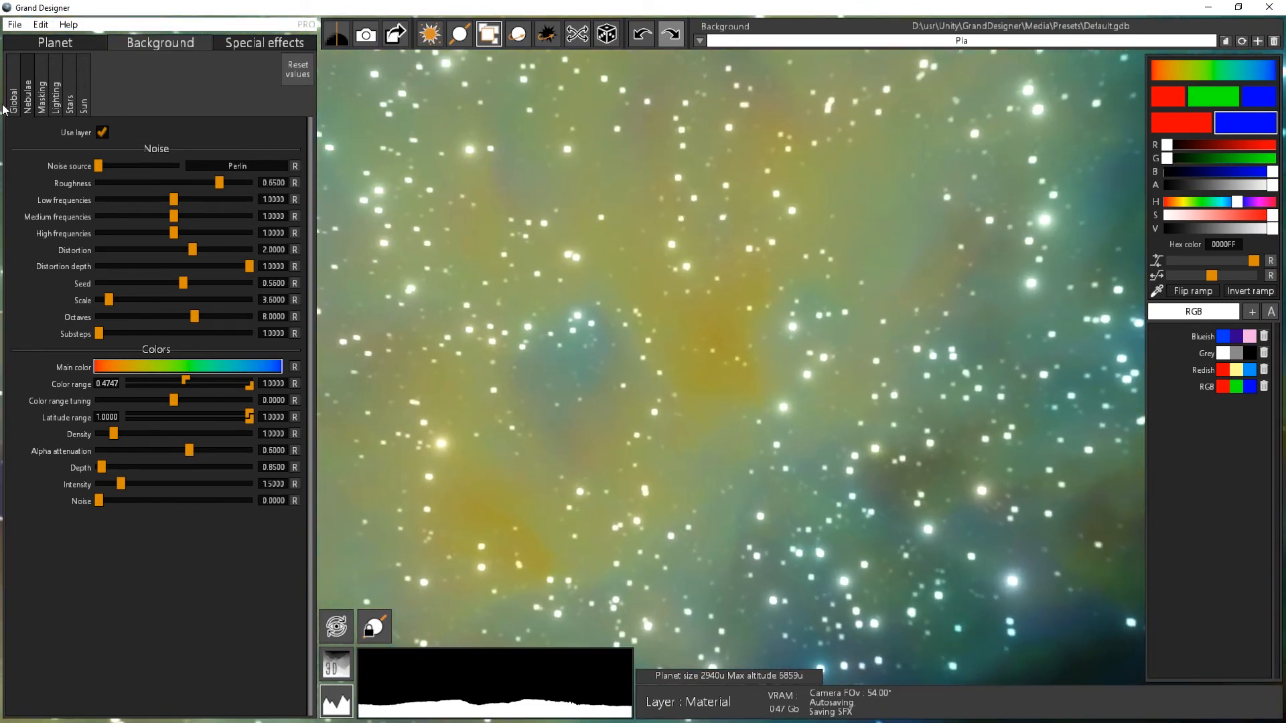
pyautogui.click(42, 106)
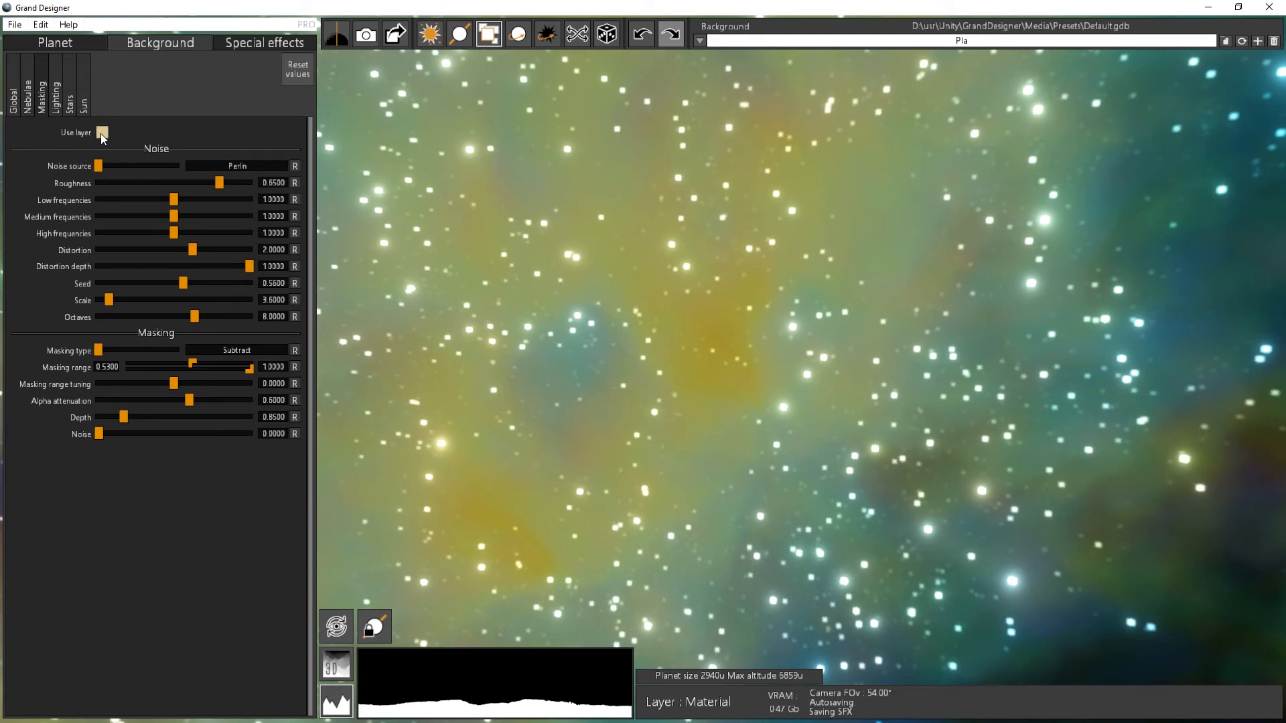
pyautogui.click(102, 133)
pyautogui.moveTo(191, 363)
pyautogui.mouseDown()
pyautogui.moveTo(231, 368)
pyautogui.moveTo(189, 365)
pyautogui.moveTo(199, 364)
pyautogui.mouseUp()
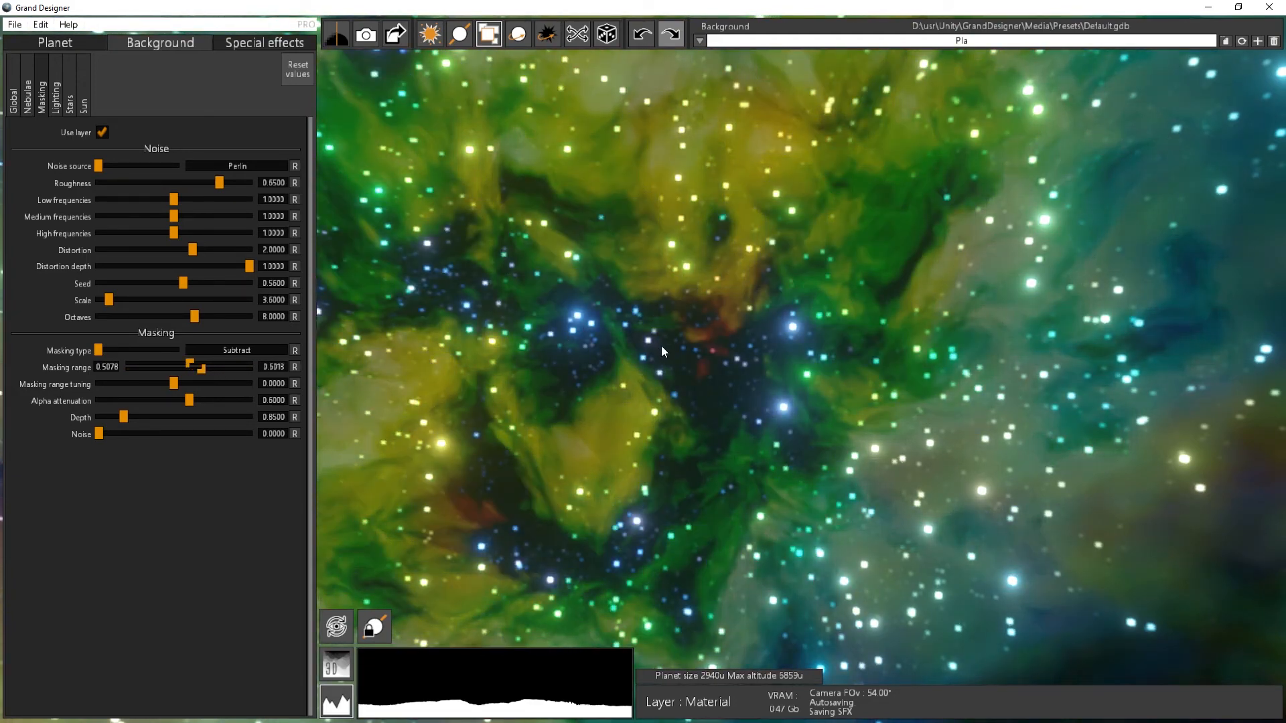
# - Inspect the masked nebula across the sky and widen the masking range to 0.4802–0.6184
pyautogui.moveTo(661, 346); pyautogui.dragTo(438, 6)
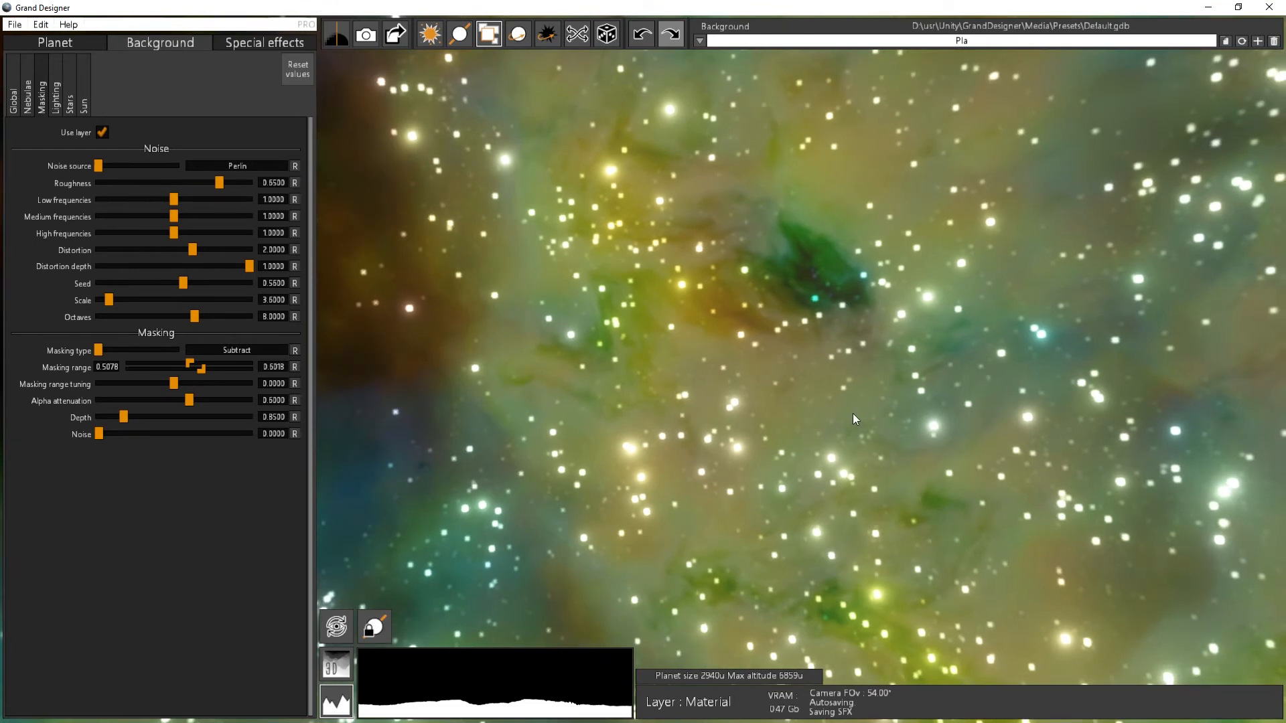
pyautogui.moveTo(853, 412); pyautogui.dragTo(747, 340)
pyautogui.moveTo(821, 446); pyautogui.dragTo(714, 375)
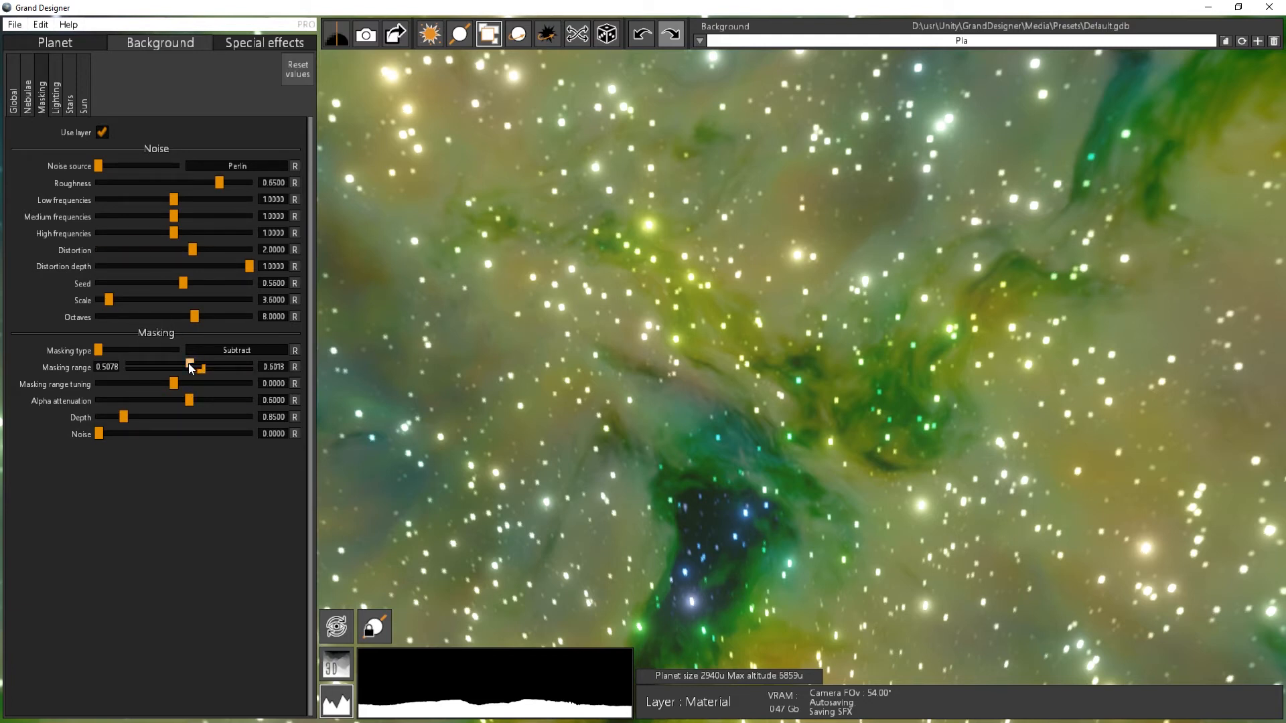
pyautogui.moveTo(188, 364); pyautogui.dragTo(205, 371)
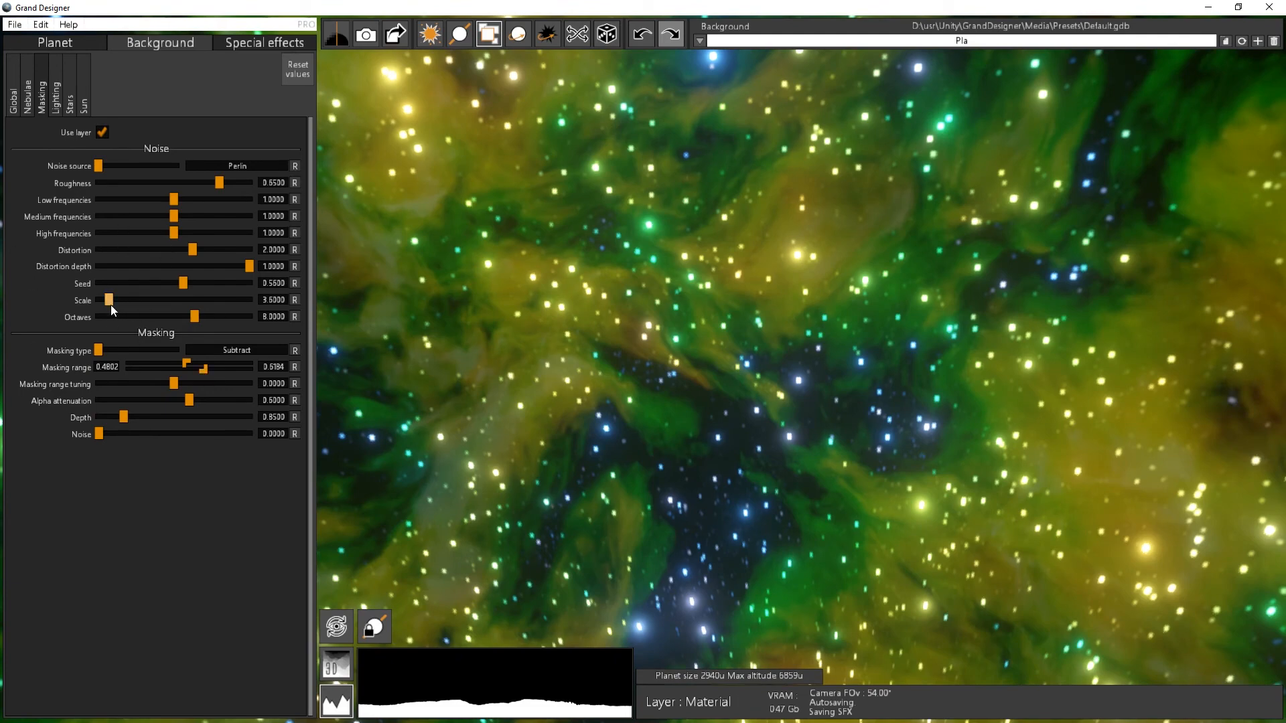
# - Increase the masking noise scale to about 4.7 and change its noise source to Pyramid
pyautogui.moveTo(110, 304)
pyautogui.mouseDown()
pyautogui.moveTo(132, 304)
pyautogui.moveTo(114, 305)
pyautogui.mouseUp()
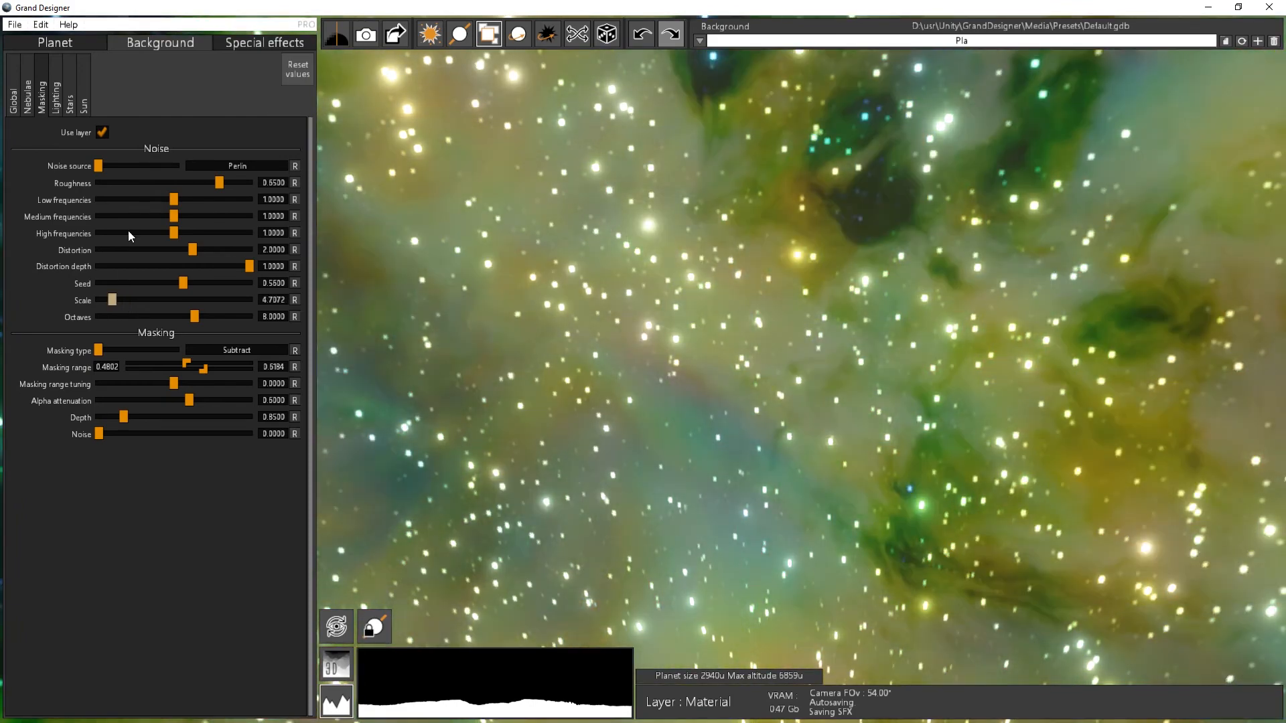
pyautogui.moveTo(99, 165); pyautogui.dragTo(147, 168)
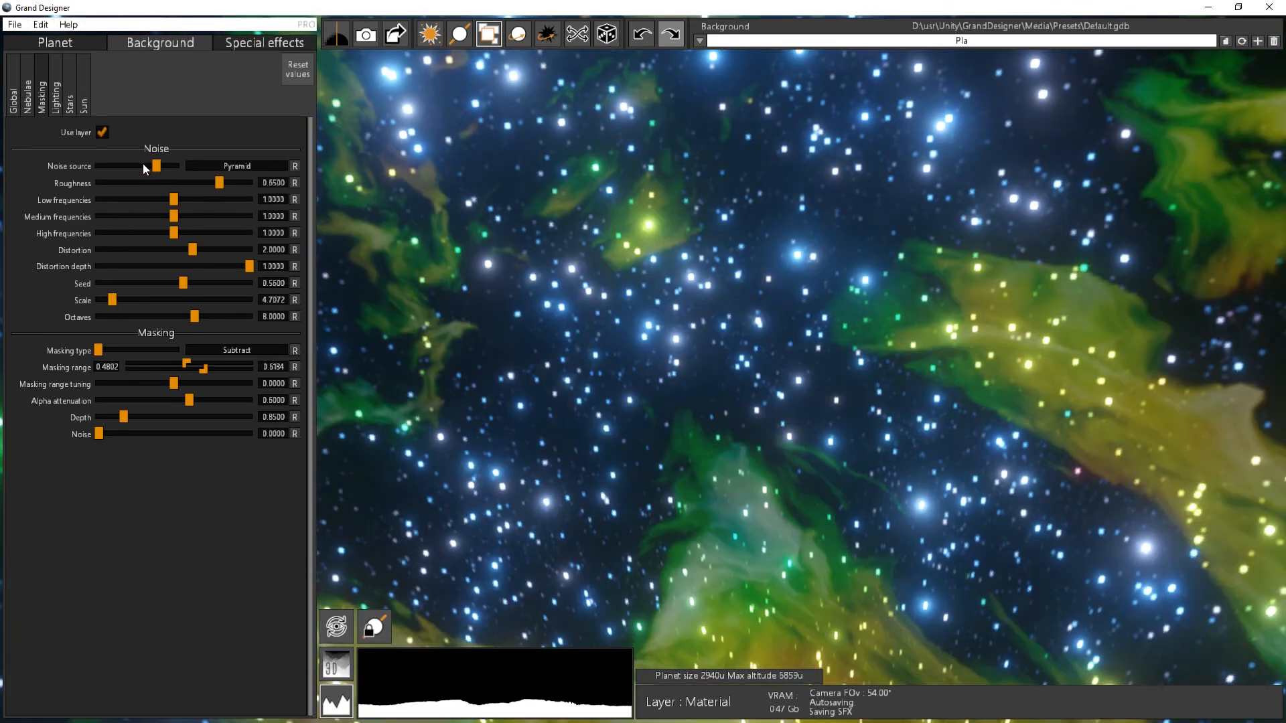
pyautogui.moveTo(845, 464); pyautogui.dragTo(735, 357)
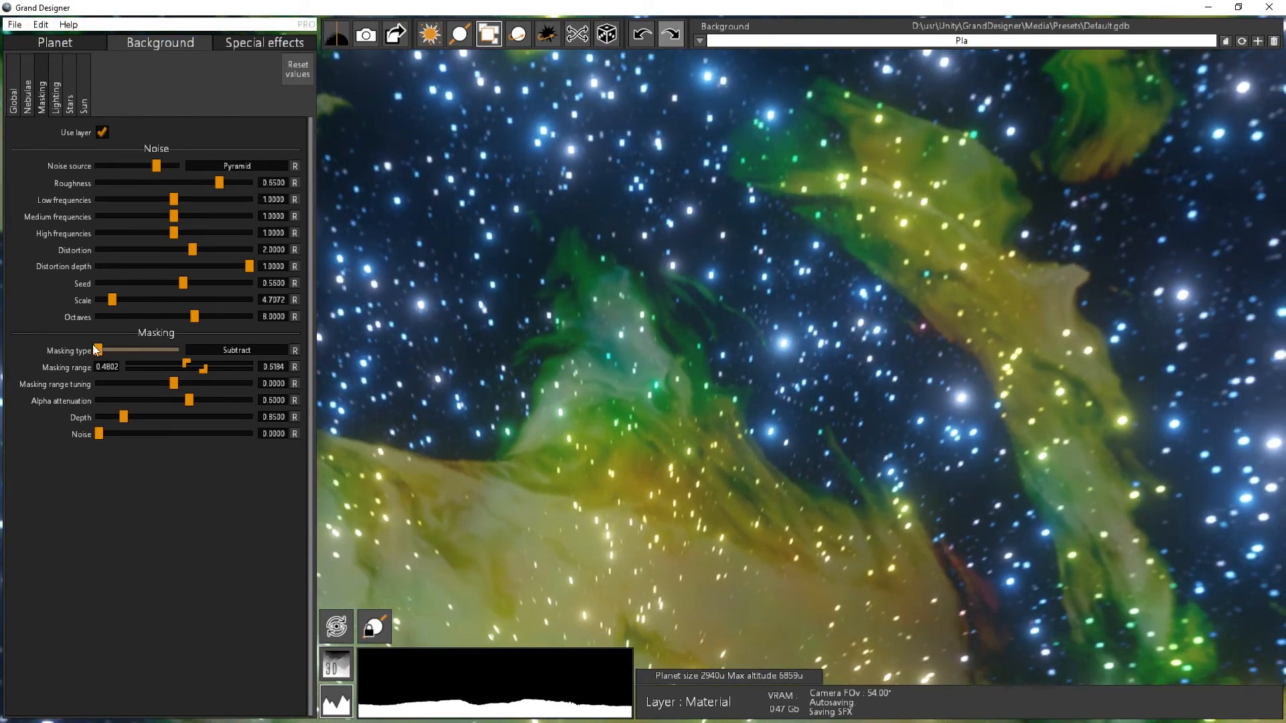
# - Change the masking type to Multiply and compare the nebula with the masking layer off and on
pyautogui.moveTo(108, 350); pyautogui.dragTo(122, 351)
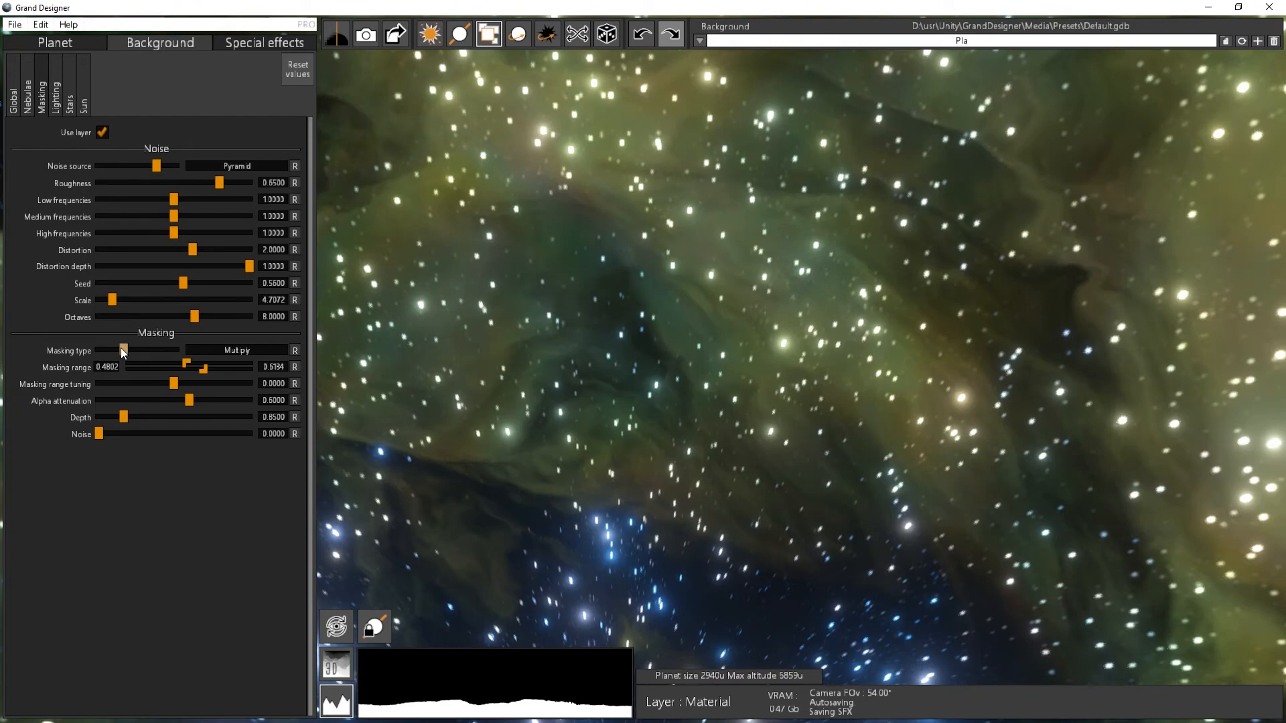
pyautogui.moveTo(839, 367); pyautogui.dragTo(344, 195)
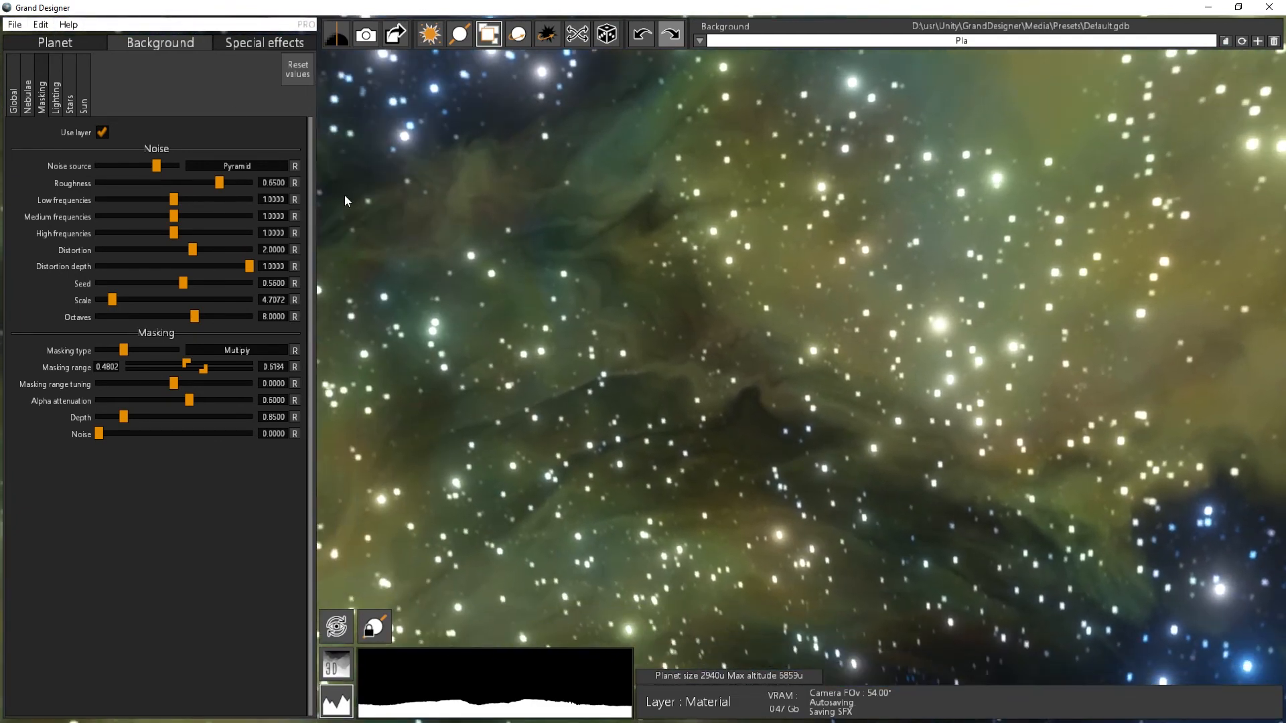
pyautogui.click(102, 132)
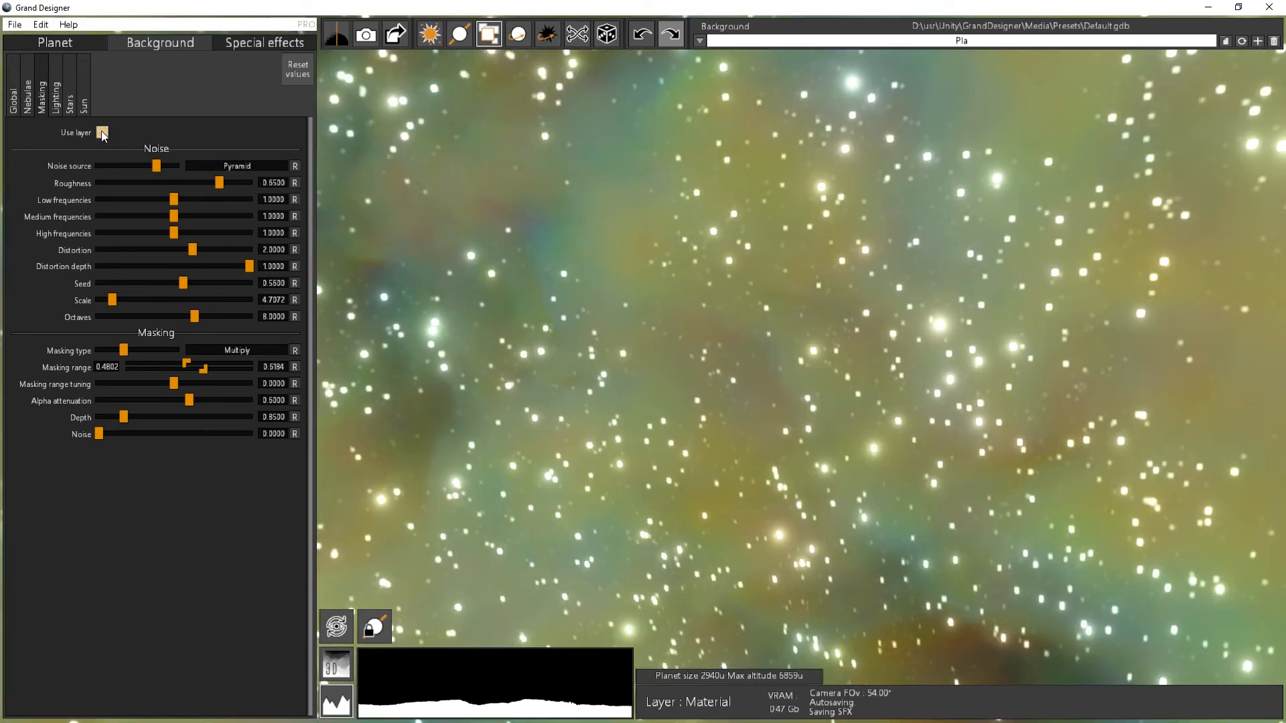
pyautogui.click(102, 132)
pyautogui.click(102, 132)
pyautogui.click(102, 132)
pyautogui.moveTo(492, 270); pyautogui.dragTo(854, 271)
pyautogui.moveTo(709, 434); pyautogui.dragTo(664, 230)
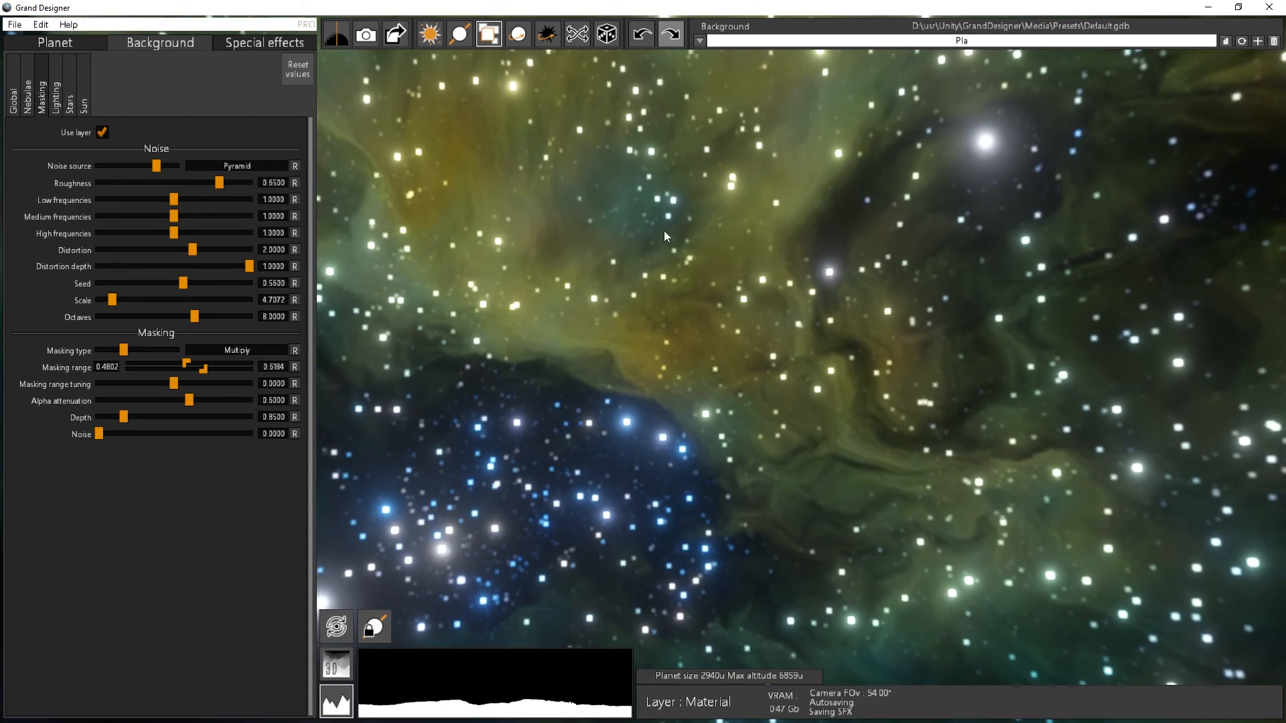
pyautogui.click(101, 132)
pyautogui.click(101, 133)
# - Set the mask's noise distortion to 0.7953 and its masking depth to 1.1822
pyautogui.moveTo(193, 250); pyautogui.dragTo(271, 271)
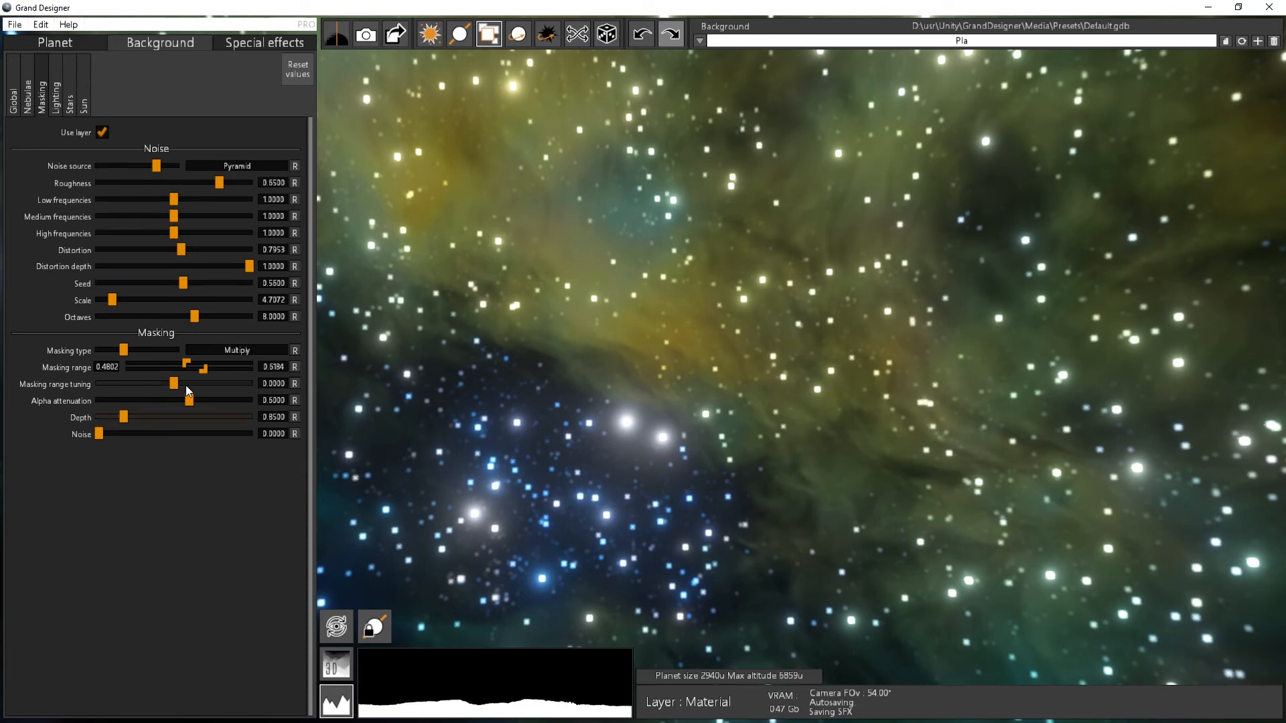
pyautogui.moveTo(189, 400); pyautogui.dragTo(133, 425)
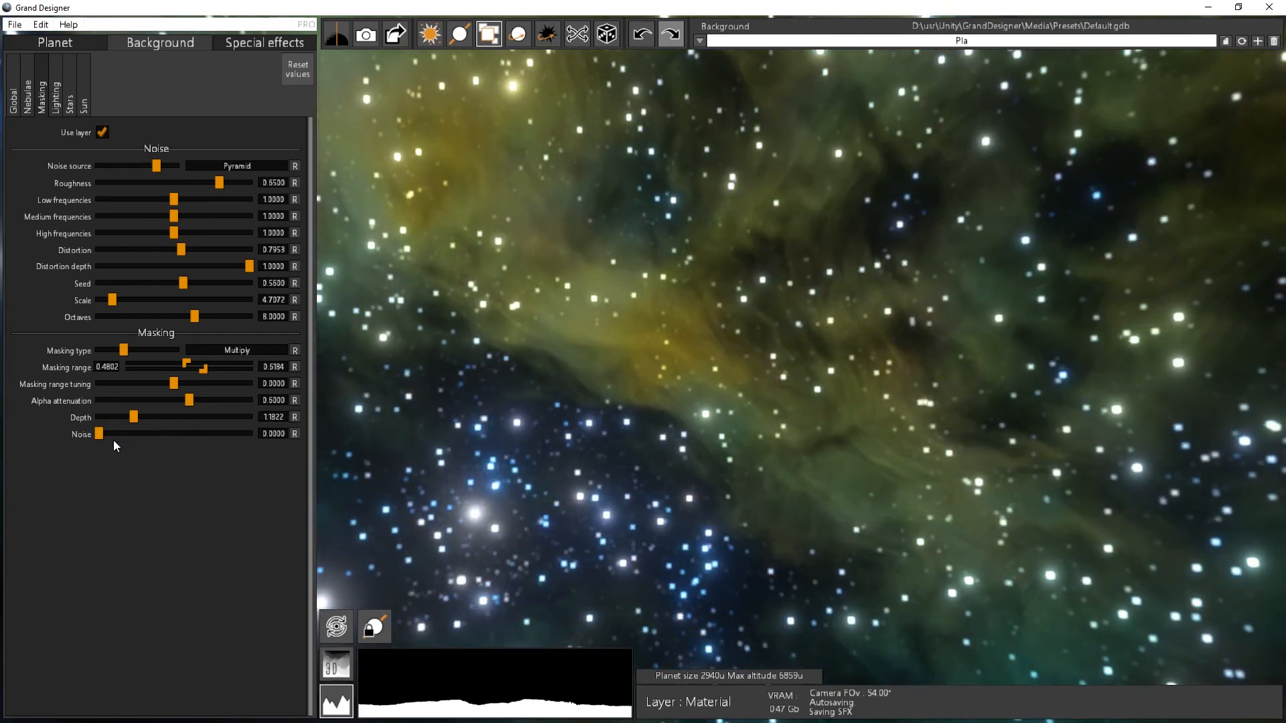
pyautogui.moveTo(700, 331); pyautogui.dragTo(718, 356)
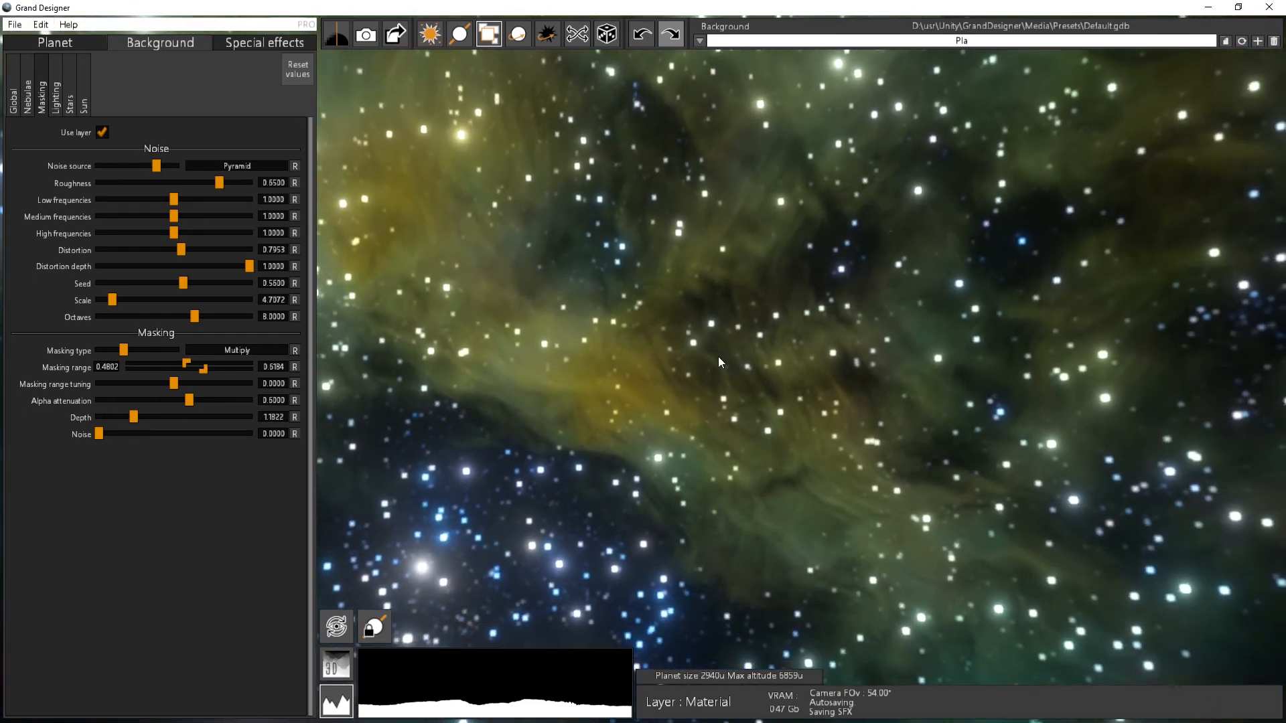
pyautogui.moveTo(827, 450); pyautogui.dragTo(809, 354)
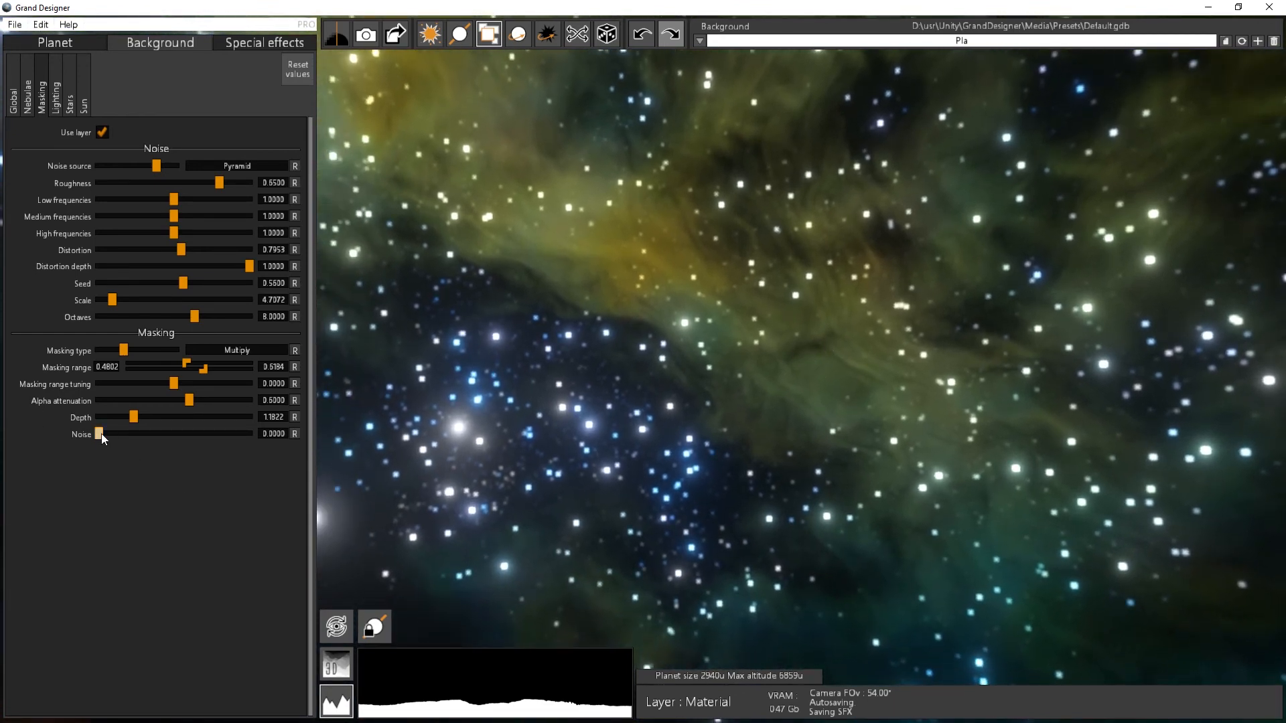
# - Set the masking noise to 1.9702 and render the background in final resolution
pyautogui.moveTo(102, 432); pyautogui.dragTo(158, 432)
pyautogui.moveTo(853, 445); pyautogui.dragTo(583, 282)
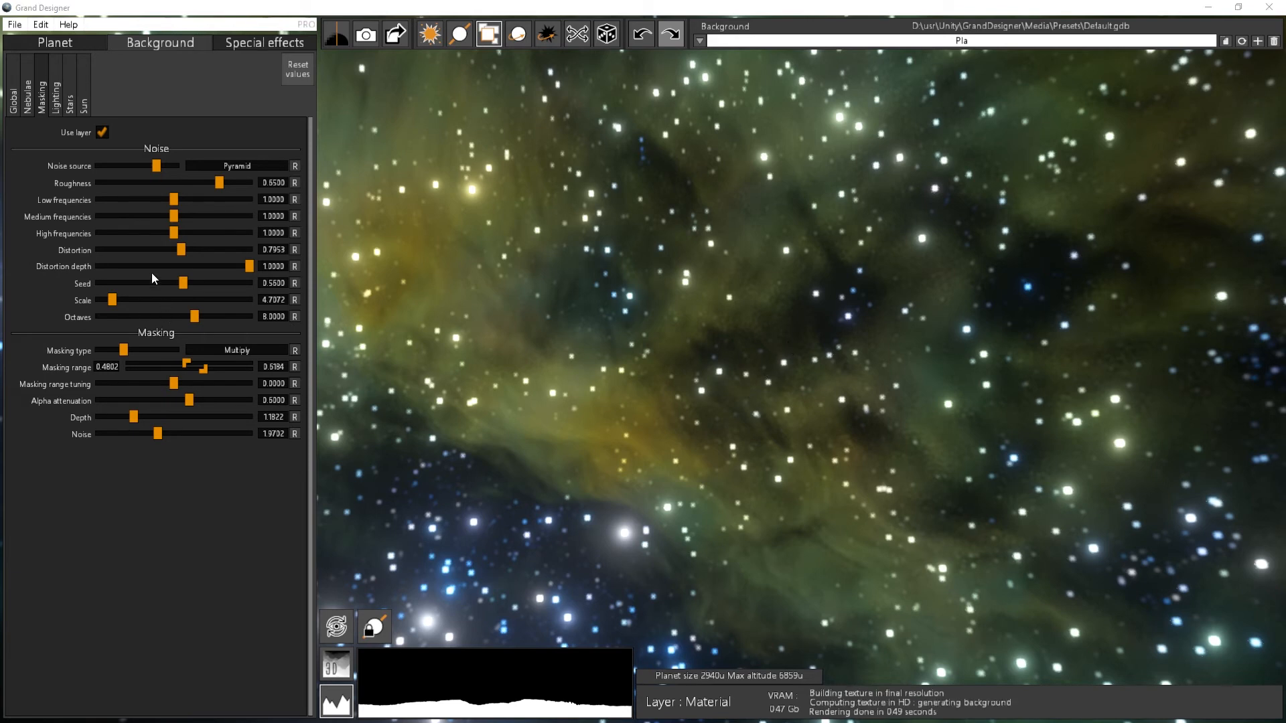
pyautogui.click(340, 38)
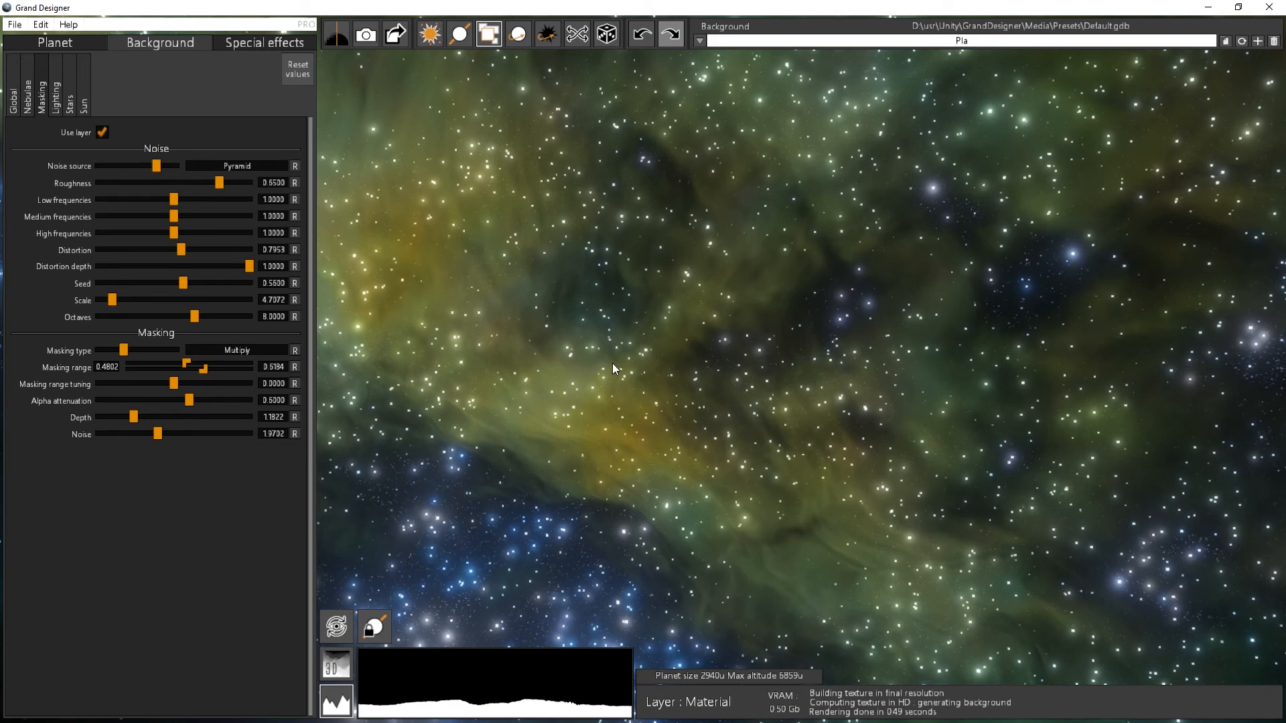
# - Compare the background with the stars and nebulae layers each turned off and back on, and open the lighting settings
pyautogui.click(71, 104)
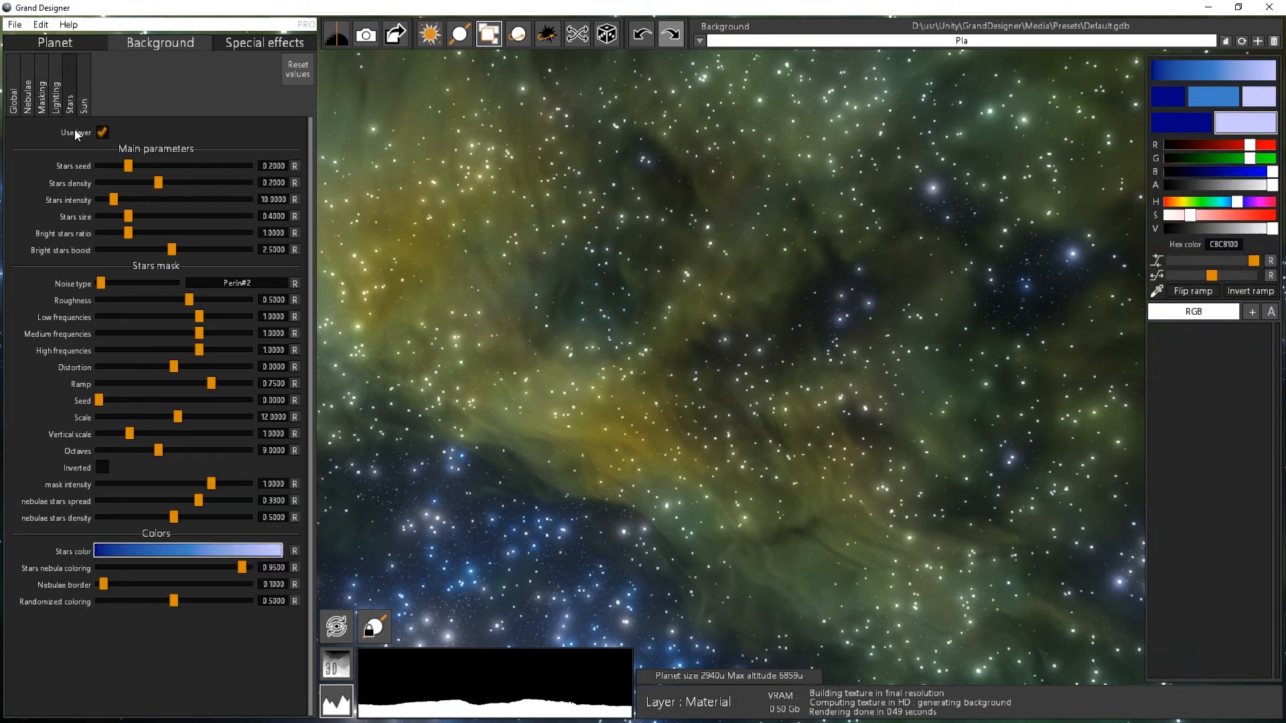
pyautogui.click(101, 134)
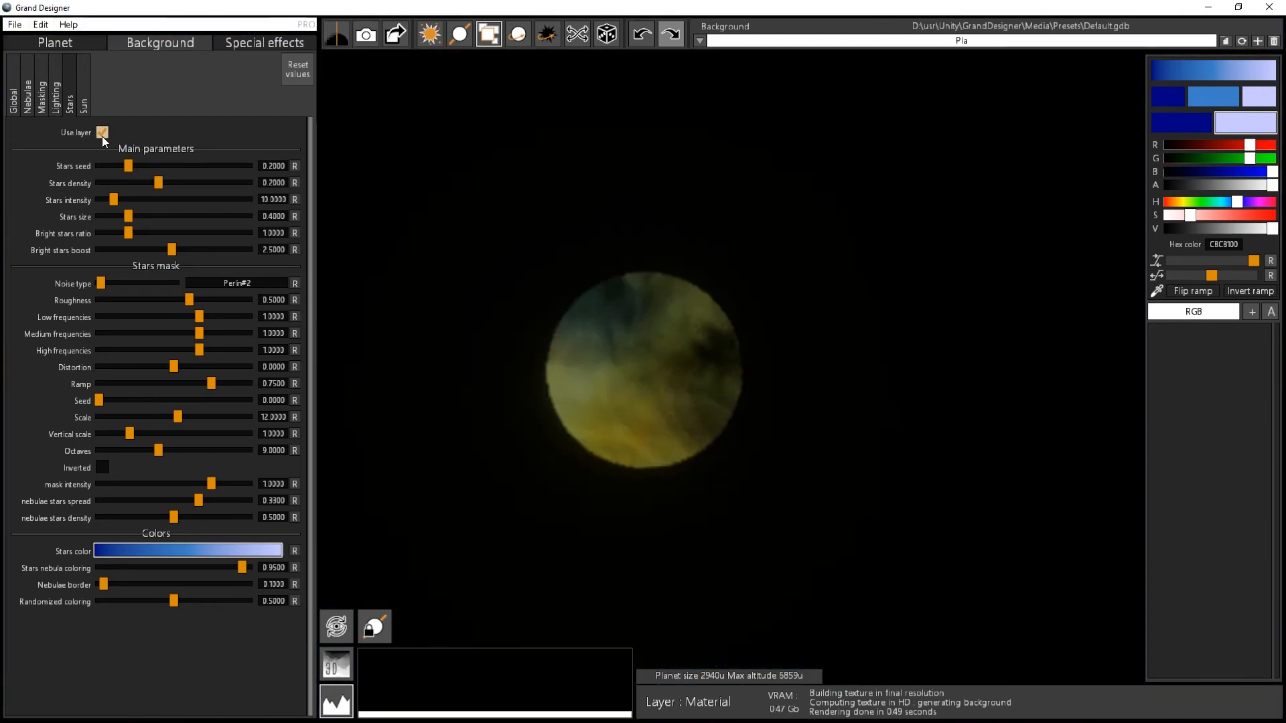
pyautogui.click(101, 130)
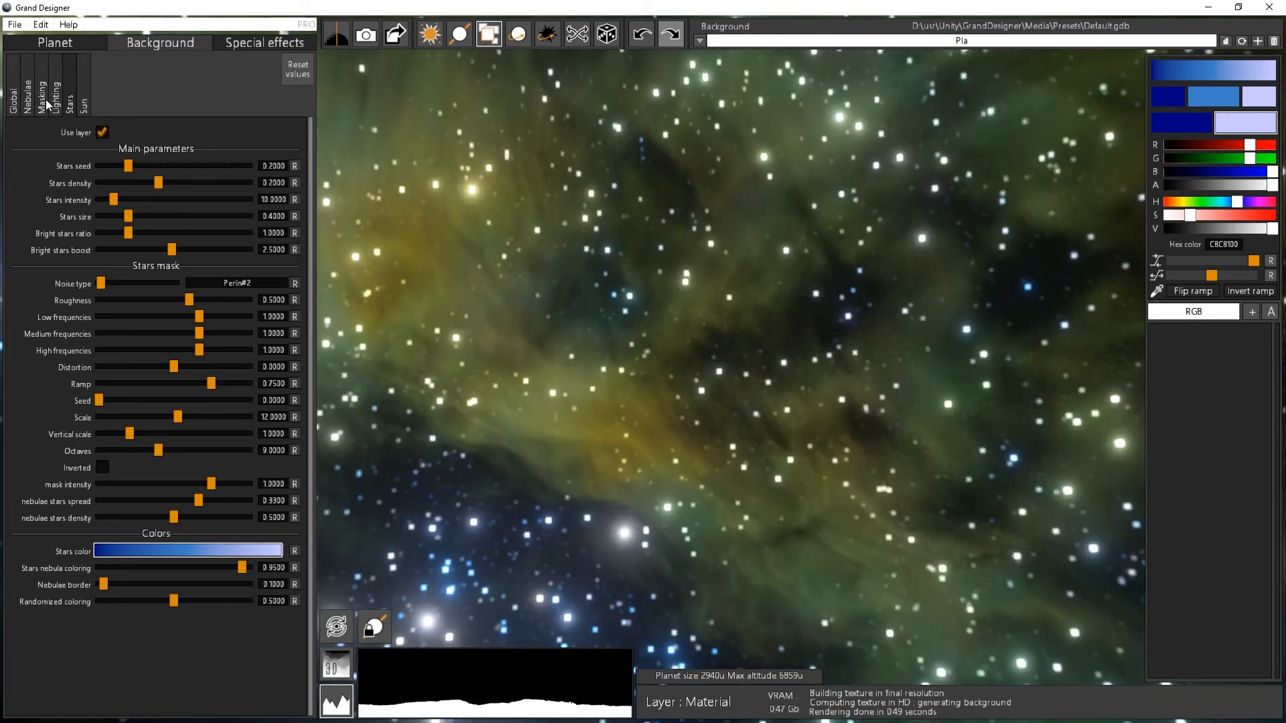
pyautogui.click(30, 112)
pyautogui.click(102, 134)
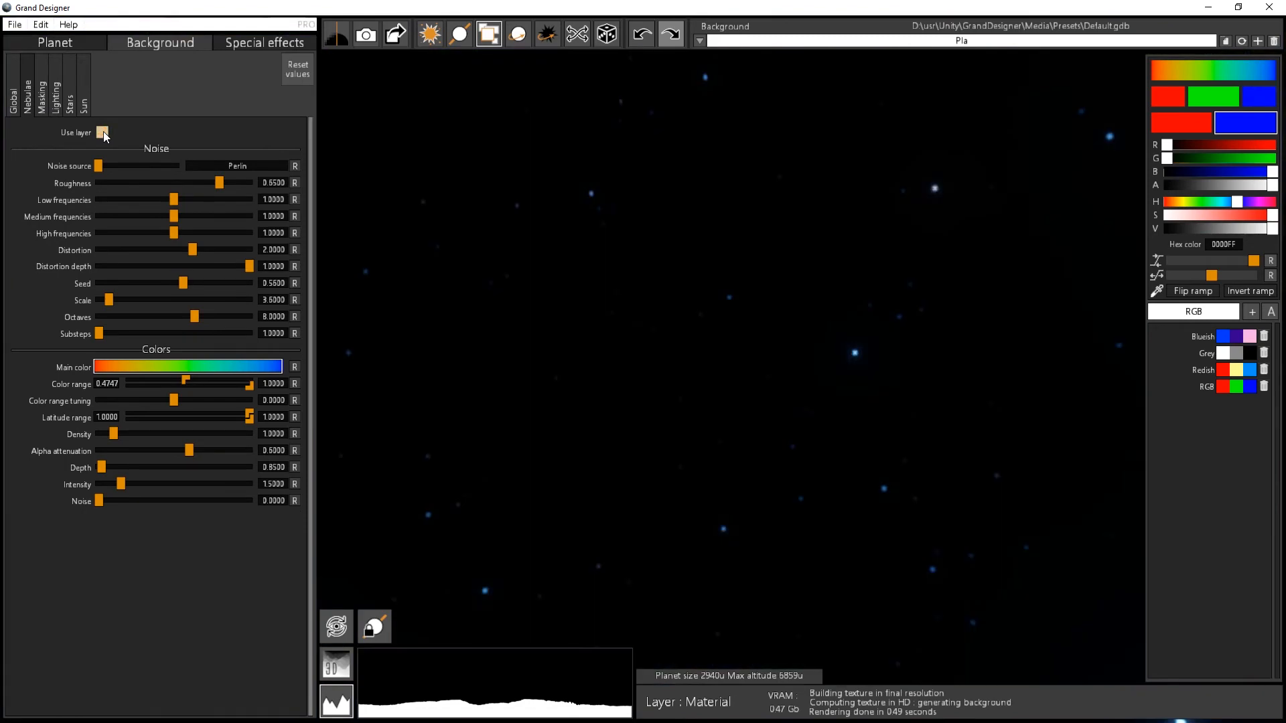
pyautogui.click(102, 133)
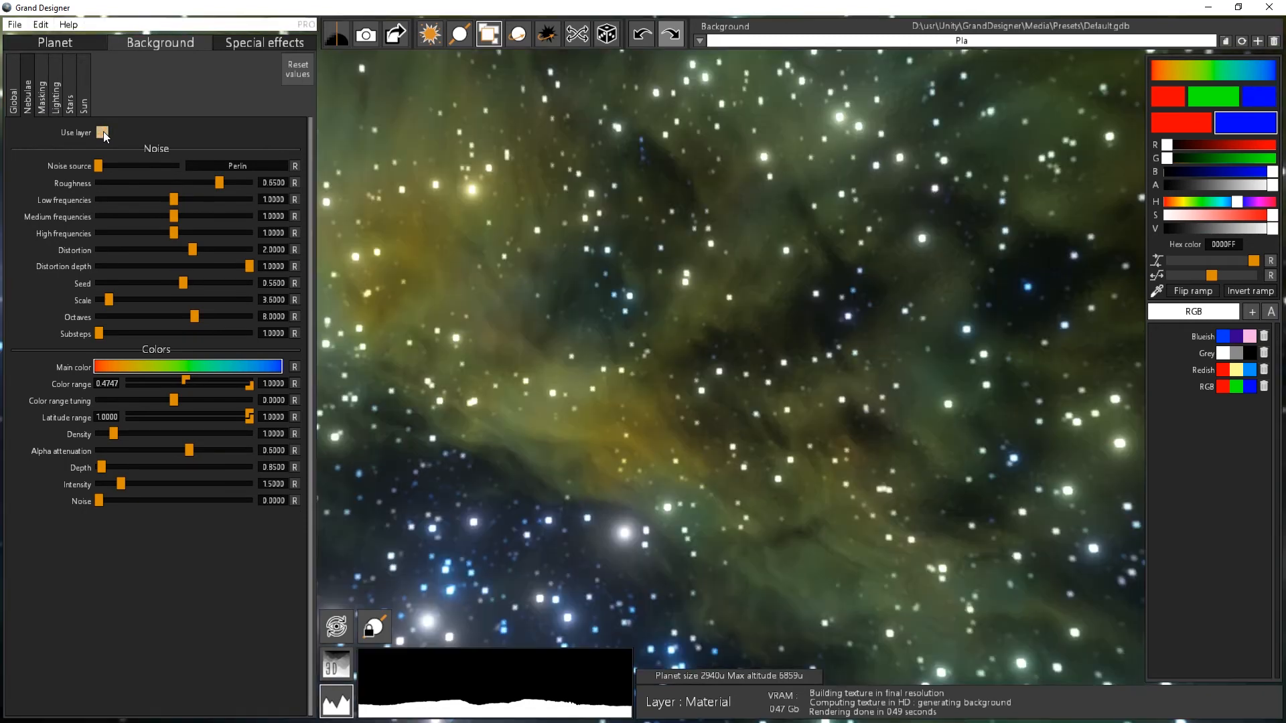
pyautogui.click(56, 108)
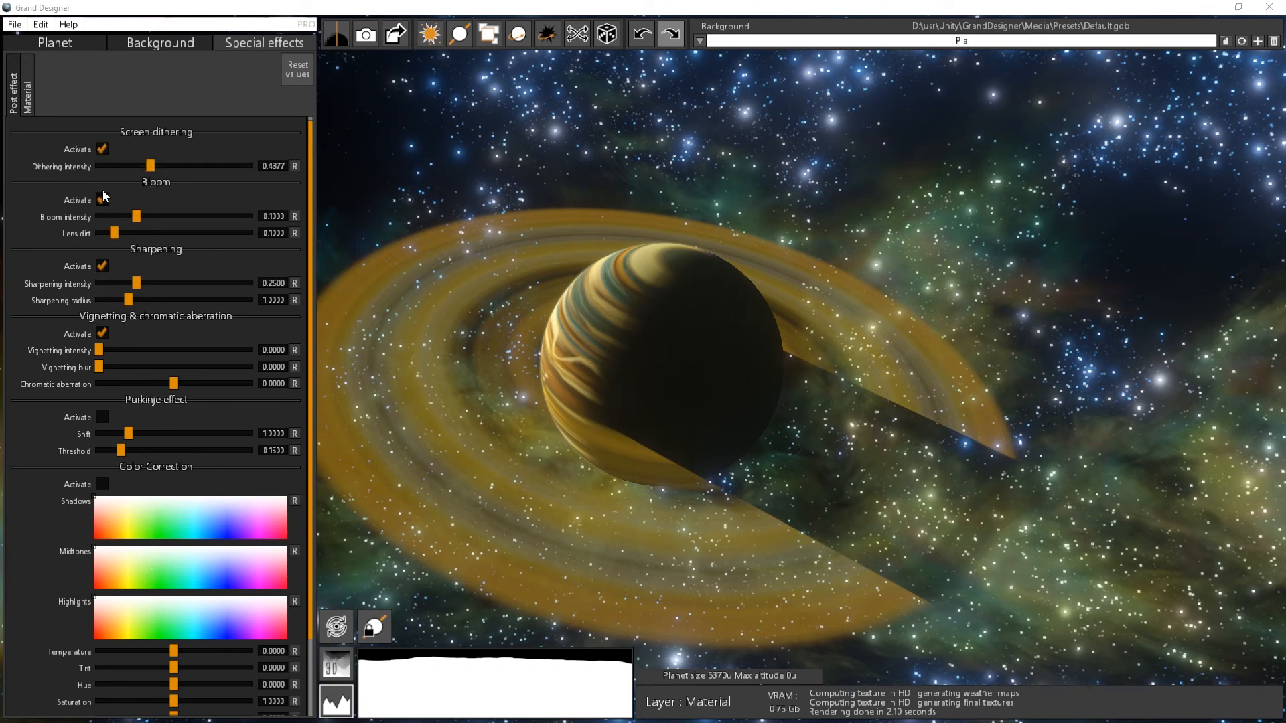
# - Toggle the screen dithering, bloom and sharpening effects to examine their influence on the ringed planet
pyautogui.click(102, 149)
pyautogui.click(102, 200)
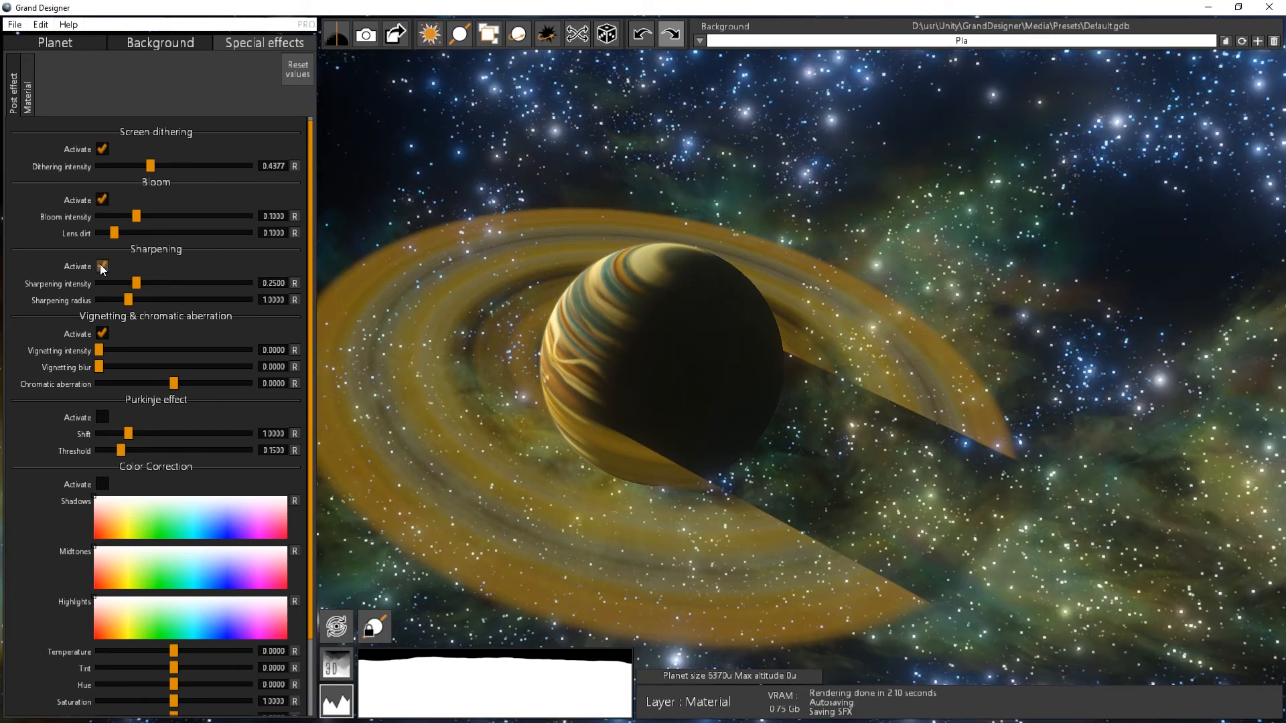
pyautogui.click(102, 267)
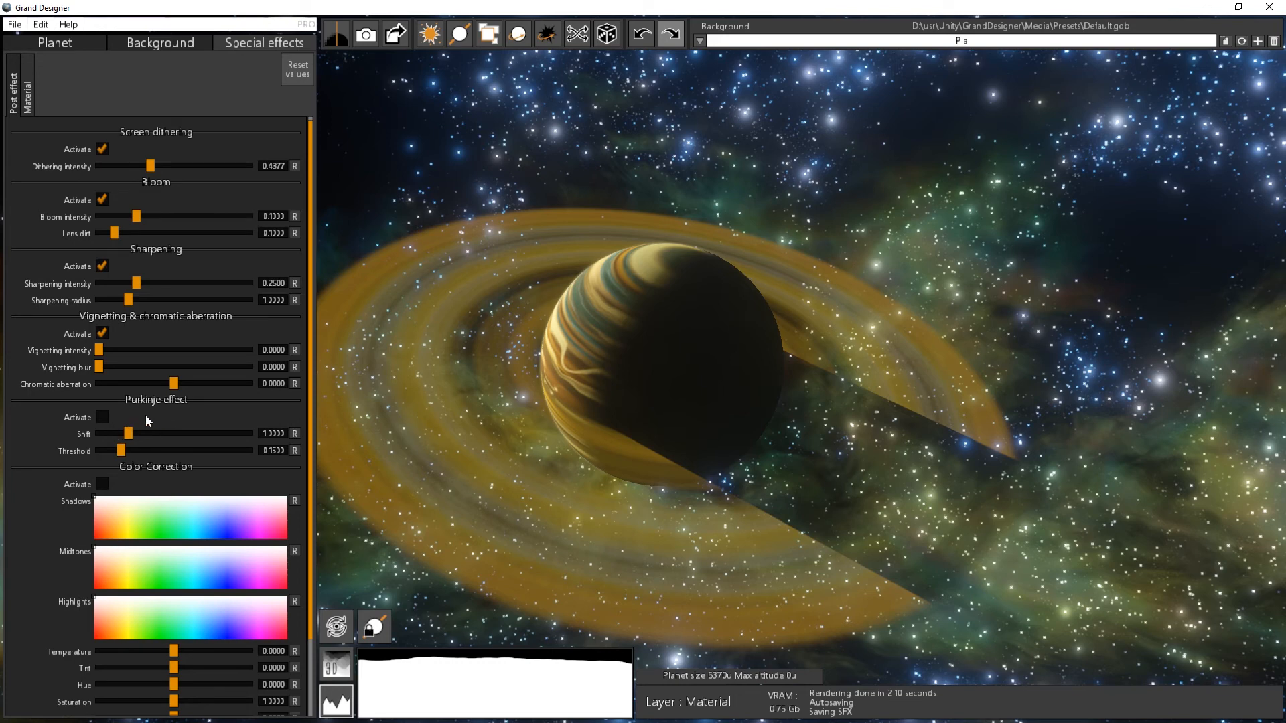
# - Activate the Purkinje effect, set its shift to 3.9231 and reset its threshold after trying 0.3139 and 0.2552
pyautogui.click(103, 417)
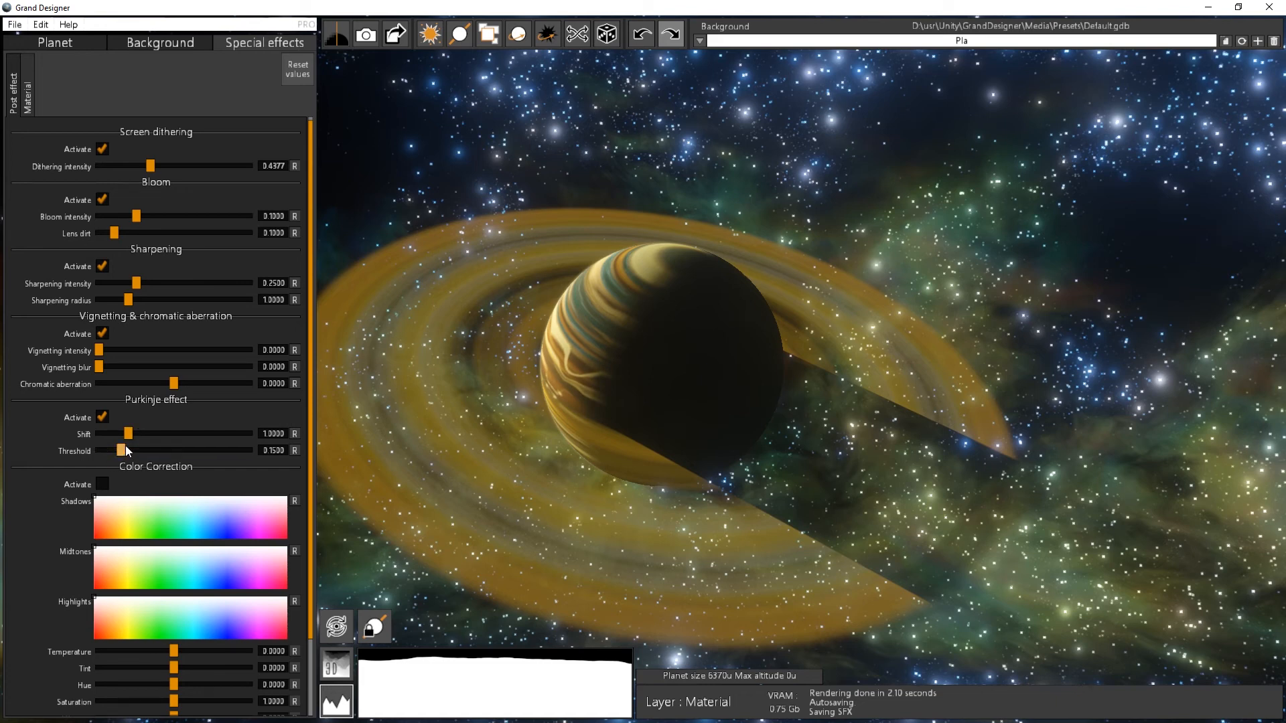
pyautogui.moveTo(123, 450); pyautogui.dragTo(241, 434)
pyautogui.moveTo(128, 454); pyautogui.dragTo(145, 454)
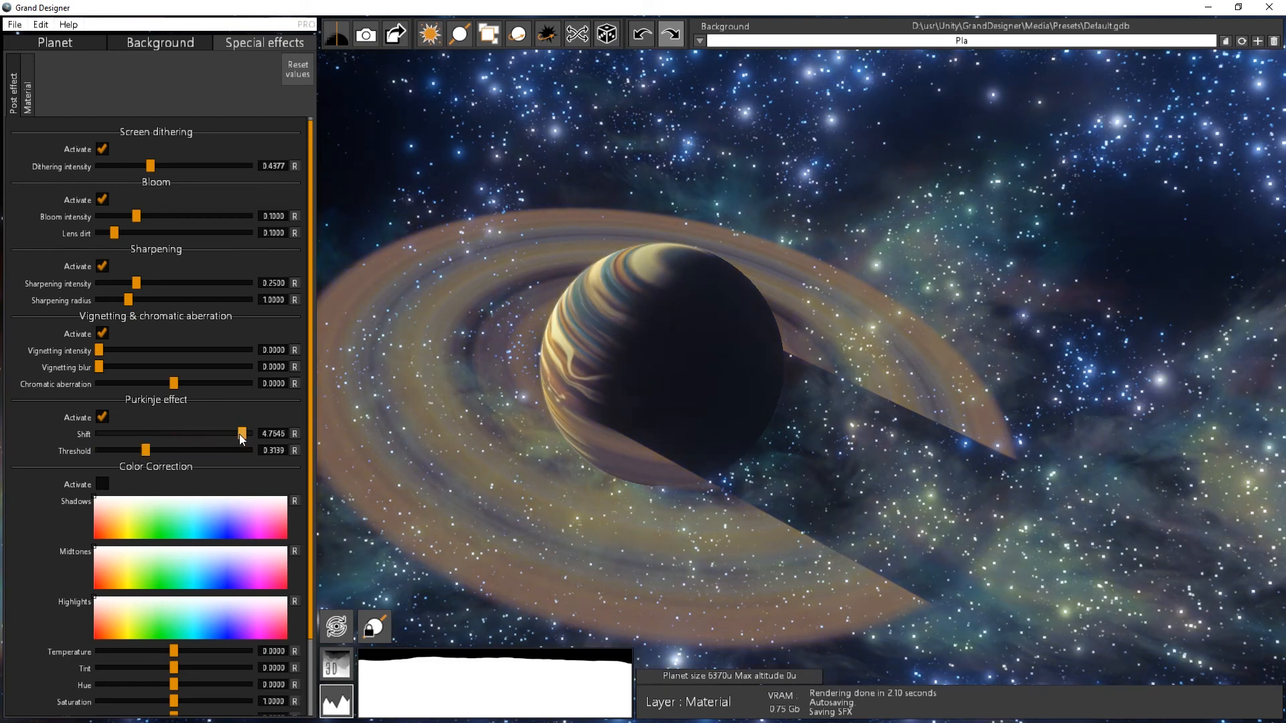
pyautogui.moveTo(242, 435); pyautogui.dragTo(141, 462)
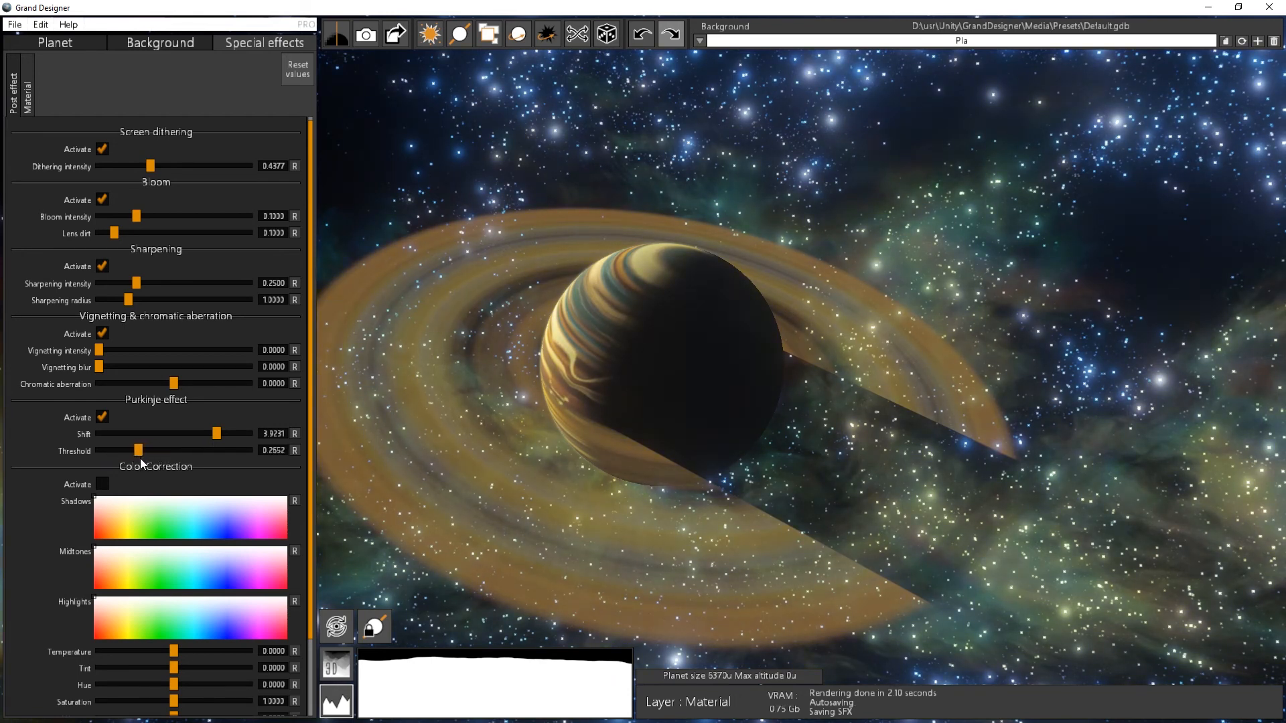
pyautogui.click(295, 447)
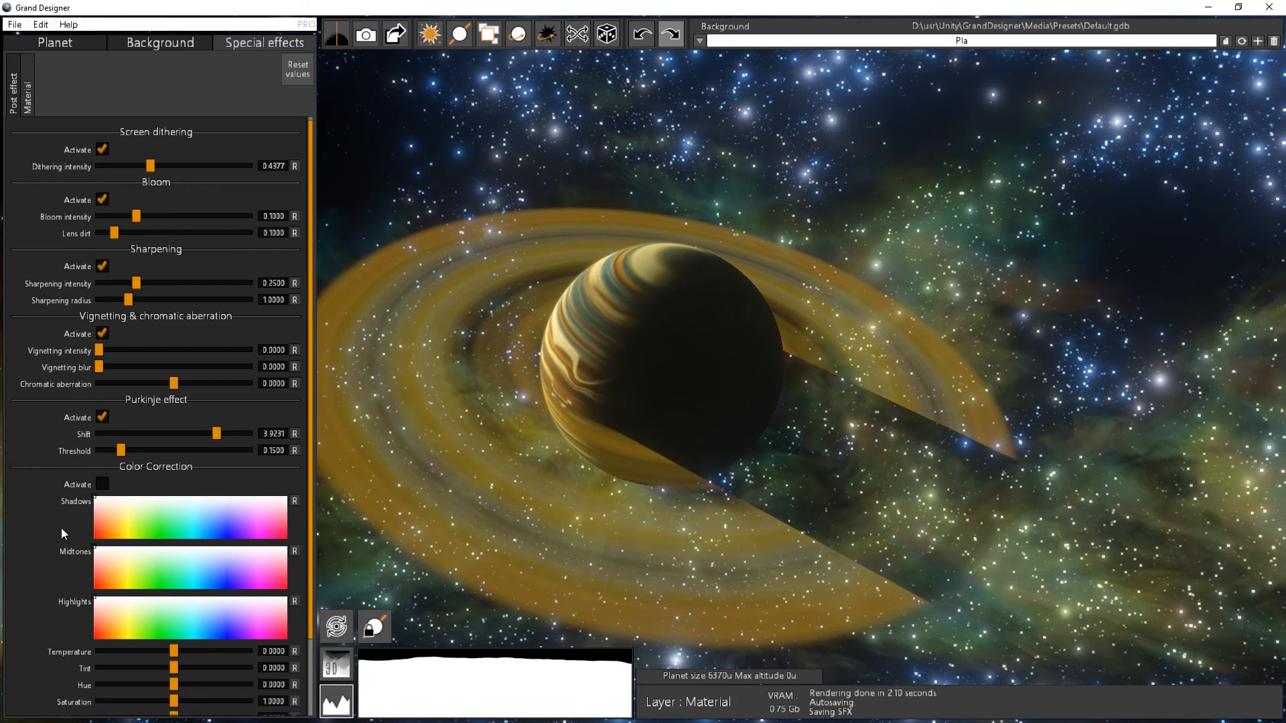
# - Activate color correction and try out its midtones tint, value and hue adjustments on the scene
pyautogui.scroll(-3, 62, 528)
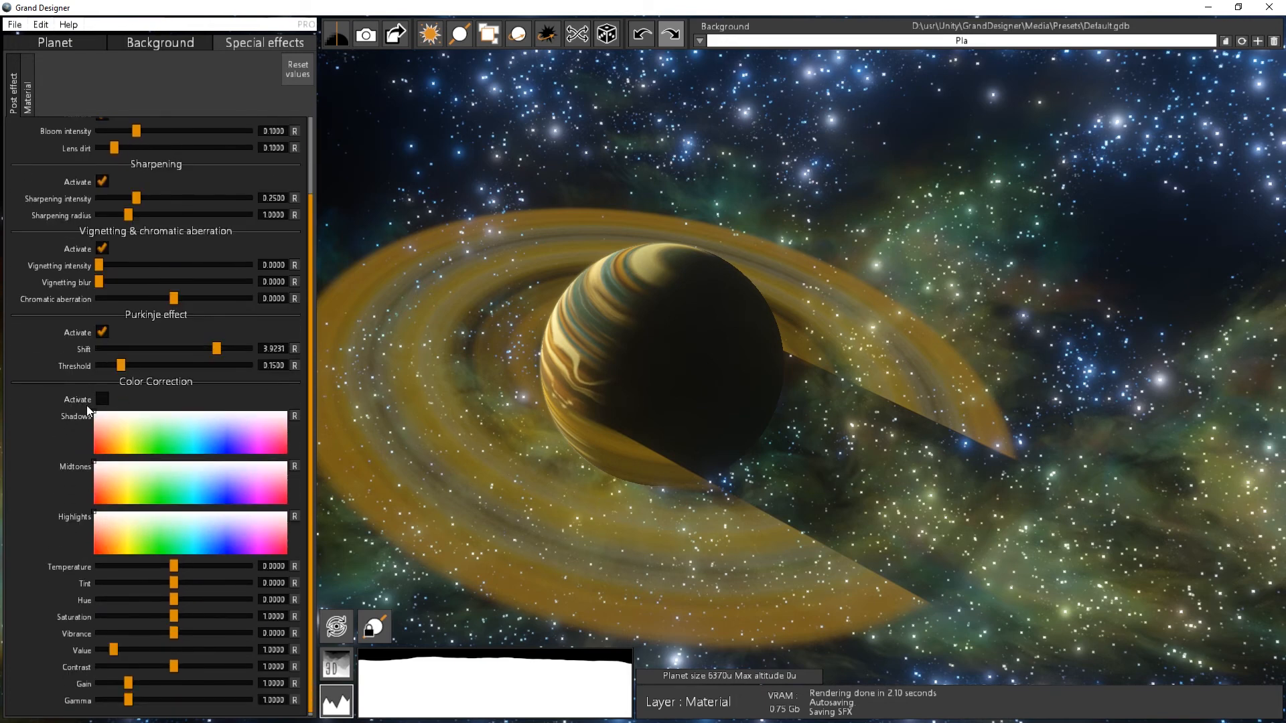
pyautogui.click(101, 400)
pyautogui.moveTo(119, 479)
pyautogui.mouseDown()
pyautogui.moveTo(164, 492)
pyautogui.moveTo(70, 453)
pyautogui.mouseUp()
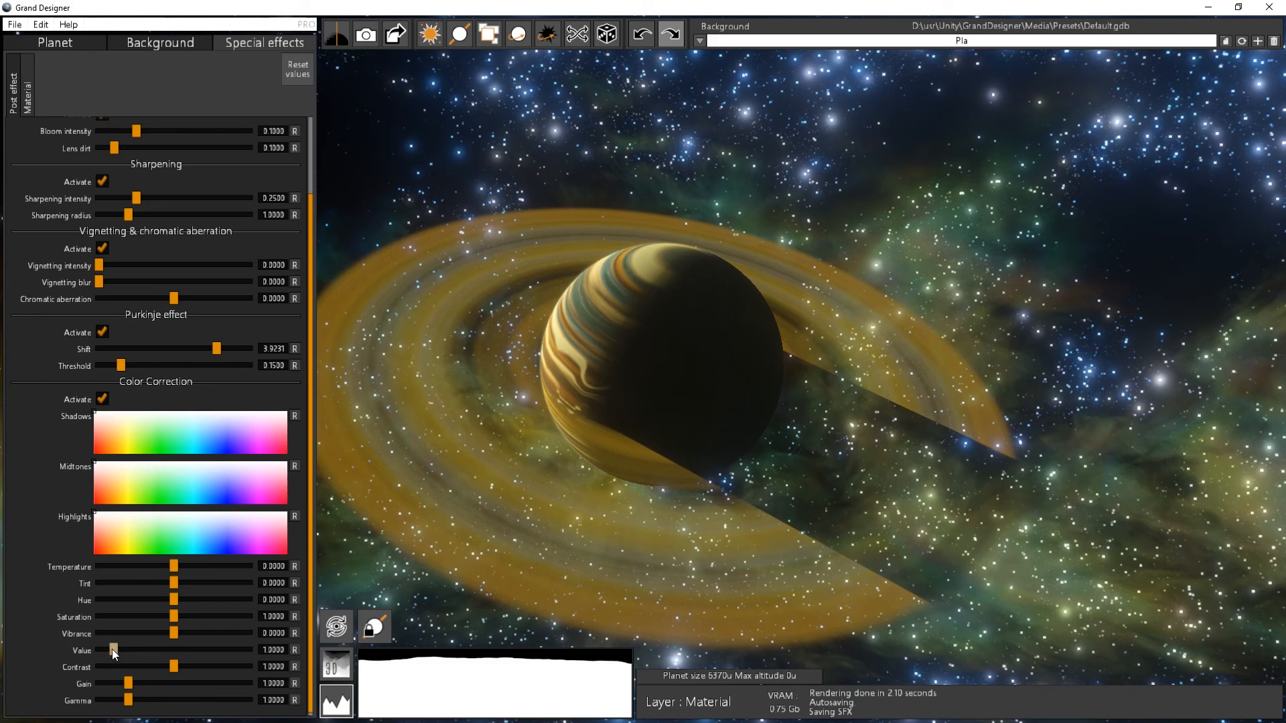
pyautogui.moveTo(111, 649); pyautogui.dragTo(115, 650)
pyautogui.moveTo(175, 600); pyautogui.dragTo(175, 606)
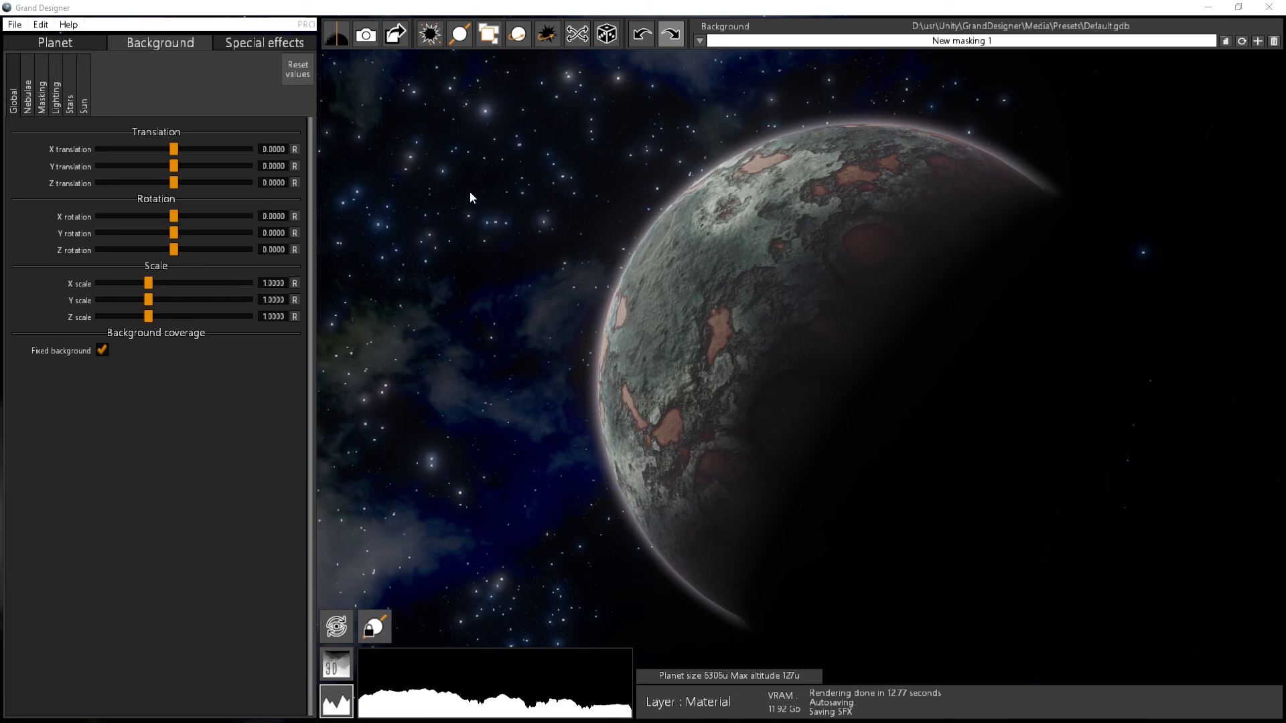
# - Isolate the space background without the planet and save a large snapshot of it as RenderBack0_comp
pyautogui.click(487, 39)
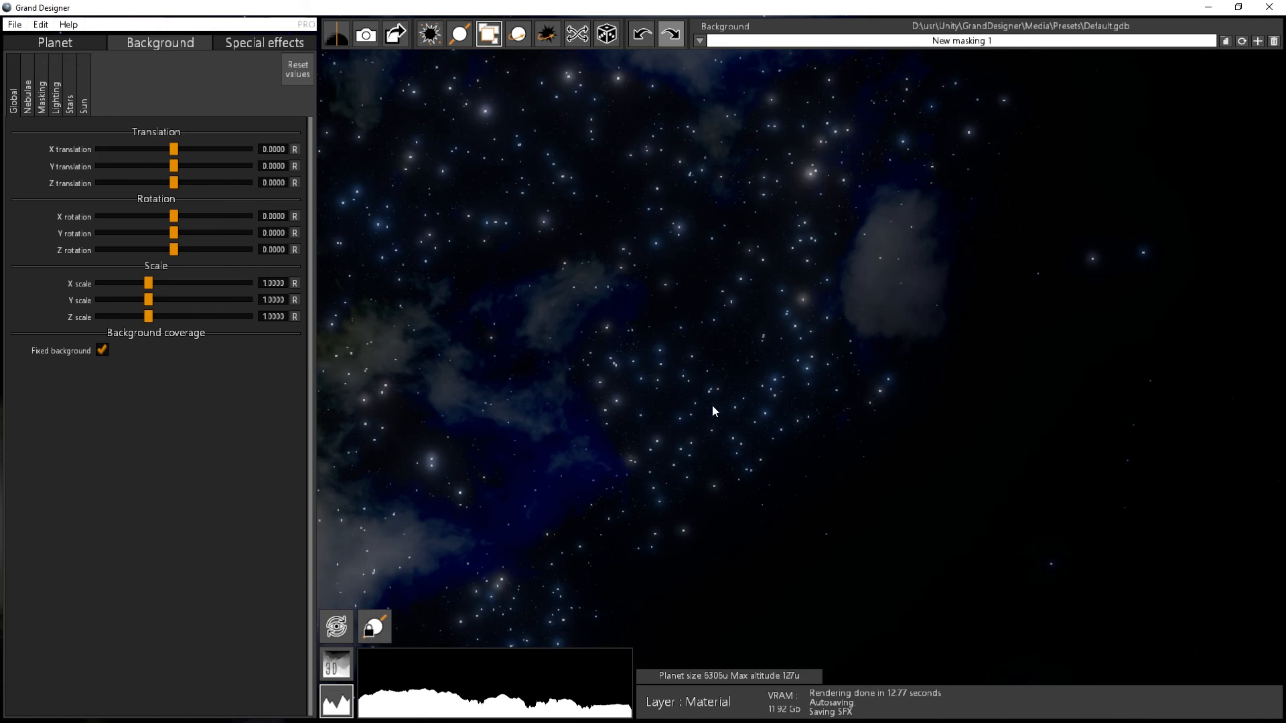
pyautogui.click(42, 25)
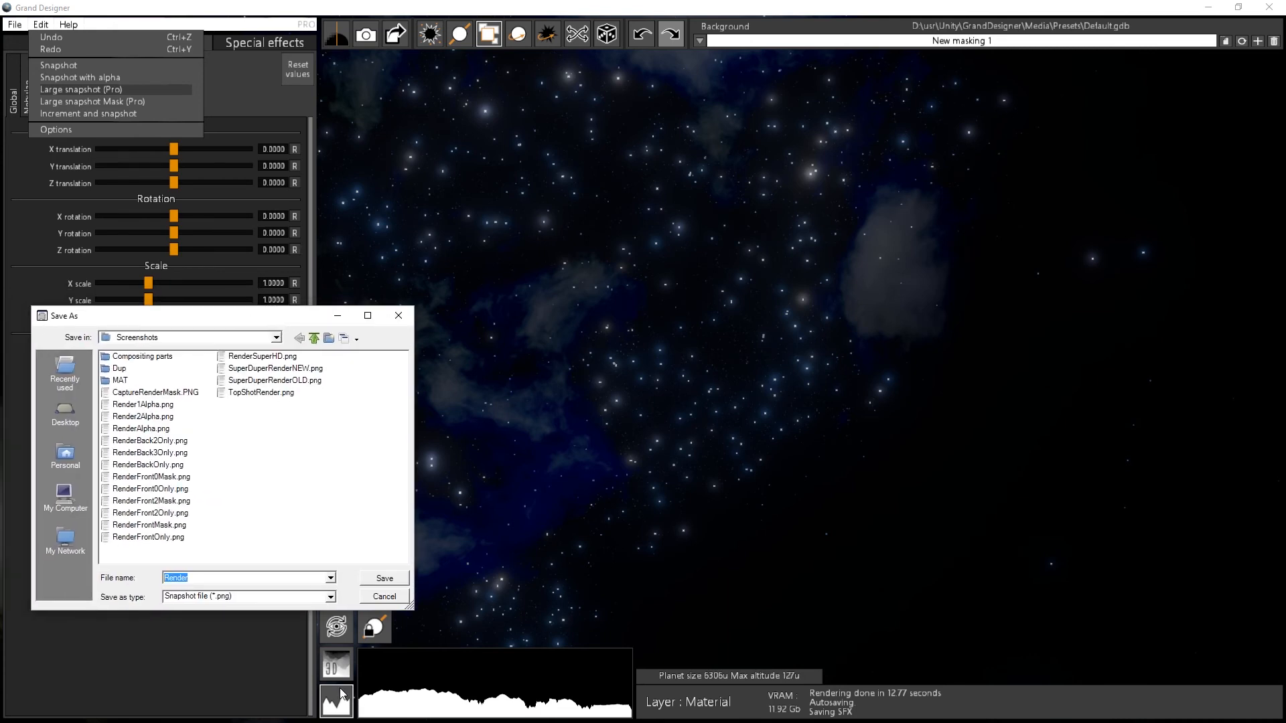
pyautogui.press('Right')
pyautogui.write('Back0_com')
pyautogui.doubleClick(208, 579)
pyautogui.hotkey('ctrl', 'c')
pyautogui.press('Return')
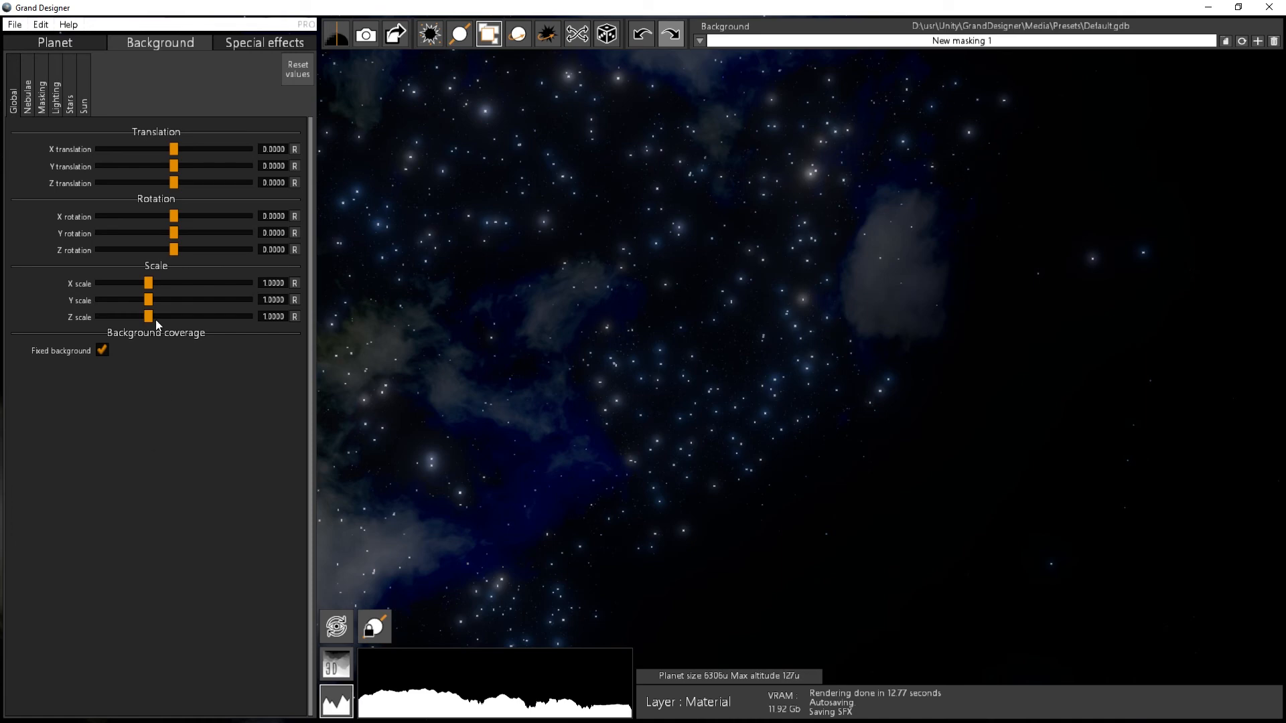
# - Display the planet alone and save a large snapshot of it as RenderFront0_comp
pyautogui.click(99, 48)
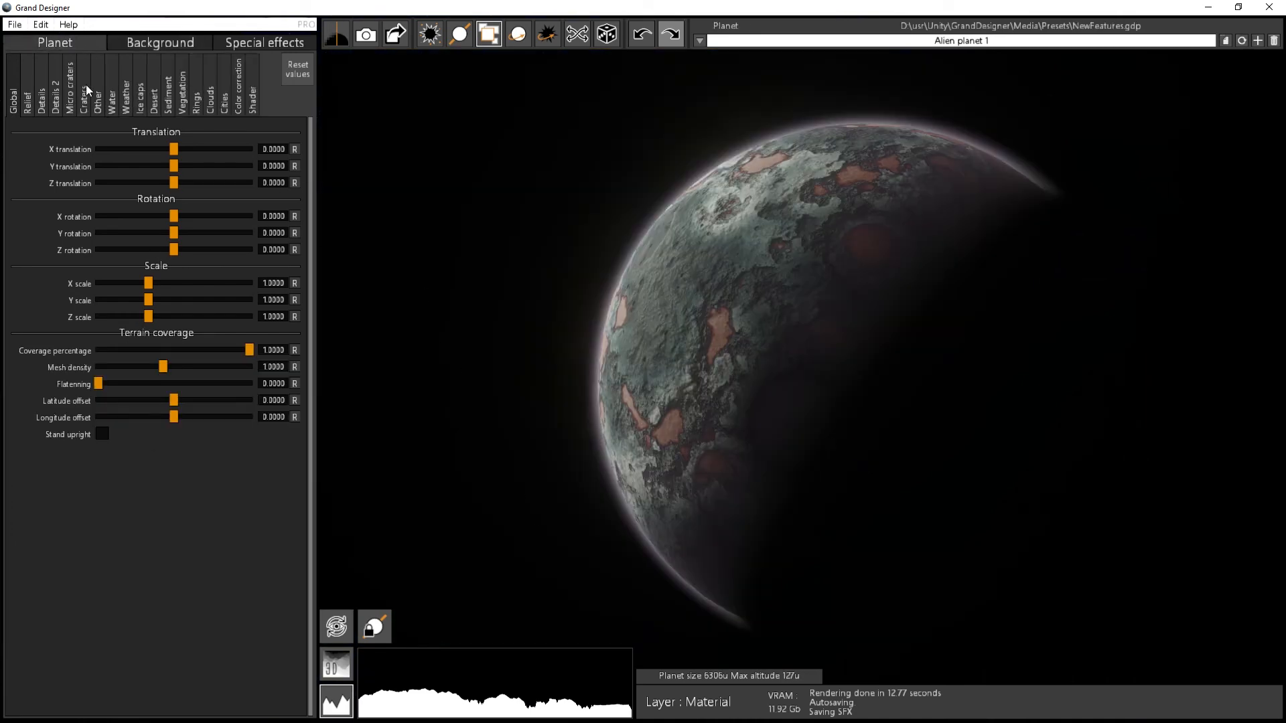
pyautogui.click(41, 24)
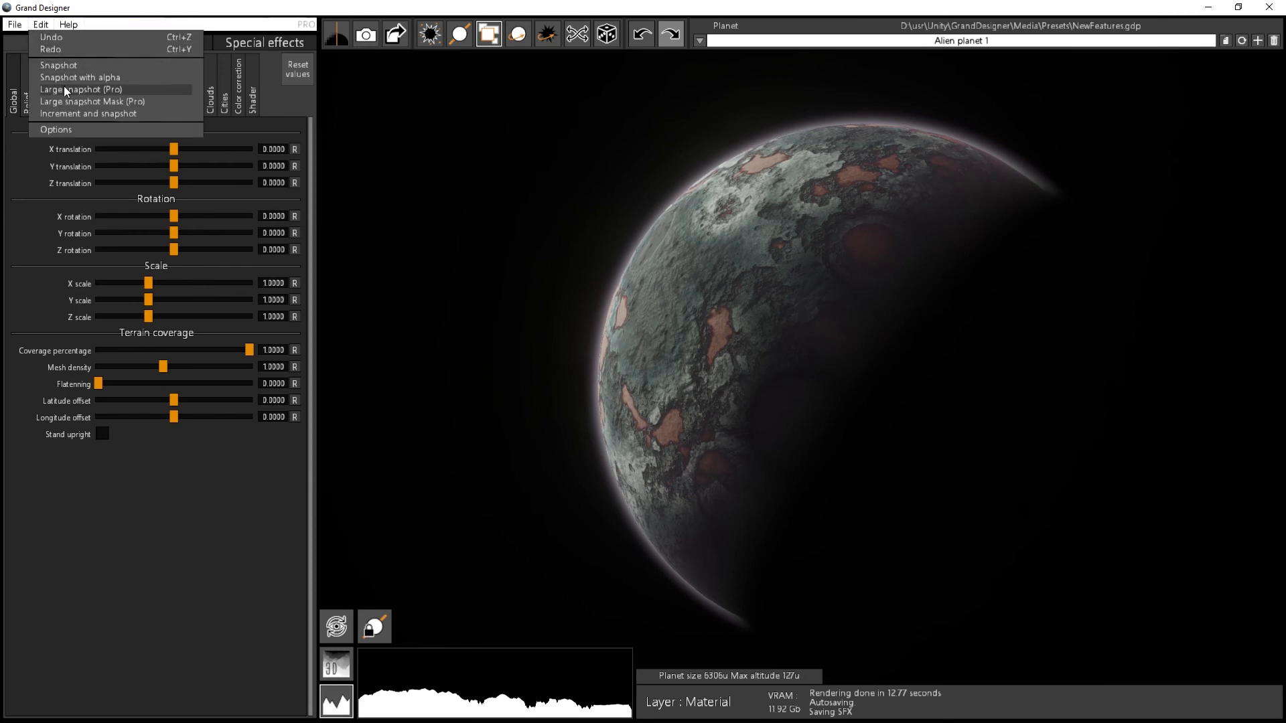
pyautogui.click(67, 90)
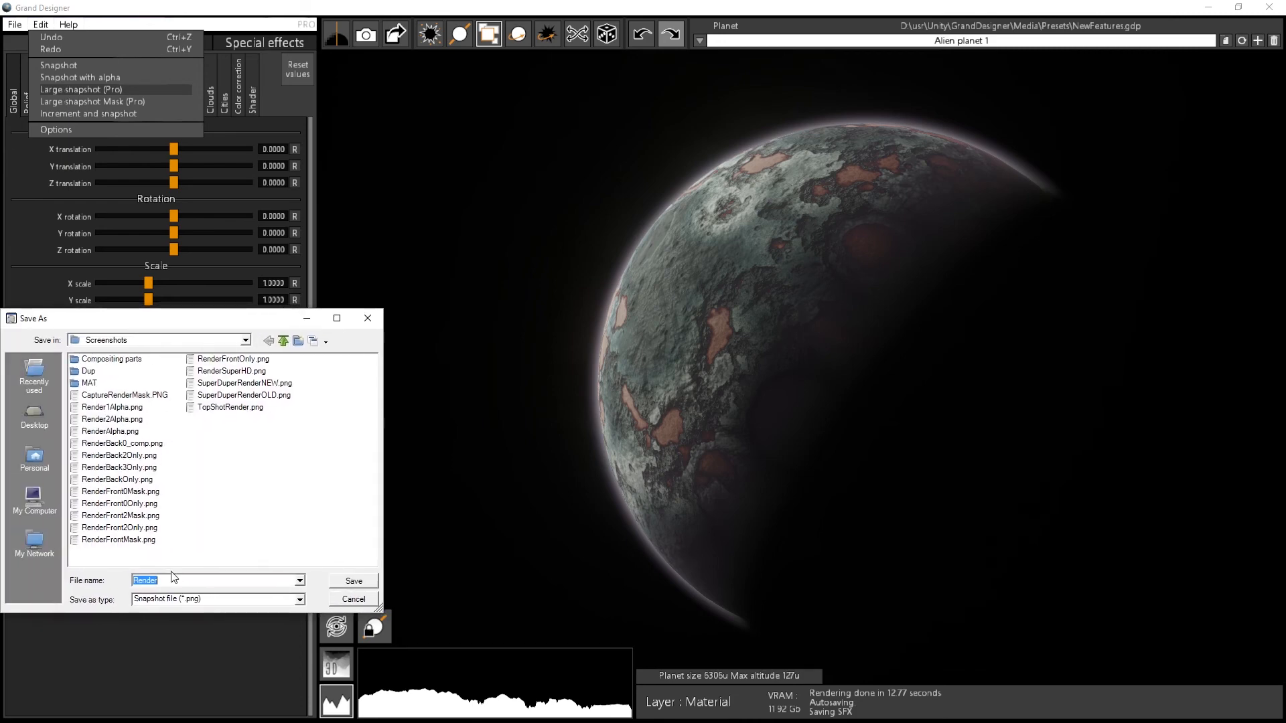
pyautogui.hotkey('ctrl', 'v')
pyautogui.press('Left')
pyautogui.press('Left')
pyautogui.hotkey('shift', 'Left')
pyautogui.hotkey('shift', 'Left')
pyautogui.hotkey('shift', 'Left')
pyautogui.write('Front')
pyautogui.click(354, 581)
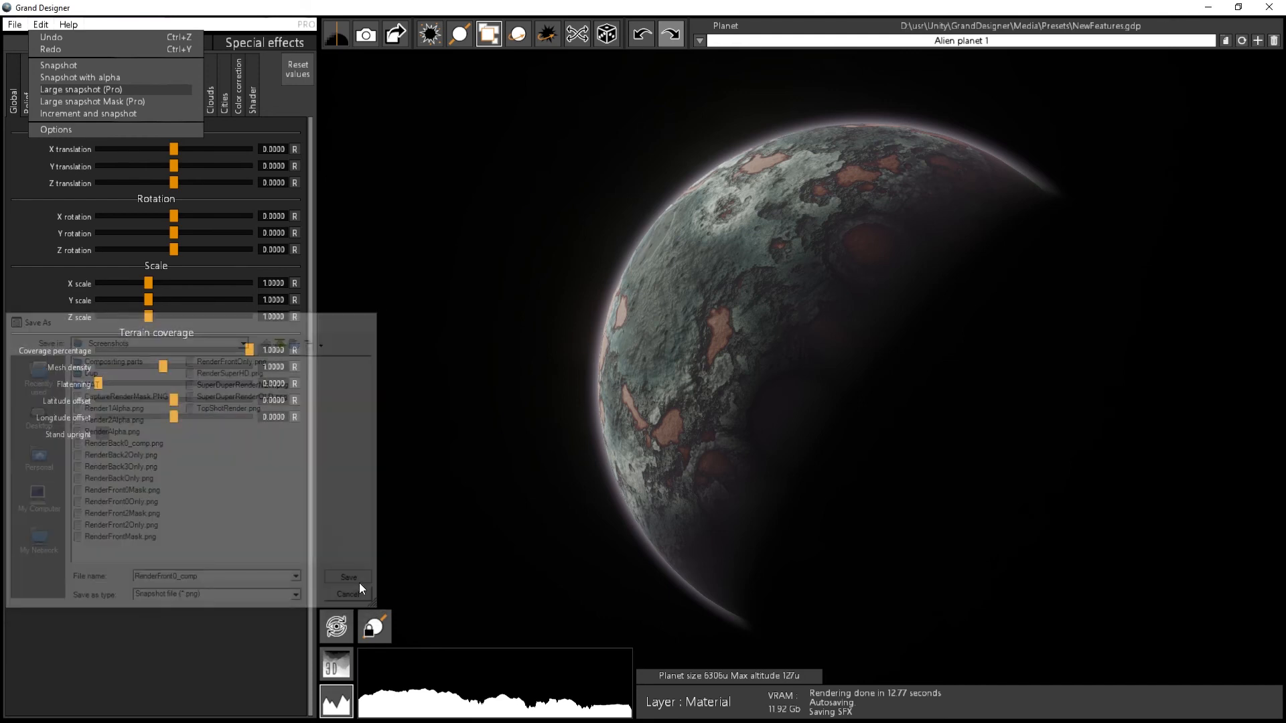
# - Save a large snapshot mask of the planet as RenderFront0Mask_comp
pyautogui.click(42, 25)
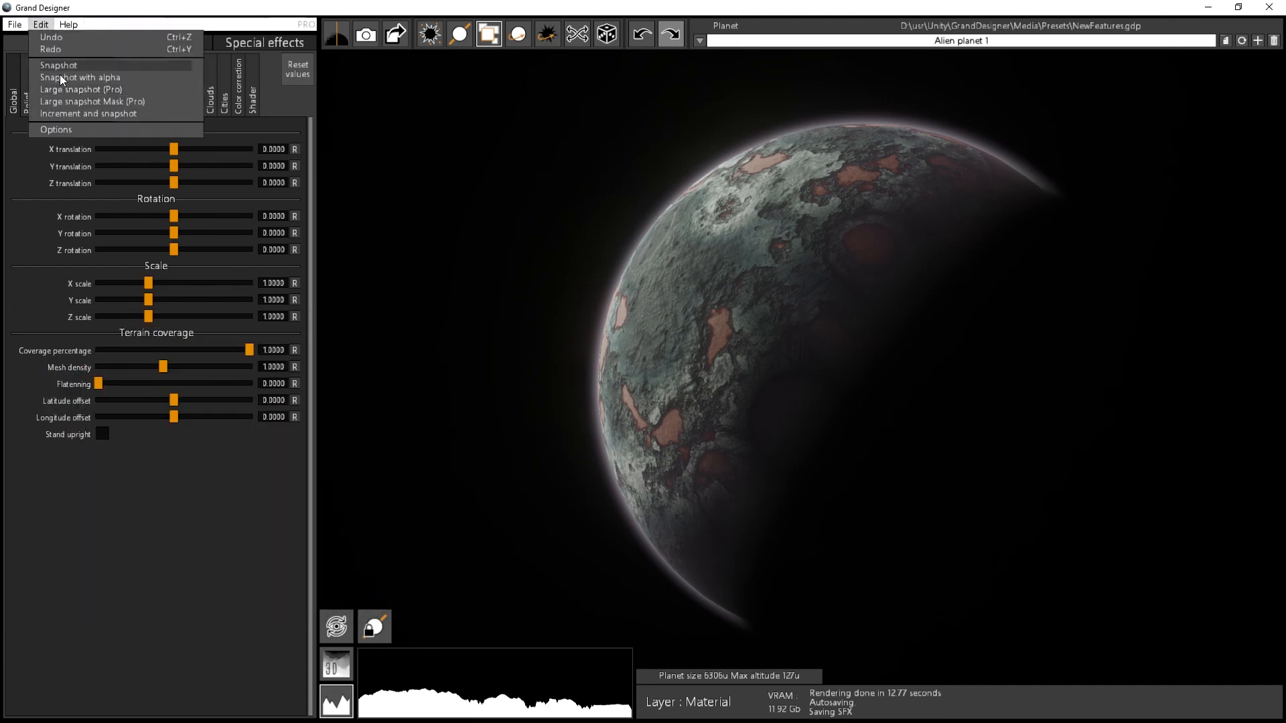
pyautogui.click(115, 104)
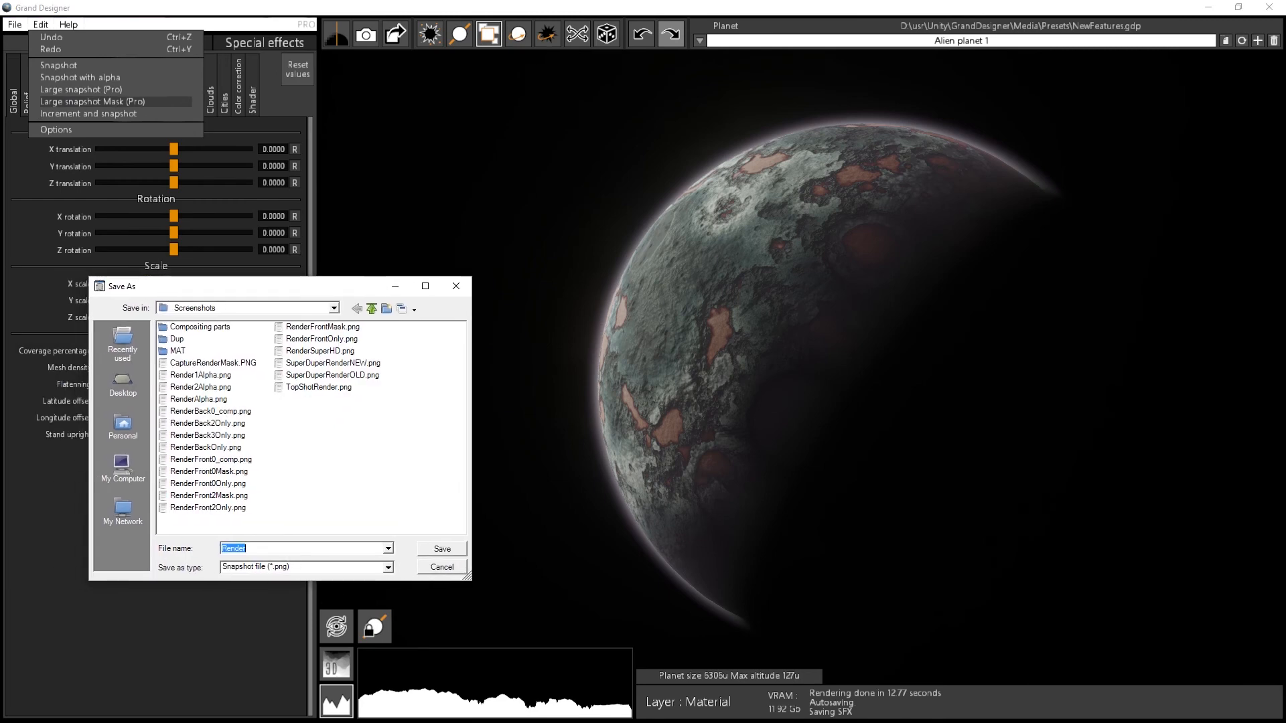
pyautogui.hotkey('ctrl', 'v')
pyautogui.hotkey('shift', 'Left')
pyautogui.hotkey('shift', 'Left')
pyautogui.hotkey('shift', 'Left')
pyautogui.hotkey('shift', 'Left')
pyautogui.write('Frontt')
pyautogui.press('Right')
pyautogui.write('Mask')
pyautogui.click(440, 550)
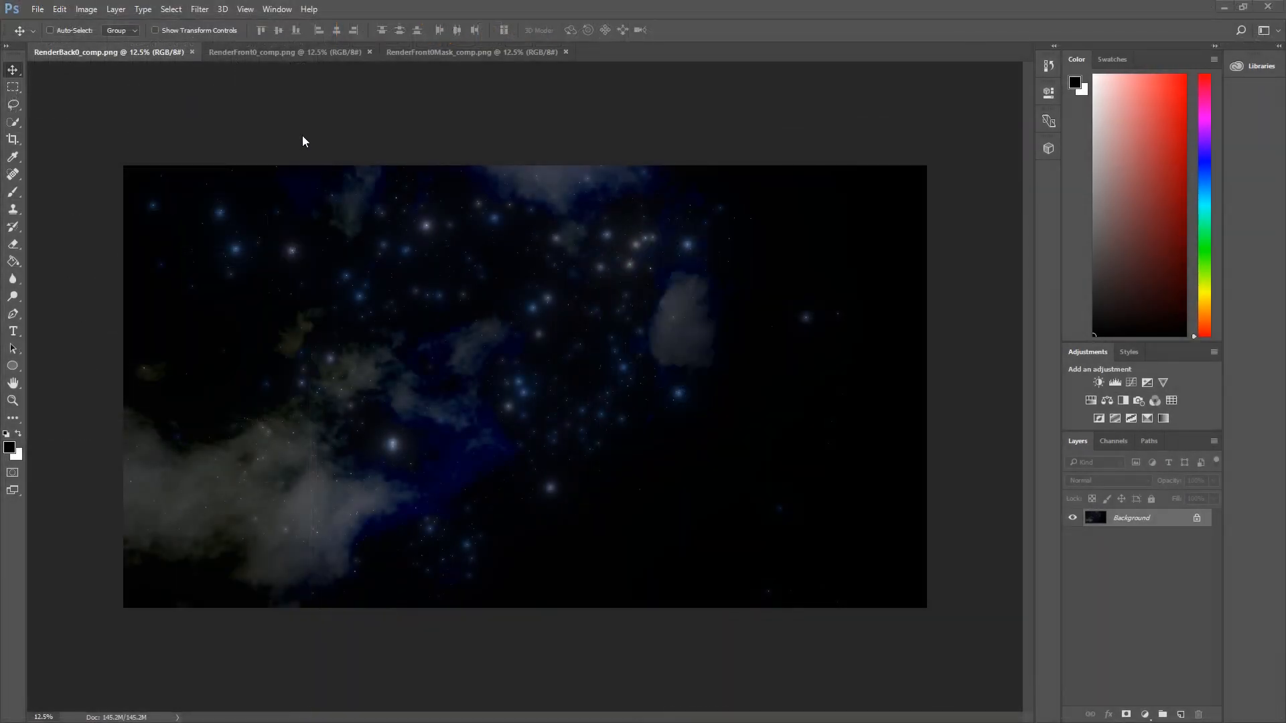
# - In Photoshop, look through the background, planet and mask renders
pyautogui.click(241, 51)
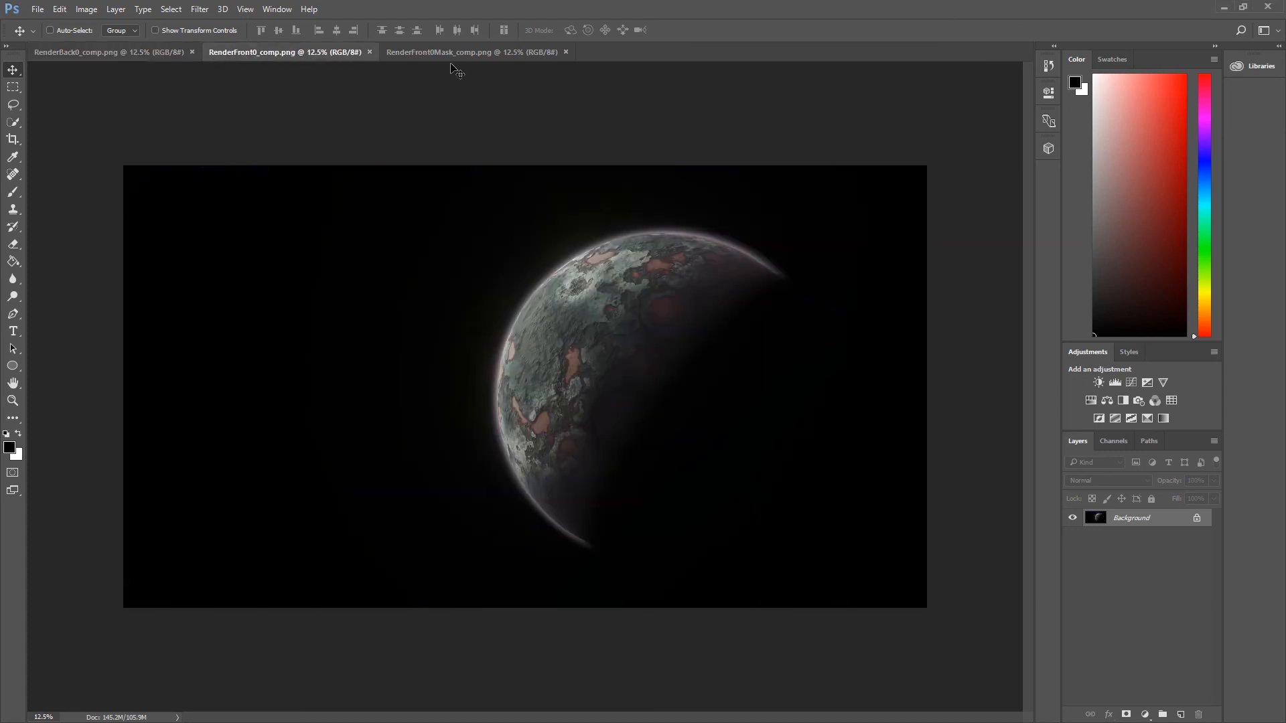
pyautogui.click(524, 59)
pyautogui.click(260, 55)
pyautogui.click(94, 53)
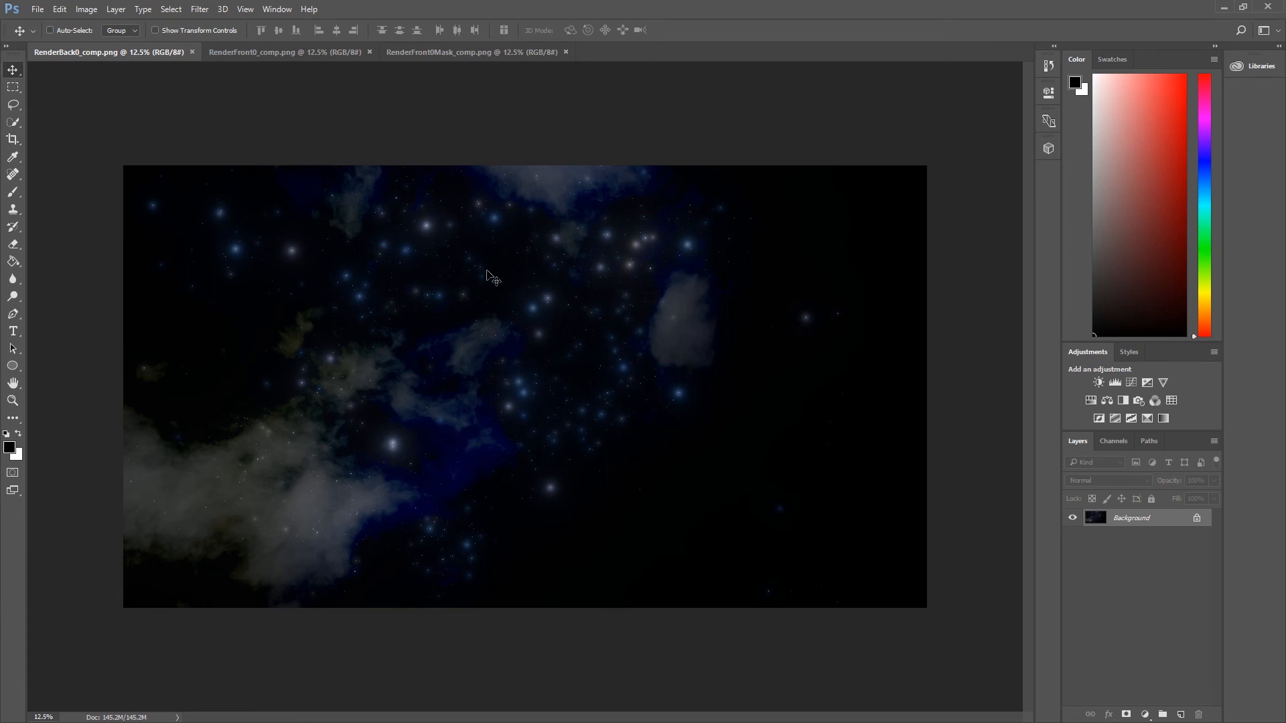
pyautogui.click(267, 50)
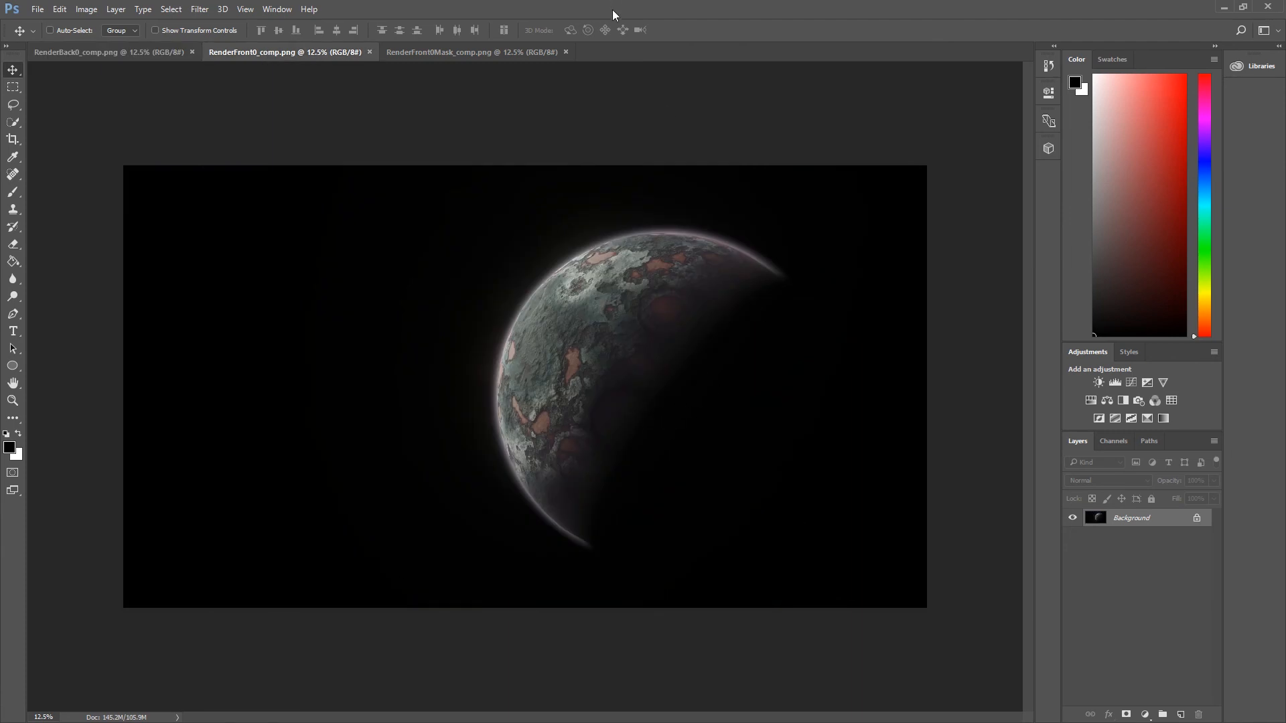
# - Copy the whole RenderFront0Mask_comp.png image and paste it as a new layer over the RenderBack0_comp.png background
pyautogui.click(468, 51)
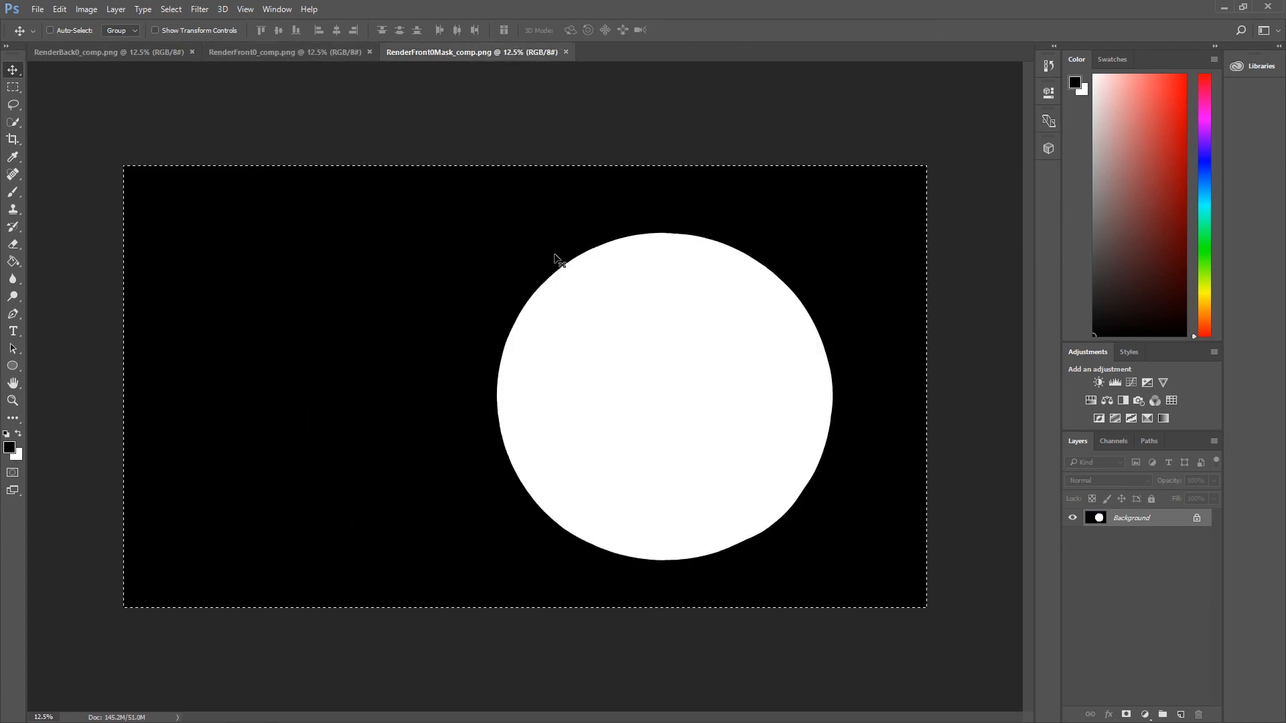
pyautogui.click(50, 30)
pyautogui.click(89, 51)
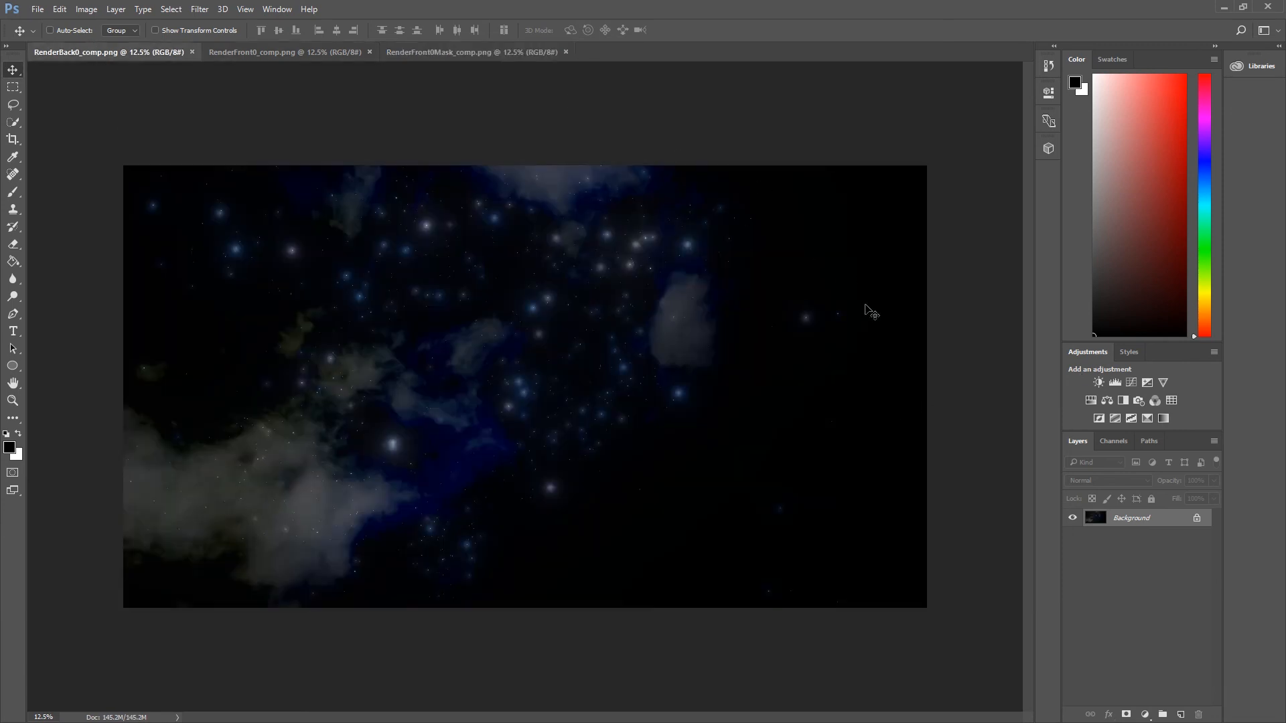
pyautogui.hotkey('ctrl', 'v')
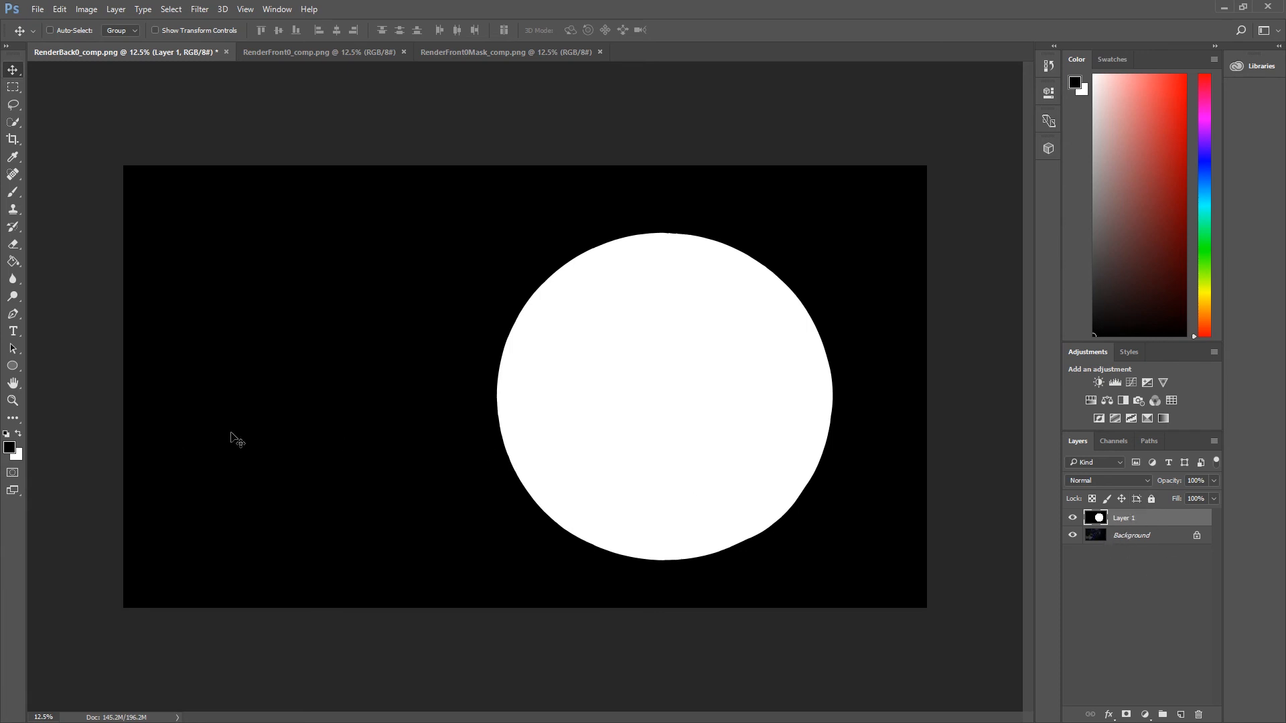
# - Invert the pasted mask layer's colors and set its blend mode to Multiply
pyautogui.hotkey('ctrl', 'i')
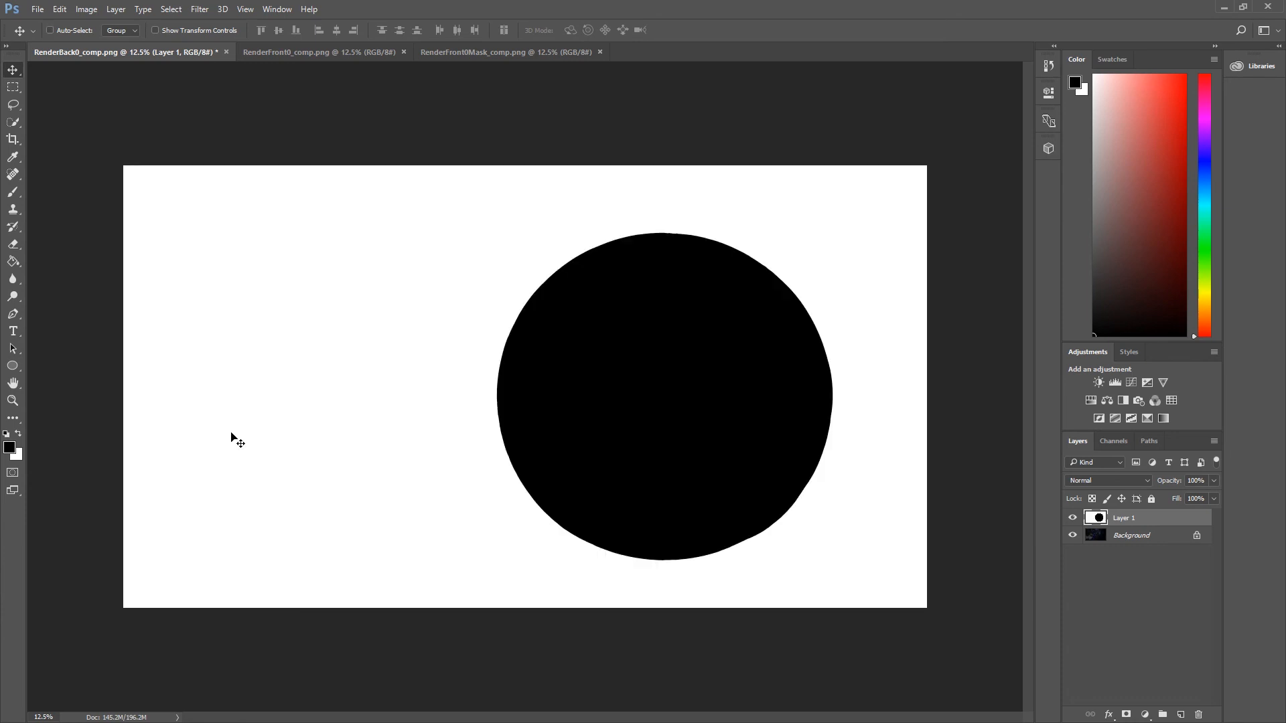
pyautogui.click(1101, 481)
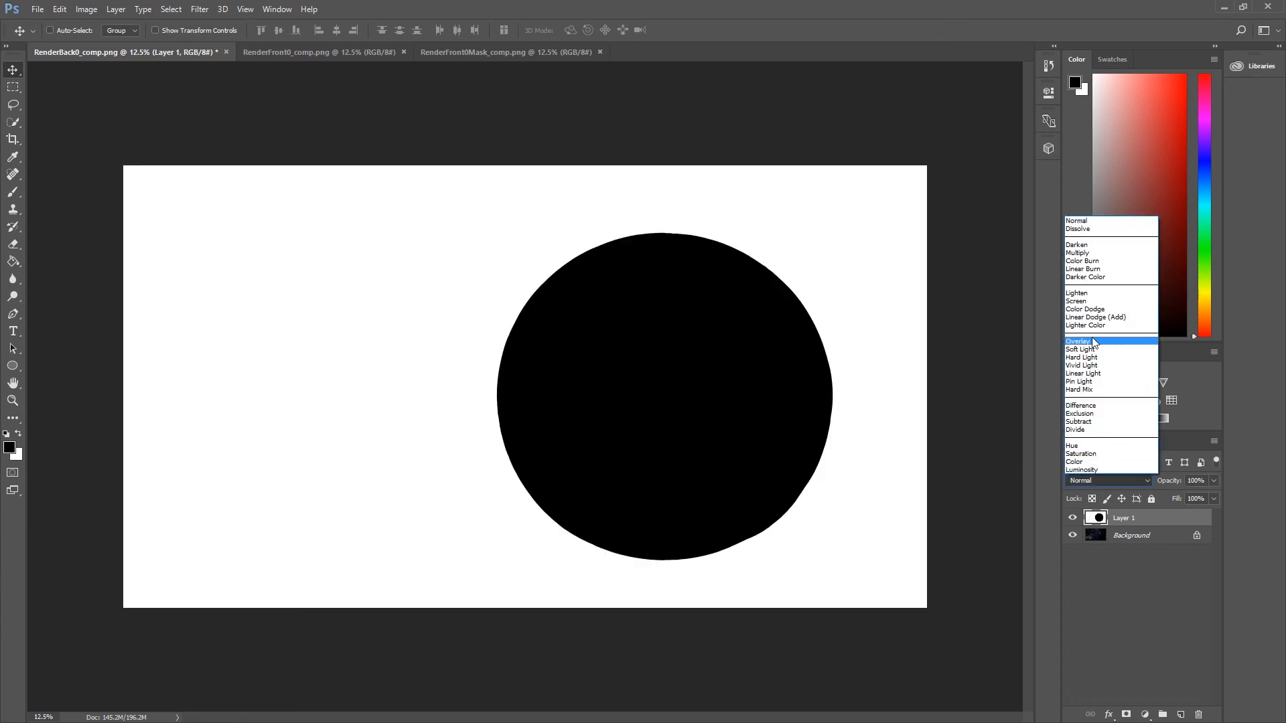
pyautogui.click(1096, 252)
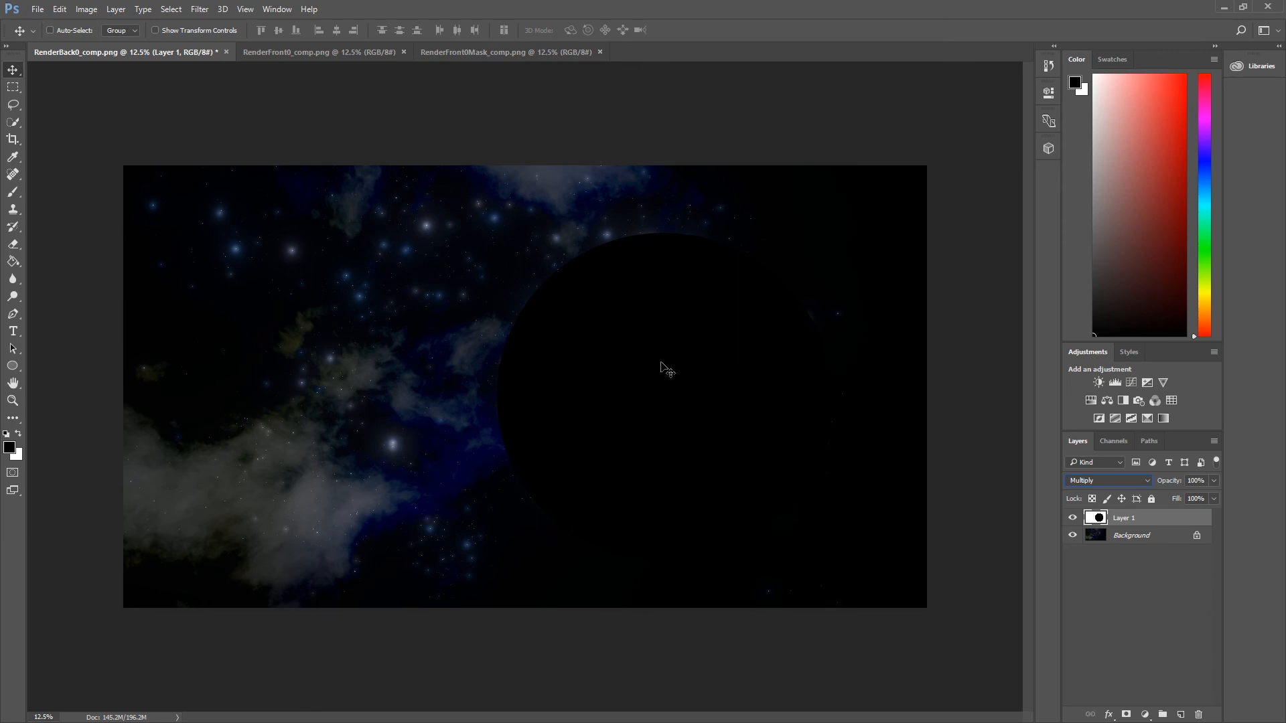
# - Copy the RenderFront0_comp.png planet render onto the top of the RenderBack0_comp.png composition and set its blend mode to Screen
pyautogui.click(294, 51)
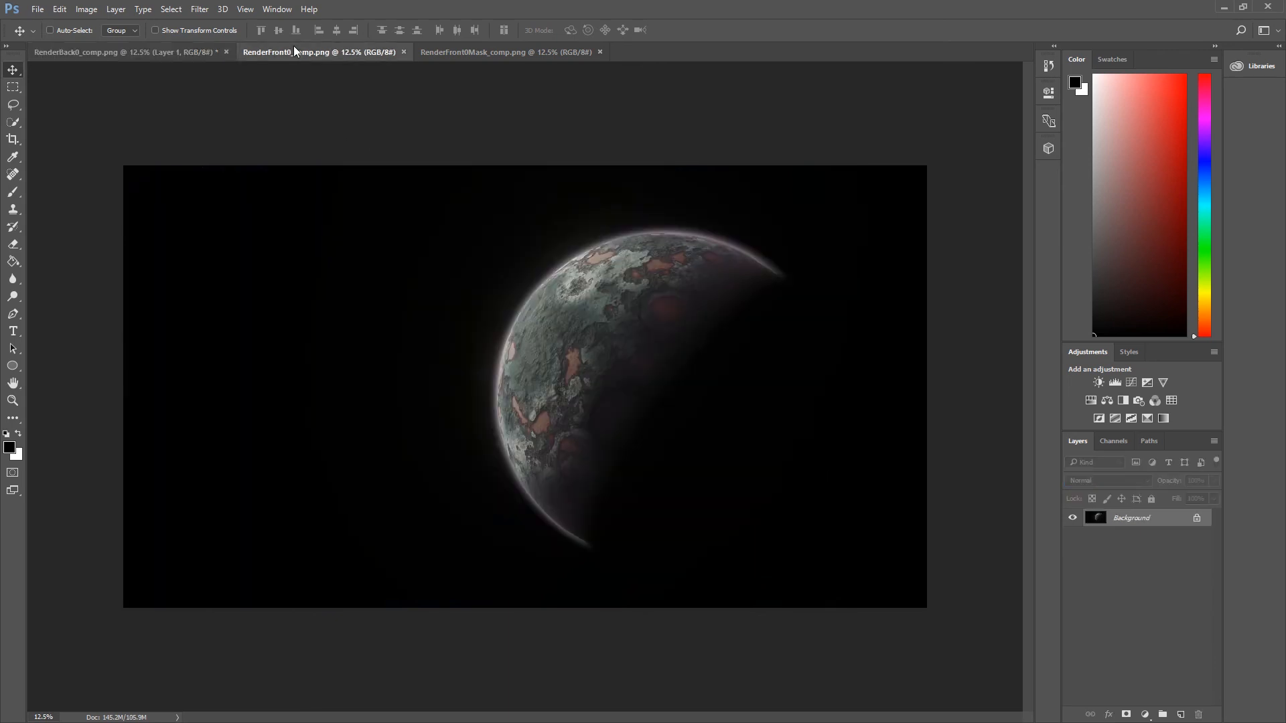
pyautogui.hotkey('ctrl', 'a')
pyautogui.click(130, 53)
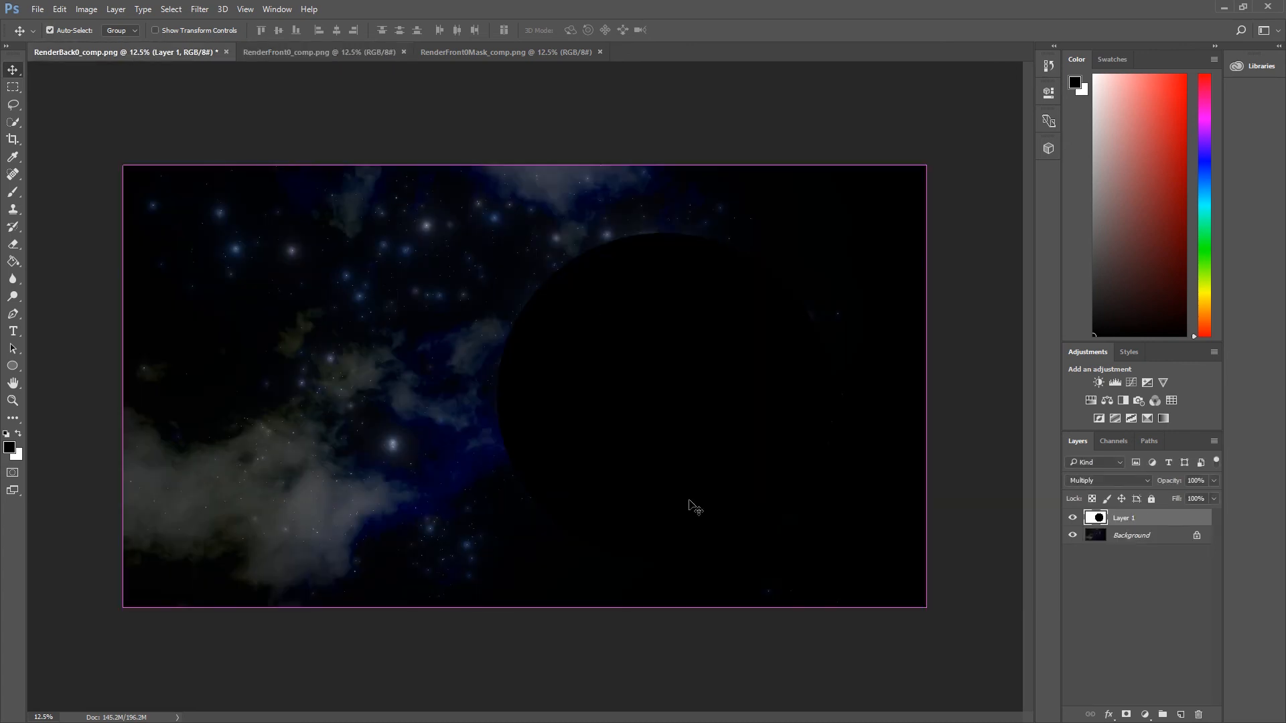
pyautogui.hotkey('ctrl', 'v')
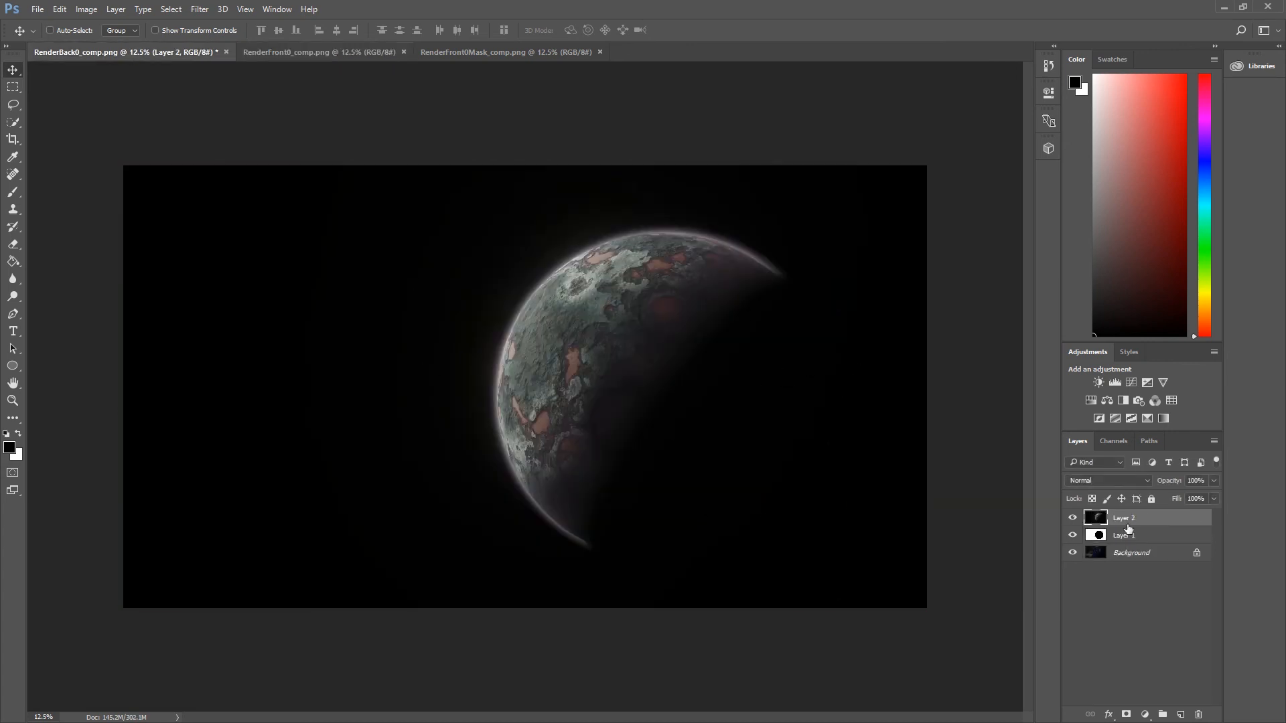
pyautogui.click(1100, 479)
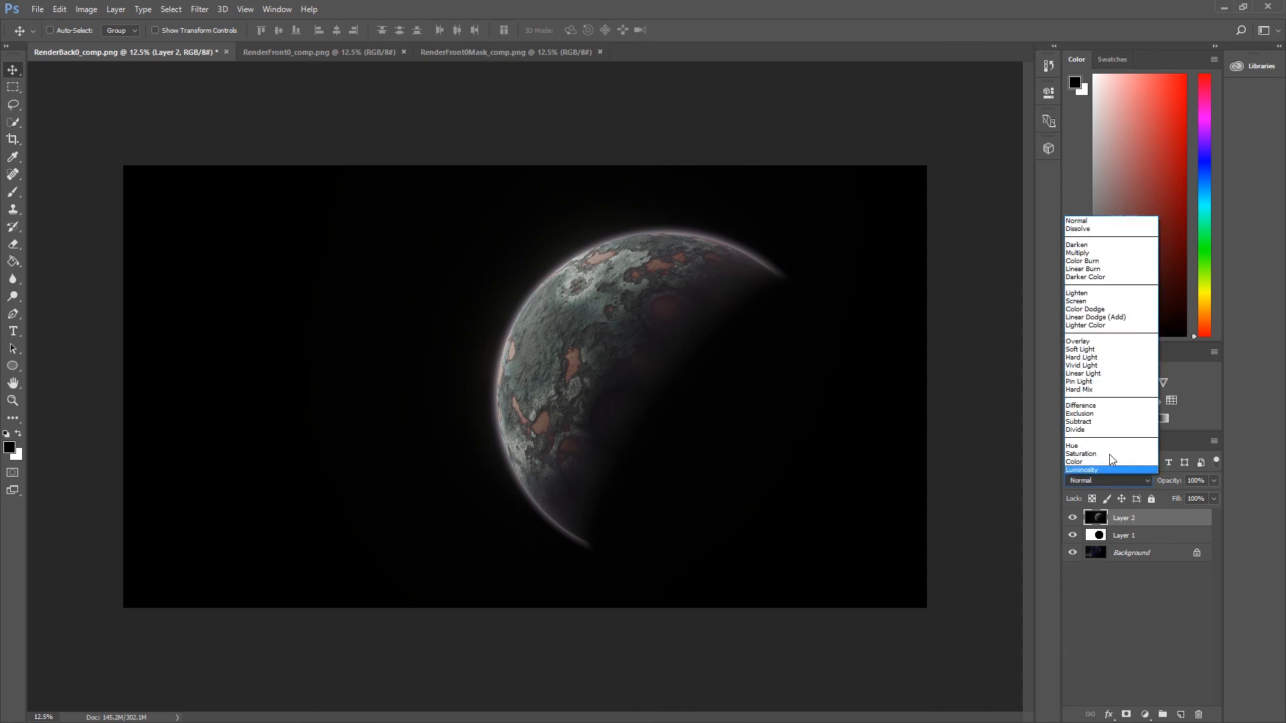
pyautogui.click(1088, 300)
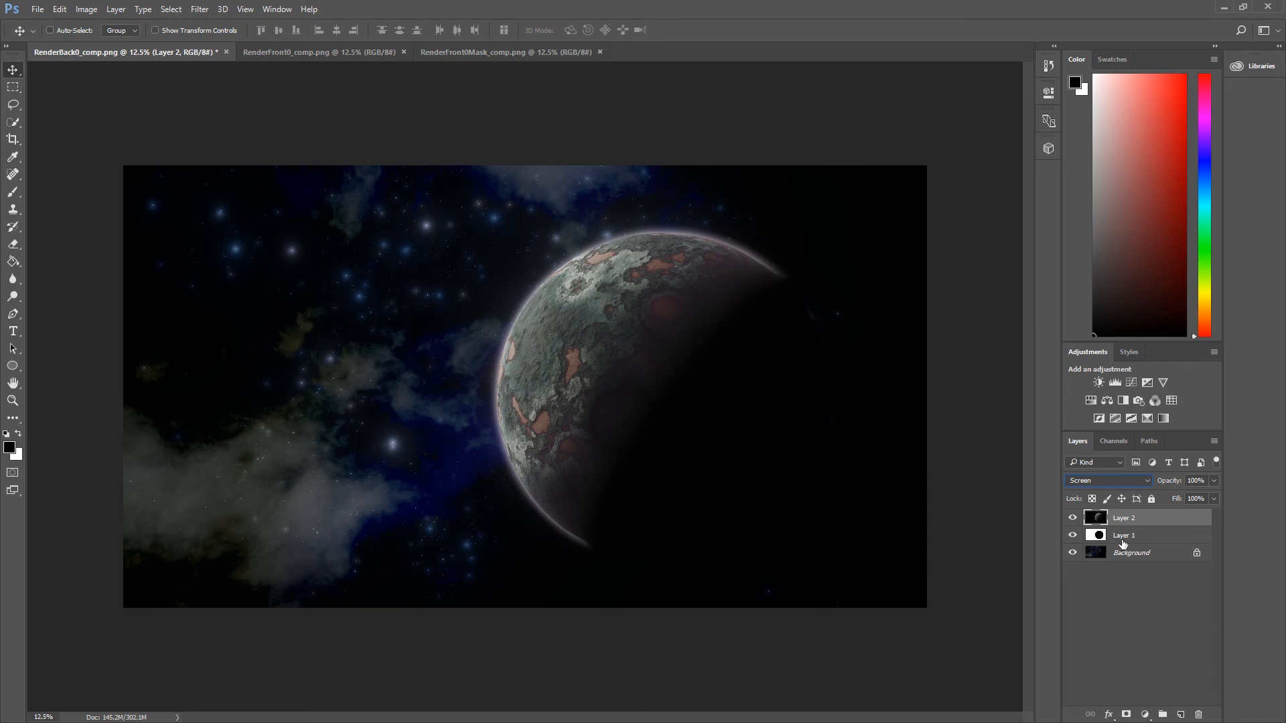
# - Link the planet layer with its mask layer and shift them slightly downward together
pyautogui.keyDown('shift'); pyautogui.click(1149, 539); pyautogui.keyUp('shift')
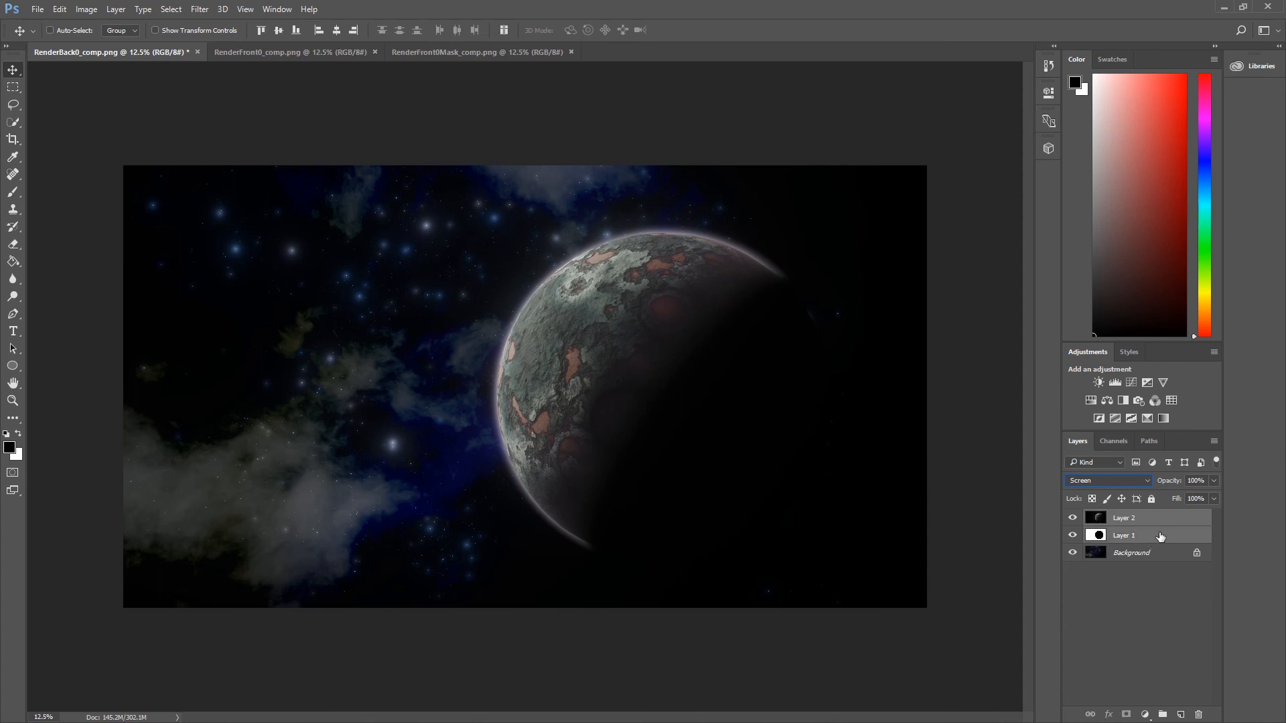
pyautogui.rightClick(1160, 537)
pyautogui.click(1004, 373)
pyautogui.click(1127, 522)
pyautogui.moveTo(559, 376)
pyautogui.mouseDown()
pyautogui.moveTo(415, 409)
pyautogui.moveTo(532, 377)
pyautogui.moveTo(268, 355)
pyautogui.moveTo(550, 360)
pyautogui.moveTo(239, 361)
pyautogui.moveTo(656, 406)
pyautogui.moveTo(541, 393)
pyautogui.moveTo(572, 380)
pyautogui.moveTo(560, 381)
pyautogui.mouseUp()
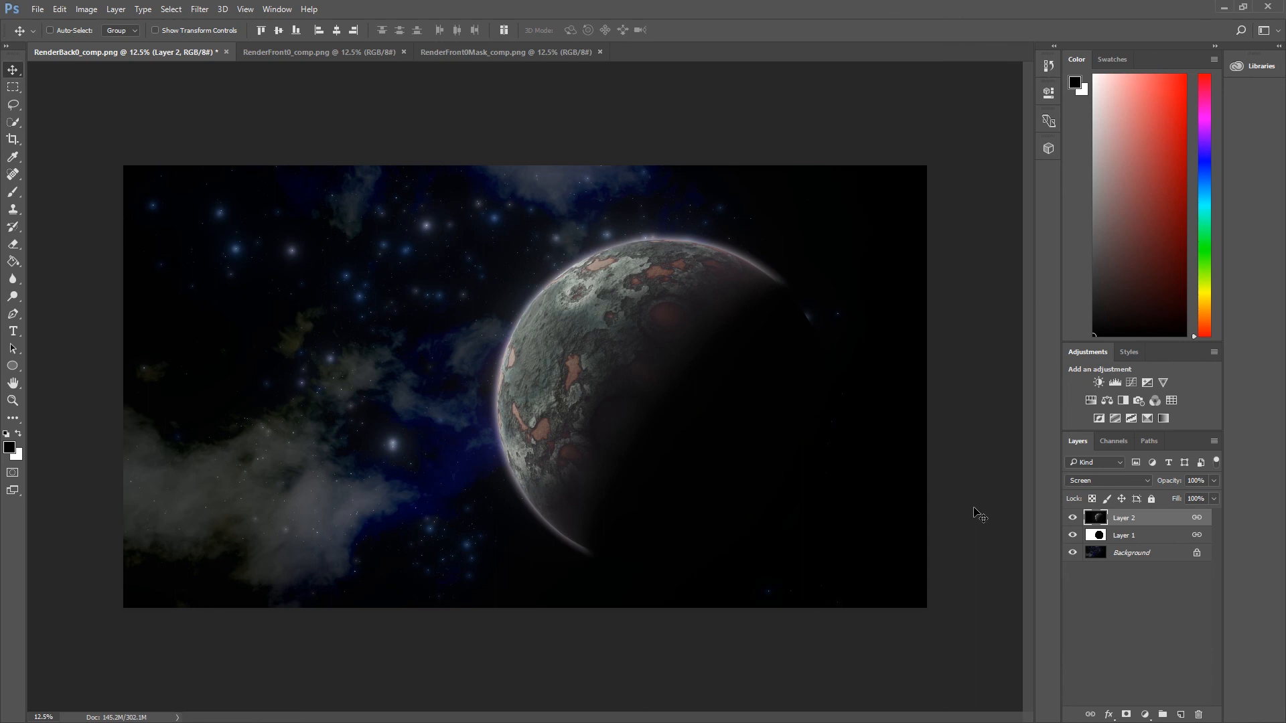
# - Scale the linked planet and mask layers together to about 139% and reposition the enlarged planet over the starfield
pyautogui.click(1152, 535)
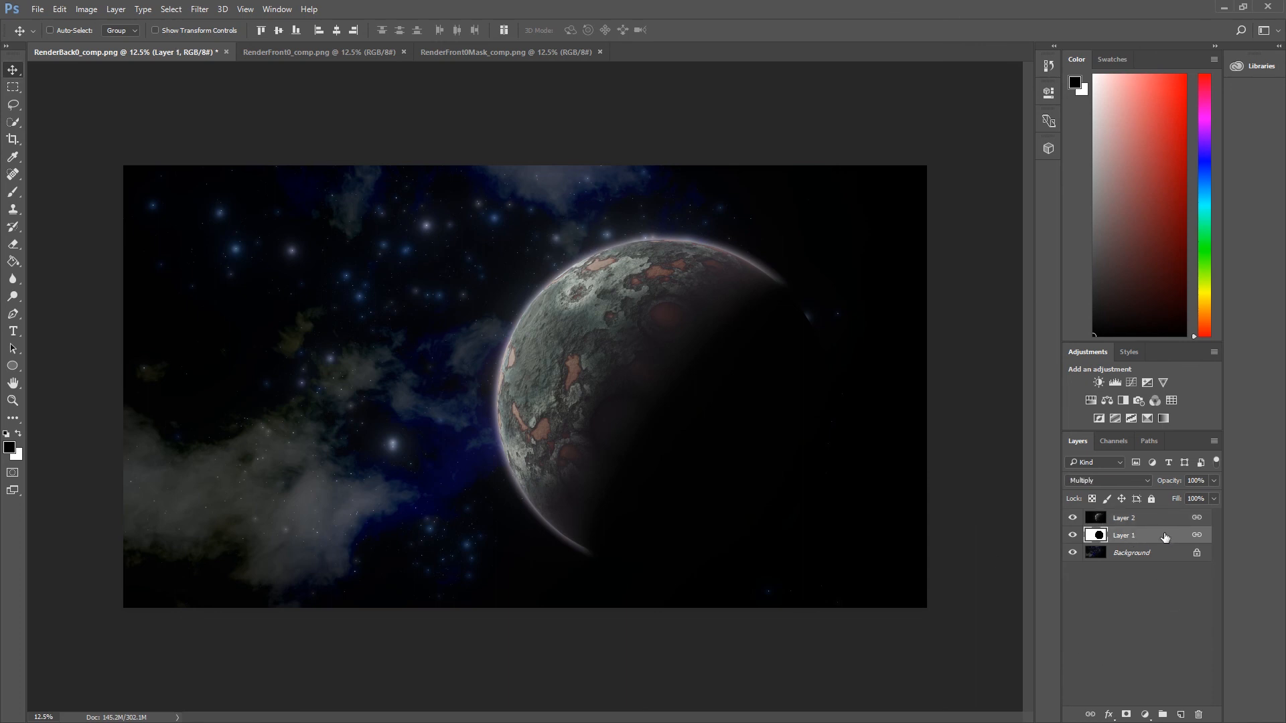
pyautogui.keyDown('shift'); pyautogui.click(1145, 519); pyautogui.keyUp('shift')
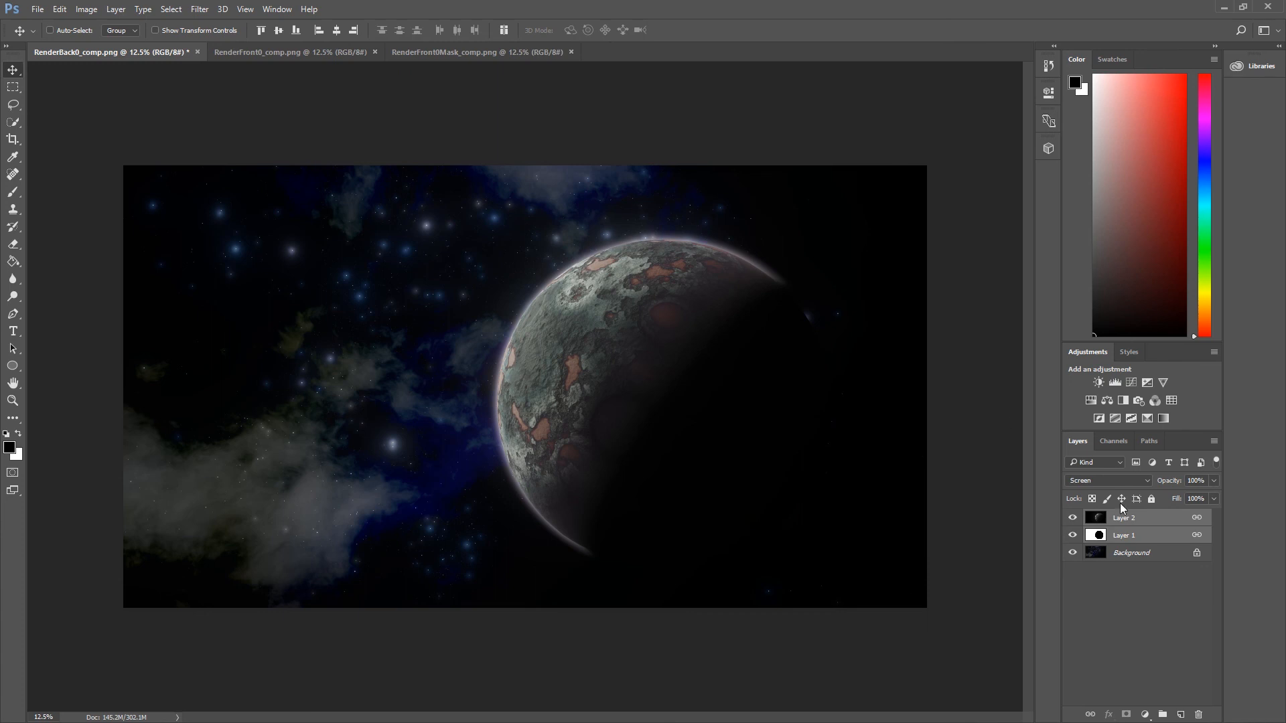
pyautogui.click(59, 8)
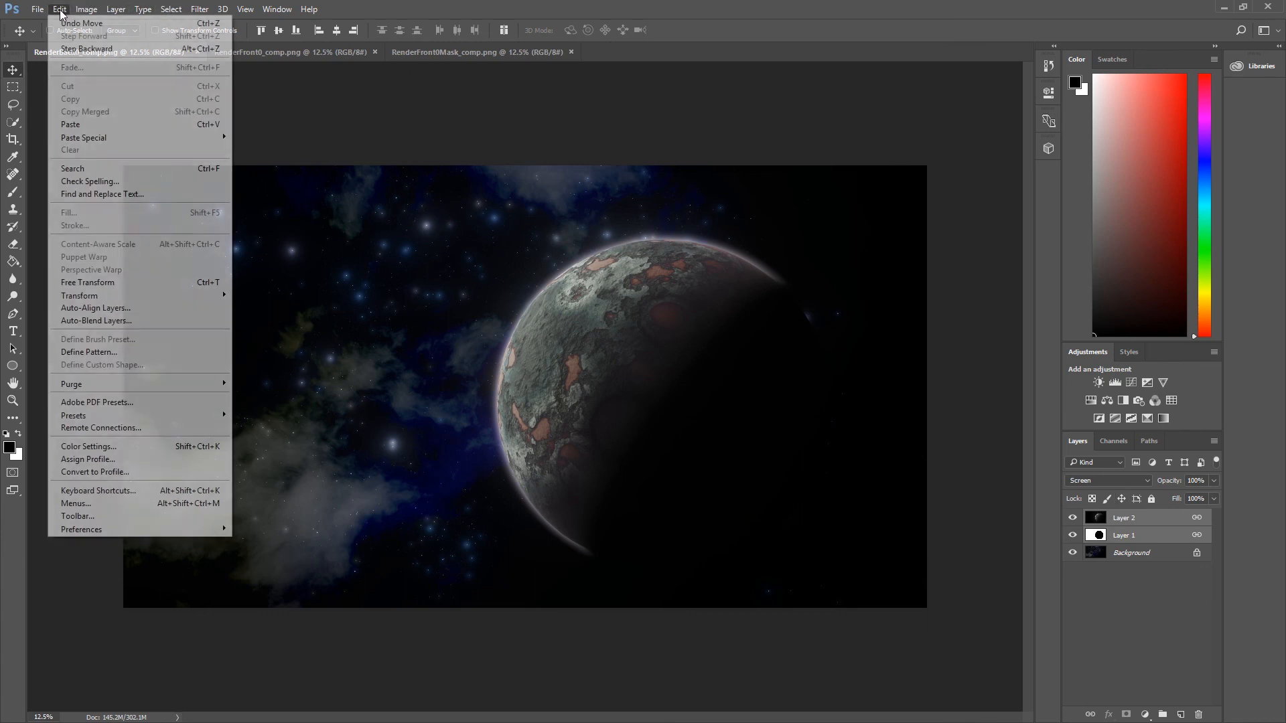
pyautogui.moveTo(178, 293)
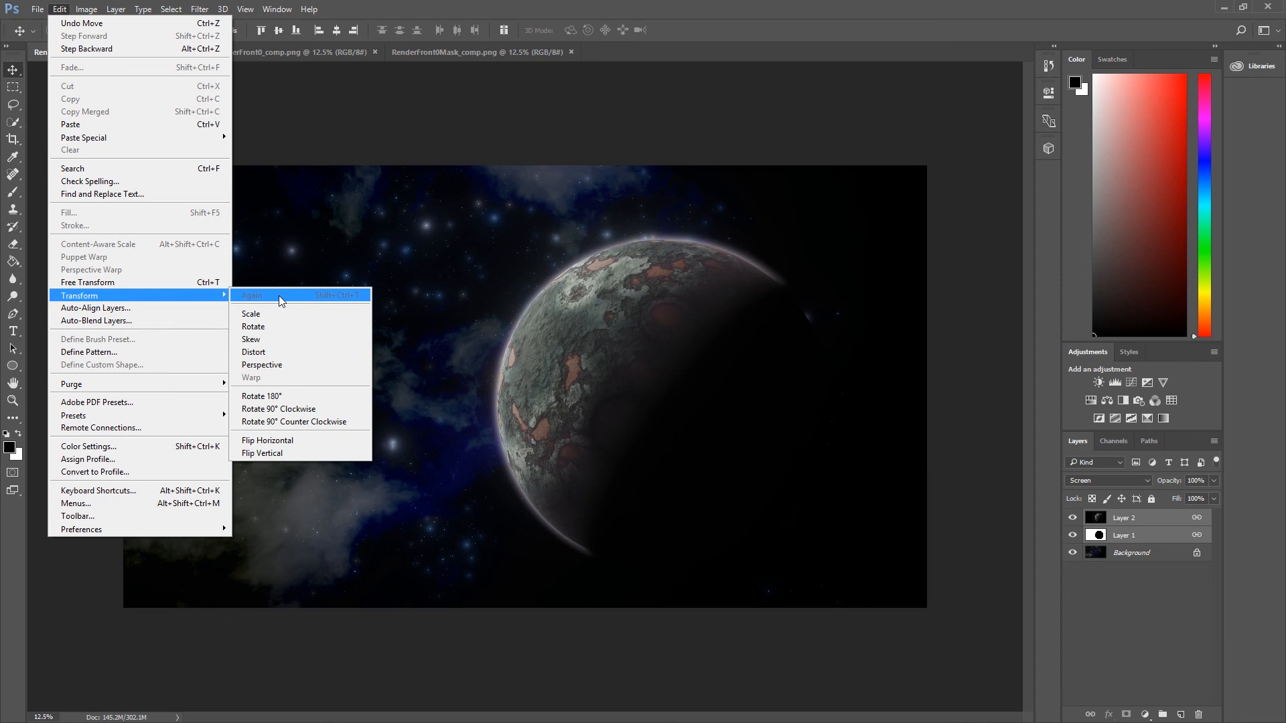
pyautogui.click(283, 313)
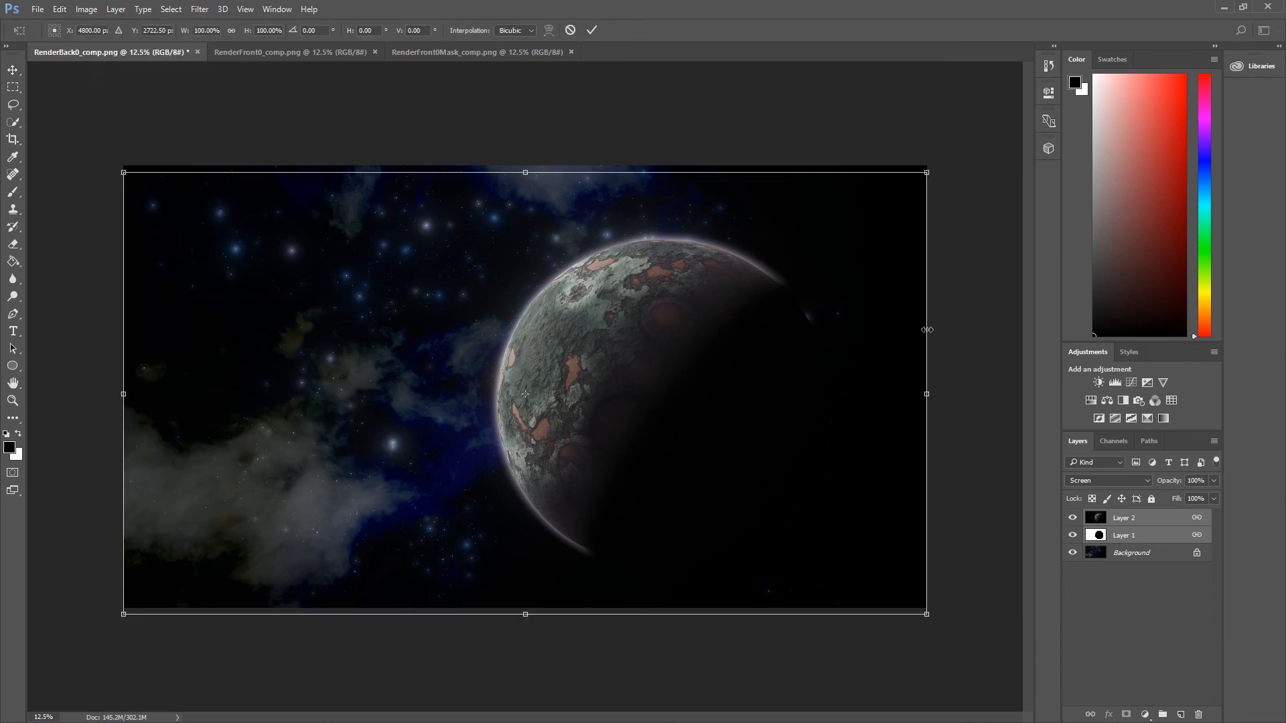
pyautogui.moveTo(928, 168); pyautogui.dragTo(1247, 3)
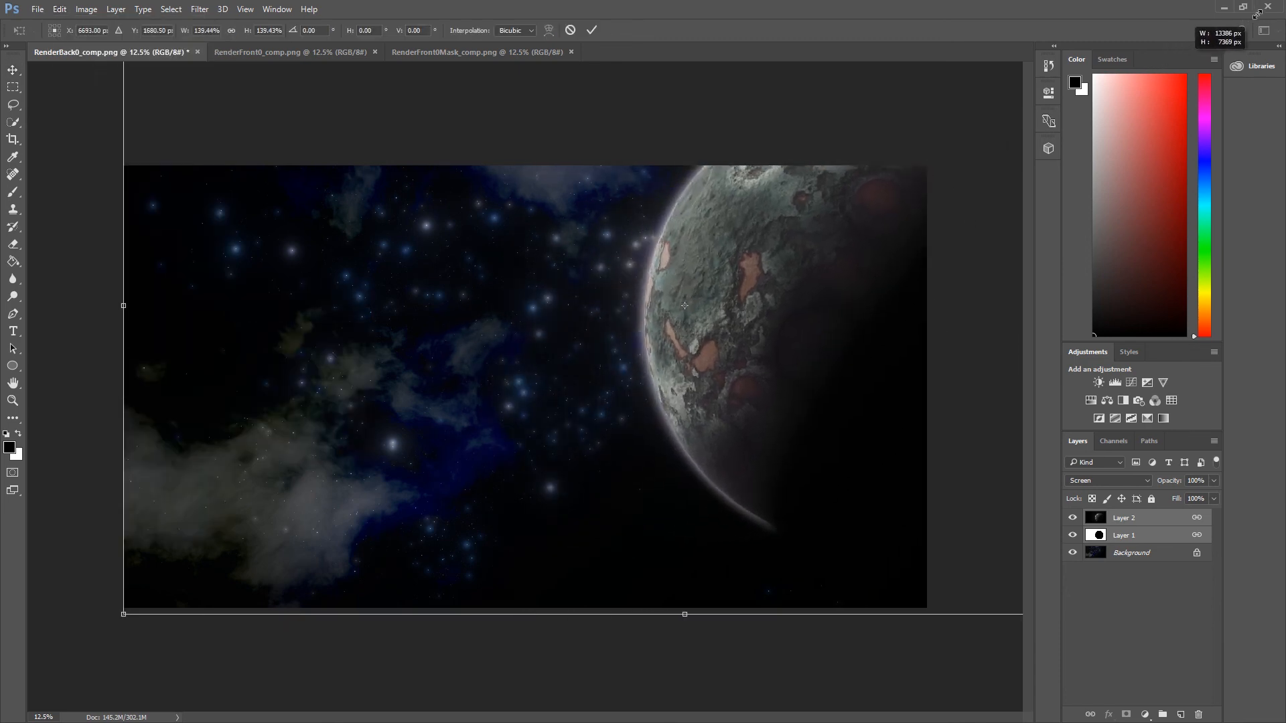
pyautogui.moveTo(726, 381); pyautogui.dragTo(577, 464)
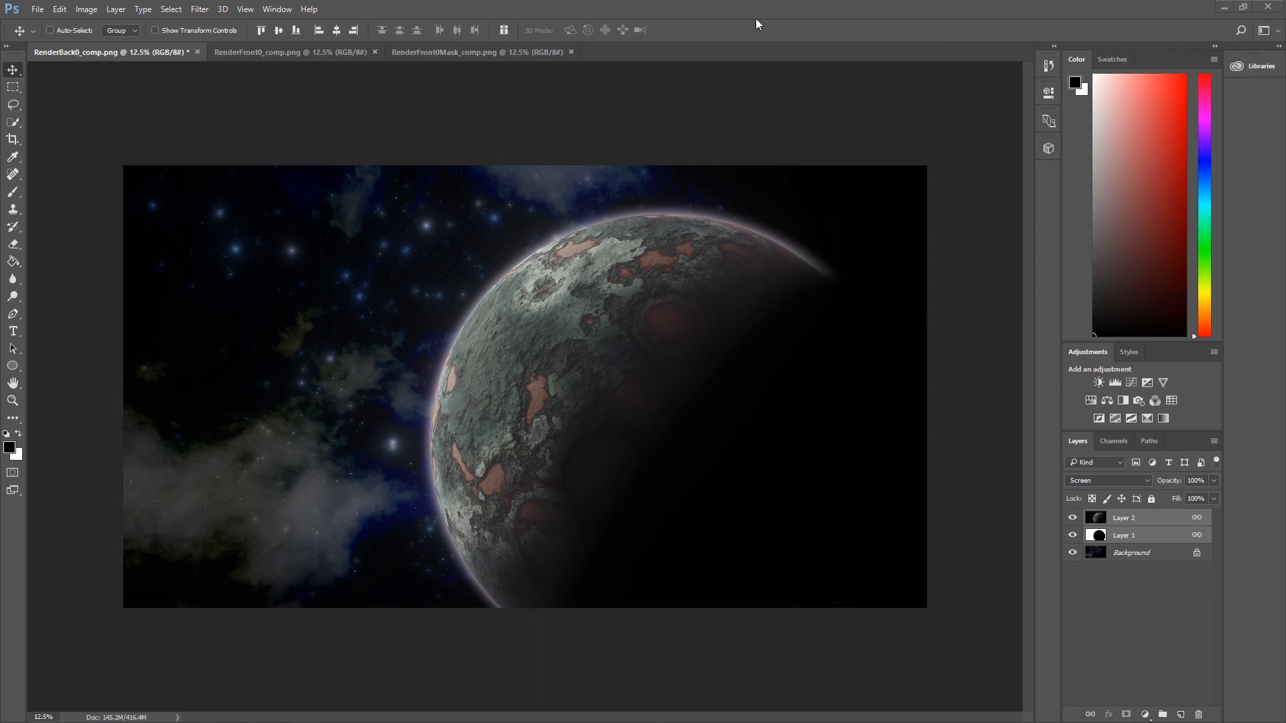
# - Open RenderFront2Mask.png and RenderFront2Only.png, and resize the mask image to 5000 pixels wide
pyautogui.moveTo(755, 18); pyautogui.dragTo(693, 49)
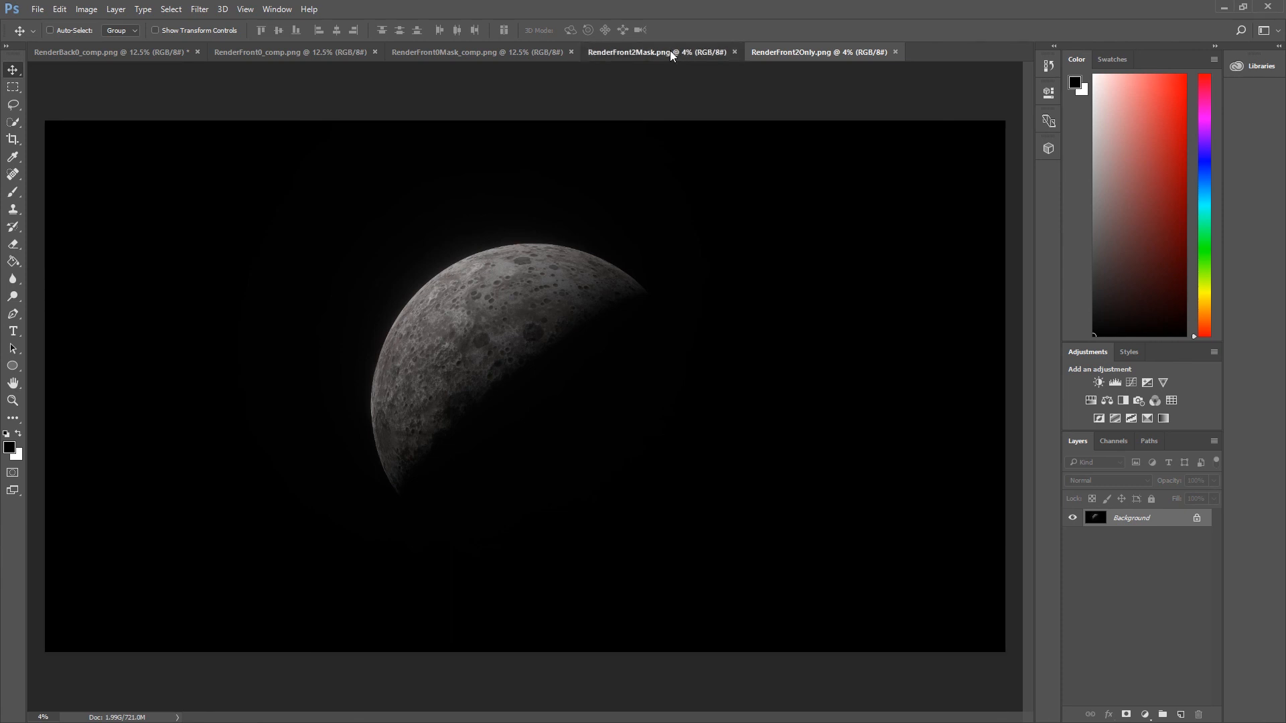
pyautogui.click(670, 51)
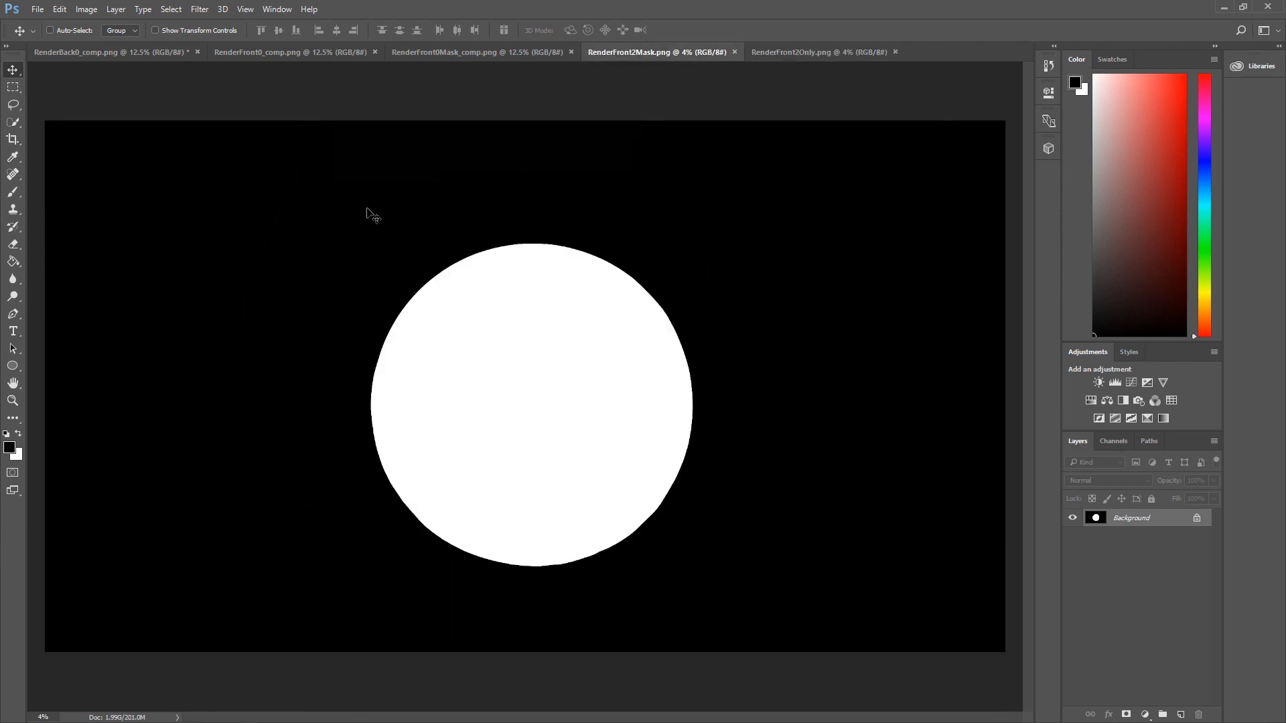
pyautogui.click(89, 9)
pyautogui.click(114, 104)
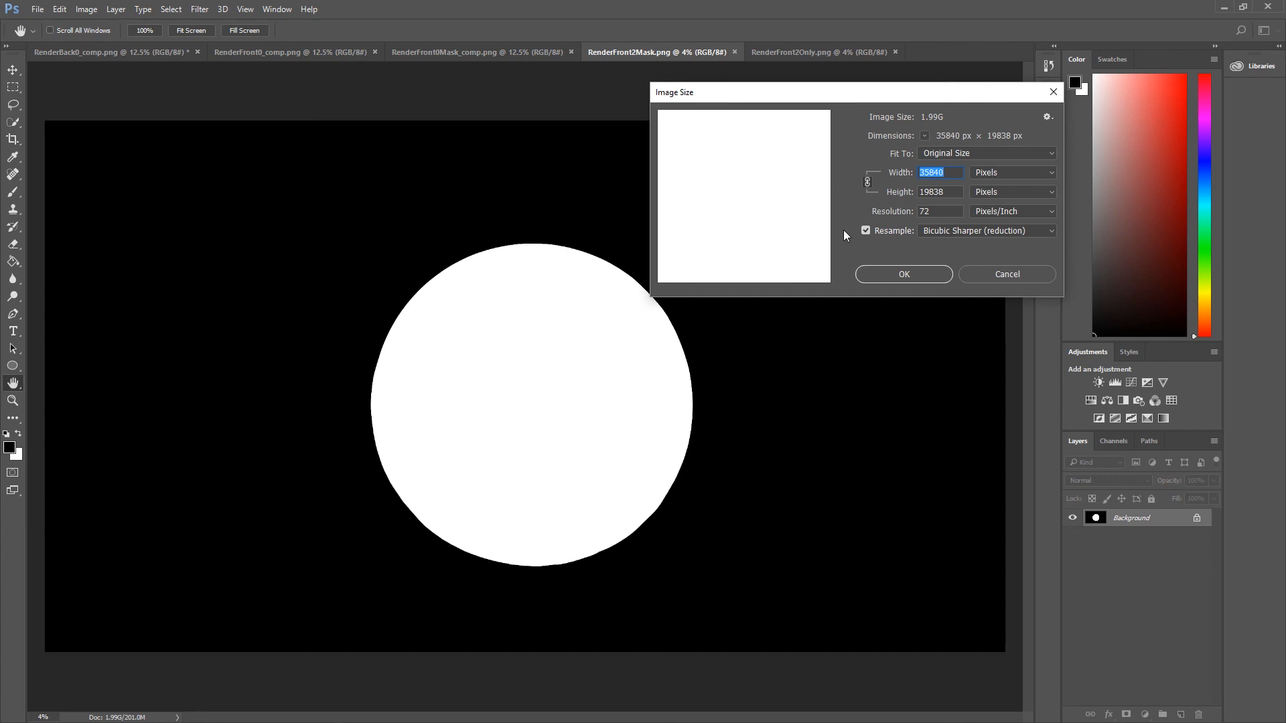
pyautogui.write('5000')
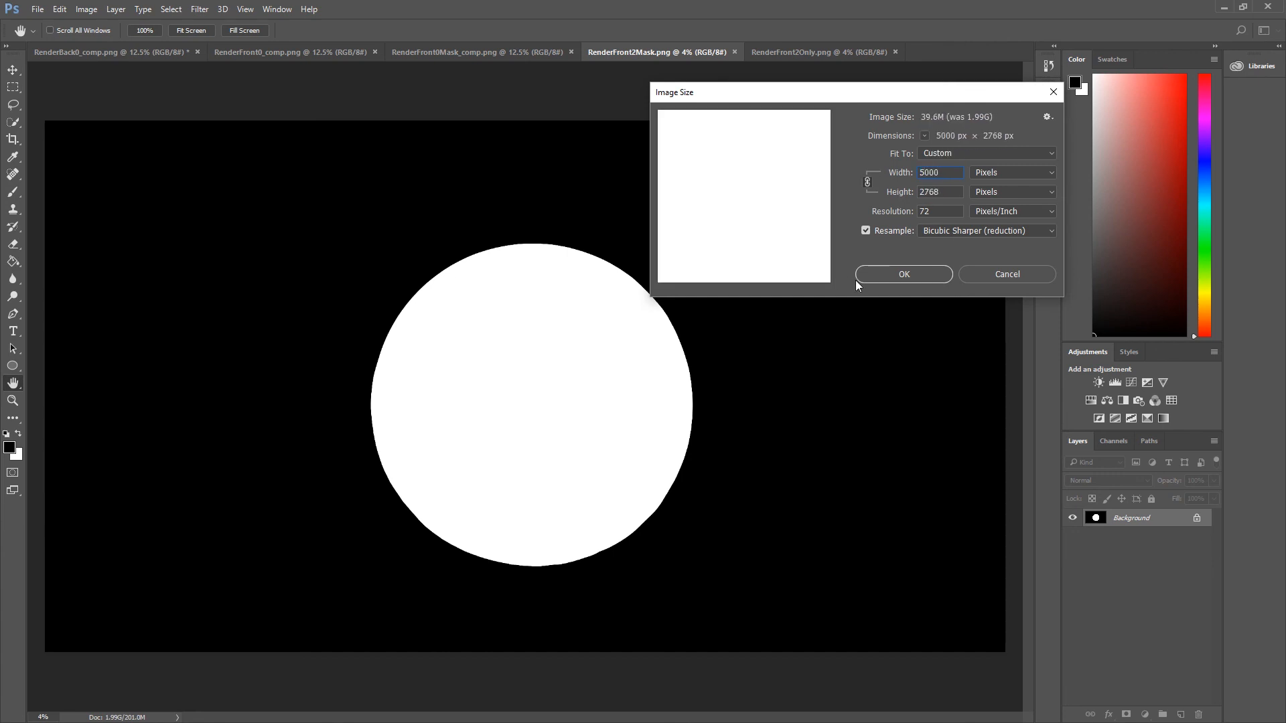
pyautogui.click(904, 275)
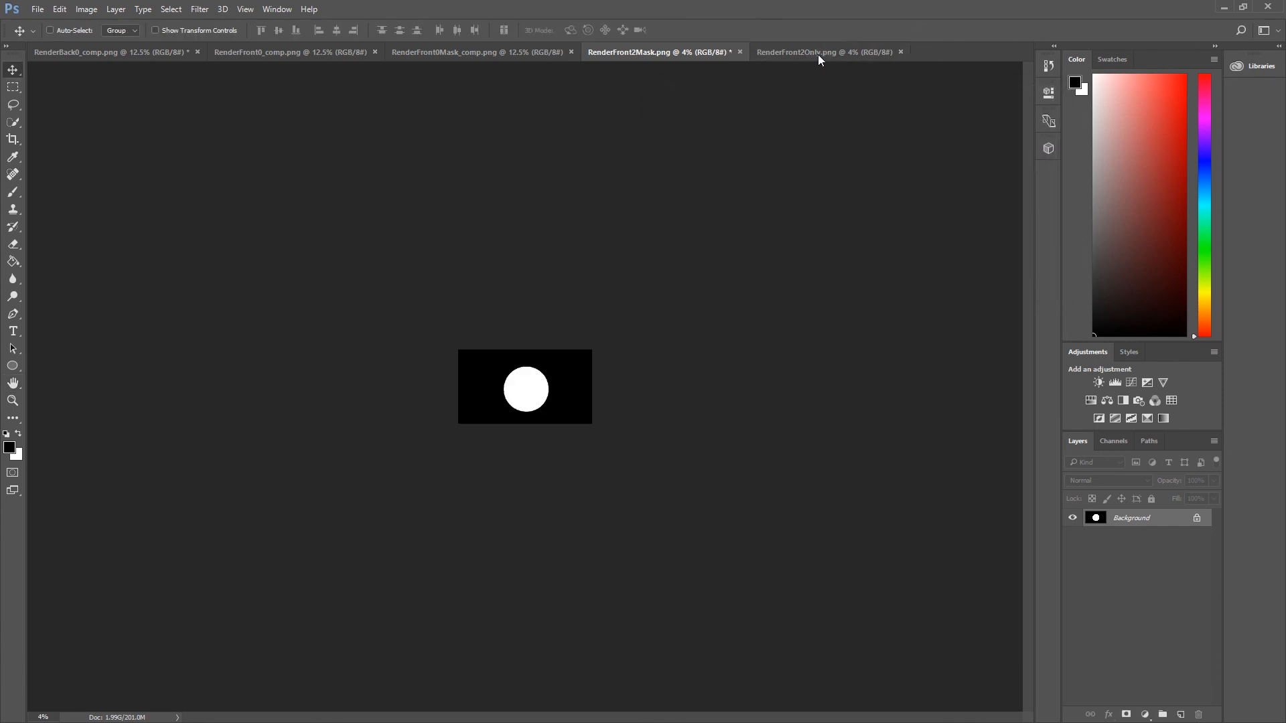
# - Resize the RenderFront2Only.png moon render to 5000 pixels wide, keeping its proportions
pyautogui.click(818, 54)
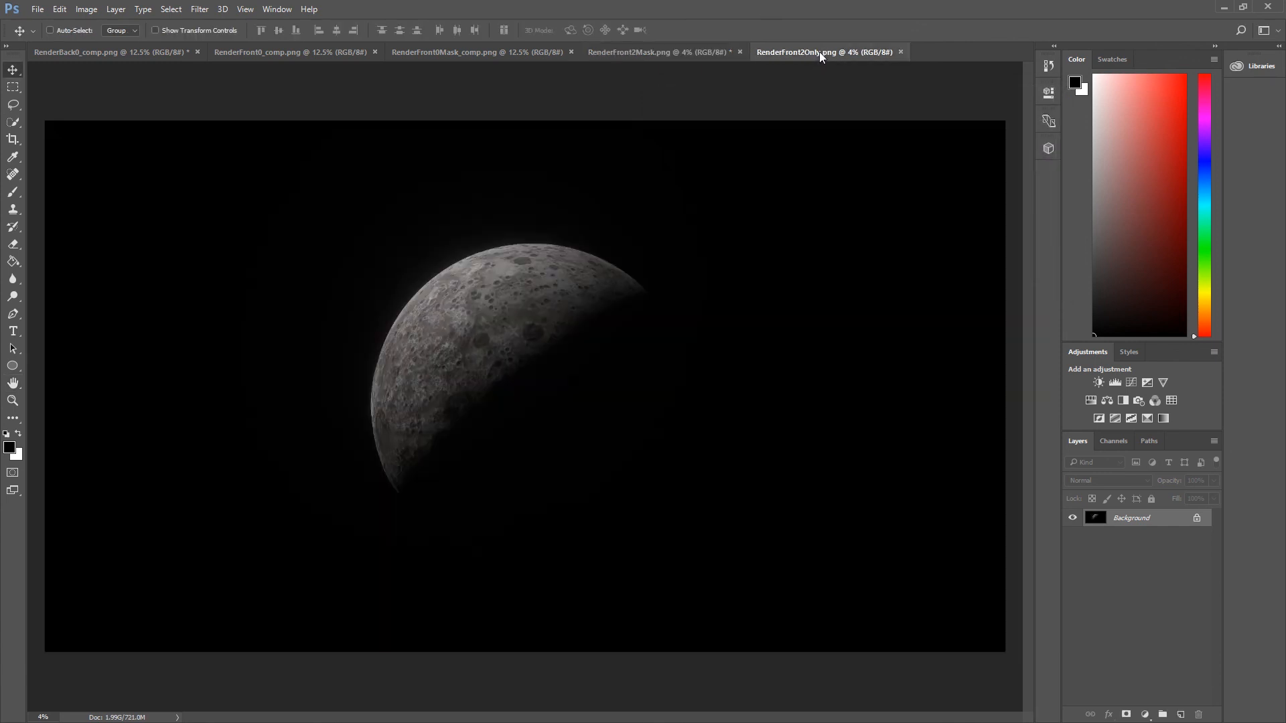
pyautogui.click(59, 9)
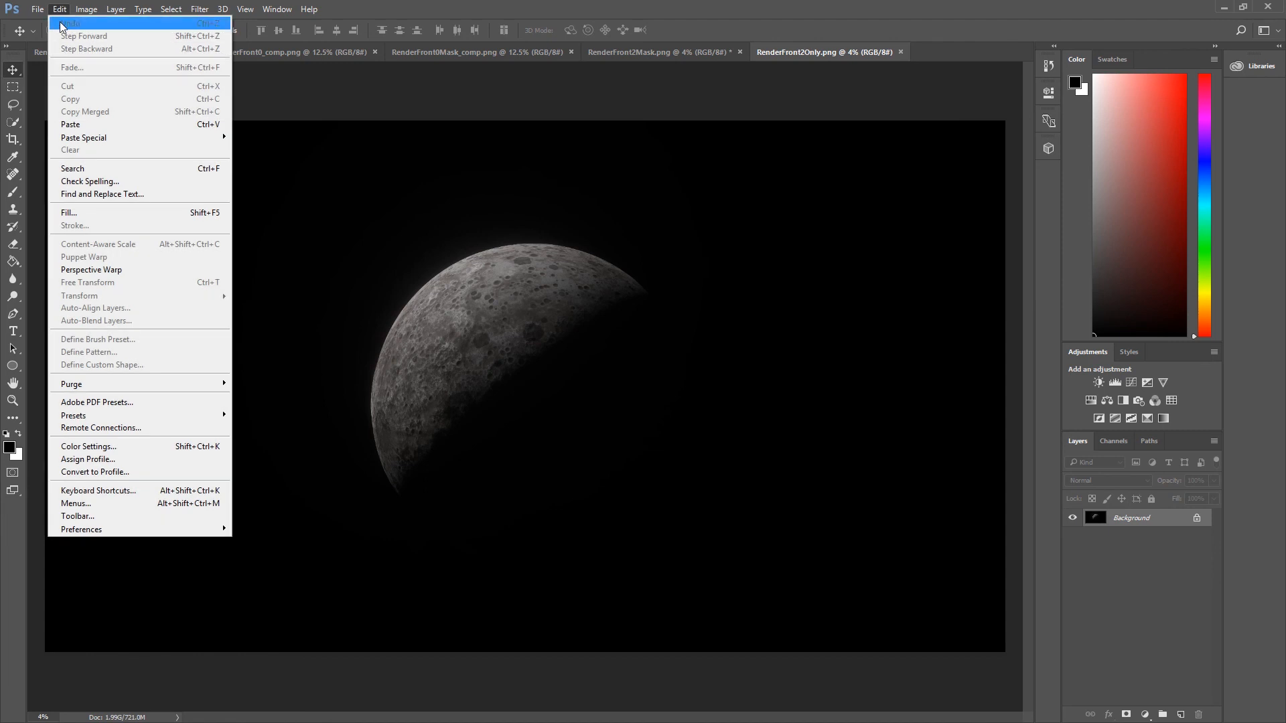
pyautogui.moveTo(86, 10)
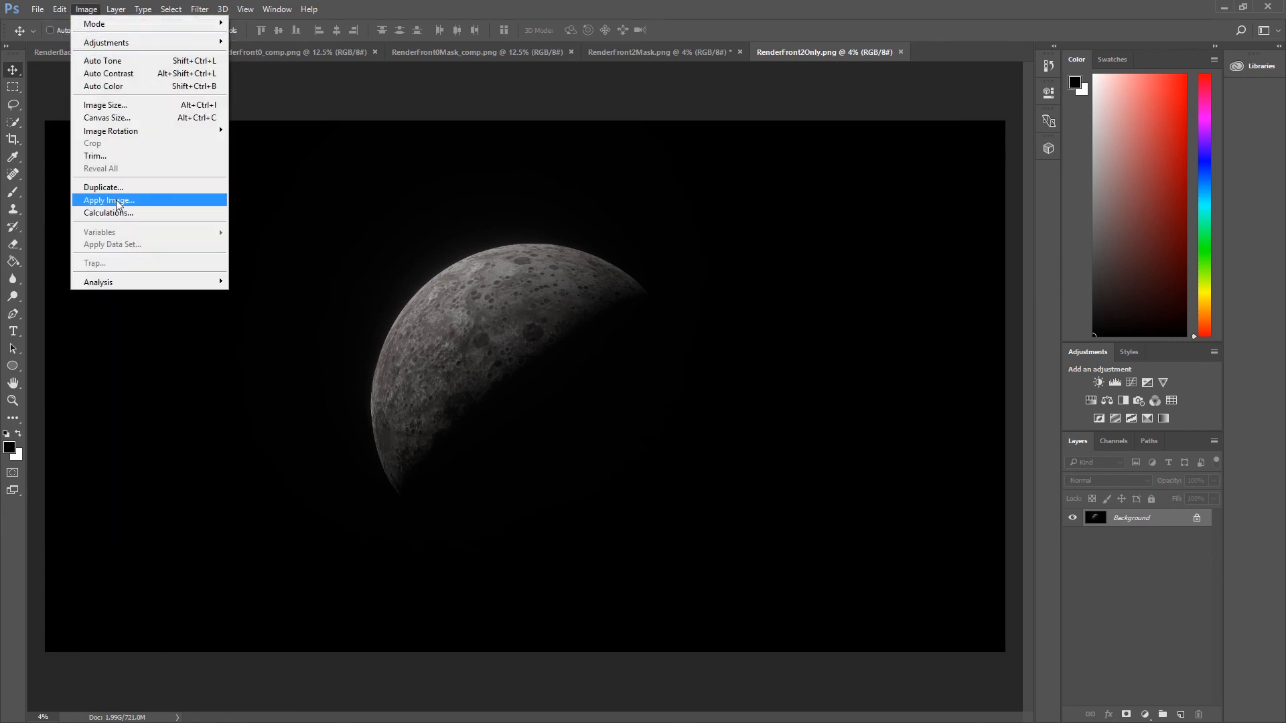
pyautogui.click(105, 105)
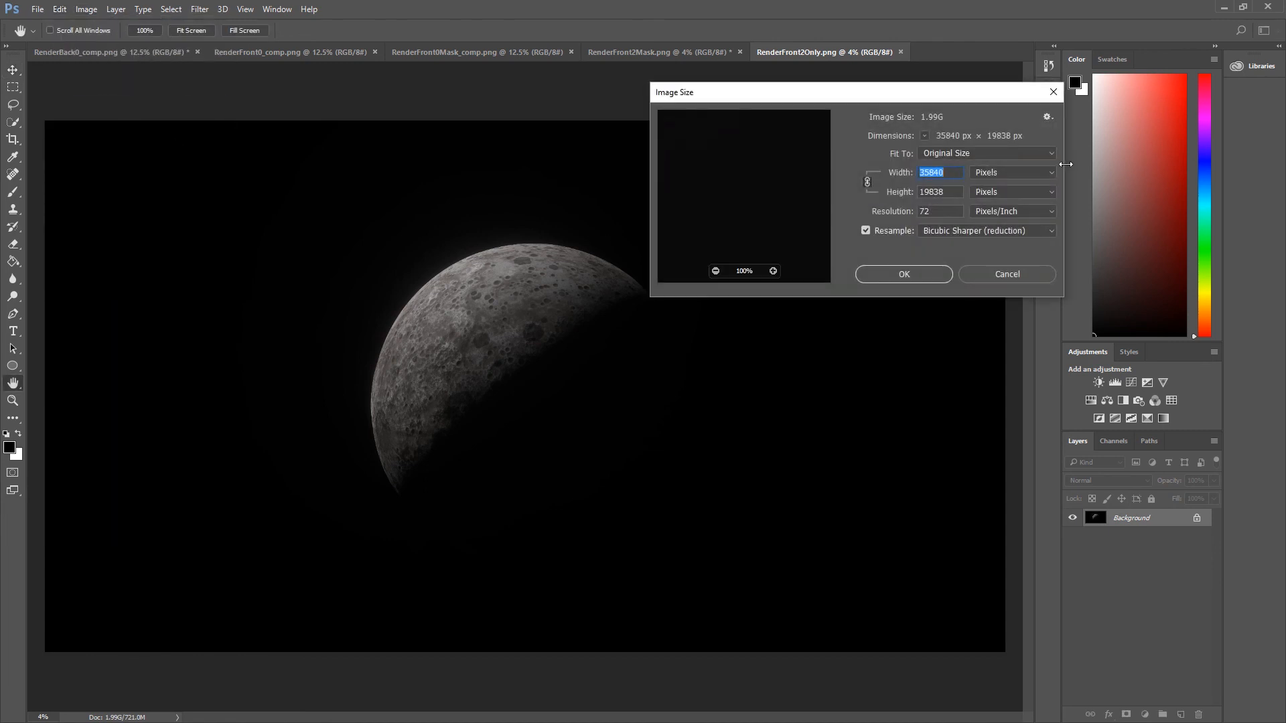
pyautogui.write('5000')
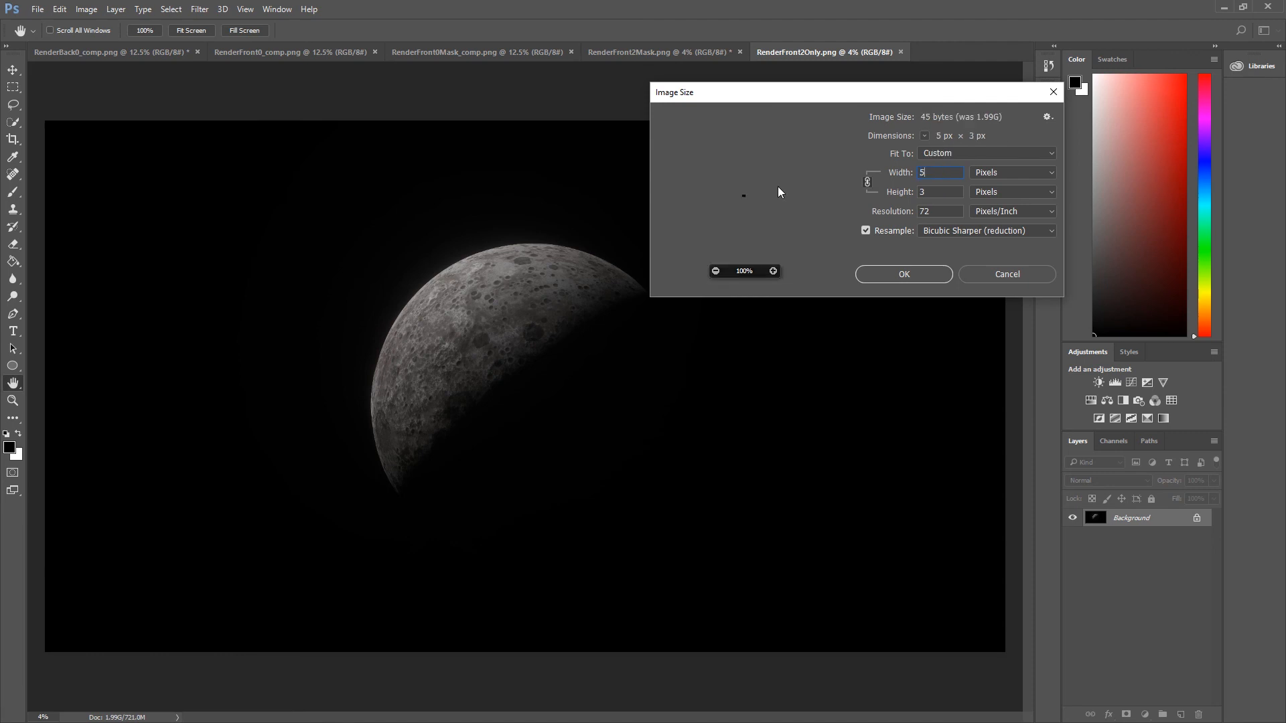
pyautogui.click(900, 275)
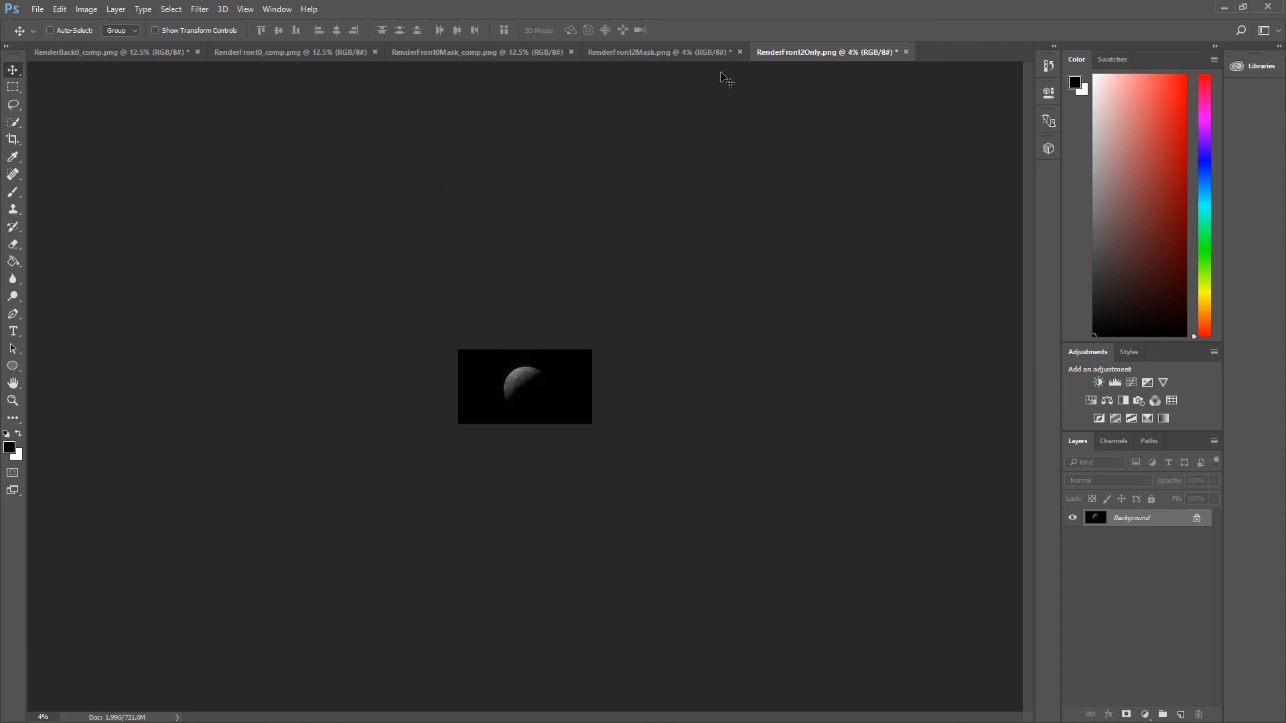
# - Copy the entire RenderFront2Mask.png image into the RenderBack0_comp.png composition as a new top layer
pyautogui.click(651, 50)
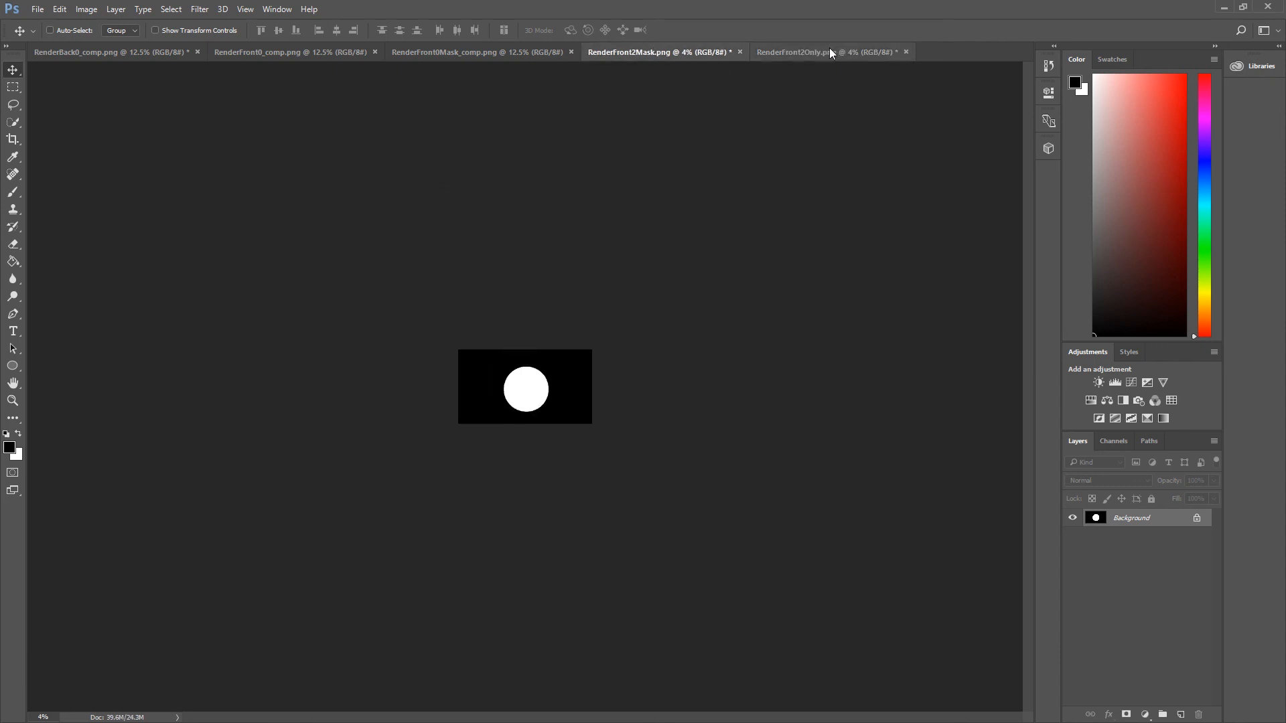
pyautogui.click(829, 50)
pyautogui.click(668, 53)
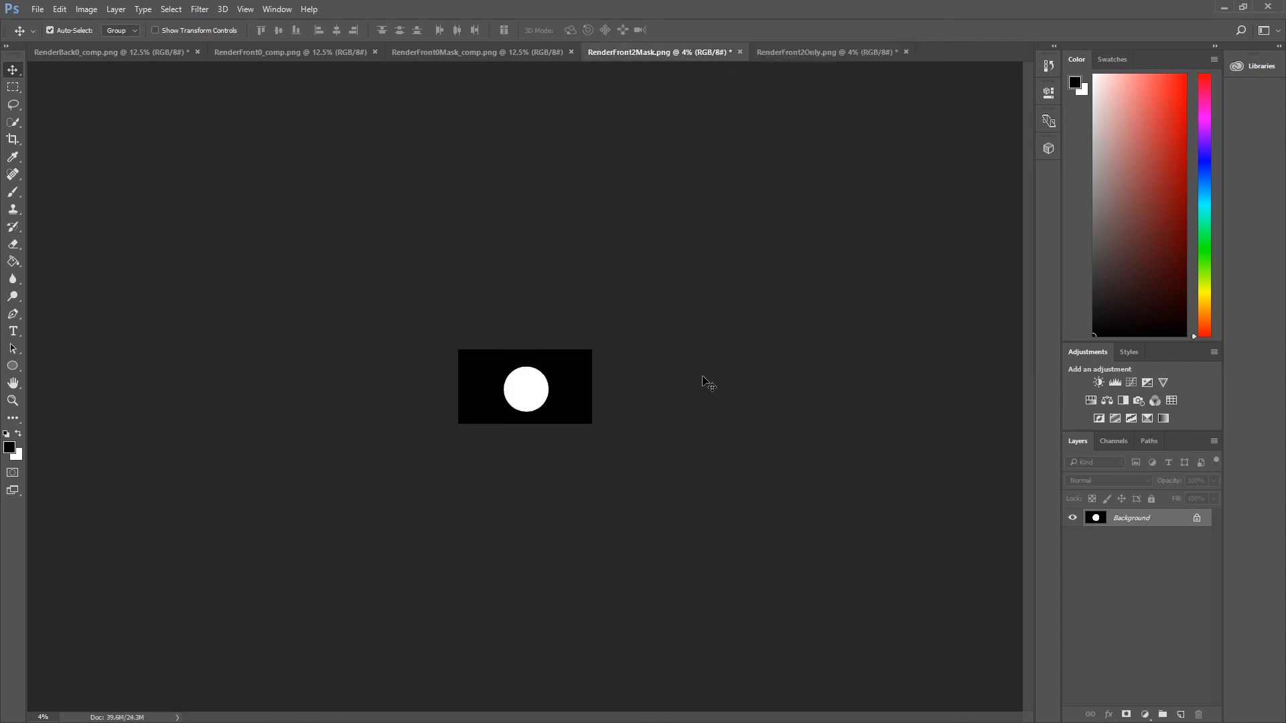
pyautogui.hotkey('ctrl', 'a')
pyautogui.click(85, 56)
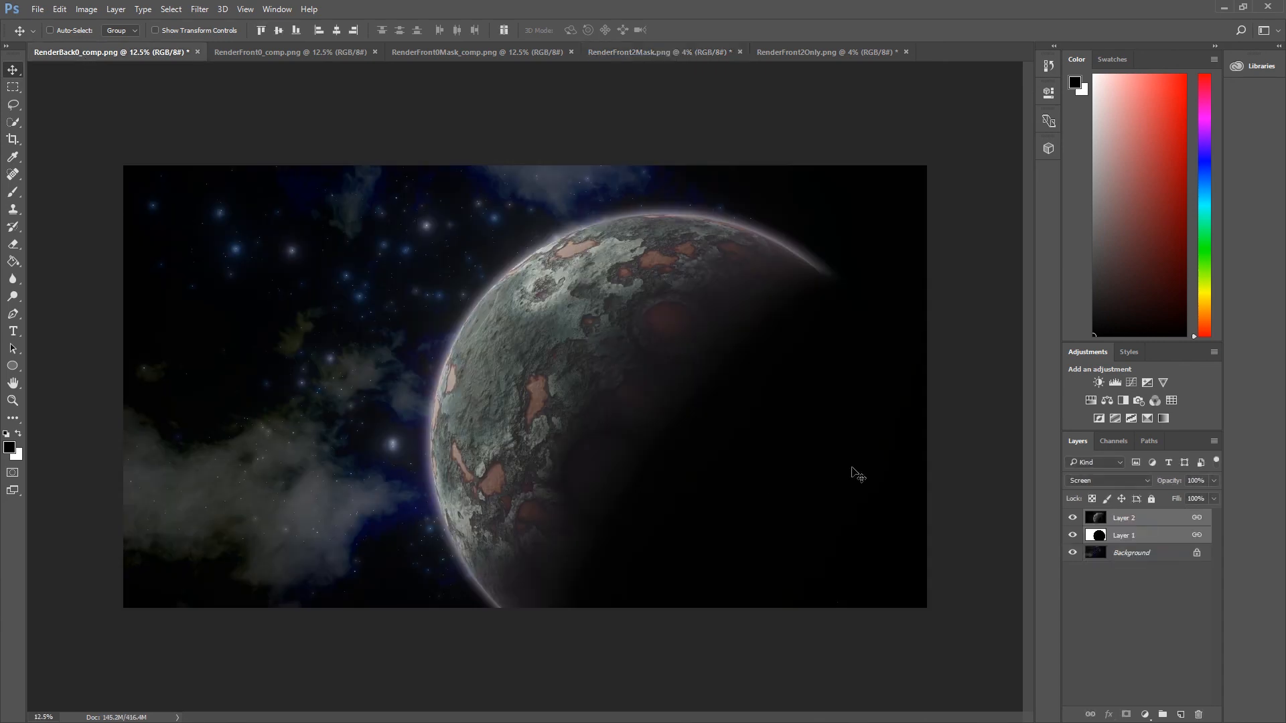
pyautogui.hotkey('ctrl', 'v')
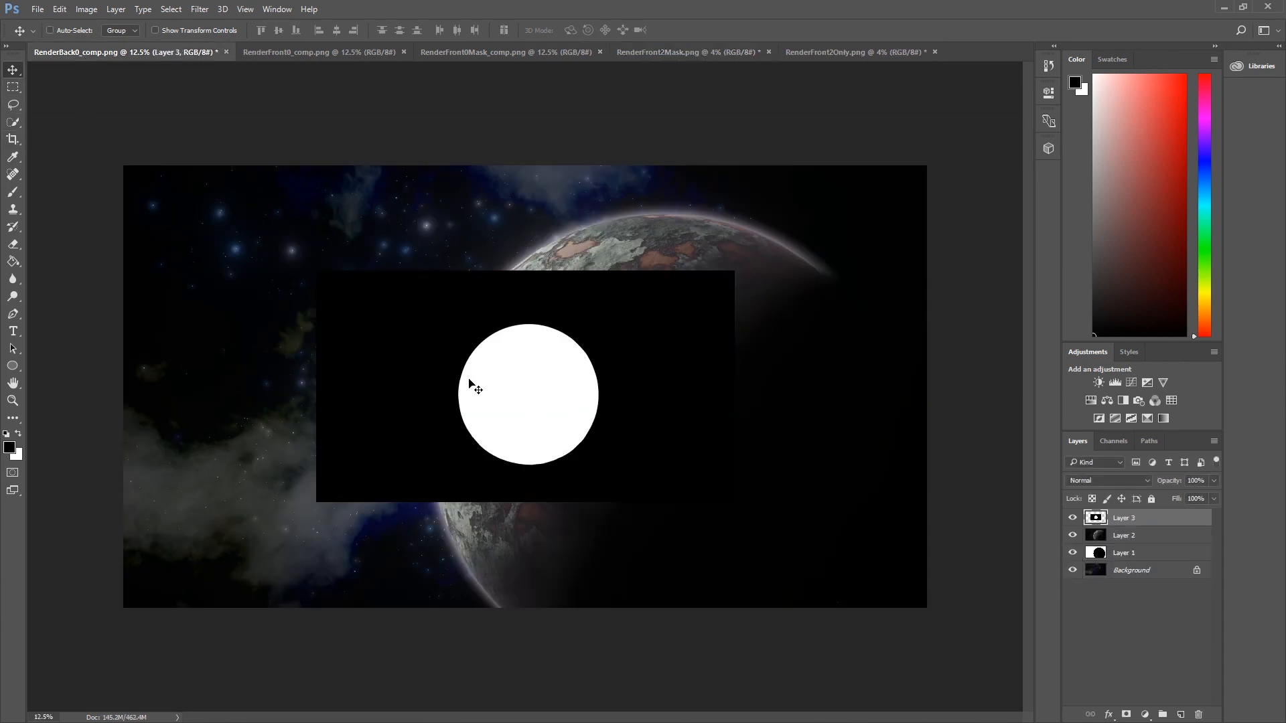
# - Copy the entire RenderFront2Only.png moon render into RenderBack0_comp.png as a layer above the moon mask
pyautogui.click(844, 51)
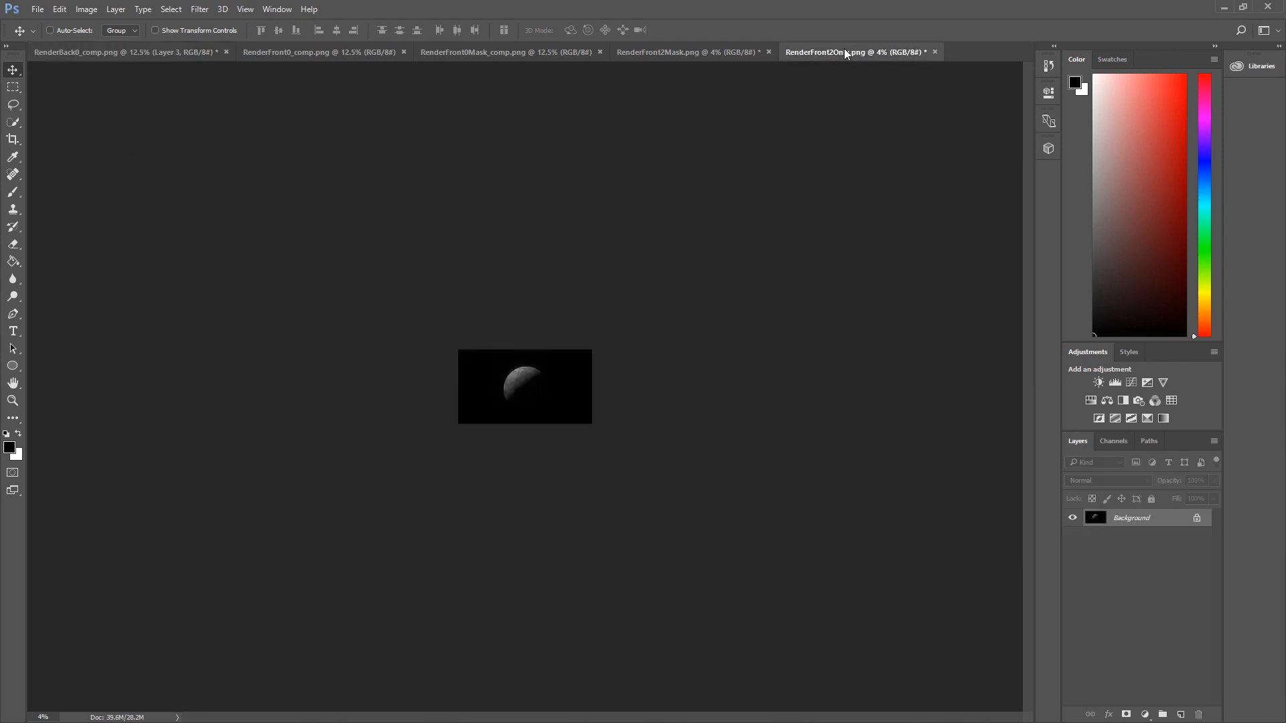
pyautogui.click(710, 51)
pyautogui.click(842, 52)
pyautogui.hotkey('ctrl', 'a')
pyautogui.moveTo(527, 354); pyautogui.dragTo(344, 415)
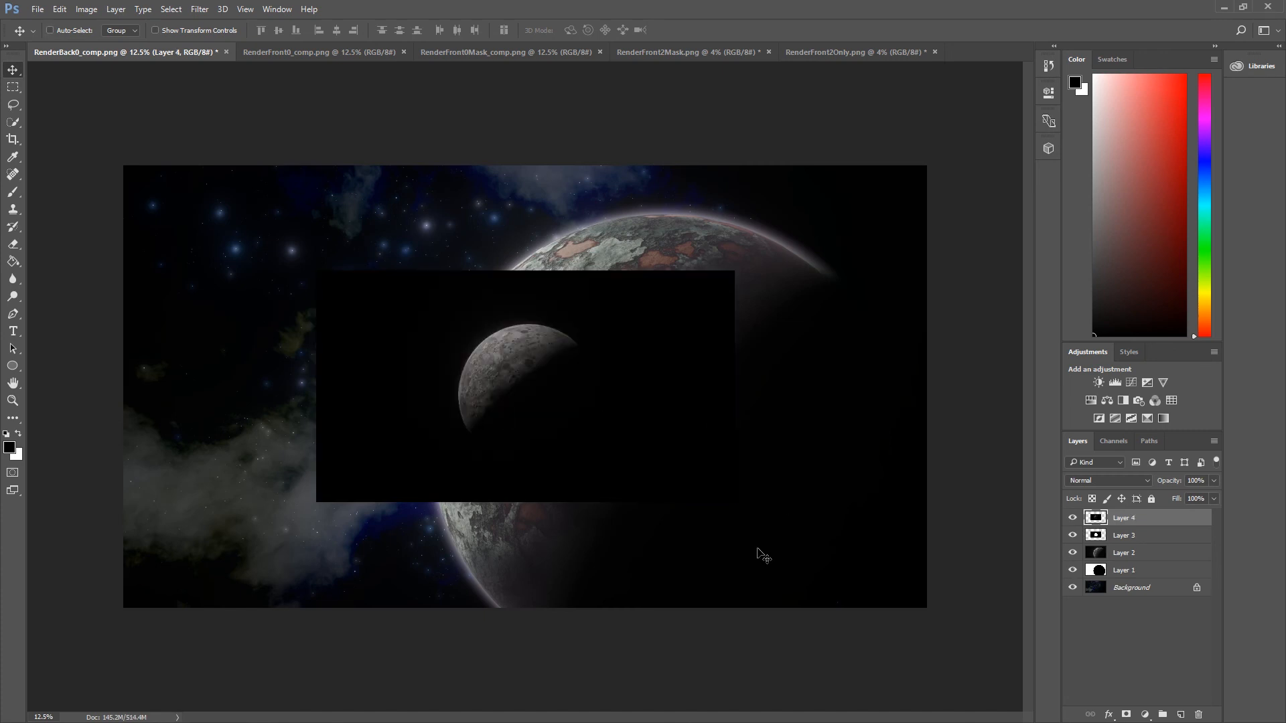
# - Link the moon render layer with its mask layer and deselect both
pyautogui.keyDown('shift'); pyautogui.click(1165, 536); pyautogui.keyUp('shift')
pyautogui.rightClick(1165, 536)
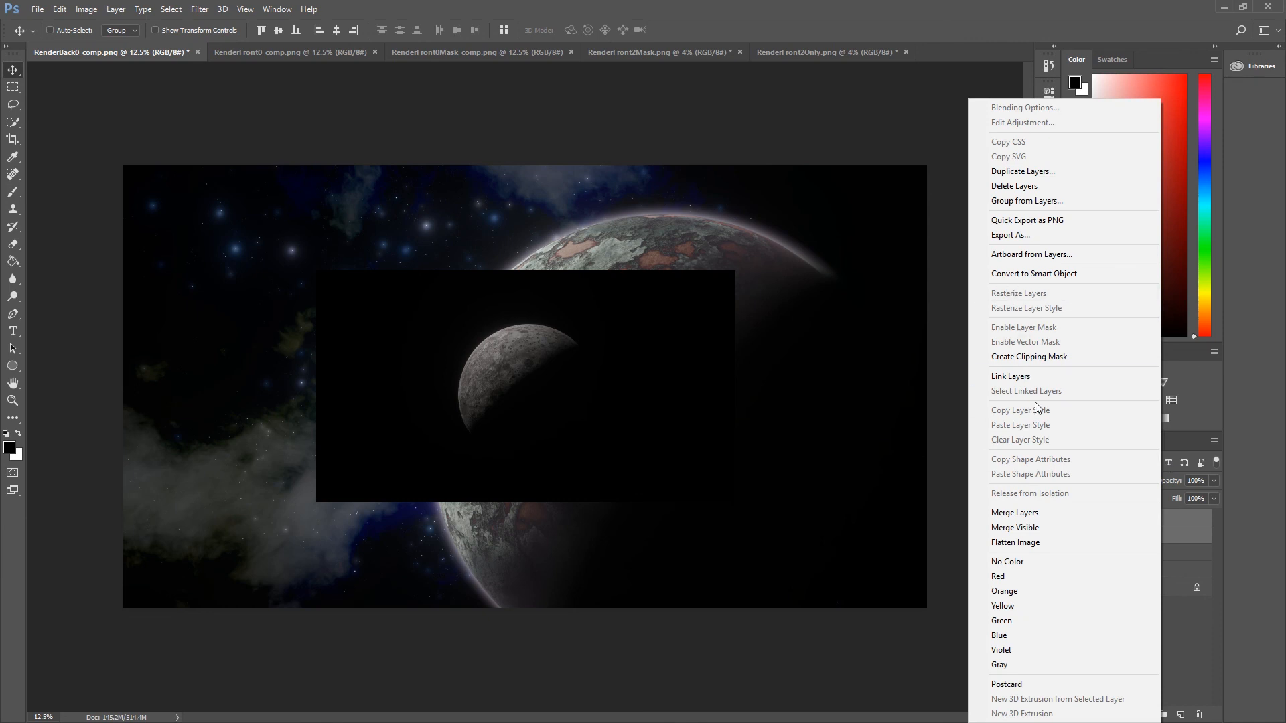
pyautogui.click(1031, 378)
pyautogui.click(1150, 654)
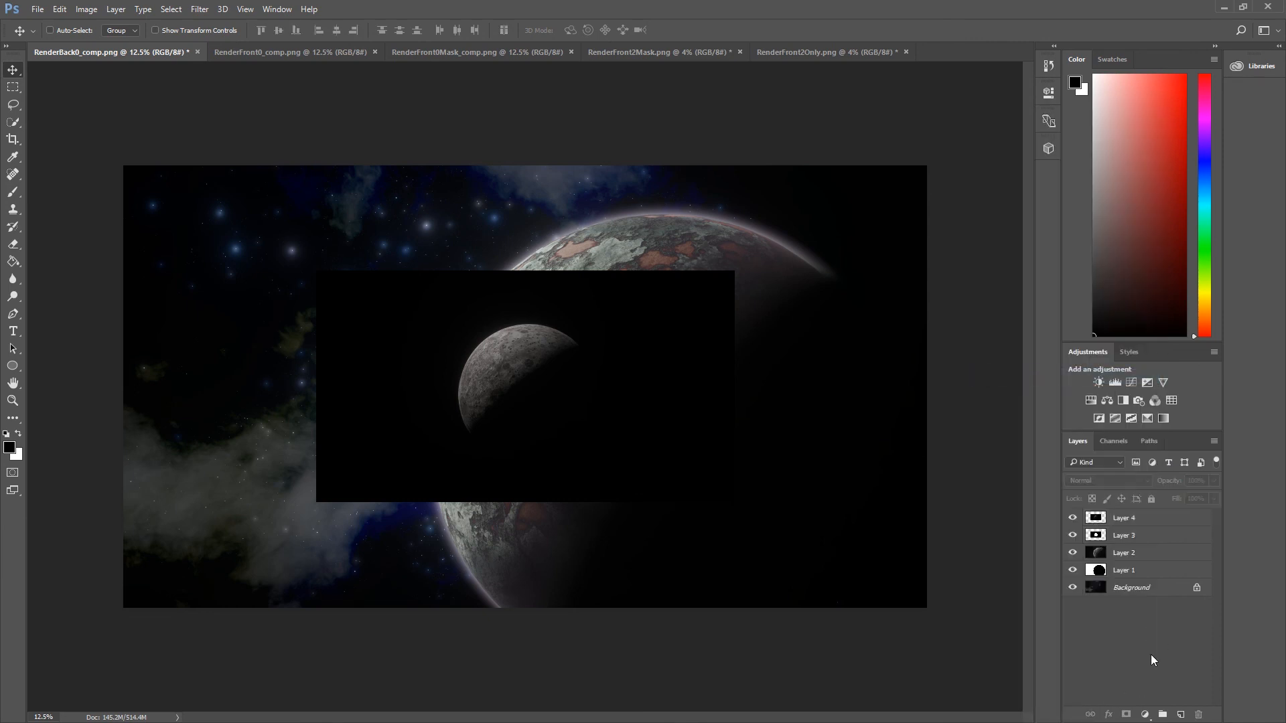
# - Fill the empty area around the moon mask on Layer 3 with black and invert the layer's colors
pyautogui.click(1153, 536)
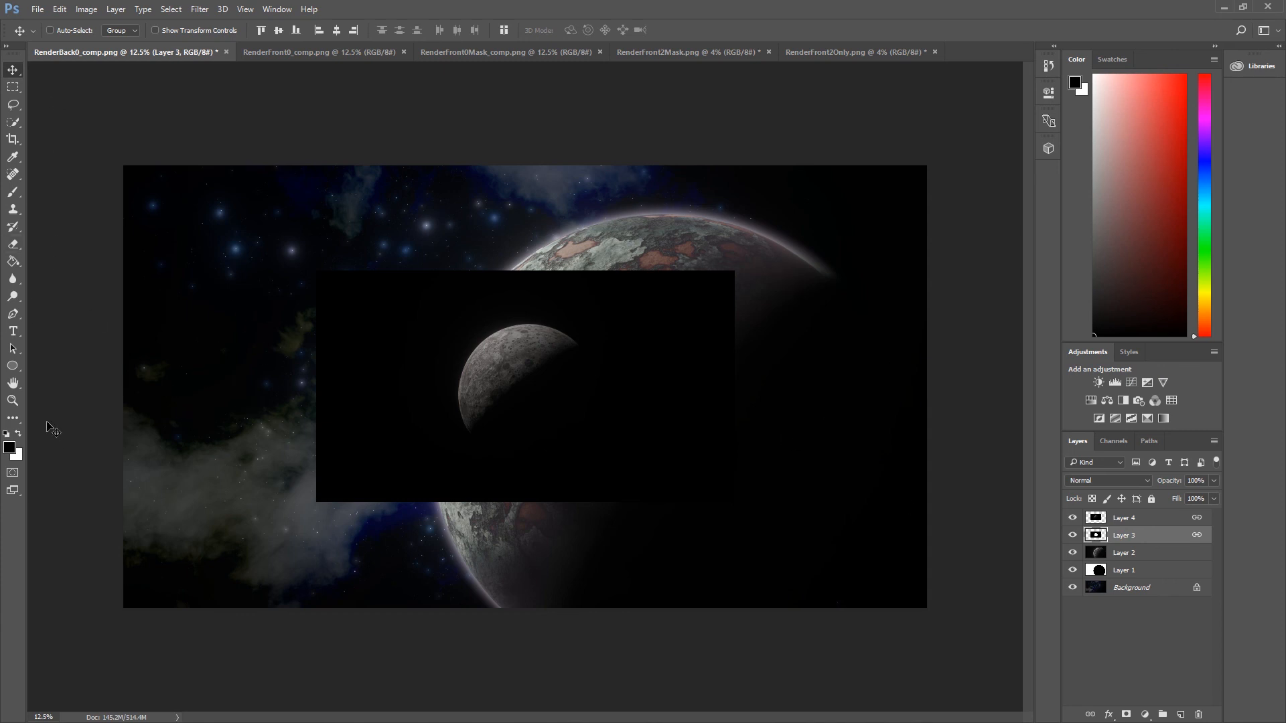
pyautogui.click(13, 262)
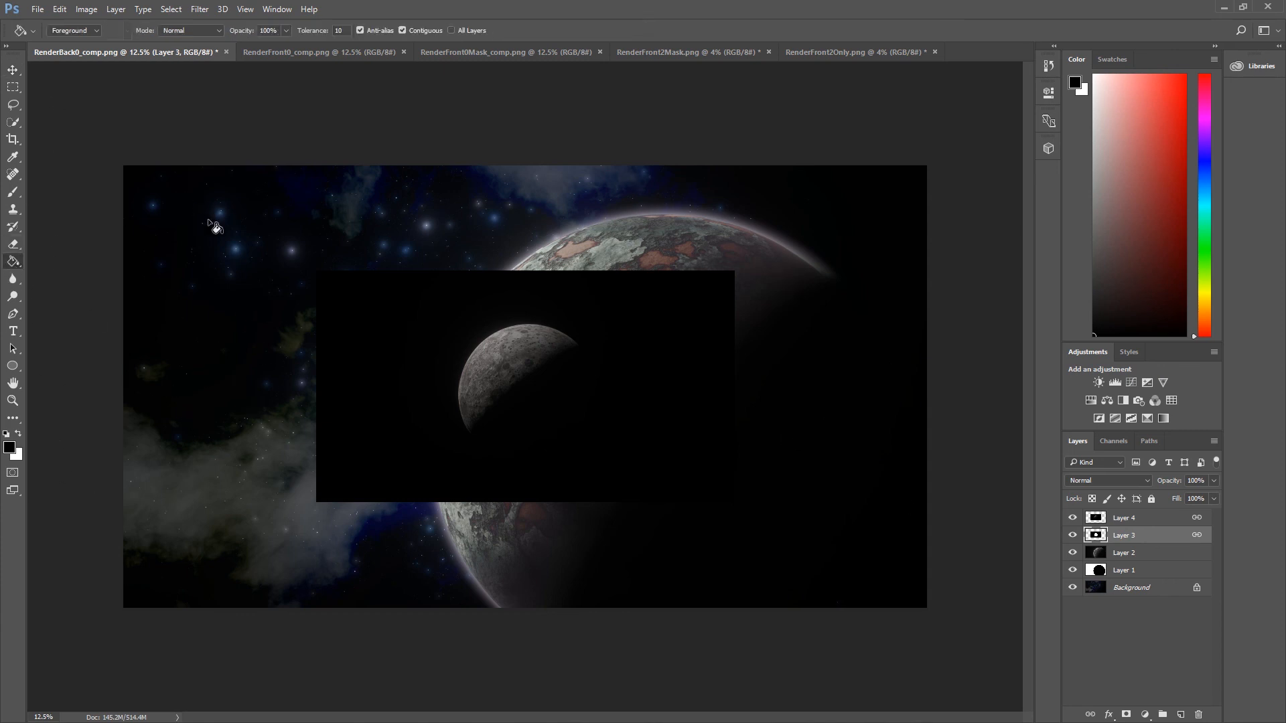
pyautogui.click(284, 258)
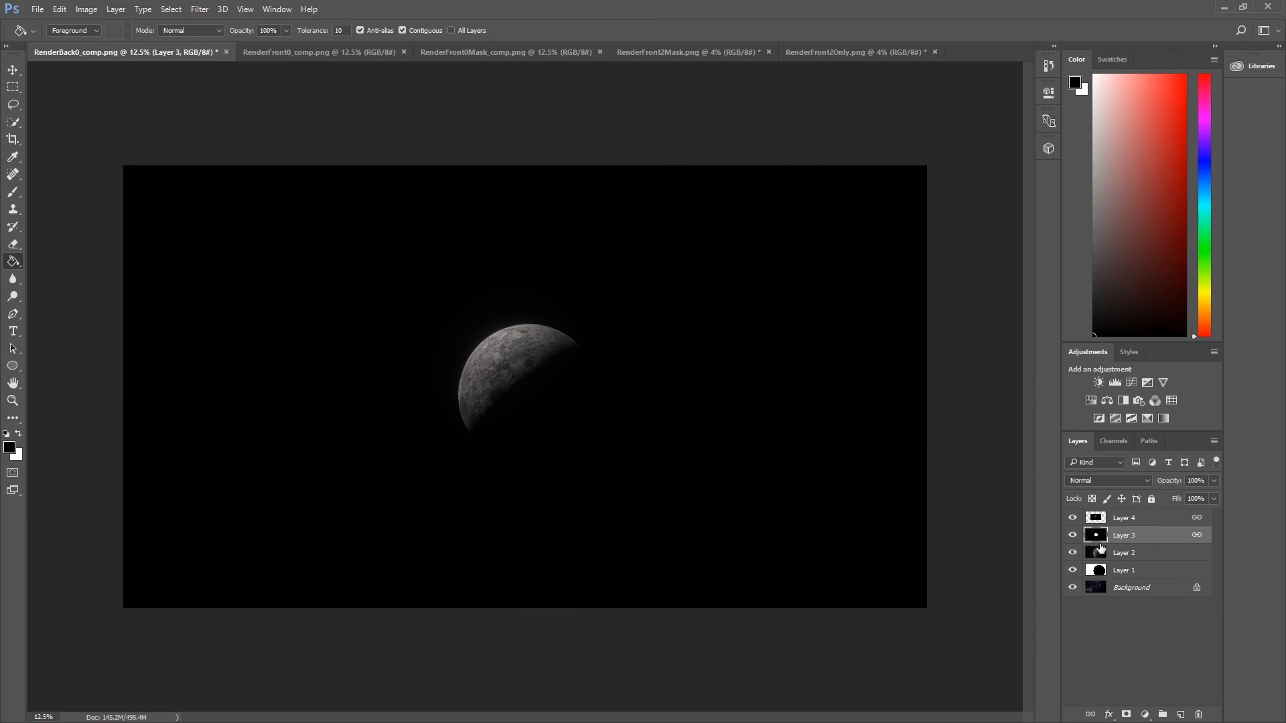
pyautogui.click(597, 380)
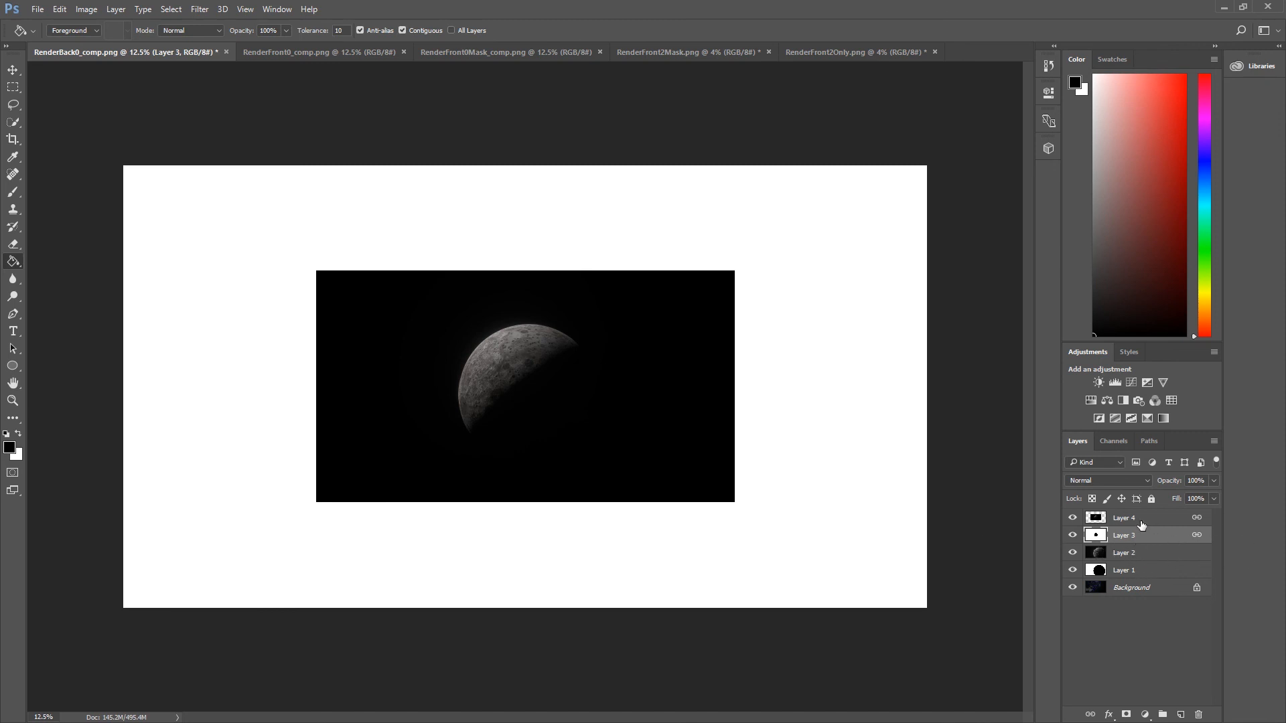
# - Set the moon mask layer's blend mode to Multiply and the moon render layer's blend mode to Screen
pyautogui.click(1091, 480)
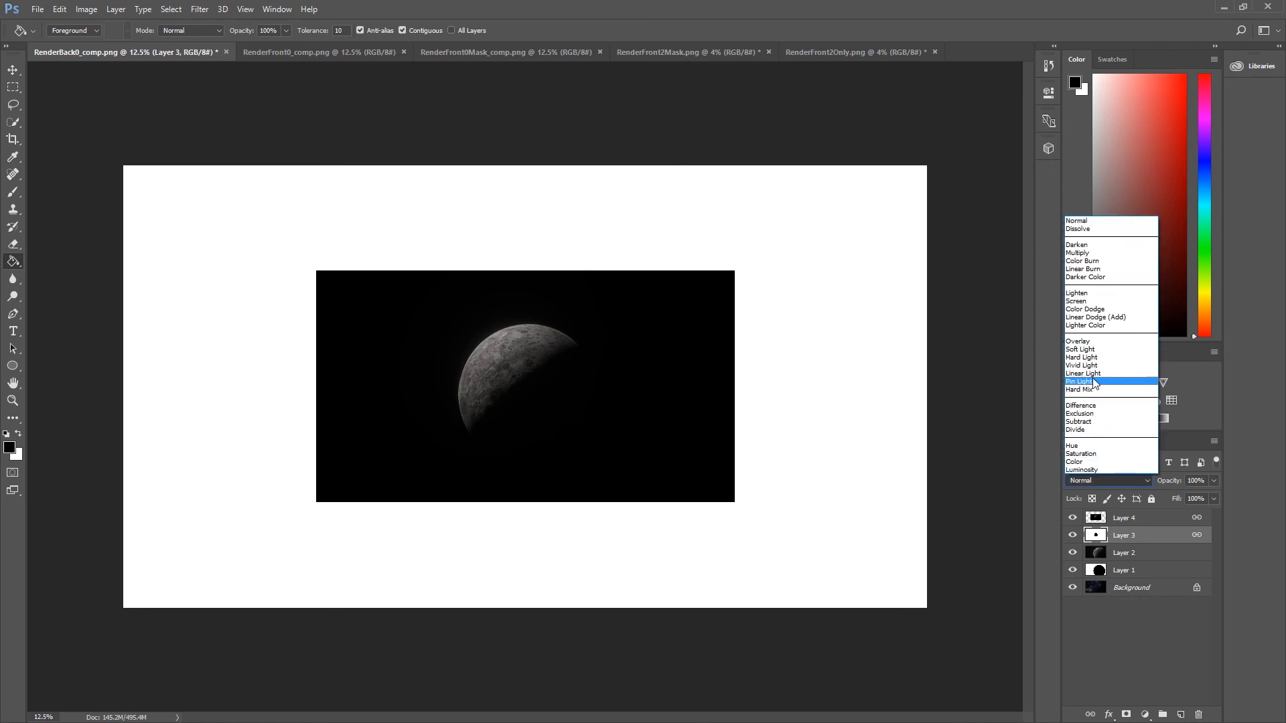
pyautogui.click(1087, 254)
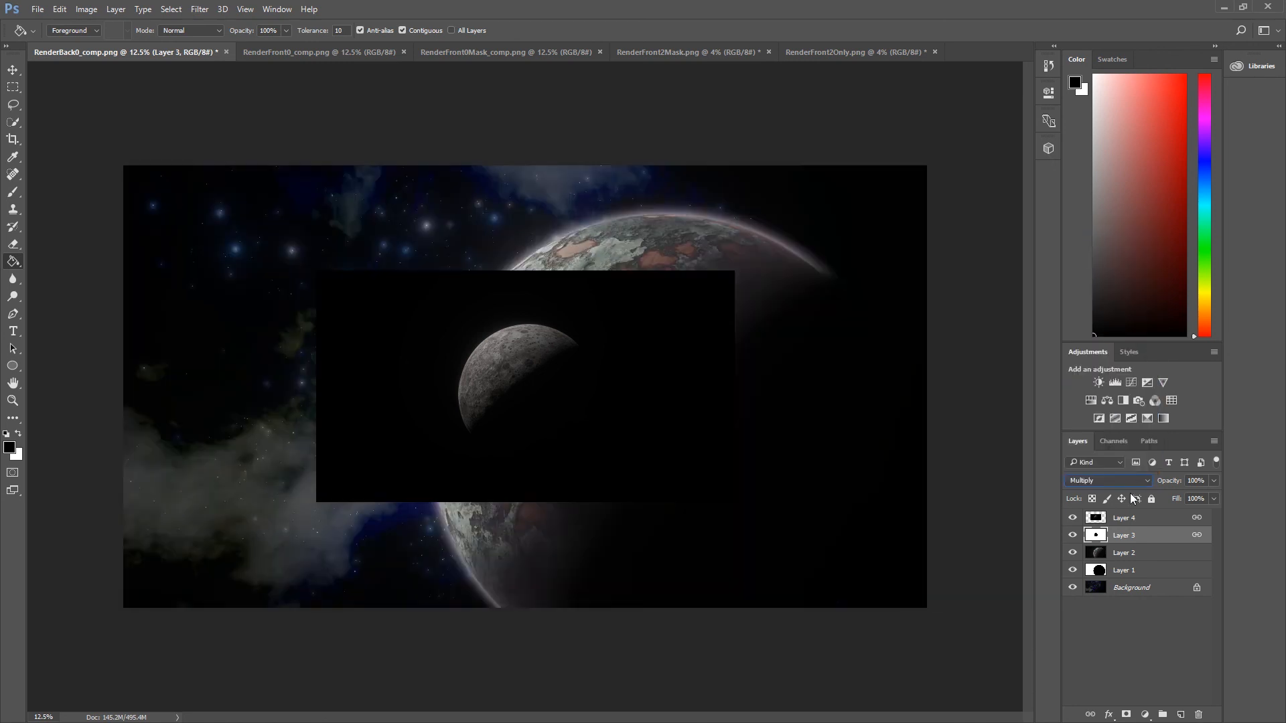
pyautogui.click(1092, 519)
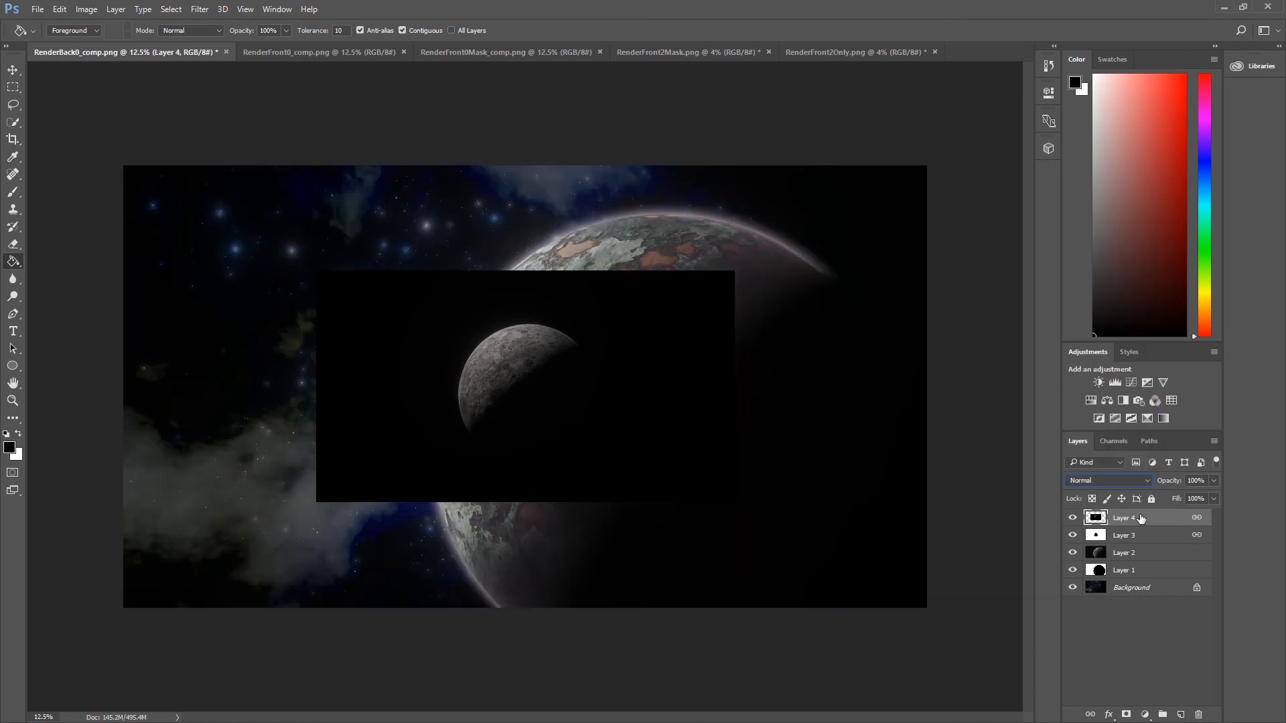
pyautogui.click(1091, 481)
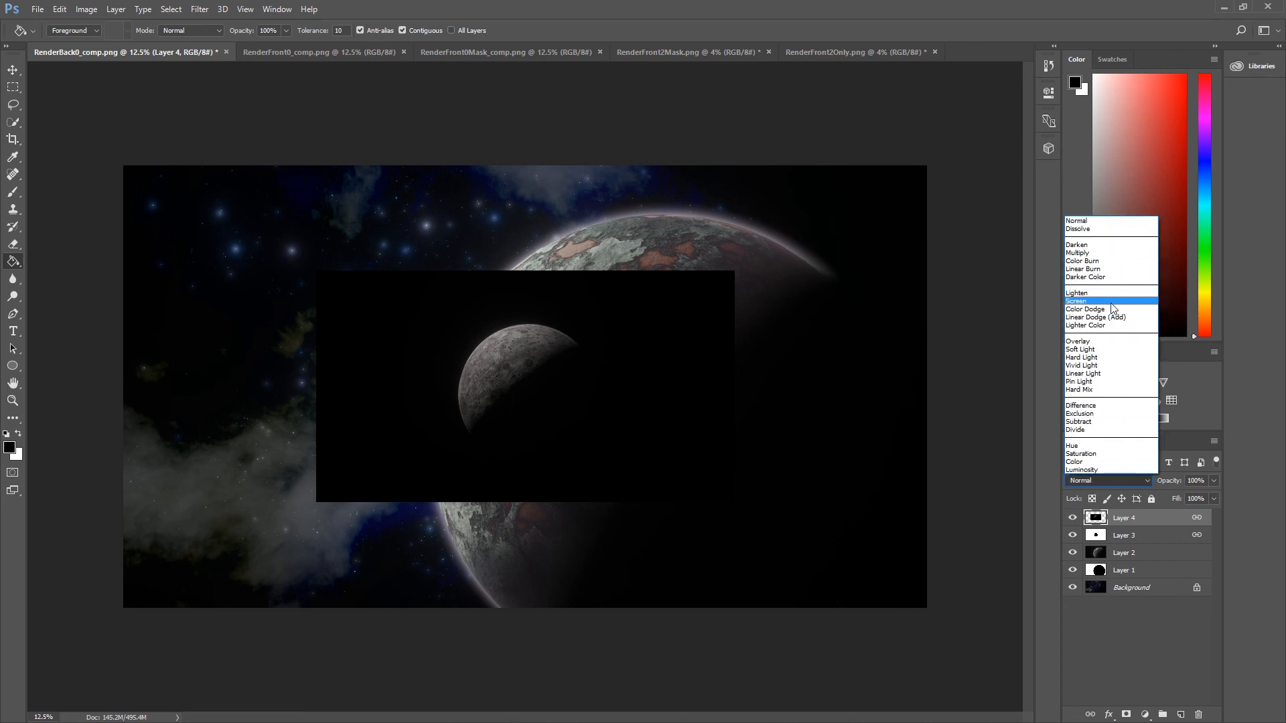
pyautogui.click(1087, 301)
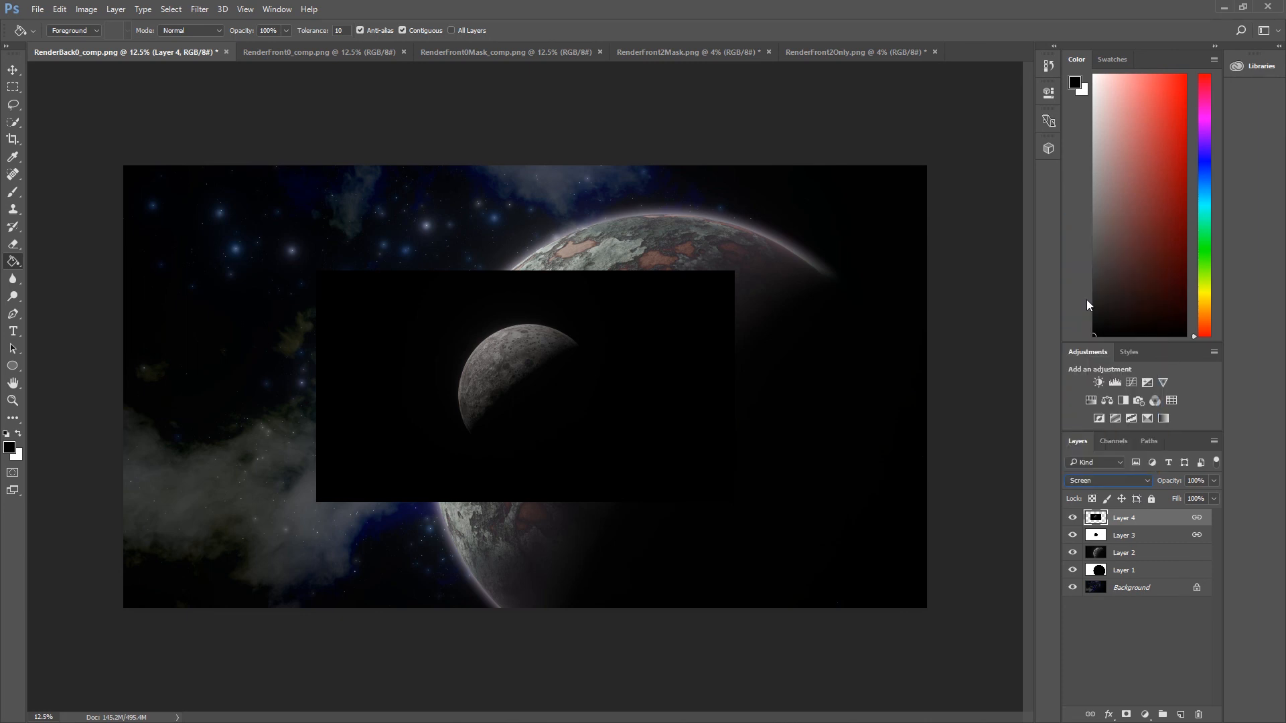
# - Move the linked moon layers beneath the large planet's layers and position the moon partly behind the planet's upper-left edge
pyautogui.click(13, 70)
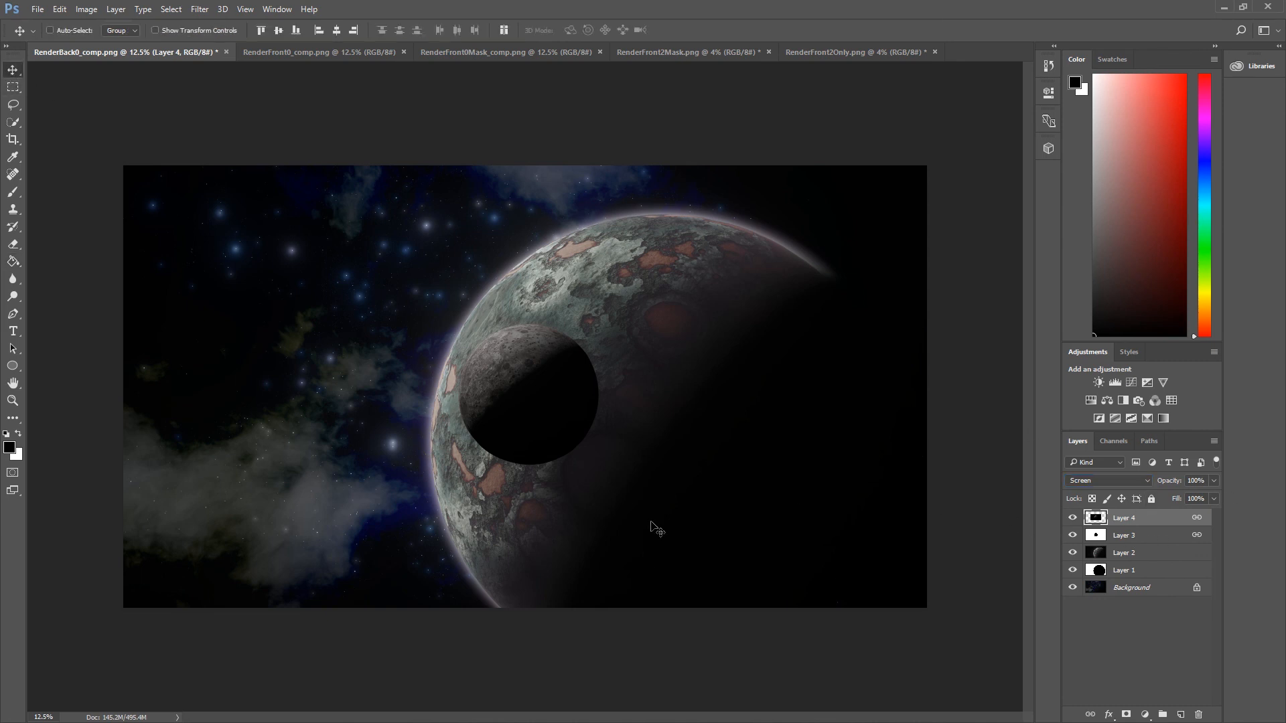
pyautogui.moveTo(597, 392); pyautogui.dragTo(449, 394)
pyautogui.keyDown('shift'); pyautogui.click(1127, 540); pyautogui.keyUp('shift')
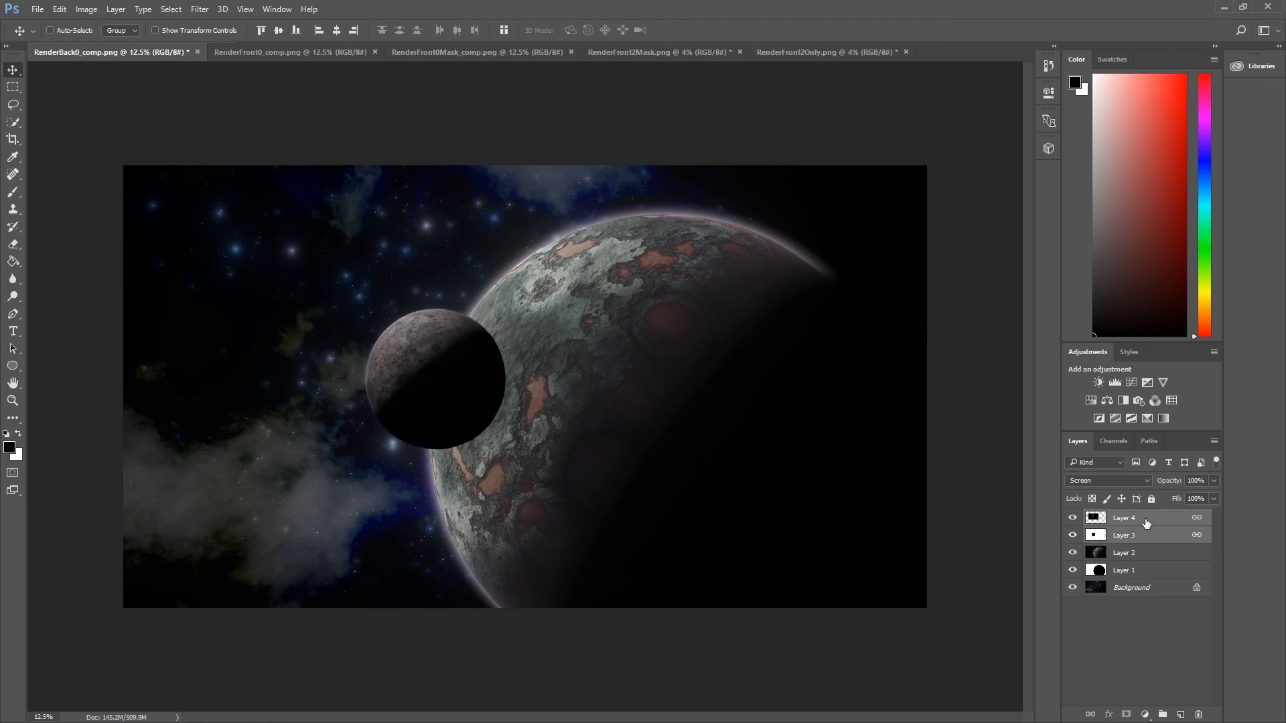
pyautogui.moveTo(1147, 523); pyautogui.dragTo(1142, 579)
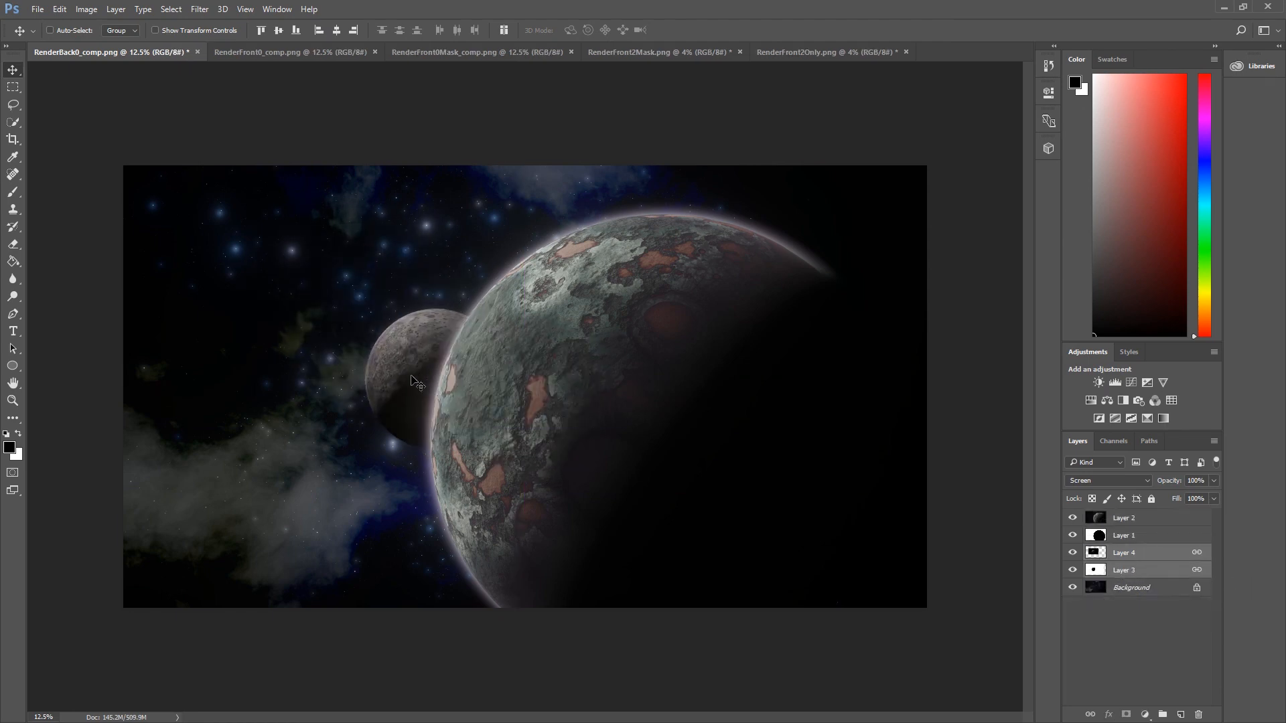
pyautogui.moveTo(410, 387); pyautogui.dragTo(390, 344)
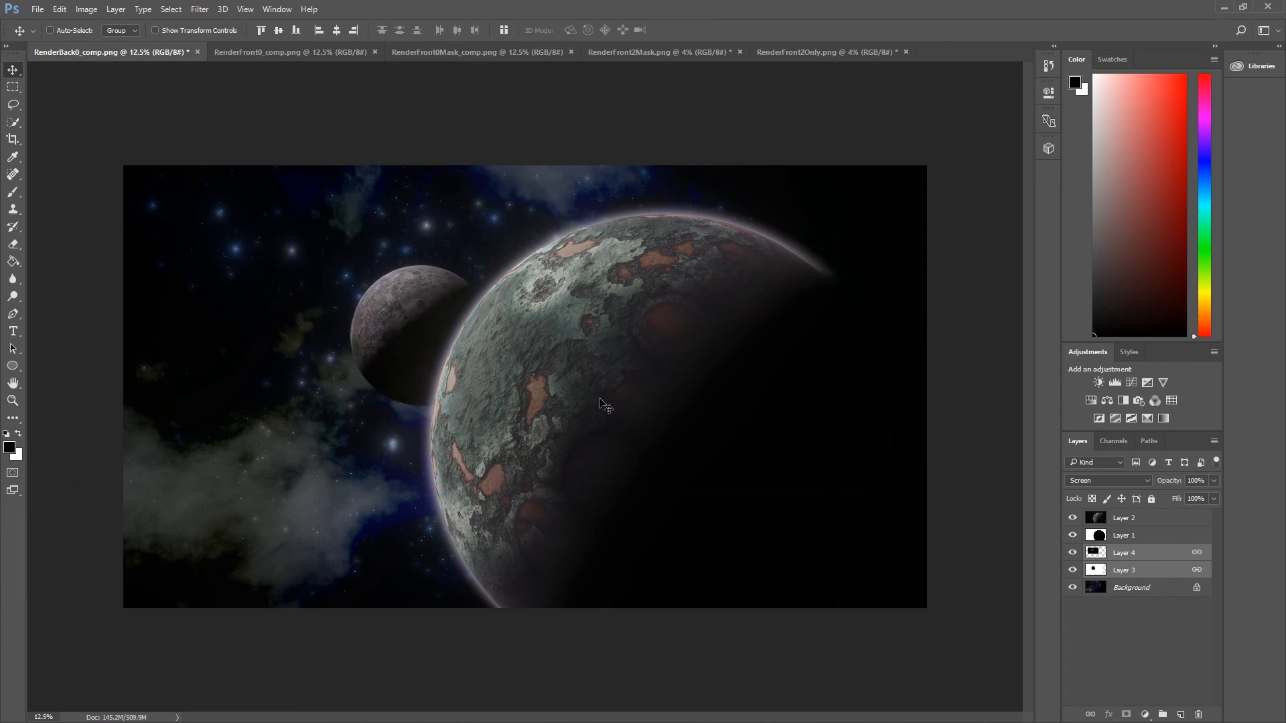